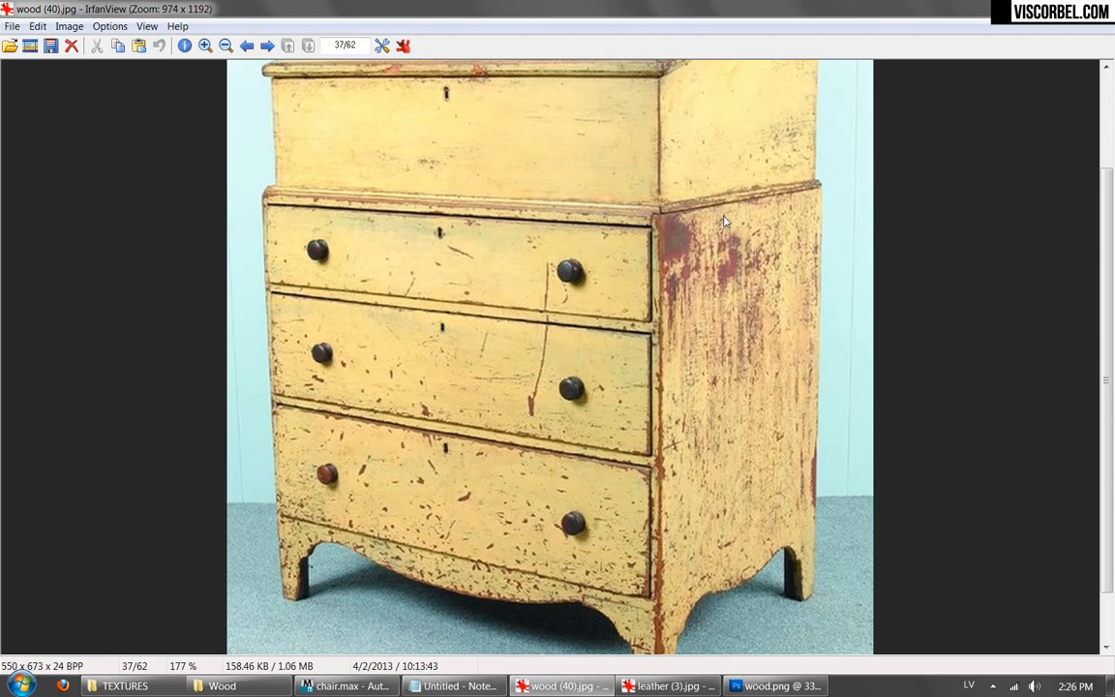
Step: Examine the worn yellow paint and exposed wood on the wood (40).jpg cabinet reference, and consult the layer list in the text notes
drag(724, 221, 557, 384)
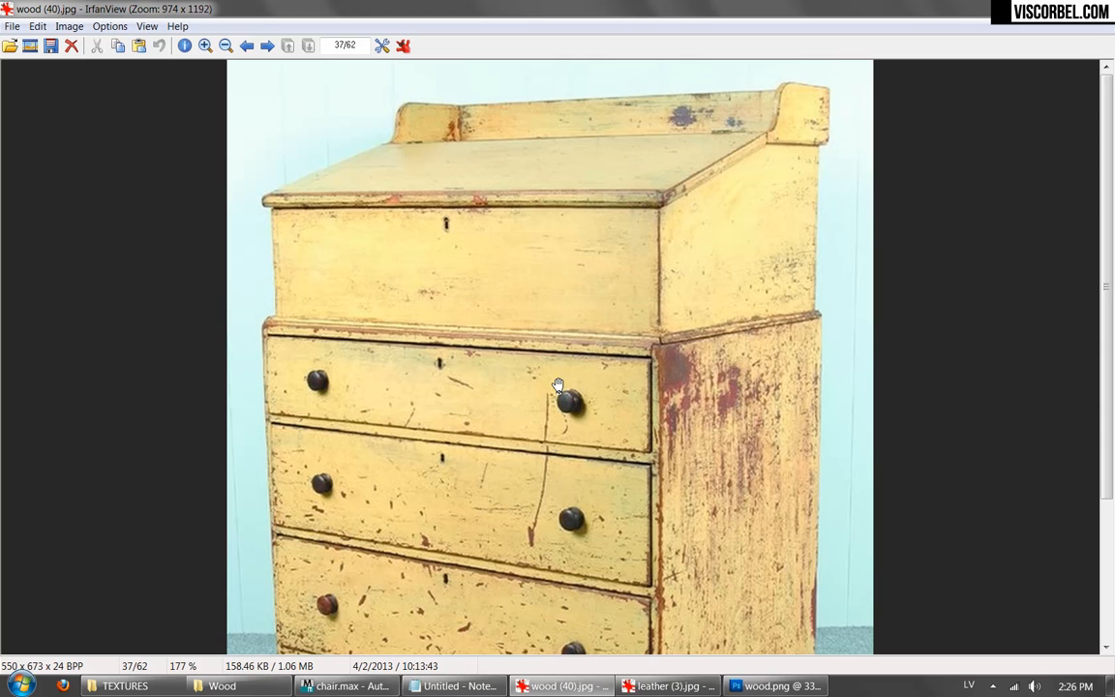
click(204, 45)
click(204, 45)
click(204, 45)
click(204, 46)
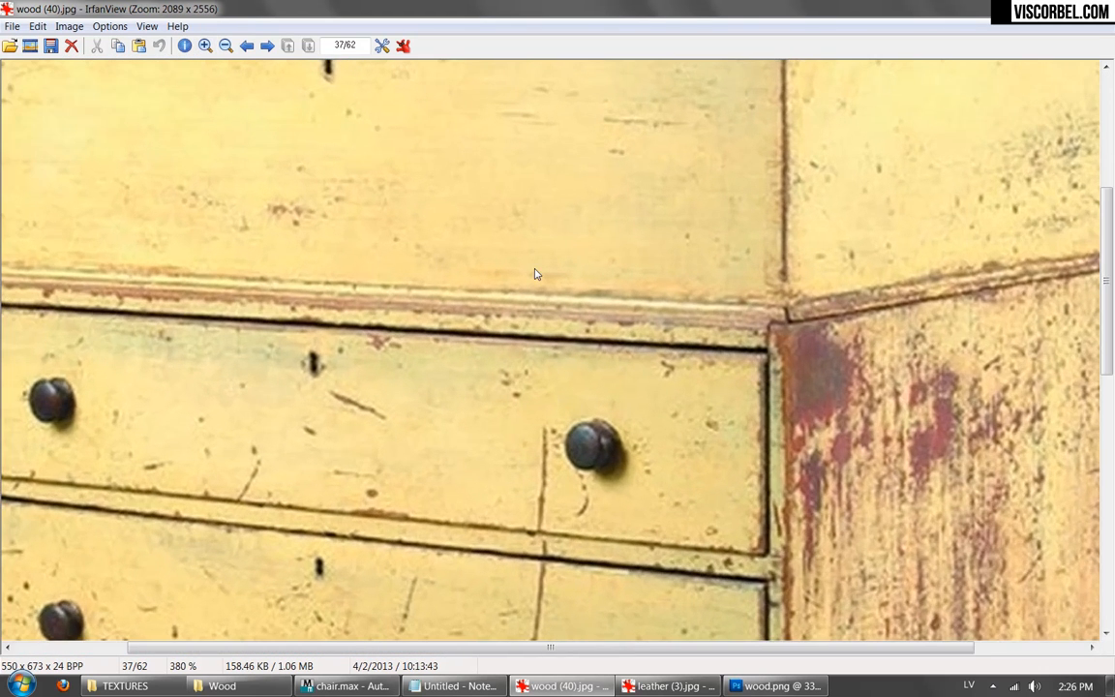
right_drag(535, 270, 171, 203)
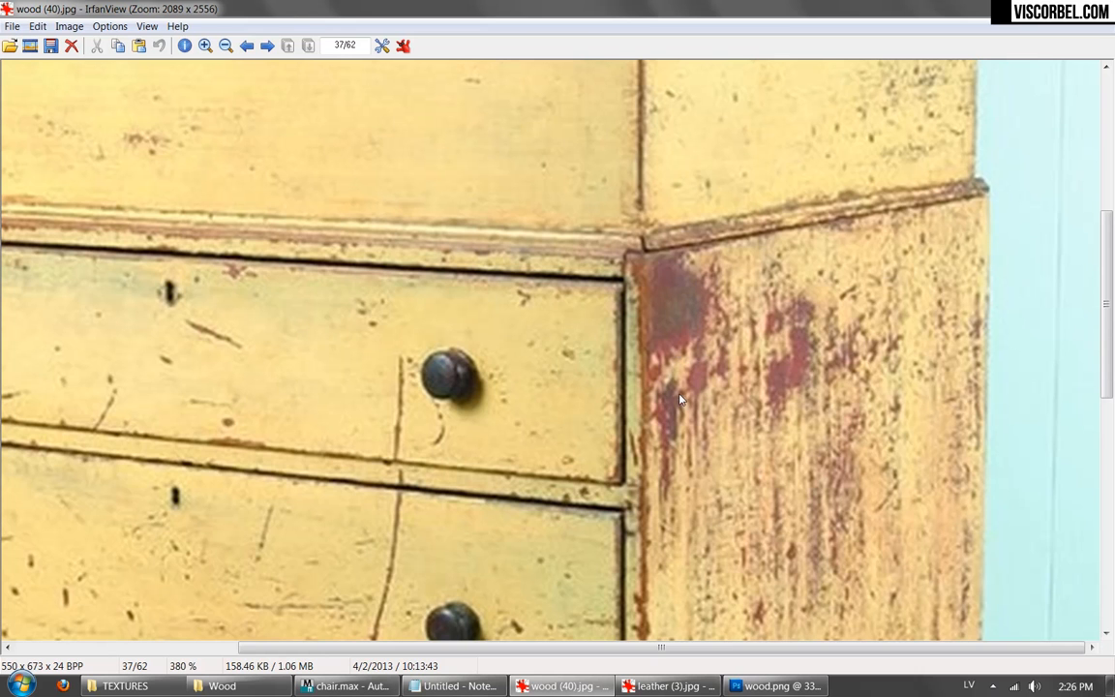
scroll(669, 339, down, 3)
click(225, 46)
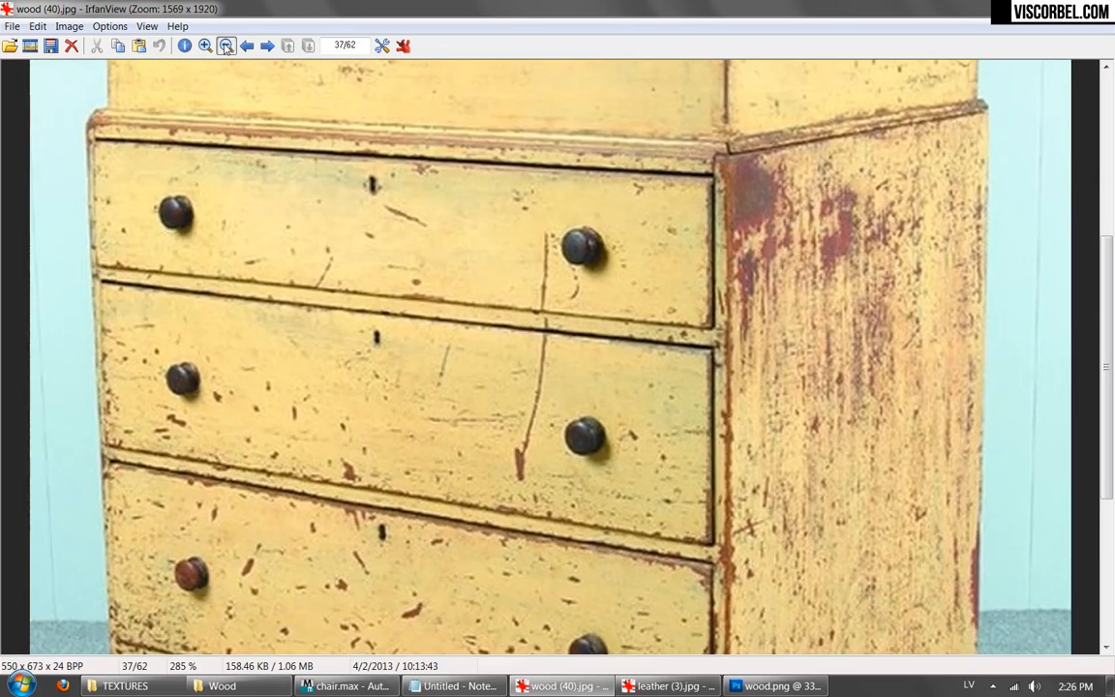
click(225, 46)
click(225, 46)
click(225, 46)
click(226, 46)
click(226, 45)
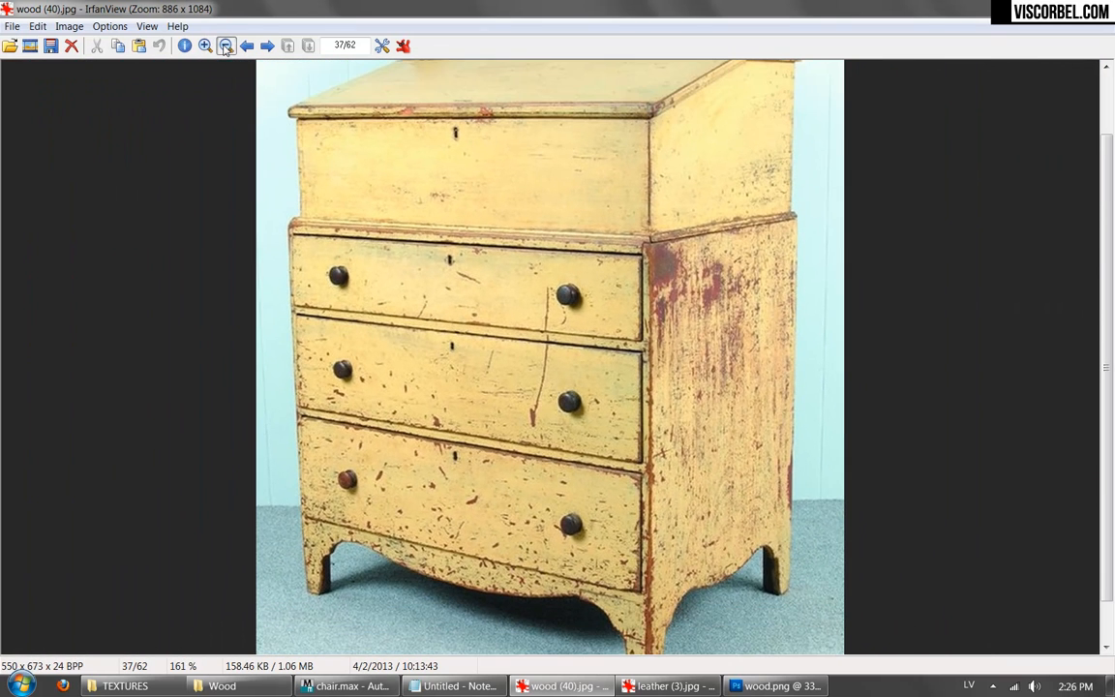
click(453, 686)
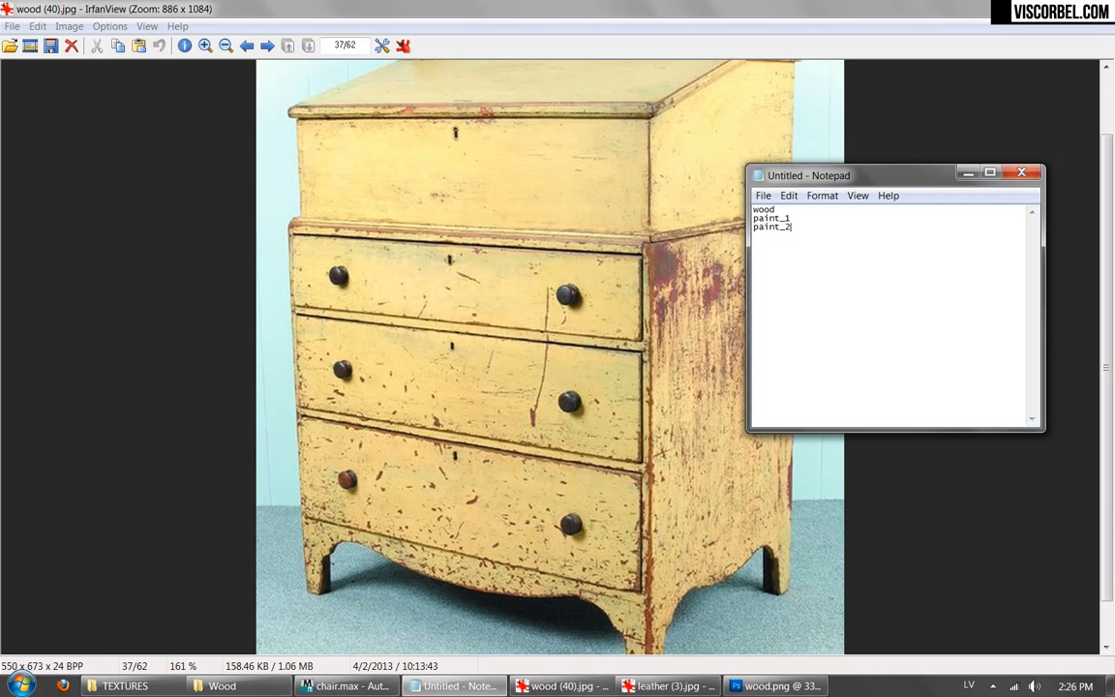
click(628, 631)
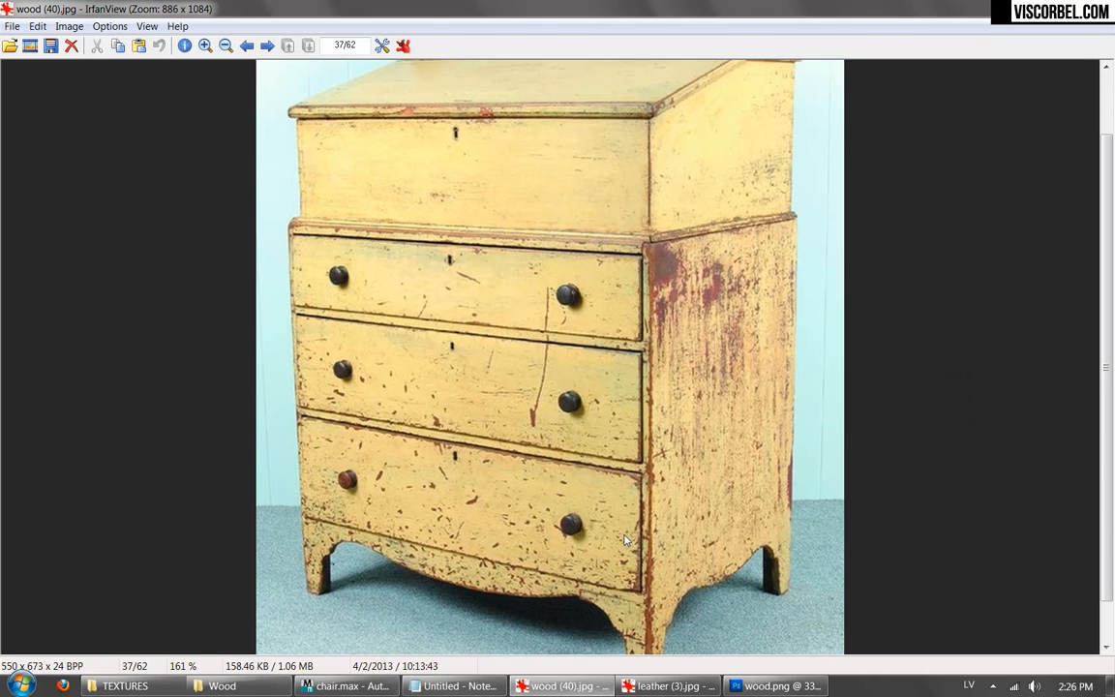
scroll(647, 523, down, 1)
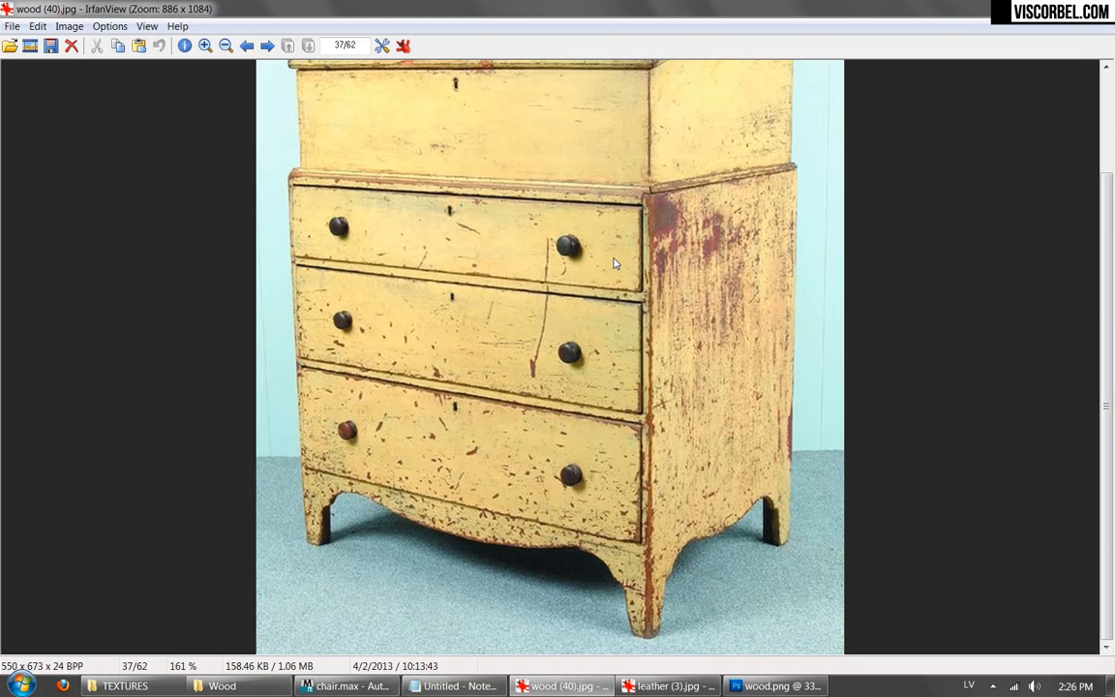
drag(613, 263, 604, 477)
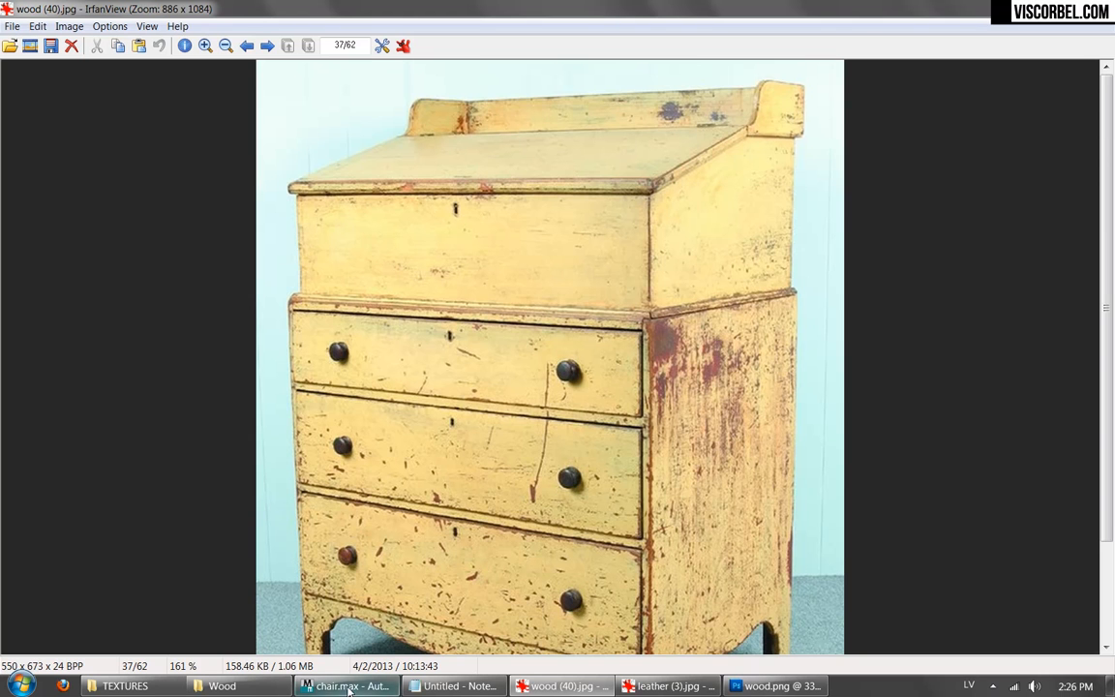
Step: Switch to 3ds Max and hide the chair's leather seat and backrest so that only the wooden frame is shown
click(346, 685)
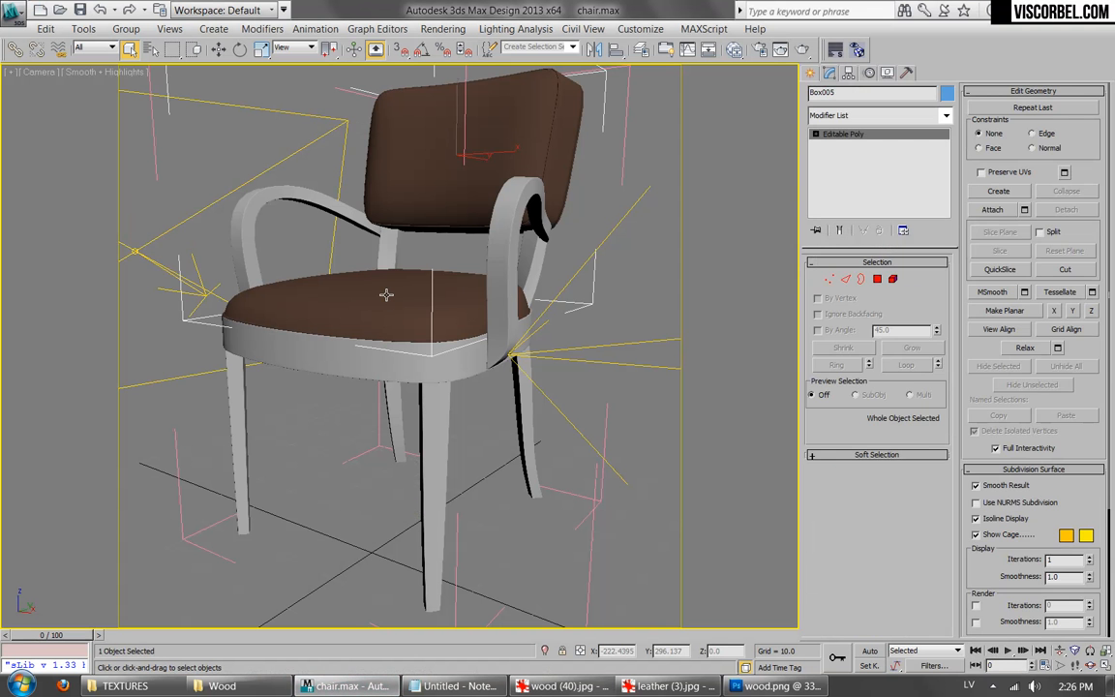
right_click(386, 295)
click(411, 229)
key(Up)
key(q)
key(a)
key(Up)
drag(419, 464, 391, 505)
key(Right)
key(Left)
key(Down)
click(803, 687)
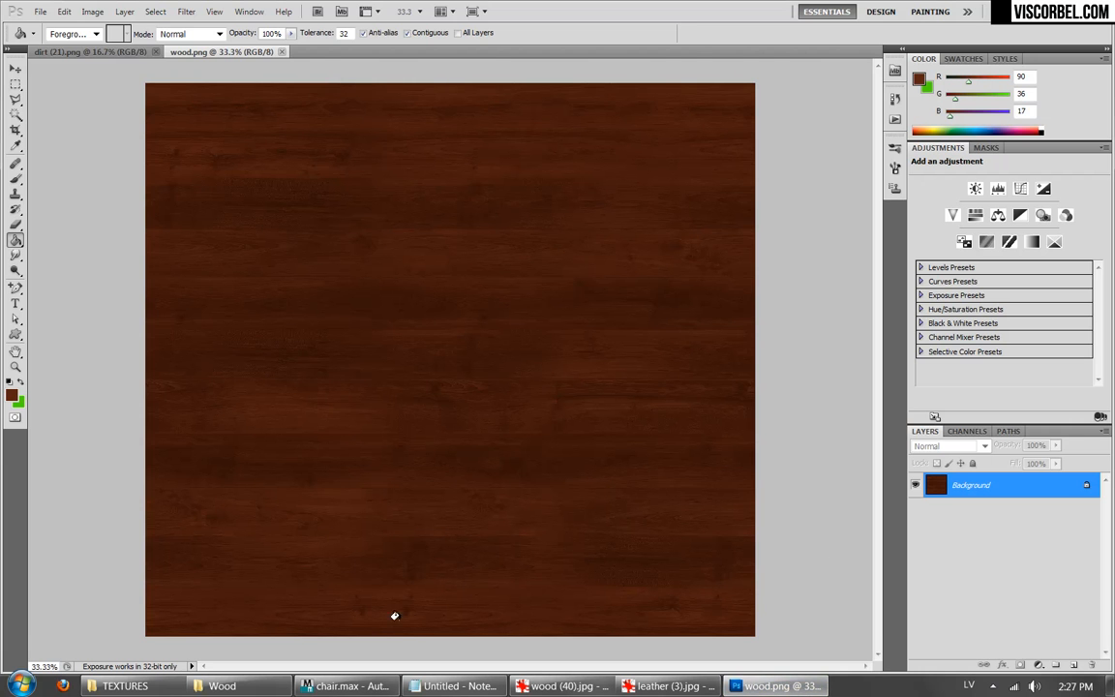
key(alt+Tab)
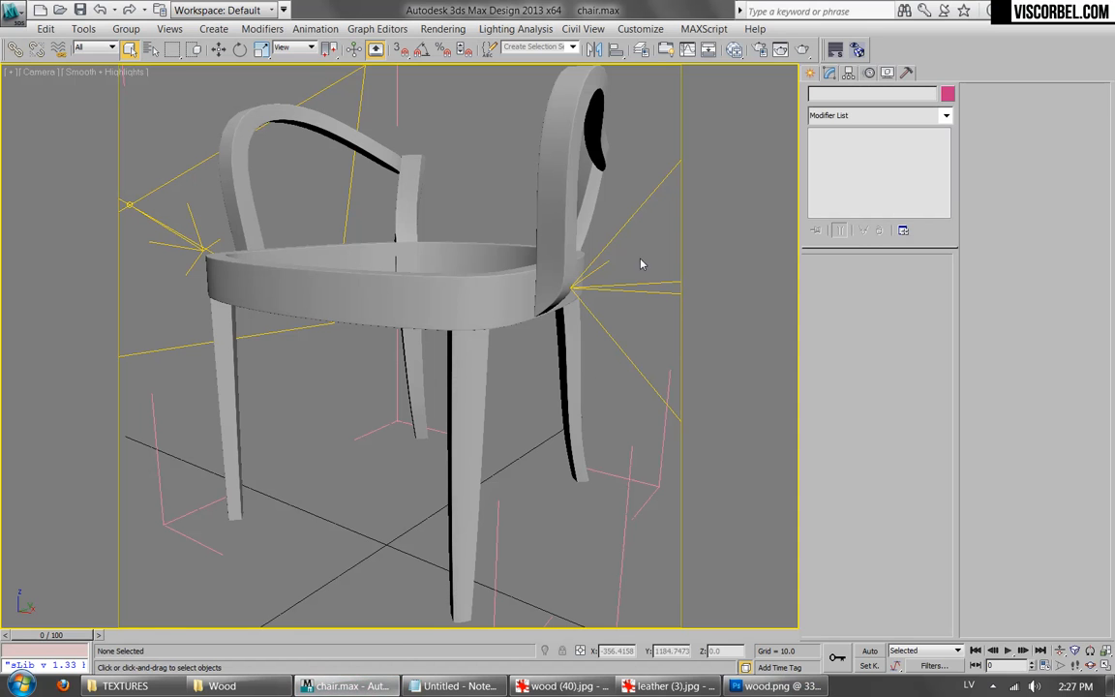
Step: Load wood.png as a bitmap into the Wood material's diffuse map and show that map in the viewport
click(736, 50)
drag(577, 243, 366, 142)
click(668, 685)
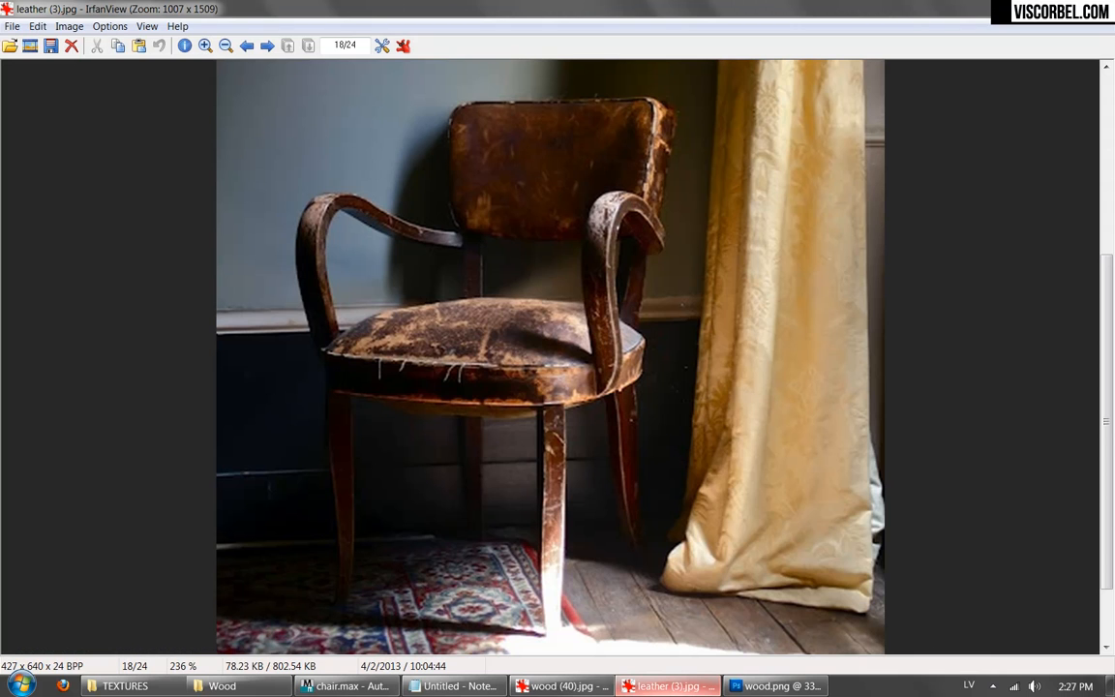
key(alt+Tab)
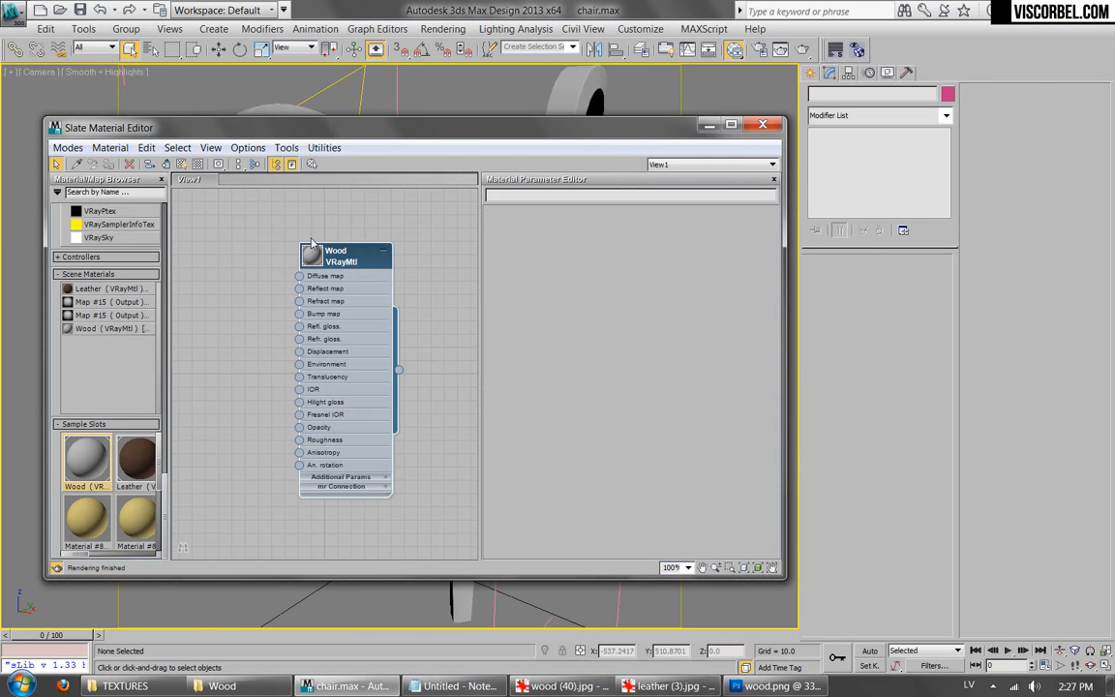
drag(299, 275, 283, 304)
mouse_move(285, 300)
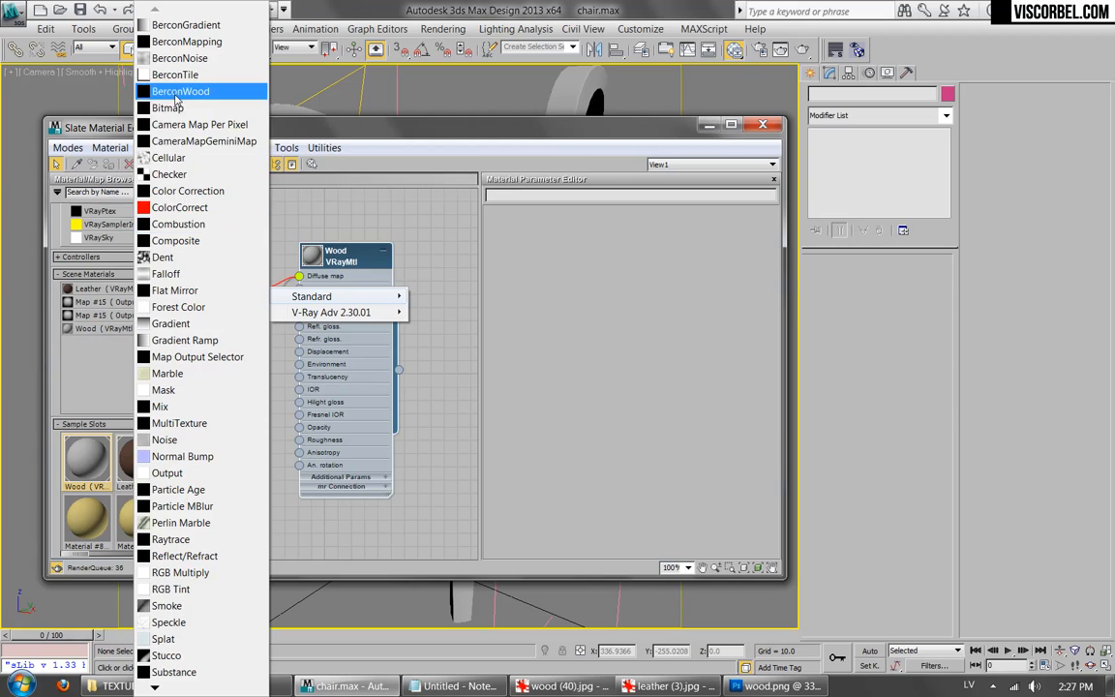
click(178, 108)
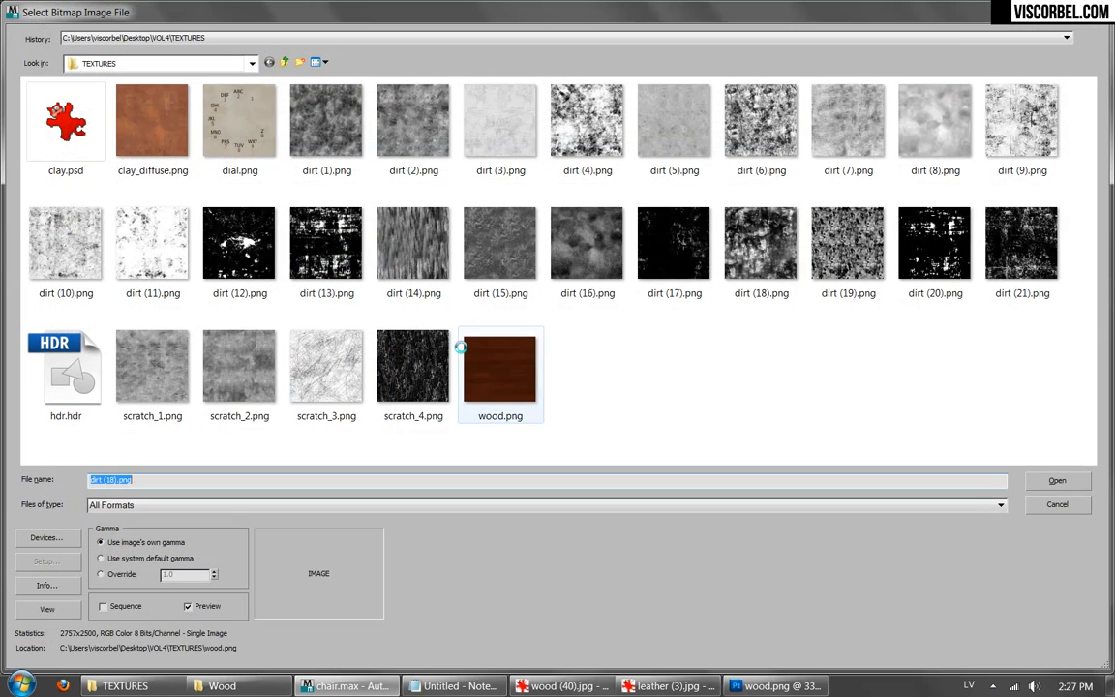
double_click(462, 355)
drag(249, 217, 203, 257)
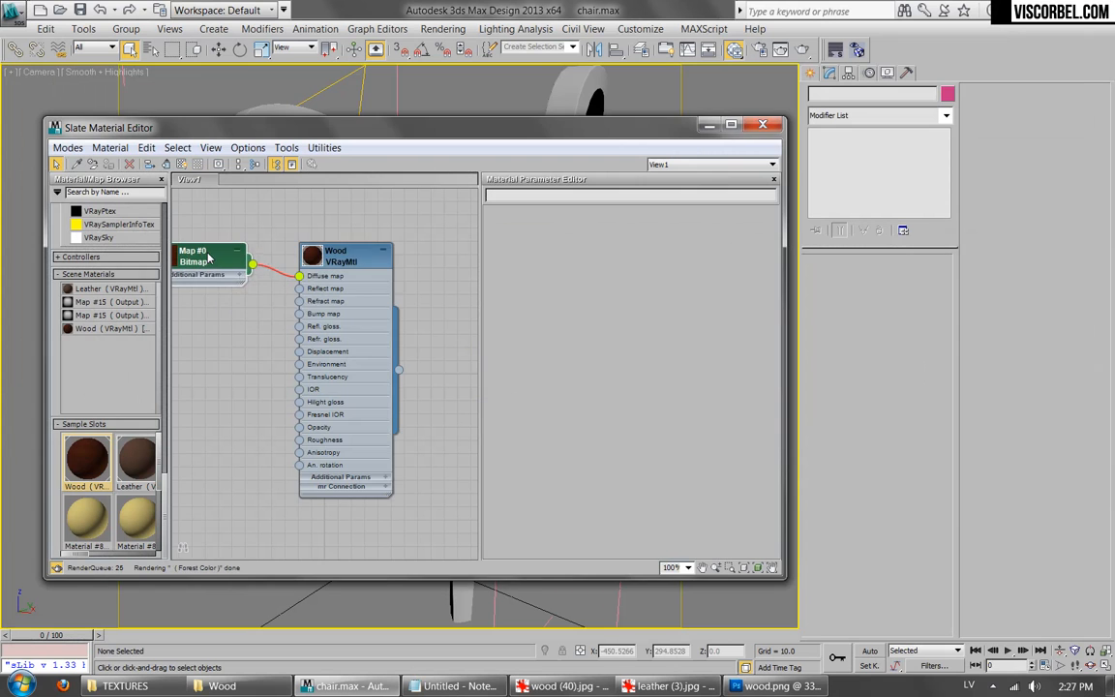
right_click(210, 256)
click(276, 403)
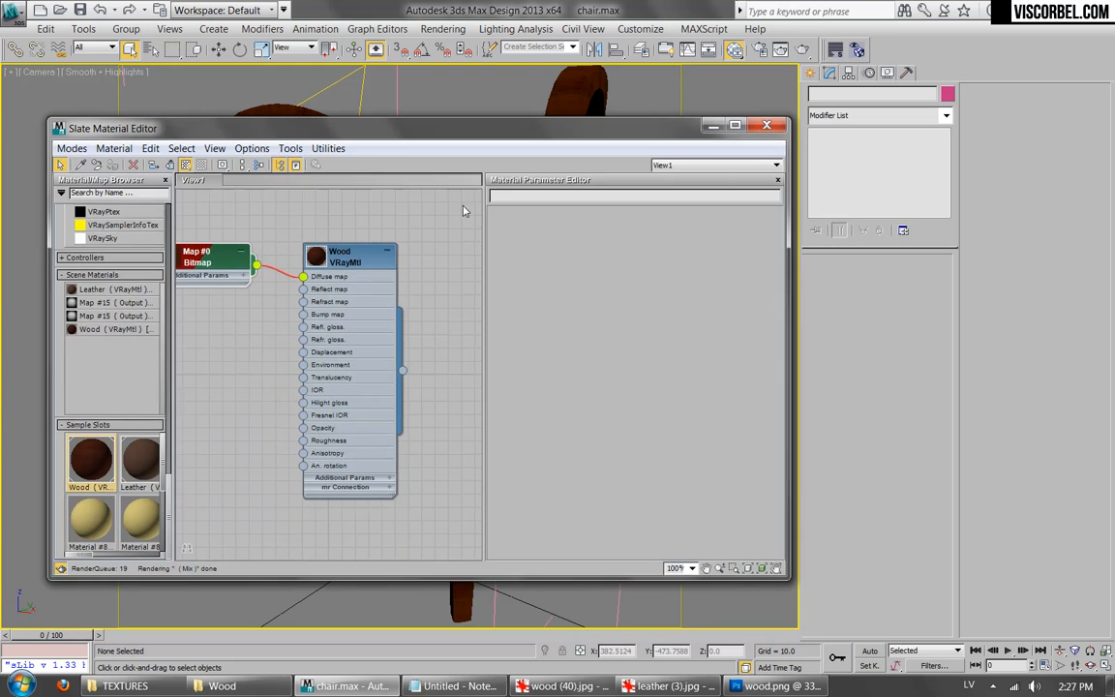
Step: Switch to Photoshop, rotate the wood.png texture 90 degrees clockwise and save it
drag(381, 129, 883, 518)
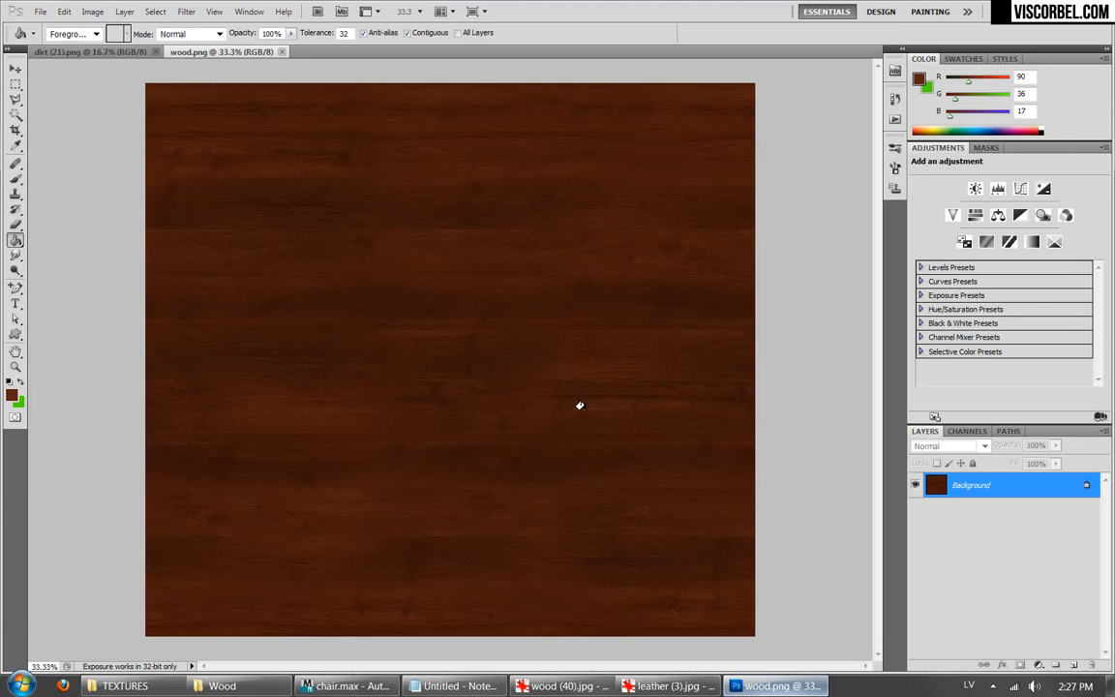
click(92, 10)
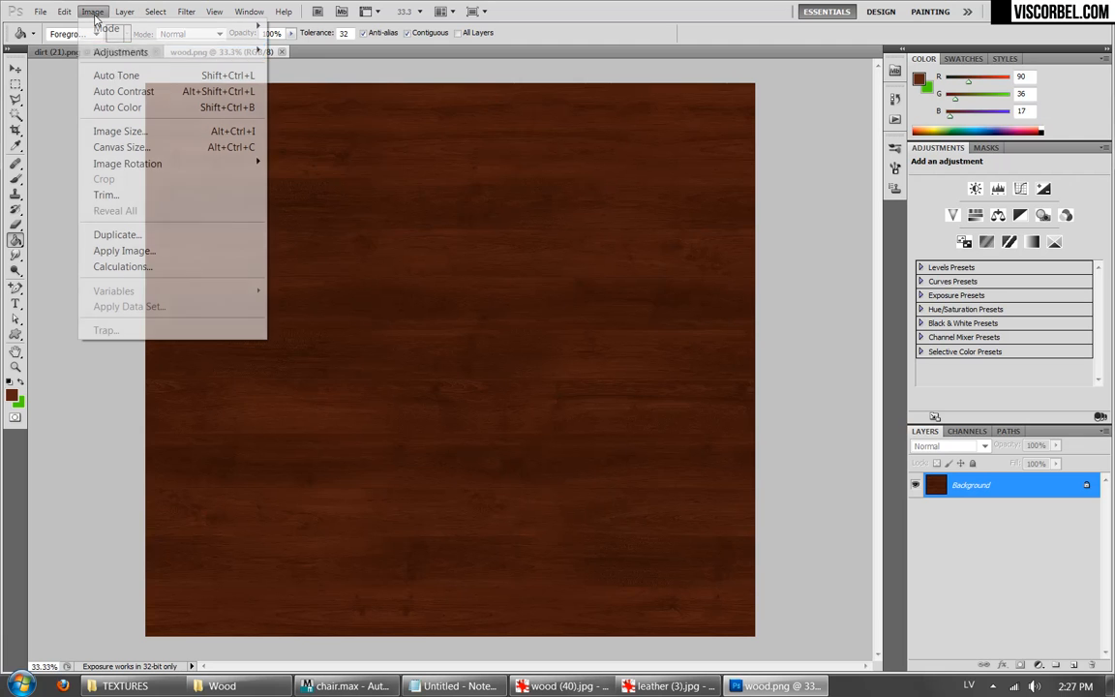
mouse_move(160, 164)
click(295, 178)
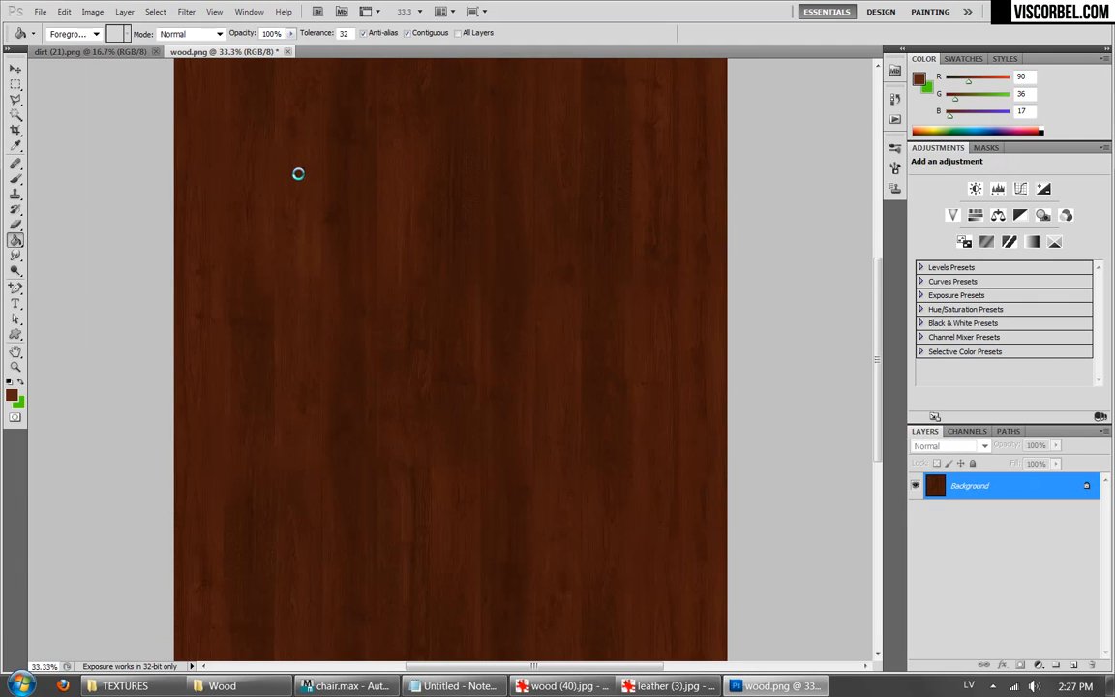
Step: Return to 3ds Max and examine the direction and scale of the wood grain on the chair frame up close
click(345, 685)
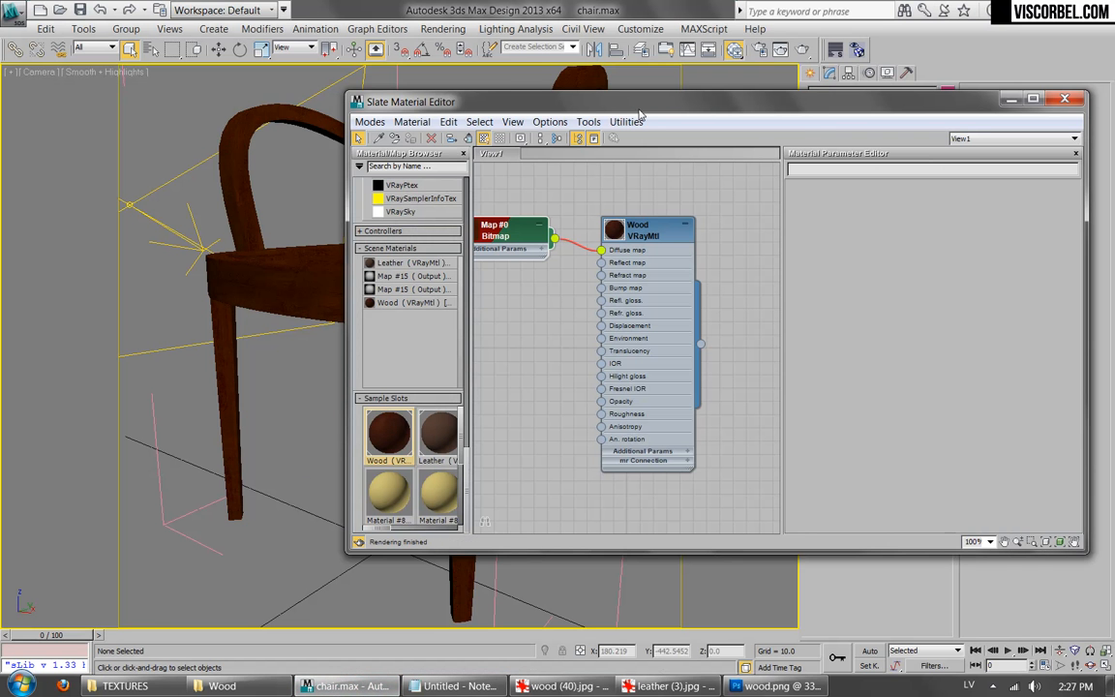
click(1010, 98)
double_click(667, 666)
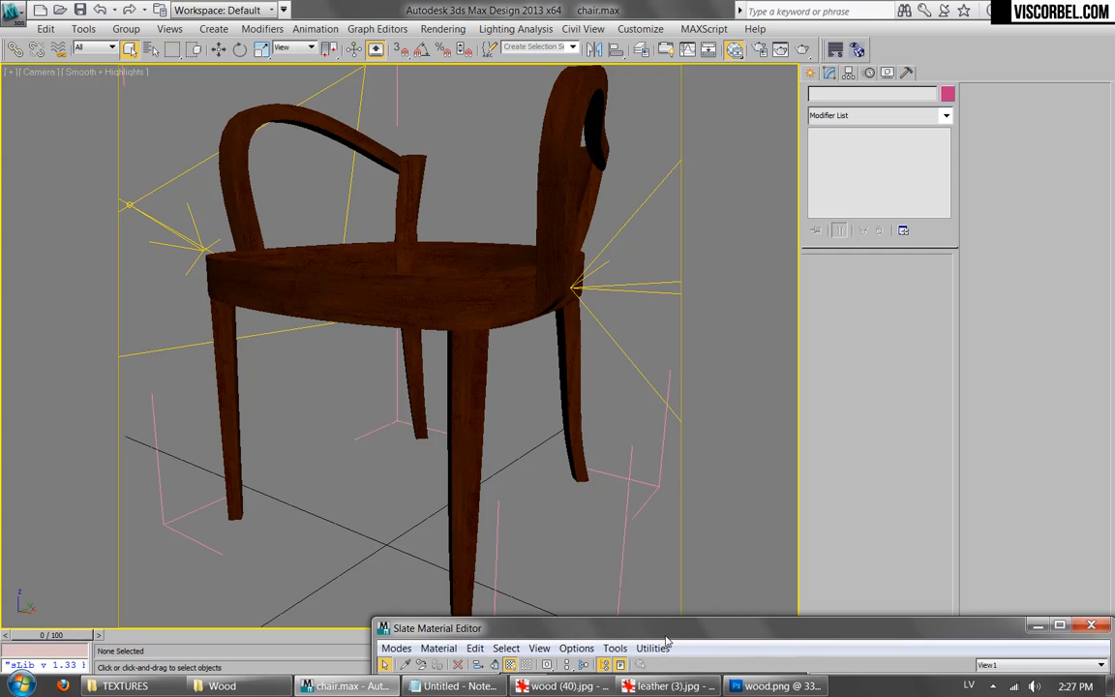
key(Up)
key(Up)
key(Up)
key(Up)
key(Up)
key(Up)
key(Up)
key(Up)
key(Up)
key(Up)
key(Up)
key(Up)
key(Up)
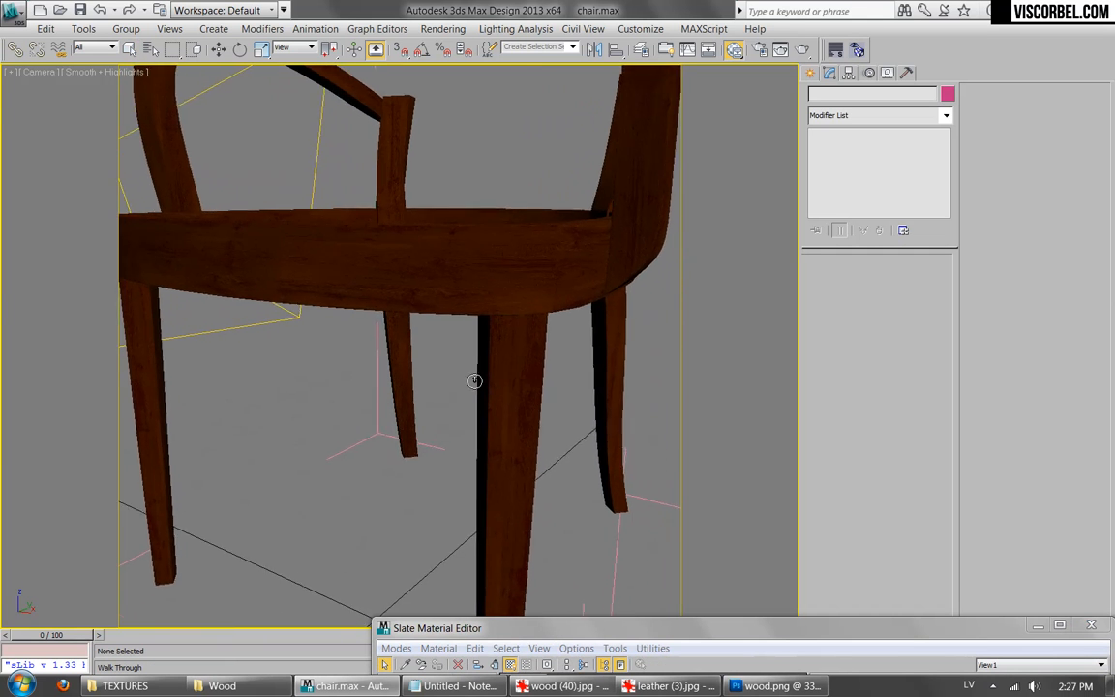
Step: Set the U and V tiling of the wood bitmap to 0.5
drag(625, 639, 560, 186)
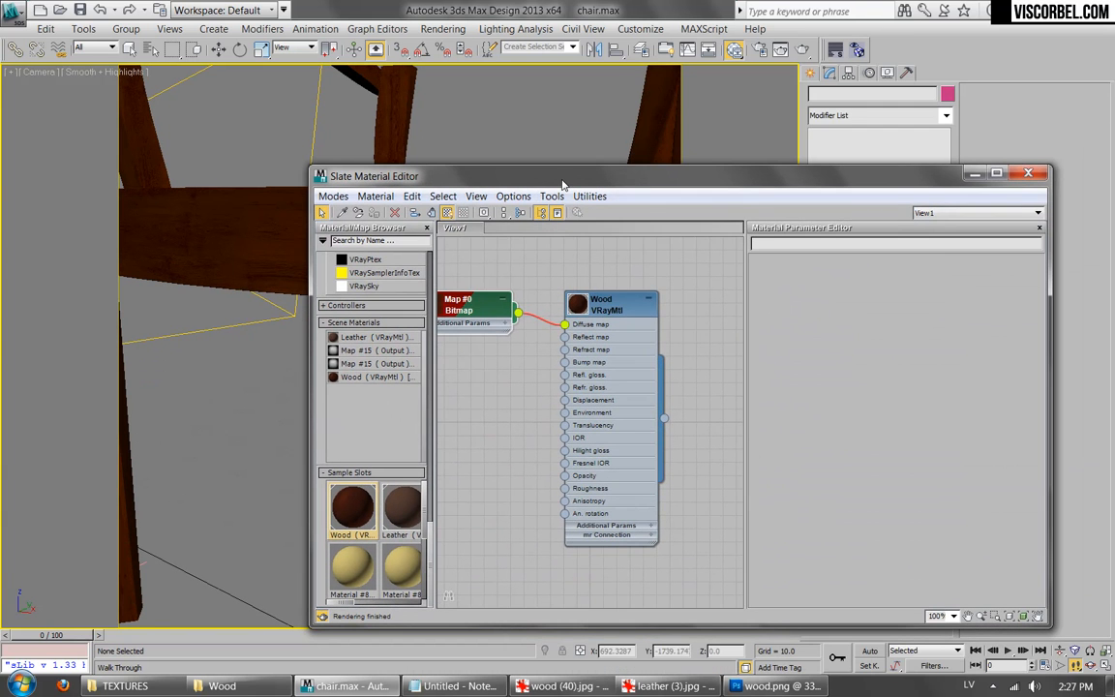
double_click(459, 309)
double_click(892, 341)
text(0.5)
key(Tab)
text(.5)
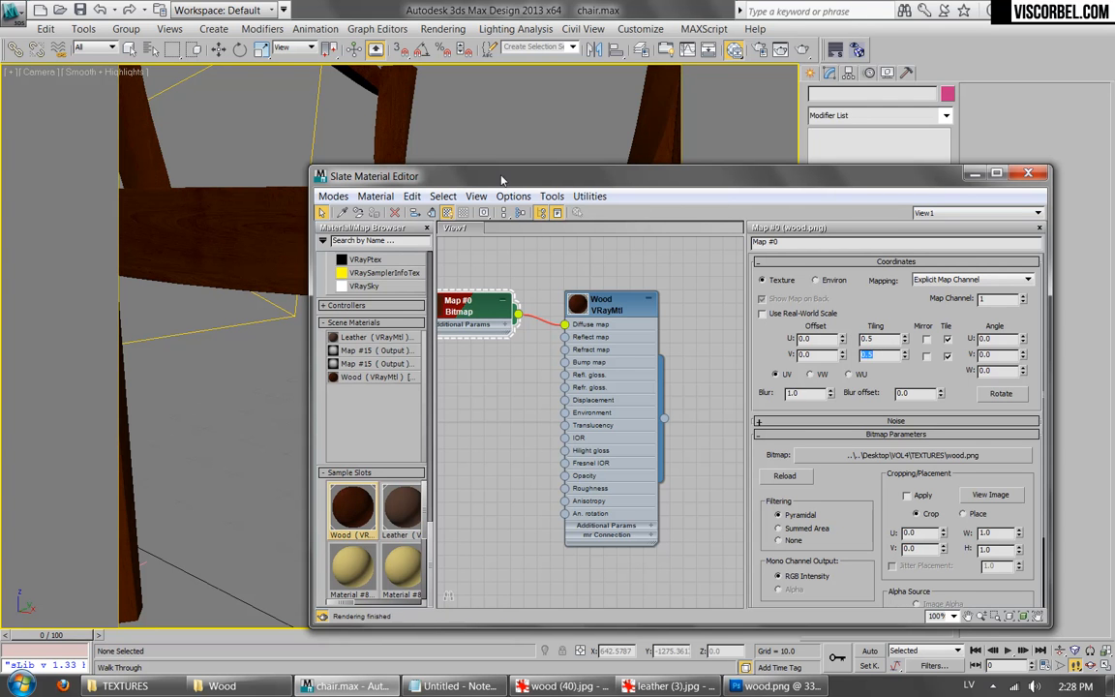
Step: Set the U and V tiling of the wood bitmap to 0.25
drag(452, 174, 636, 541)
drag(721, 543, 554, 317)
text(.25)
key(Tab)
text(.25)
key(Return)
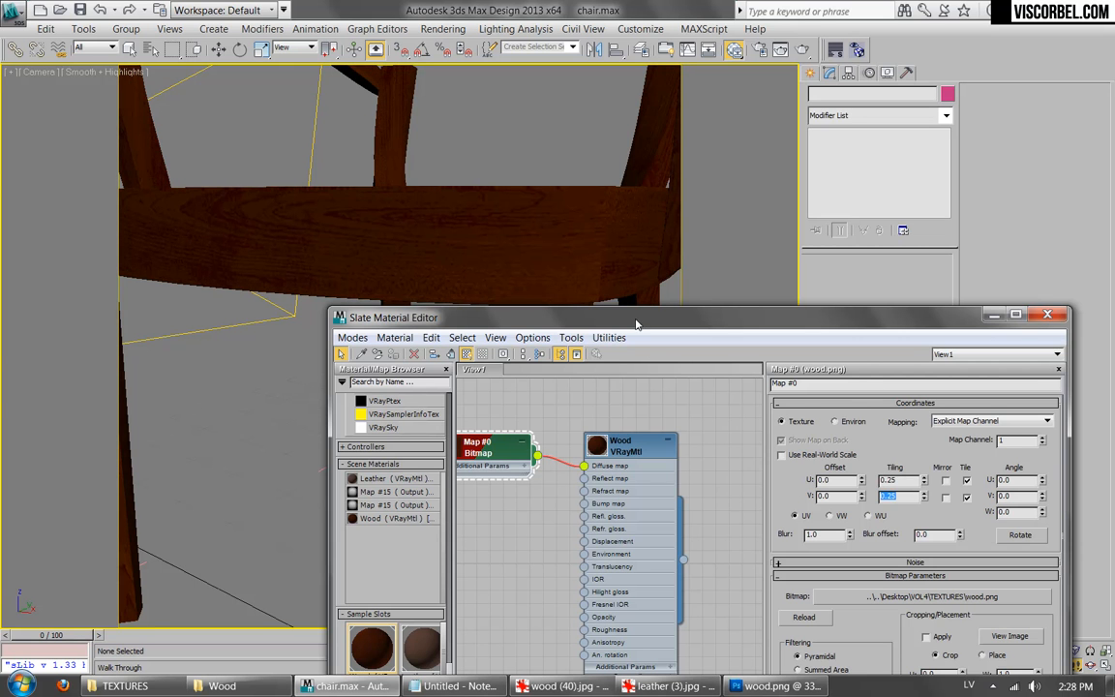
Step: Render the camera view of the whole chair frame to check the wood texture
drag(635, 325, 709, 530)
alt+middle_drag(515, 401, 452, 354)
click(718, 48)
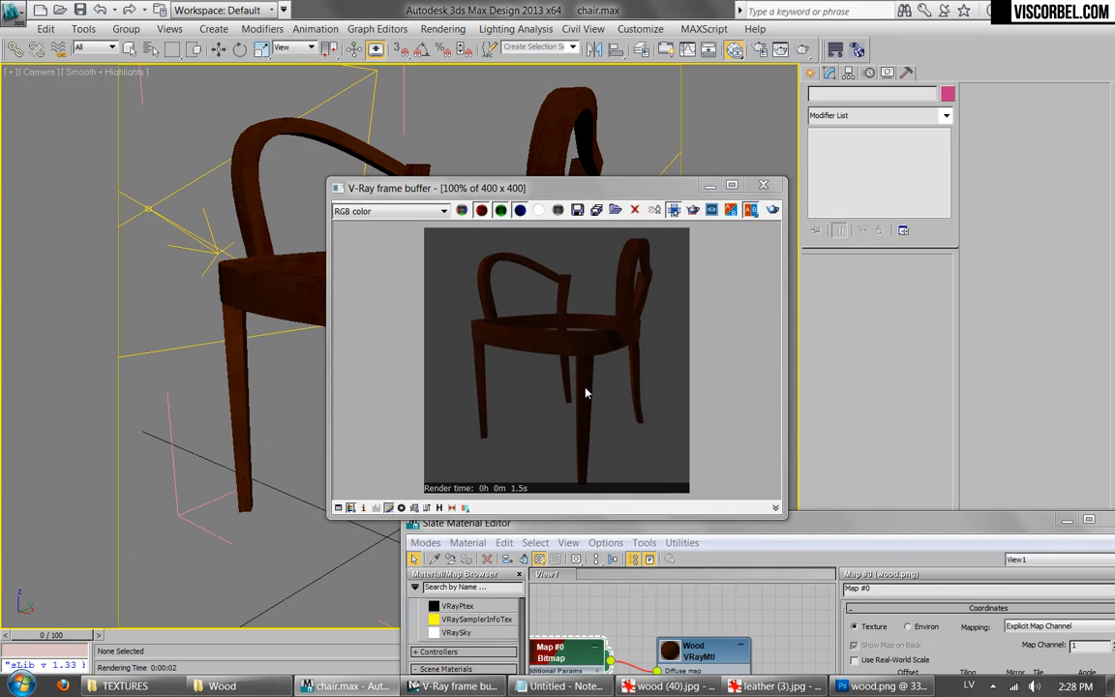
Step: Close the render, select Main_Light in the Top view to check its intensity, and render the camera view again
click(763, 184)
key(alt+w)
click(454, 295)
key(alt+w)
click(360, 445)
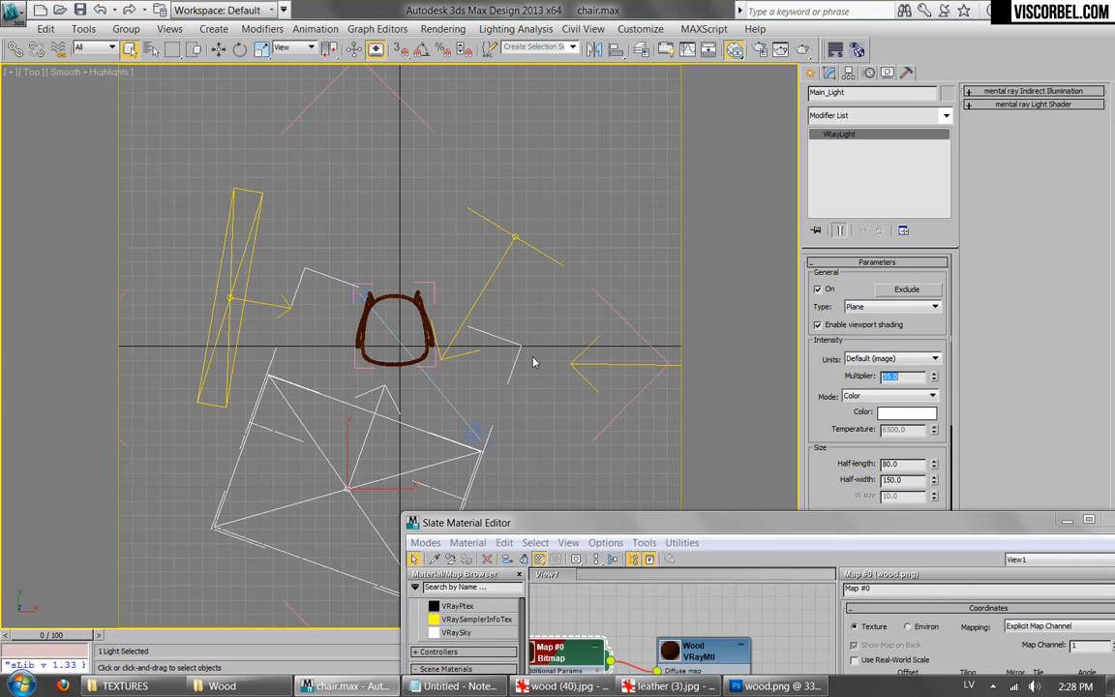
click(536, 321)
key(c)
key(shift+q)
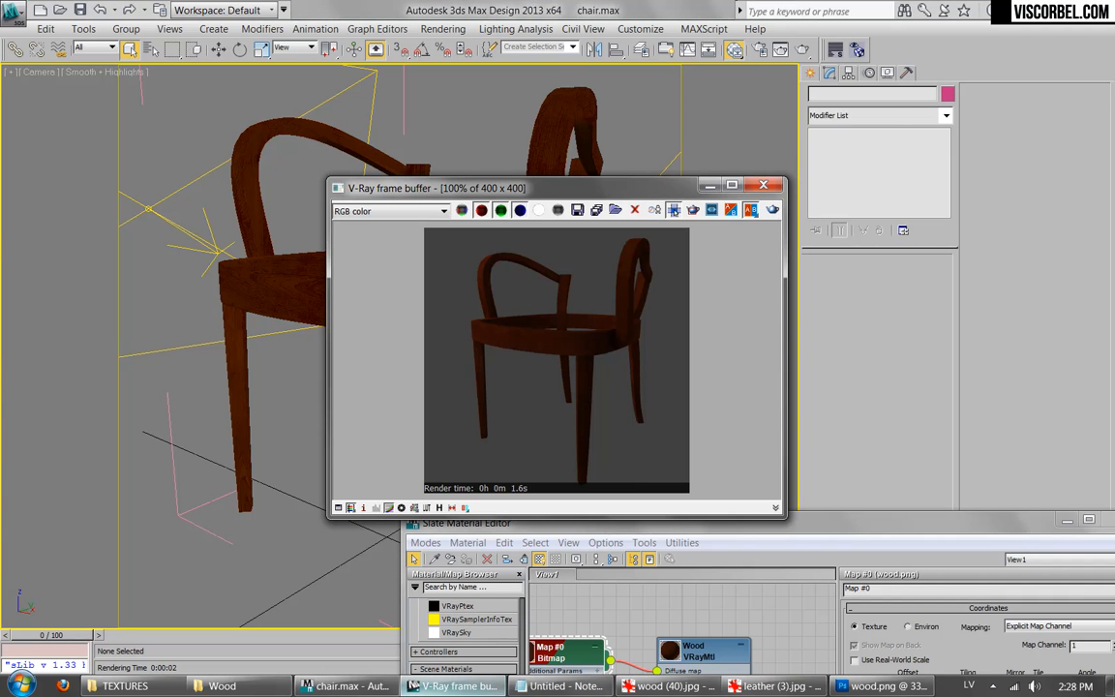
Step: Switch to Photoshop and lower the wood texture's saturation to -19 with Hue/Saturation
click(876, 685)
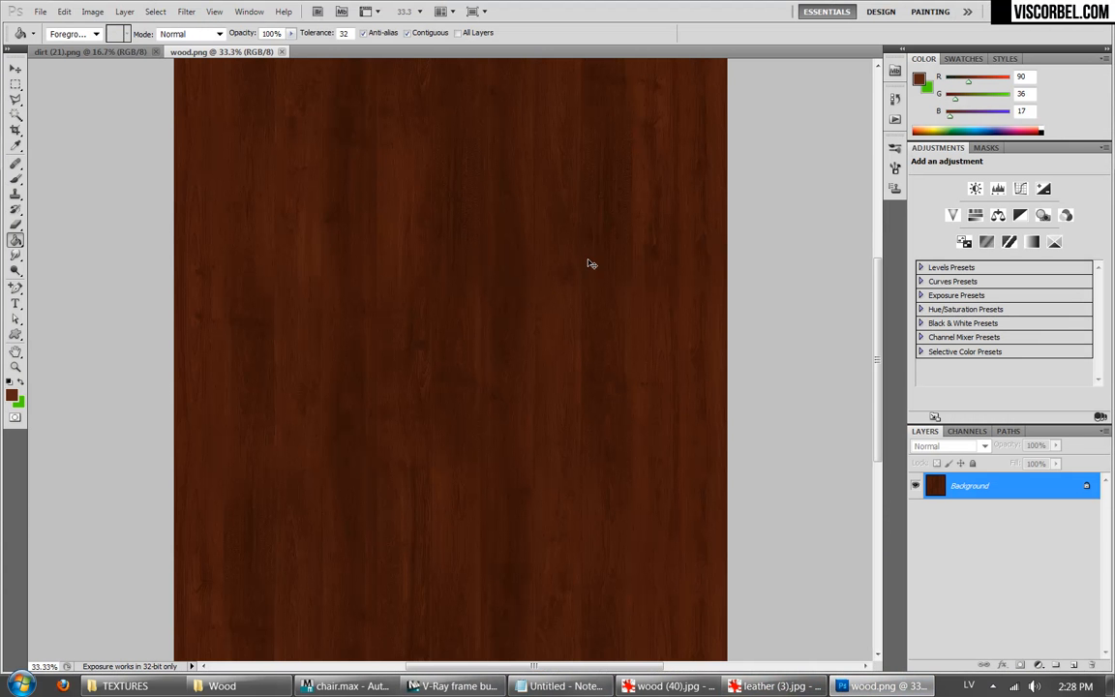
key(ctrl+u)
drag(779, 275, 767, 276)
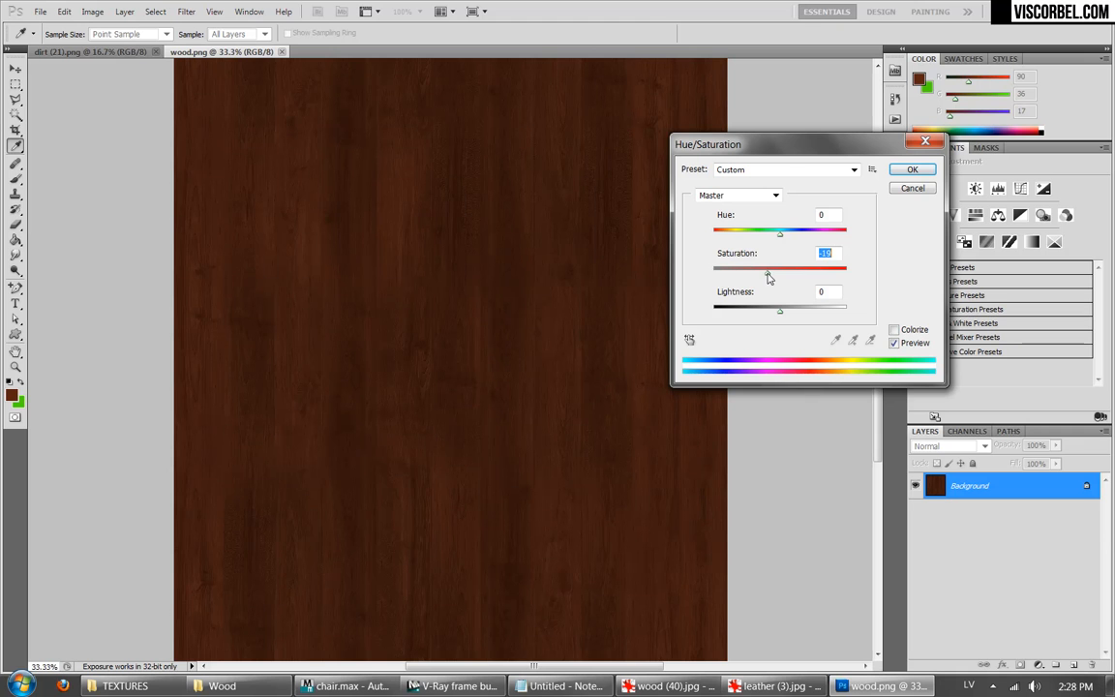
Step: Switch to the wood (40).jpg reference photo and examine the worn, chipped paint on the dresser's drawers and side up close
click(668, 685)
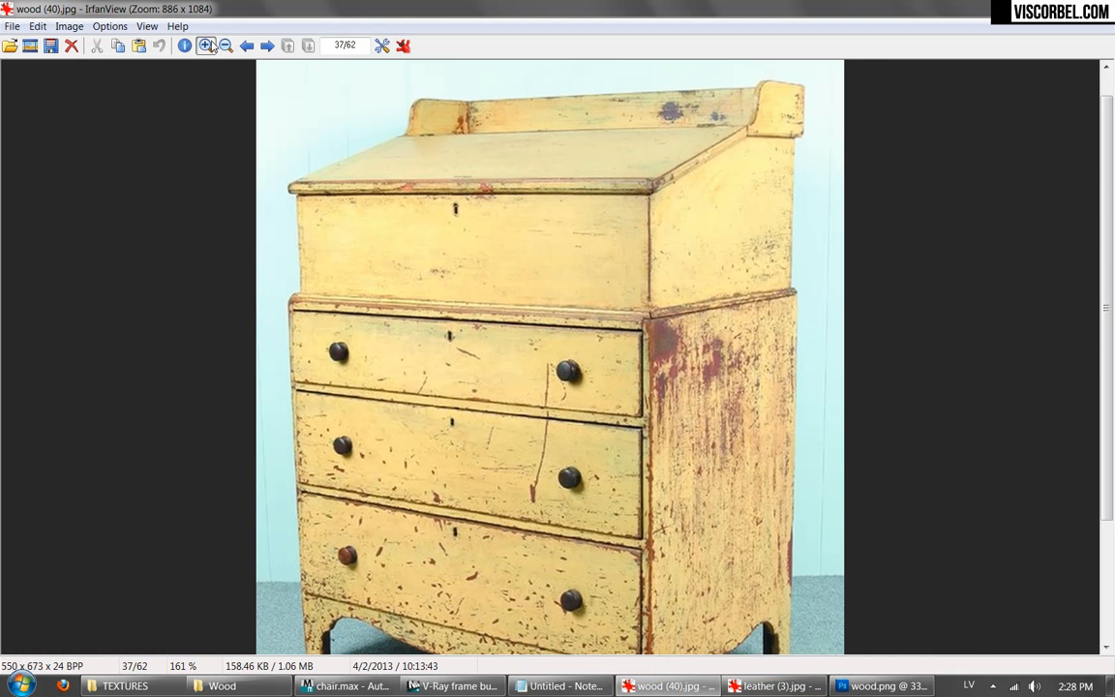
click(212, 45)
click(212, 45)
click(212, 45)
click(212, 46)
click(212, 46)
click(212, 46)
click(212, 46)
right_drag(630, 288, 608, 290)
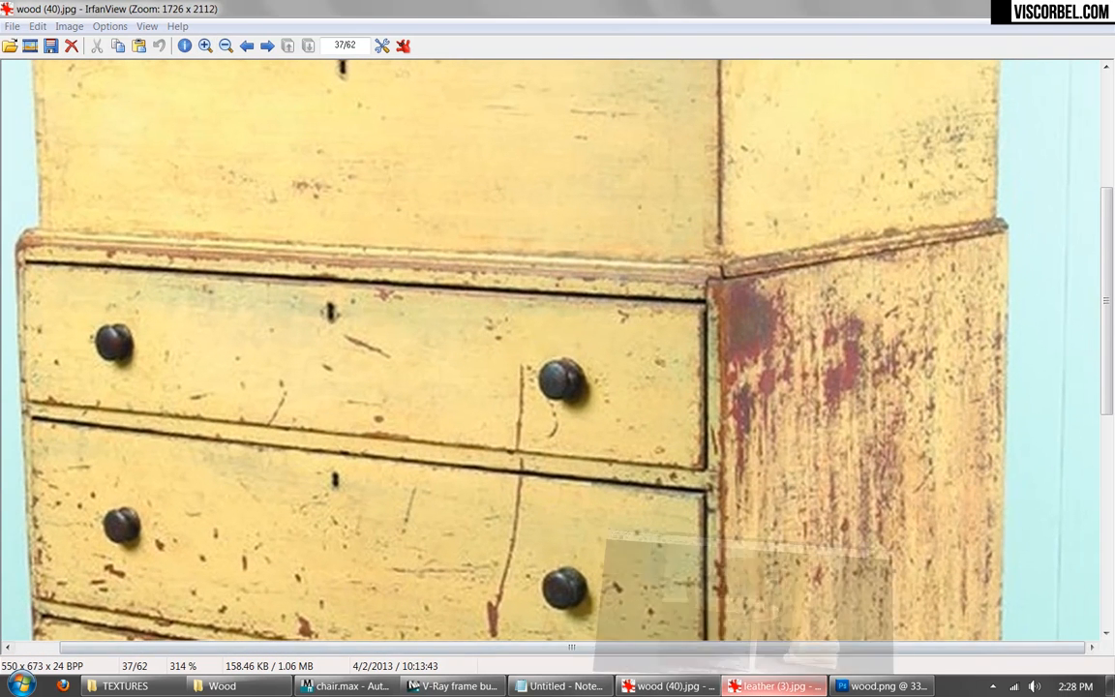
Step: Switch to the leather (3).jpg reference photo and examine the wood colour and worn edges of the armchair's frame up close
click(774, 685)
click(205, 46)
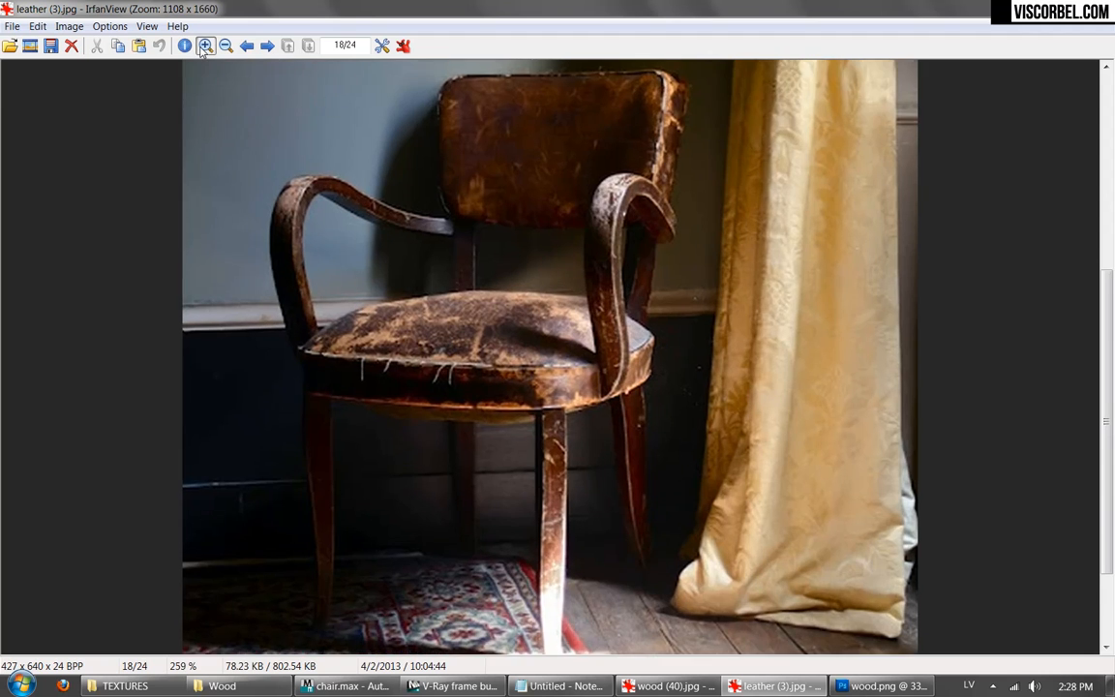
click(205, 45)
click(205, 45)
click(205, 45)
click(205, 45)
click(205, 46)
right_drag(244, 101, 520, 423)
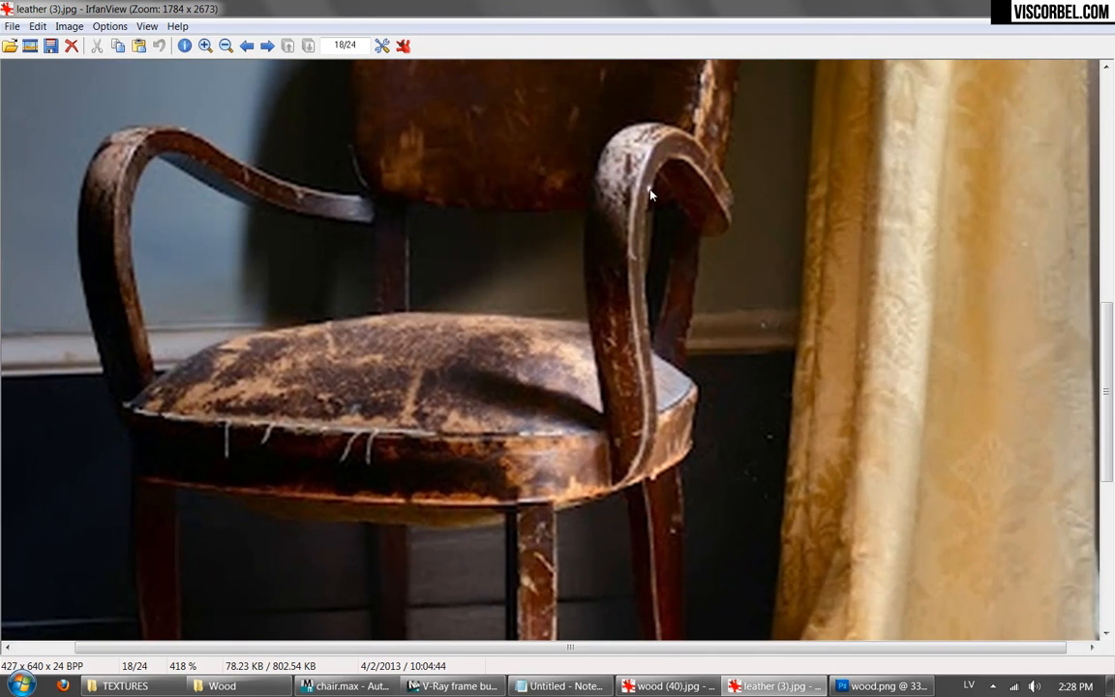
Step: Return to Photoshop and adjust the wood texture to hue +4, saturation -41 and lightness +13, applying the Hue/Saturation correction
key(alt+Tab)
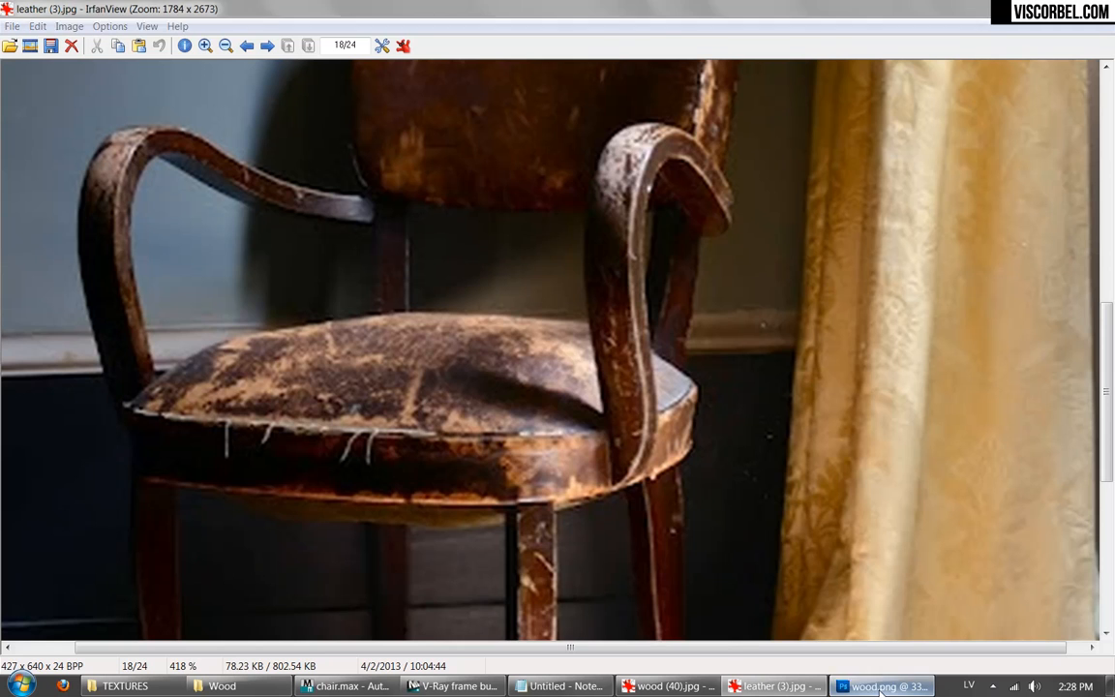
drag(782, 313, 786, 313)
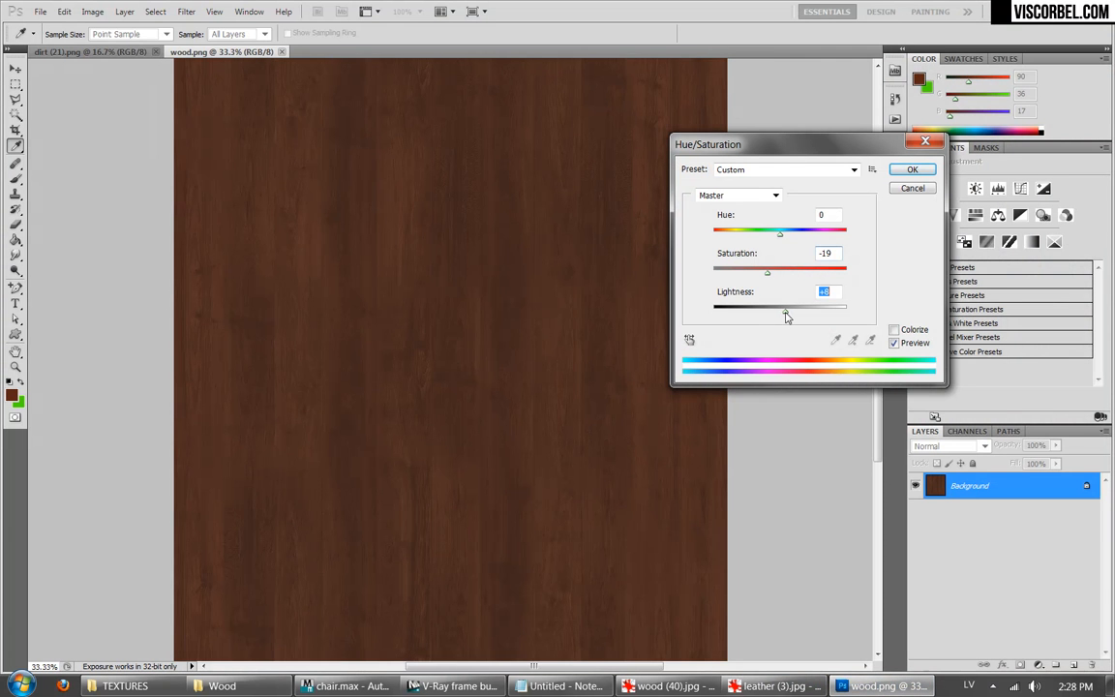
drag(766, 271, 783, 238)
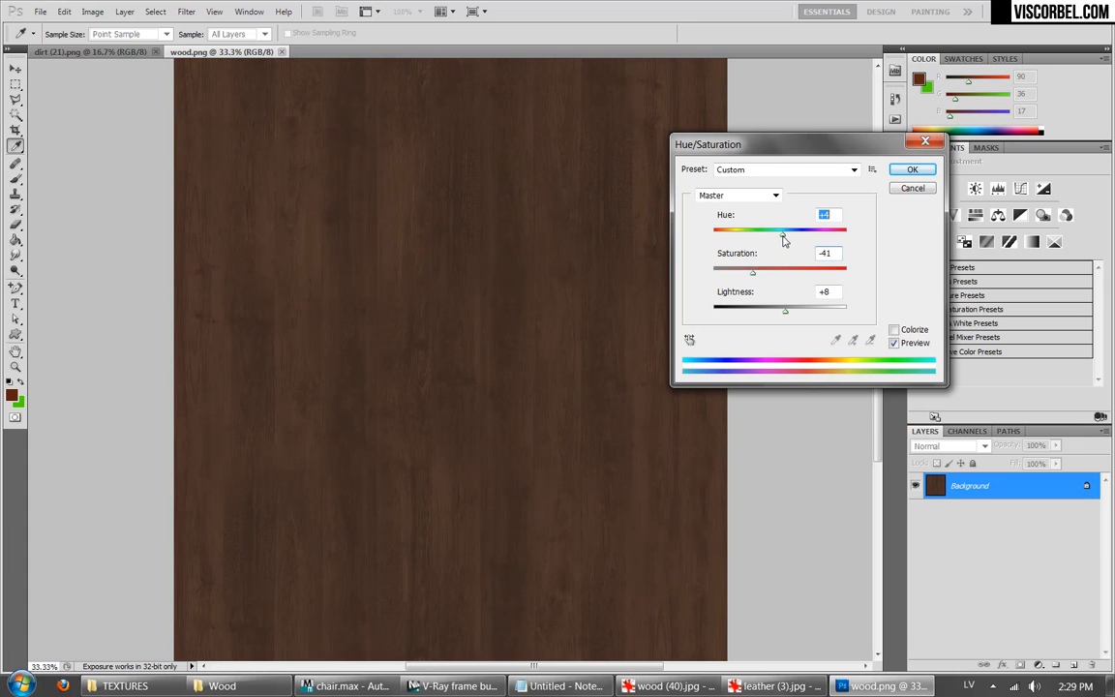
click(791, 315)
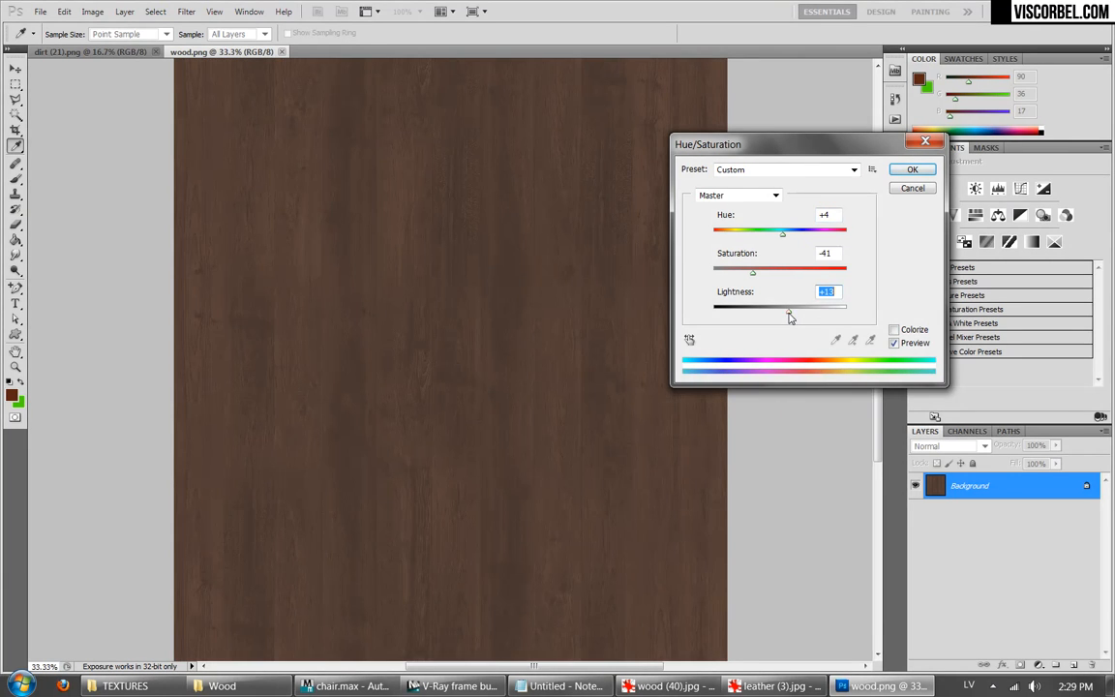
click(912, 169)
key(g)
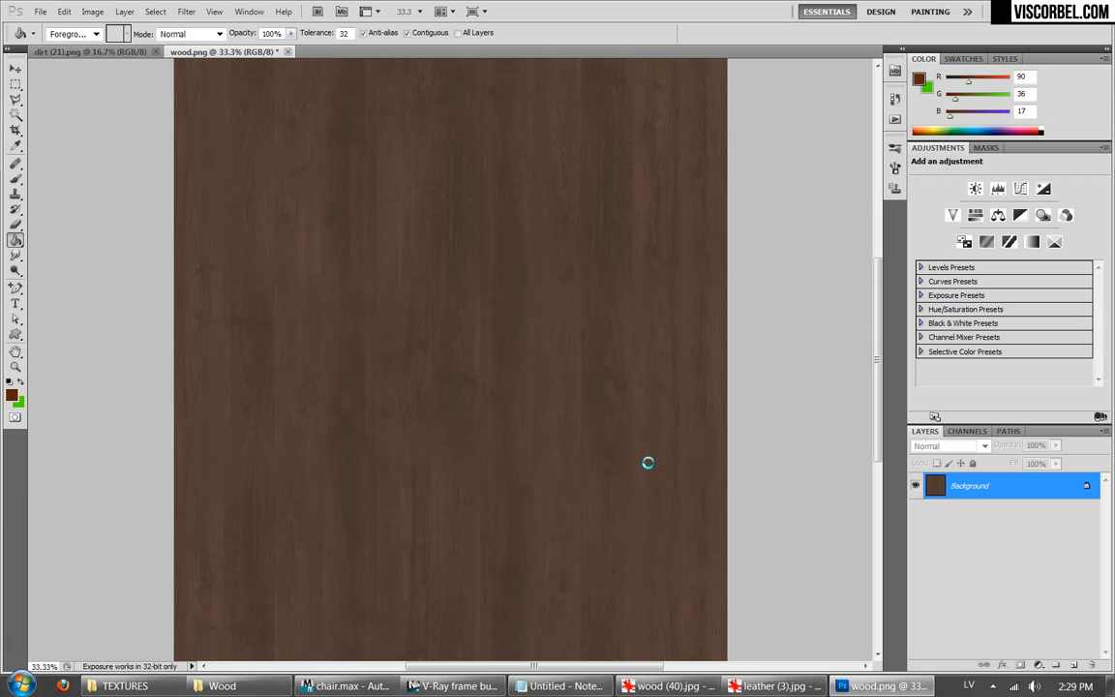
Step: Switch to 3ds Max, reload the edited wood.png in the wood bitmap, and render the camera view to check the colour
click(453, 685)
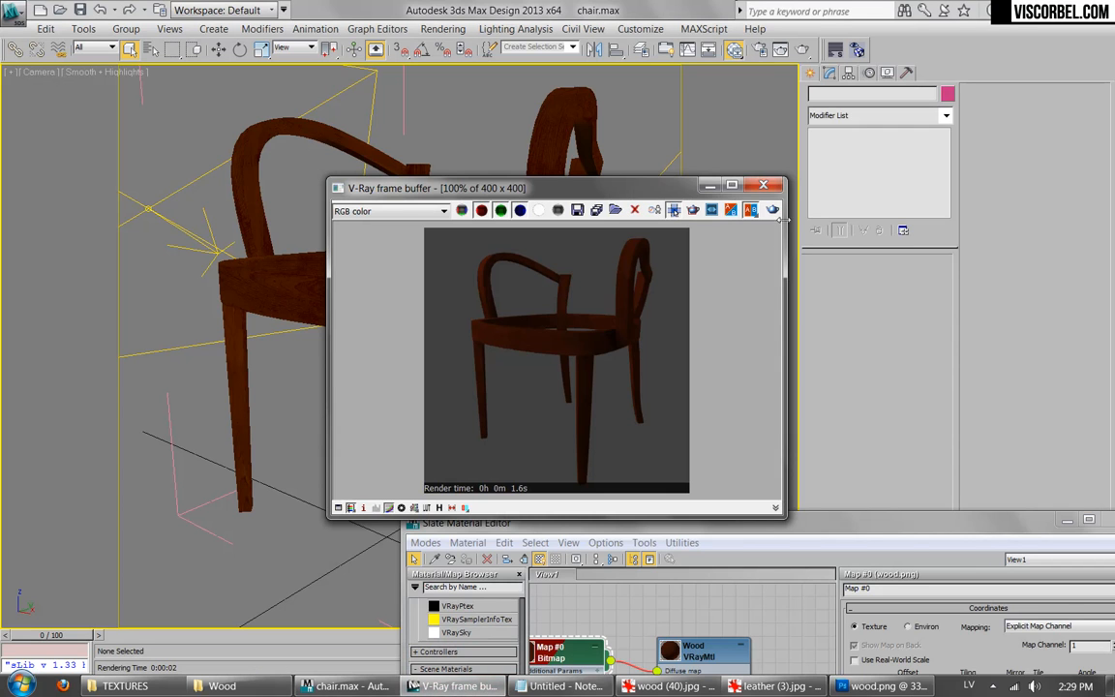
key(m)
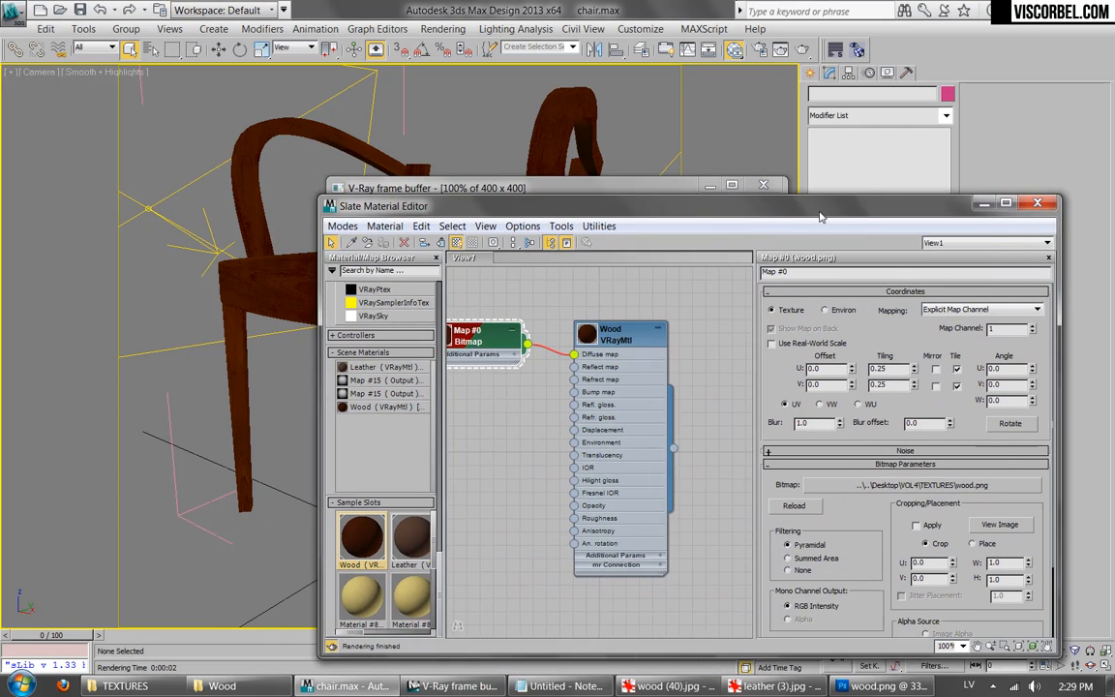
right_click(469, 350)
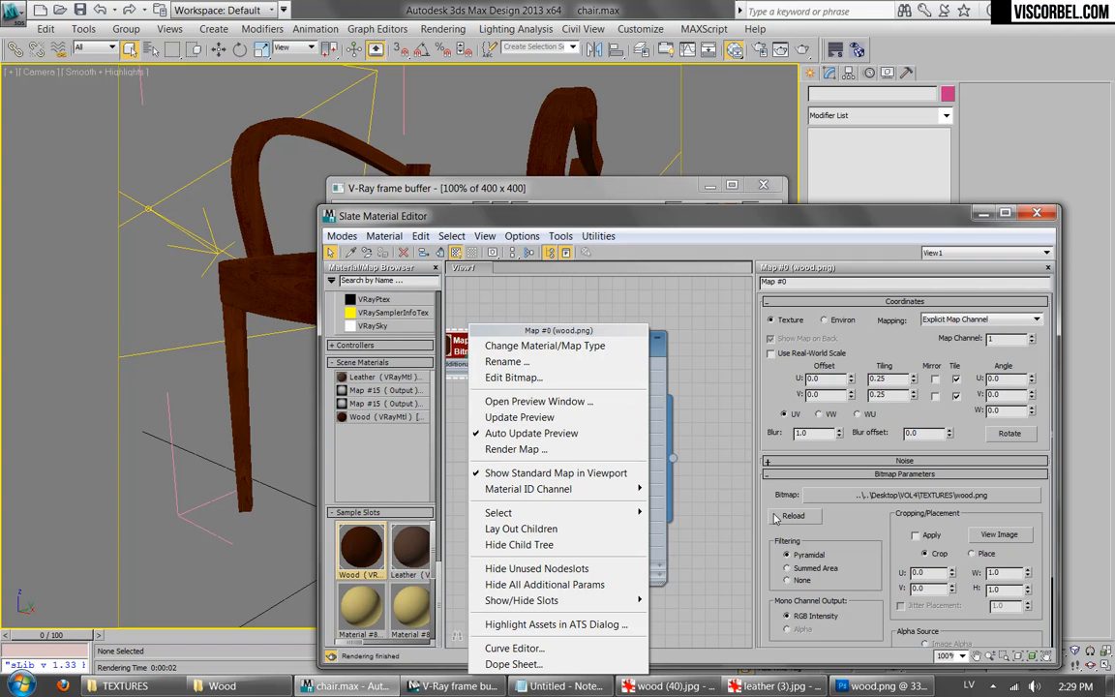
click(848, 501)
click(848, 501)
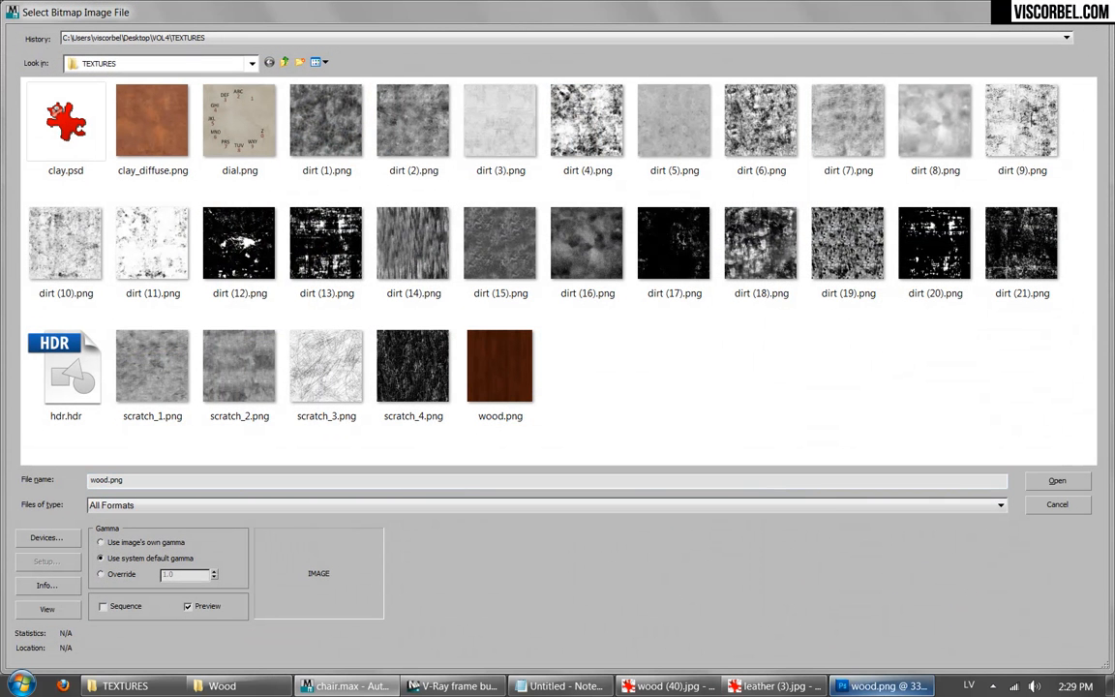
click(1074, 507)
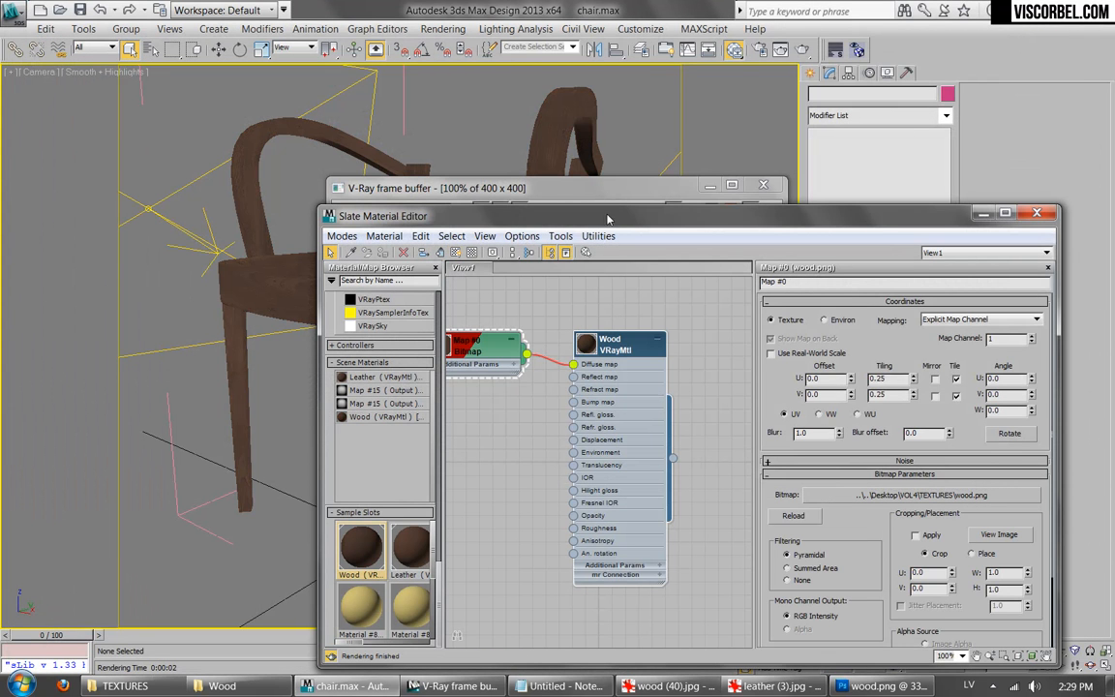
click(803, 49)
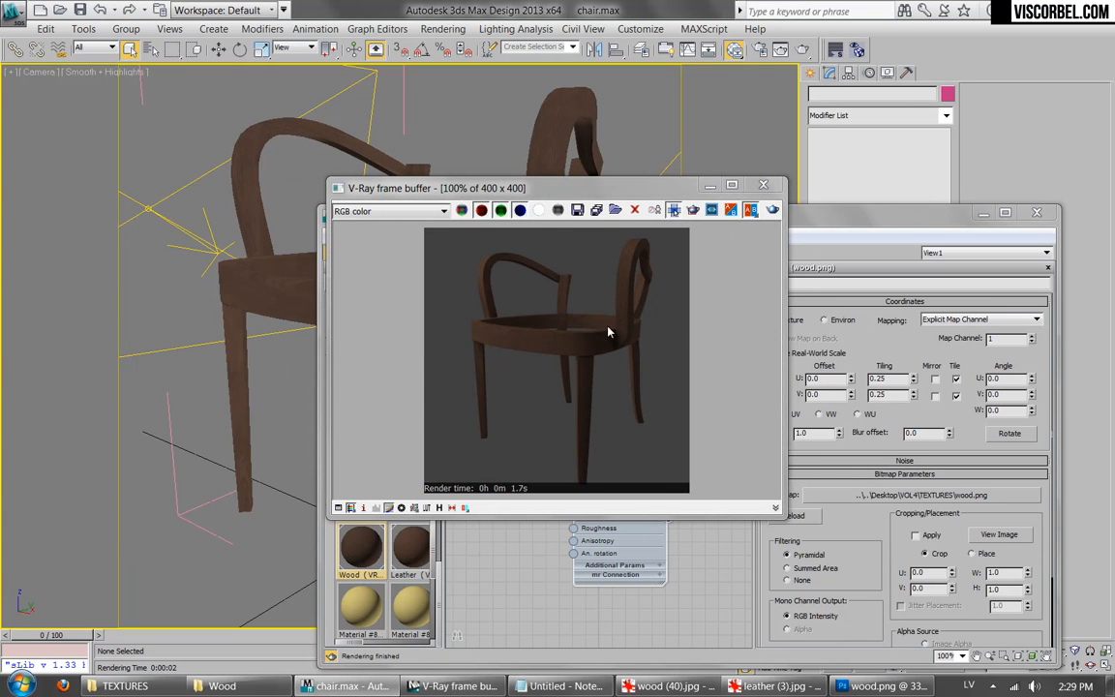
click(762, 185)
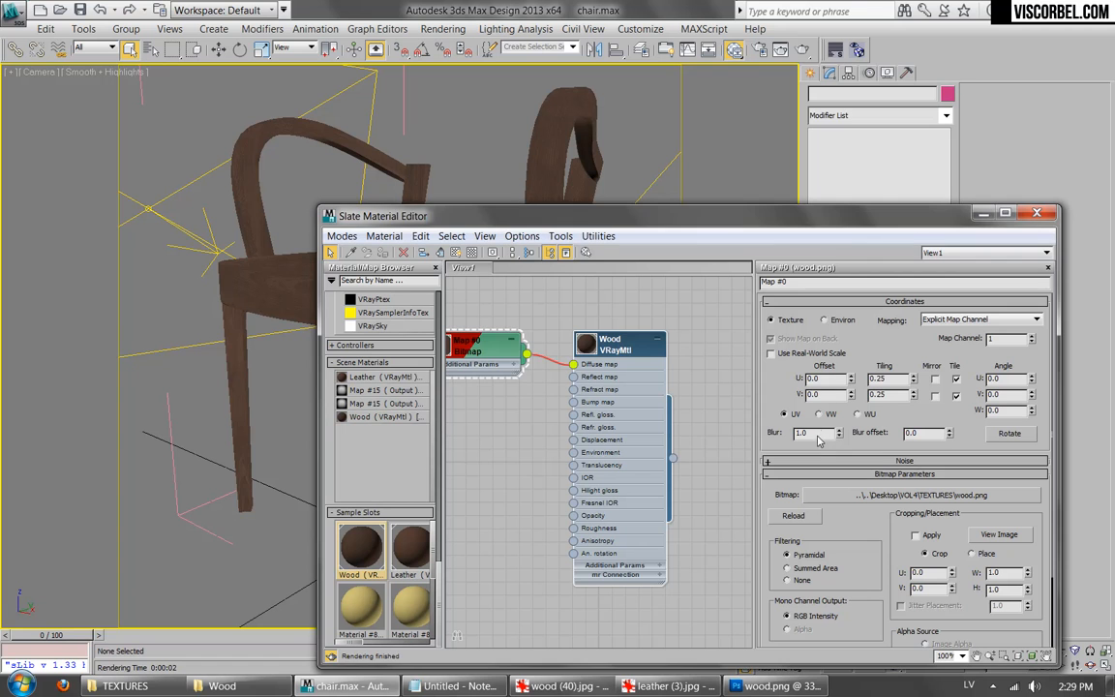
Step: Connect the wood bitmap to the Wood material's Reflect map, Refl. gloss. and Bump map slots as well
double_click(796, 433)
double_click(600, 352)
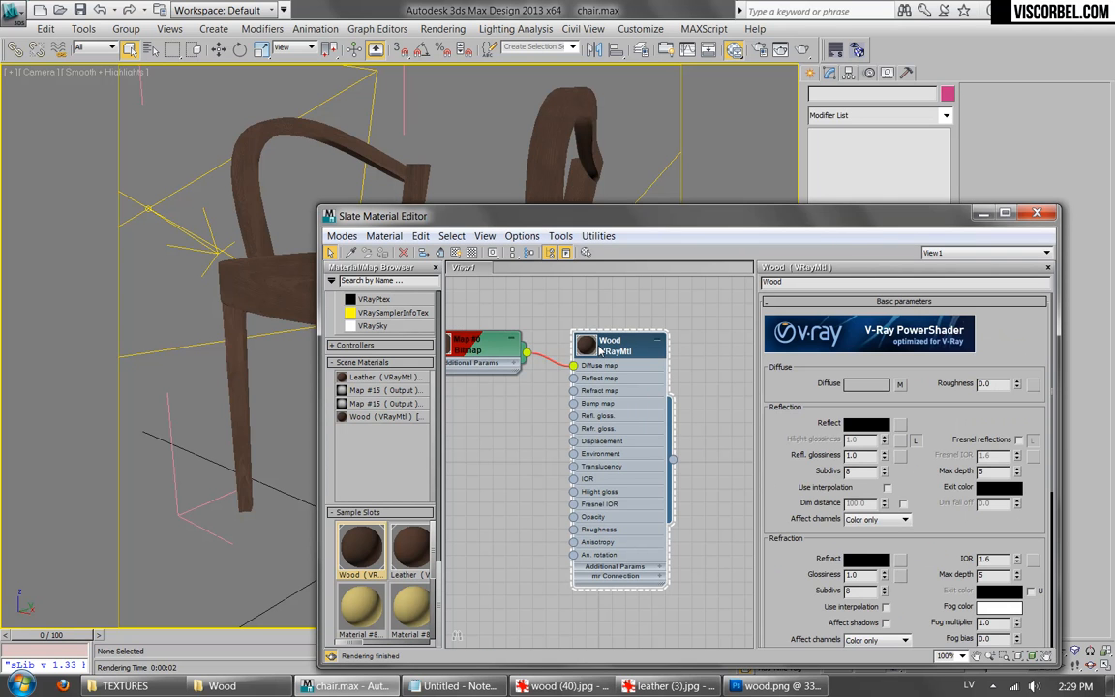
middle_drag(538, 351, 625, 349)
drag(564, 348, 510, 348)
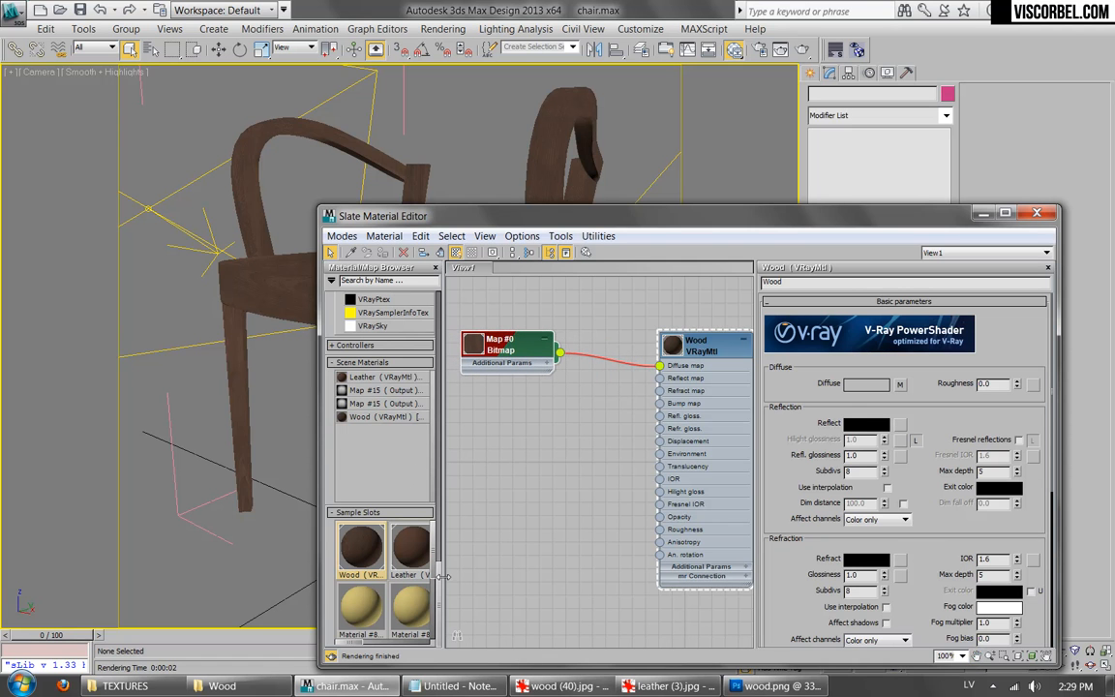
drag(440, 585, 423, 488)
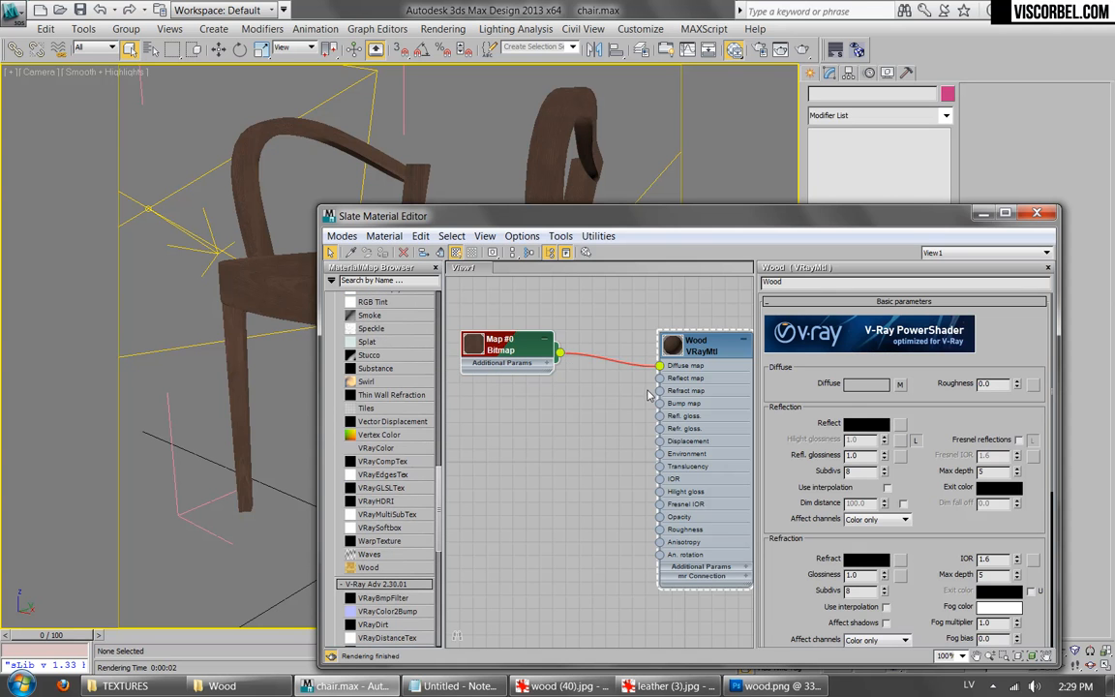
drag(559, 356, 661, 387)
drag(559, 354, 659, 415)
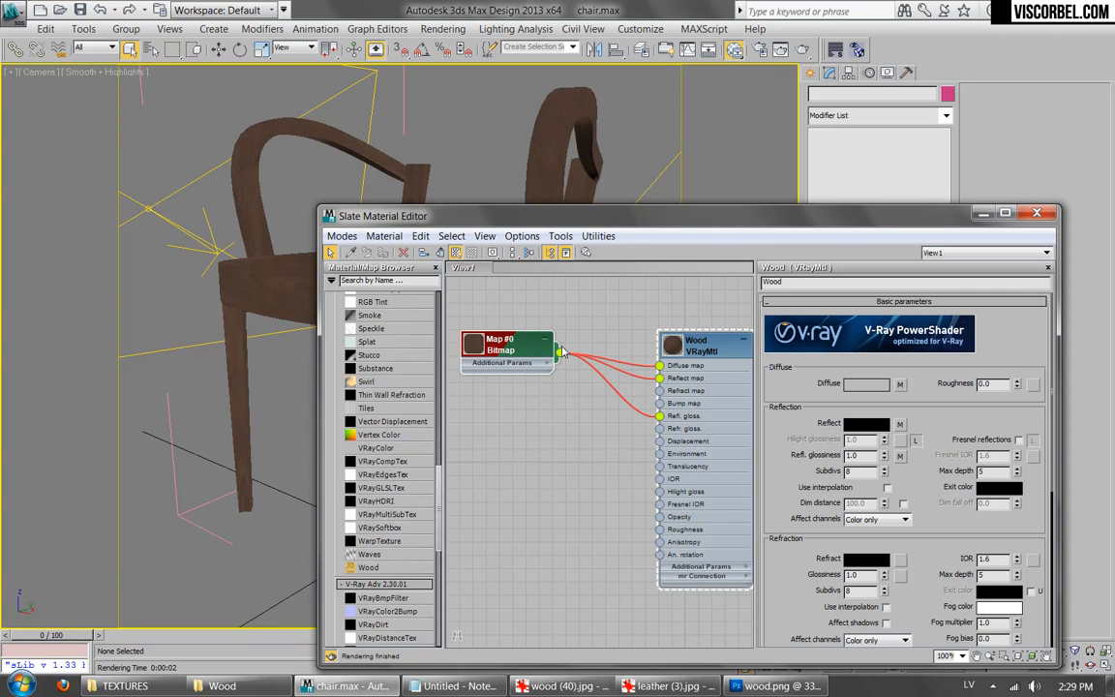
drag(561, 355, 660, 404)
Step: Insert a Color Correction map between the wood bitmap and the Wood material's Reflect map slot
middle_drag(604, 372, 654, 372)
scroll(567, 388, up, 2)
drag(480, 350, 465, 351)
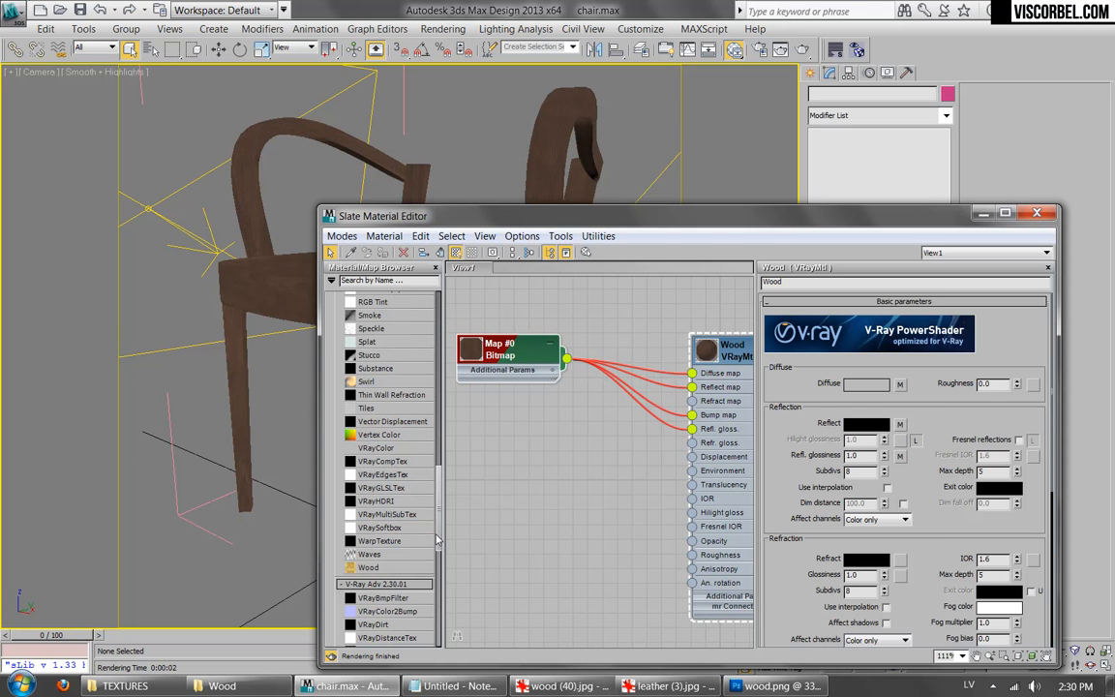
scroll(388, 513, up, 12)
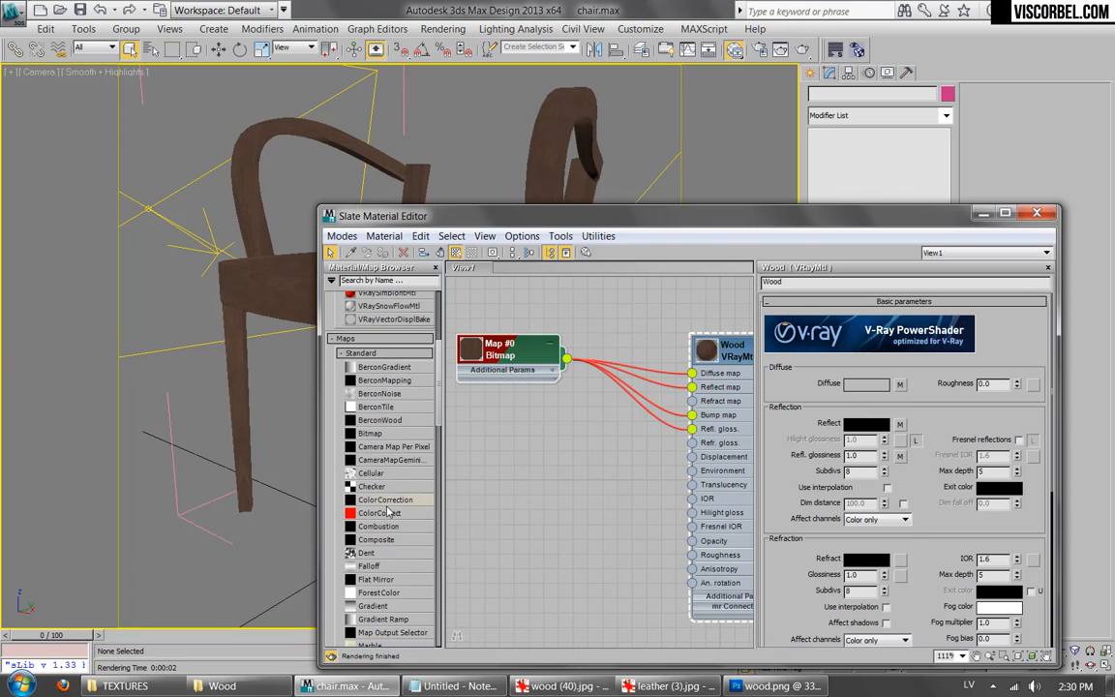
drag(385, 504, 653, 387)
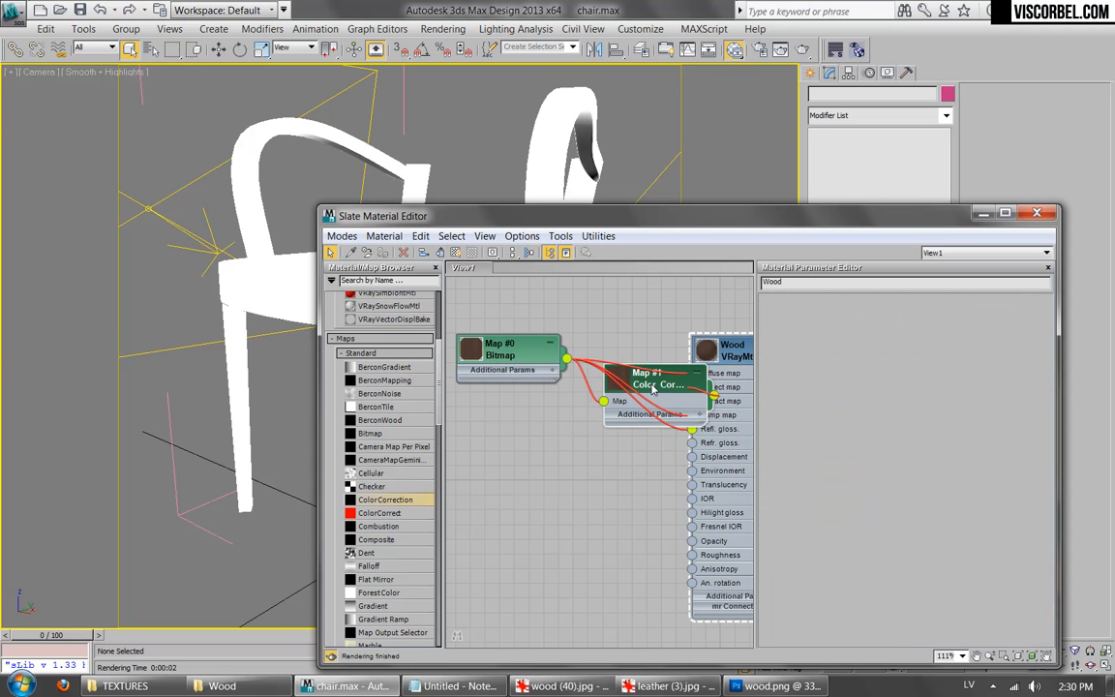
double_click(653, 387)
drag(649, 389, 604, 464)
Step: Set the reflection Color Correction's saturation to -100, brightness to about 4.2 and contrast to about 3.7
scroll(597, 472, up, 3)
double_click(545, 440)
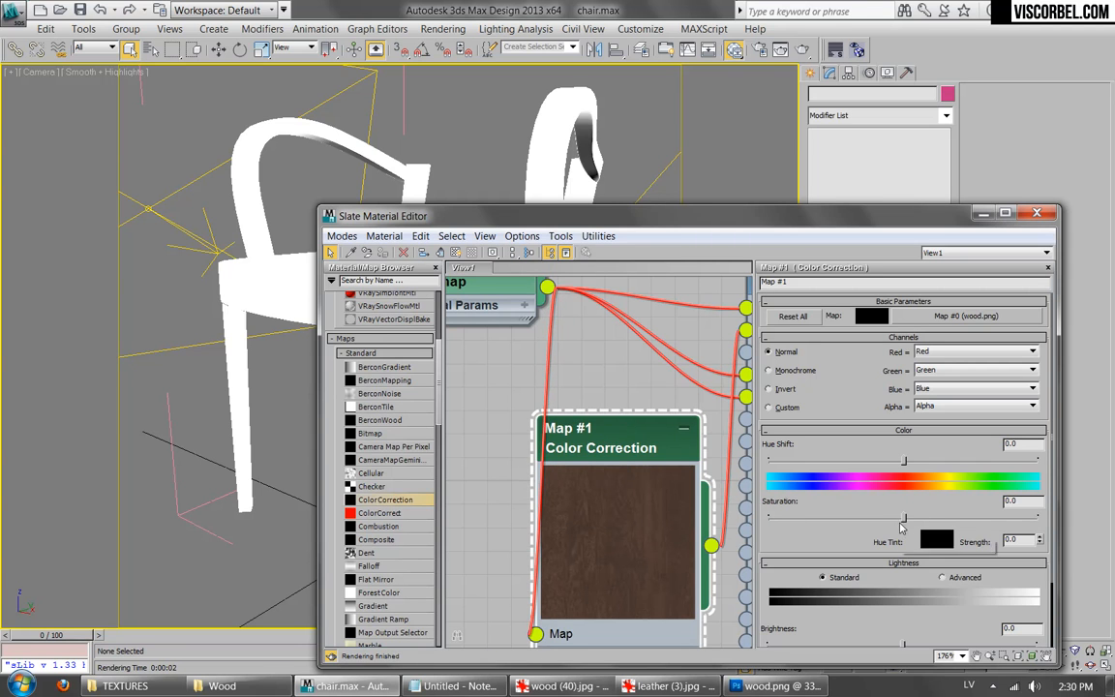
drag(901, 524, 771, 520)
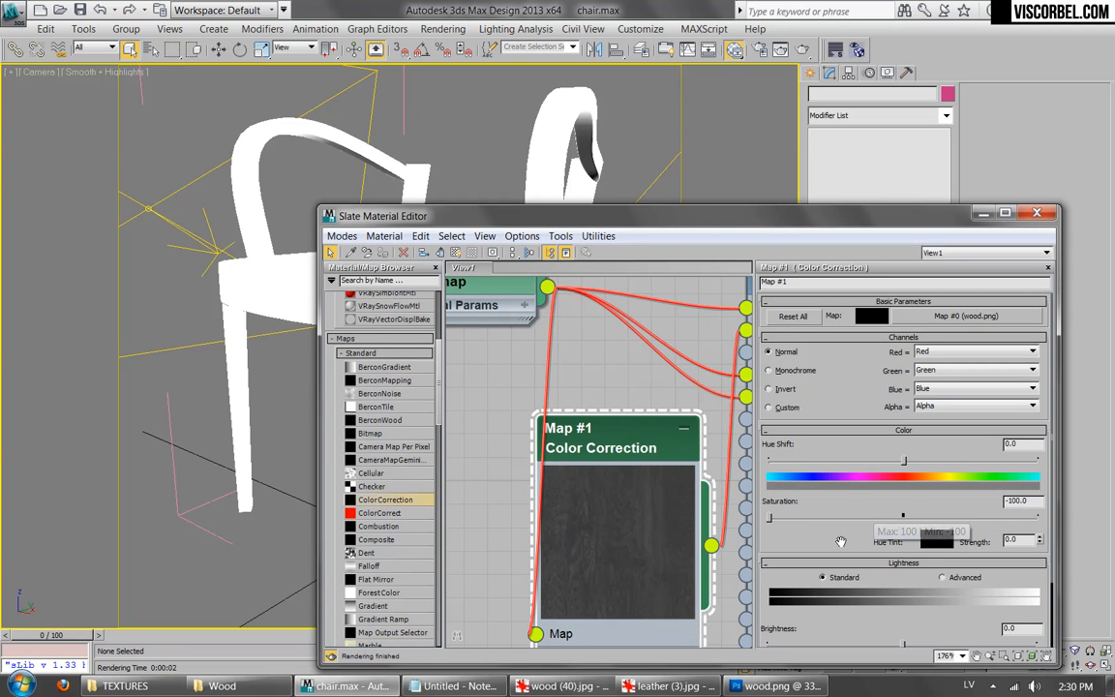
drag(840, 542, 838, 460)
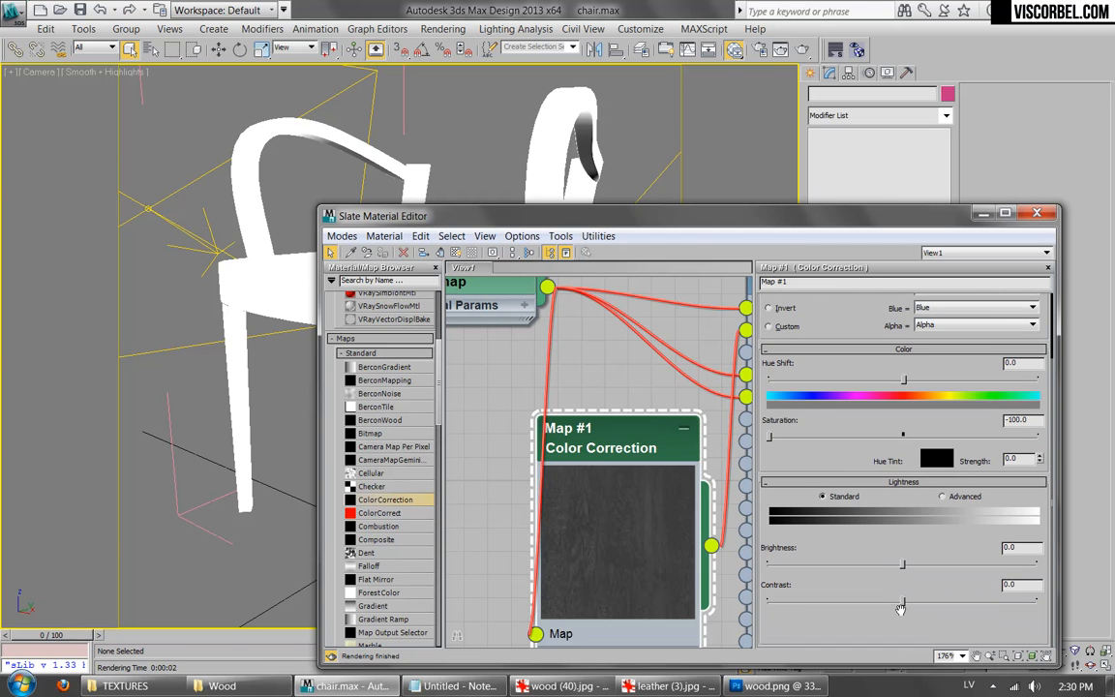
drag(913, 600, 908, 571)
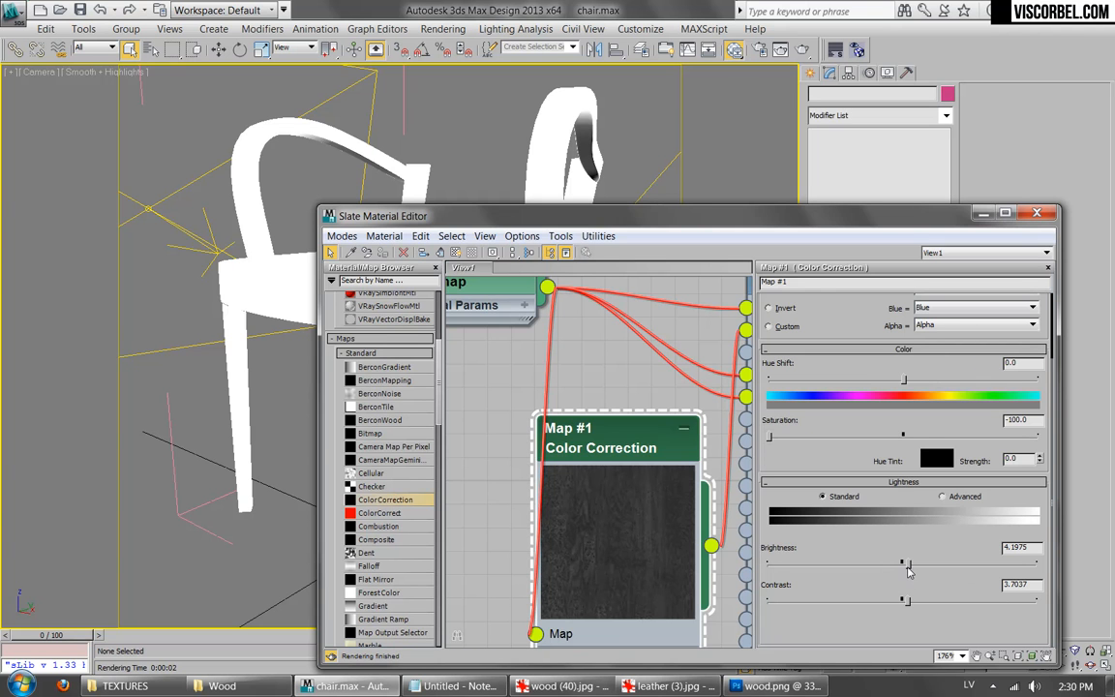
scroll(647, 323, down, 2)
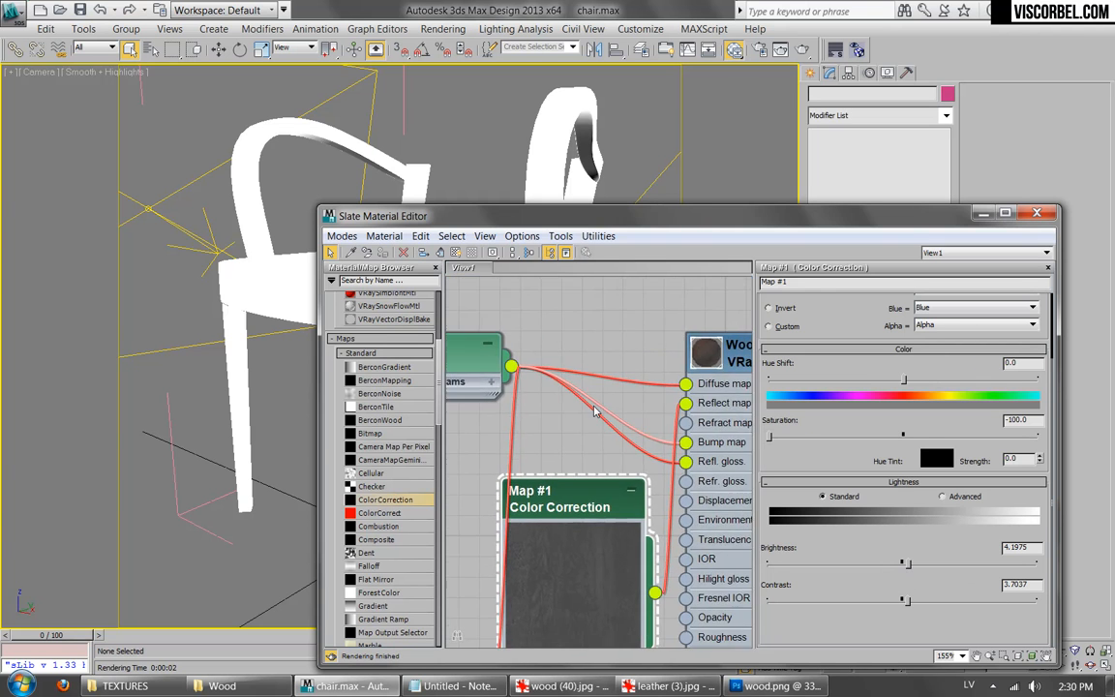
Step: Enable Fresnel reflections on the Wood material, unlock the Fresnel IOR and set it to 0.4
double_click(708, 362)
middle_drag(700, 370, 607, 334)
click(641, 331)
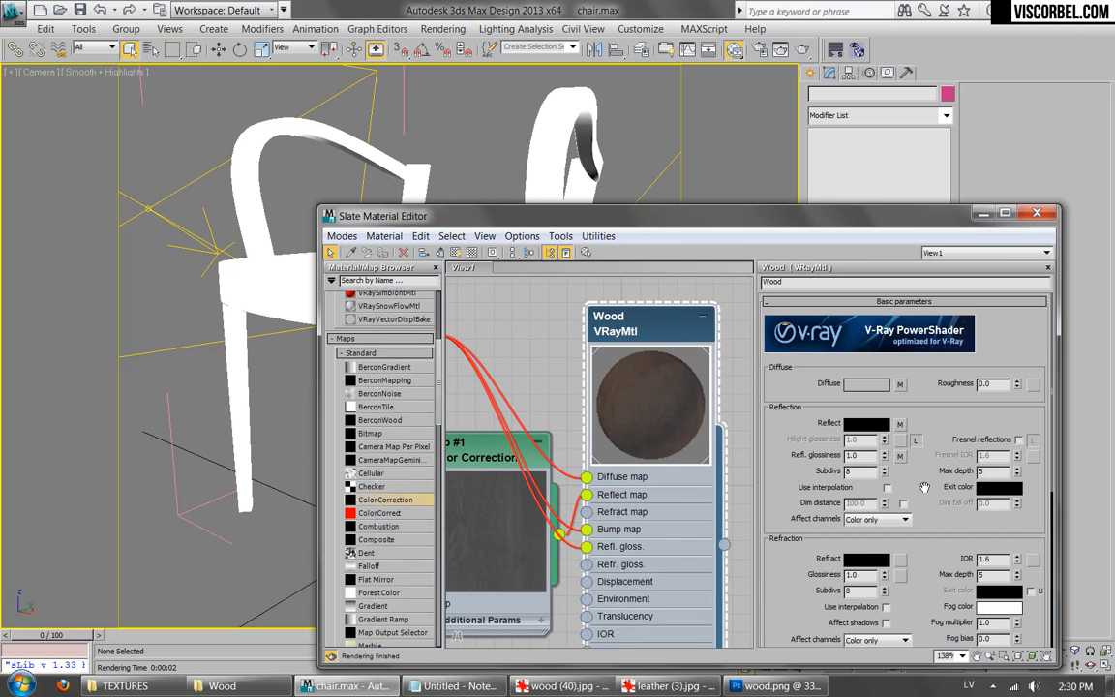
click(1032, 440)
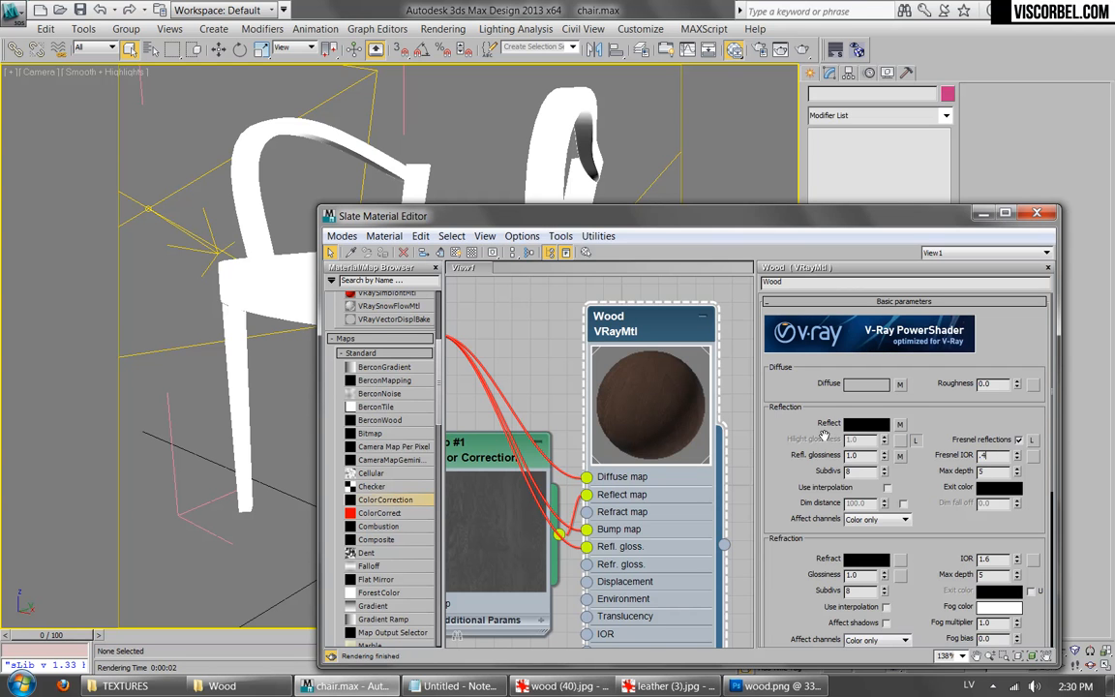
Step: Lay out the map nodes feeding the Wood material neatly and collapse the Color Correction node's large preview
middle_drag(485, 453, 553, 302)
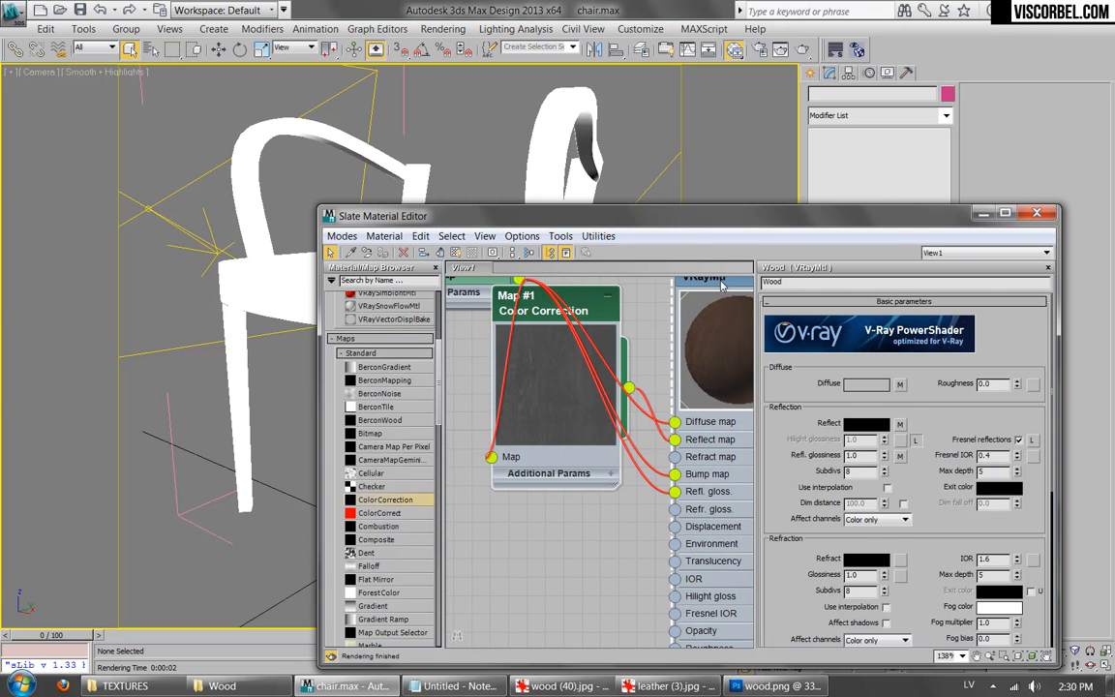
right_click(721, 285)
click(768, 497)
scroll(602, 507, down, 1)
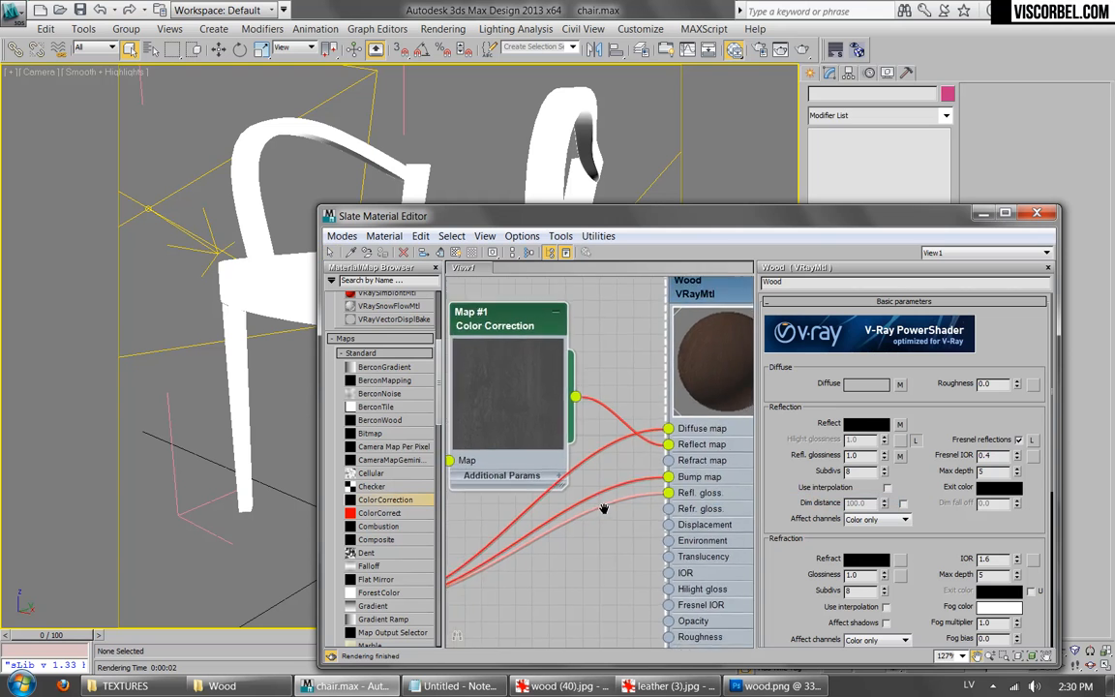
drag(604, 508, 604, 508)
middle_drag(604, 508, 660, 442)
scroll(610, 488, down, 2)
middle_drag(568, 456, 582, 443)
scroll(584, 443, up, 1)
double_click(584, 353)
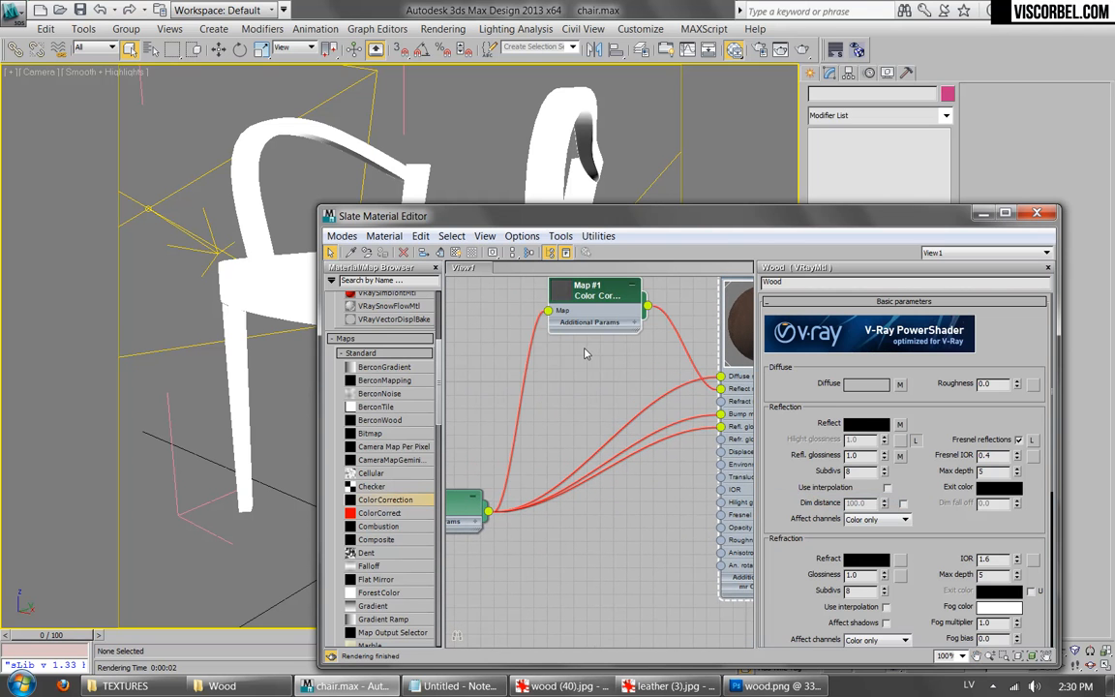
Step: Insert a second Color Correction map between the wood bitmap and the Wood material's Refl. gloss. slot
middle_drag(568, 367, 570, 394)
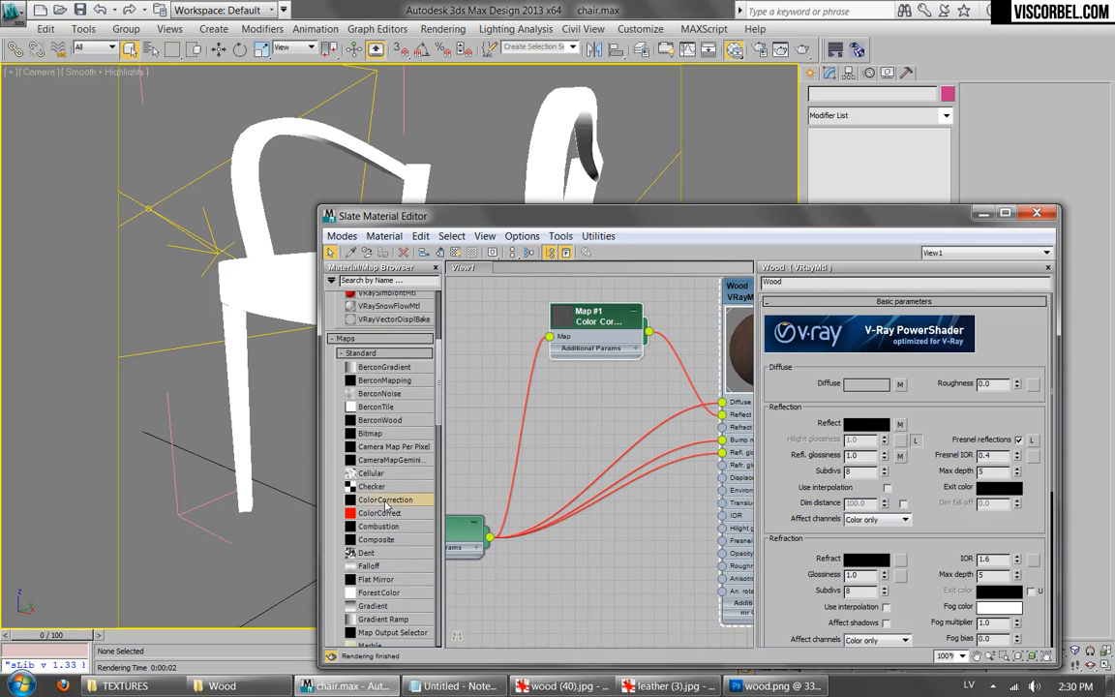
drag(386, 504, 624, 543)
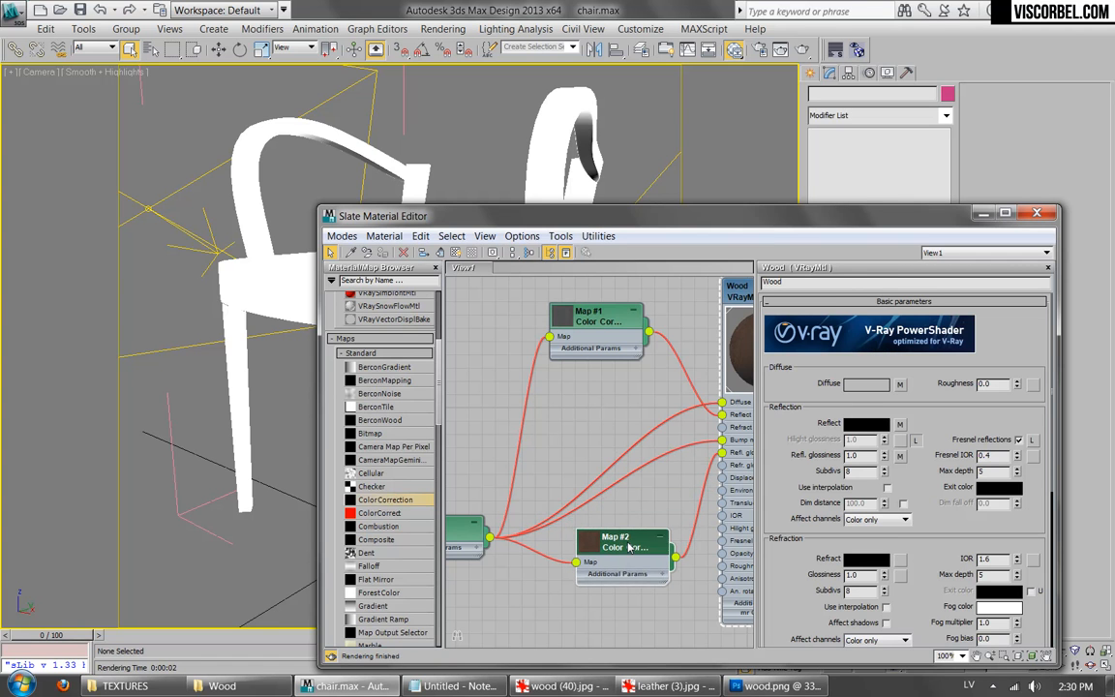
Step: Set the glossiness Color Correction map's saturation to -100 and its brightness to about 50.6
double_click(624, 543)
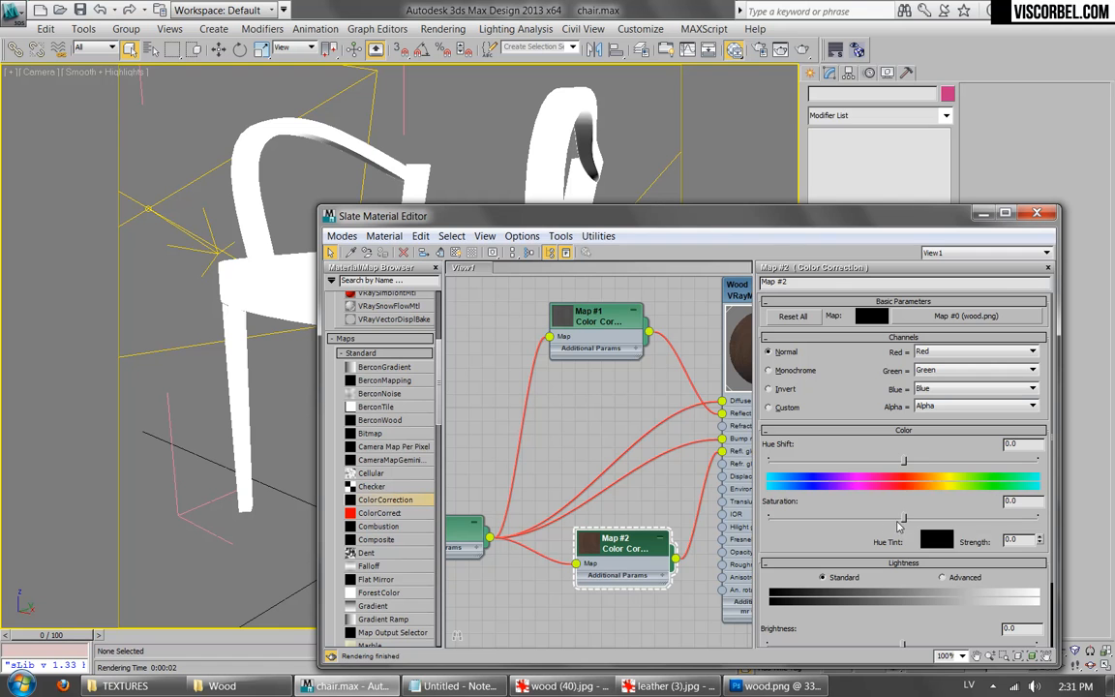
drag(902, 519, 702, 509)
scroll(686, 454, up, 1)
middle_drag(686, 454, 618, 464)
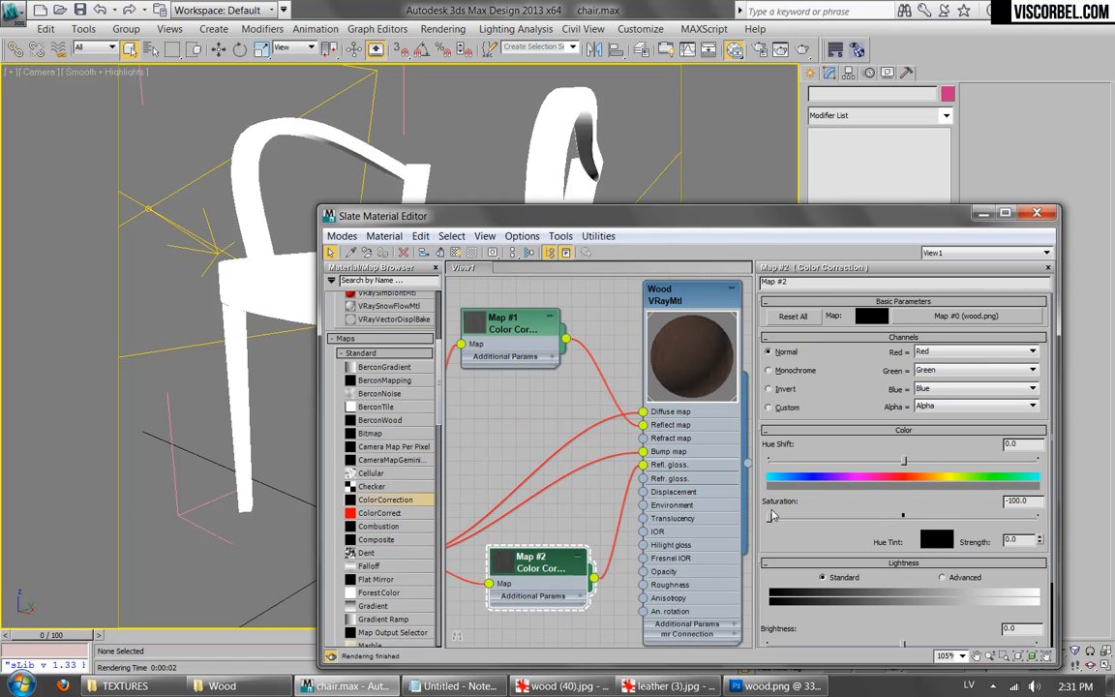
drag(932, 644, 929, 646)
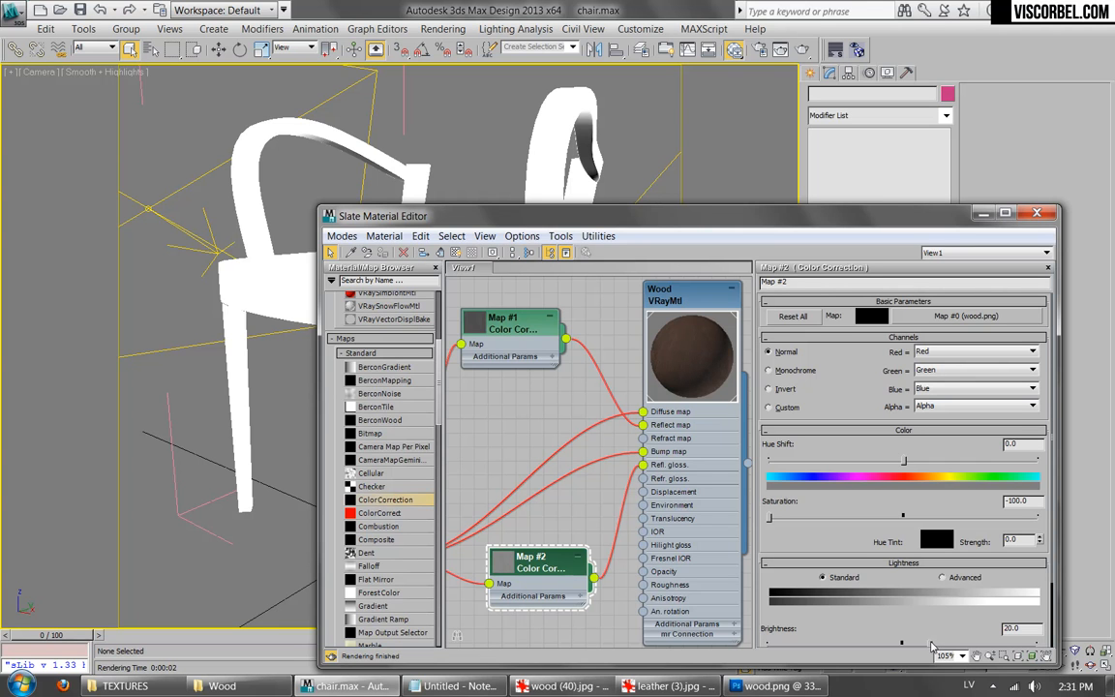
drag(932, 646, 971, 643)
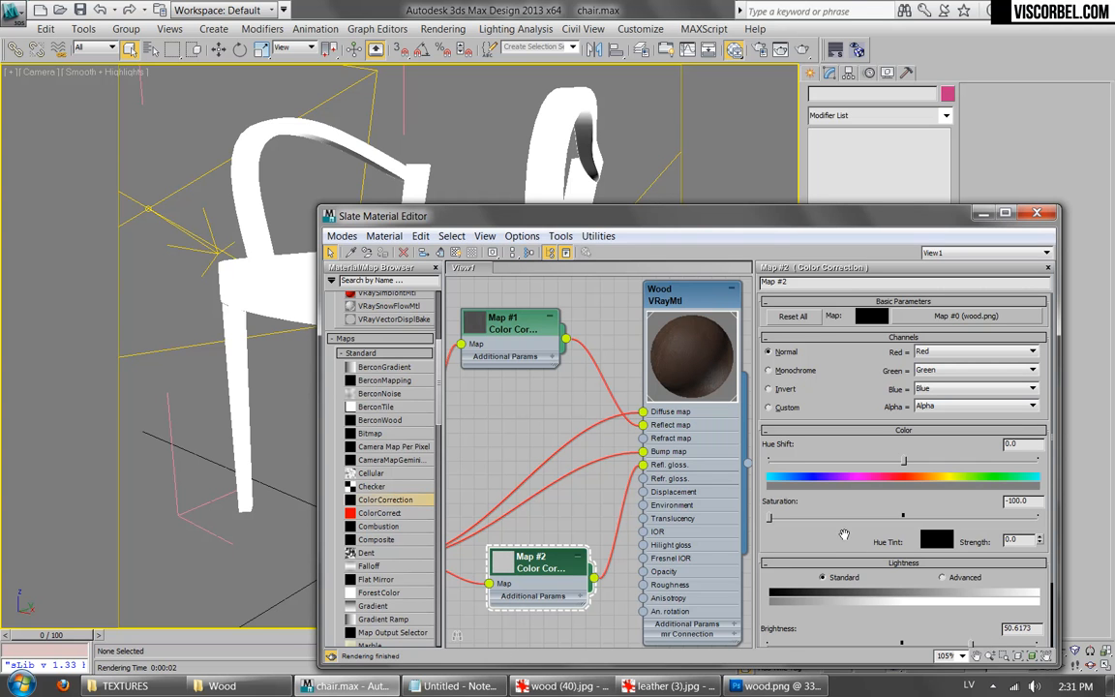
Step: Enlarge the glossiness Color Correction node's preview, then set its contrast to about 18 and brightness to about 56
drag(844, 534, 797, 411)
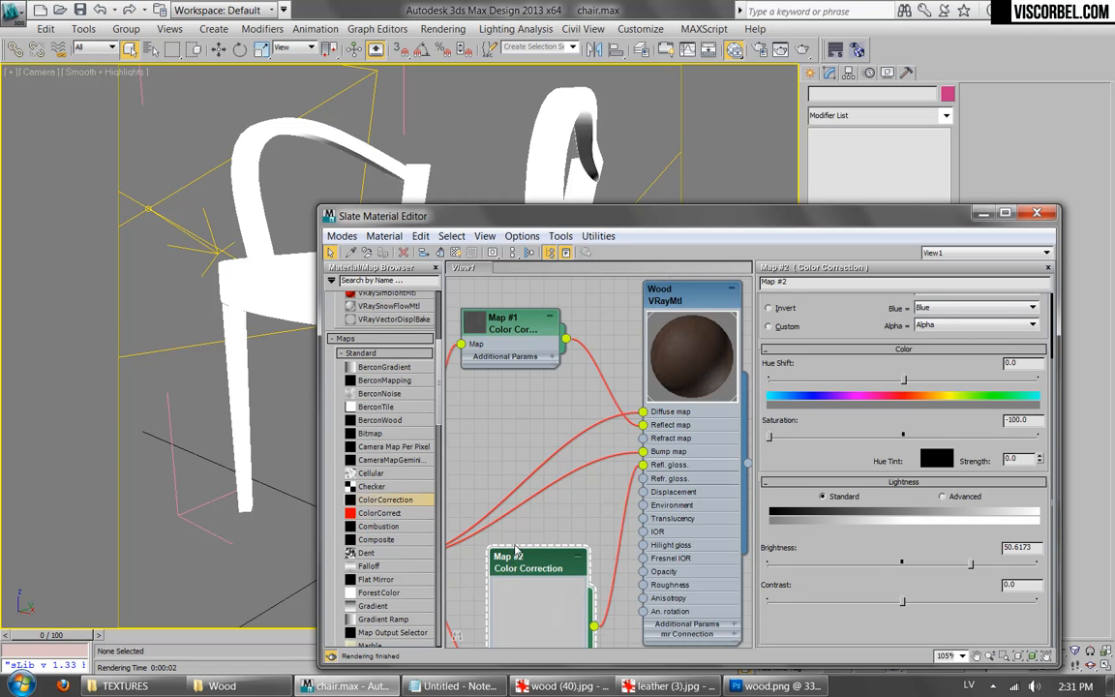
key(z)
drag(904, 603, 926, 601)
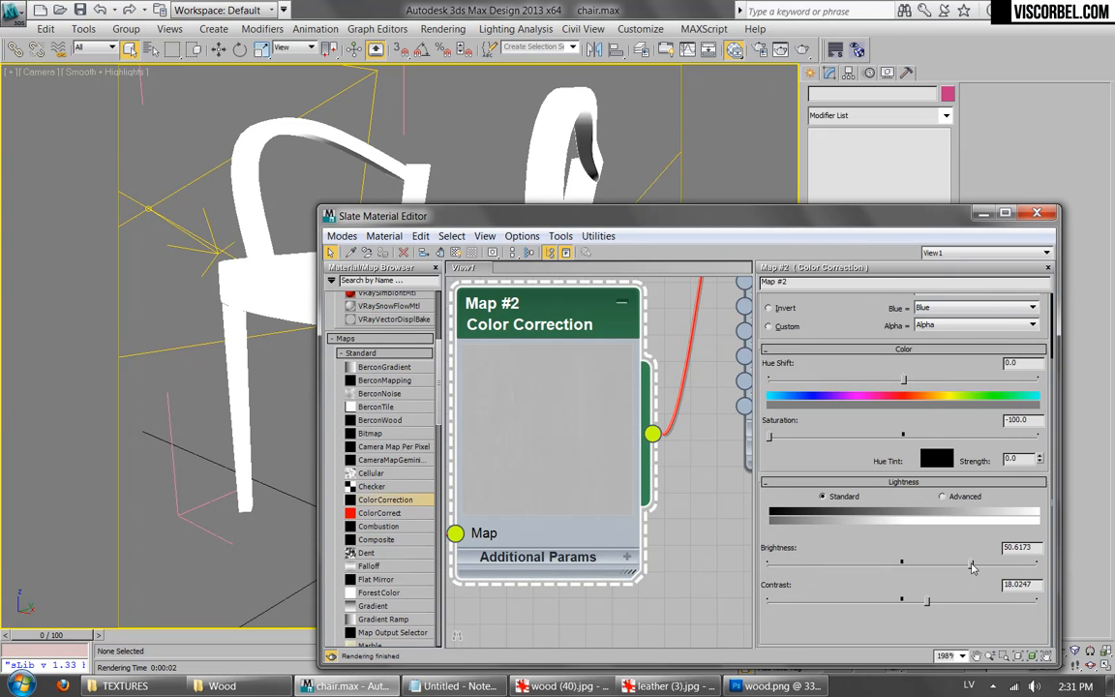
drag(970, 564, 977, 564)
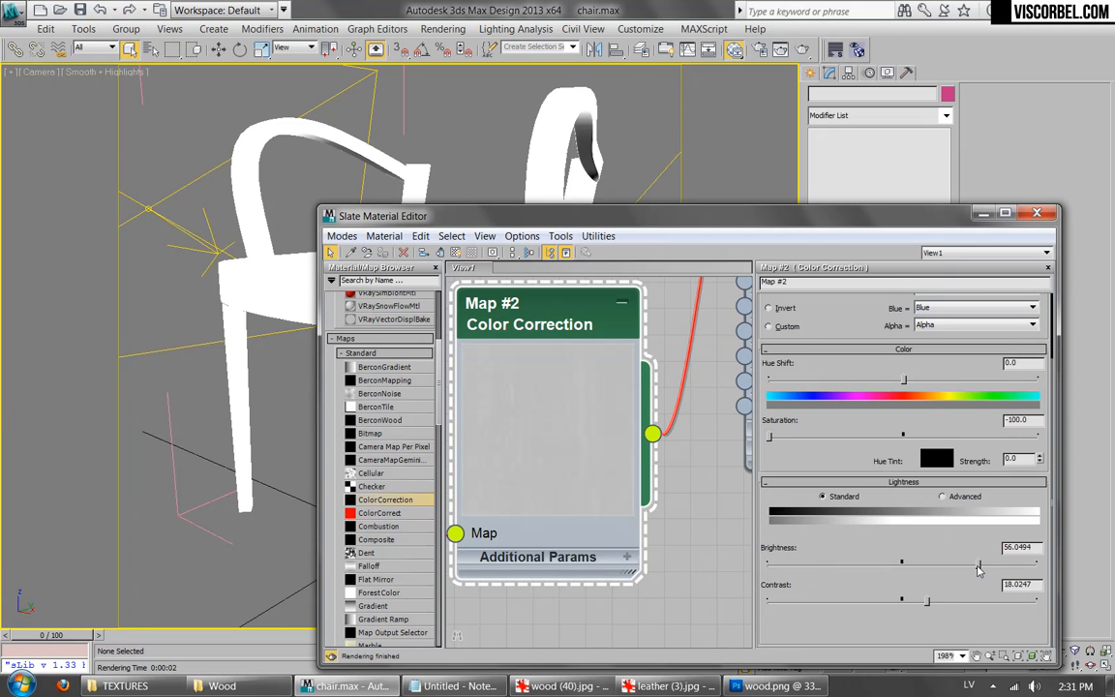
Step: Connect the reflection Color Correction map to the Wood material's Bump map slot in place of the direct bitmap link
scroll(570, 378, down, 5)
scroll(619, 493, up, 4)
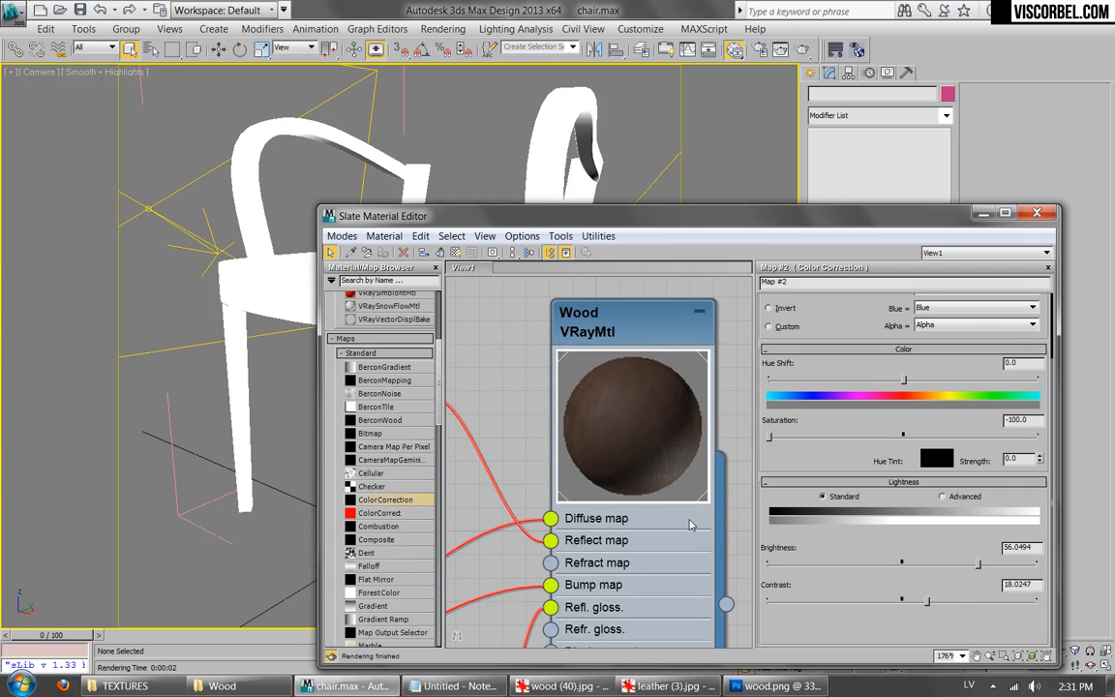
scroll(612, 398, down, 6)
middle_drag(612, 399, 579, 461)
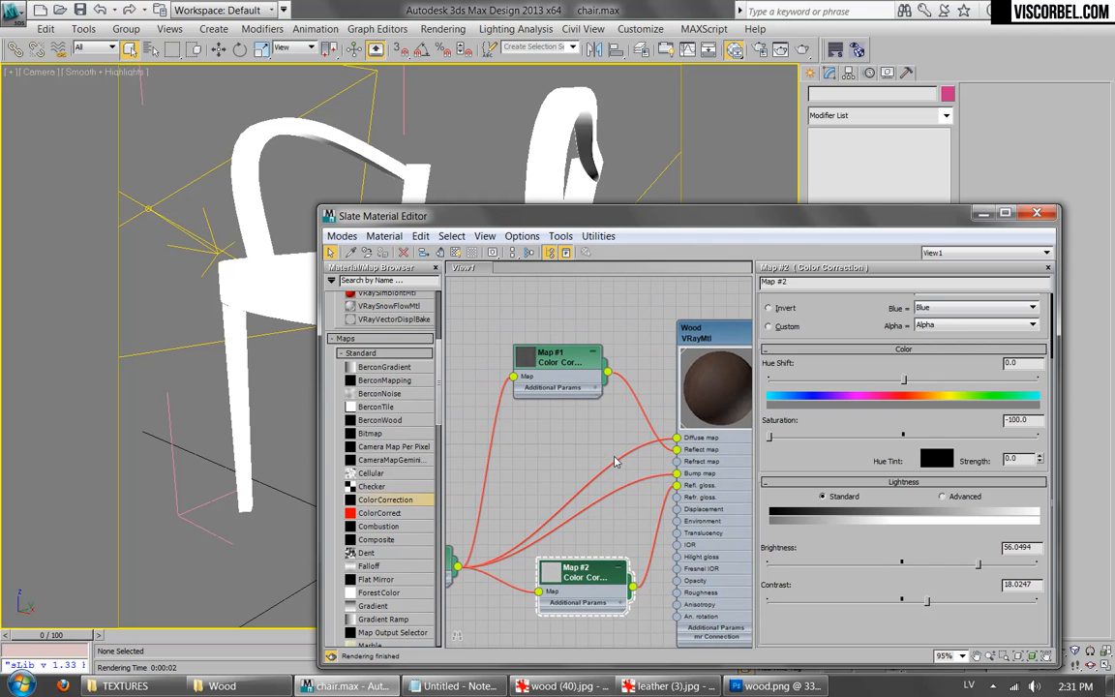
key(ctrl+z)
drag(607, 371, 680, 474)
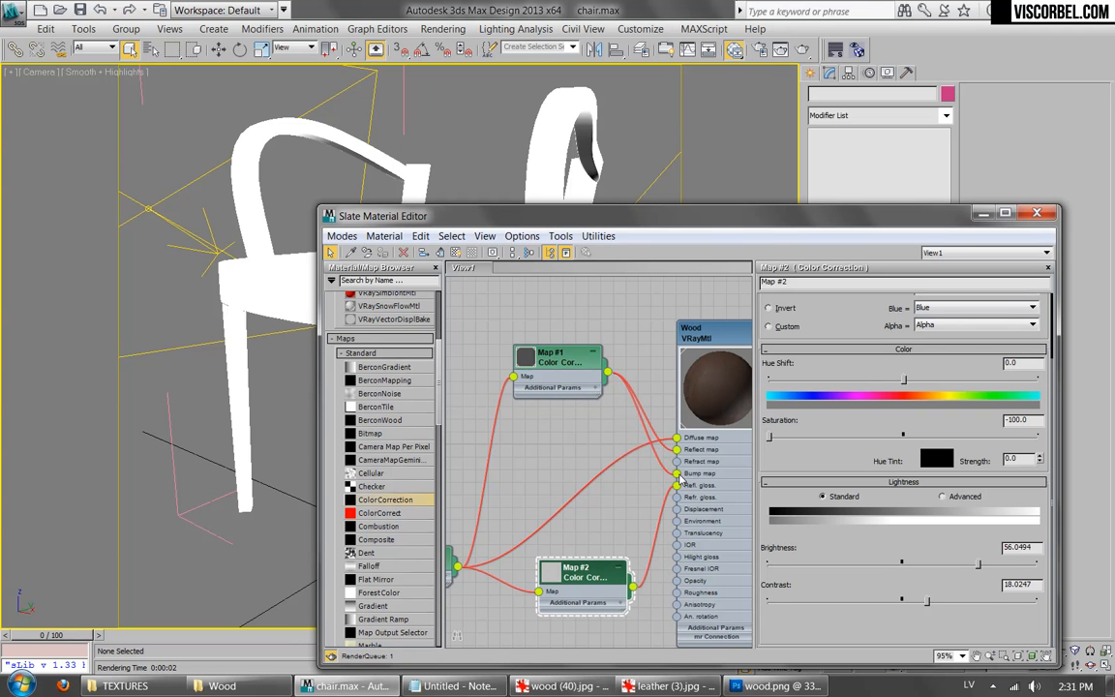
Step: Review the Wood material's map amounts and the wood bitmap's coordinate settings, and inspect the material's preview sphere
double_click(722, 343)
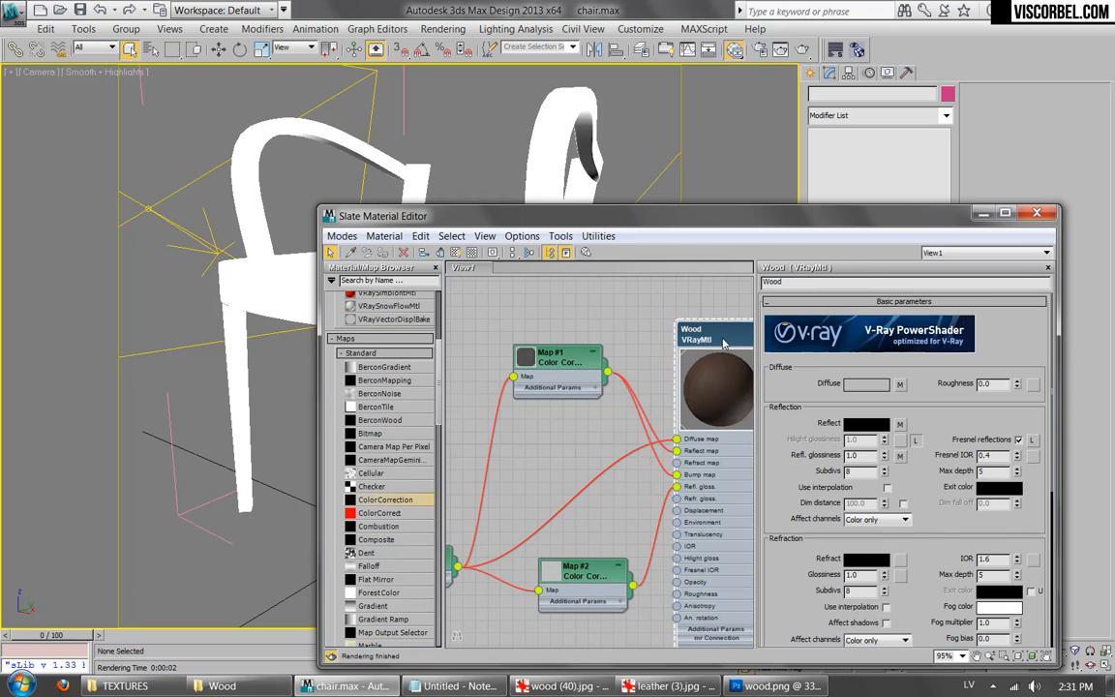
drag(844, 607, 896, 356)
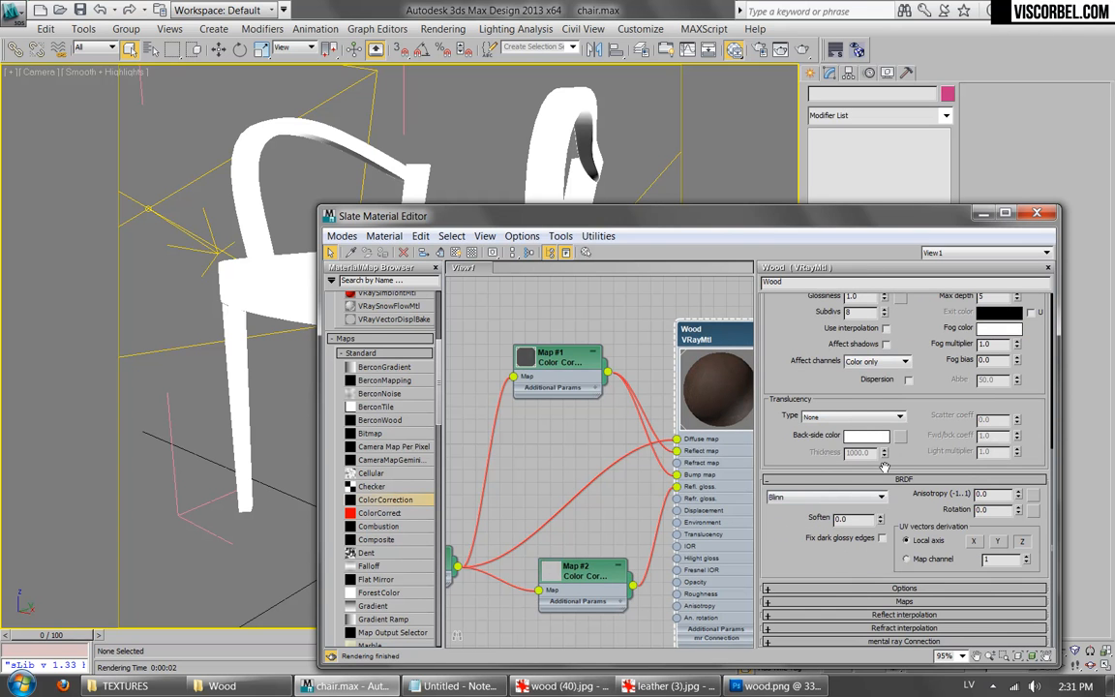
click(869, 601)
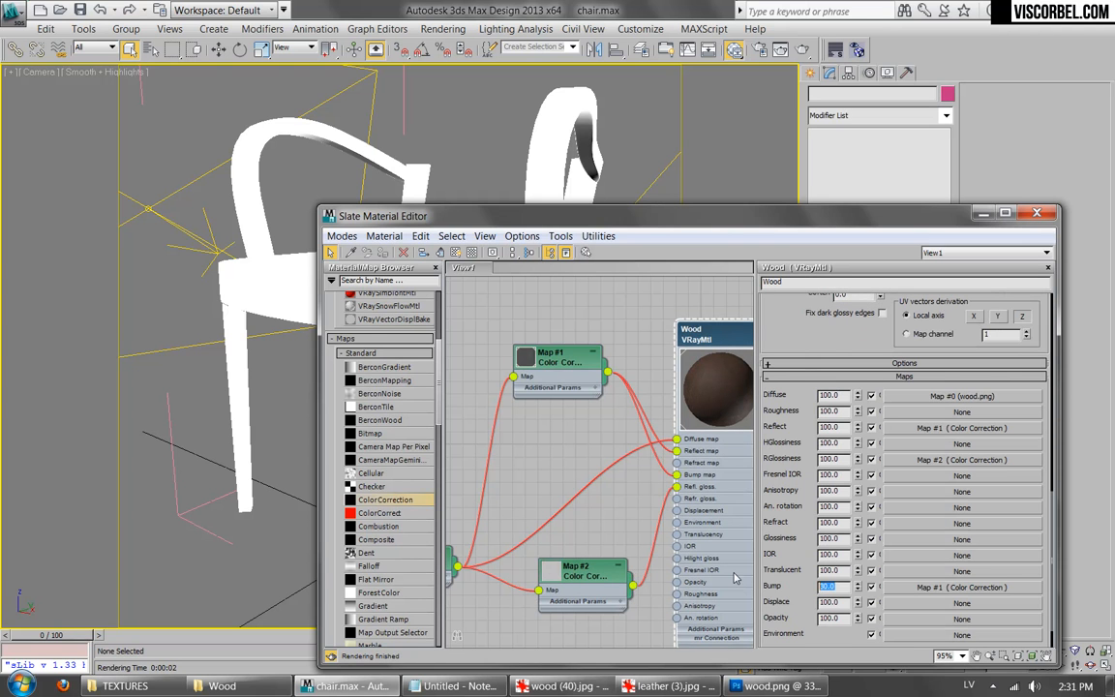
click(909, 427)
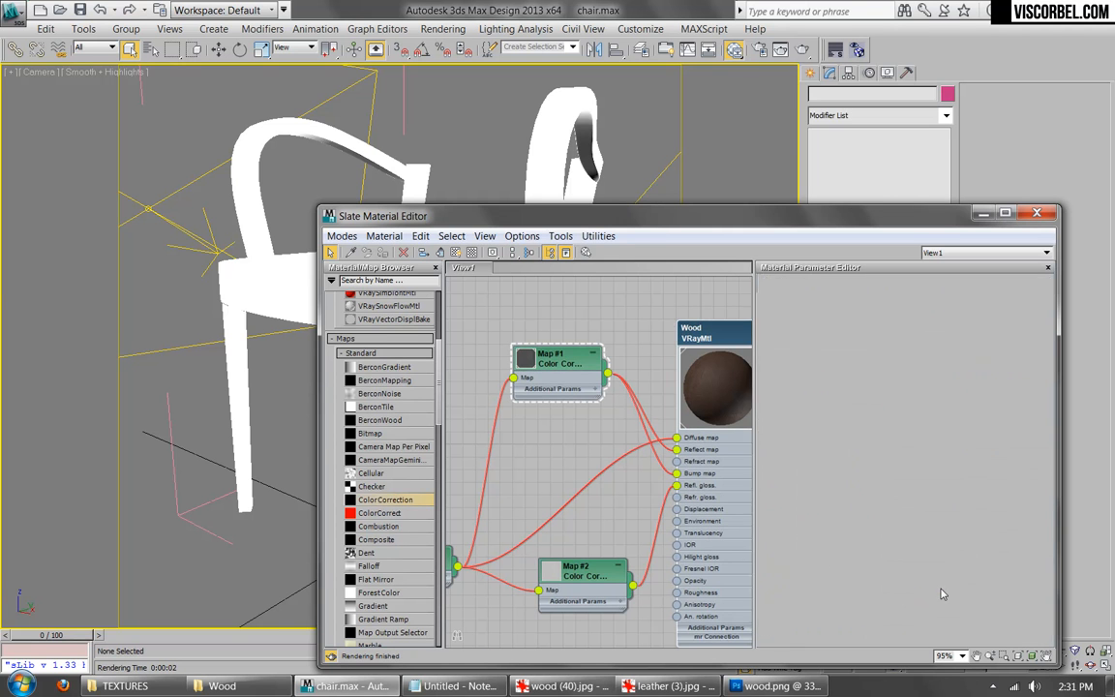
click(965, 316)
scroll(557, 382, up, 2)
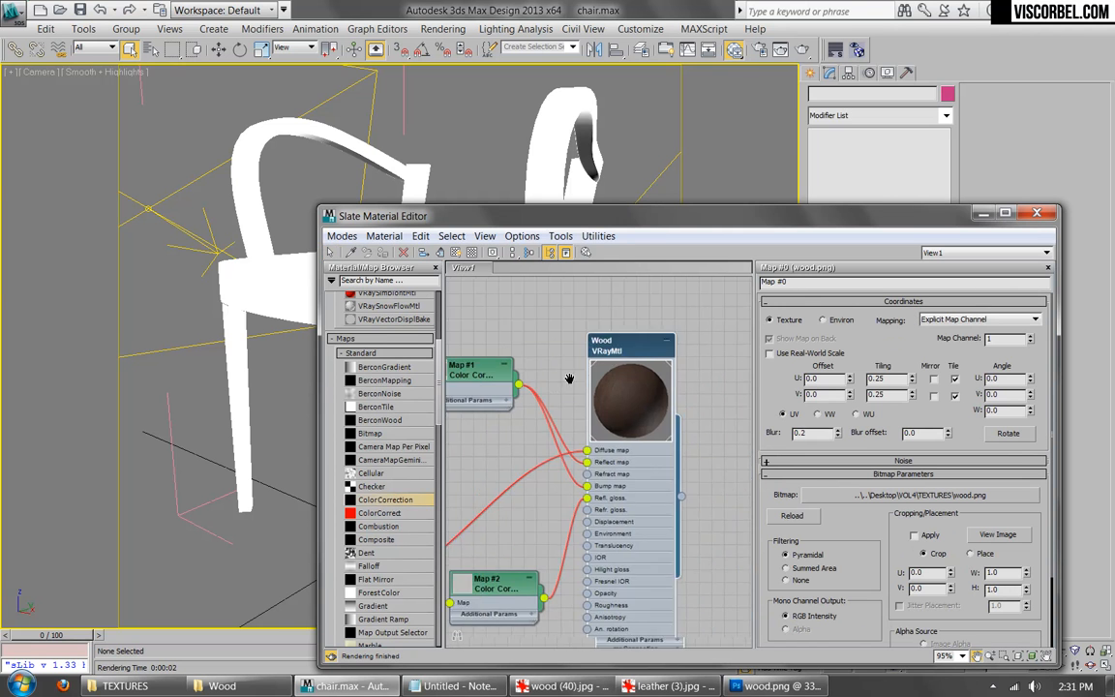
scroll(571, 401, up, 3)
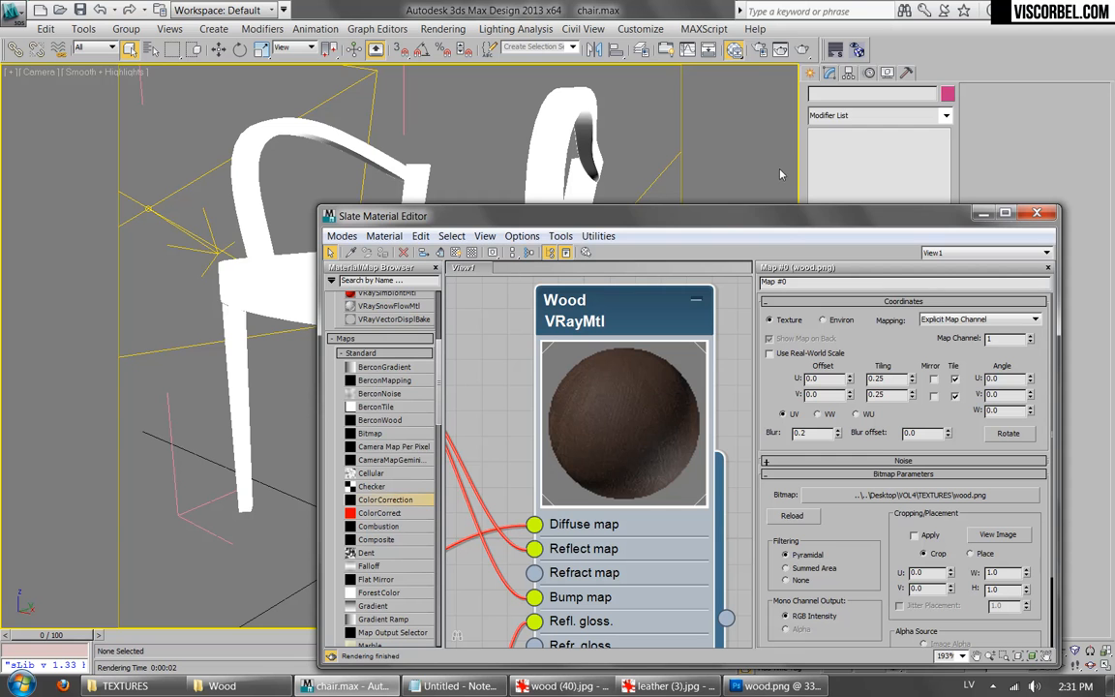
Step: Render a test image of the camera view, inspect the chair's wood surface up close and dismiss the frame buffer
click(803, 50)
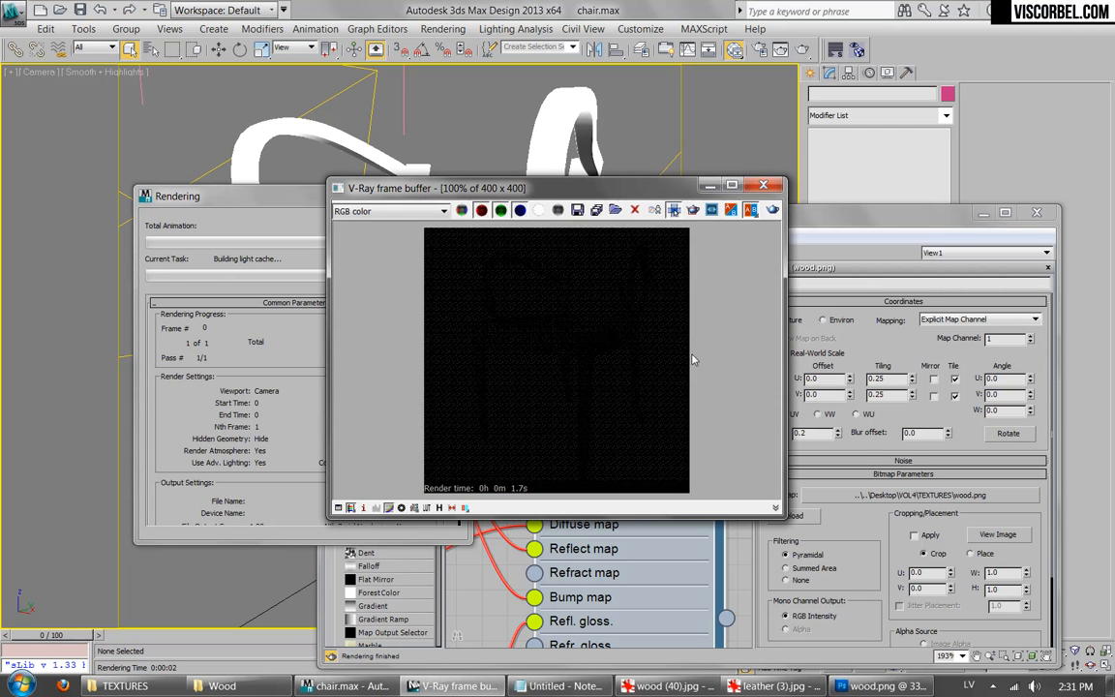
scroll(569, 361, up, 1)
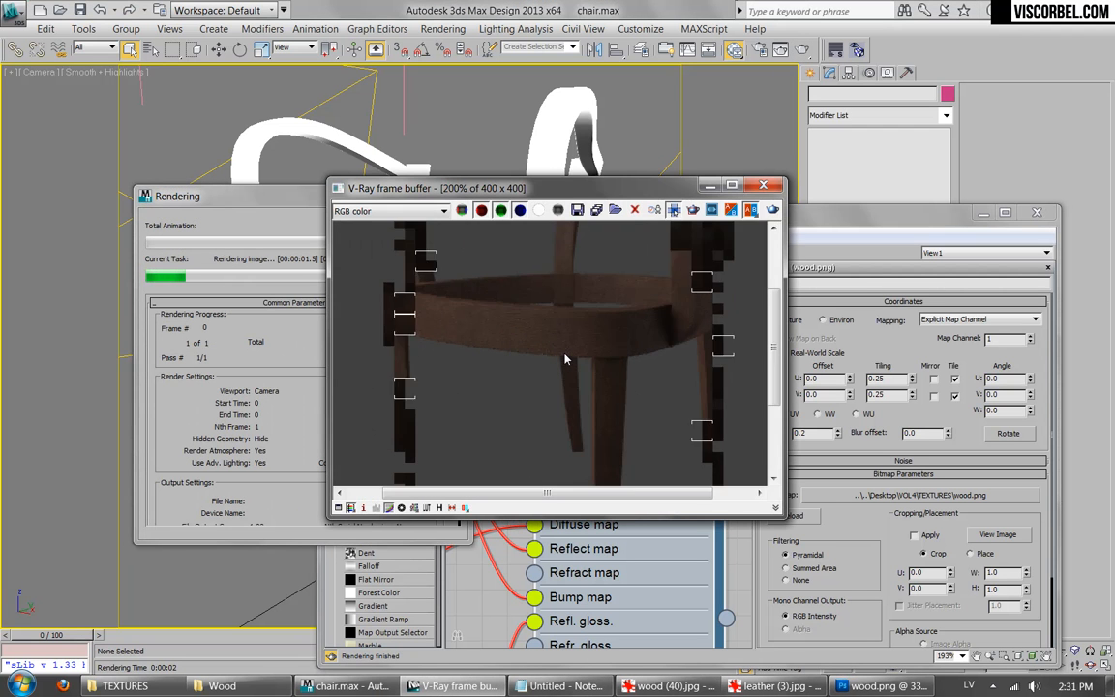
scroll(592, 387, down, 1)
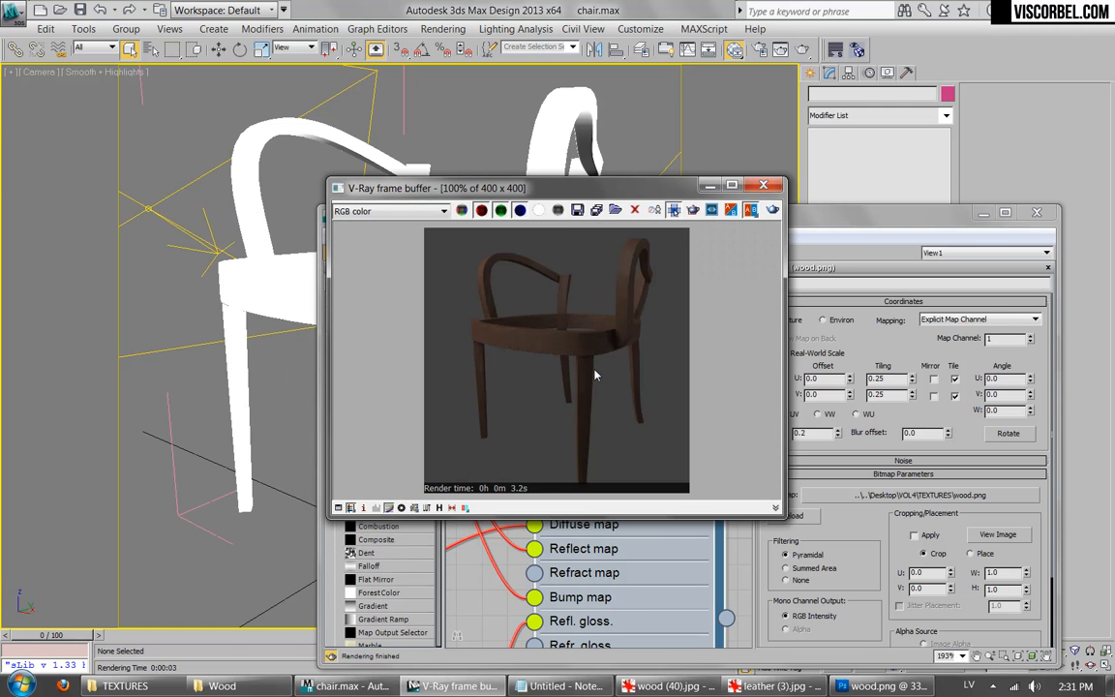
click(764, 186)
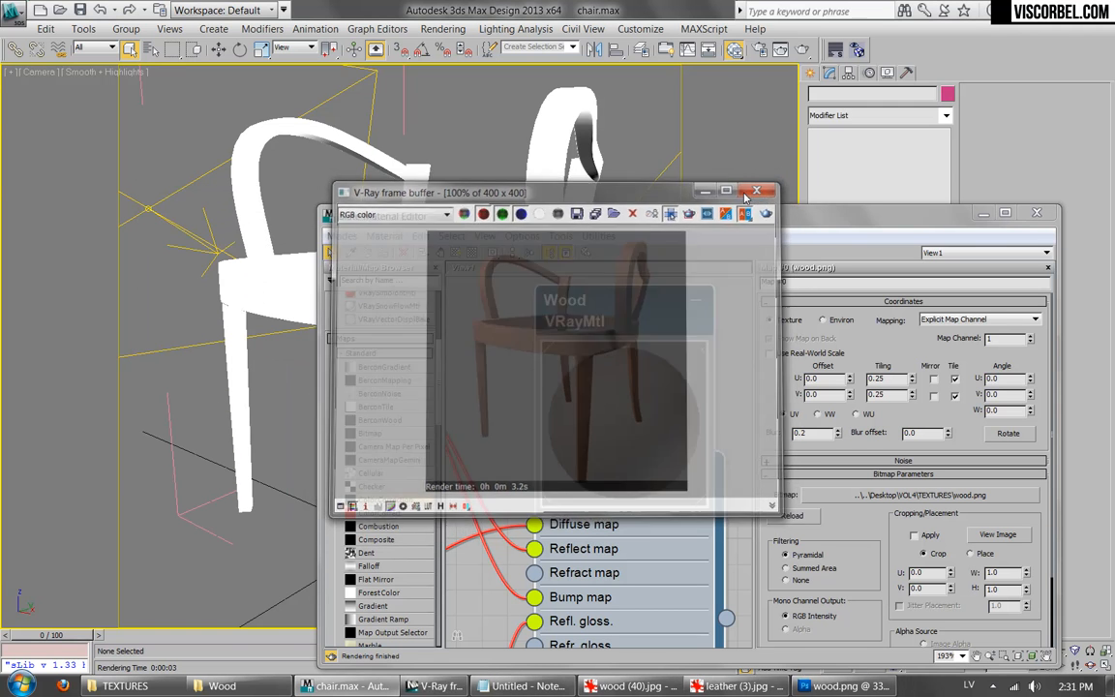
Step: Show the Wood material's parameters again and run another quick test render of the chair
double_click(566, 287)
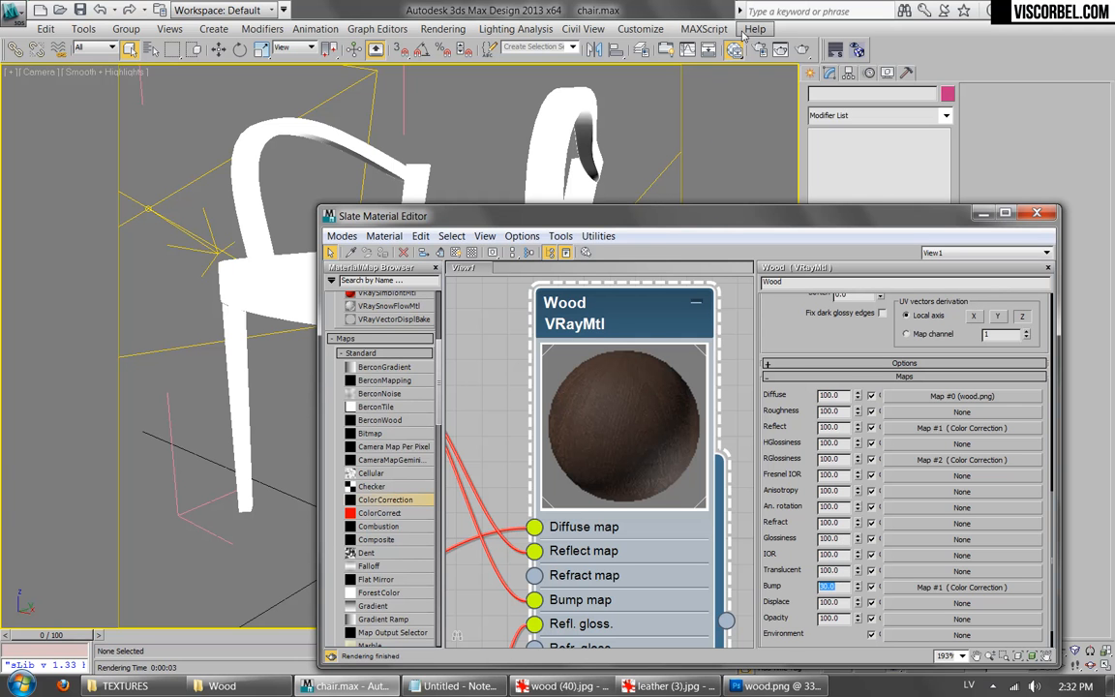
click(802, 50)
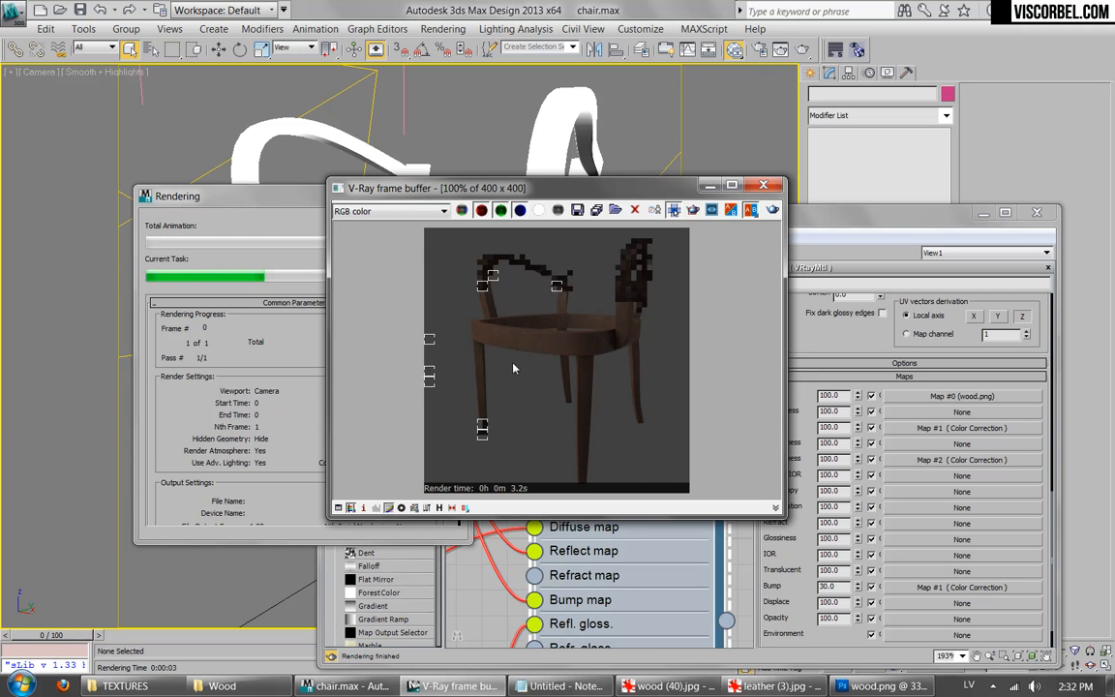
click(764, 185)
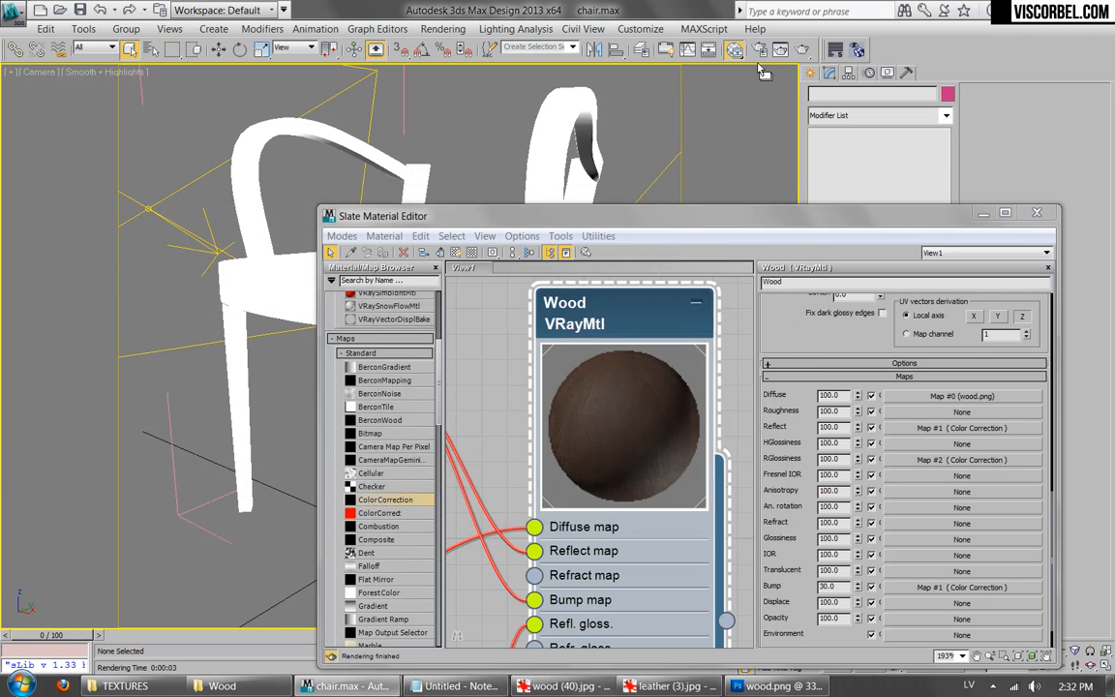
Step: Set the render output size to 550 × 550, render the camera view, inspect the wood and dismiss the render windows
key(F10)
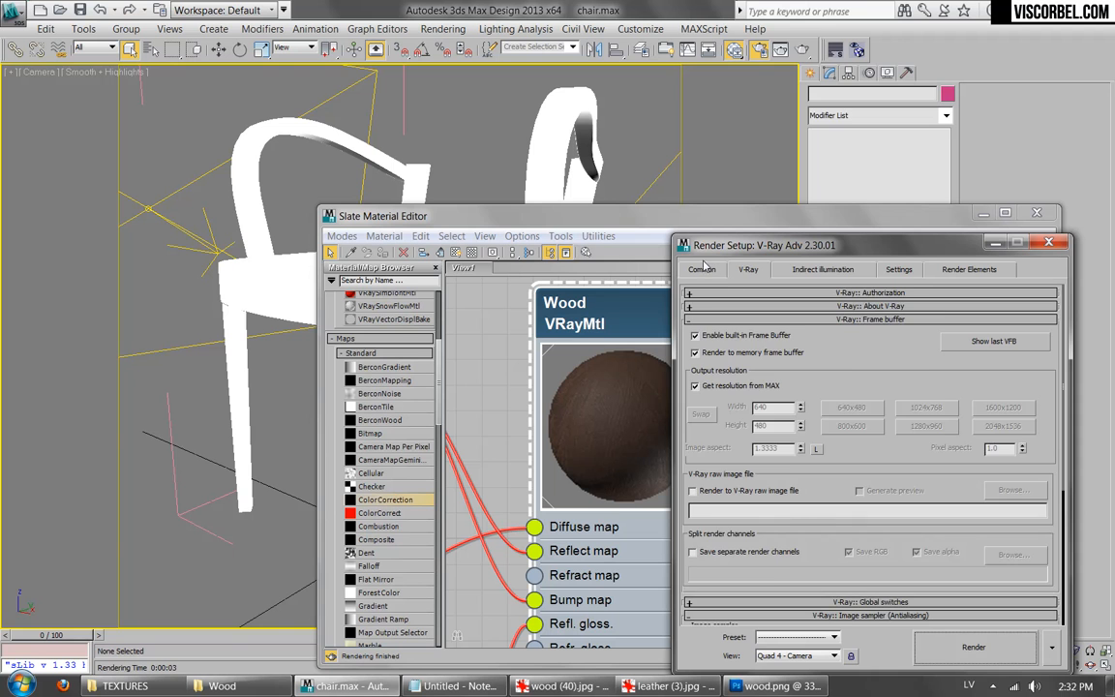
double_click(825, 495)
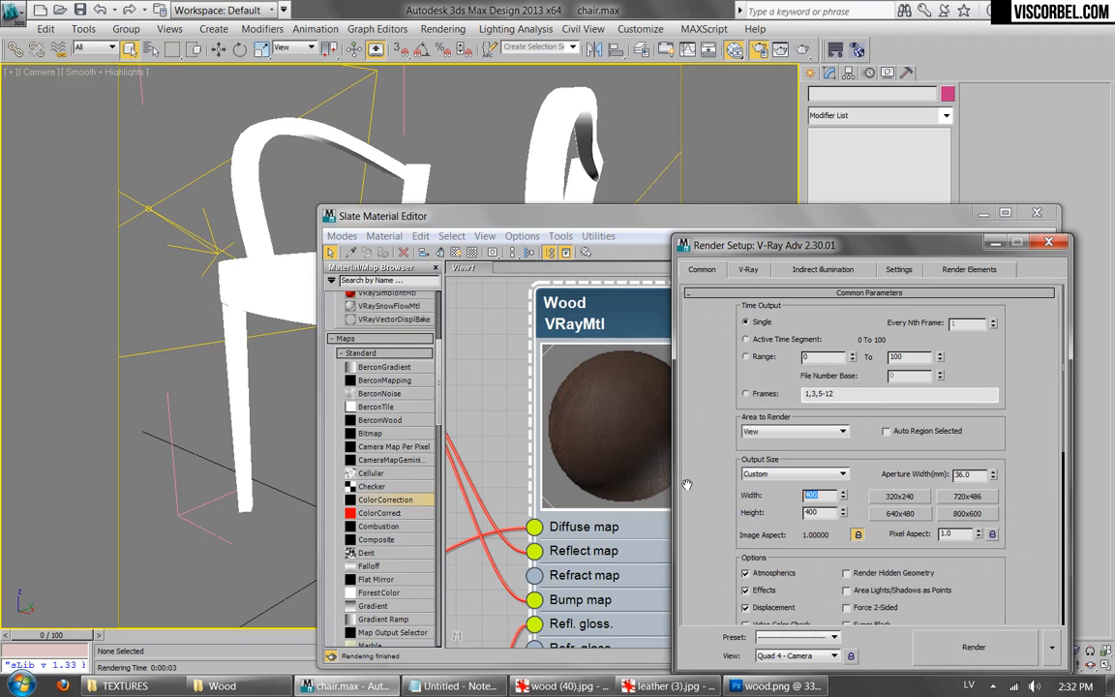
click(973, 646)
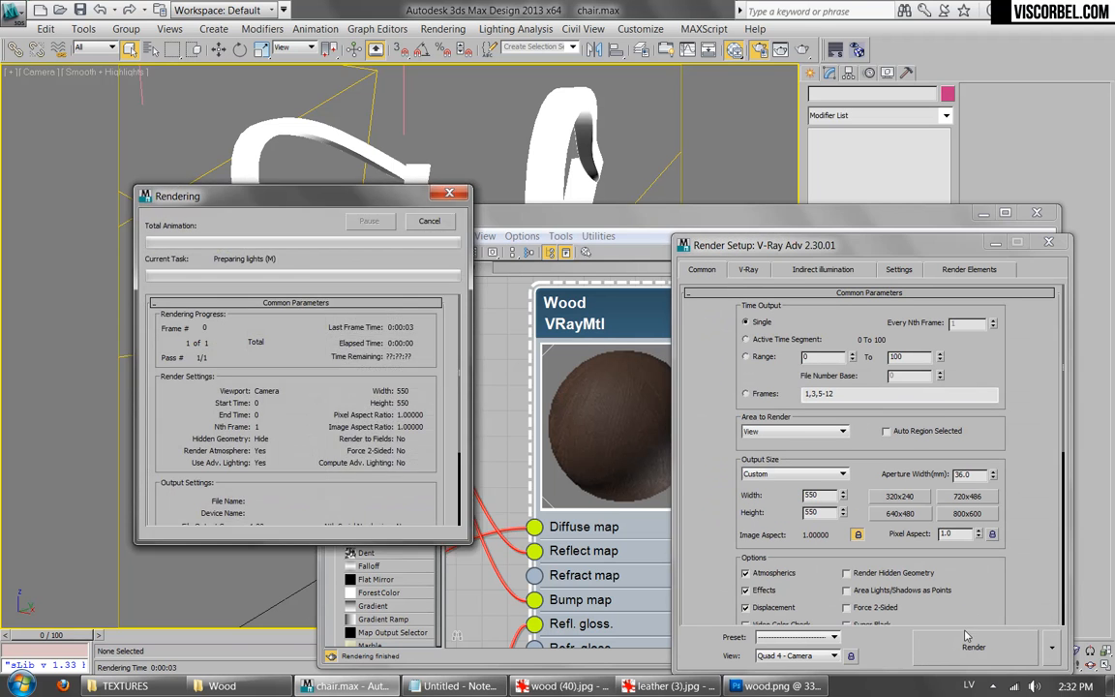
scroll(587, 342, up, 1)
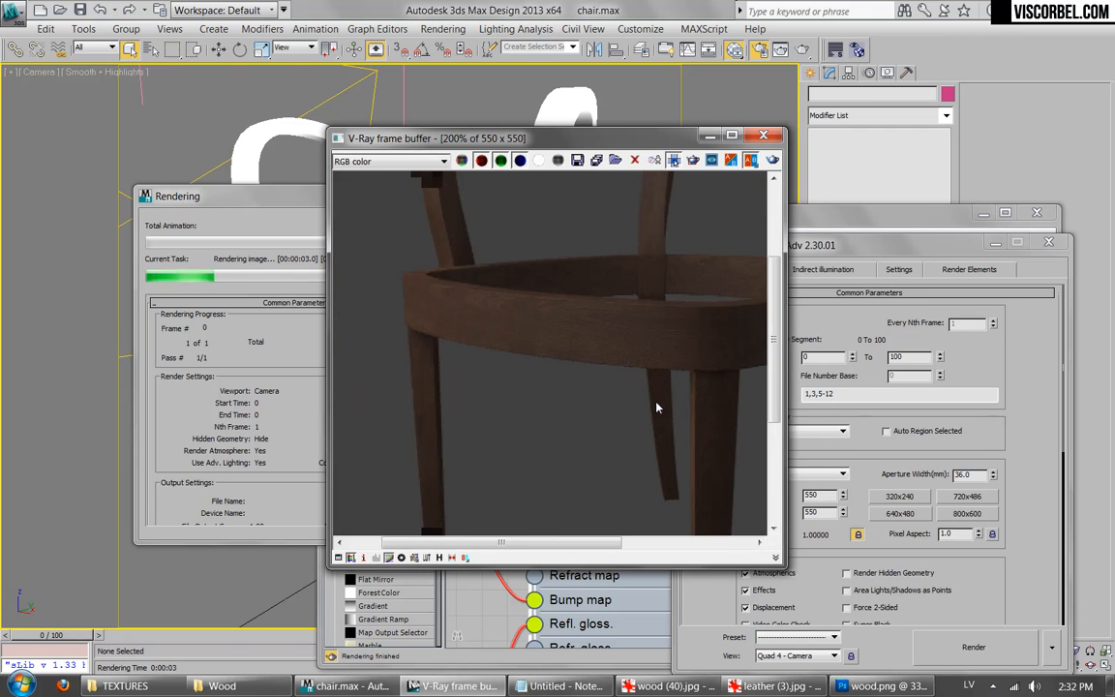
scroll(654, 402, down, 1)
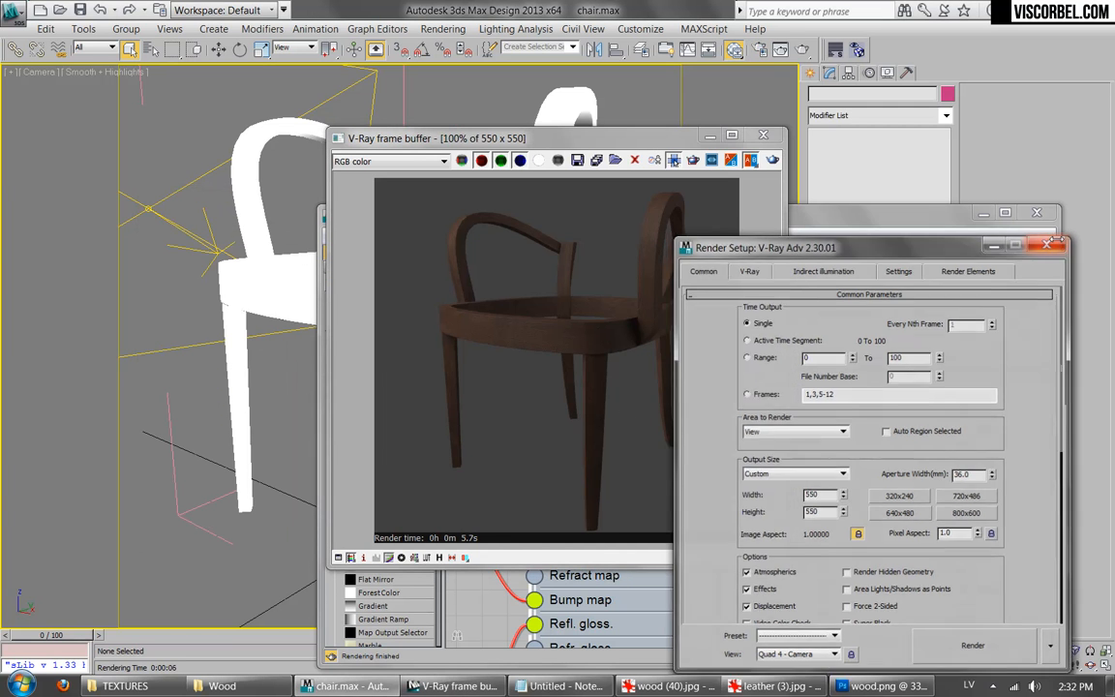
click(818, 211)
click(709, 134)
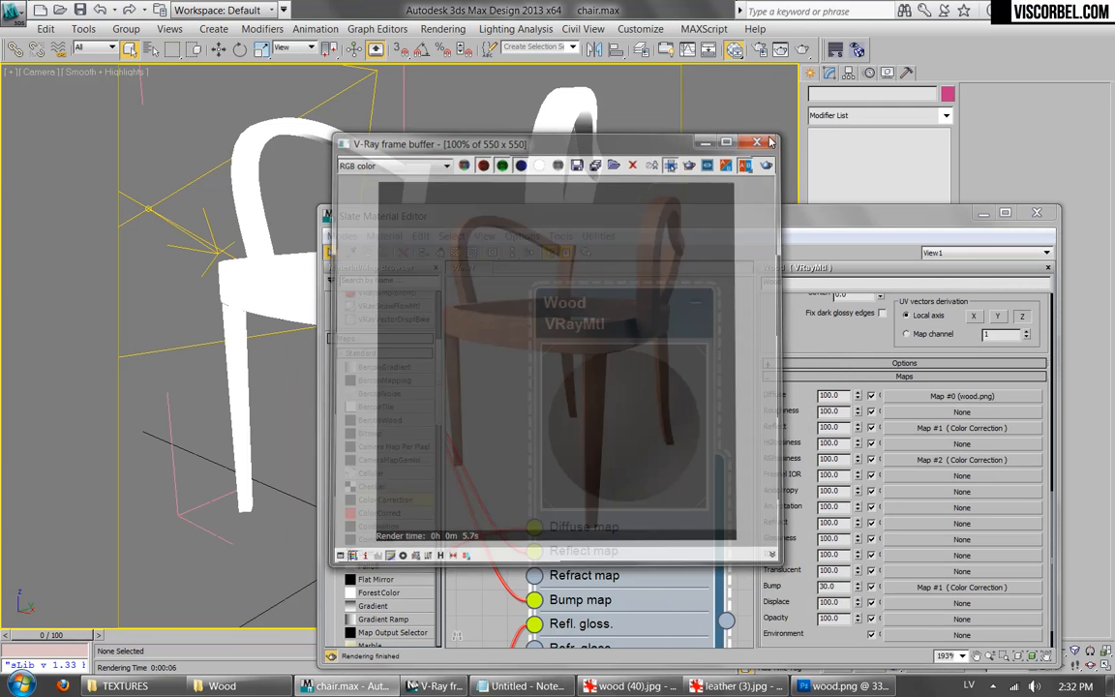
click(784, 685)
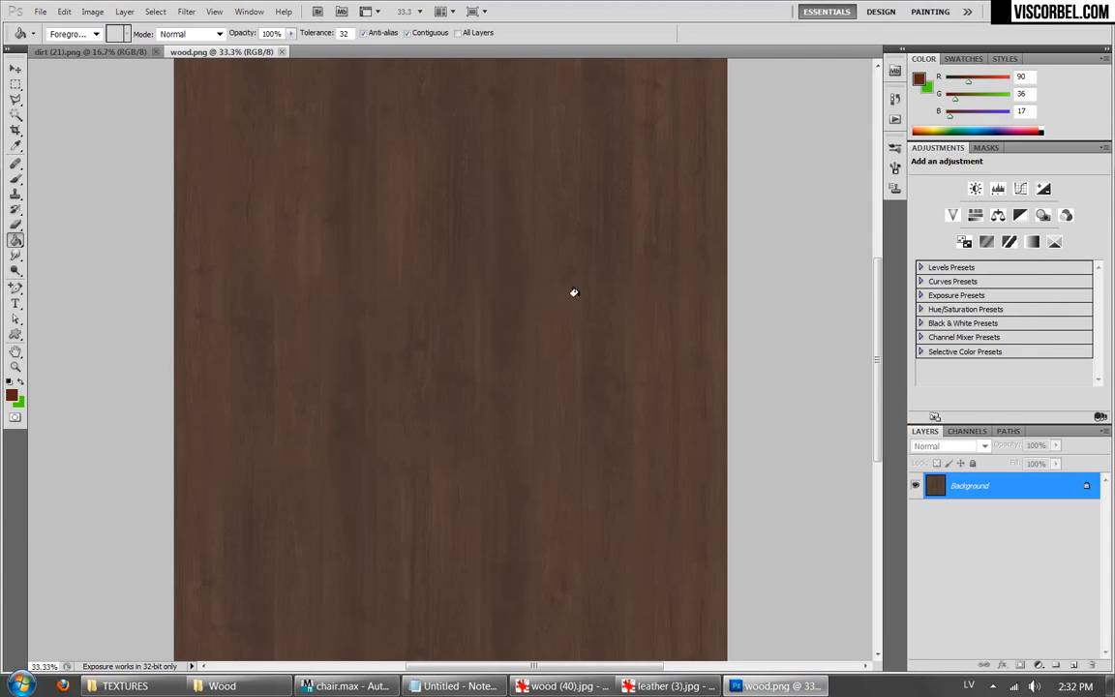
key(ctrl+u)
drag(780, 312, 784, 312)
click(907, 171)
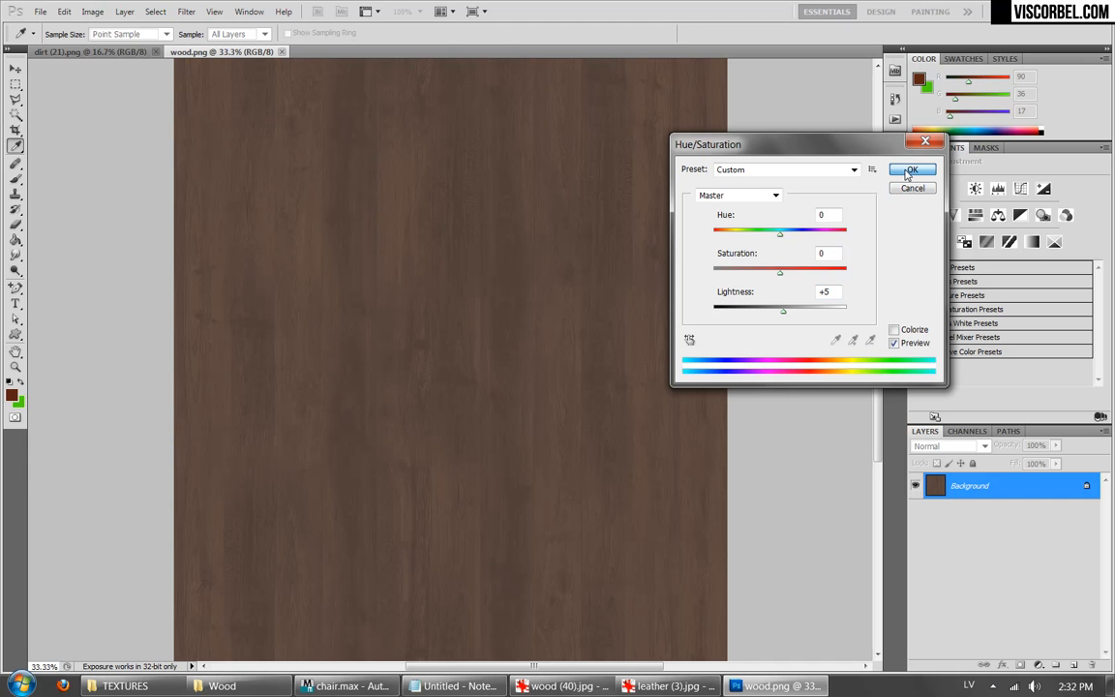
click(909, 189)
click(348, 685)
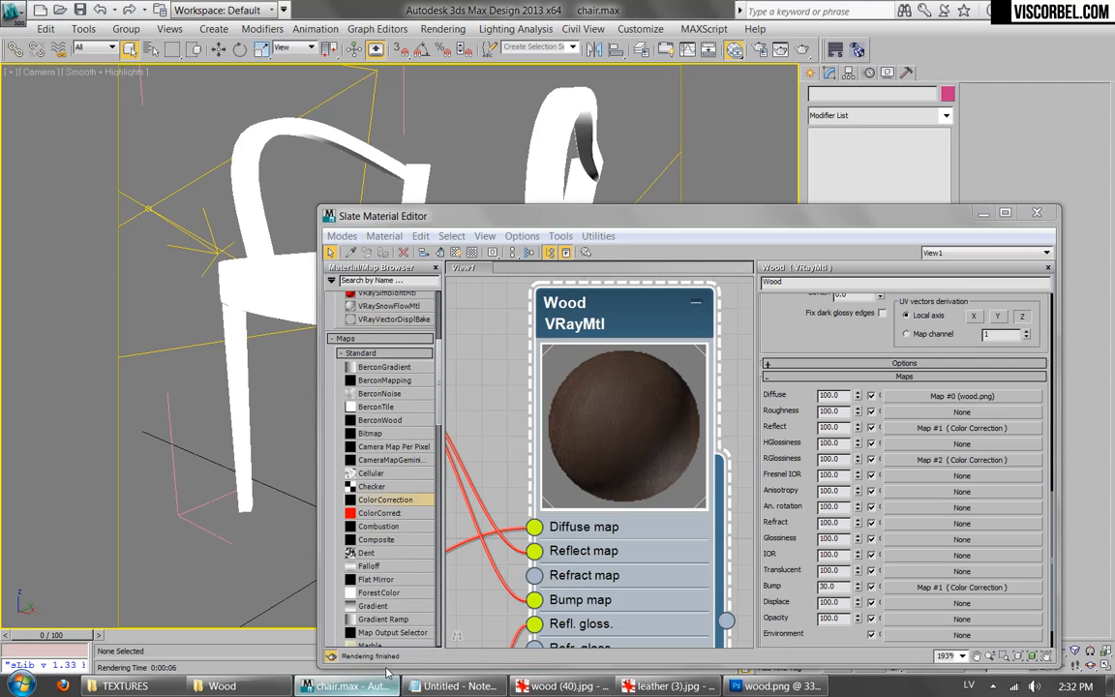
Step: Insert a Color Correction map between the wood bitmap and the Wood material's diffuse input and set its brightness to 4.1975
scroll(472, 482, down, 5)
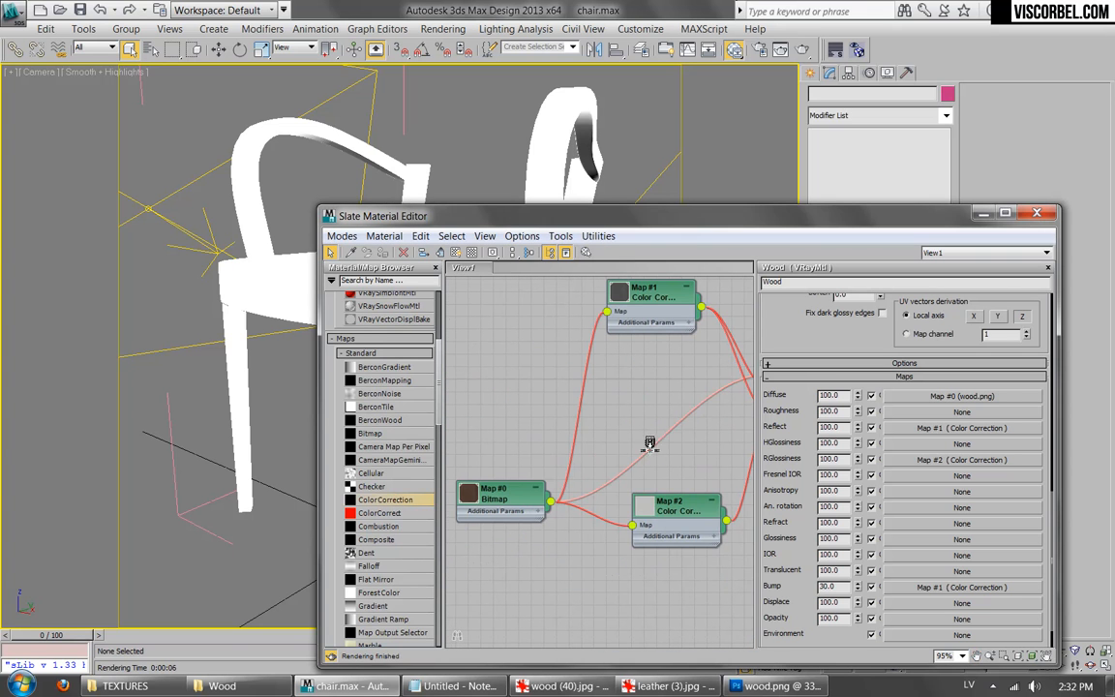
click(663, 445)
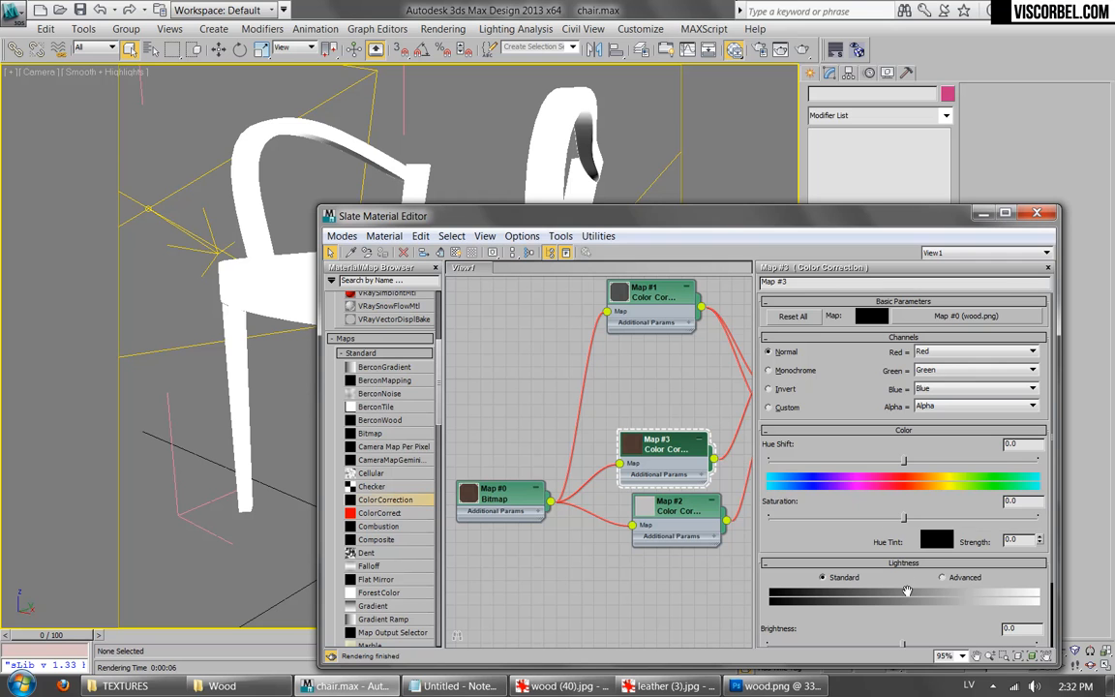
drag(894, 645, 903, 644)
scroll(615, 434, up, 5)
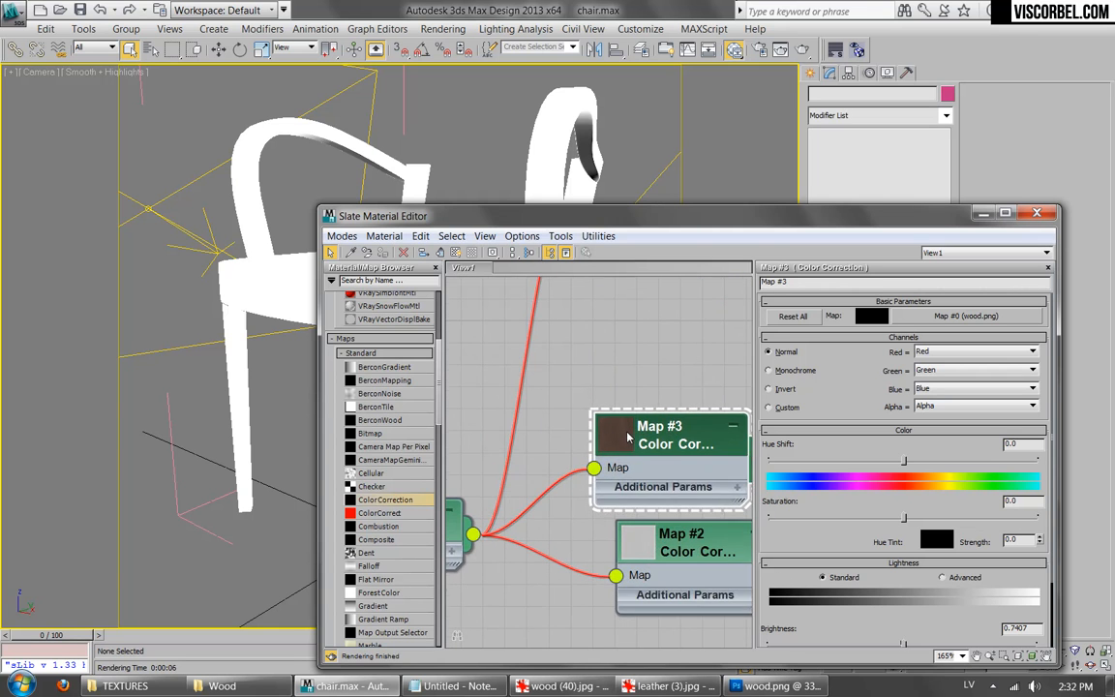
middle_drag(612, 455, 556, 254)
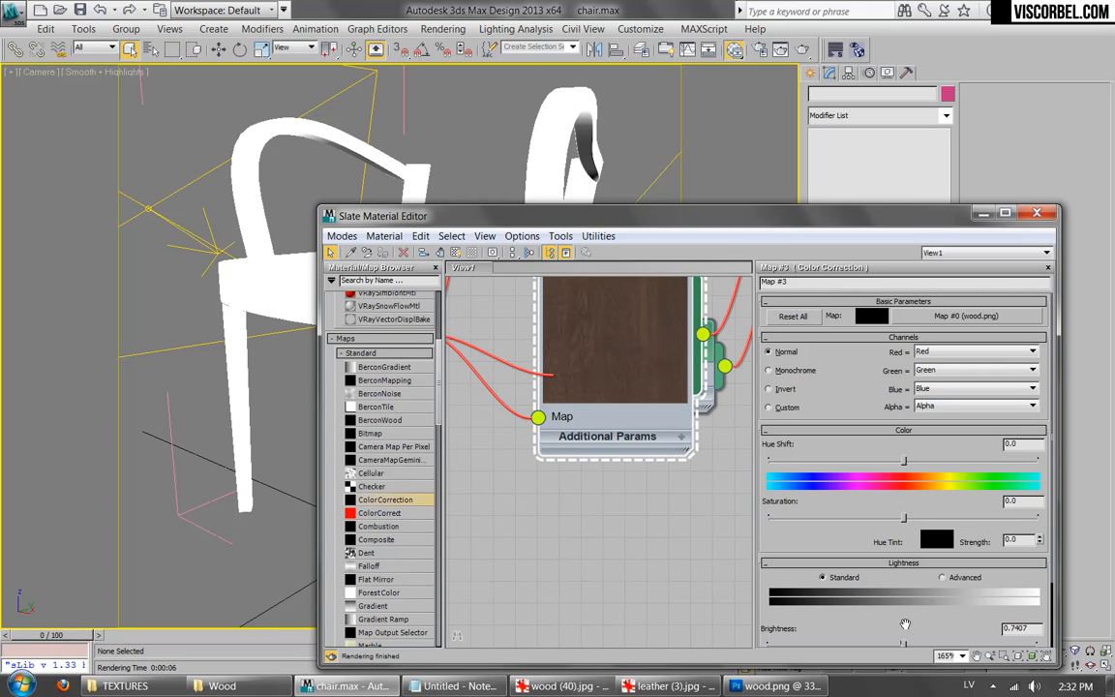
drag(910, 619, 926, 550)
drag(901, 563, 904, 563)
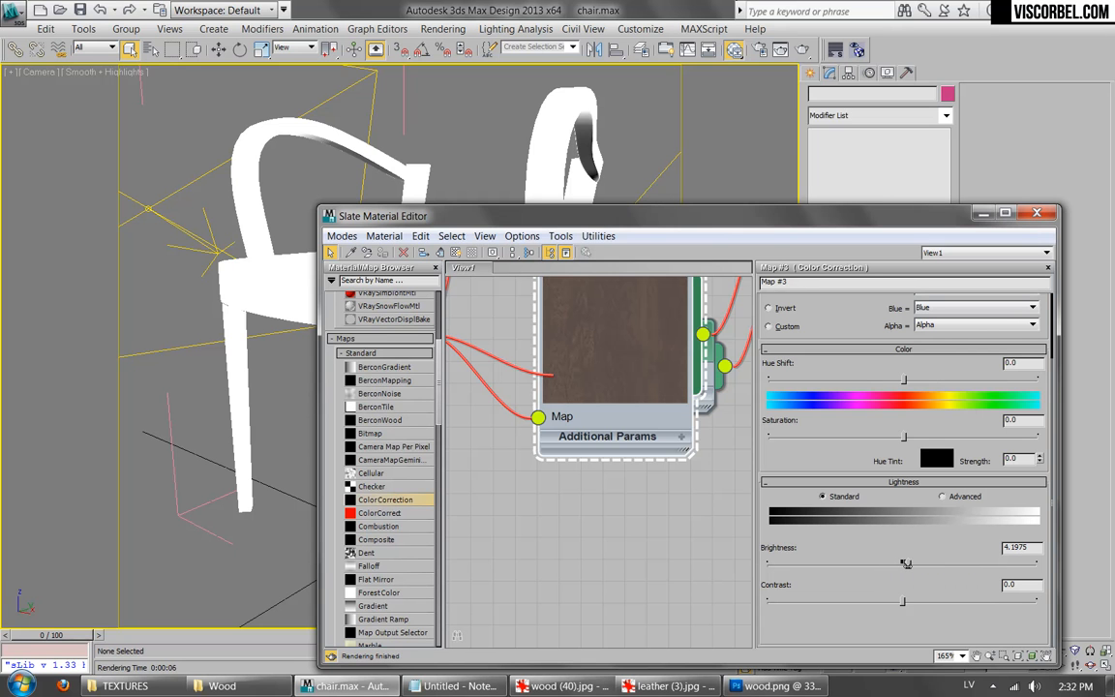
Step: Render the camera view again, inspect the brightened wood on the chair and dismiss the render windows
click(802, 54)
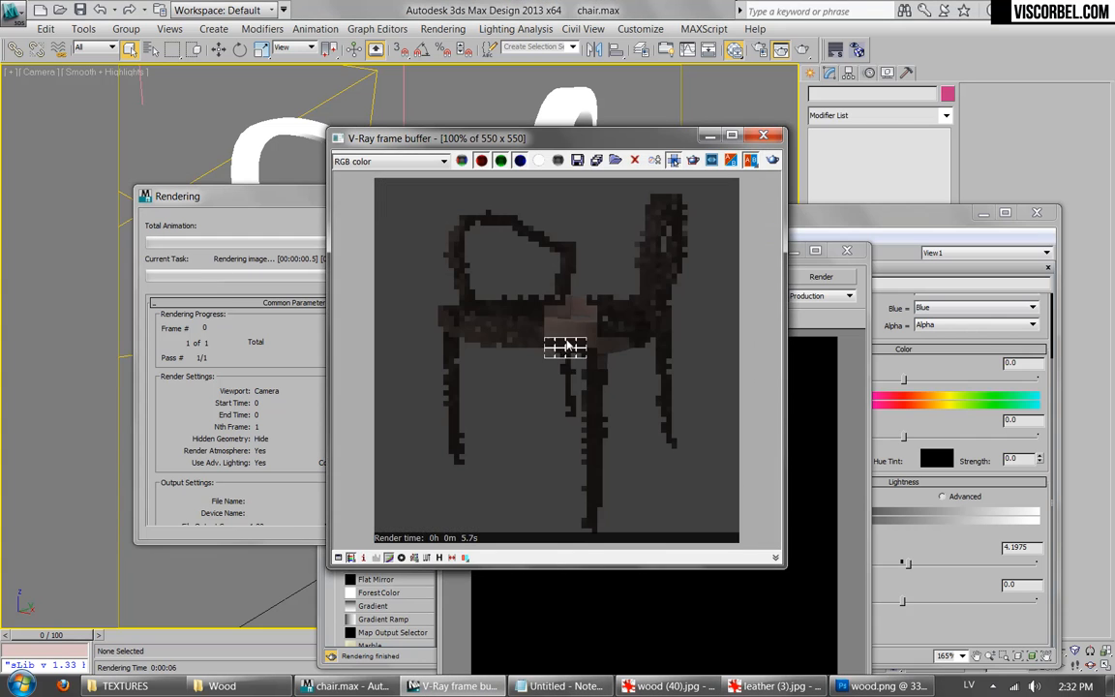
scroll(580, 330, up, 1)
scroll(584, 394, down, 1)
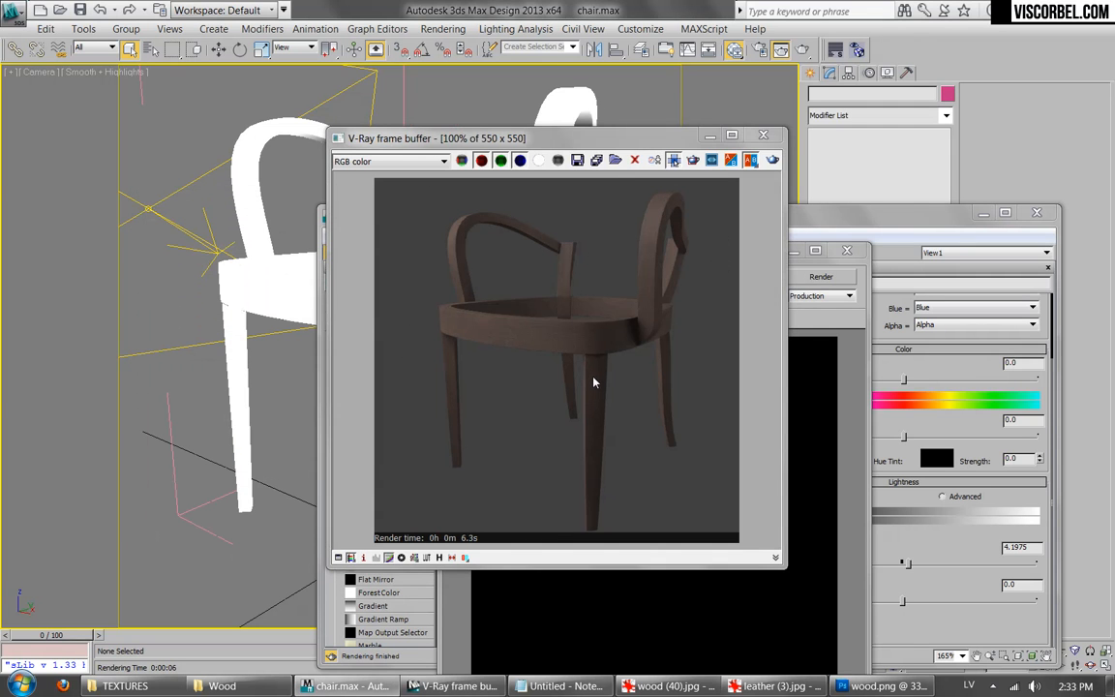
scroll(593, 380, down, 1)
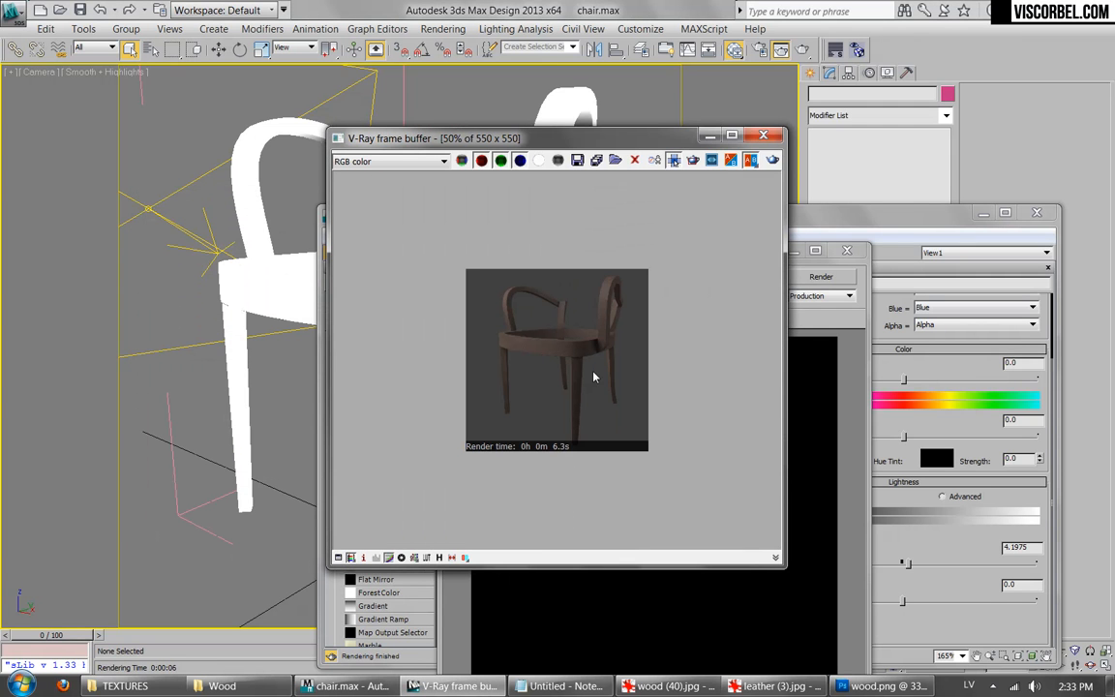
click(771, 134)
click(847, 249)
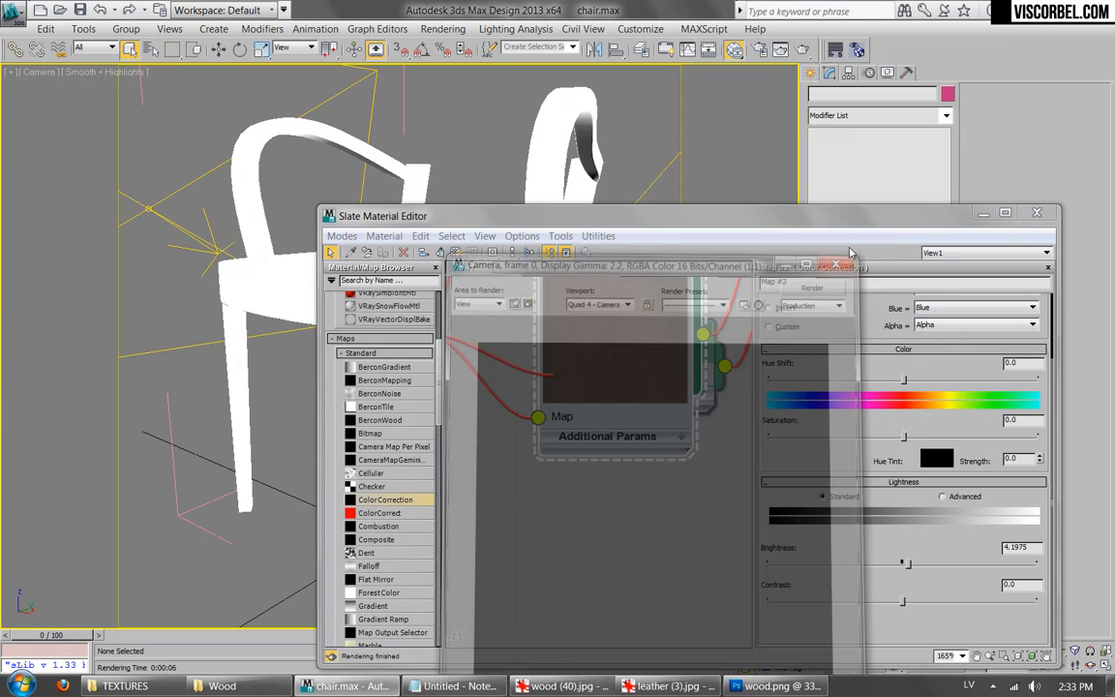
Step: Arrange the Wood material's node tree by laying out its child maps automatically
scroll(626, 403, down, 6)
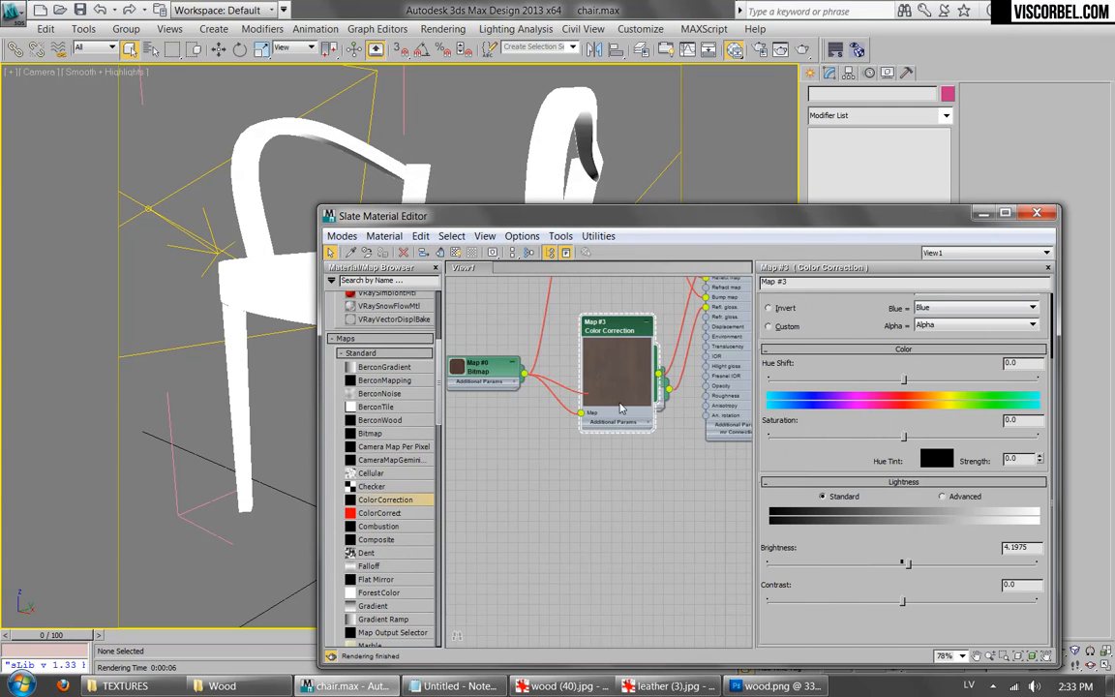
drag(585, 525, 578, 473)
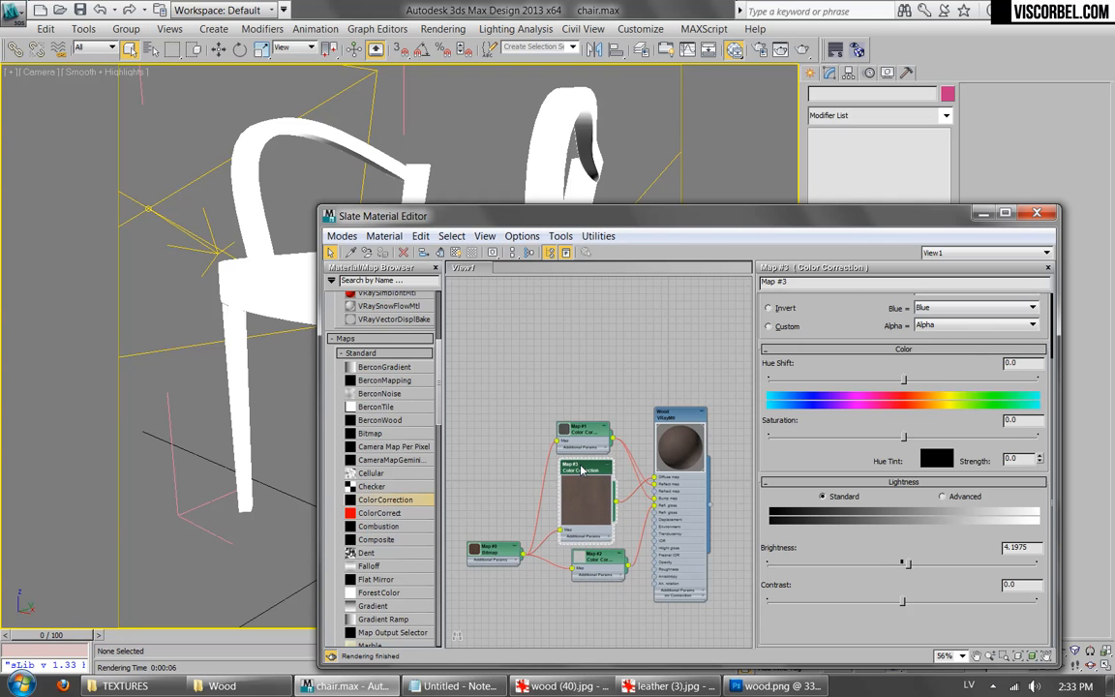
right_click(672, 418)
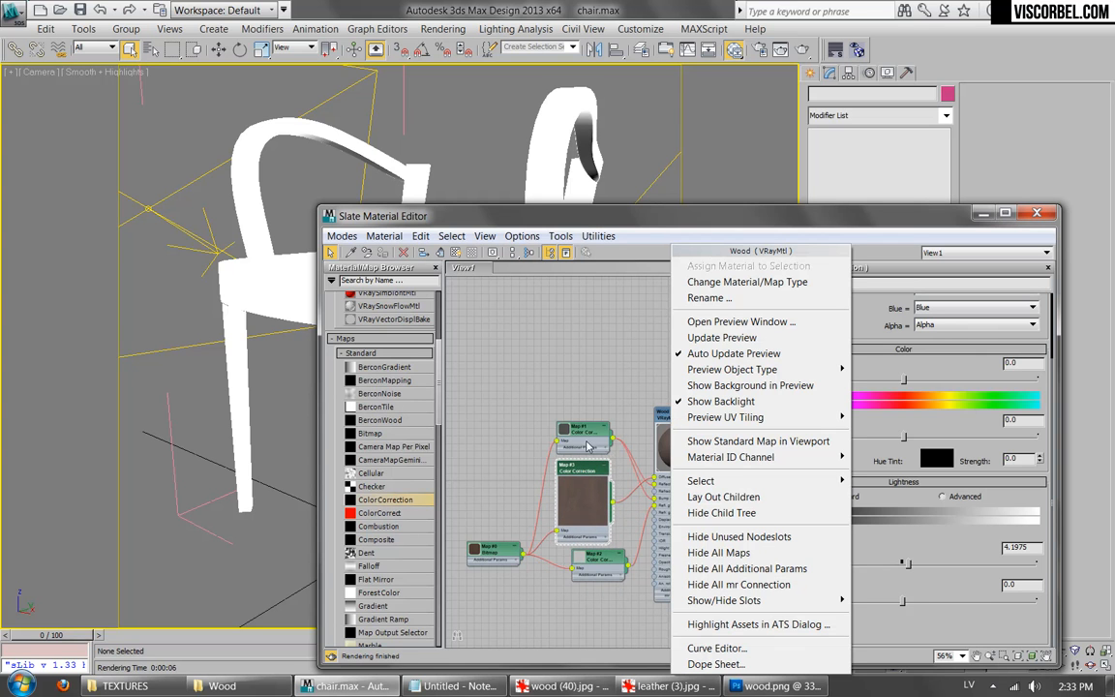
click(723, 496)
middle_drag(615, 401, 624, 344)
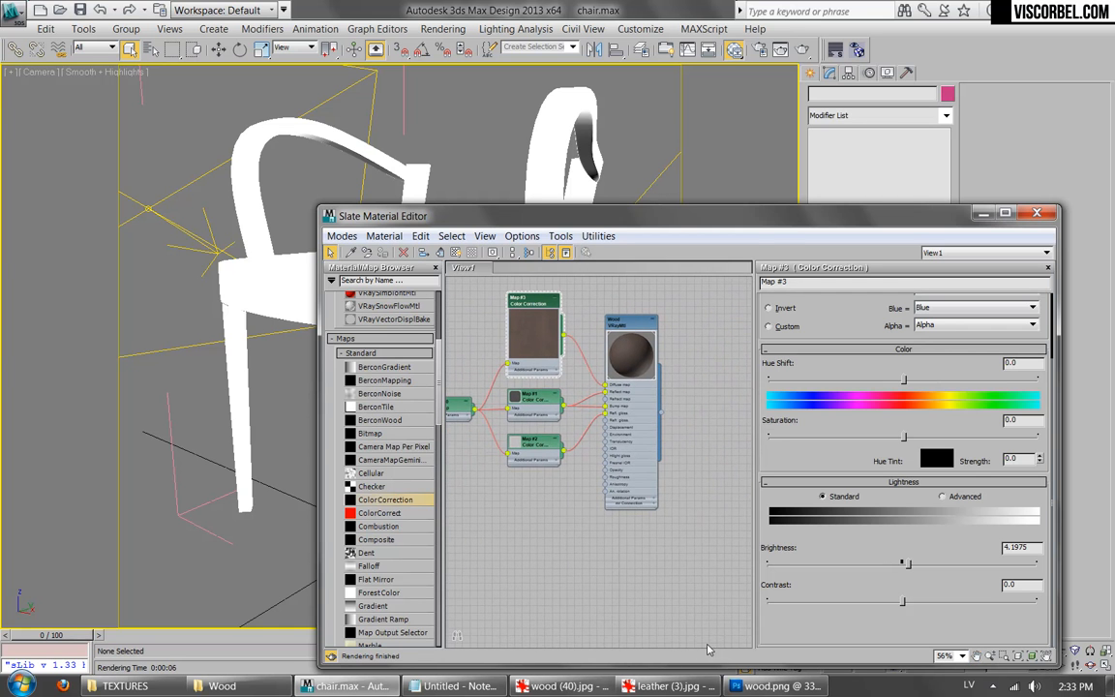
Step: Examine the worn wood in leather (3).jpg and the chipped yellow paint in wood (40).jpg, and return to the material editor
click(640, 684)
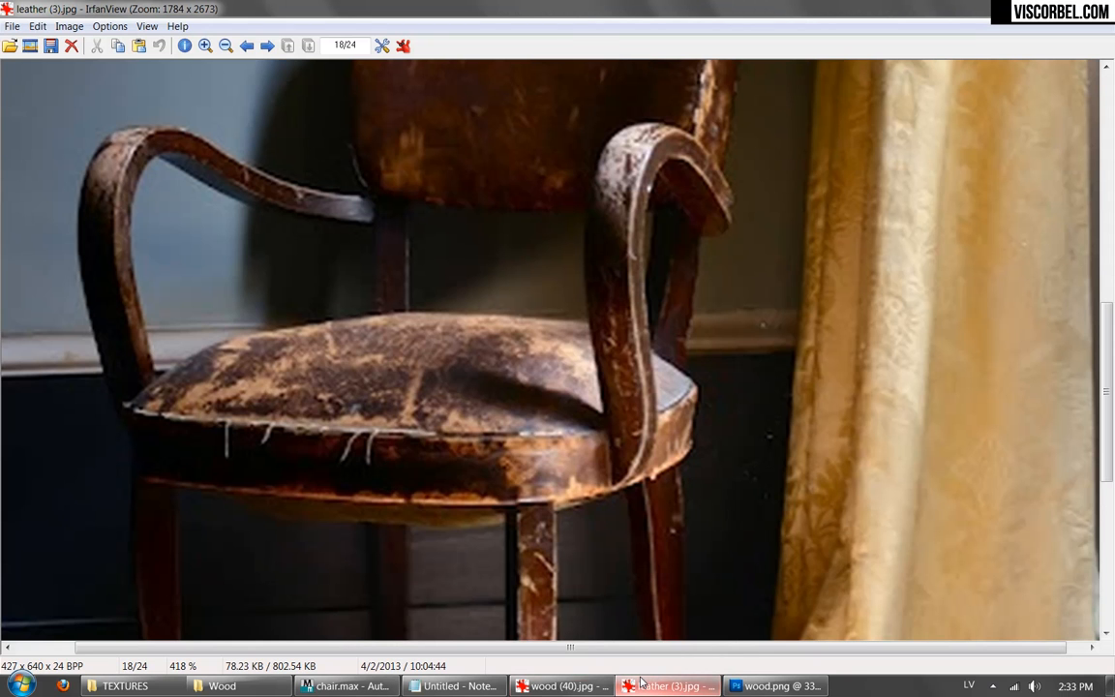
click(563, 685)
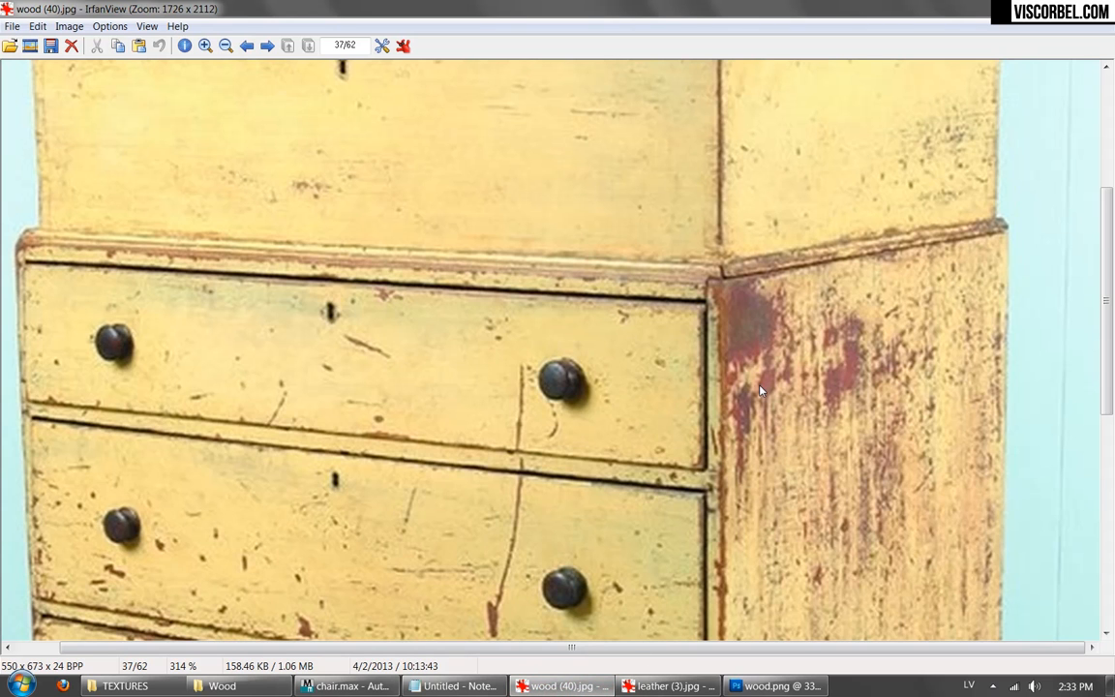
drag(720, 352, 544, 574)
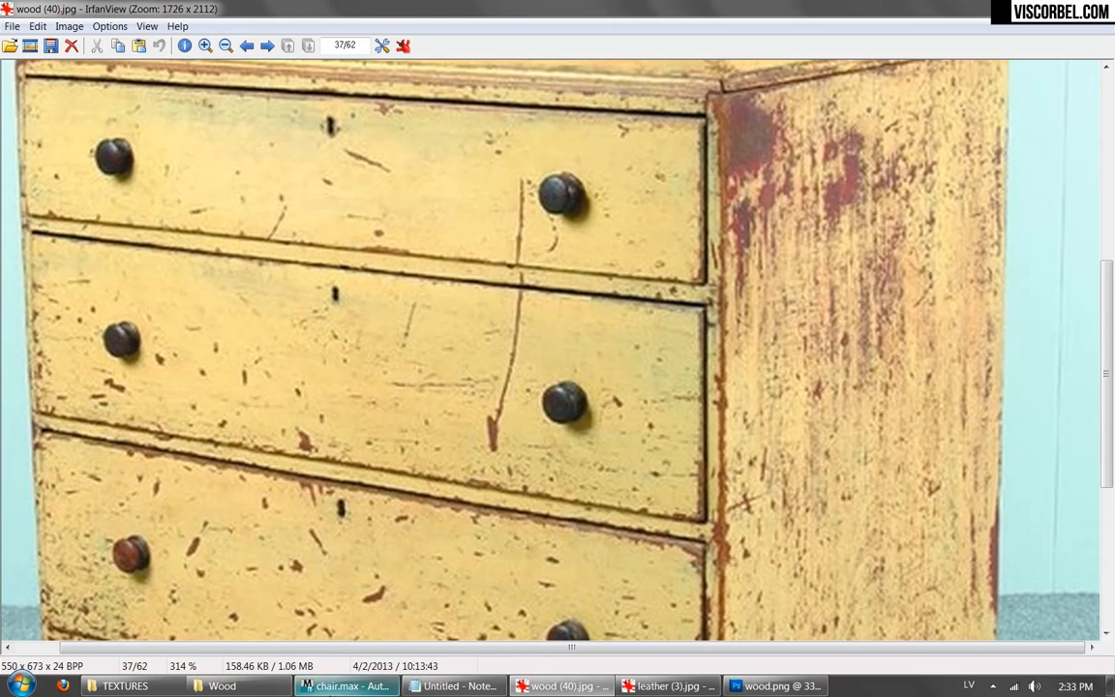
mouse_move(346, 685)
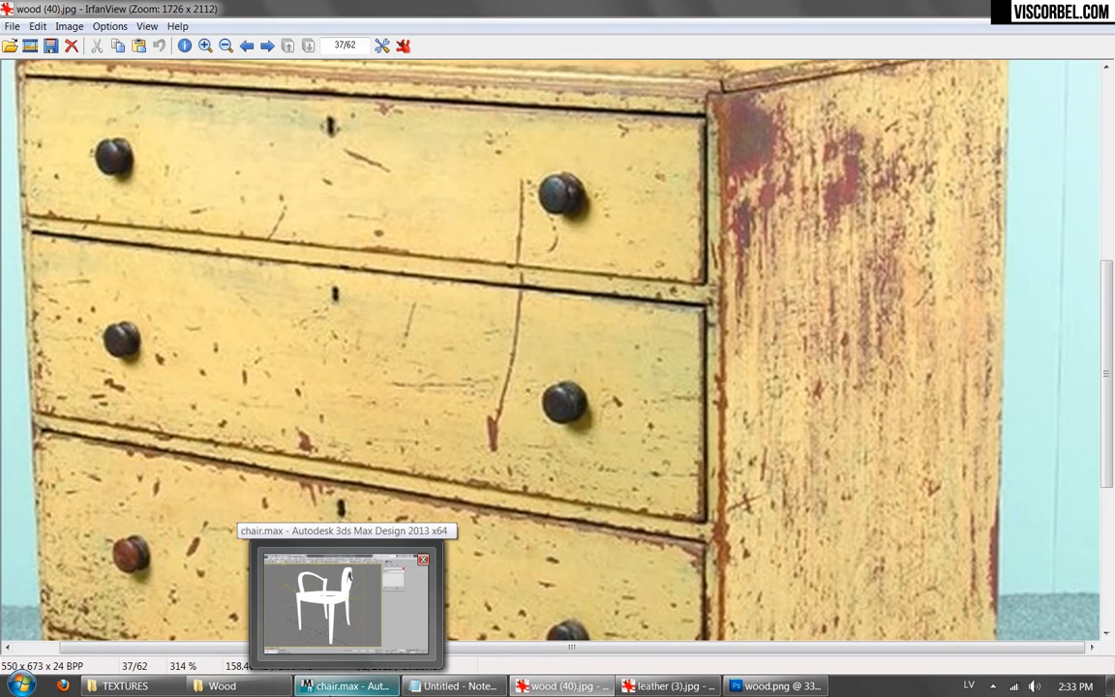
right_drag(514, 359, 533, 398)
drag(600, 281, 572, 502)
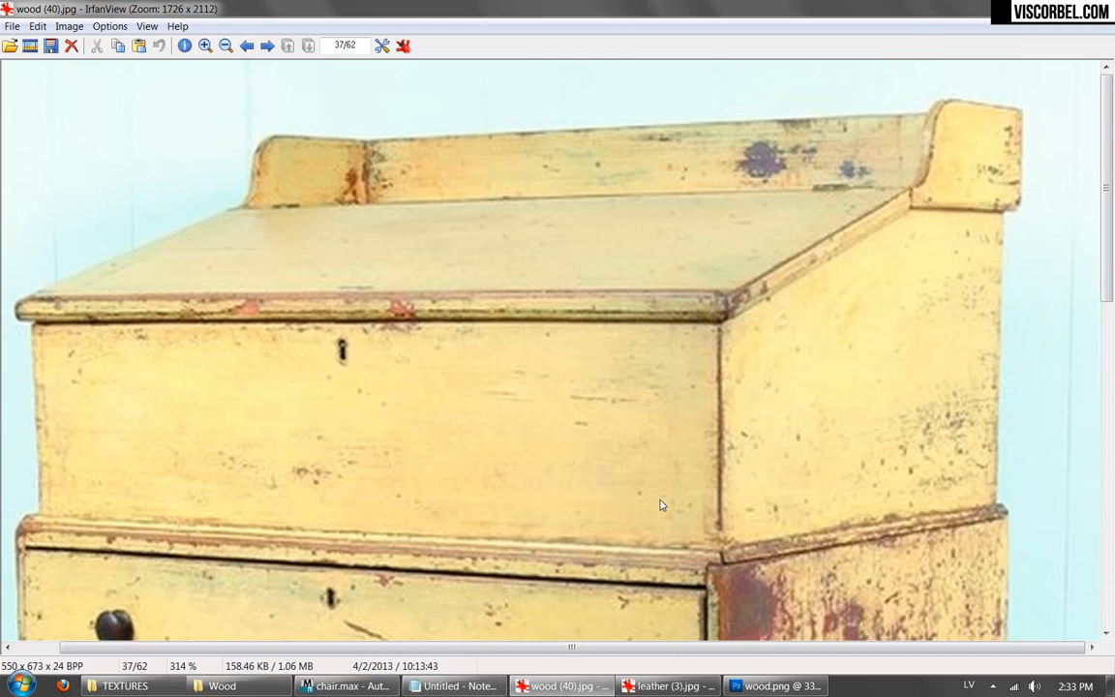
scroll(602, 348, down, 5)
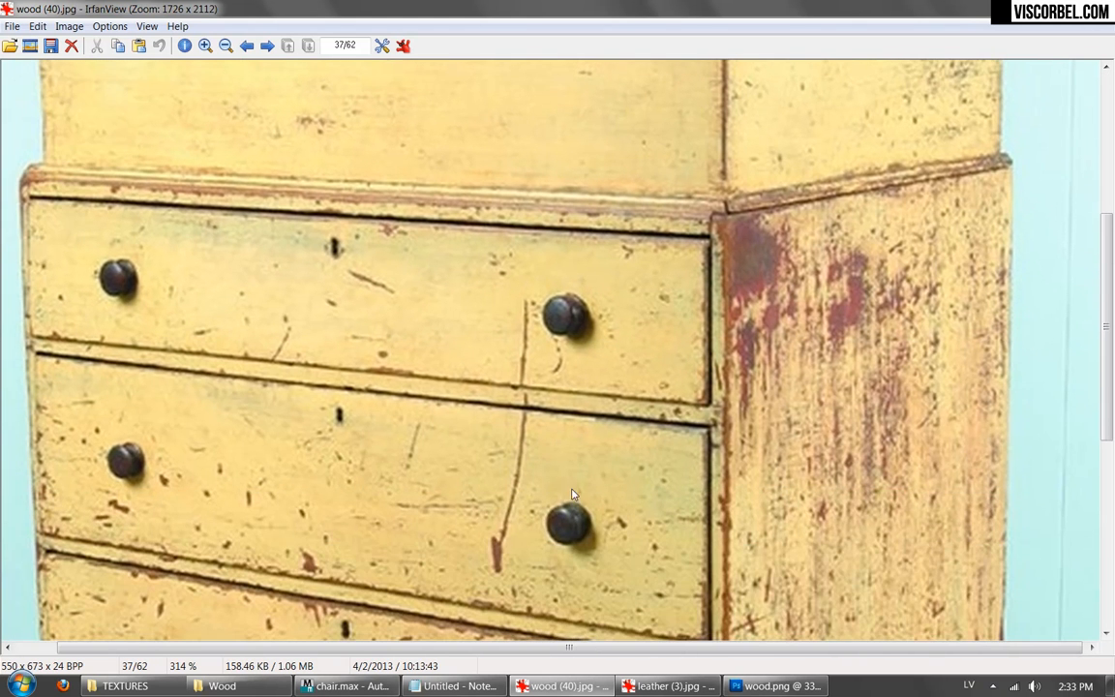
scroll(566, 287, up, 2)
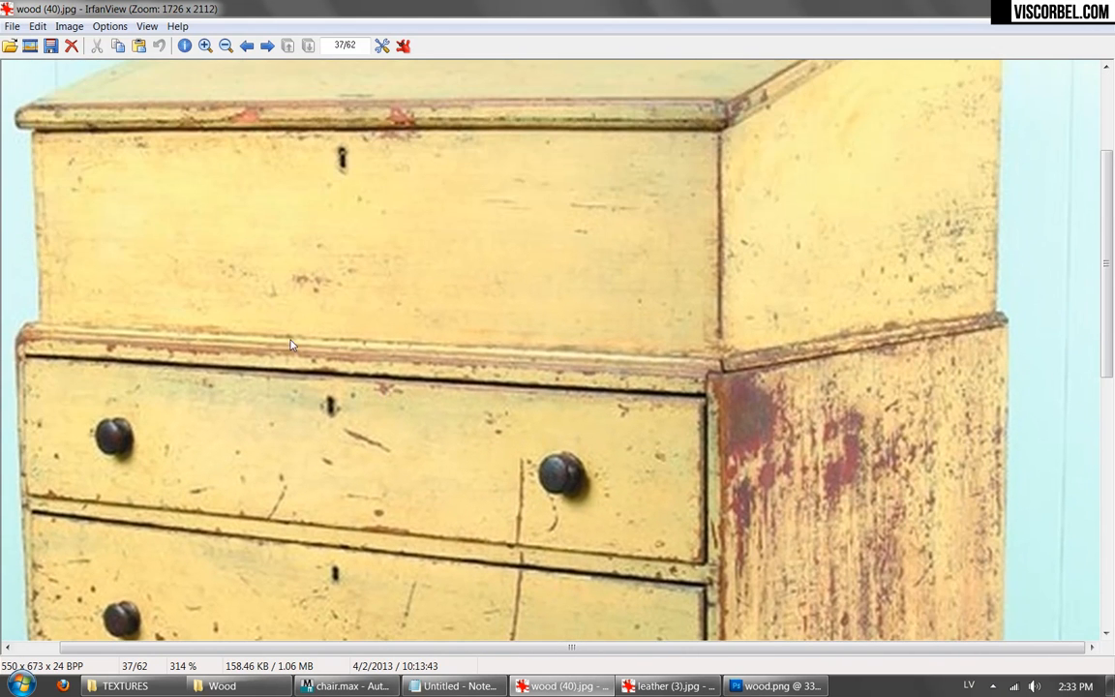
click(349, 685)
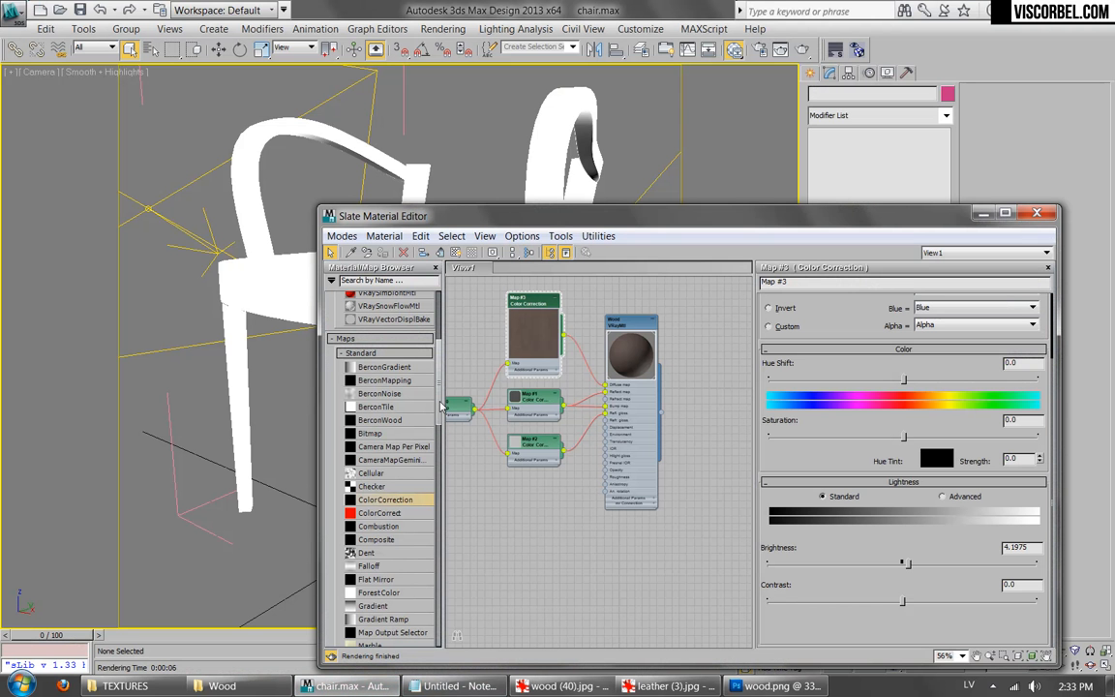
Step: Create a new VRayMtl below the Wood material, enlarge its preview and show its parameters
scroll(440, 407, down, 6)
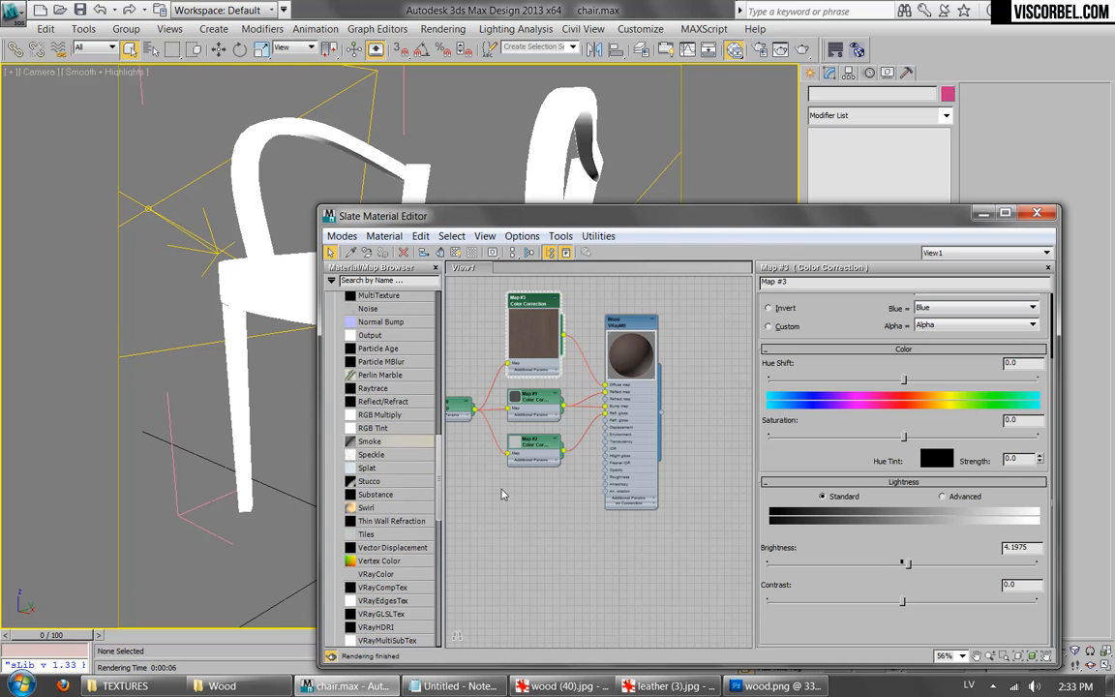
right_click(627, 549)
mouse_move(654, 559)
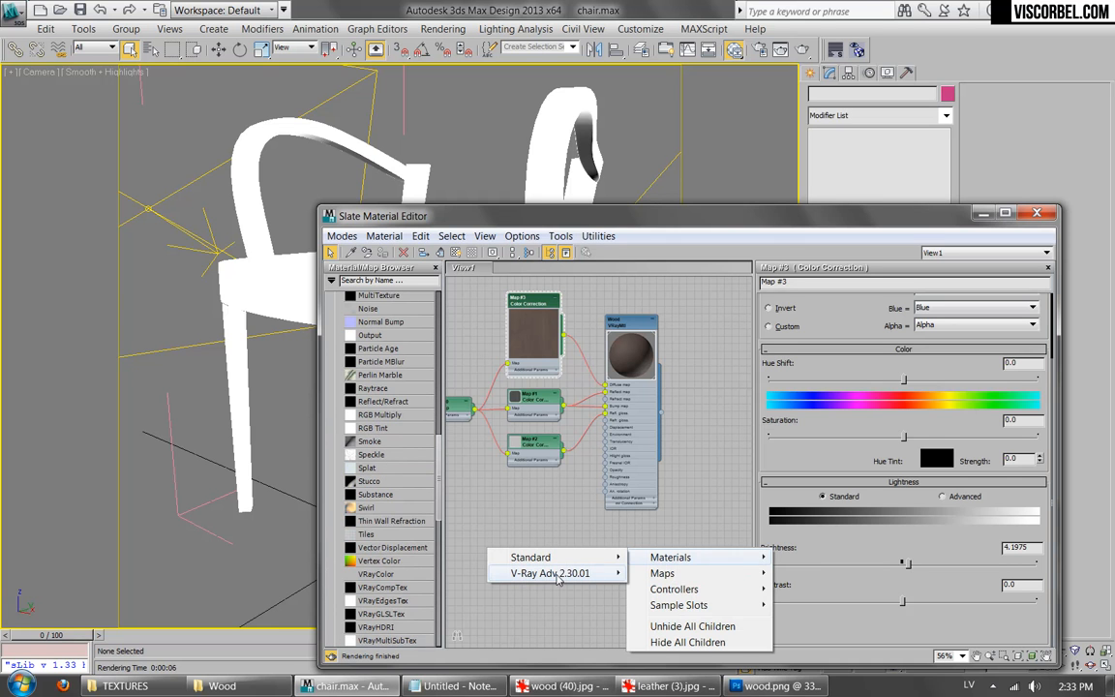
mouse_move(556, 575)
click(387, 442)
middle_drag(654, 540, 638, 347)
middle_drag(659, 473, 664, 575)
scroll(665, 575, up, 2)
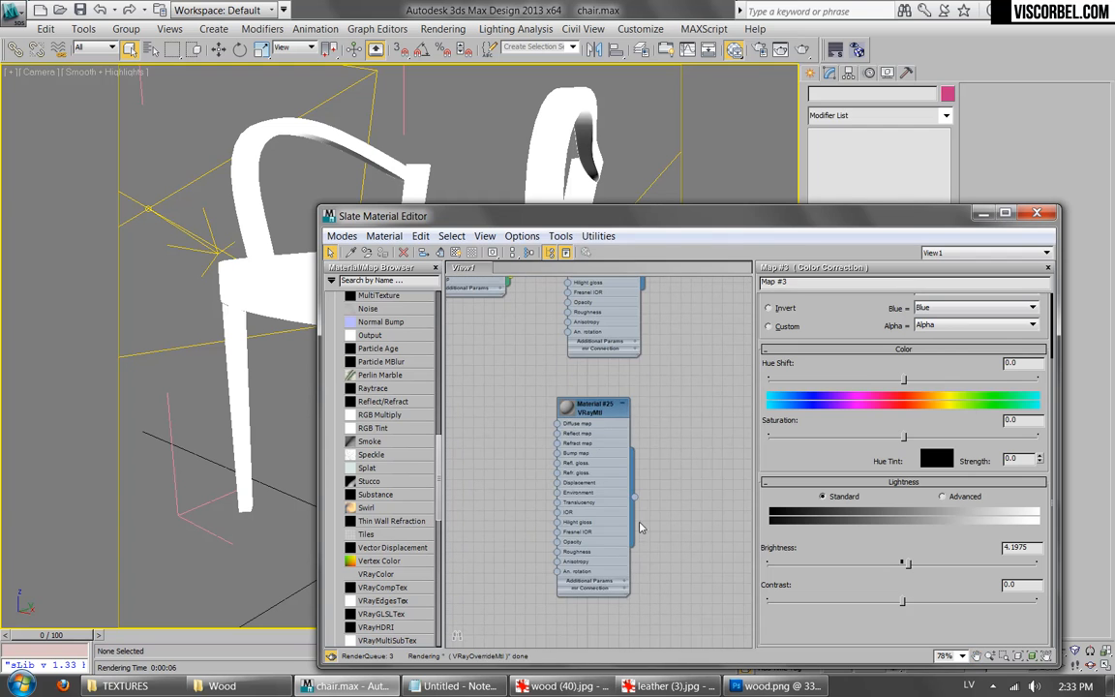
drag(589, 410, 607, 414)
double_click(607, 413)
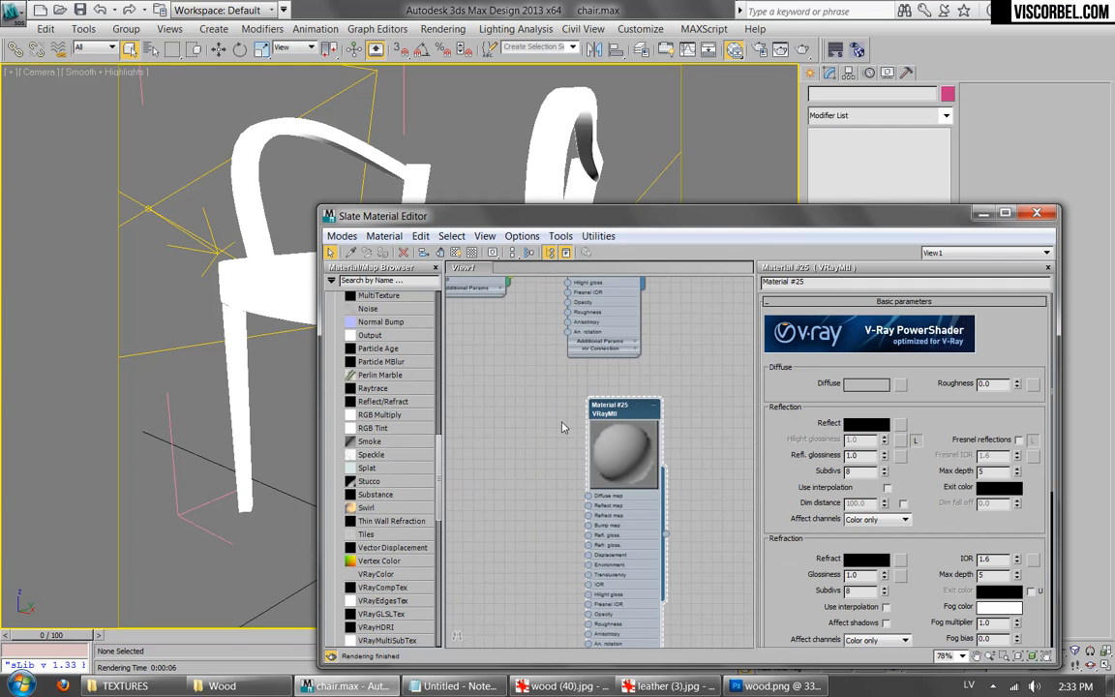
scroll(650, 508, up, 3)
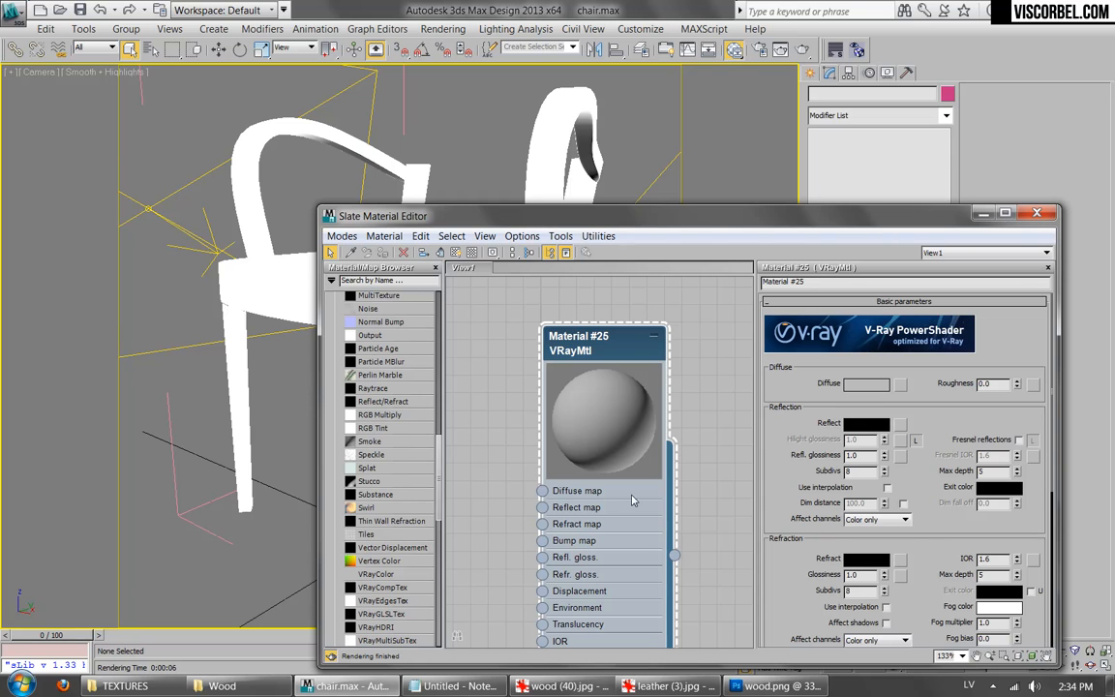
Step: Connect a new Composite map to the new material's diffuse input, enlarge its preview and show its layers
scroll(436, 397, up, 5)
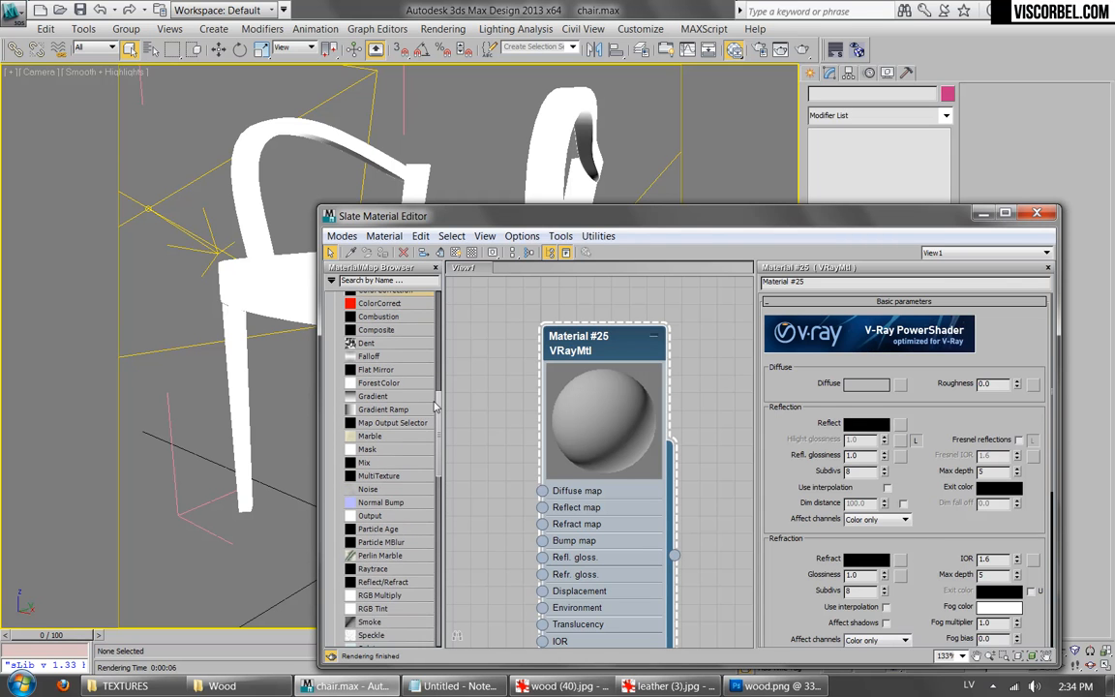
drag(379, 354, 544, 492)
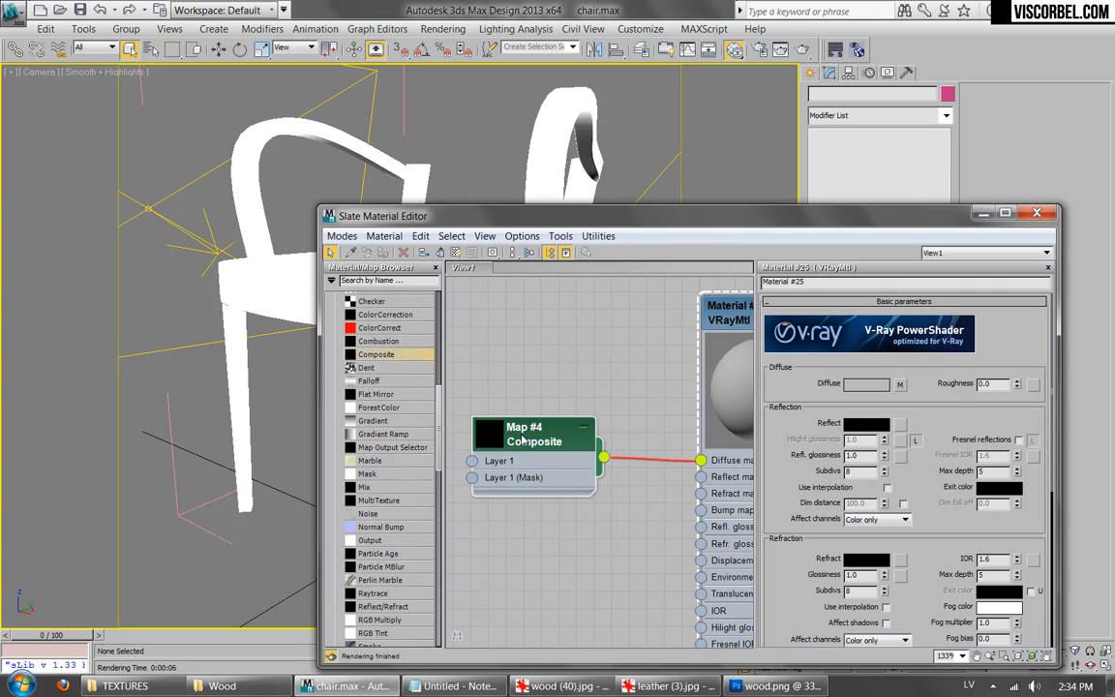
double_click(494, 438)
middle_drag(545, 369, 601, 276)
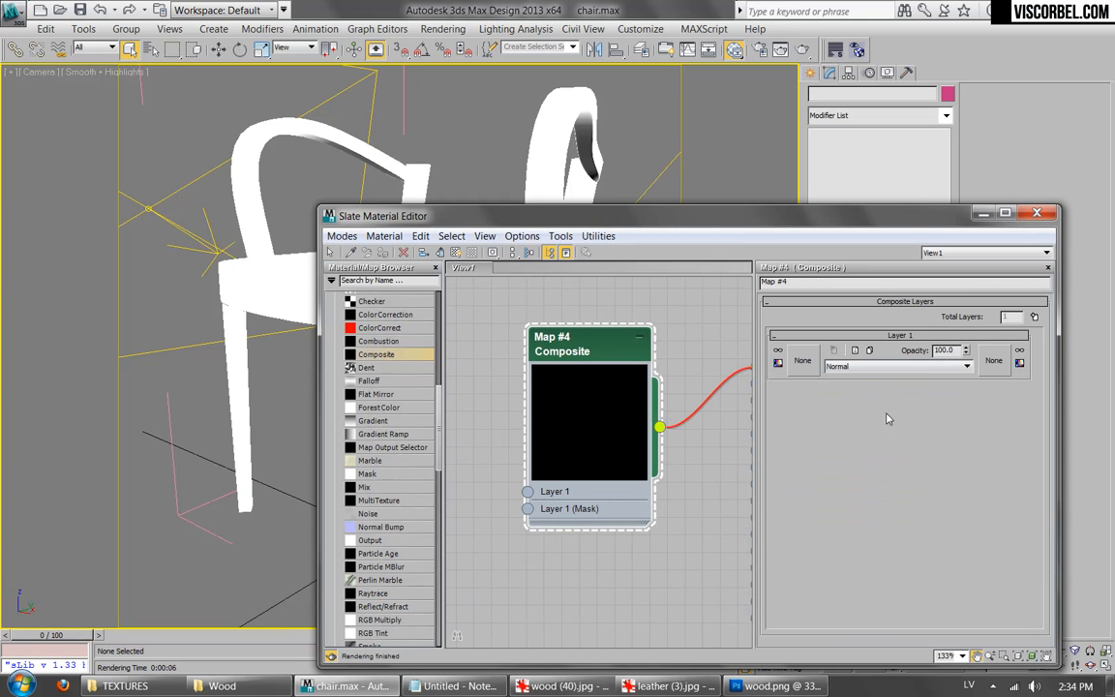
Step: Add a Mix map to Layer 1 of the Composite map and show the Mix parameters
click(811, 359)
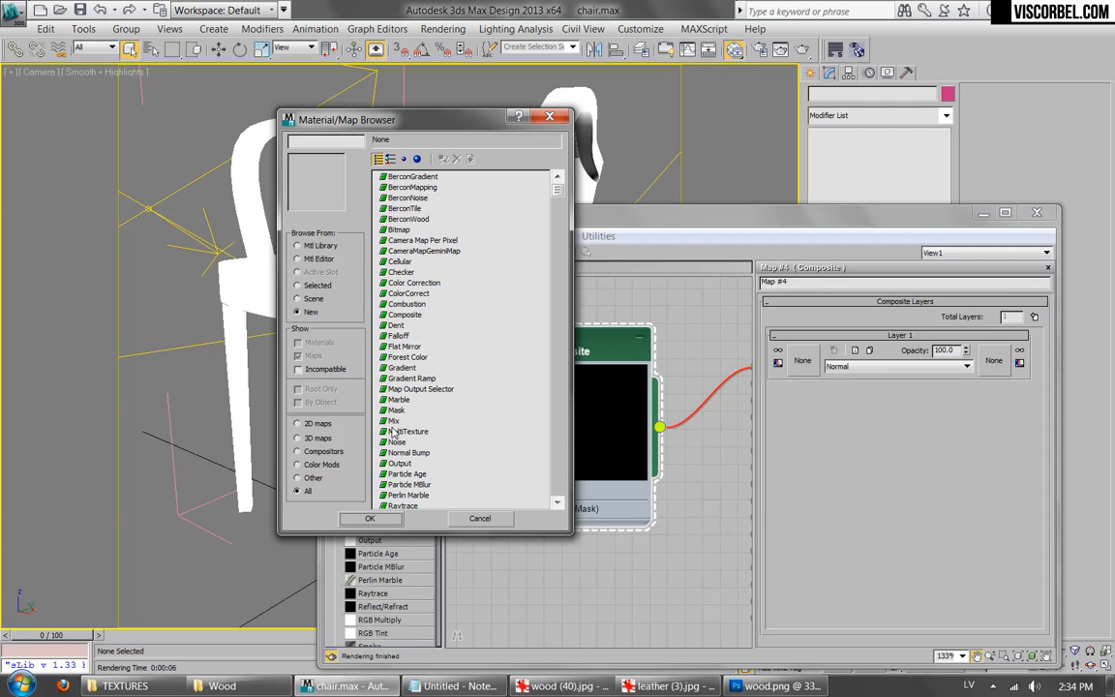
double_click(393, 432)
middle_drag(542, 382, 617, 395)
scroll(617, 412, down, 3)
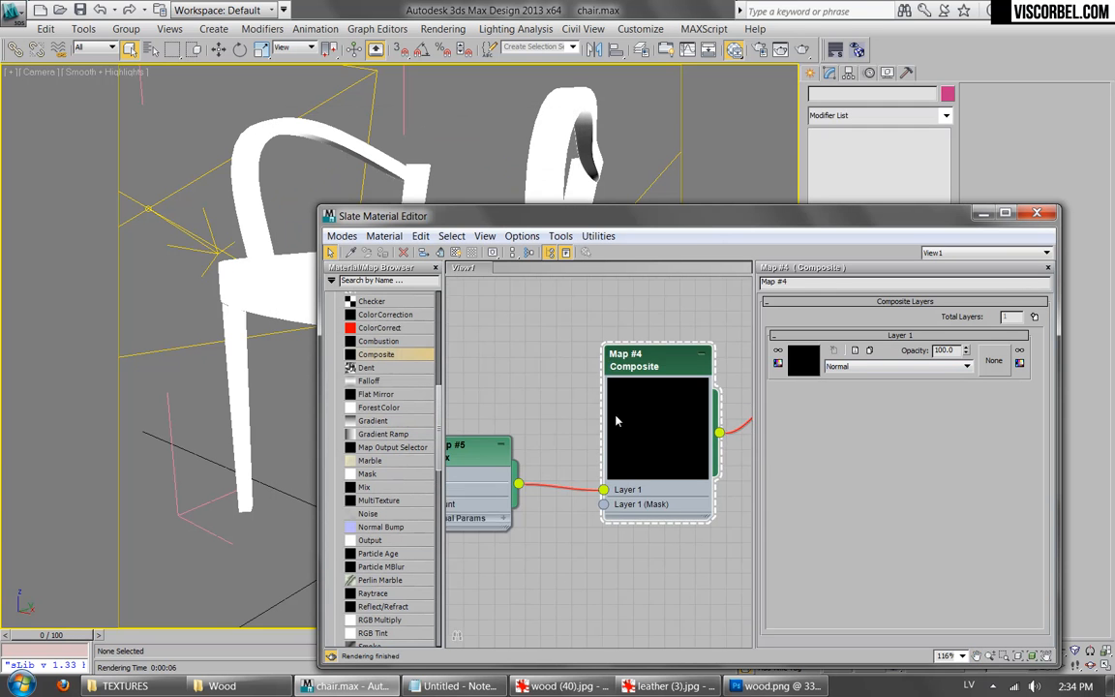
scroll(617, 465, up, 1)
middle_drag(561, 450, 639, 447)
double_click(546, 440)
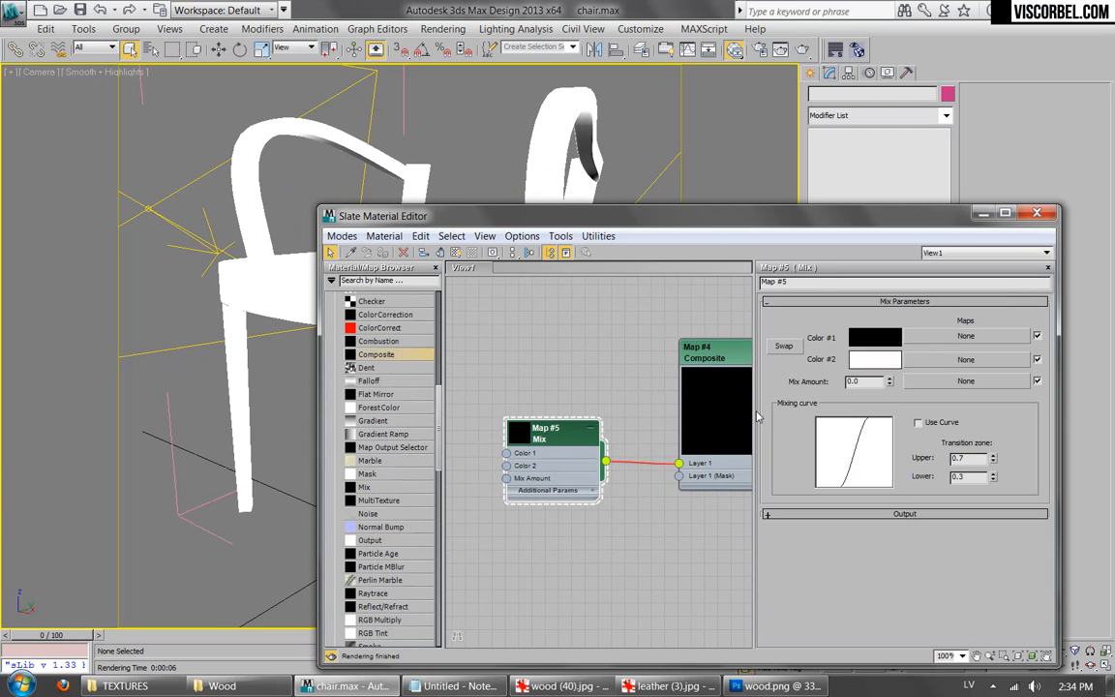
Step: Set the Mix map's Color #1 to a muted yellow matching the painted cabinet in wood (40).jpg
click(875, 342)
click(528, 171)
click(527, 158)
drag(482, 142, 484, 143)
click(559, 685)
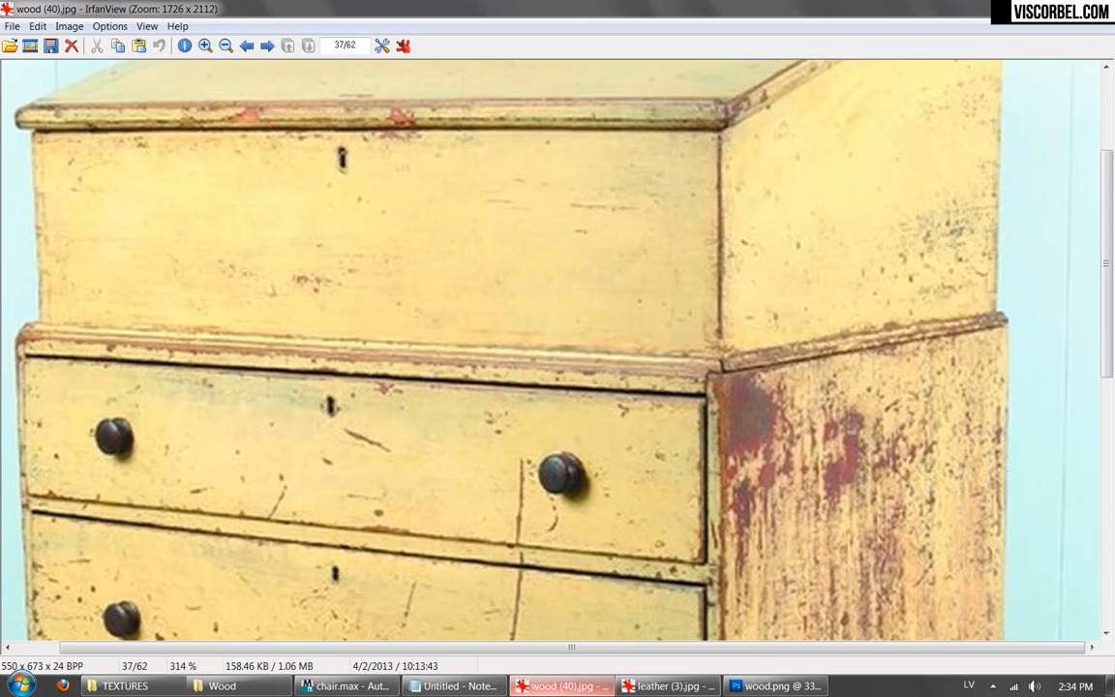
key(alt+Tab)
drag(542, 171, 561, 158)
drag(487, 144, 491, 144)
click(565, 226)
Step: Check the cabinet reference again and set the Mix map's Color #2 to brown with RGB 69, 53, 38
key(alt+Tab)
key(alt+Tab)
middle_drag(574, 349, 497, 361)
click(882, 360)
drag(495, 144, 508, 174)
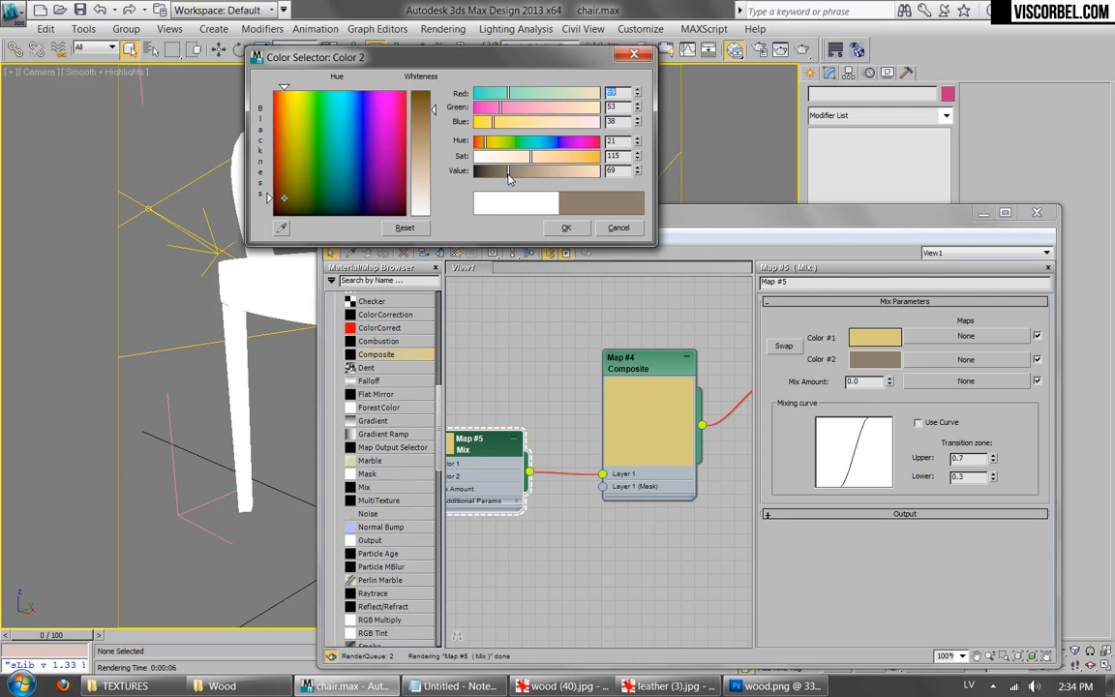
click(566, 226)
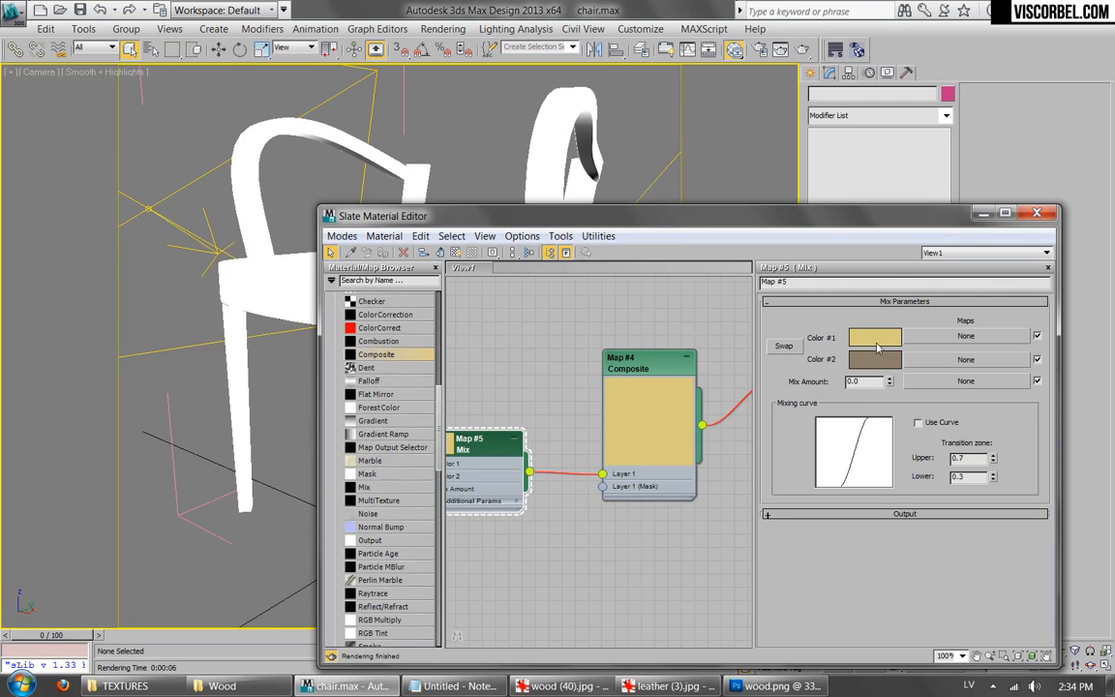
Step: Load dirt (11).png as a Bitmap into the Mix map's Mix Amount and swap the two mix colors
click(965, 380)
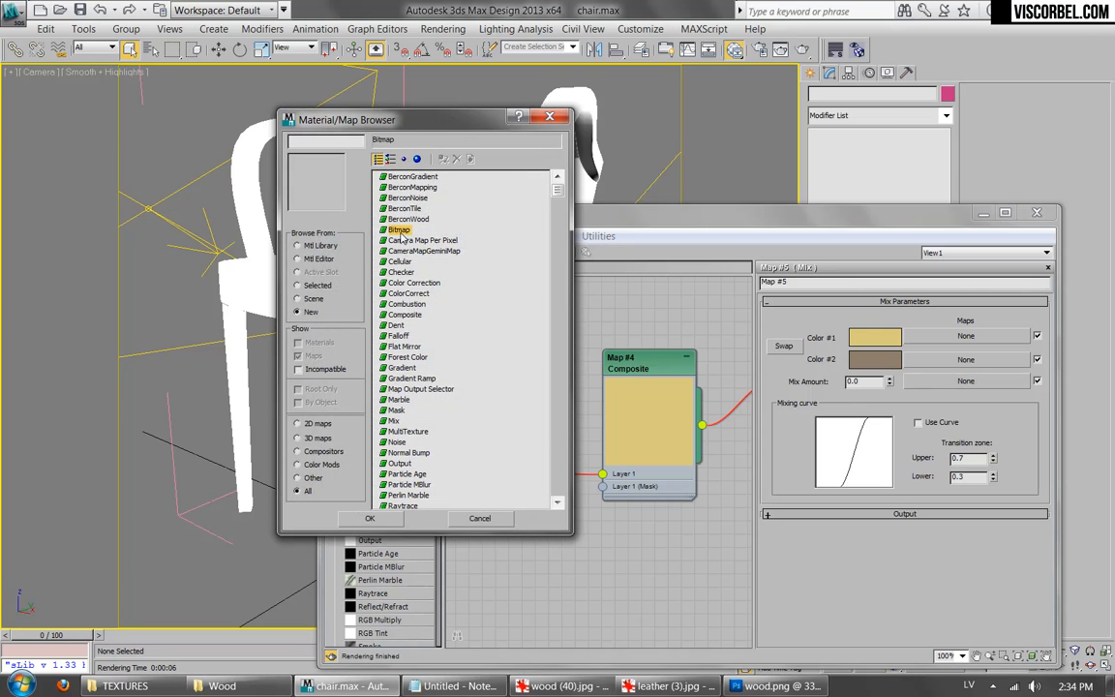
double_click(397, 229)
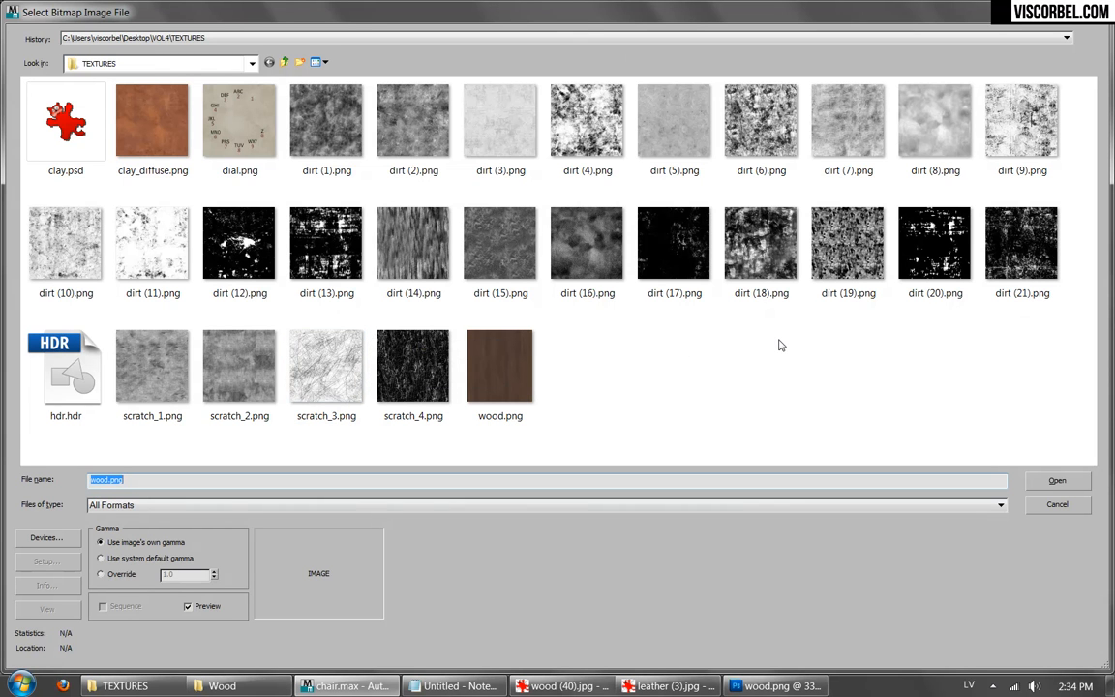
double_click(132, 249)
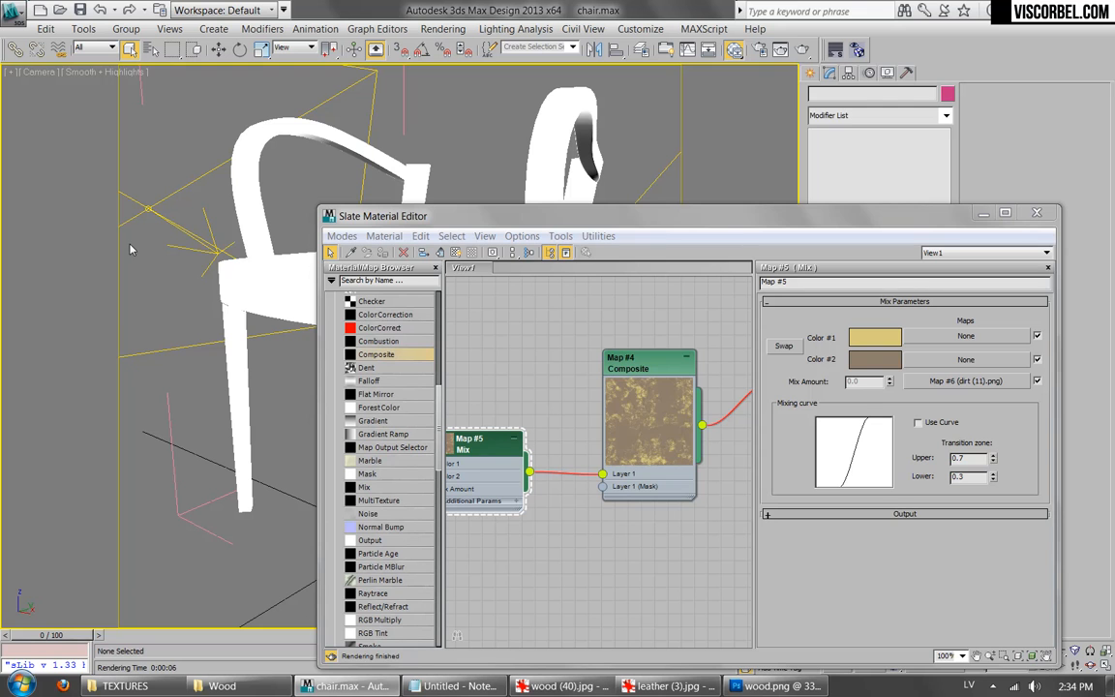
click(783, 346)
middle_drag(672, 308, 693, 287)
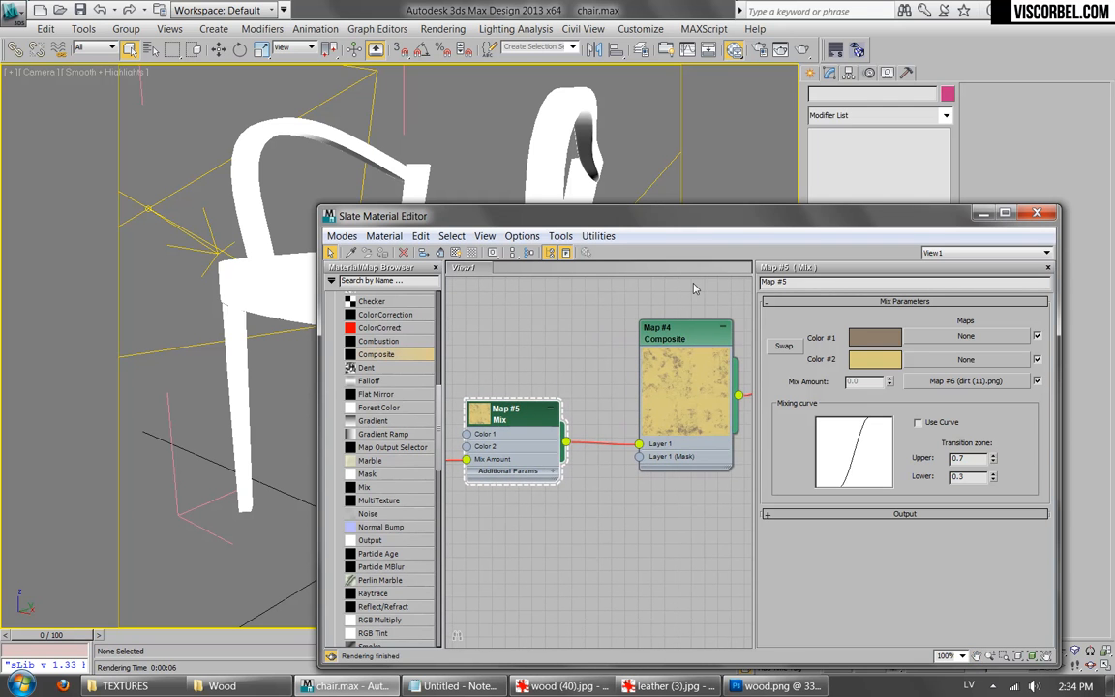
Step: Widen the dirt bitmap node, enlarge its preview and show its parameters
middle_drag(574, 335, 785, 313)
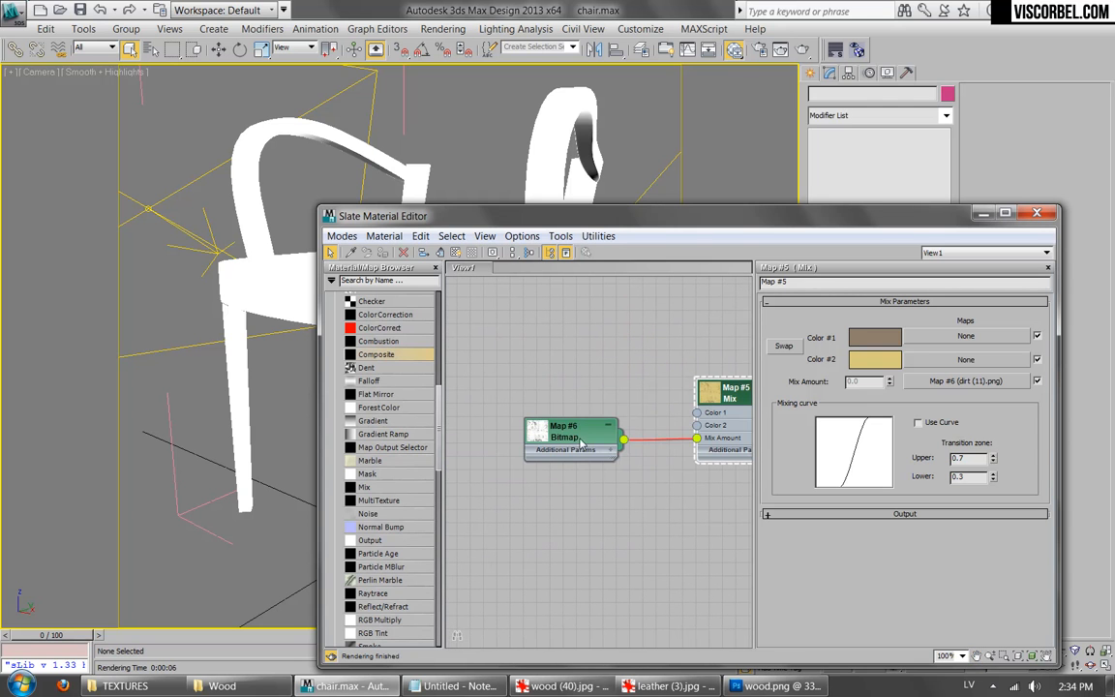
click(567, 449)
click(572, 408)
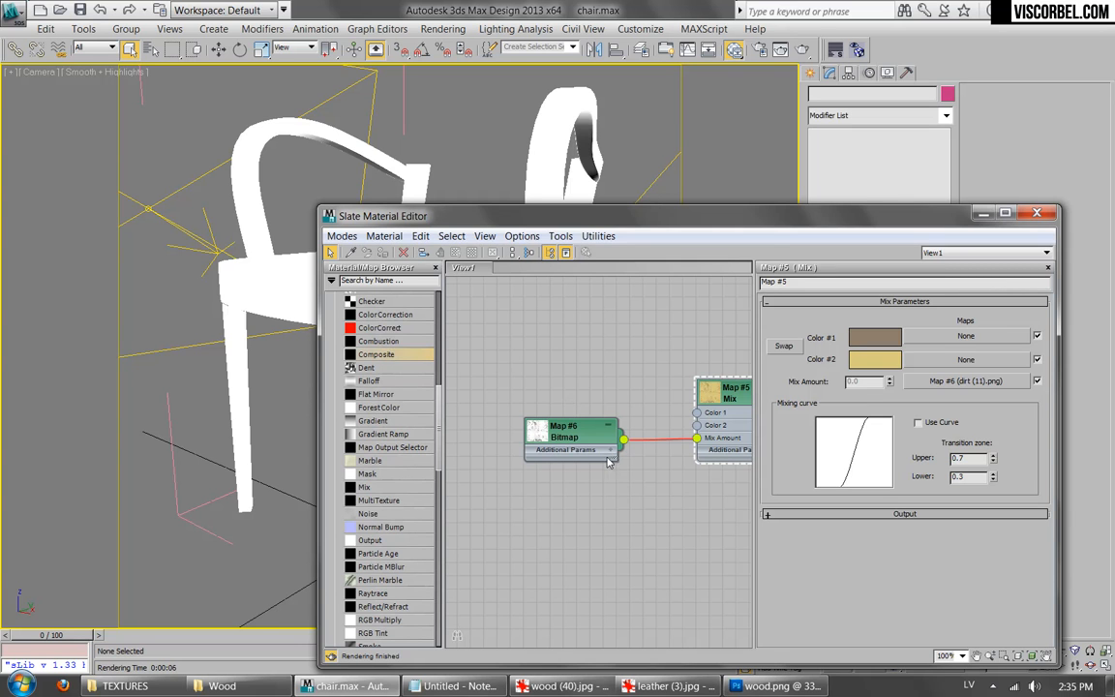
drag(612, 459, 627, 450)
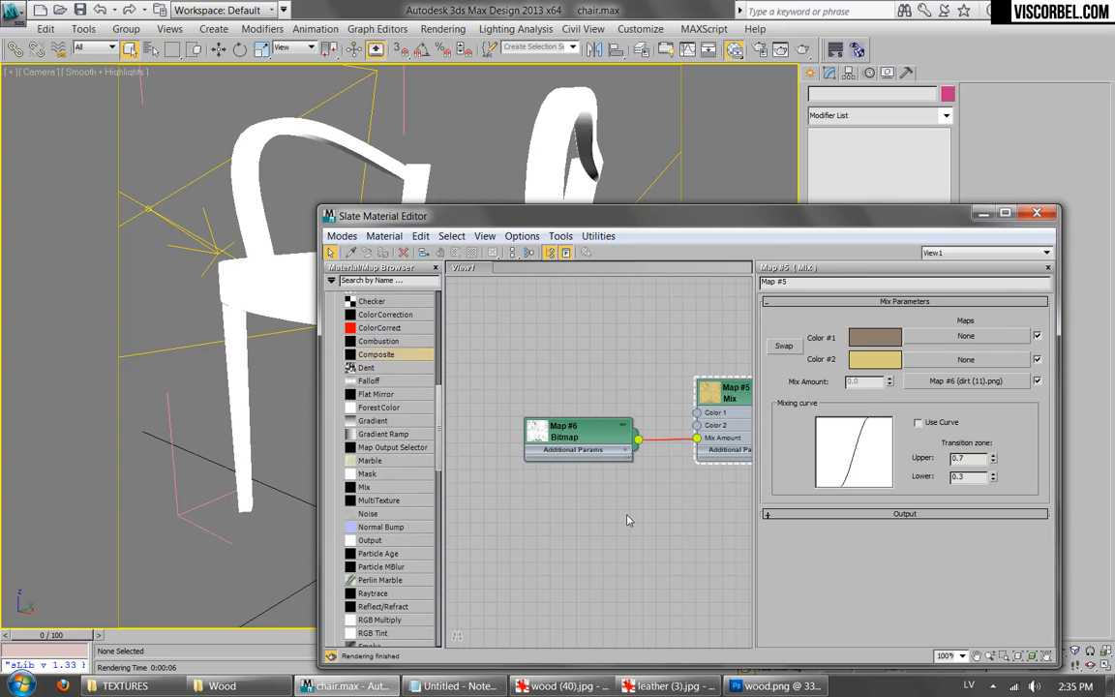
double_click(539, 435)
double_click(587, 428)
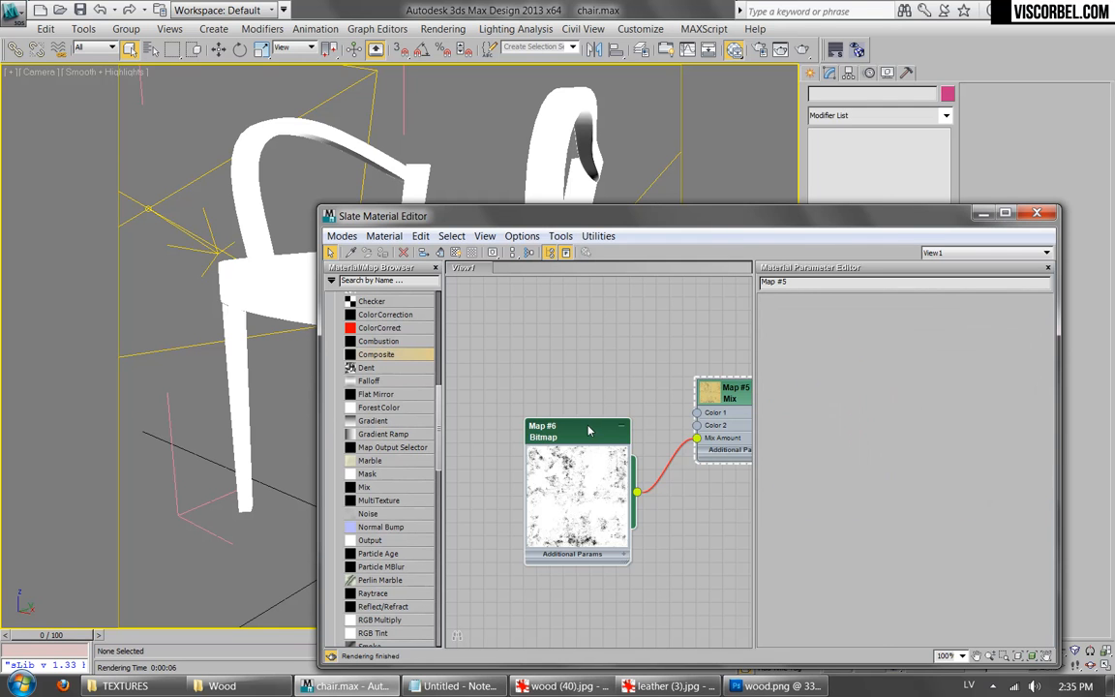
Step: Set the RGB Level in the dirt bitmap's Output settings to 1.5
scroll(904, 455, down, 3)
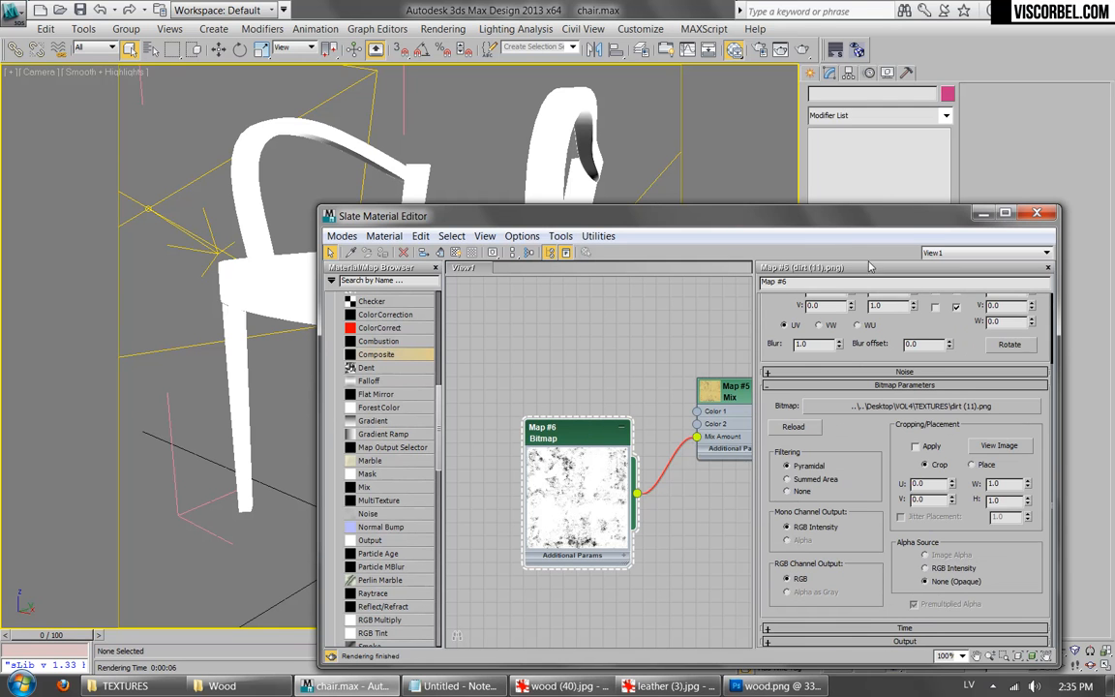
click(896, 642)
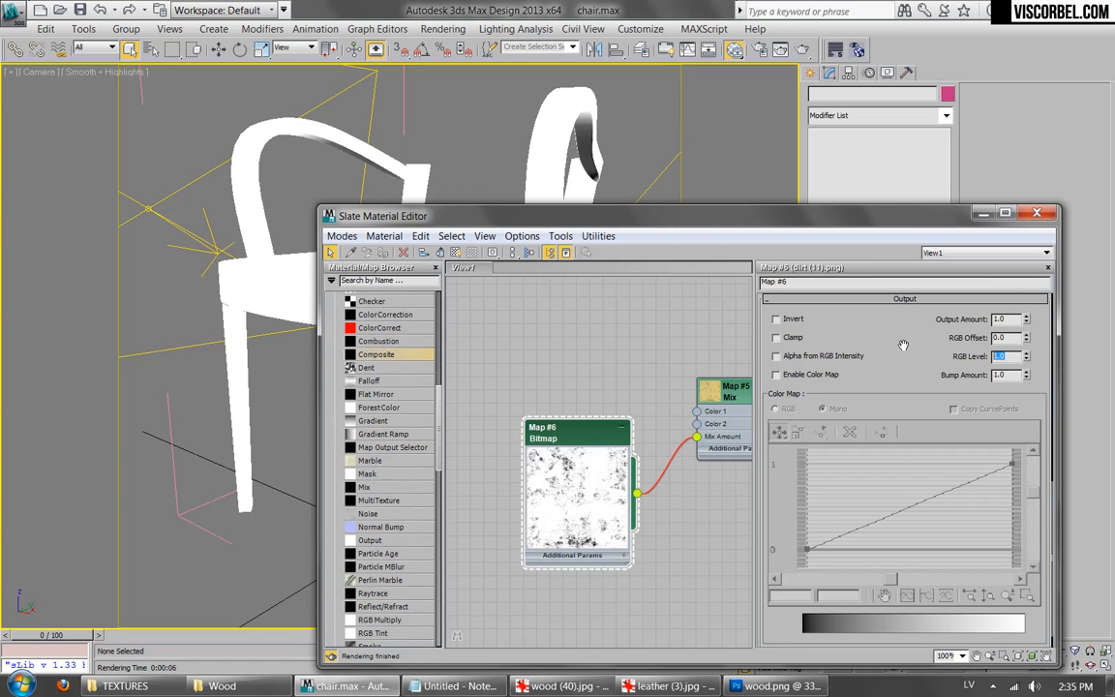
key(Return)
text(1.3)
key(Return)
text(1.5)
key(Return)
Step: Open the Composite map's layers and show that map shaded in the viewport
middle_drag(710, 387, 550, 406)
scroll(549, 406, up, 1)
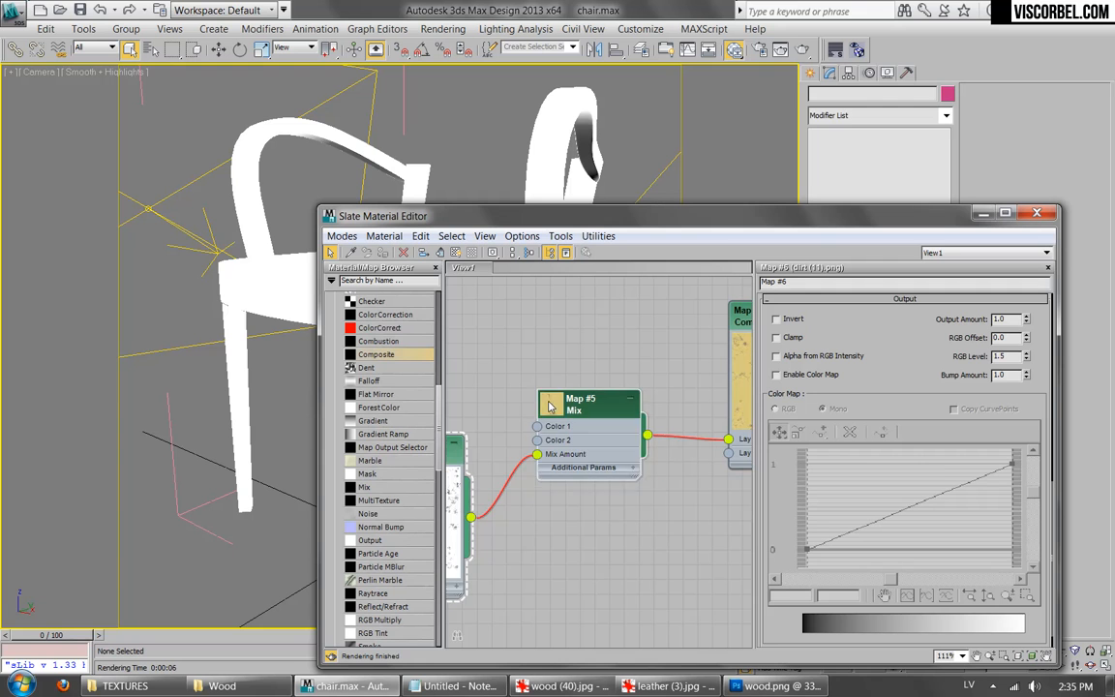
middle_drag(690, 363, 510, 393)
double_click(597, 350)
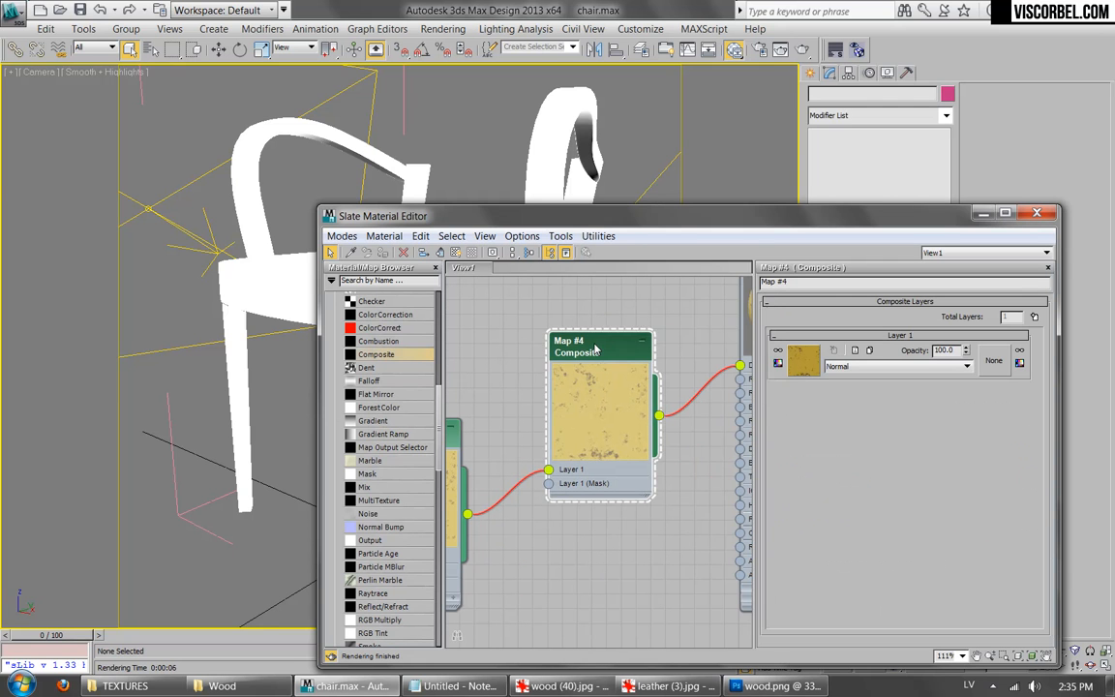
right_click(597, 348)
click(619, 145)
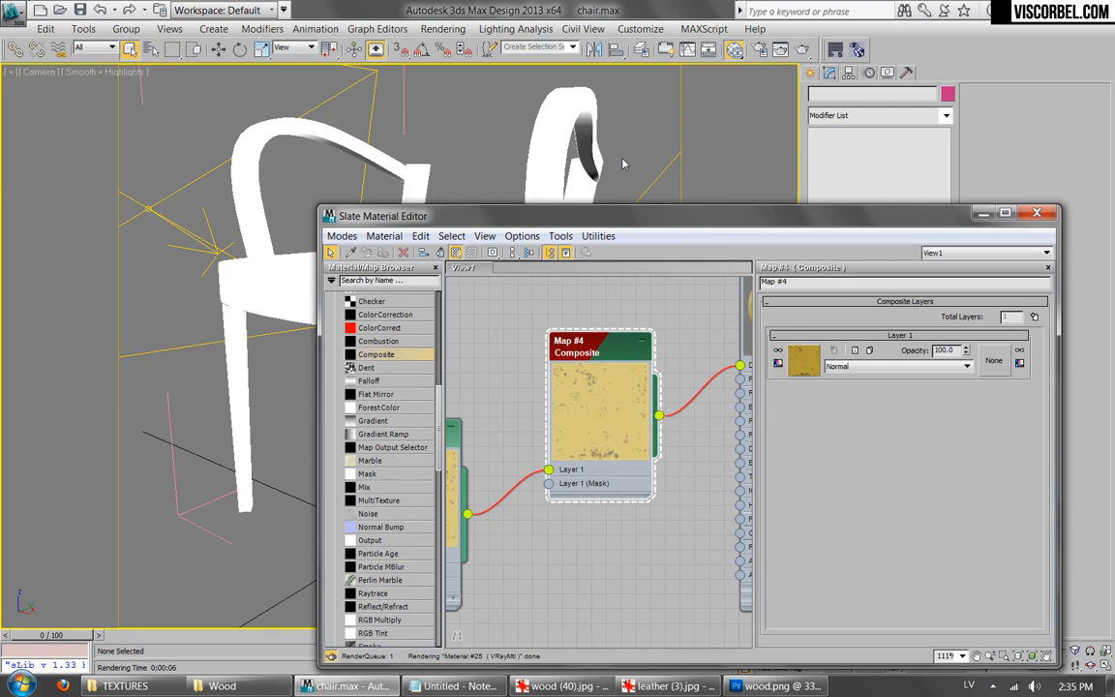
Step: Select the chair frame, toggle edged faces on and off to inspect it, and move the material editor aside
click(556, 157)
key(F4)
key(F4)
key(F4)
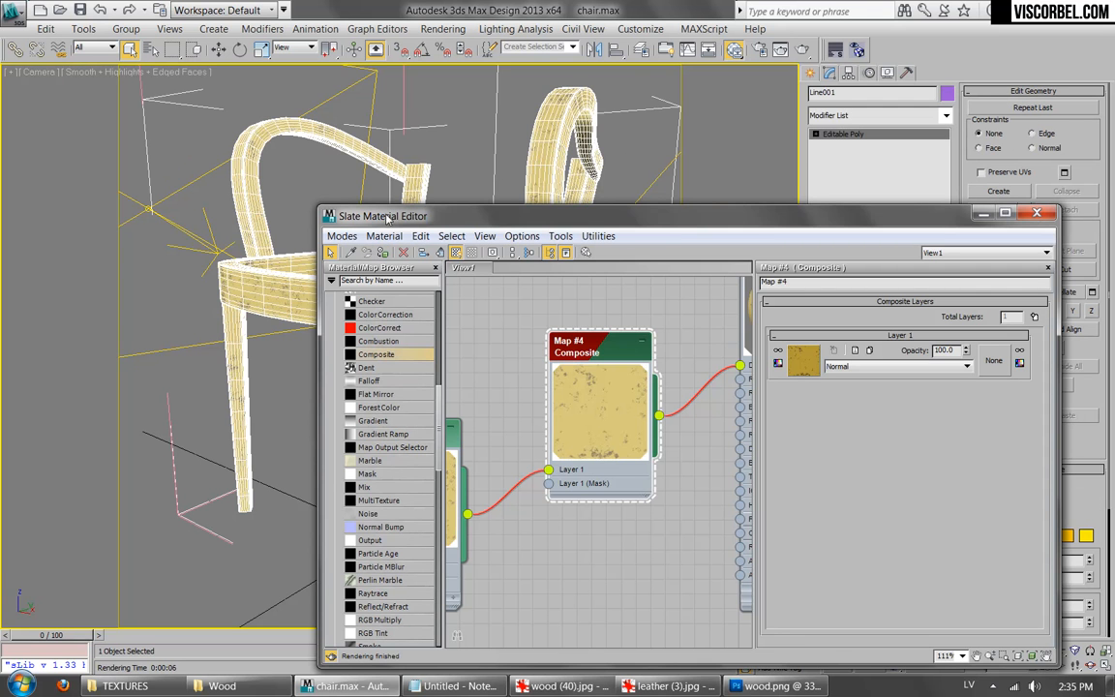
key(F4)
drag(494, 218, 525, 142)
Step: Review the parameters of the Mix map and of the dirt bitmap feeding it
middle_drag(561, 397, 718, 450)
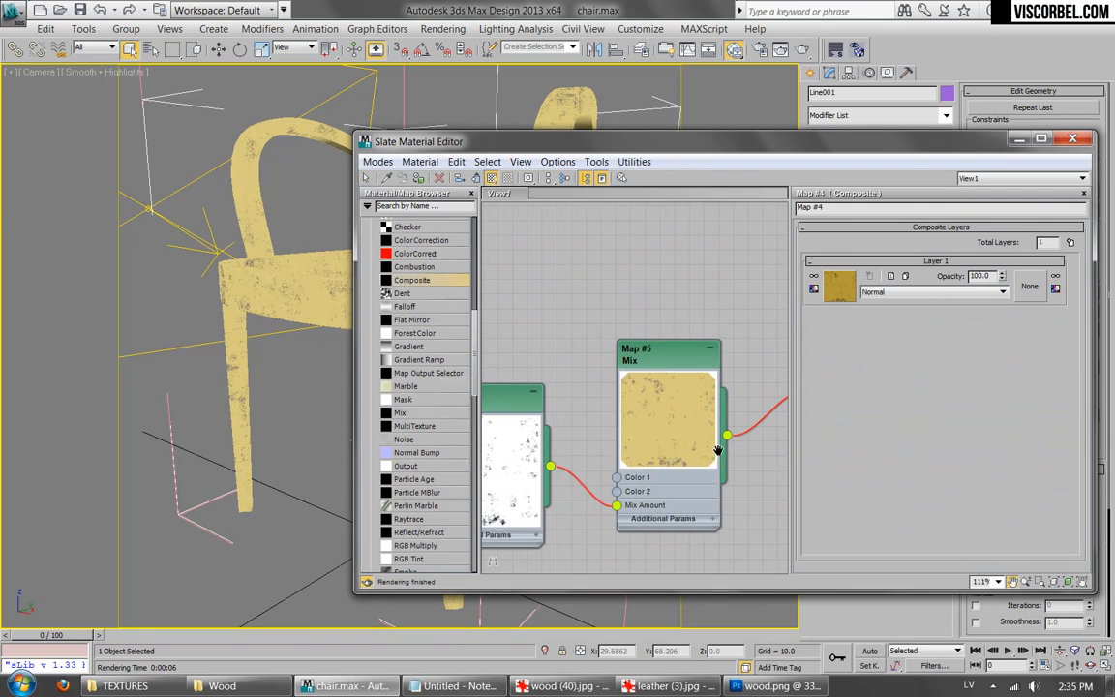
click(689, 350)
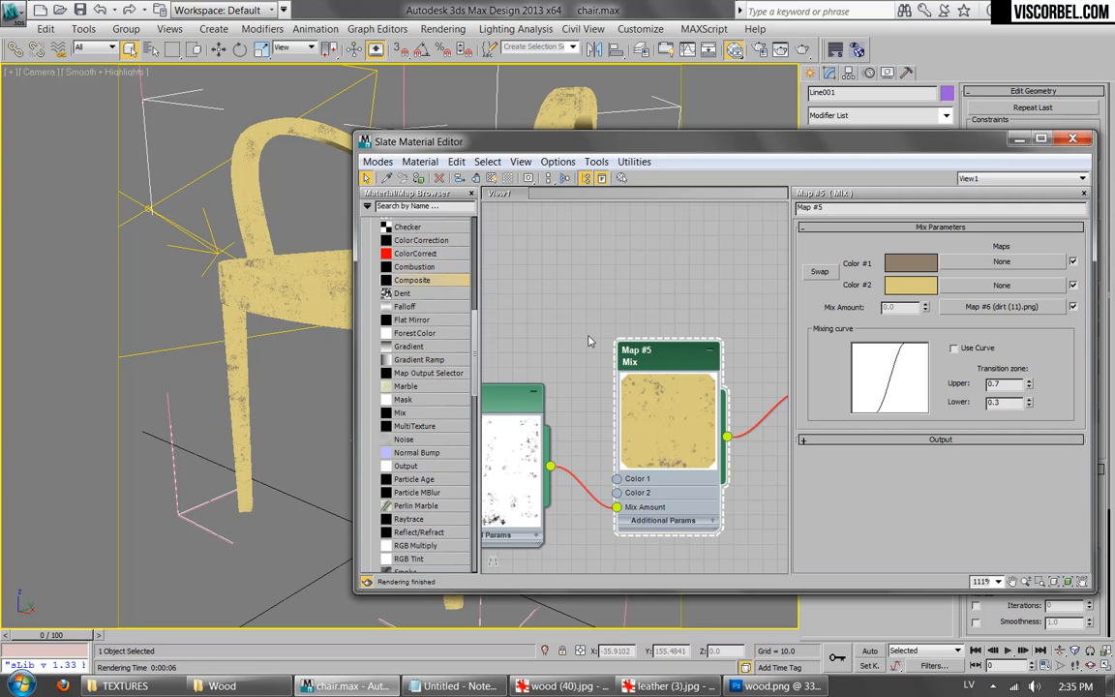
scroll(588, 341, down, 5)
middle_drag(658, 329, 578, 364)
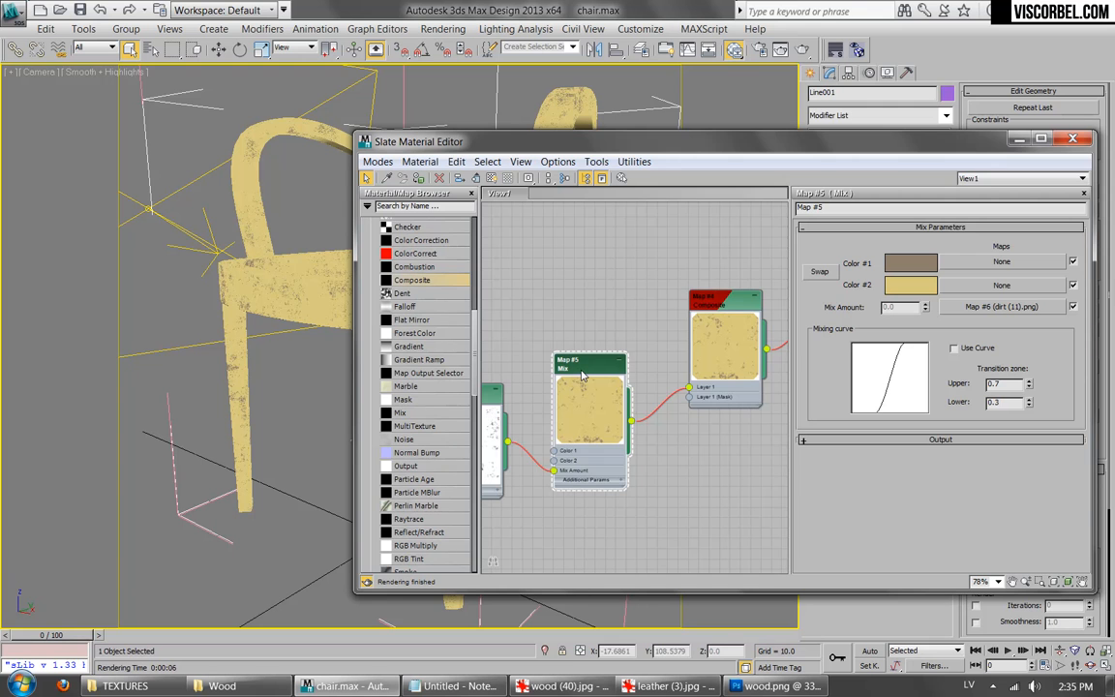
middle_drag(697, 332, 866, 303)
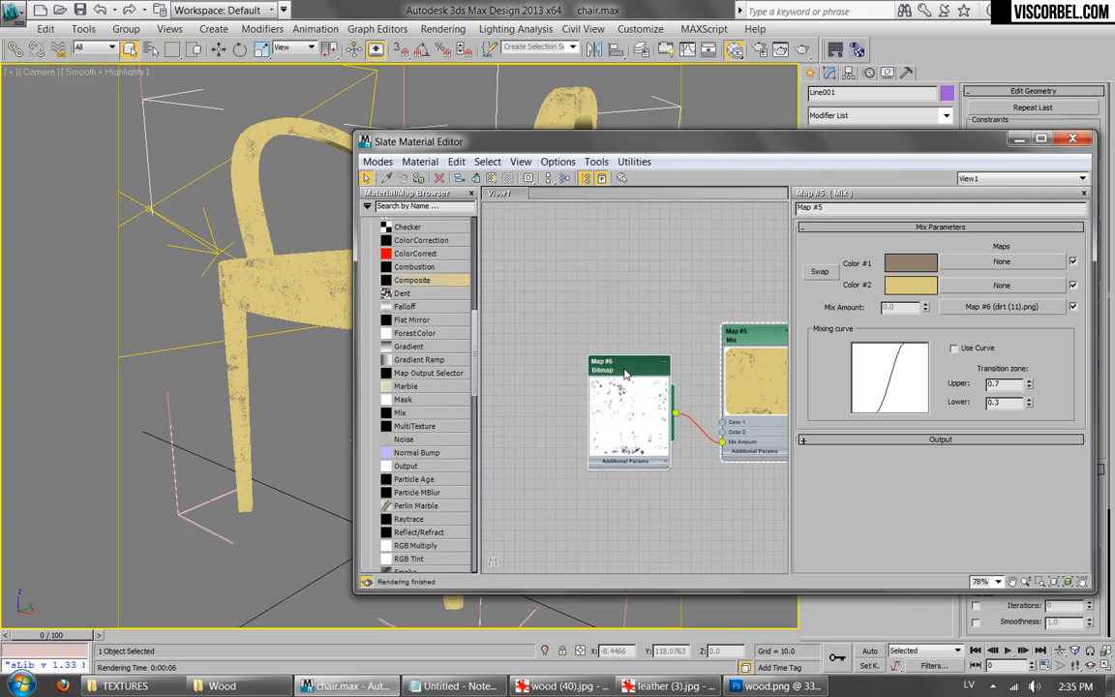
double_click(629, 387)
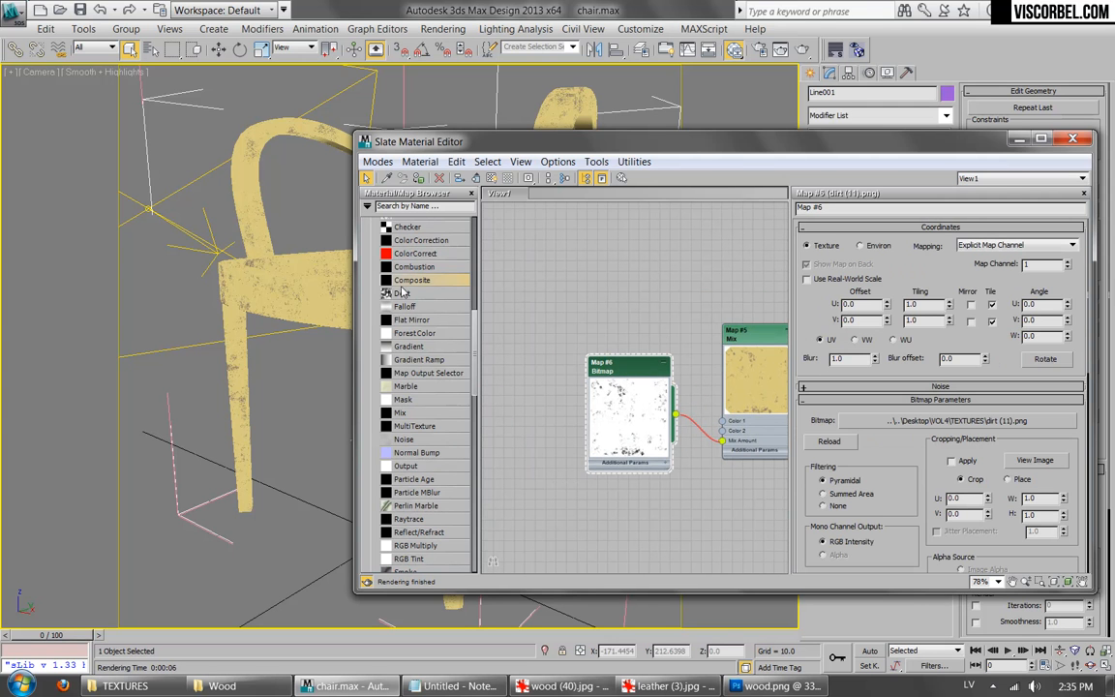
Step: Insert a Color Correction map between the dirt bitmap and the Mix Amount and raise its brightness to about 44.7
drag(417, 240, 696, 430)
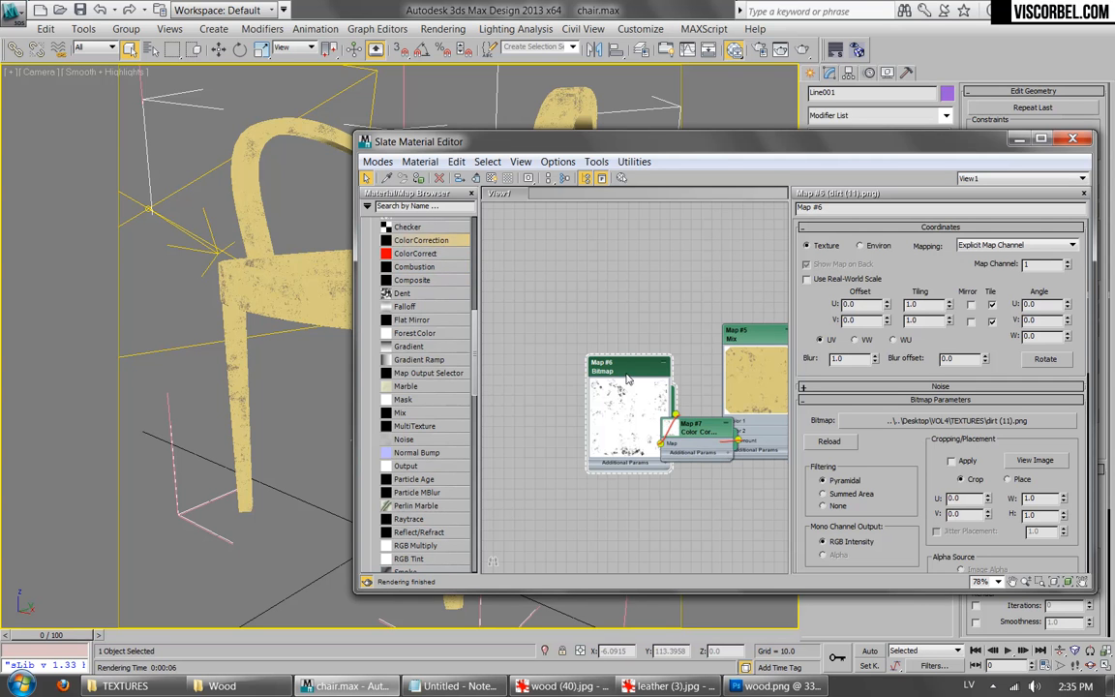
drag(627, 381, 553, 380)
drag(692, 426, 671, 407)
double_click(672, 407)
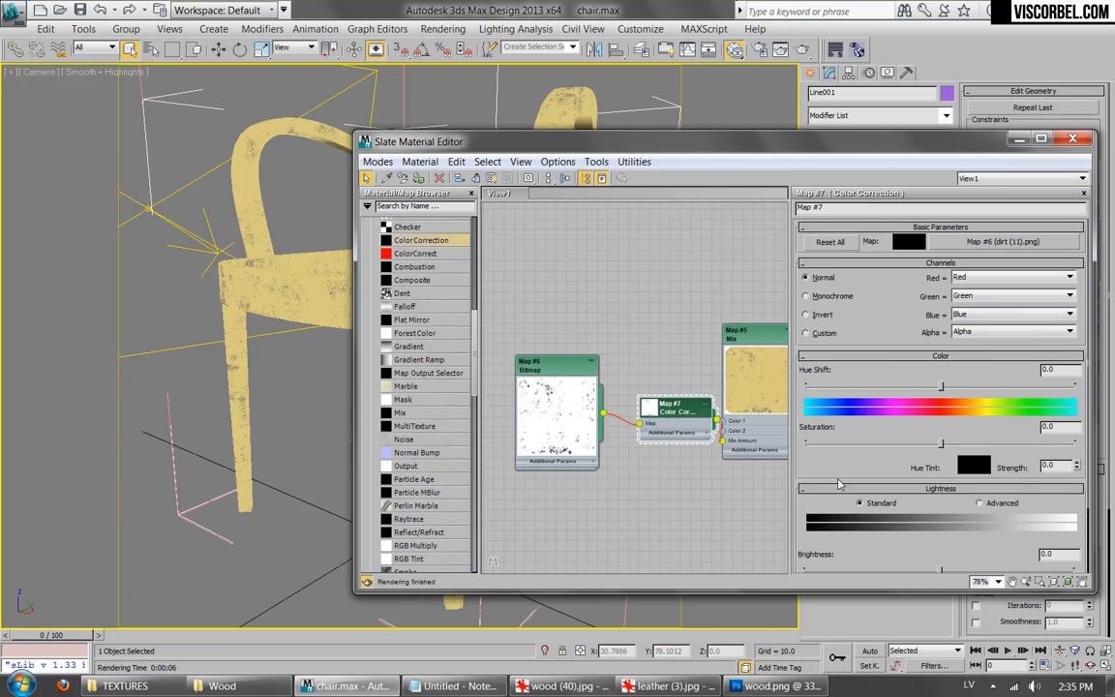
drag(941, 573, 973, 570)
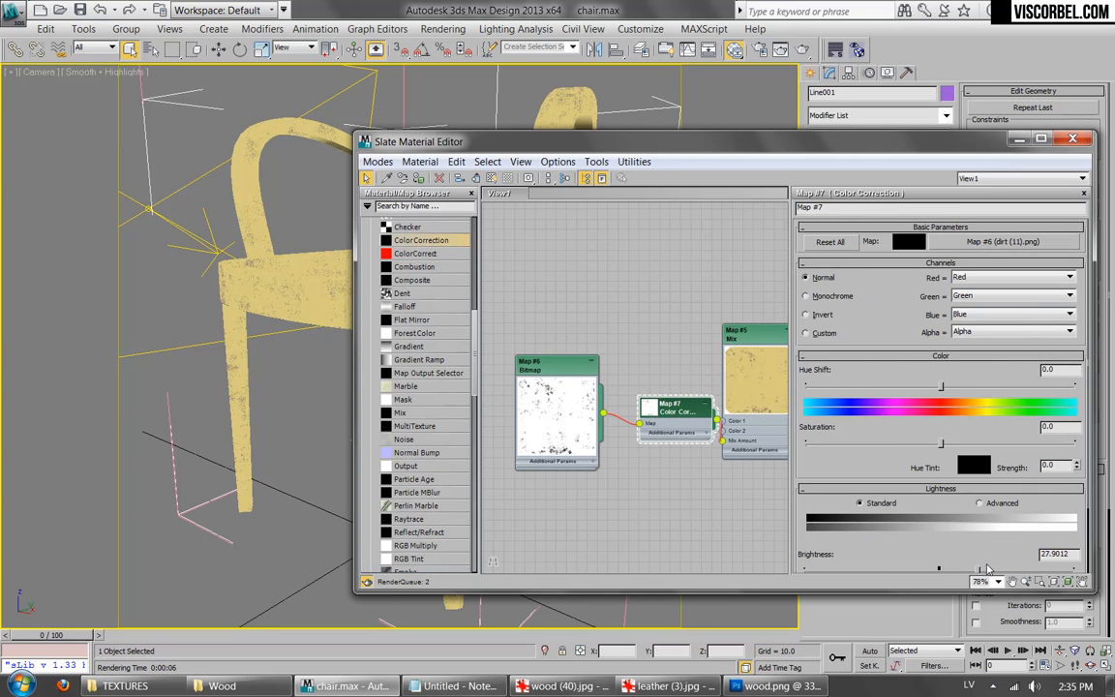
drag(977, 570, 999, 569)
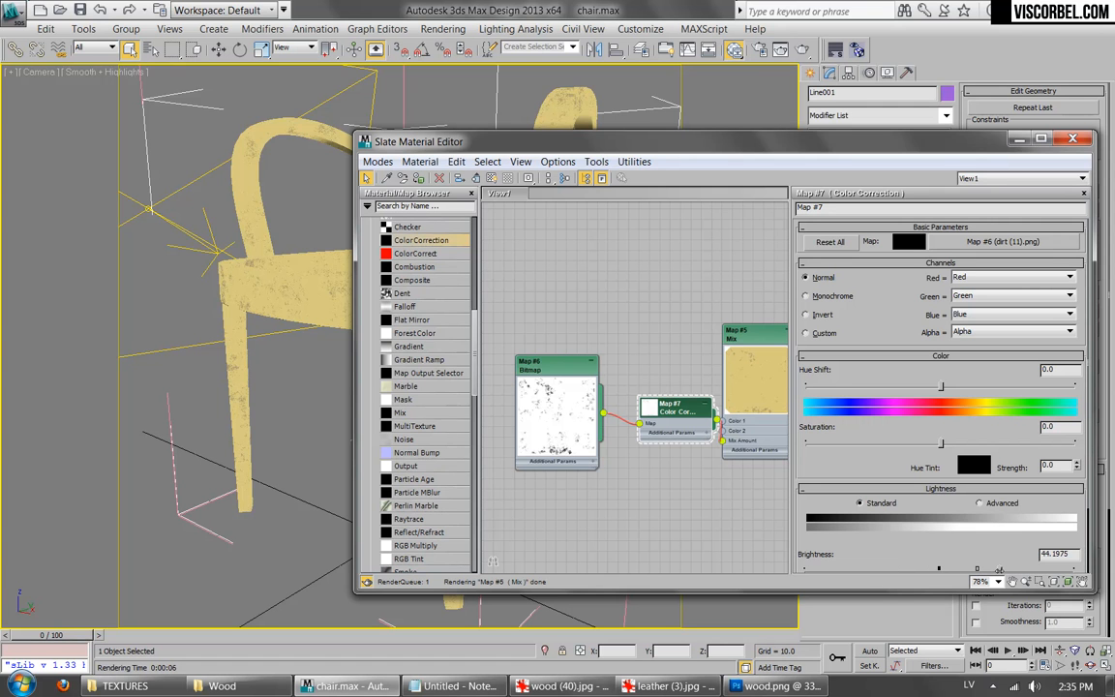
Step: Inspect the Mix map's preview, render the camera view to check the paint stains on the chair, and close the render
scroll(776, 353, up, 2)
middle_drag(776, 352, 560, 335)
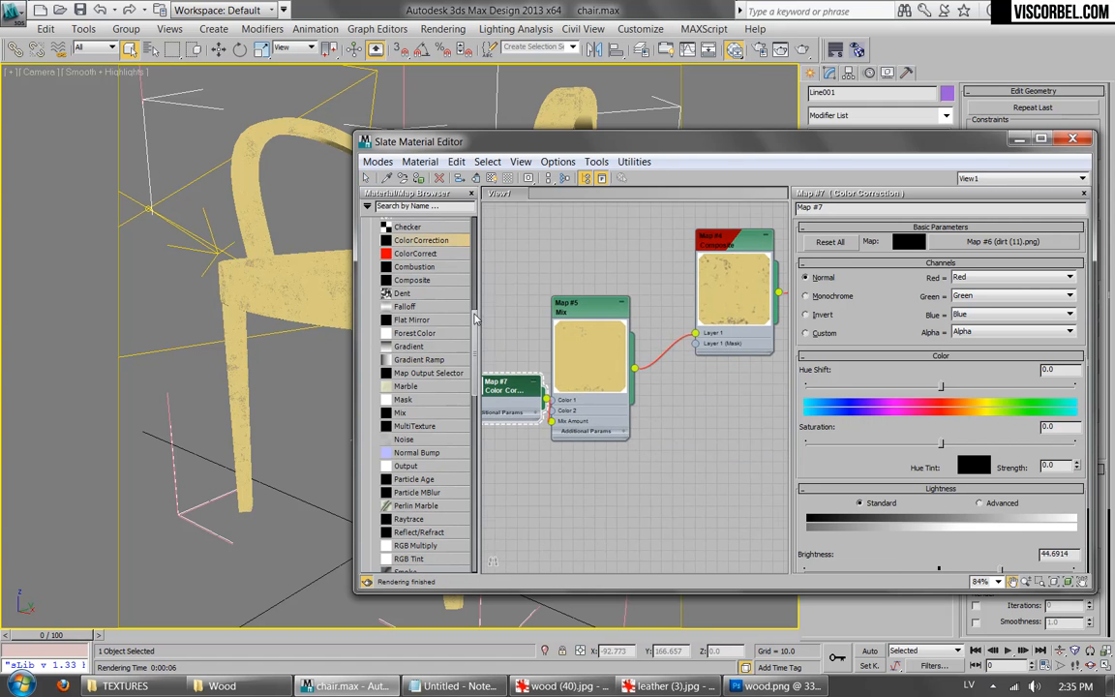
scroll(588, 339, up, 5)
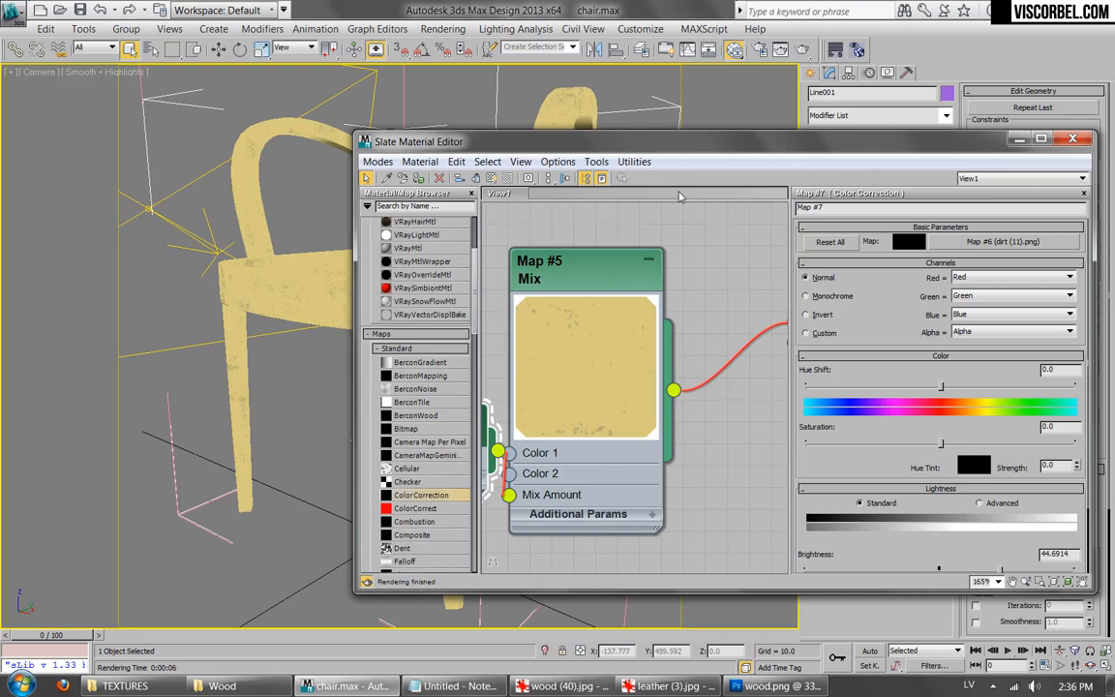
click(802, 50)
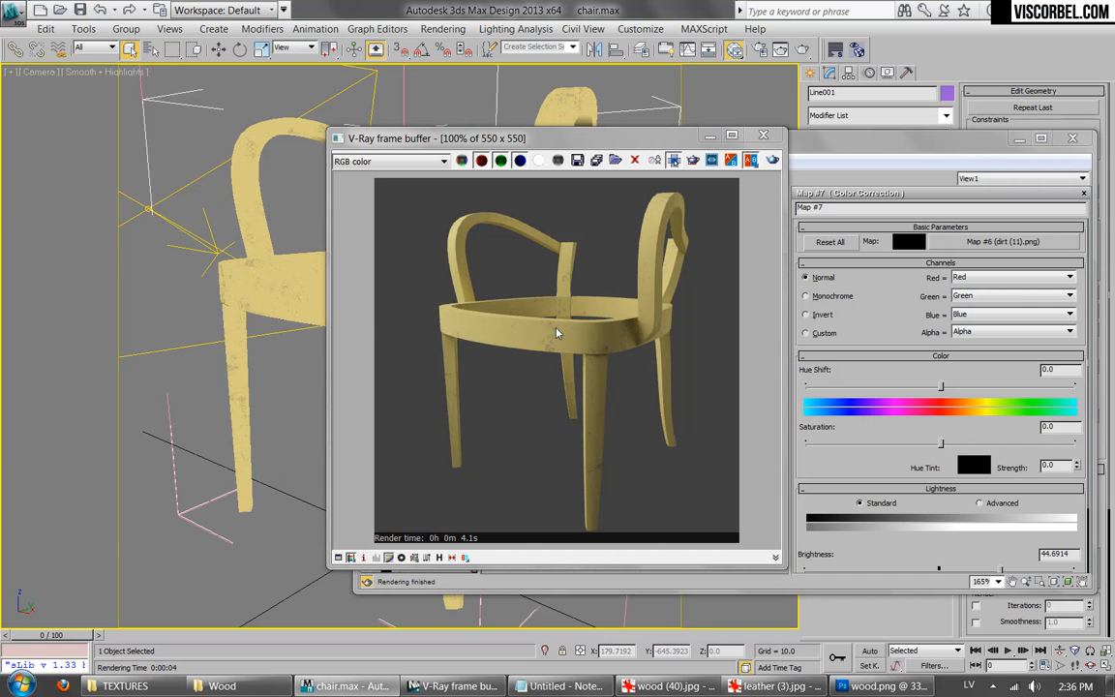
click(765, 134)
Step: Add a second layer to the Composite map and assign a VRayColor map as its texture
mouse_move(692, 346)
middle_down()
mouse_move(633, 371)
mouse_move(674, 333)
middle_up()
scroll(621, 368, down, 1)
double_click(635, 351)
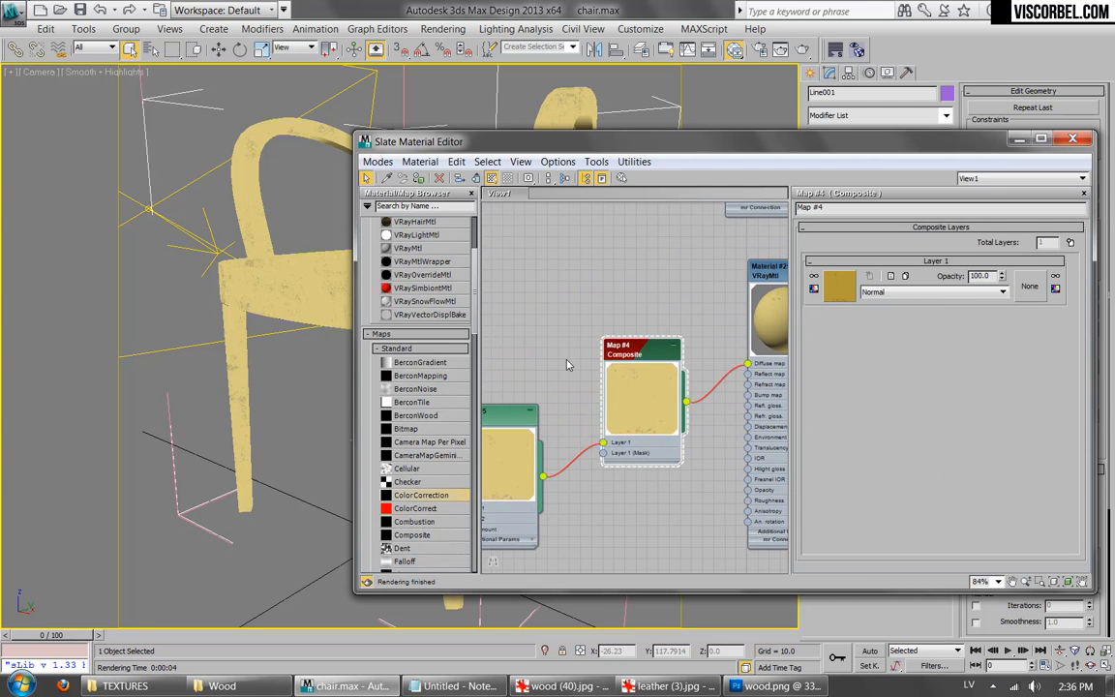
middle_drag(526, 318, 568, 288)
scroll(569, 288, up, 1)
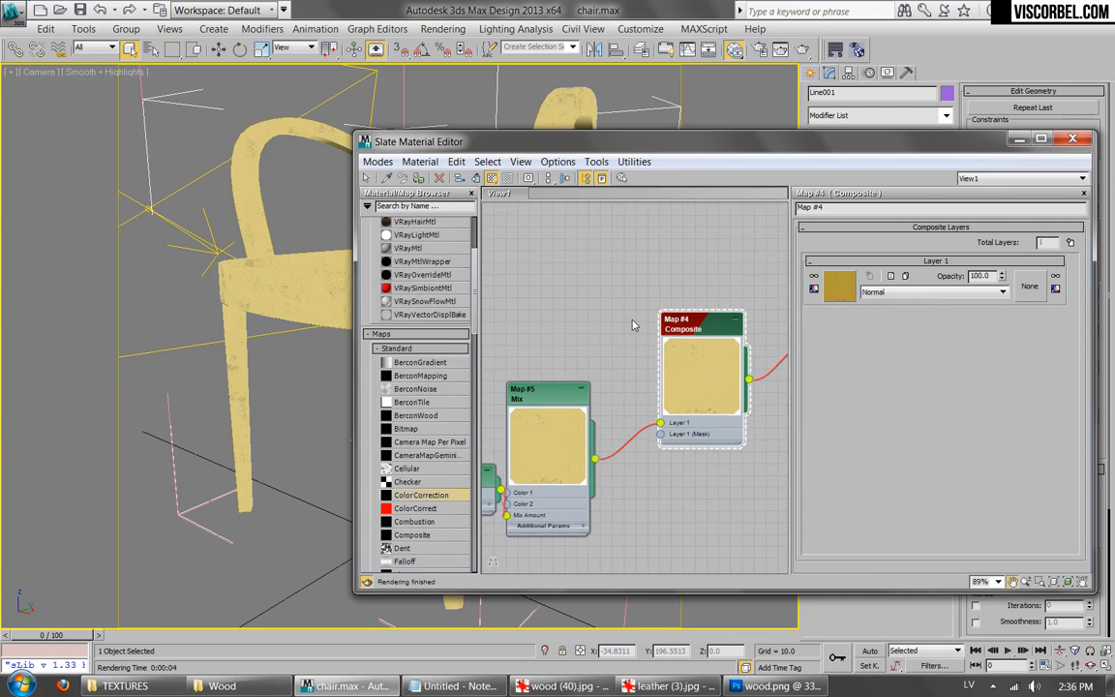
click(1070, 243)
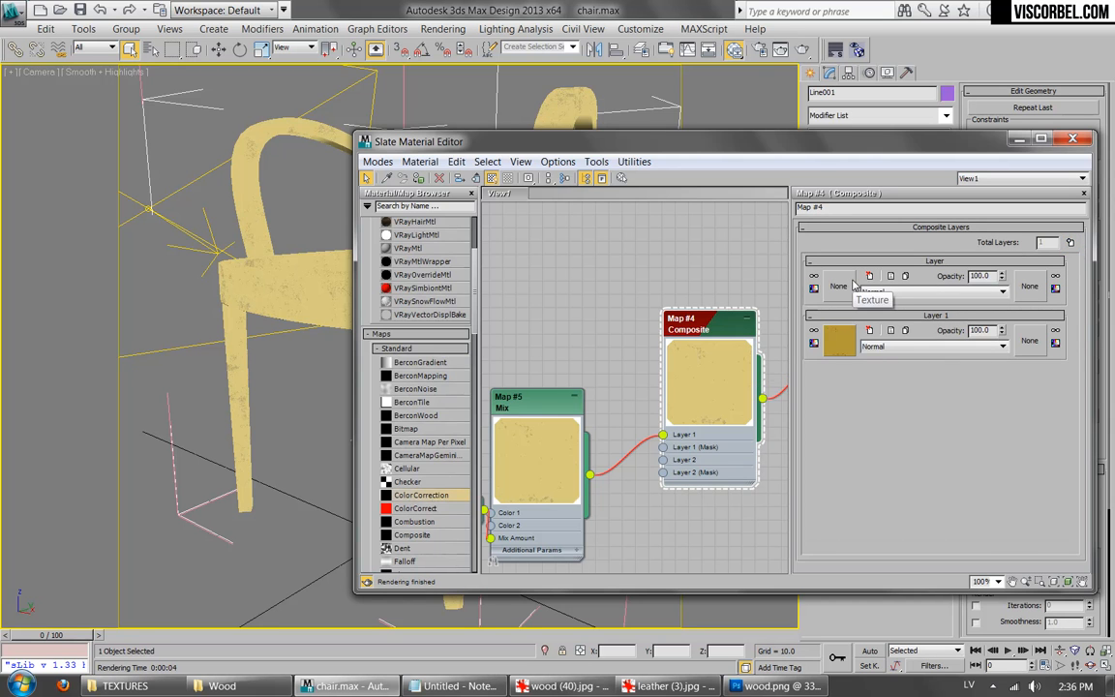
click(850, 285)
scroll(392, 439, down, 8)
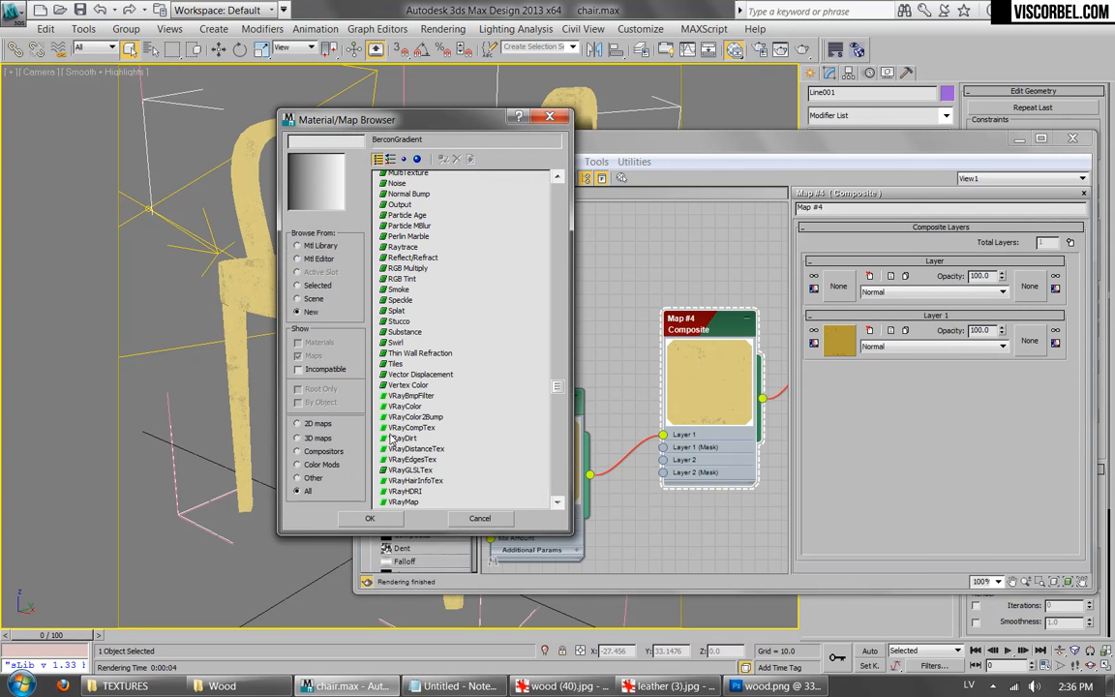
double_click(400, 407)
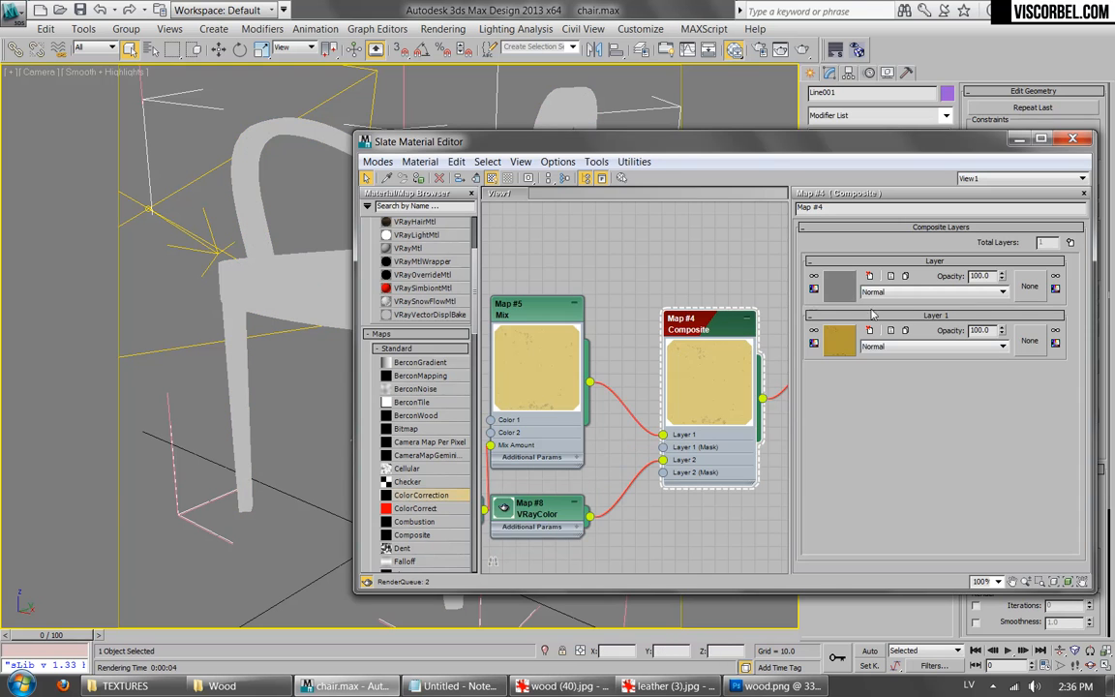
Step: Set the VRayColor map of the second layer to dark brown with RGB 13, 9, 7
click(840, 290)
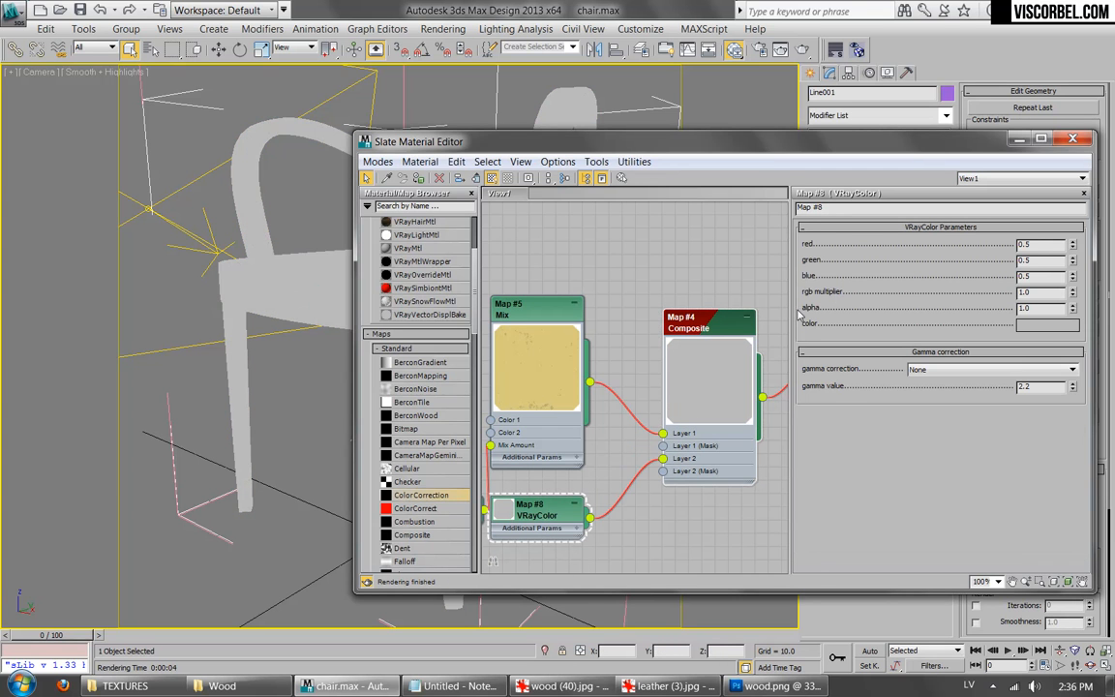
click(1047, 325)
mouse_move(538, 170)
mouse_down()
mouse_move(494, 157)
mouse_move(529, 156)
mouse_up()
click(481, 143)
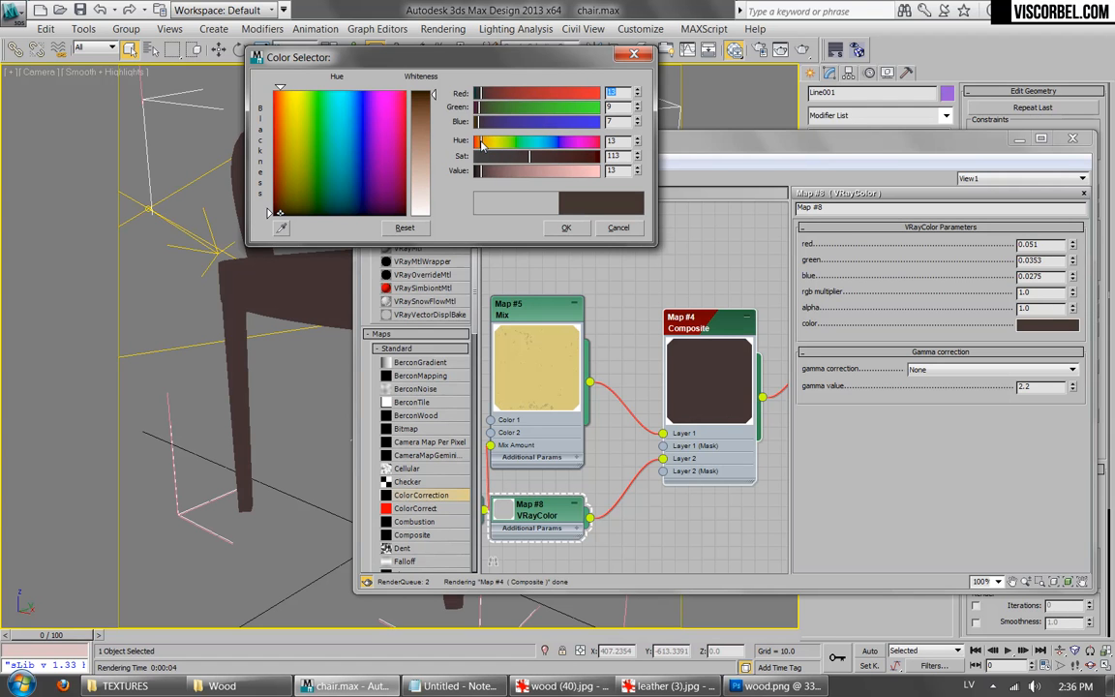
click(567, 228)
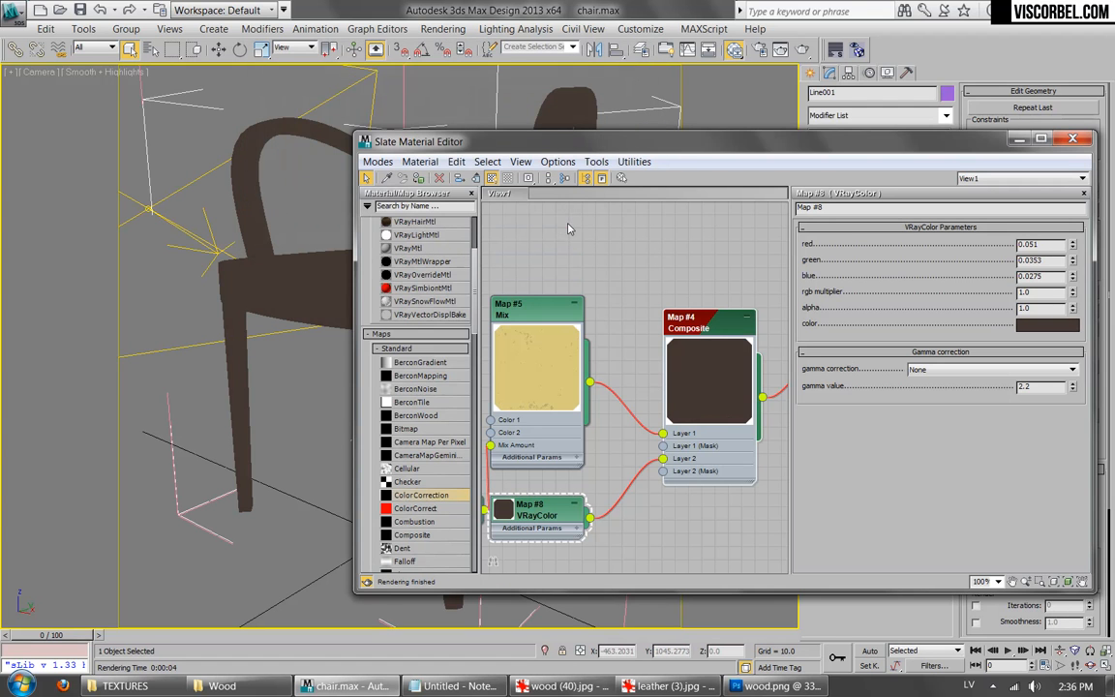
Step: Assign a VRayDirt map as the mask of the Composite map's Layer 2
click(709, 329)
click(1029, 285)
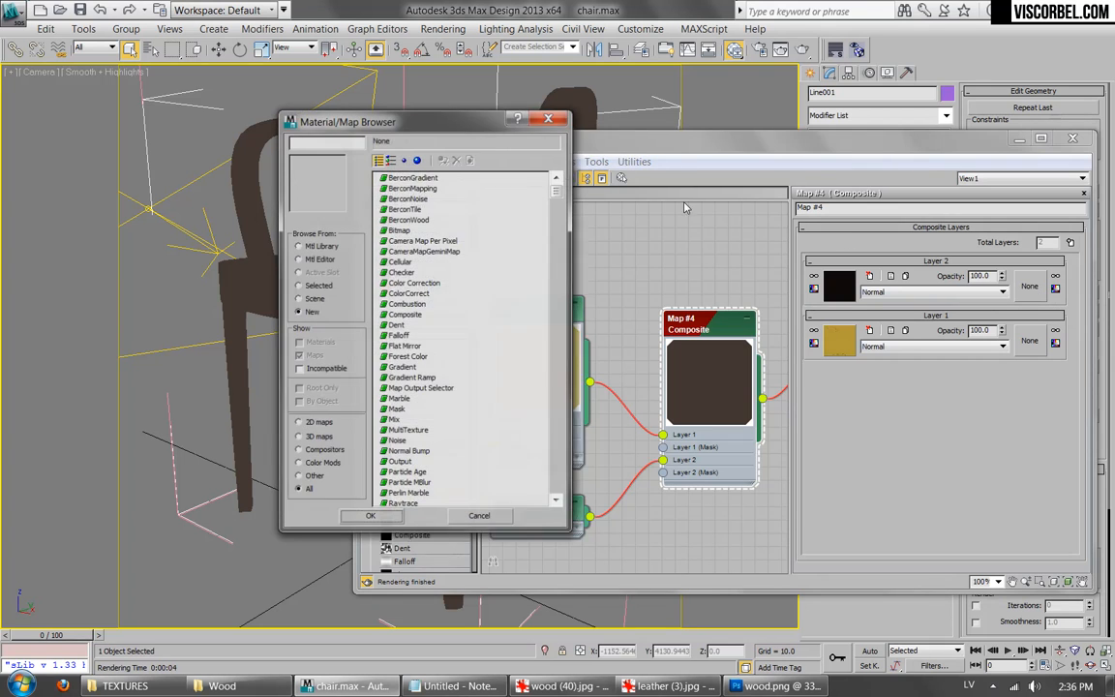
click(396, 441)
scroll(396, 407, down, 10)
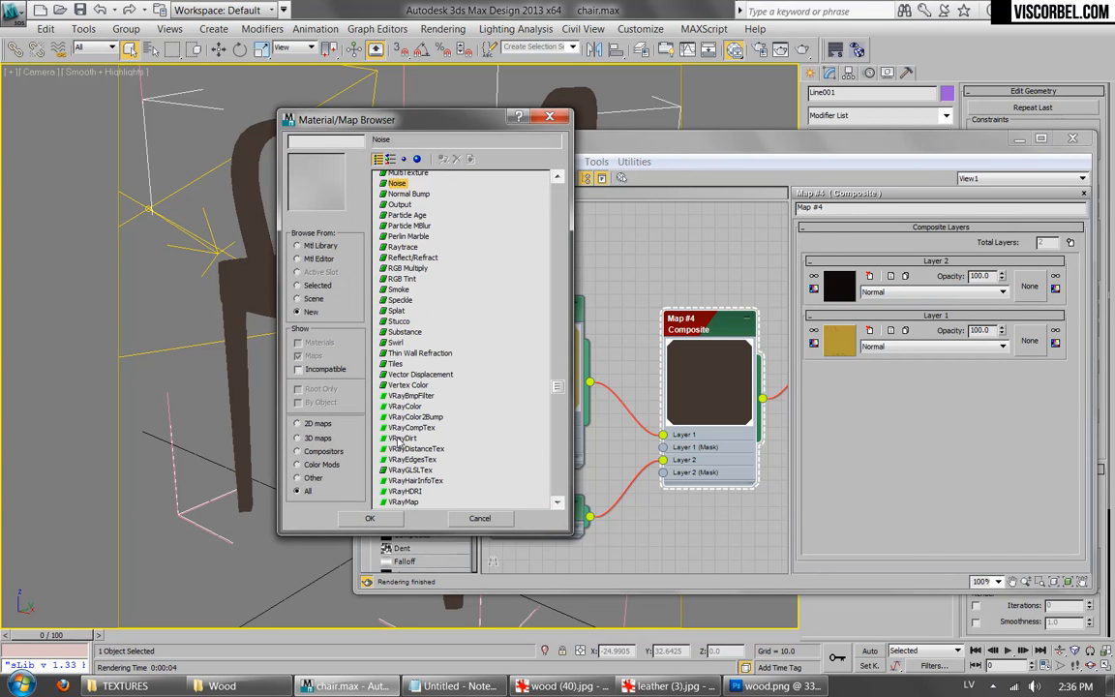
double_click(391, 365)
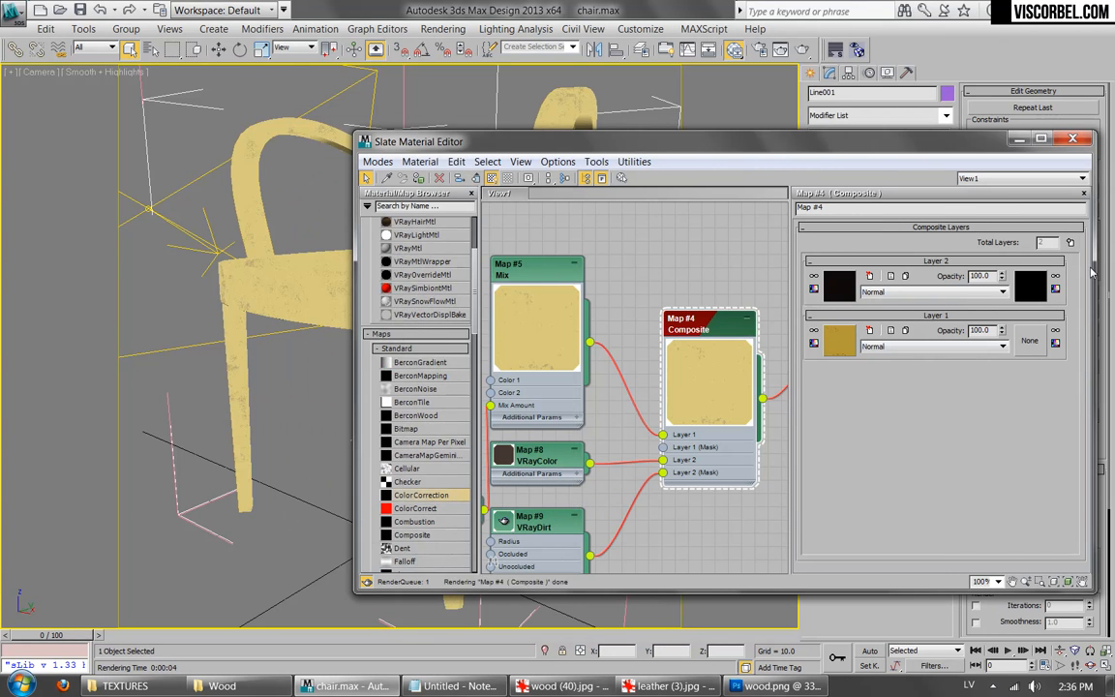
Step: Swap the VRayDirt map's occluded and unoccluded colors and check the result with a map preview render
click(1040, 292)
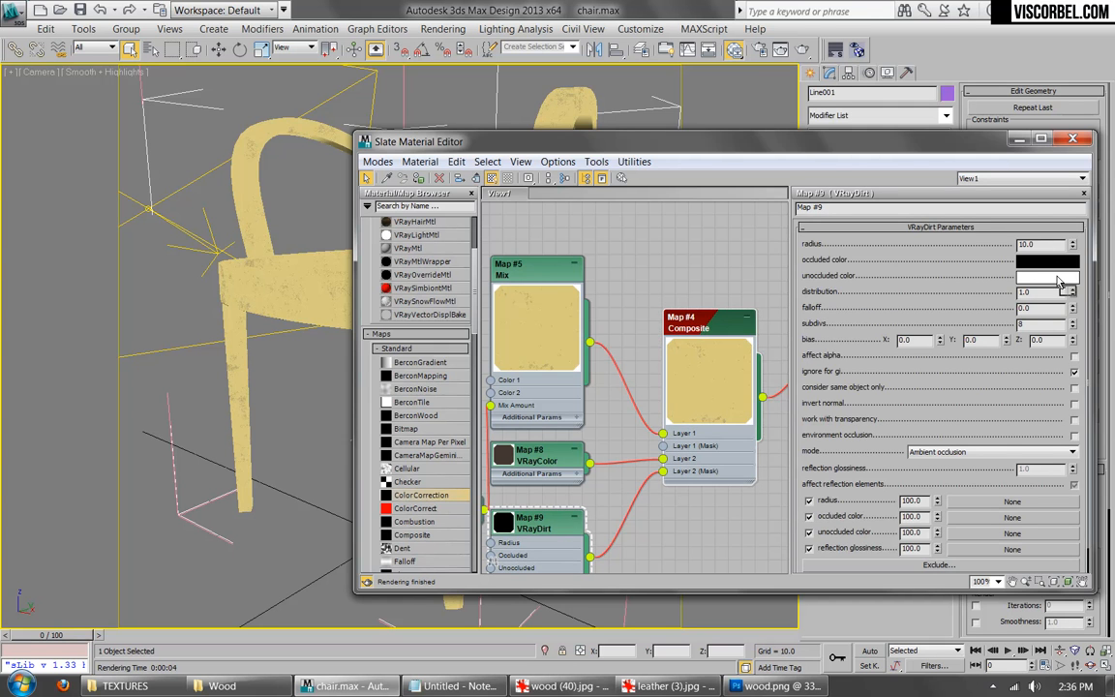
drag(1059, 282, 1047, 261)
click(684, 373)
click(858, 50)
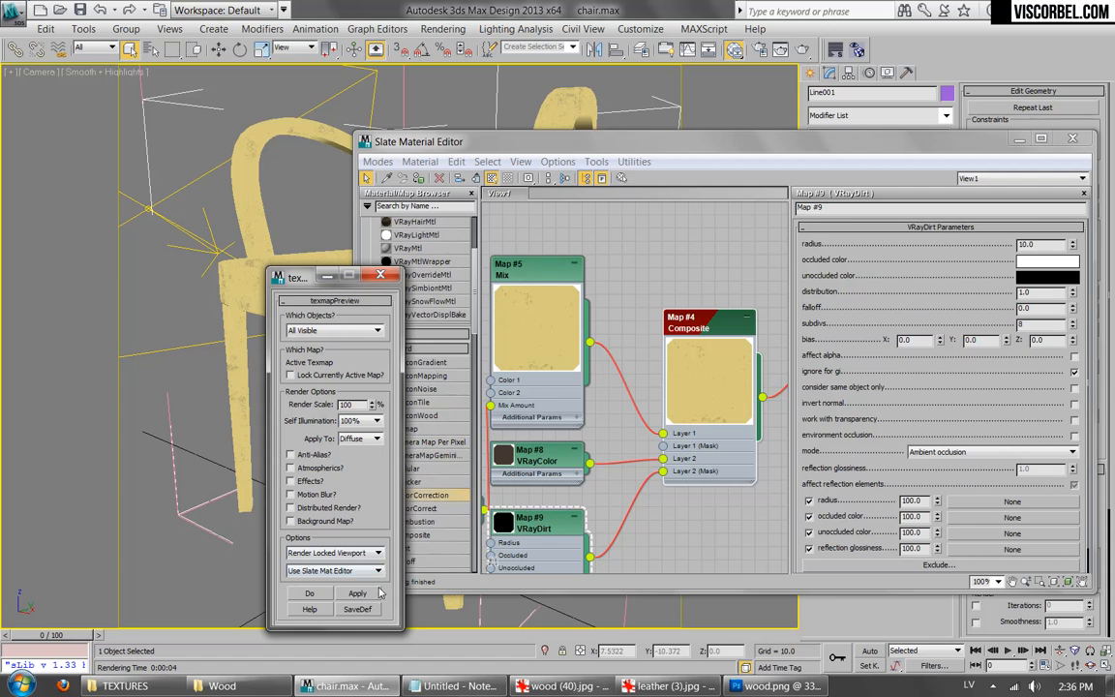
click(309, 592)
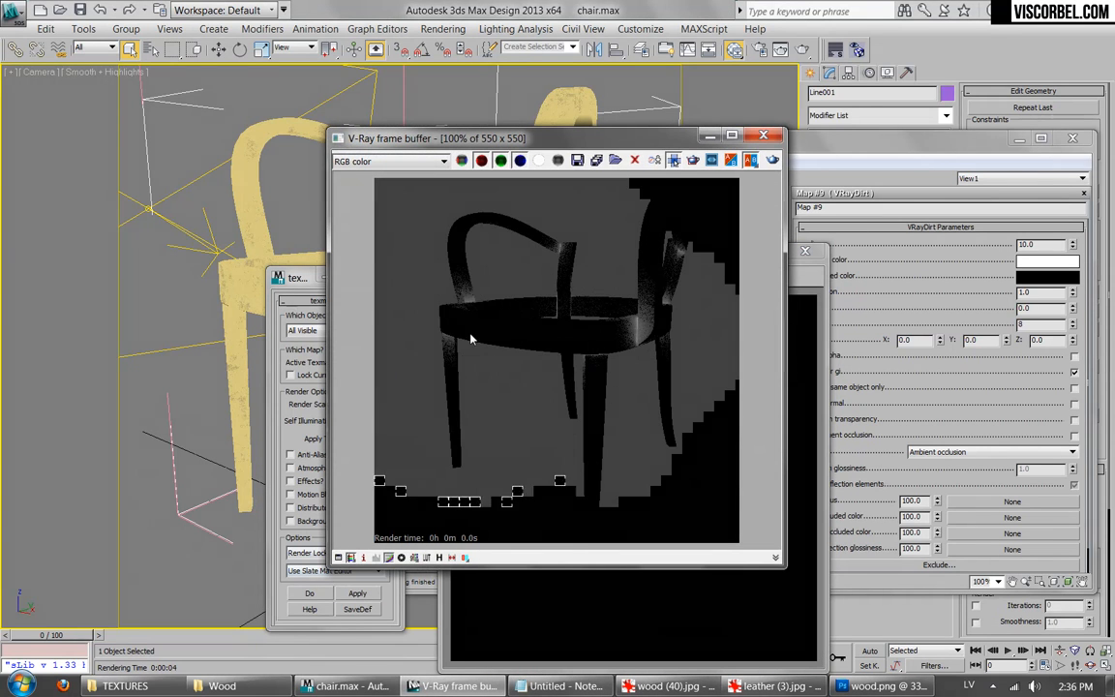
click(803, 252)
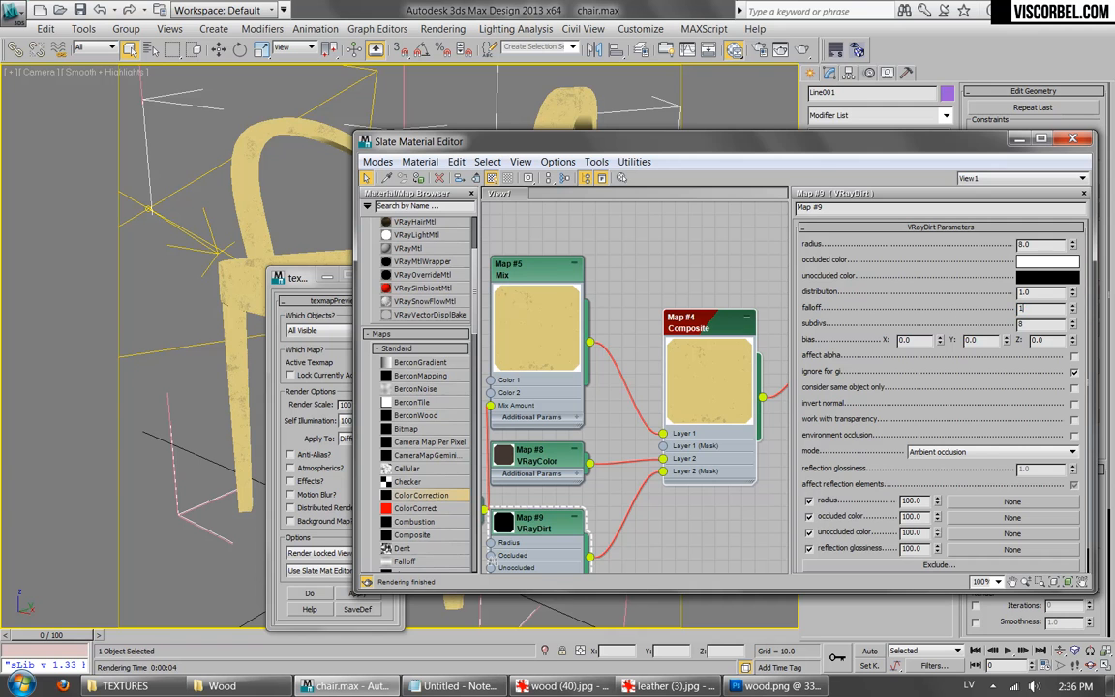
Step: Set the VRayDirt falloff to 1 and try radius 8, settling on radius 12 while previewing the map in renders
key(shift+q)
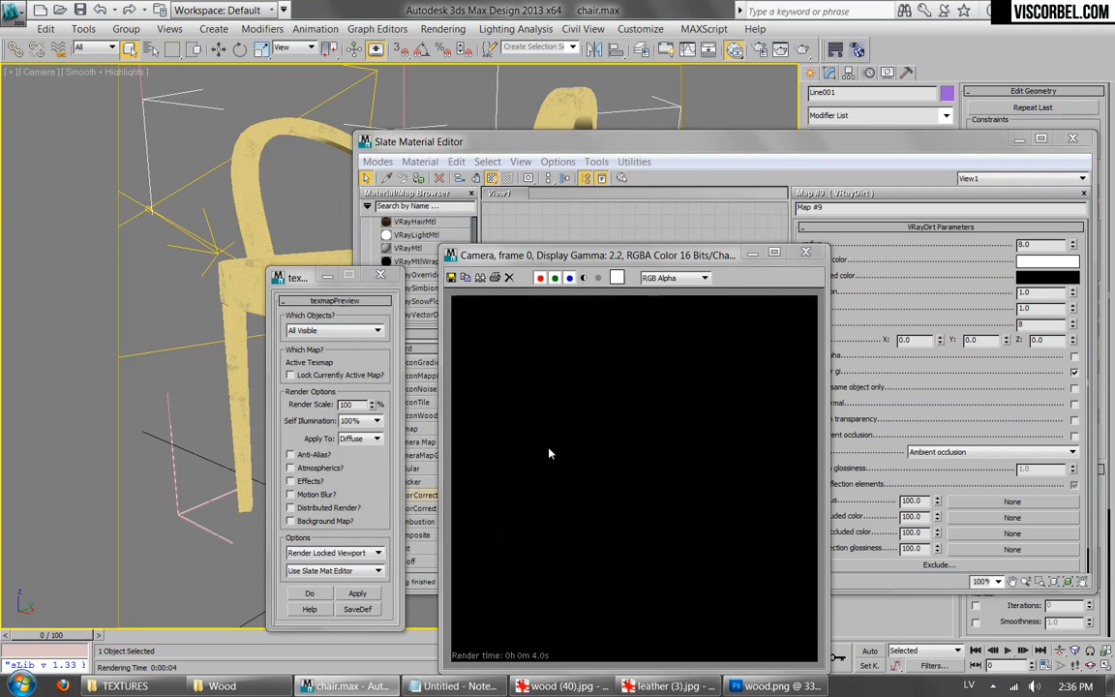
click(805, 251)
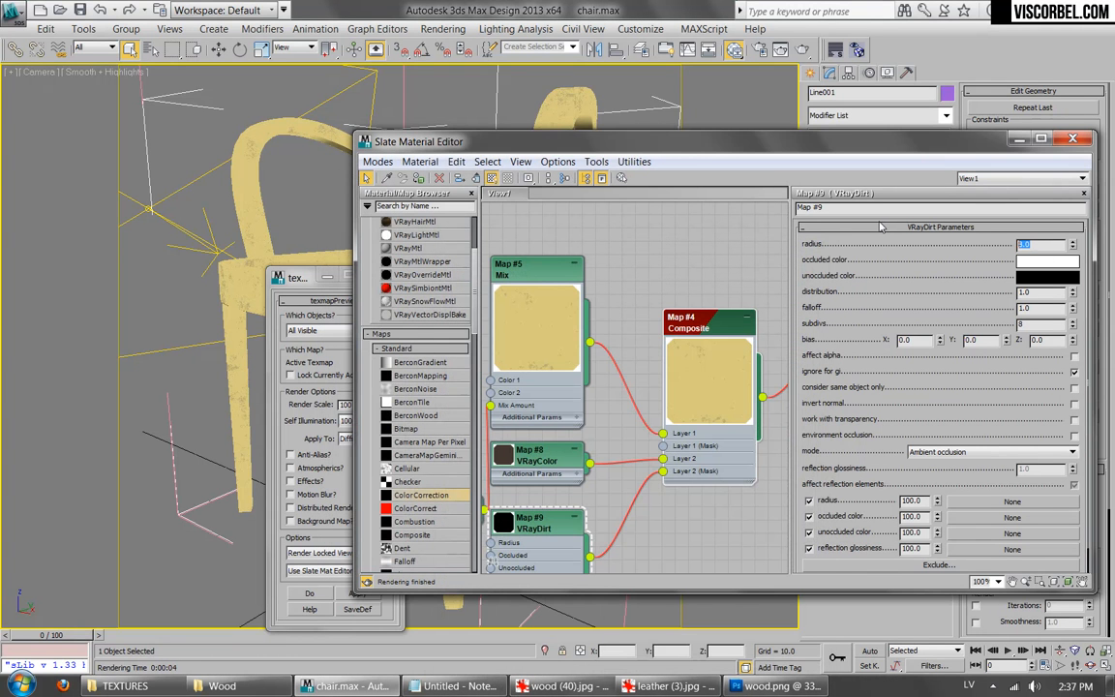
click(348, 594)
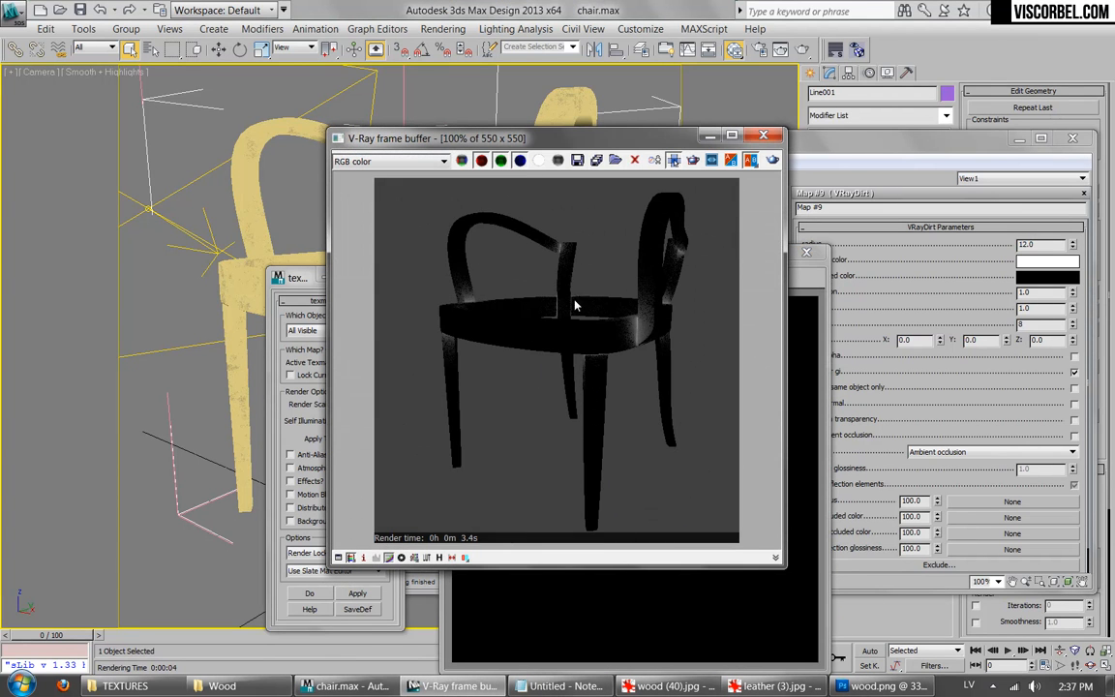
click(803, 251)
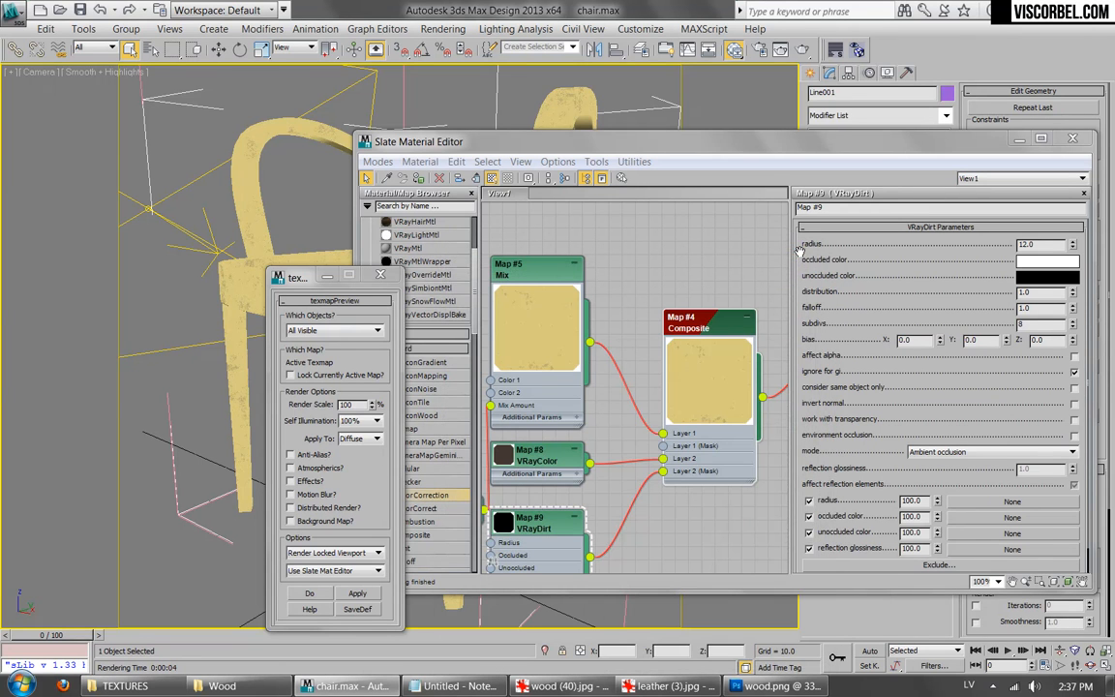
Step: Assign the bitmap dirt (18).png to the VRayDirt map's radius slot
drag(897, 414, 884, 322)
click(1011, 475)
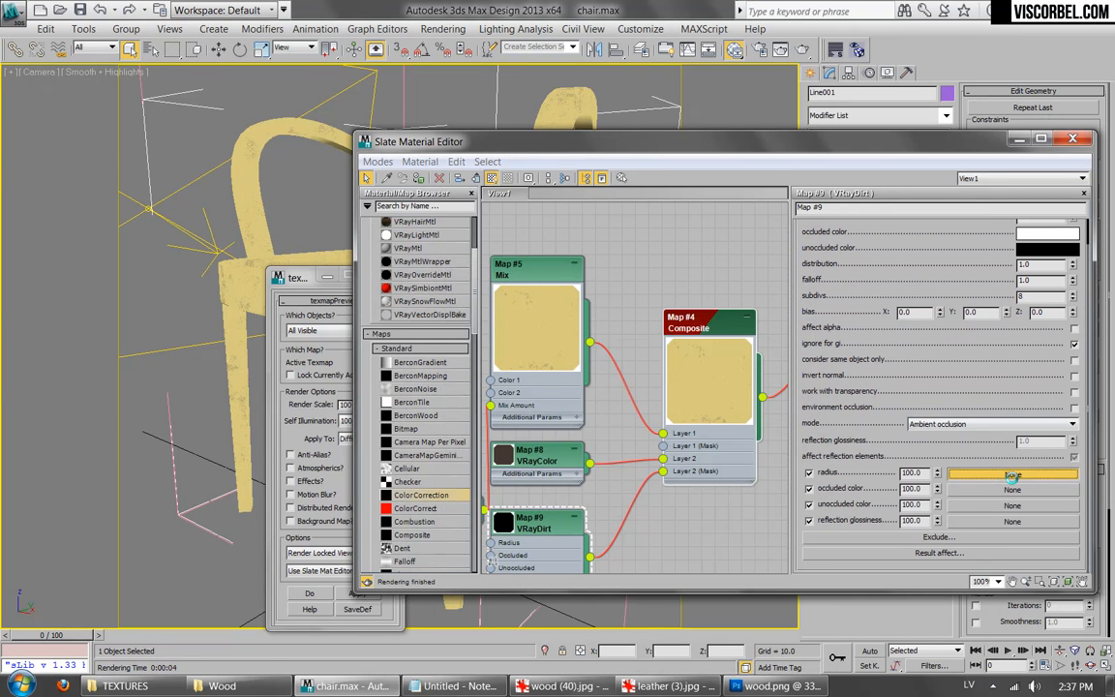
double_click(401, 230)
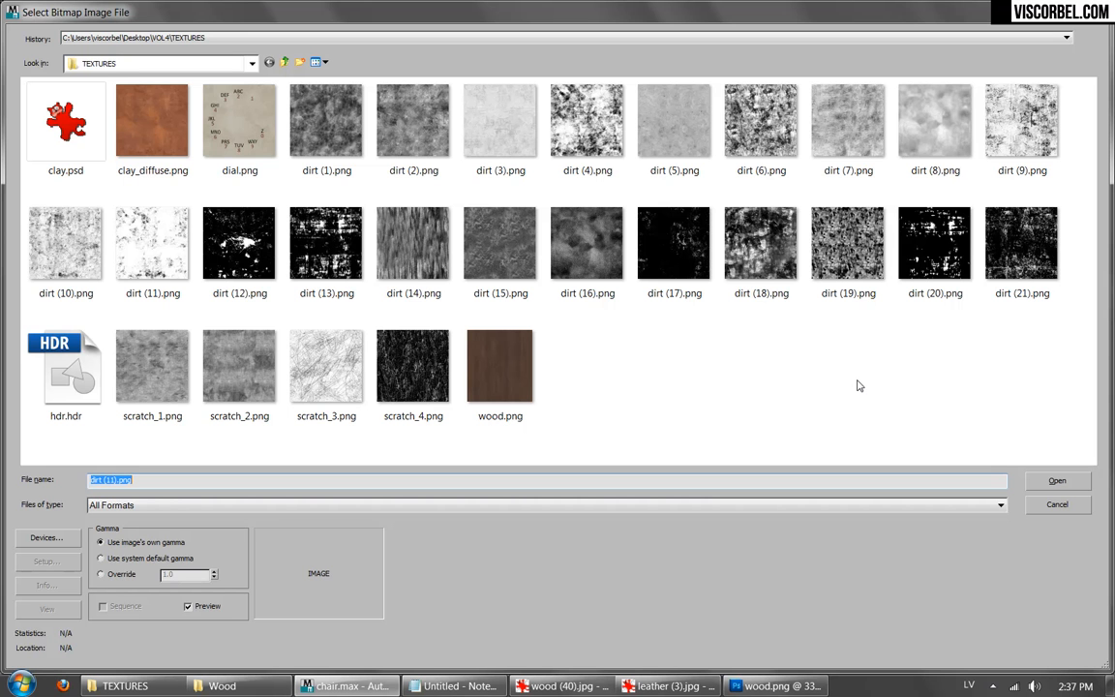
double_click(764, 273)
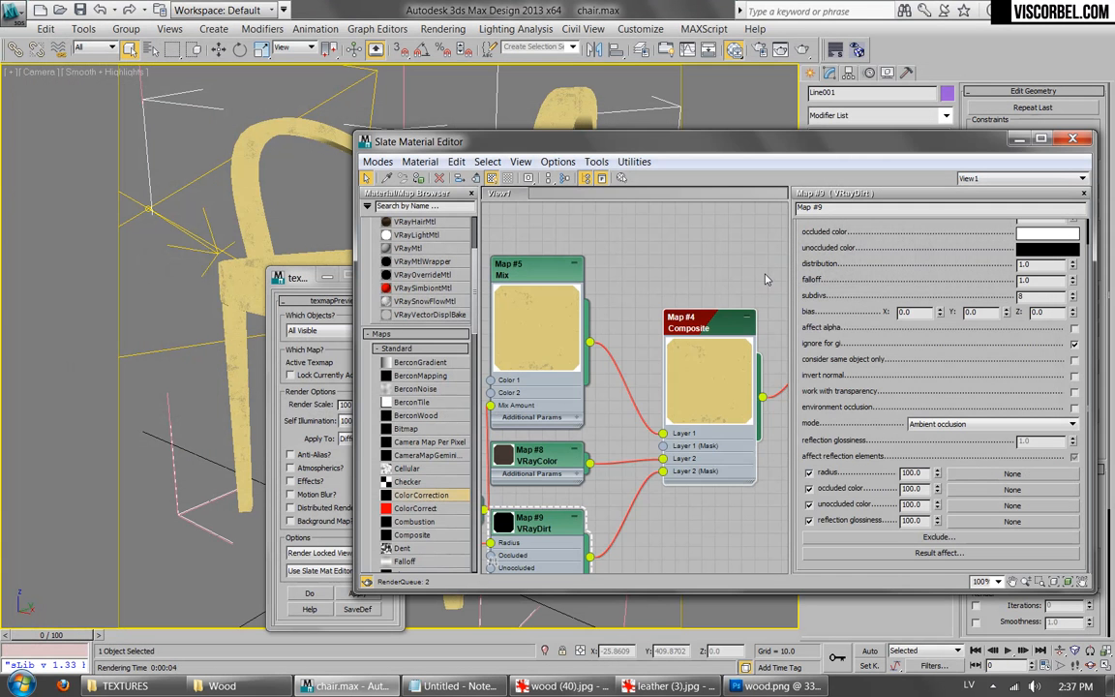
Step: Expand the dirt (18).png bitmap node below the others and show its texture on the chair in the viewport
middle_drag(638, 248, 684, 240)
middle_drag(634, 456, 792, 286)
middle_drag(634, 321, 634, 347)
drag(559, 385, 560, 474)
click(535, 476)
right_click(561, 513)
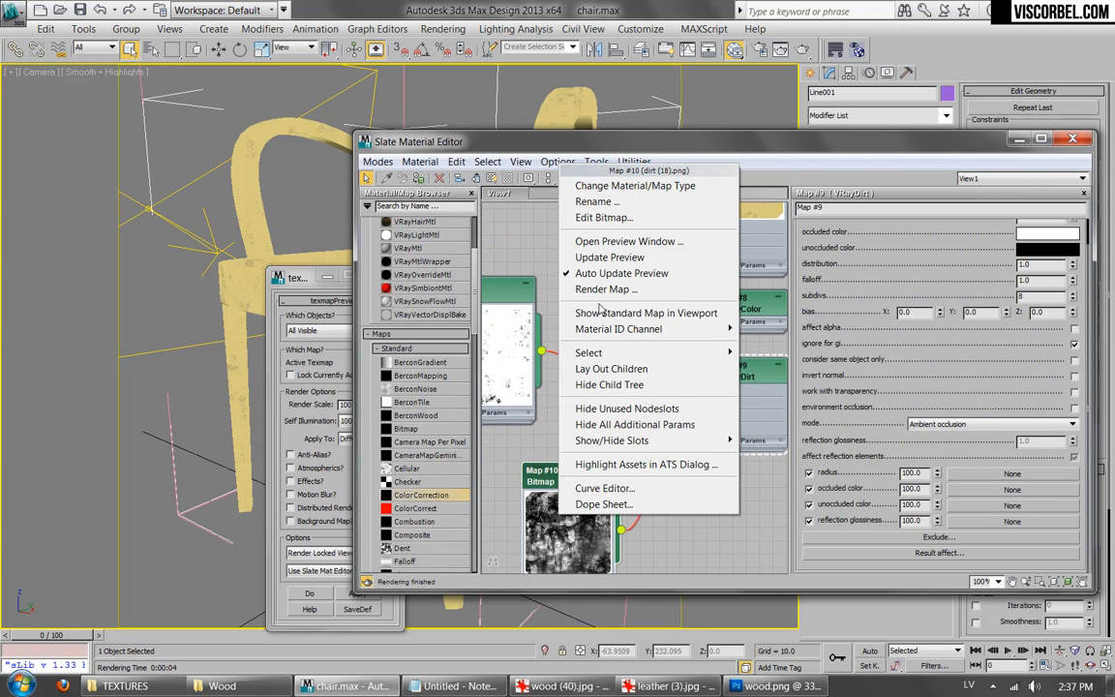
click(634, 312)
click(634, 322)
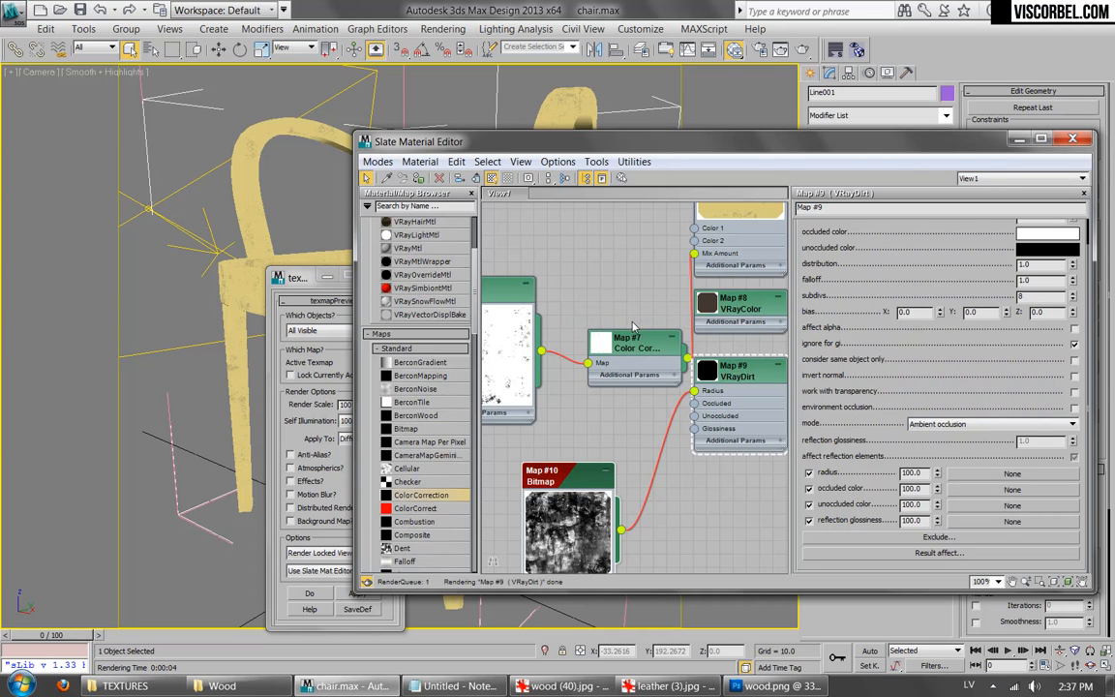
right_click(554, 480)
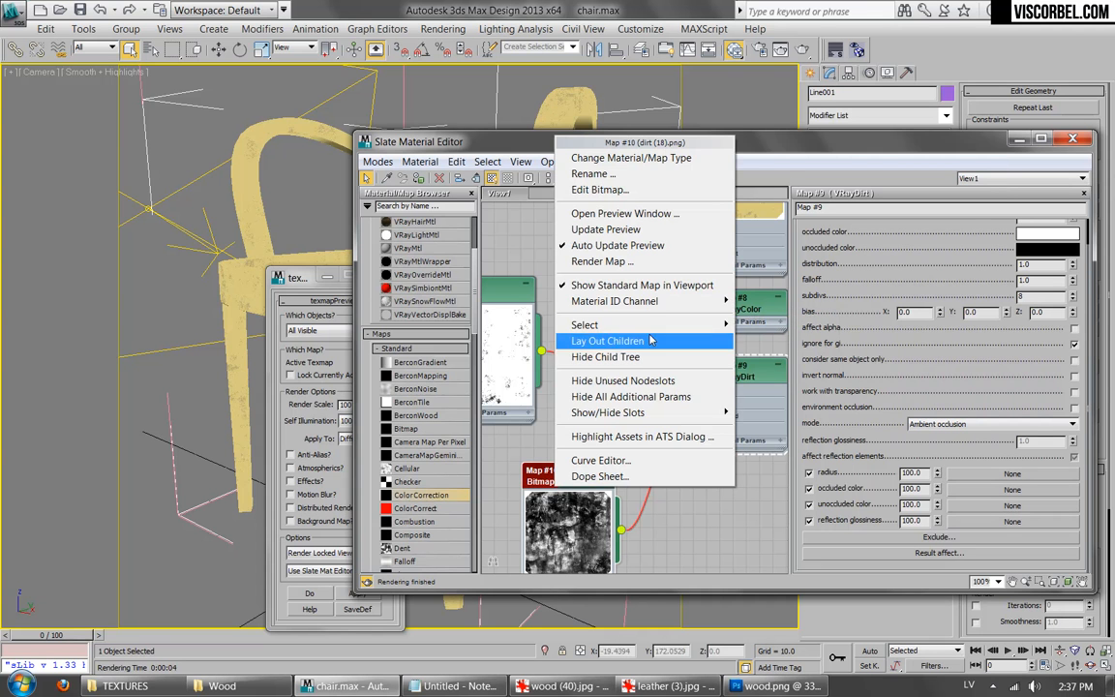
click(662, 284)
click(707, 337)
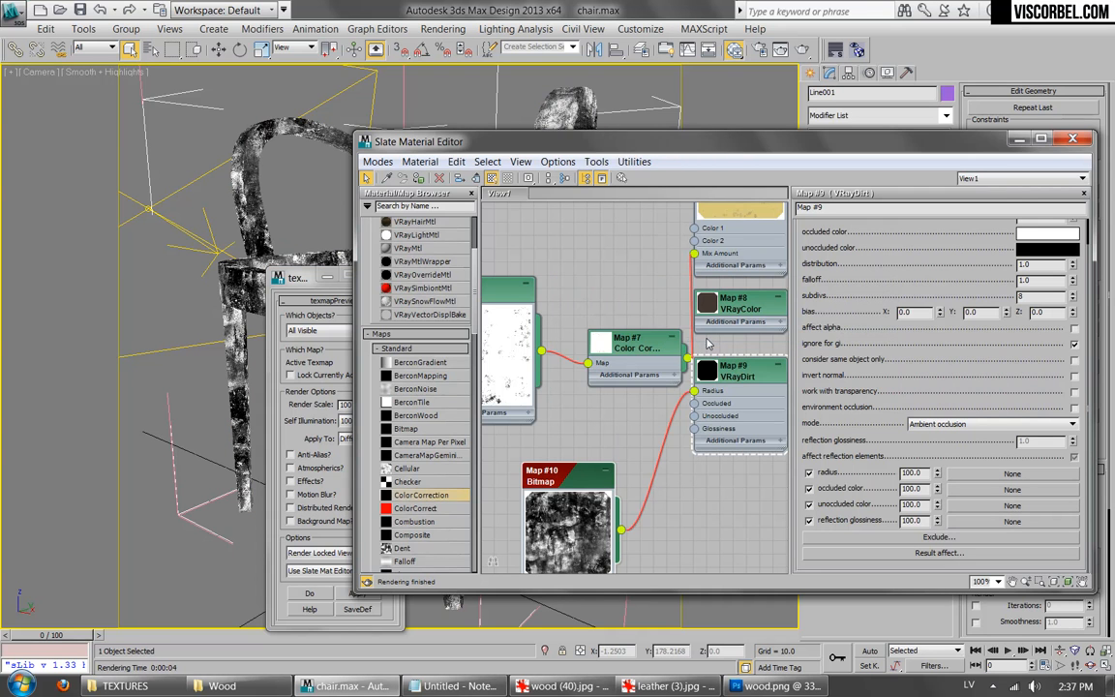
Step: Open the Composite map and render a map preview to check how the dirt layer blends, closing the render after
drag(575, 148, 493, 147)
middle_drag(583, 381, 473, 461)
scroll(473, 461, down, 2)
middle_drag(609, 340, 549, 380)
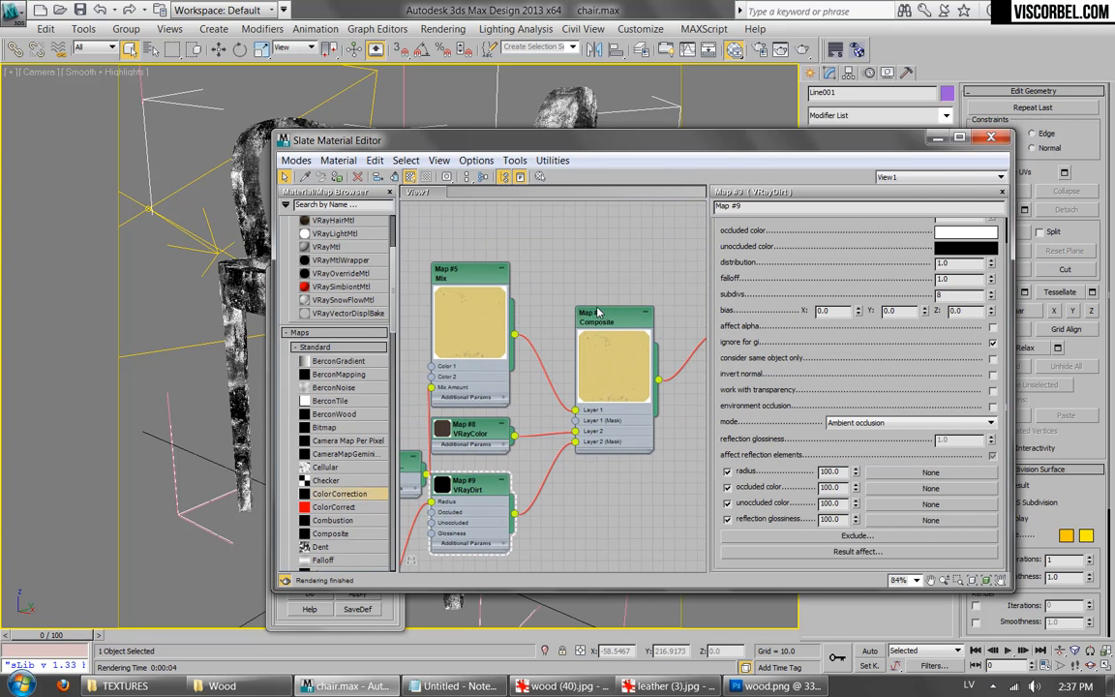
double_click(610, 325)
click(370, 596)
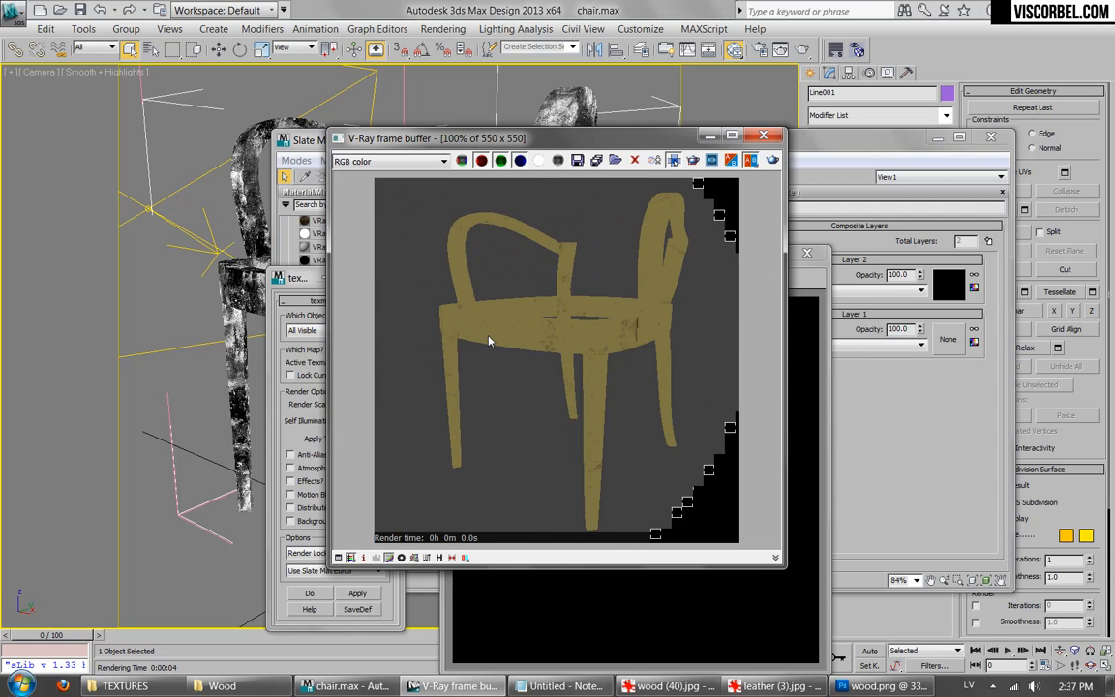
click(807, 253)
Step: Copy the Layer 2 mask's VRayDirt map into its own unoccluded color slot and render the camera view to check it
middle_drag(528, 462, 605, 422)
drag(559, 459, 558, 494)
scroll(598, 476, down, 1)
middle_drag(606, 472, 610, 404)
right_click(951, 287)
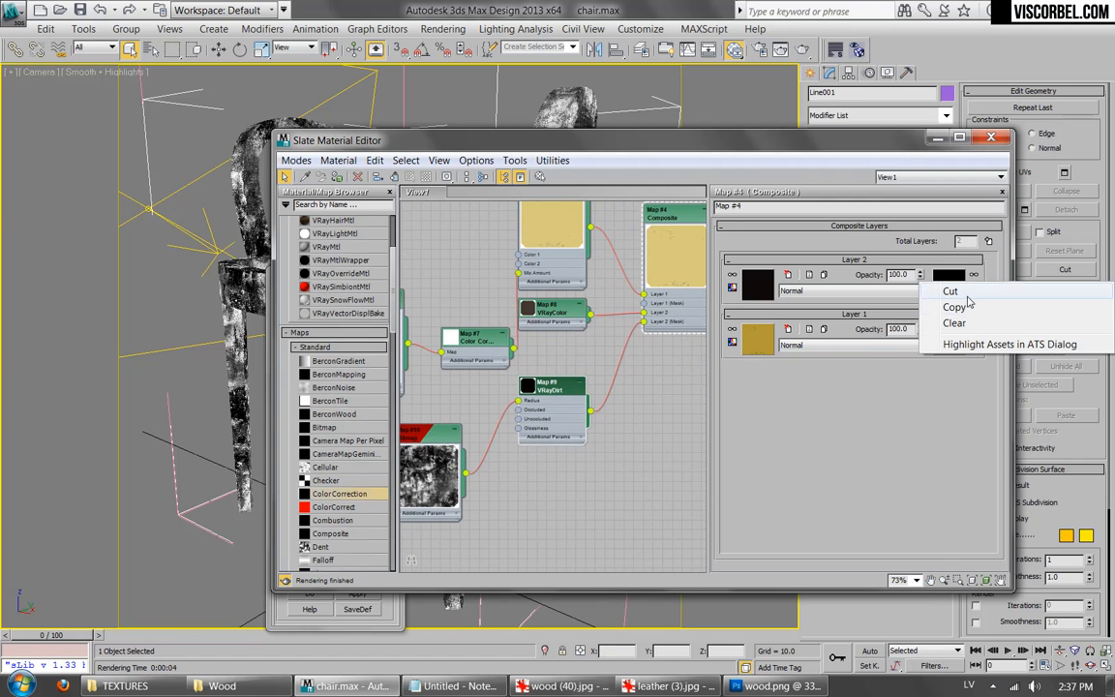
click(947, 291)
right_click(900, 532)
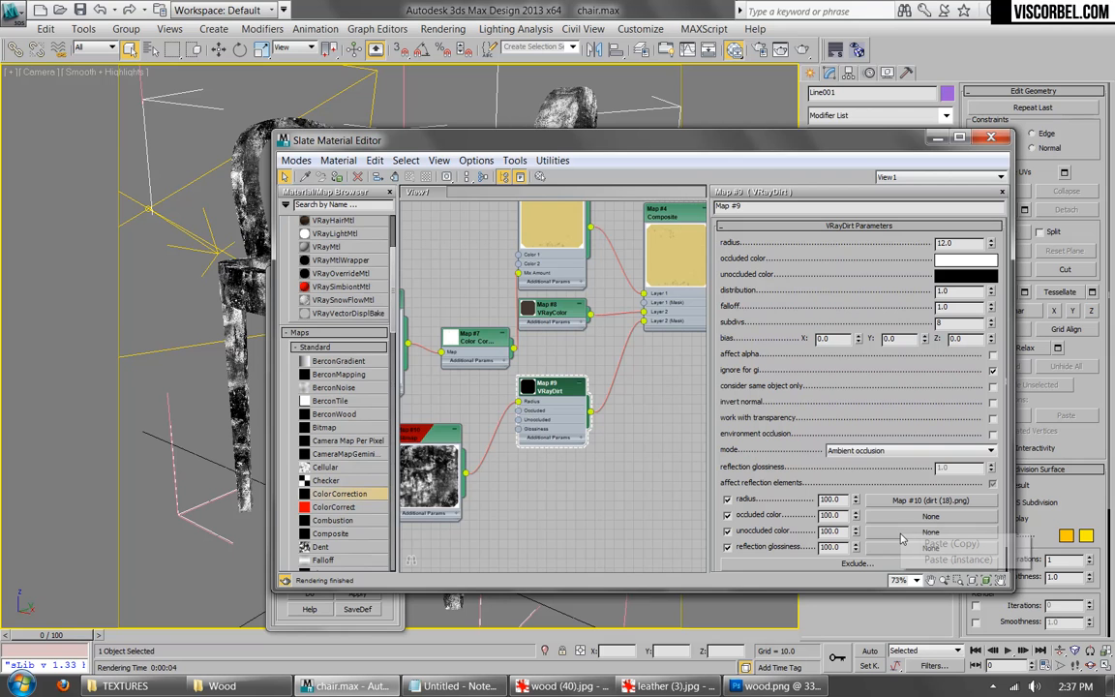
click(944, 474)
middle_drag(588, 399, 692, 472)
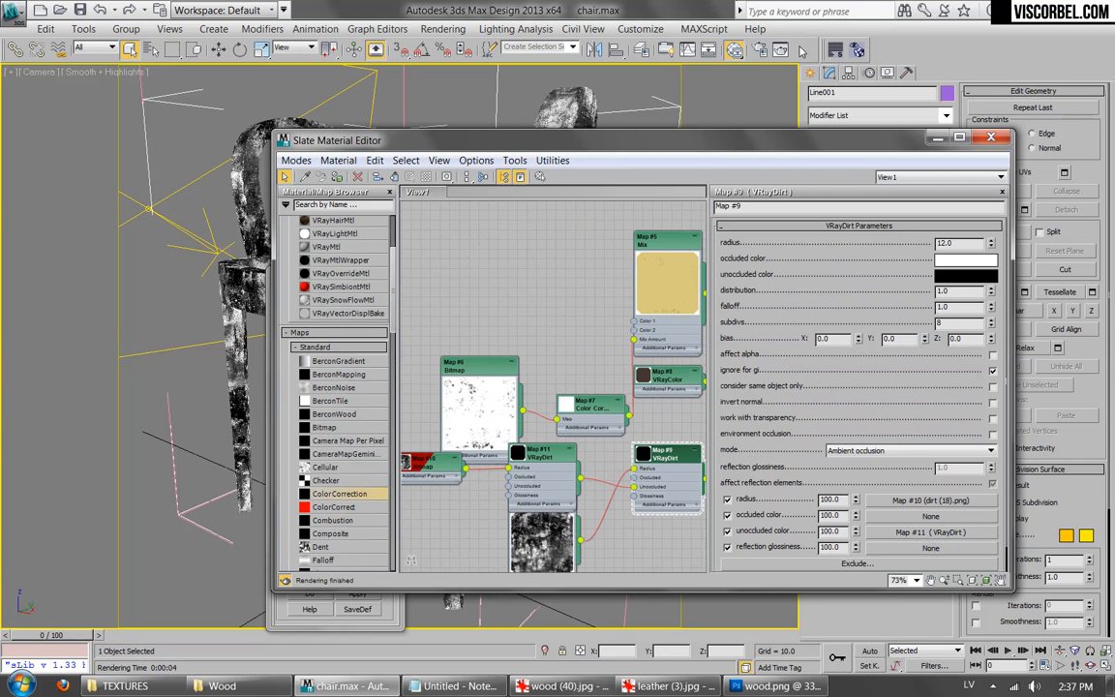
key(shift+q)
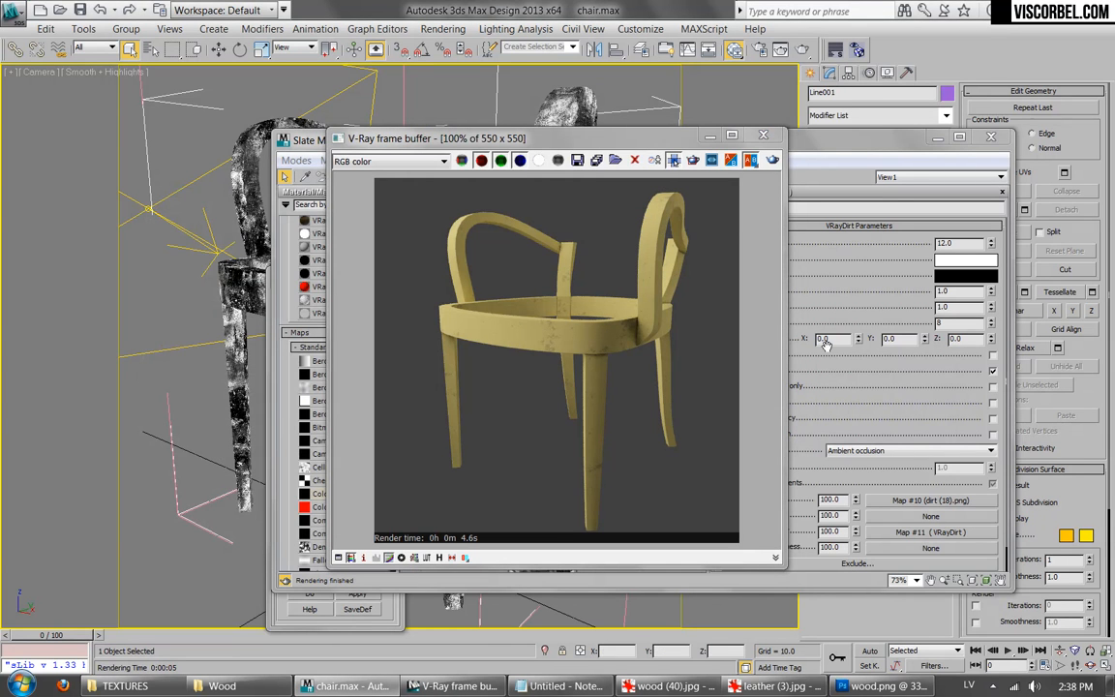
click(772, 135)
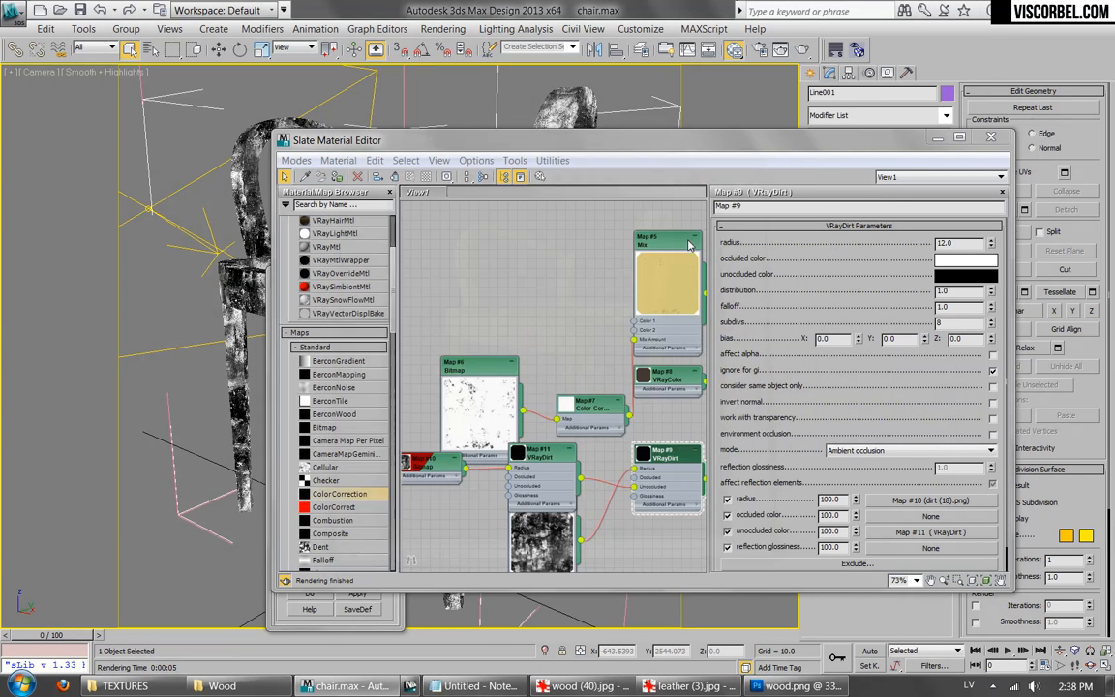
Step: Lay out the child nodes of the chair's VRayMtl material
scroll(558, 330, down, 2)
middle_drag(558, 330, 501, 332)
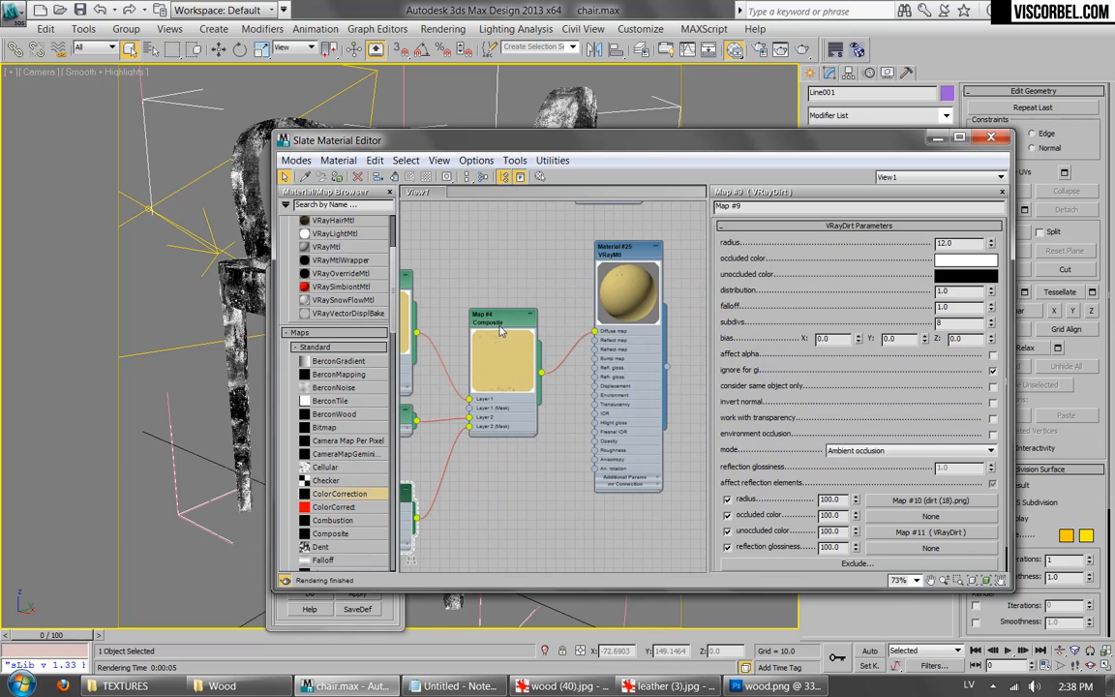
right_click(626, 266)
click(668, 490)
scroll(533, 341, down, 2)
scroll(533, 342, down, 2)
scroll(512, 348, up, 4)
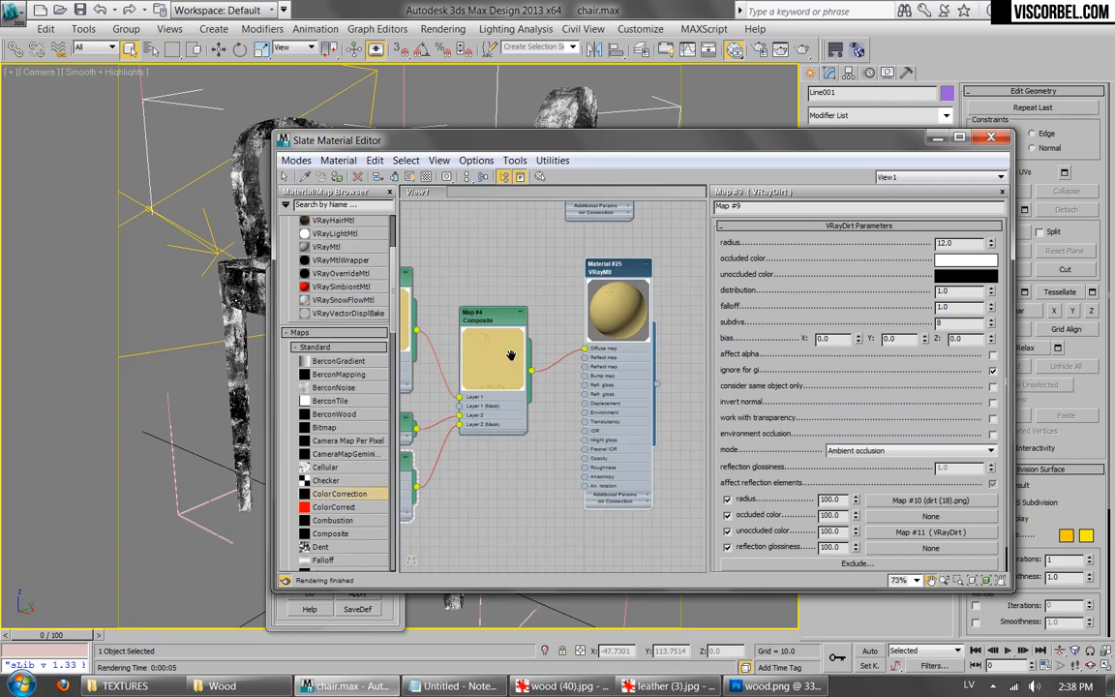
Step: Assign the bitmap dirt (3).png to the VRayMtl material's Reflect slot
double_click(613, 268)
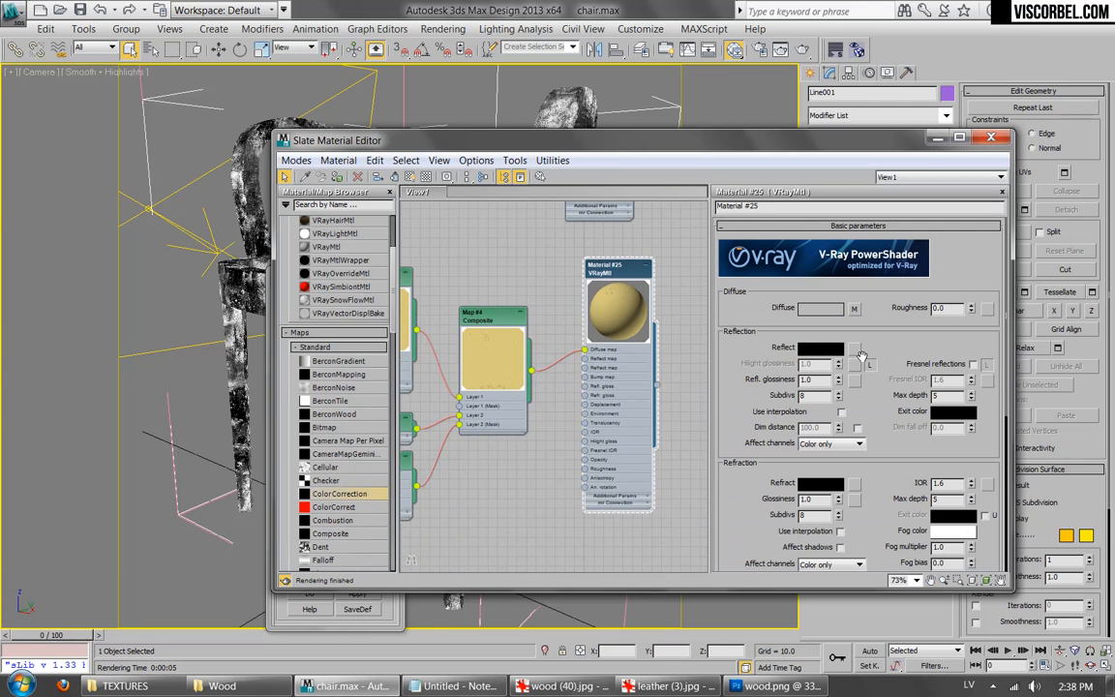
click(857, 351)
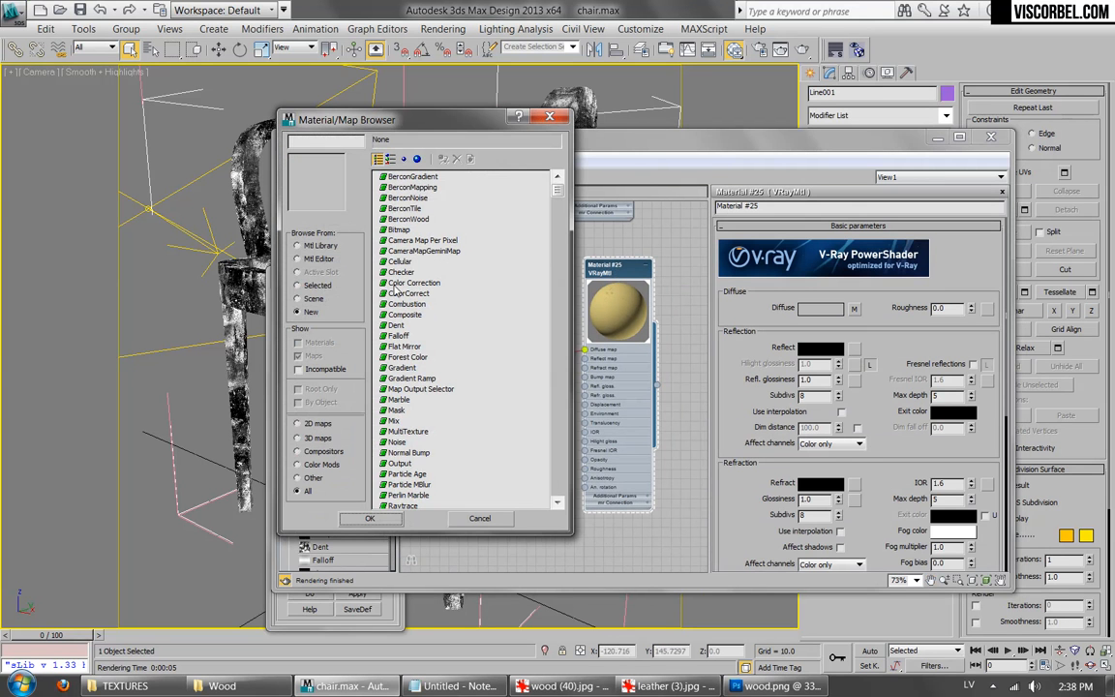
double_click(394, 231)
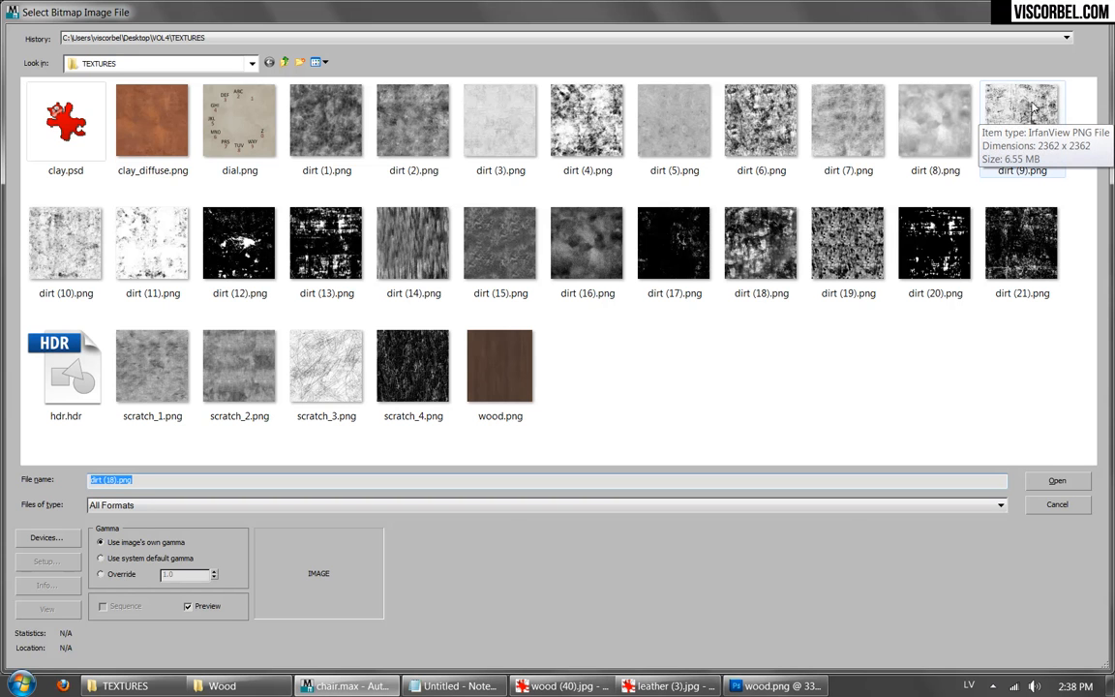
double_click(500, 128)
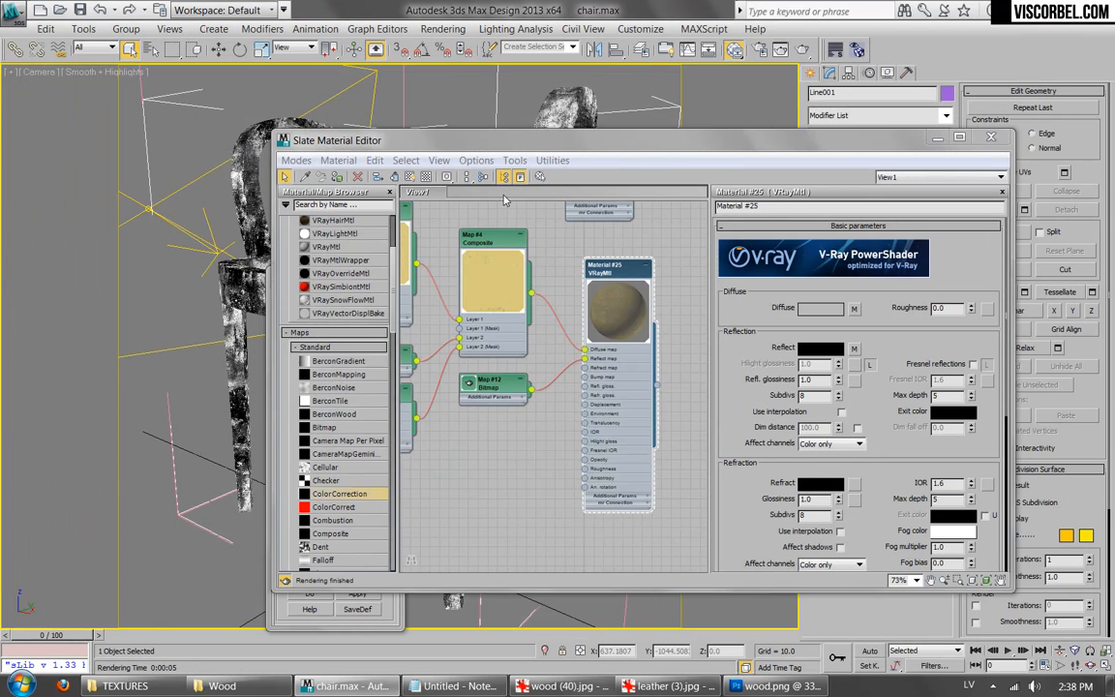
Step: Enlarge the reflection bitmap's node preview and show the dirt (3).png texture on the chair in the viewport
middle_drag(587, 353, 542, 358)
scroll(542, 359, up, 2)
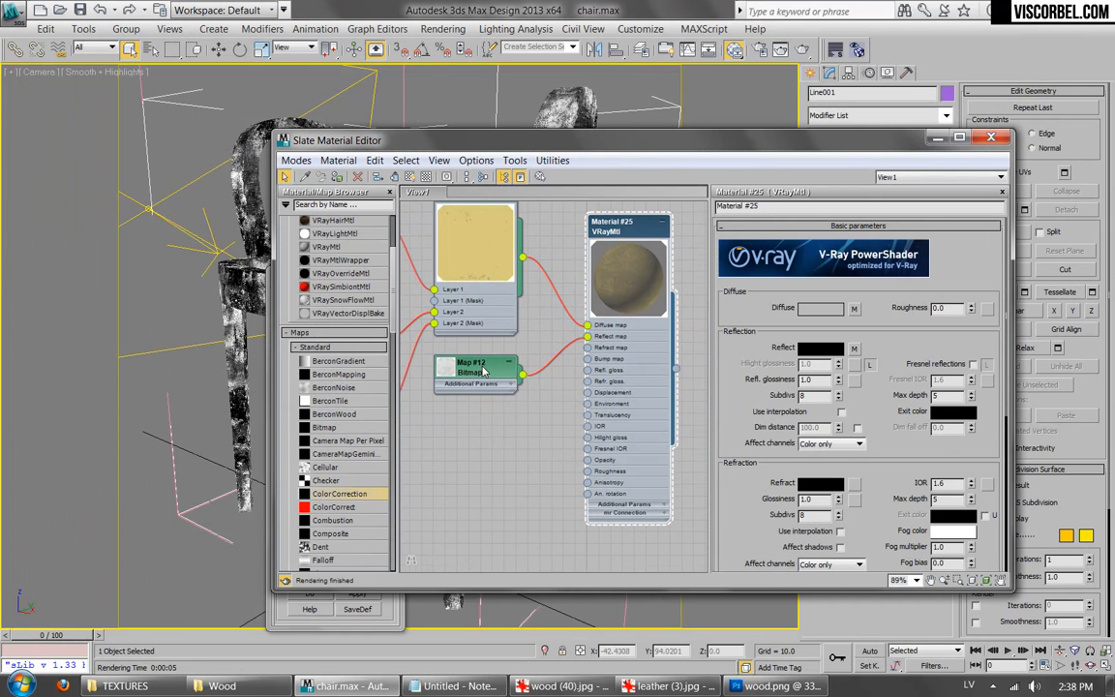
double_click(441, 369)
right_click(481, 373)
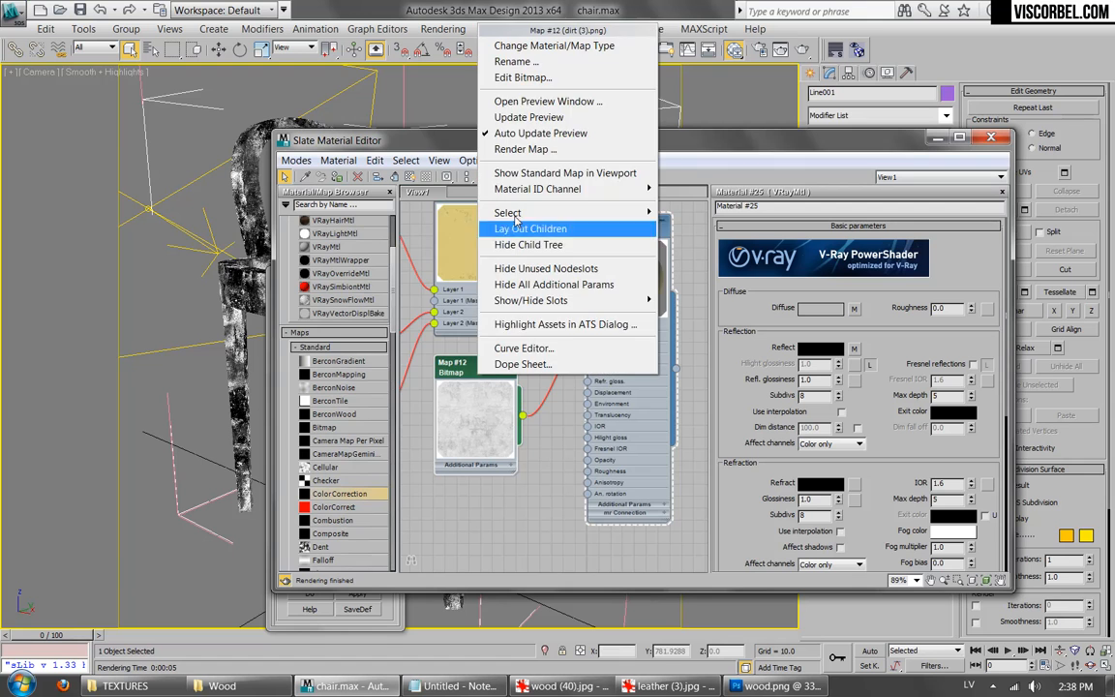
click(523, 174)
drag(526, 145, 496, 125)
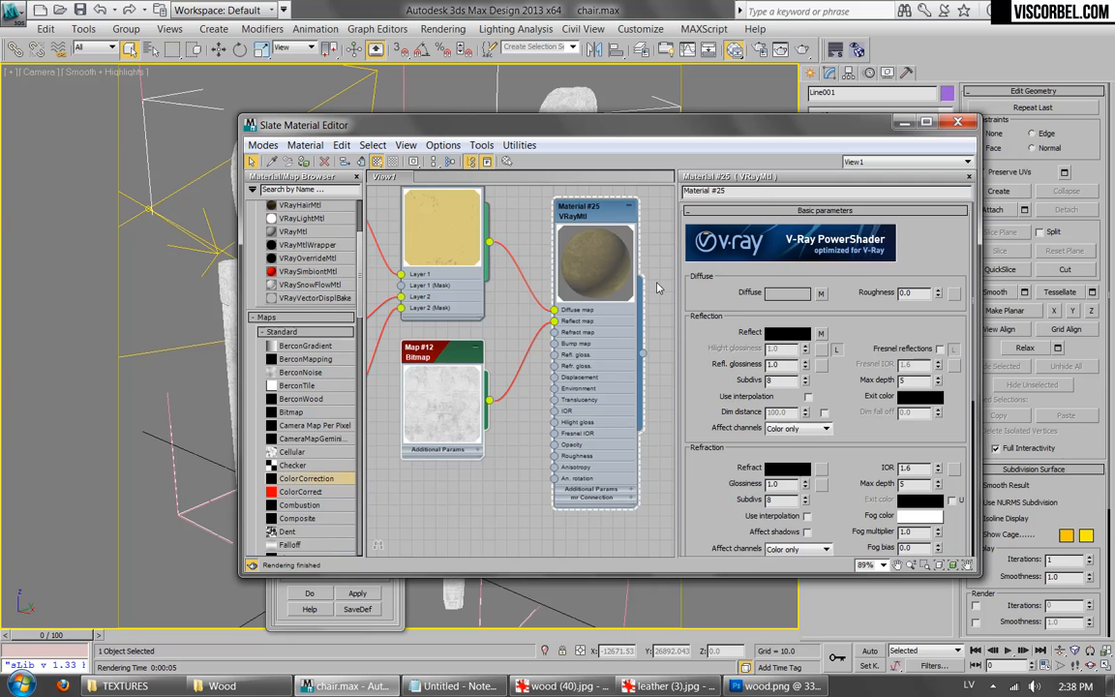
Step: Enable Fresnel reflections on the material with a Fresnel IOR of 4 and set the reflection glossiness to 0.75
click(939, 349)
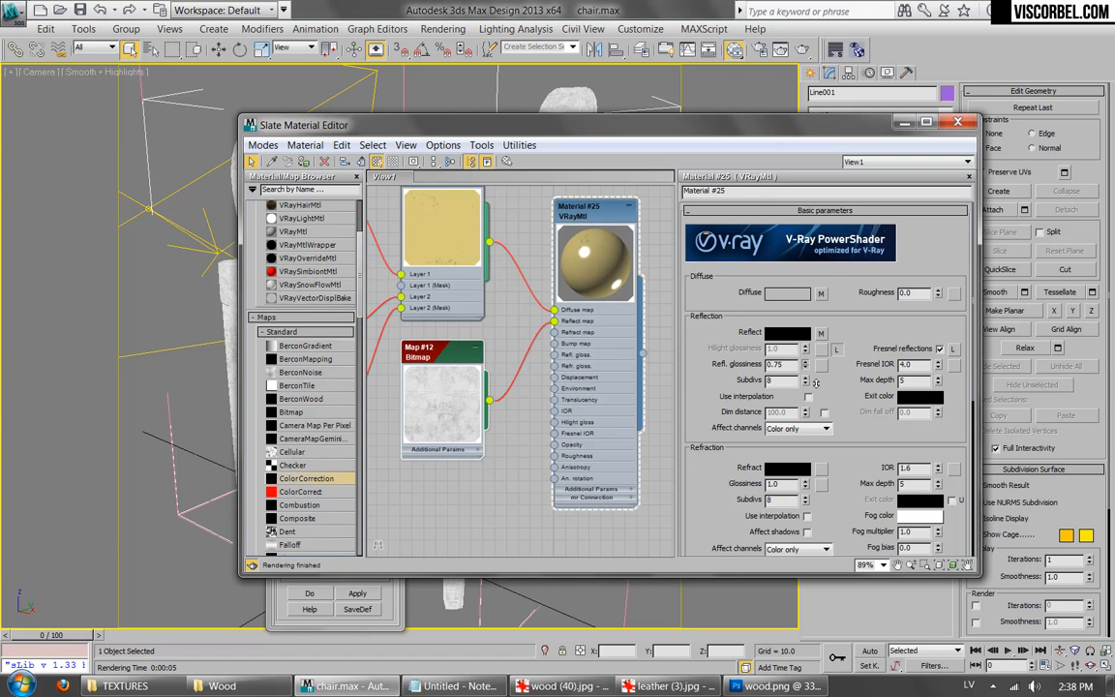
Step: Reveal the VRayMtl material's map amounts and stop showing the dirt (3).png texture on the chair in the viewport
scroll(815, 380, down, 5)
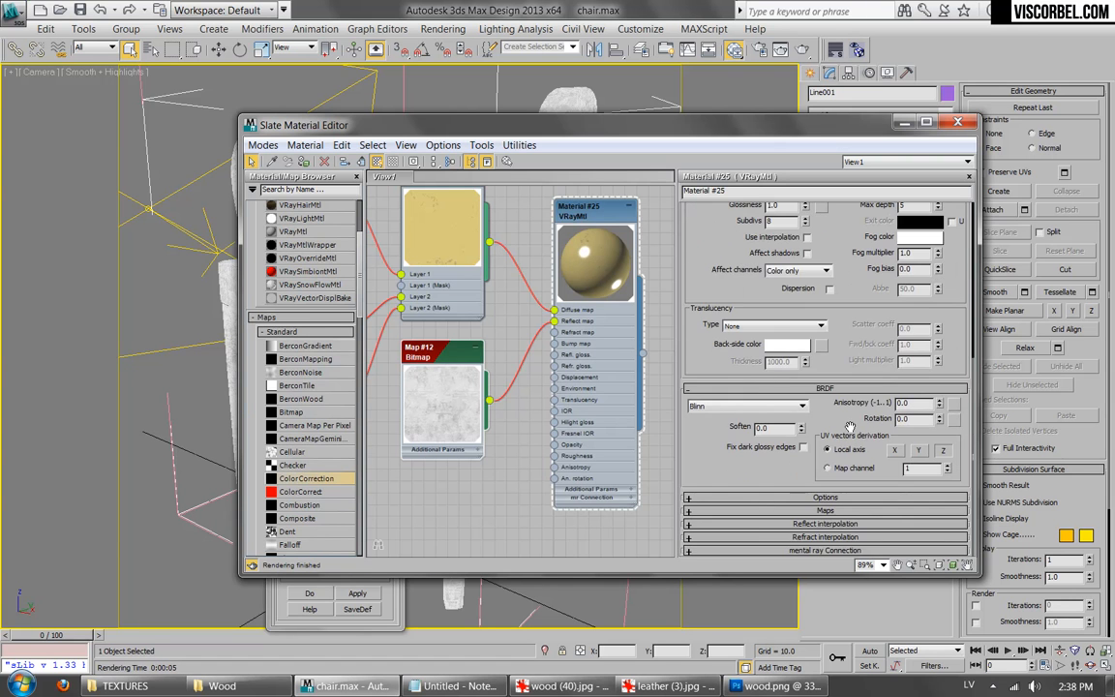
click(786, 511)
right_click(613, 246)
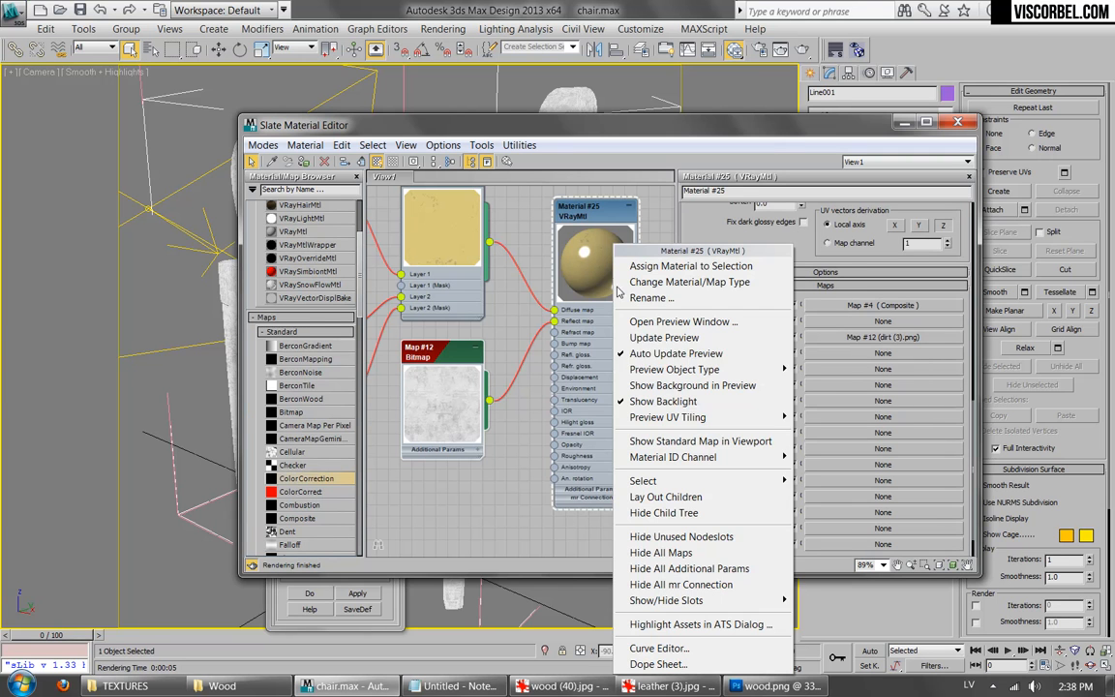
click(383, 167)
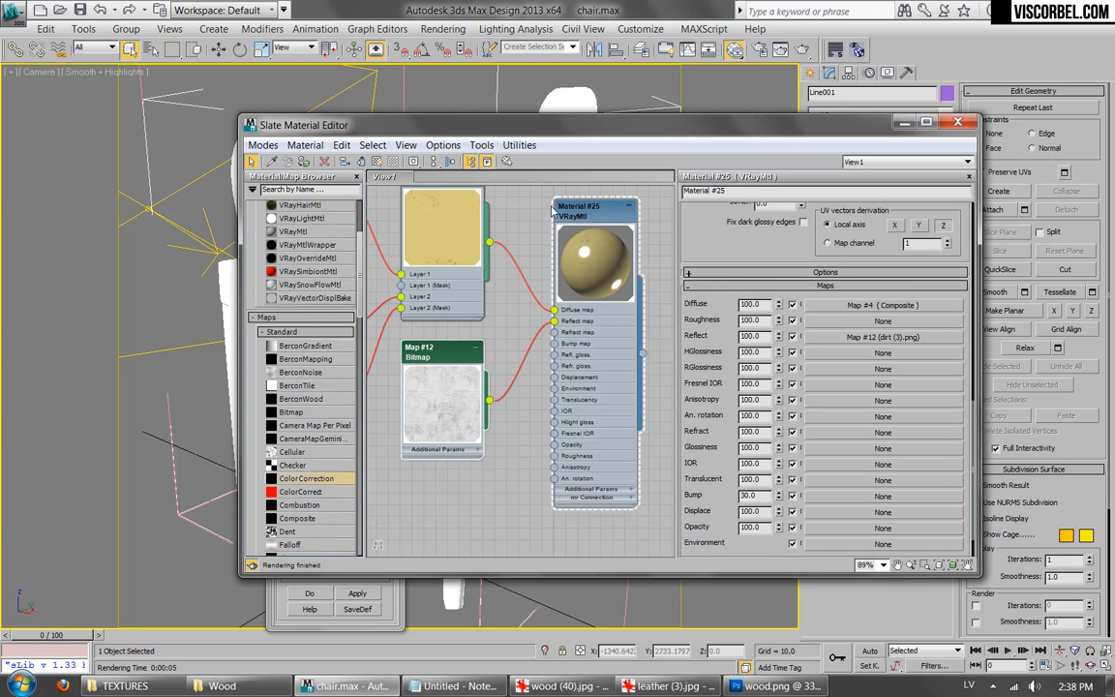
Step: Show the checkered background in the material preview, set the Reflect map amount to 30, and test-render the chair
click(393, 162)
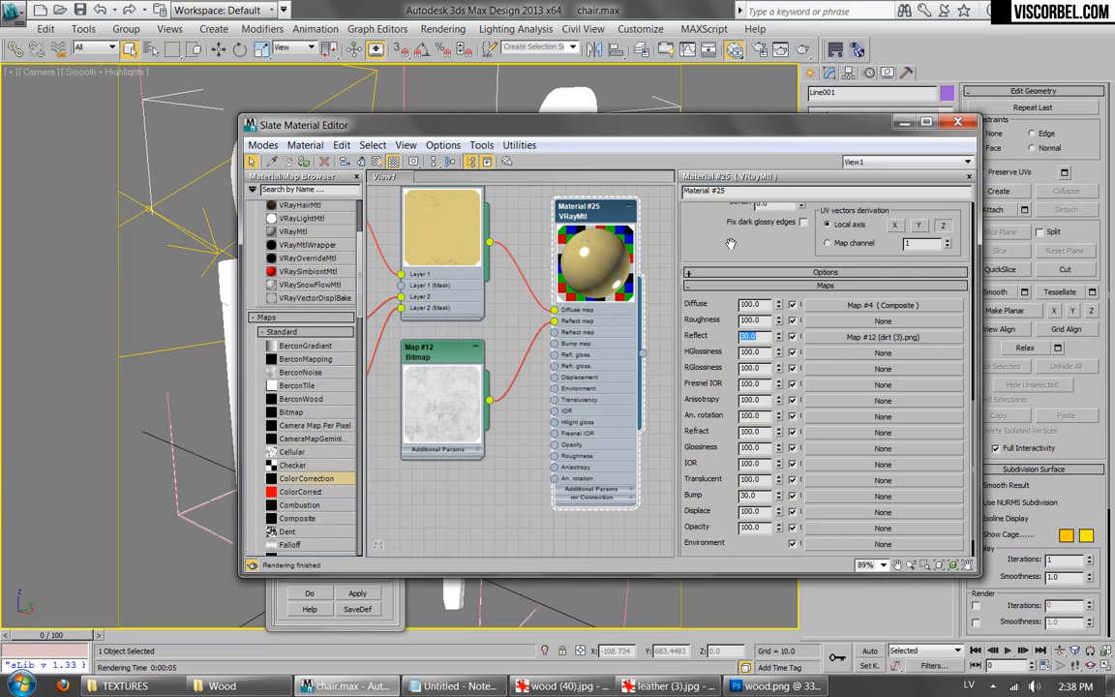
key(shift+q)
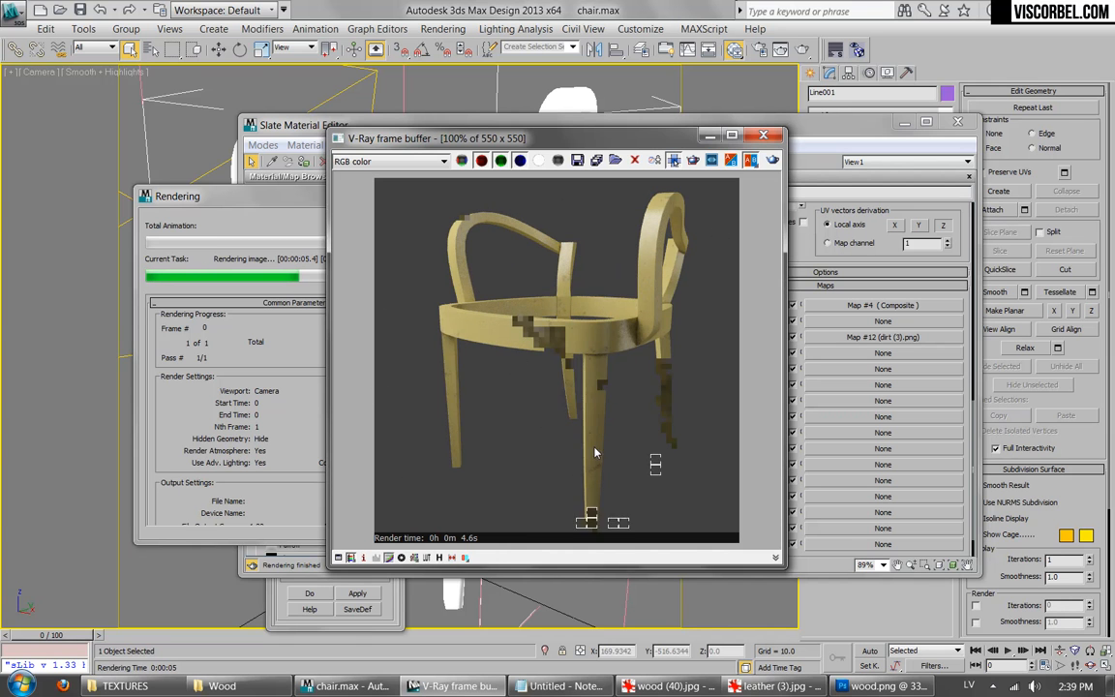
click(762, 135)
Step: Assign the bitmap dirt (9).png to the material's RGlossiness map slot
click(862, 360)
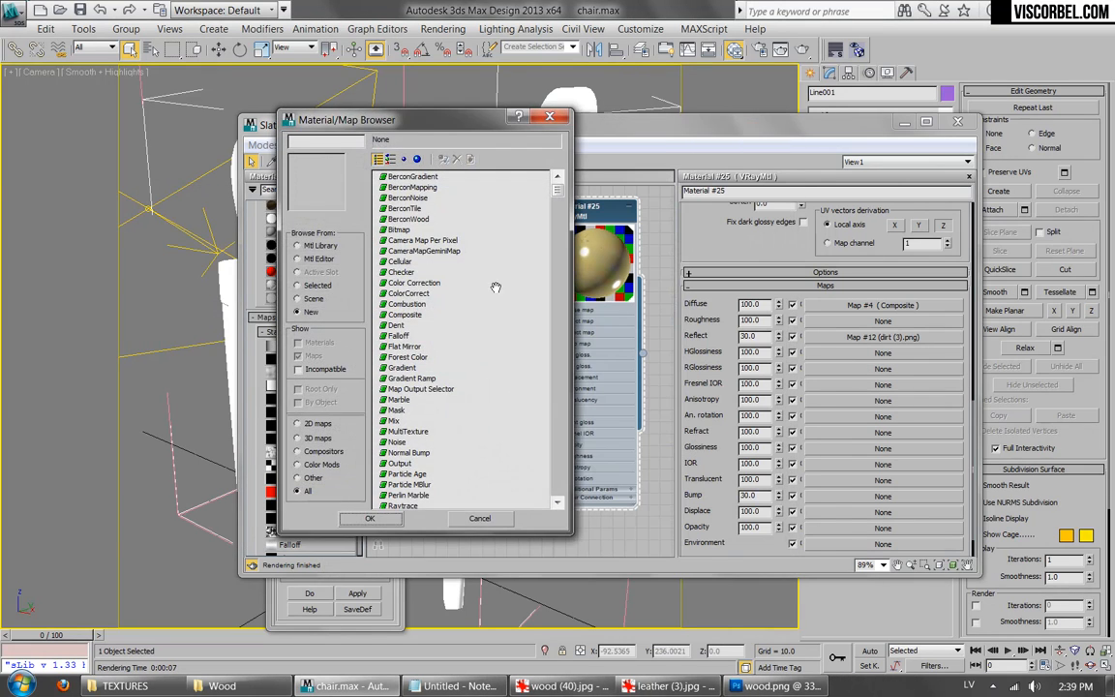
double_click(399, 230)
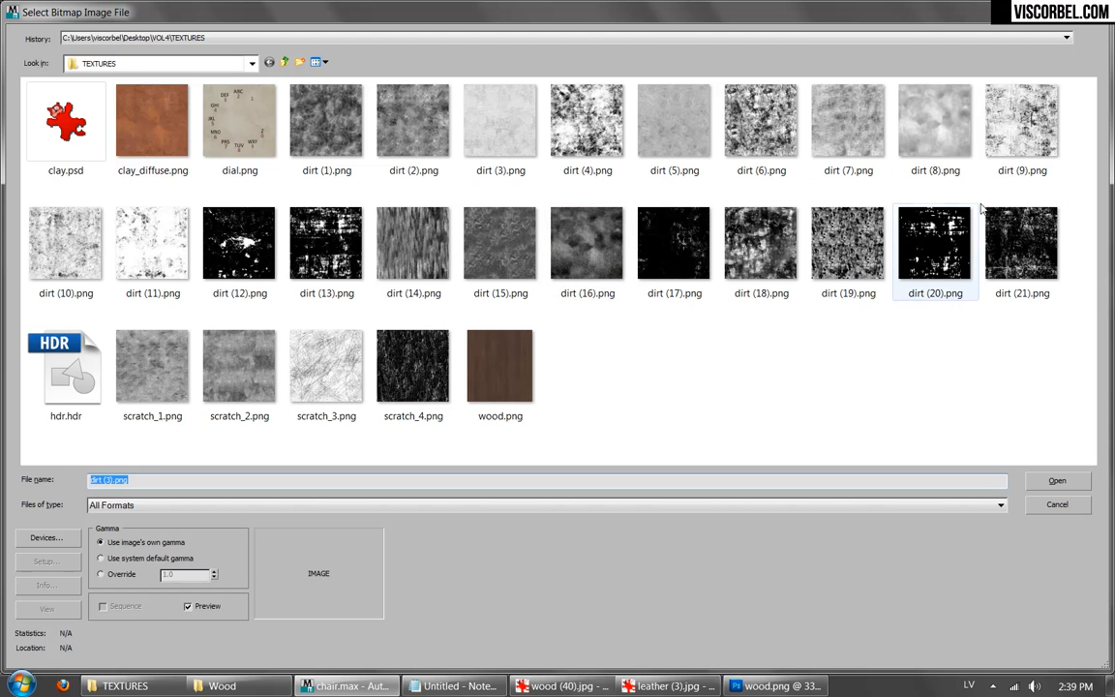
double_click(1021, 121)
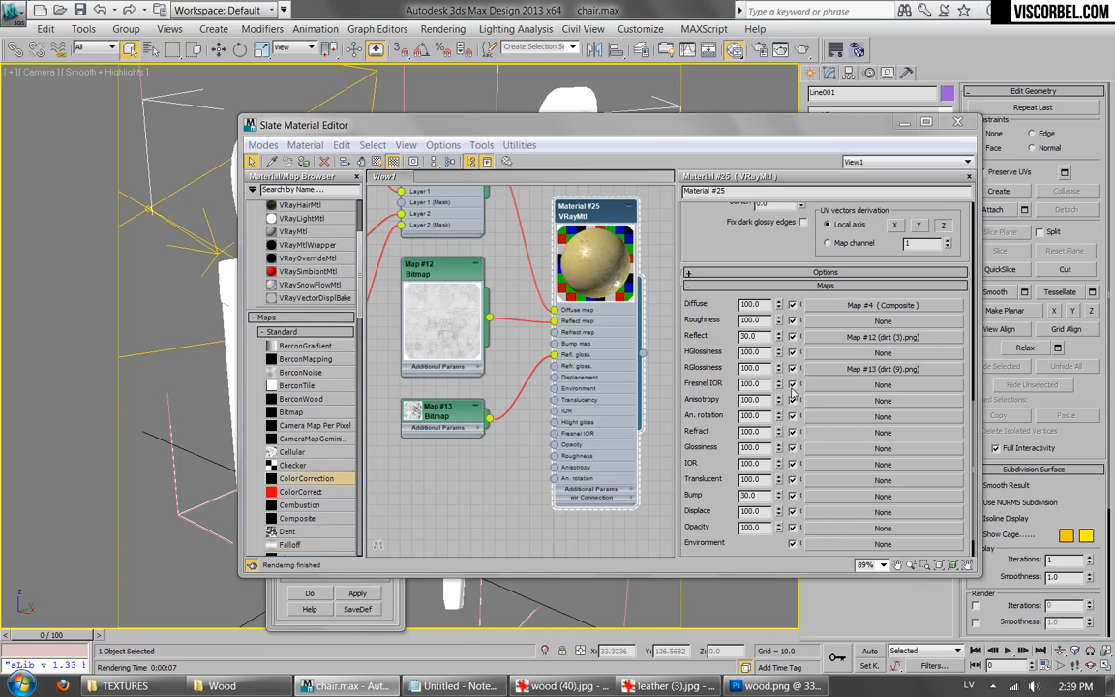
Step: Try an RGlossiness map amount of 8 and test-render the chair
double_click(755, 367)
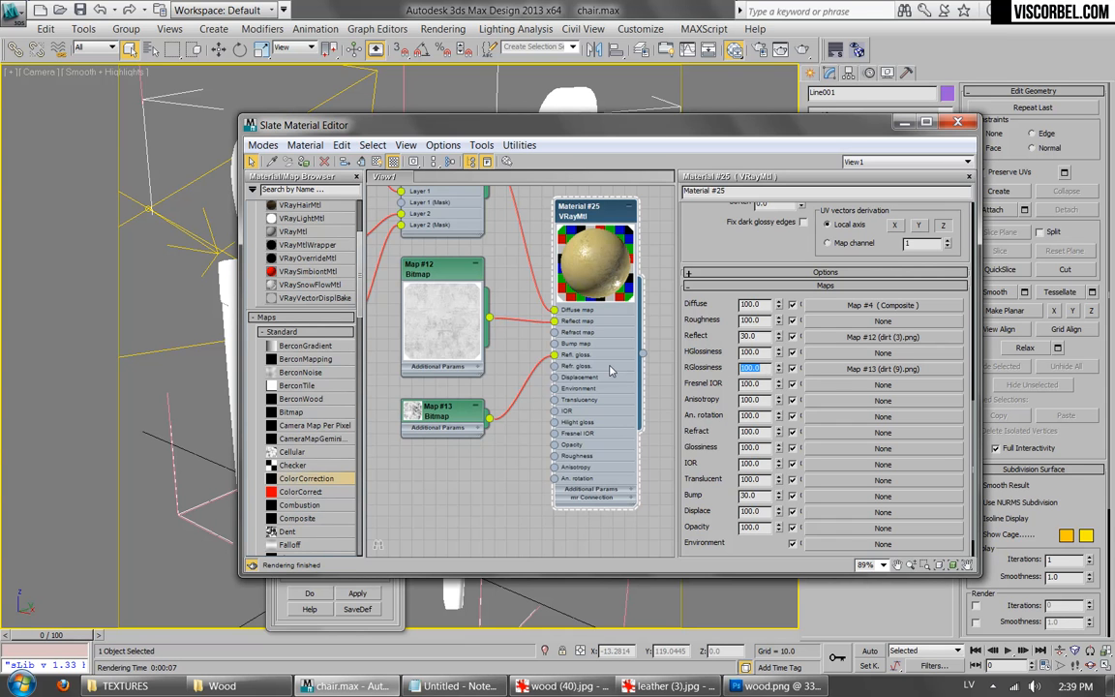
text(8)
key(Return)
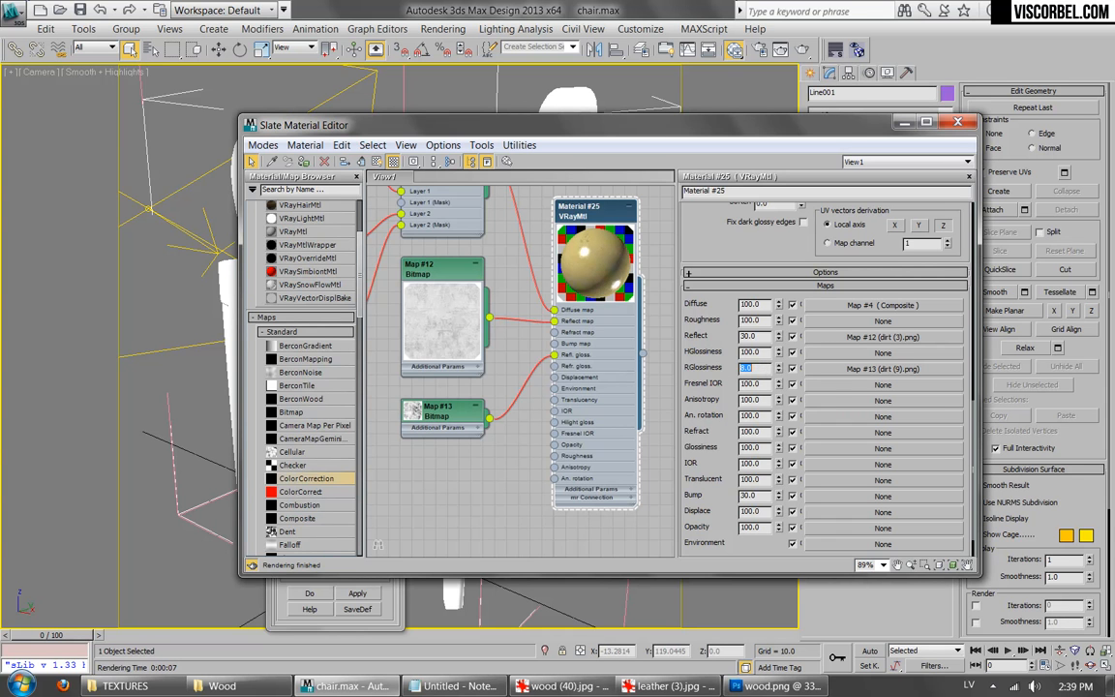
click(800, 45)
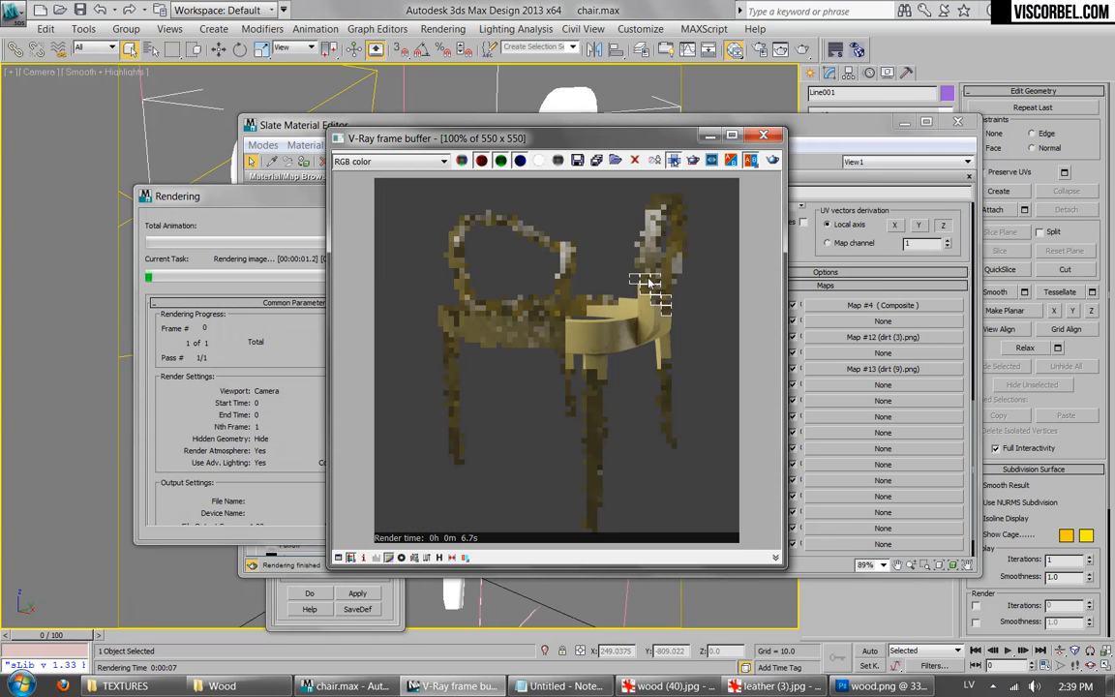
scroll(650, 254, up, 1)
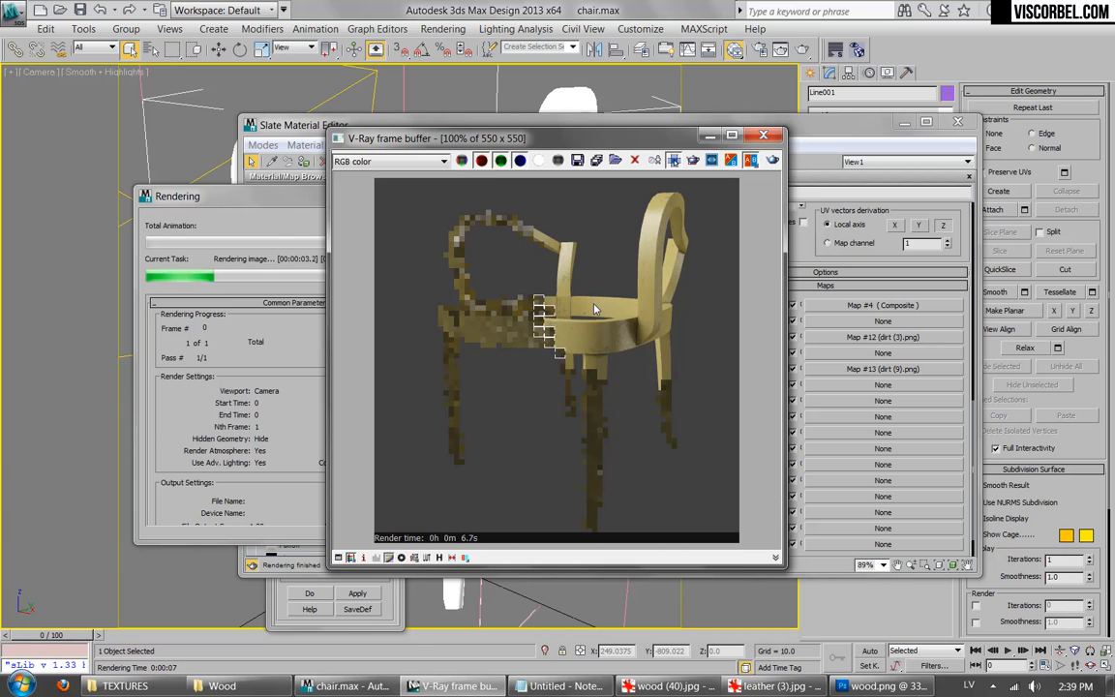
click(314, 314)
click(429, 221)
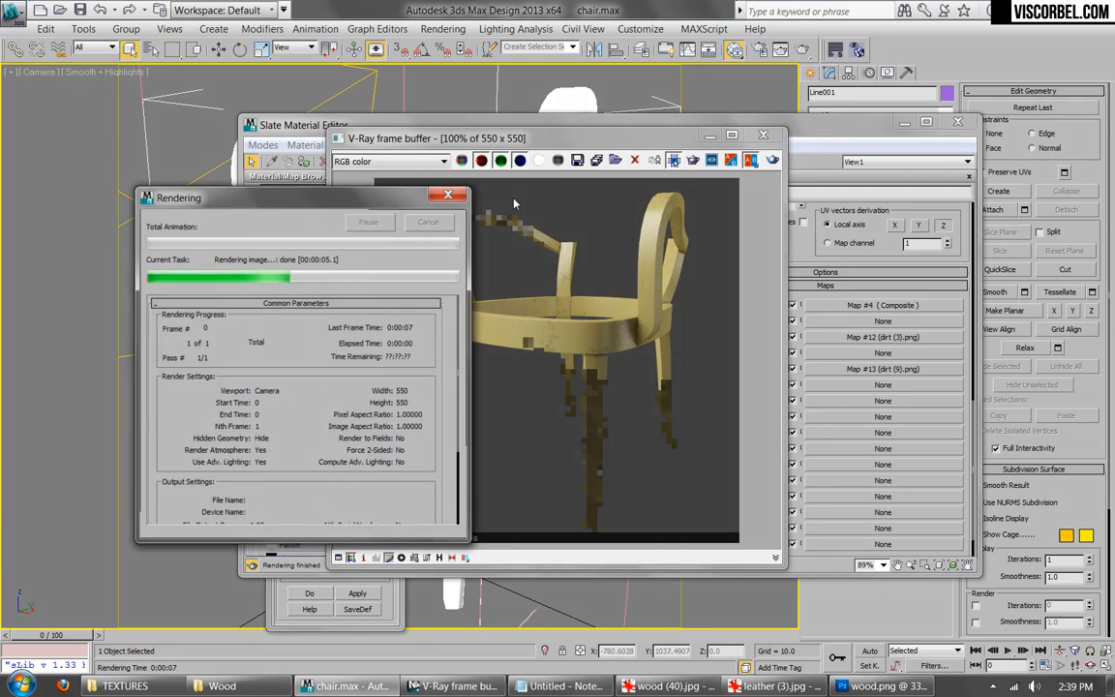
Step: Set the RGlossiness map amount to 20 and test-render the chair
click(814, 150)
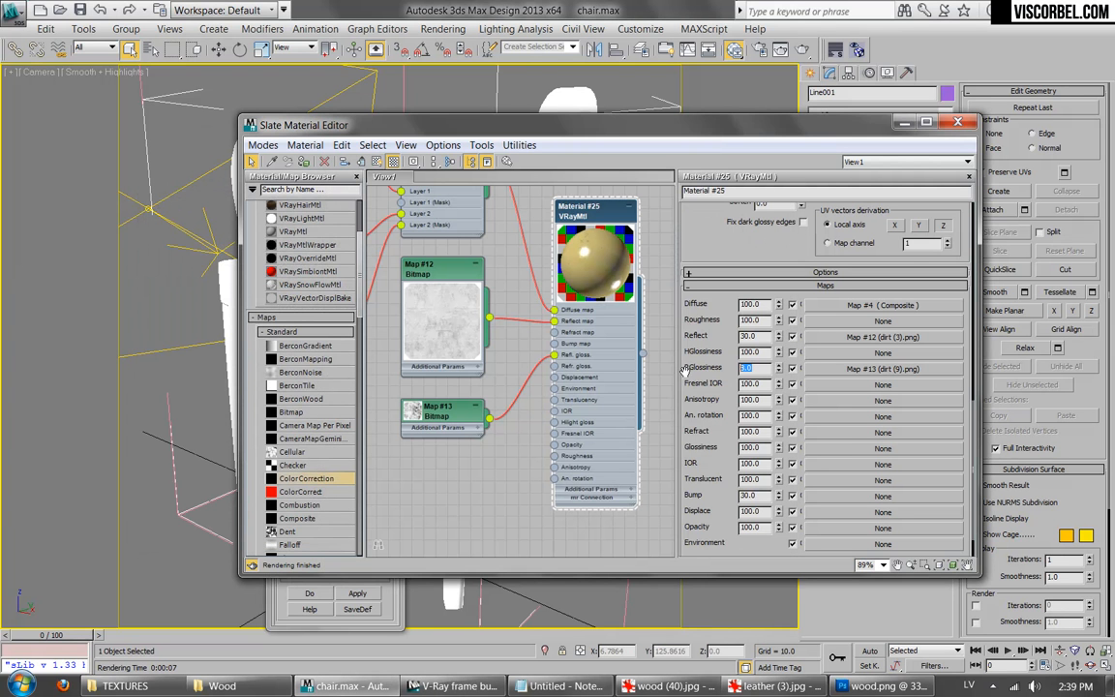
text(20)
key(Return)
click(807, 47)
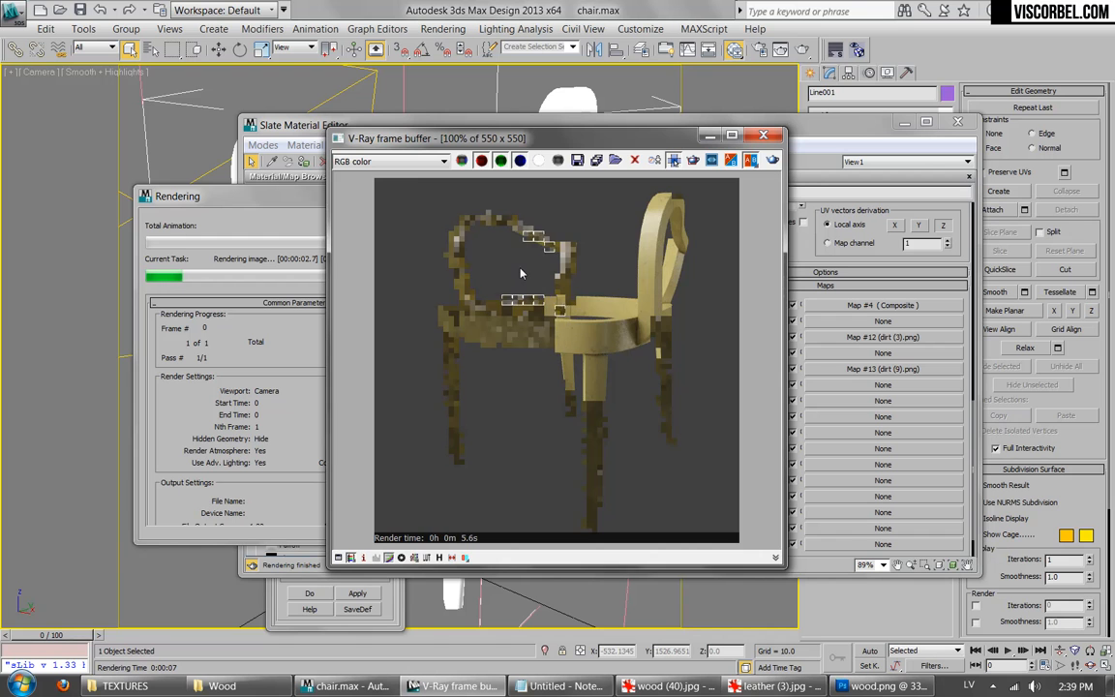
scroll(520, 274, up, 2)
scroll(593, 369, down, 2)
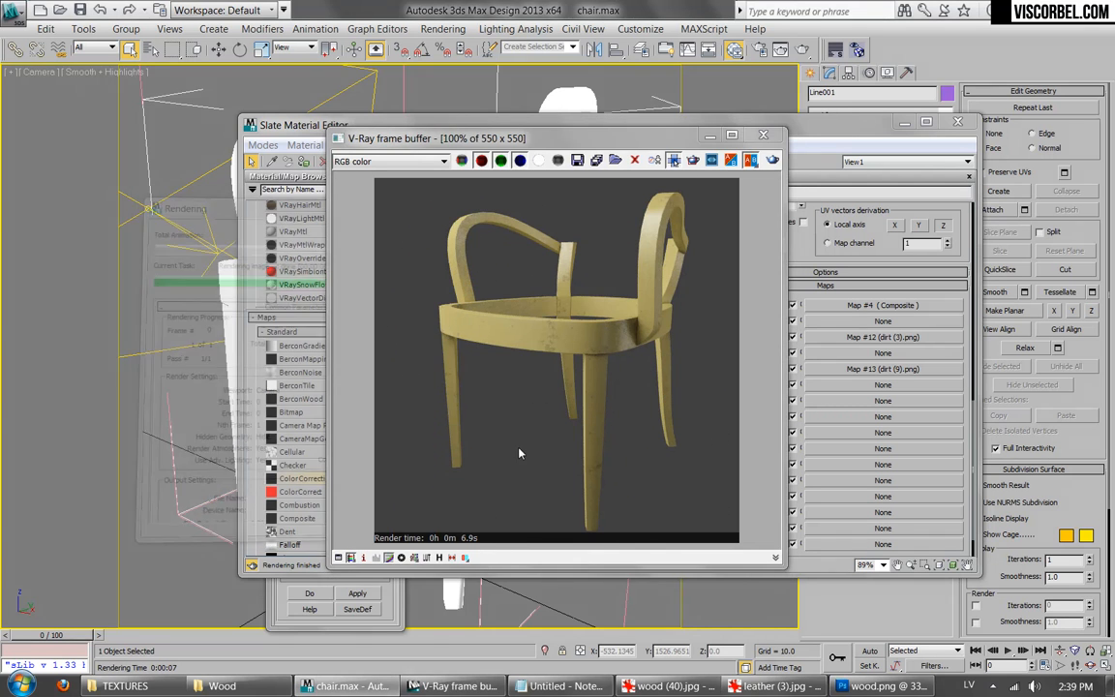
Step: Set the Reflect map amount to 20 and assign the bitmap scratch_4.png to the material's Bump slot
click(898, 256)
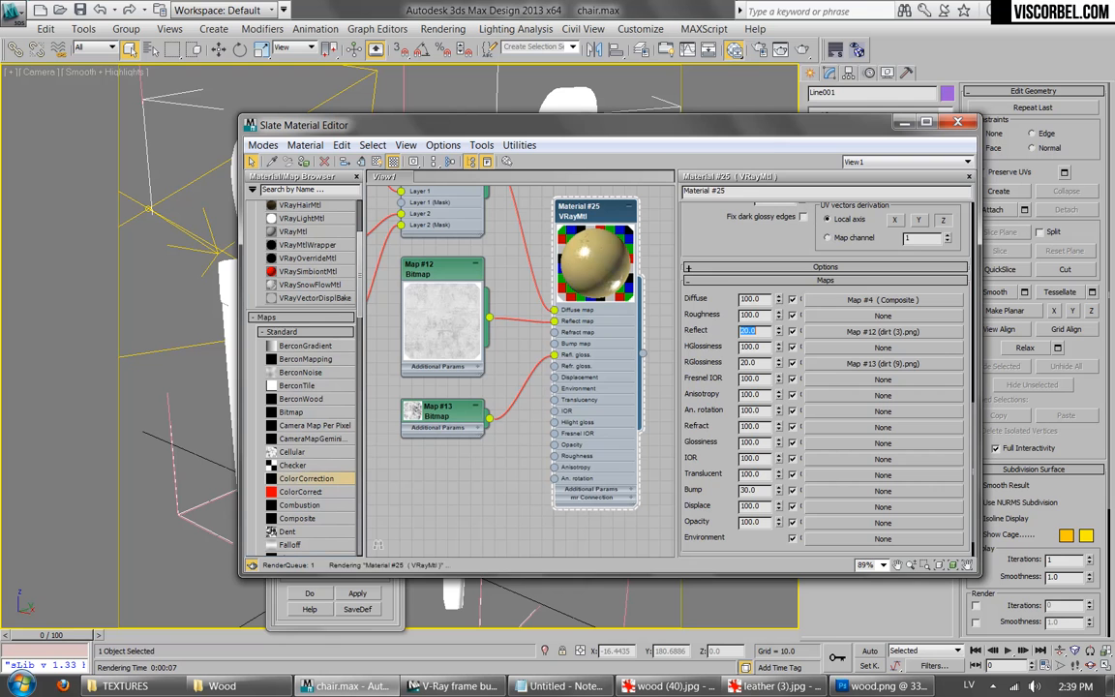
scroll(701, 426, down, 1)
click(851, 473)
click(406, 221)
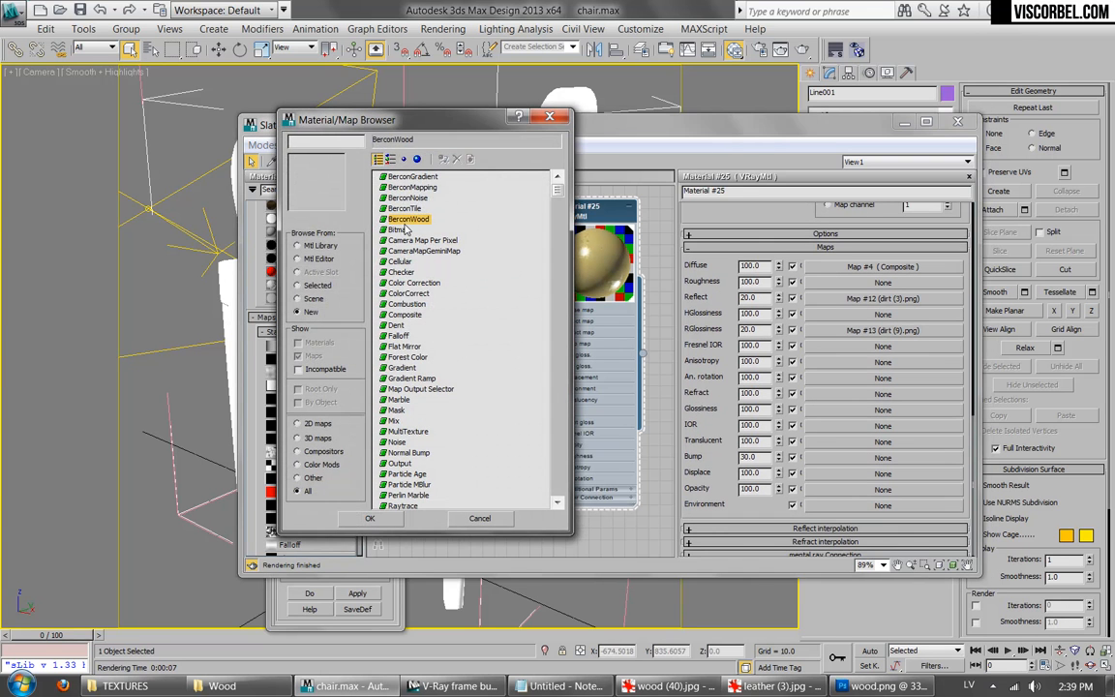
double_click(399, 229)
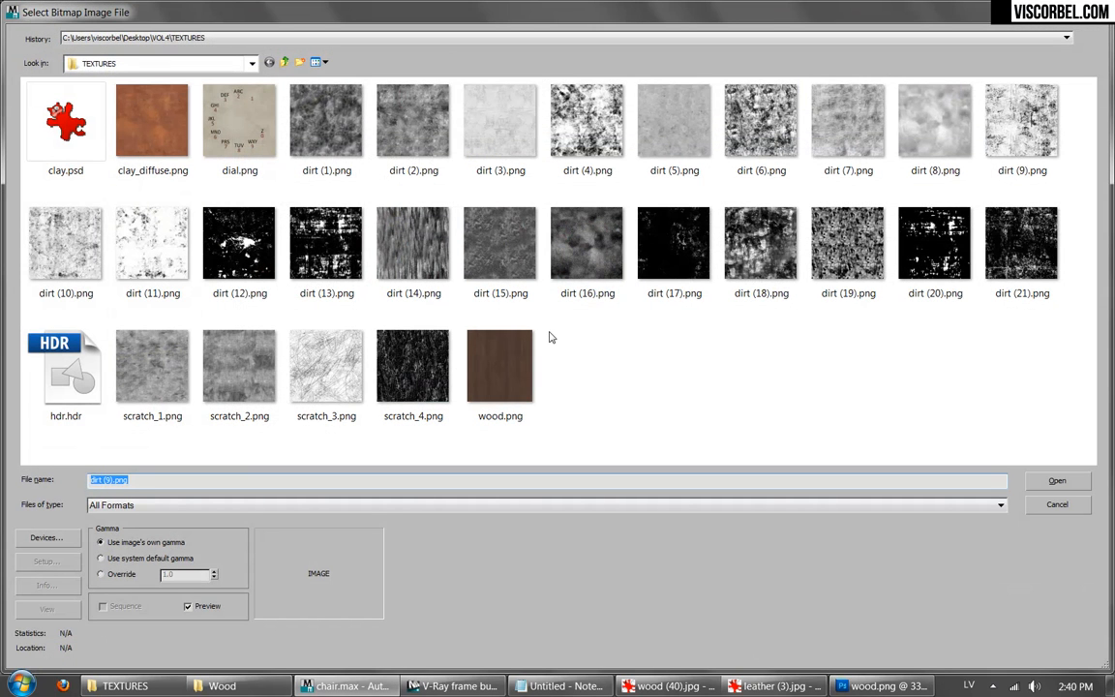
double_click(400, 387)
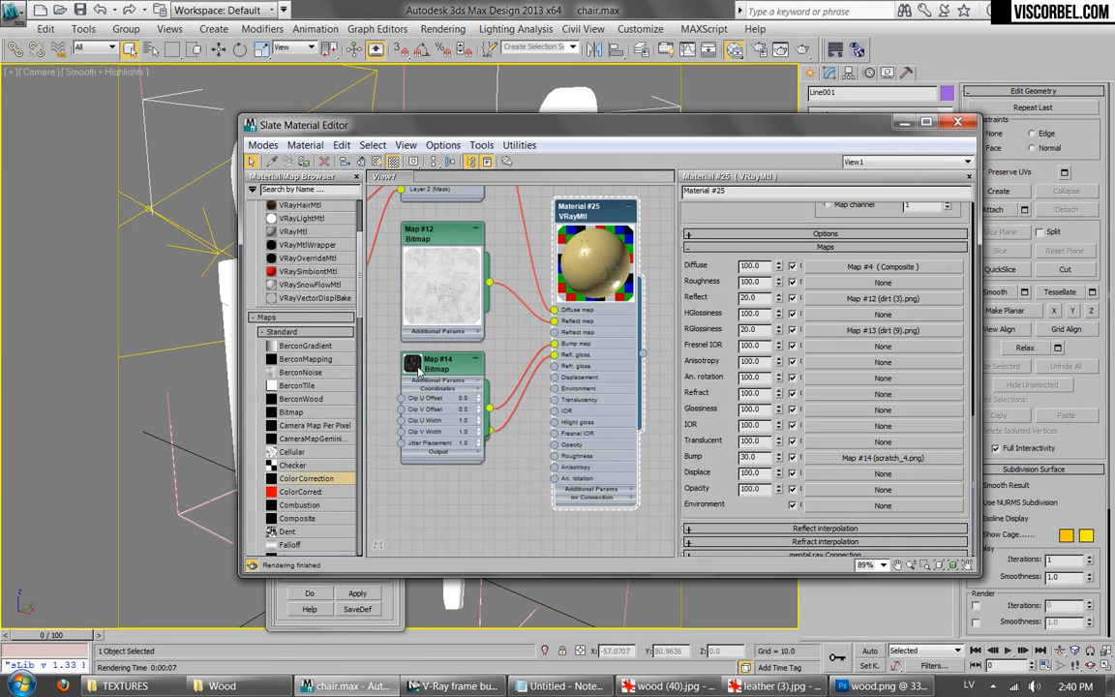
Step: Enlarge the scratch_4.png bitmap's node preview and show its texture on the chair in an unobstructed viewport
click(476, 382)
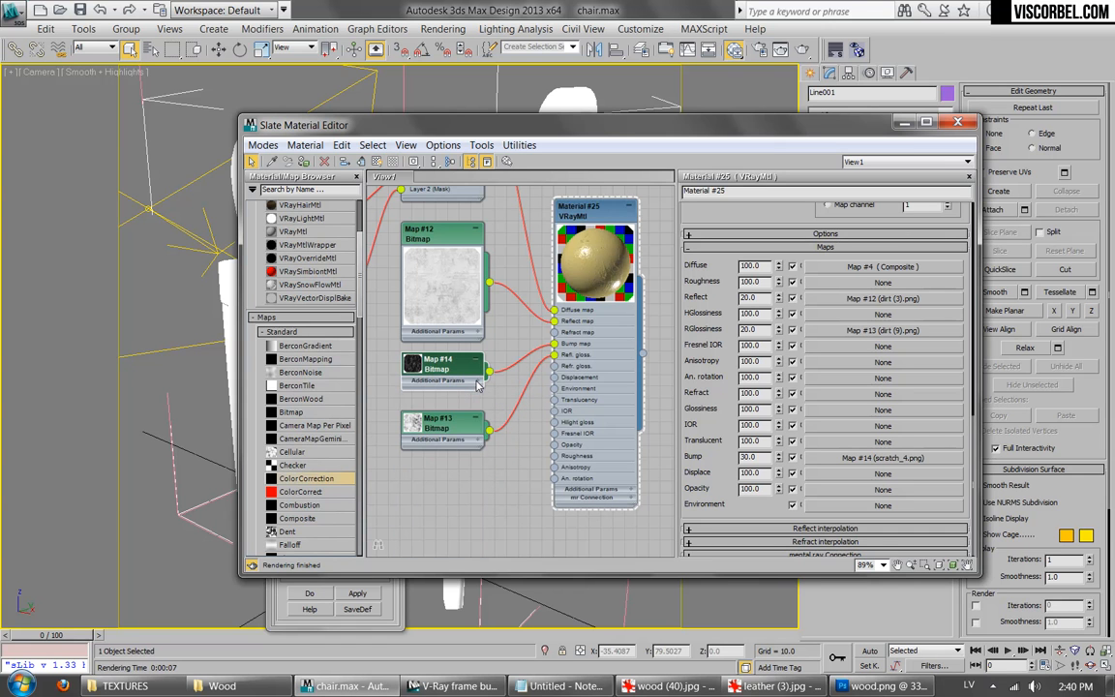
double_click(418, 366)
right_click(426, 380)
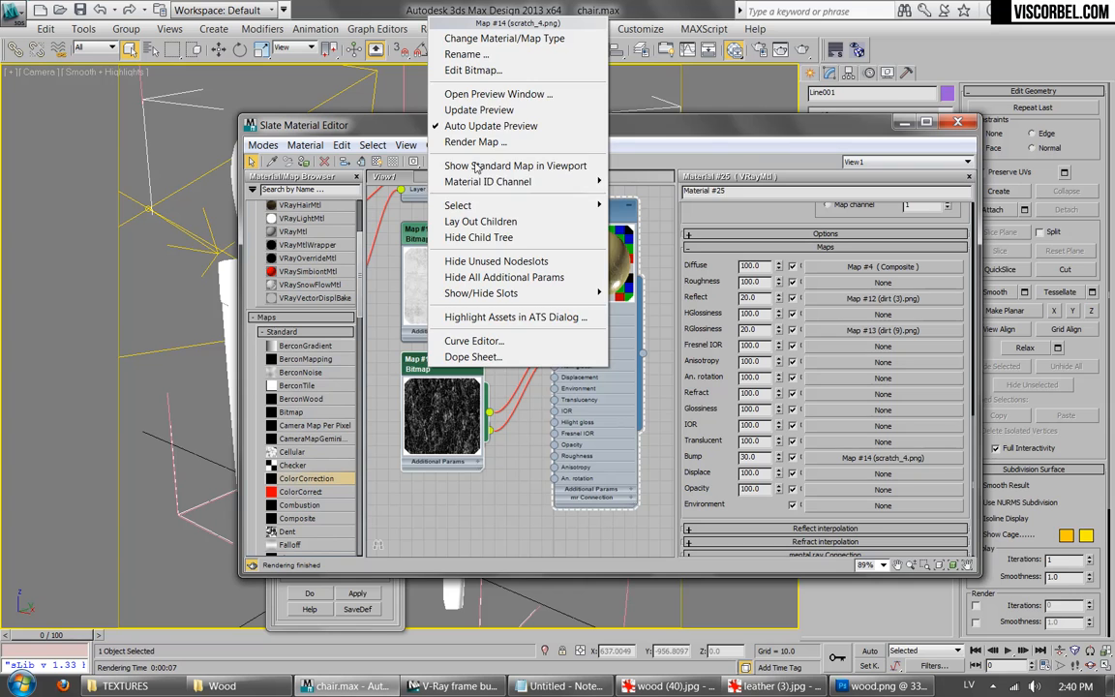
click(447, 167)
drag(492, 136, 599, 322)
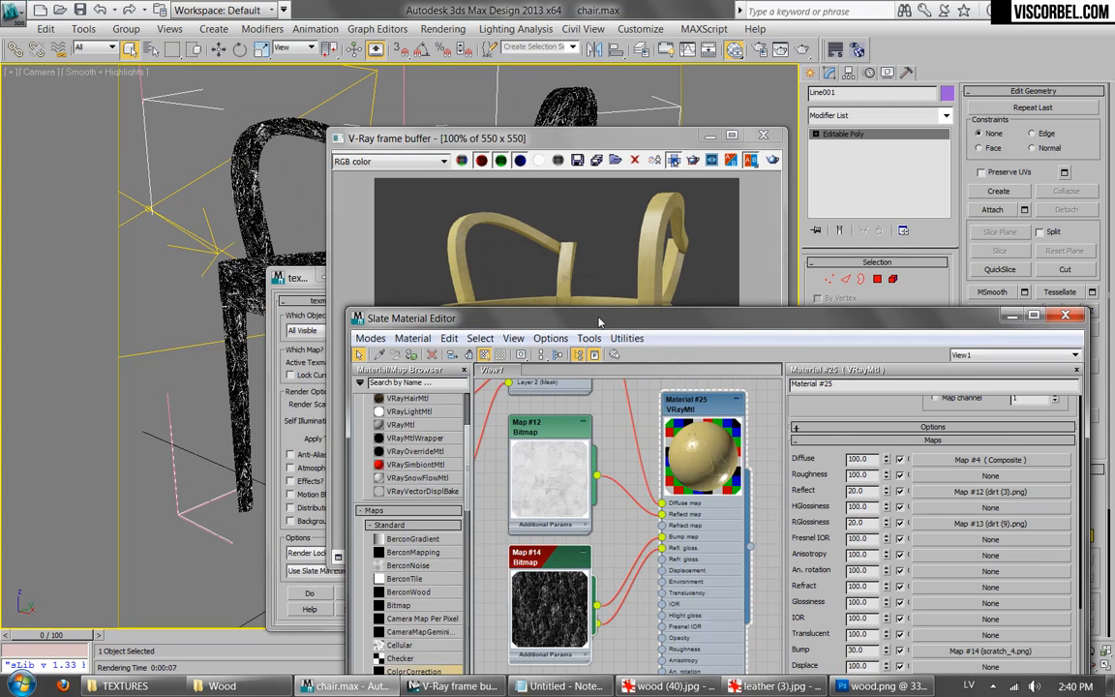
click(764, 115)
click(763, 137)
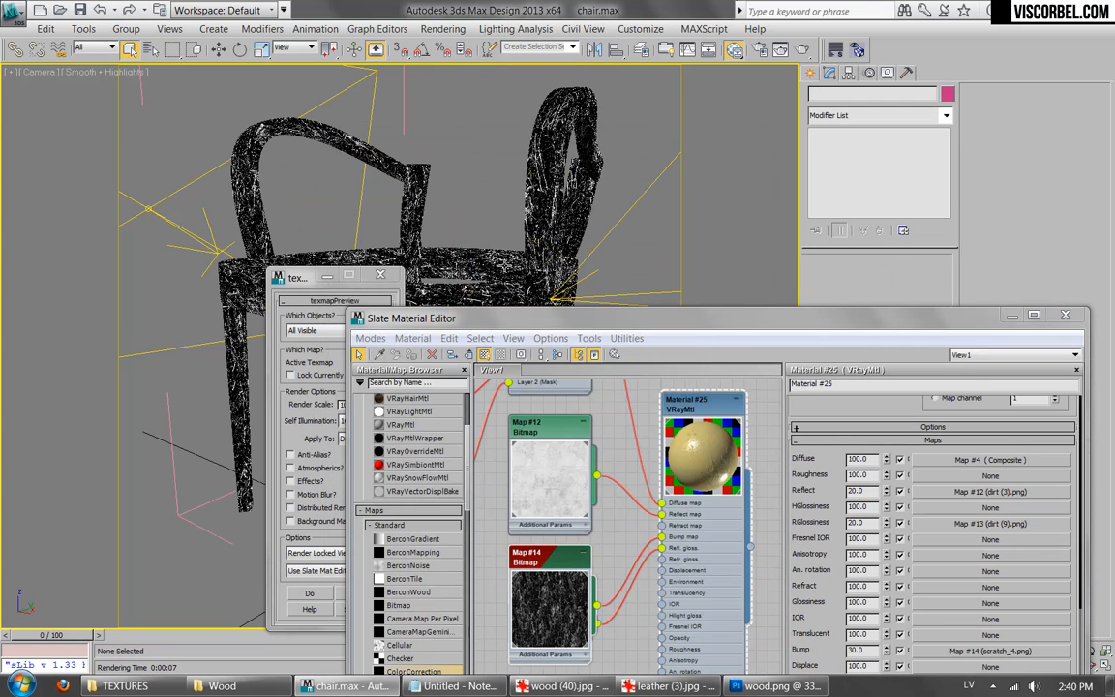
drag(627, 336, 553, 189)
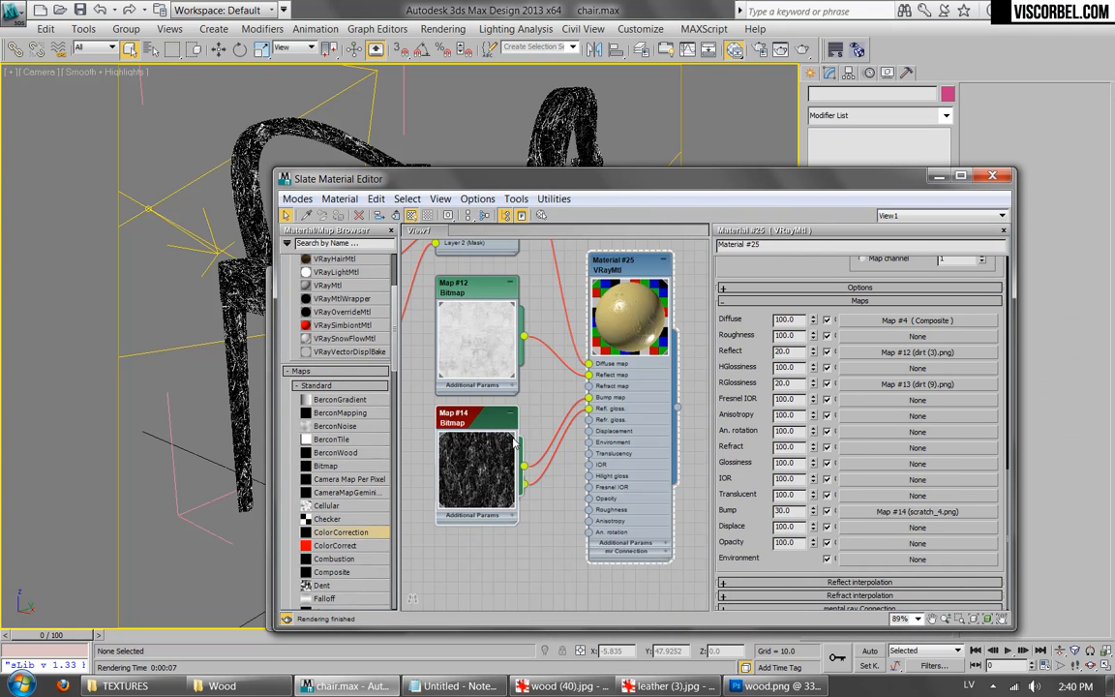
Step: Set the scratch_4.png bump bitmap's U and V tiling to 3 and its blur to 0.2
click(886, 512)
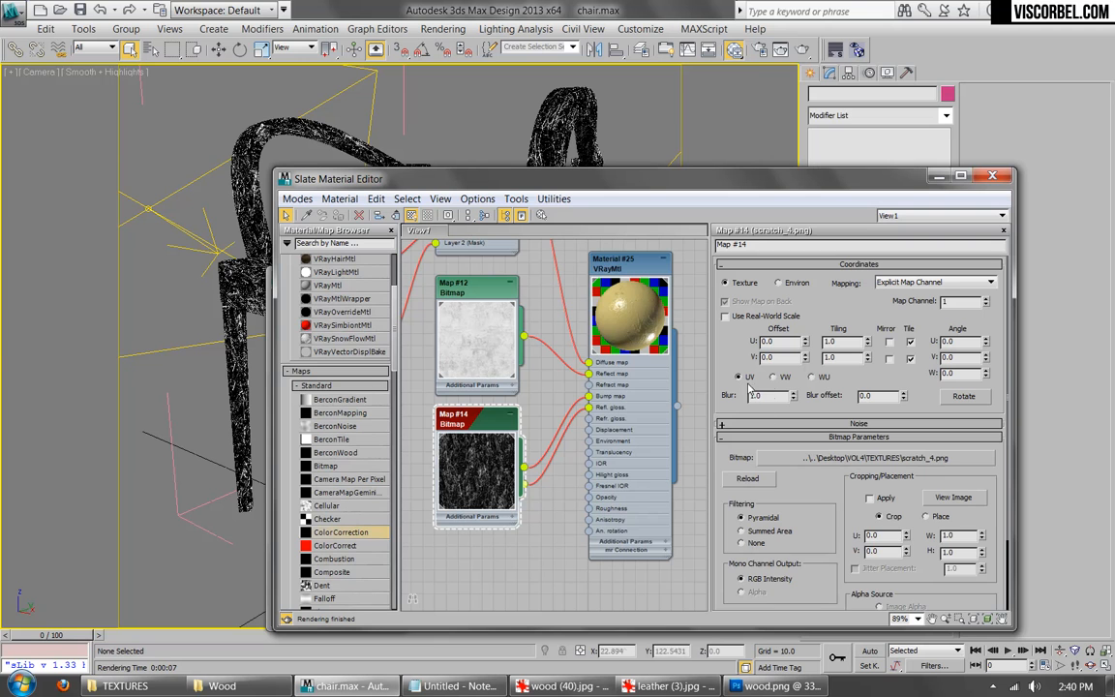
double_click(838, 340)
text(3)
key(Tab)
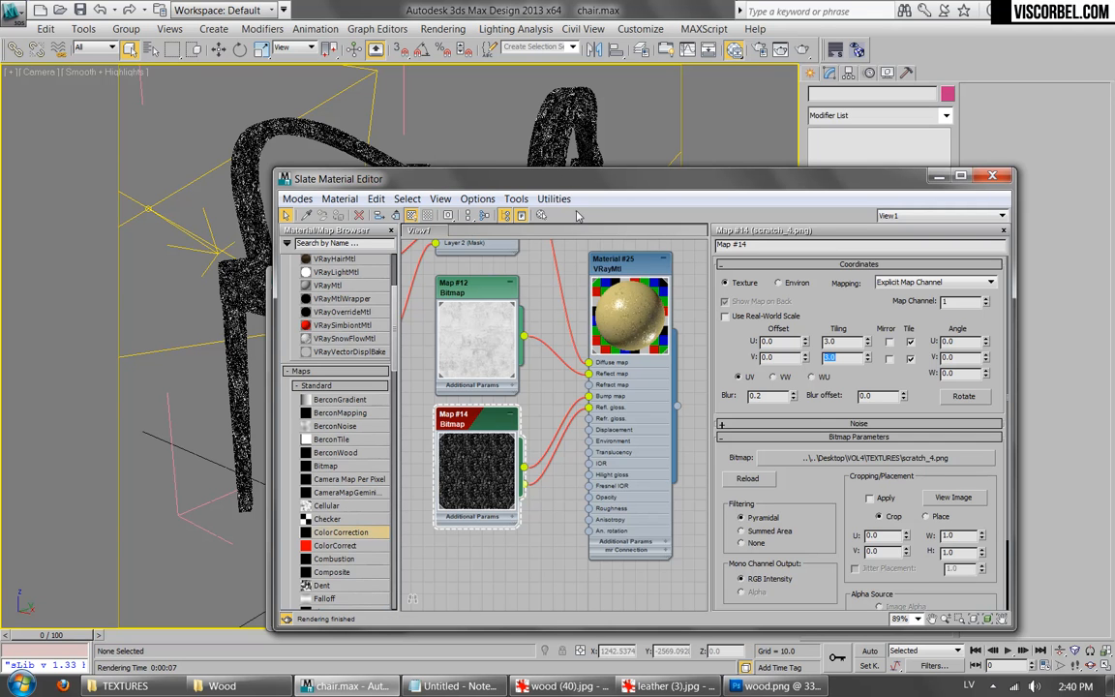
Step: Try a Bump map amount of 5 on the chair material and inspect a test render up close
click(619, 265)
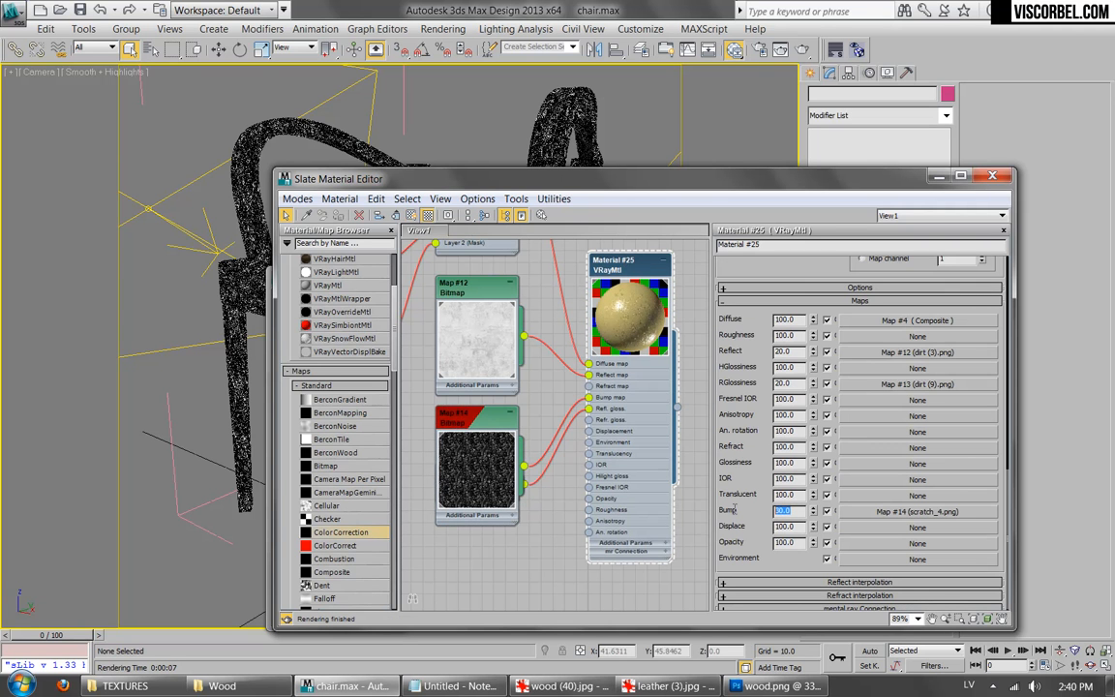
text(5)
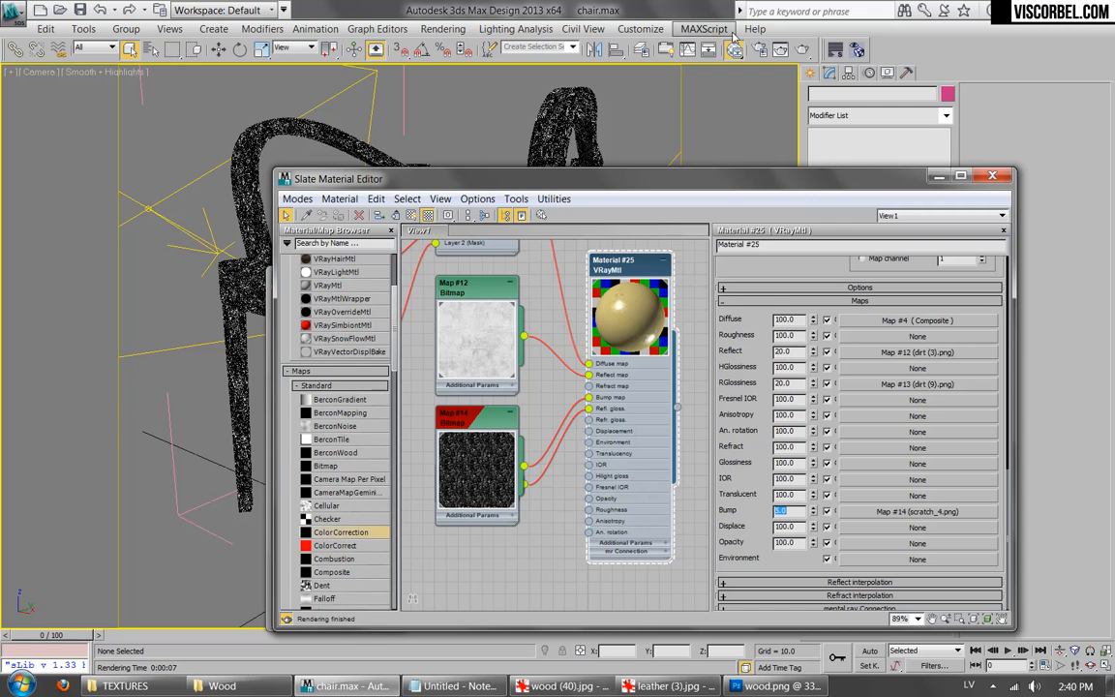
click(781, 51)
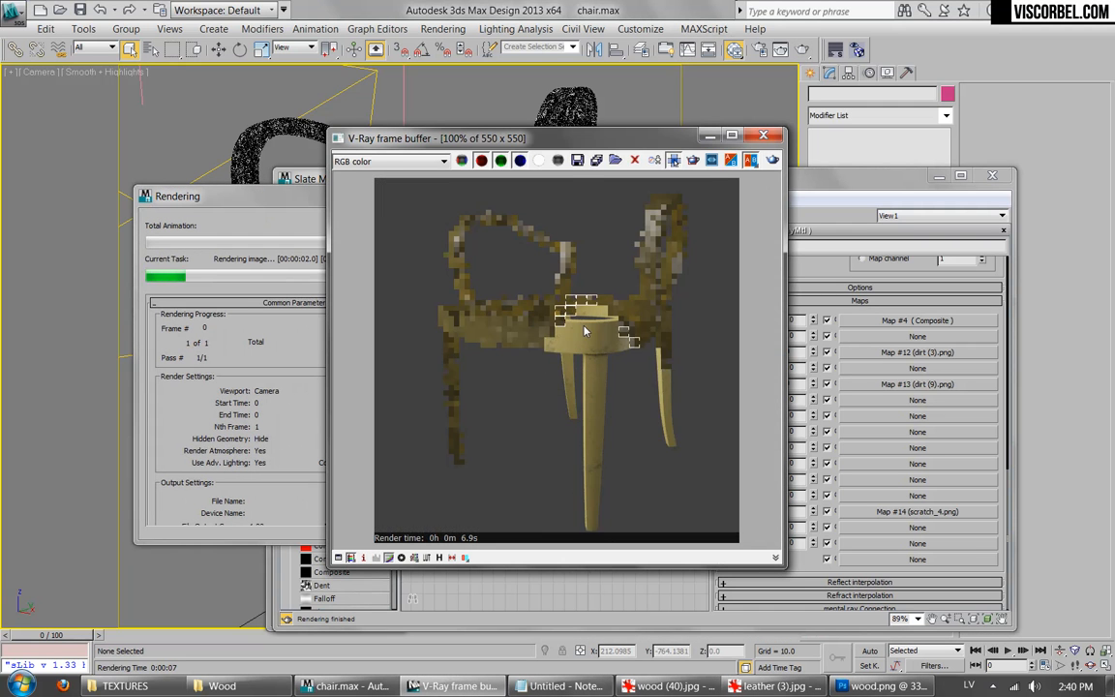
scroll(593, 339, up, 1)
middle_drag(713, 238, 610, 329)
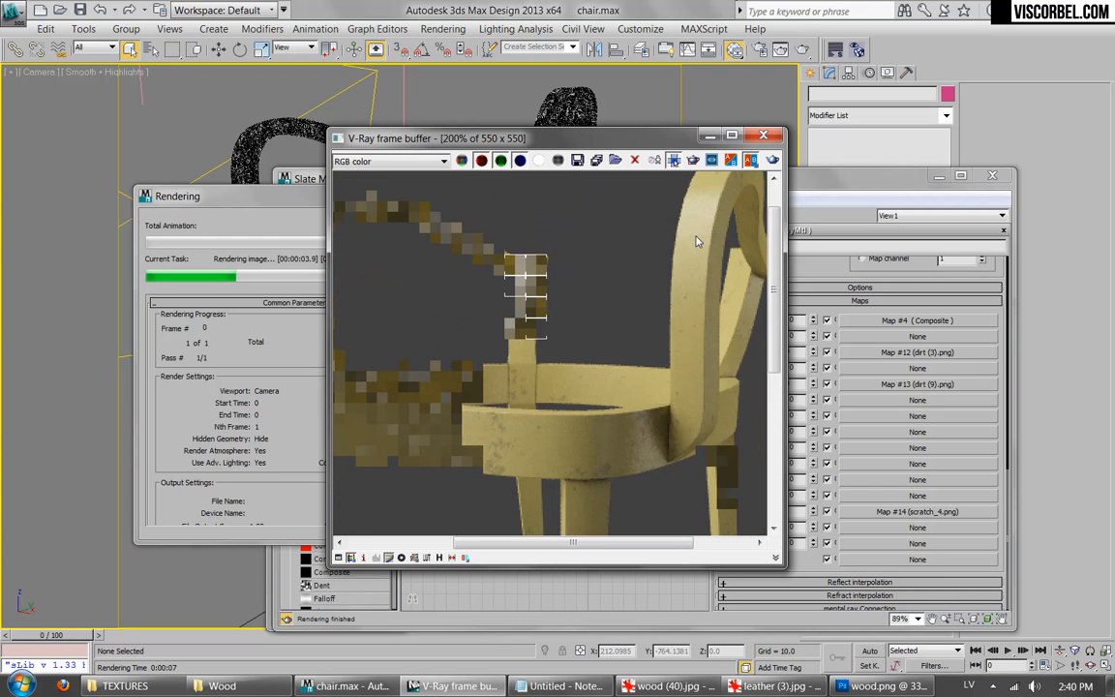
scroll(610, 339, down, 1)
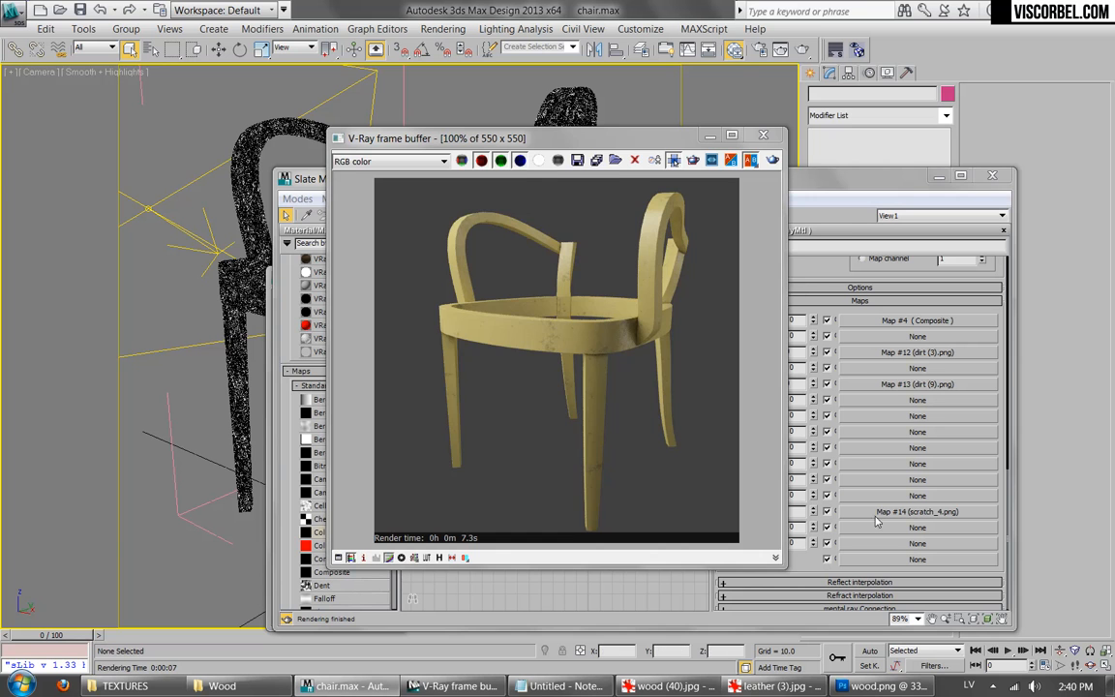
Step: Set the material's Bump map amount to 10 and run a test render of the chair
click(799, 510)
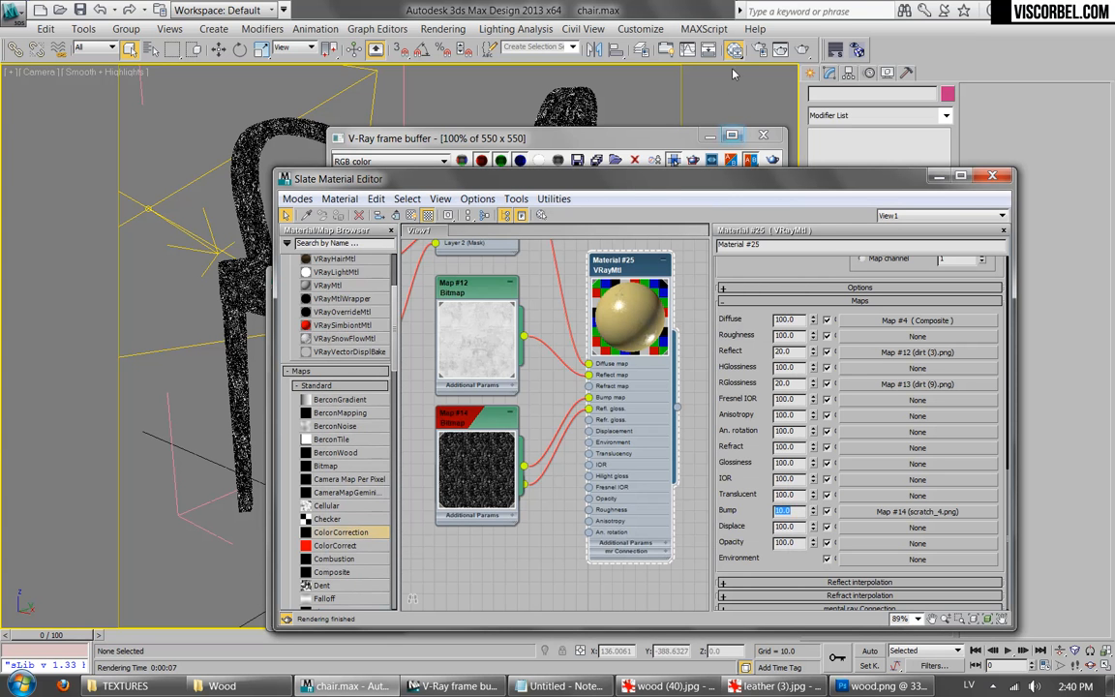
click(802, 49)
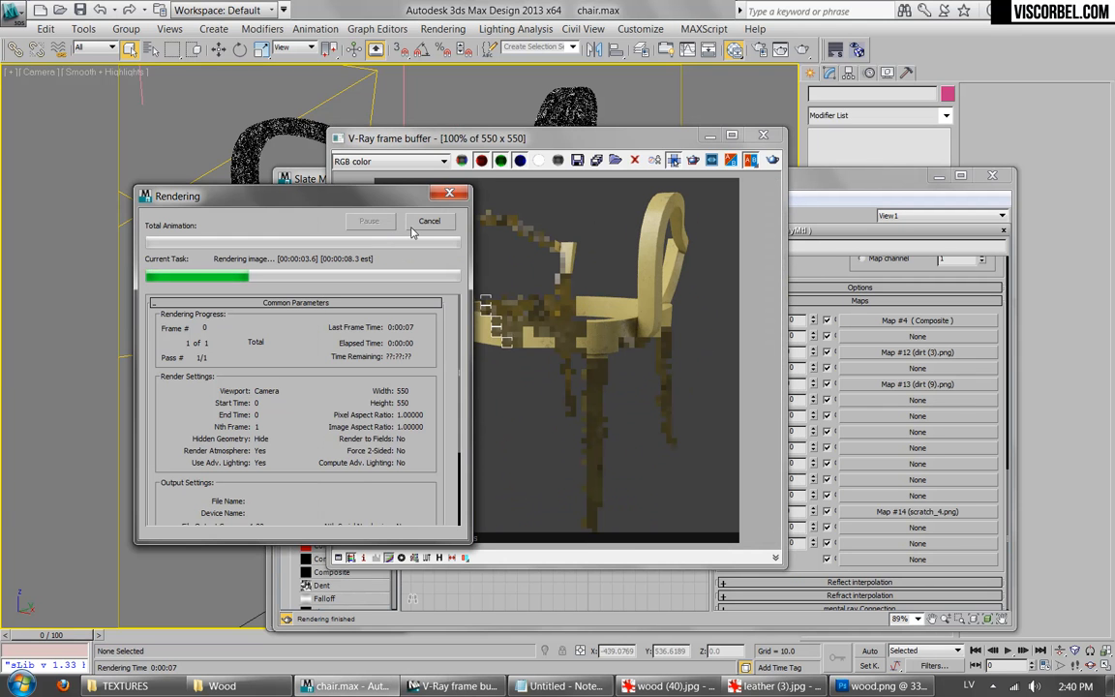
click(762, 134)
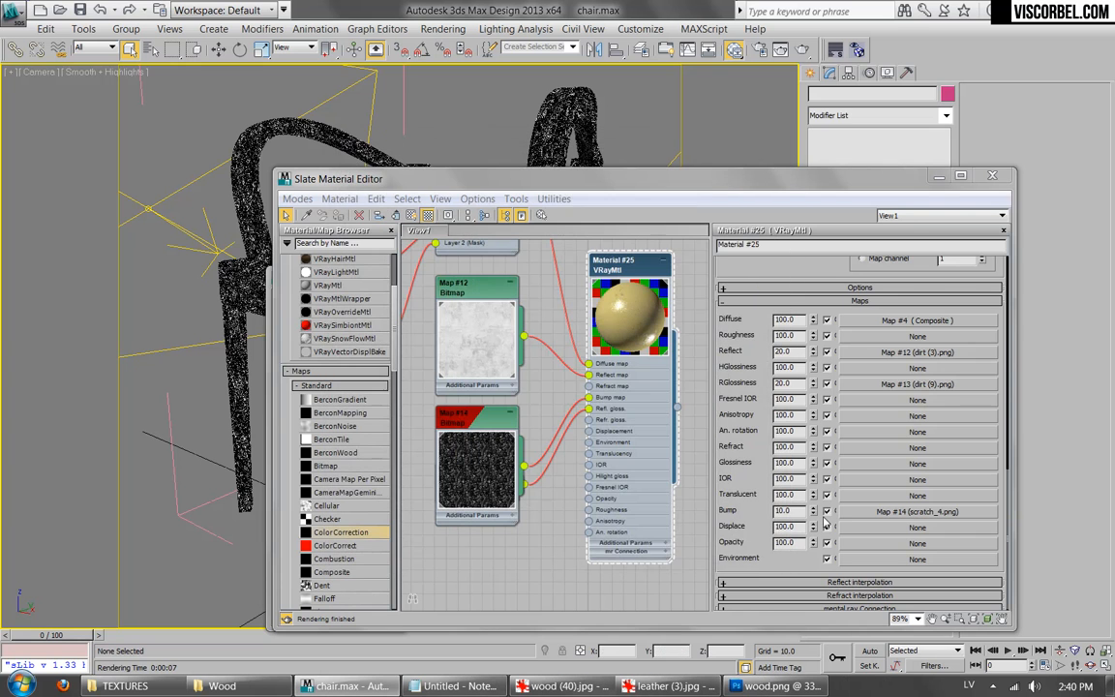
Step: Insert a Mix map between the scratch_4.png bitmap and the material's bump input, with the bitmap as Color 1, and space out the nodes
click(863, 514)
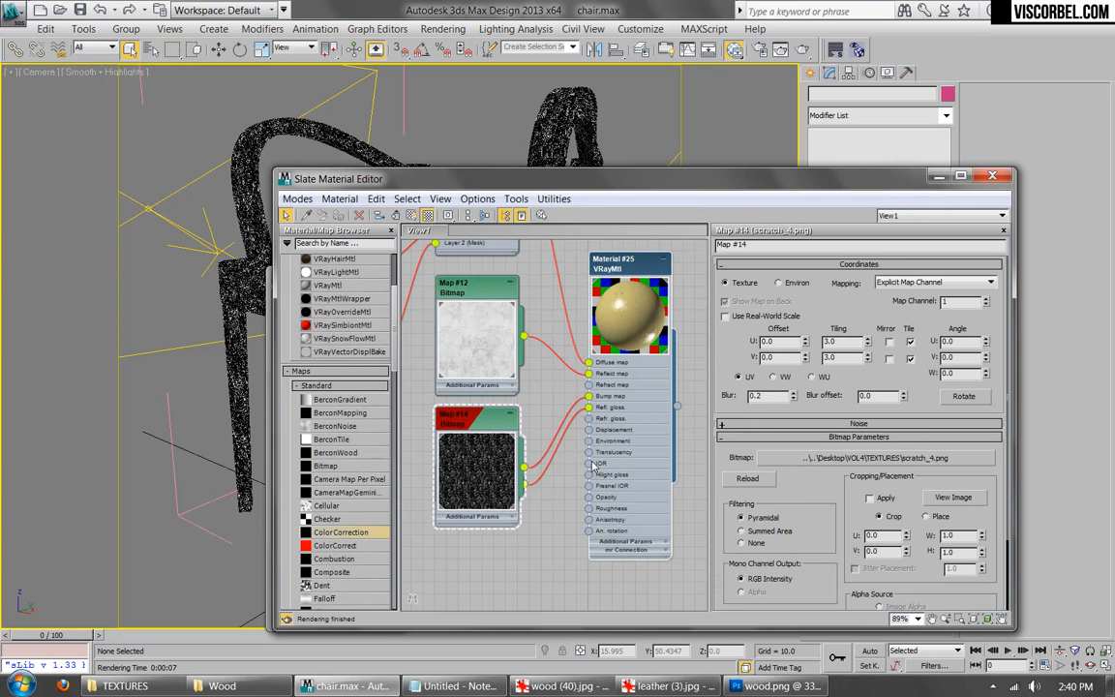
drag(502, 440, 528, 571)
middle_drag(534, 516, 572, 432)
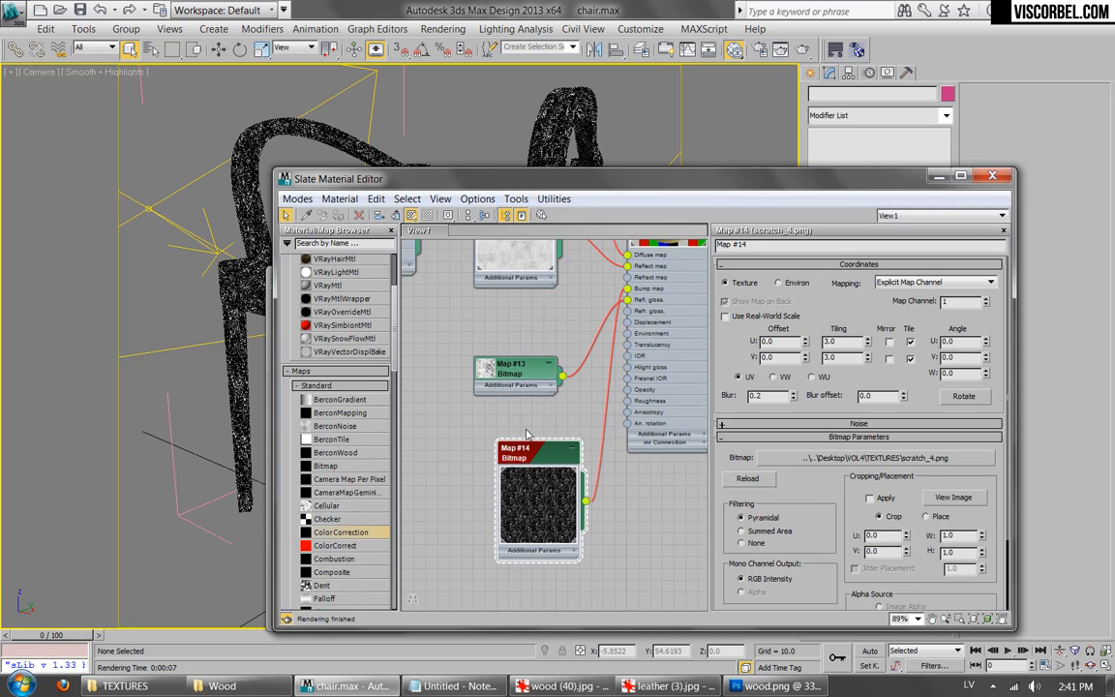
drag(395, 315, 394, 421)
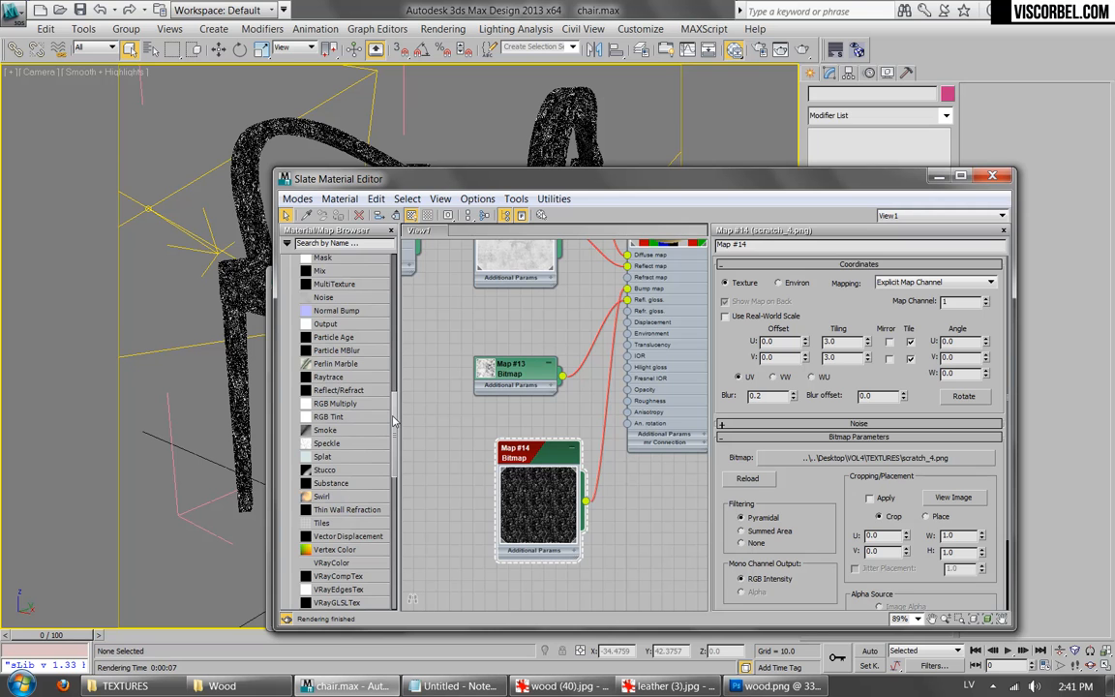
drag(528, 399, 617, 413)
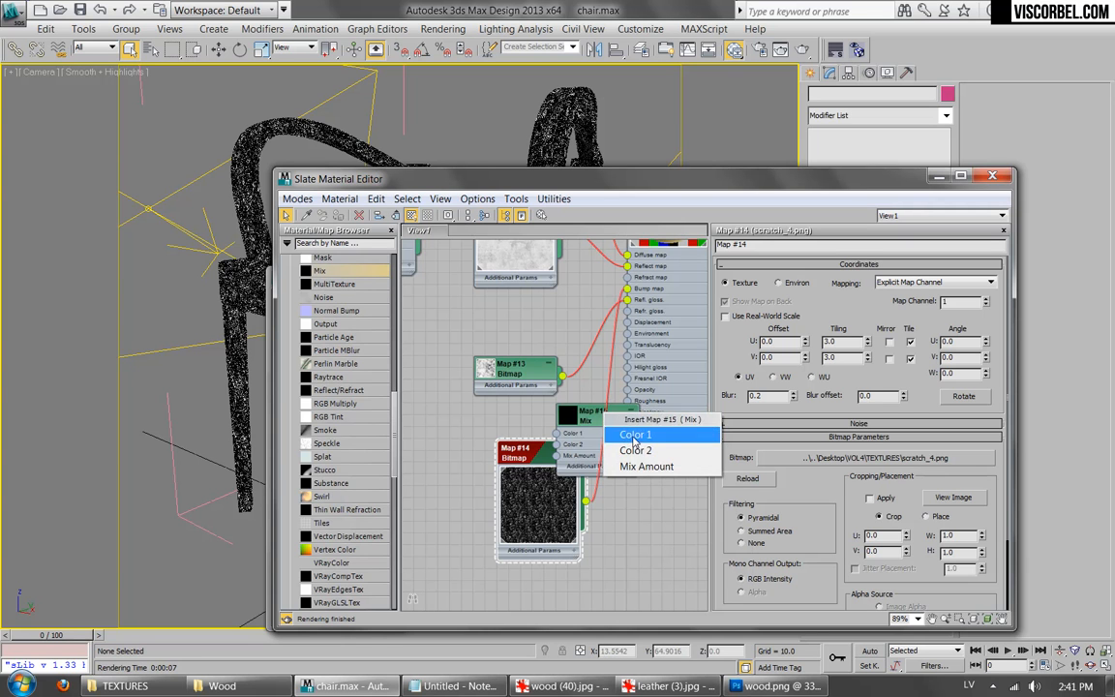
click(633, 435)
drag(532, 451, 457, 440)
drag(596, 412, 532, 458)
Step: Feed a Noise map into the Mix map's Color 2, make it Fractal with size 5, and render a texture preview
double_click(423, 438)
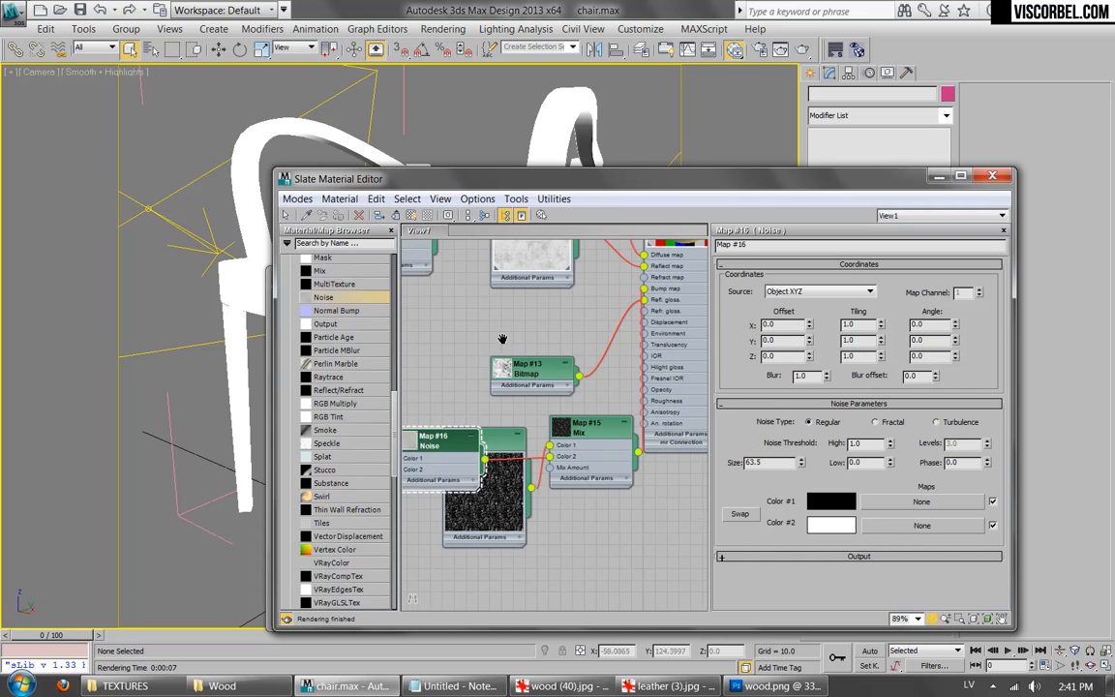
middle_drag(502, 337, 584, 333)
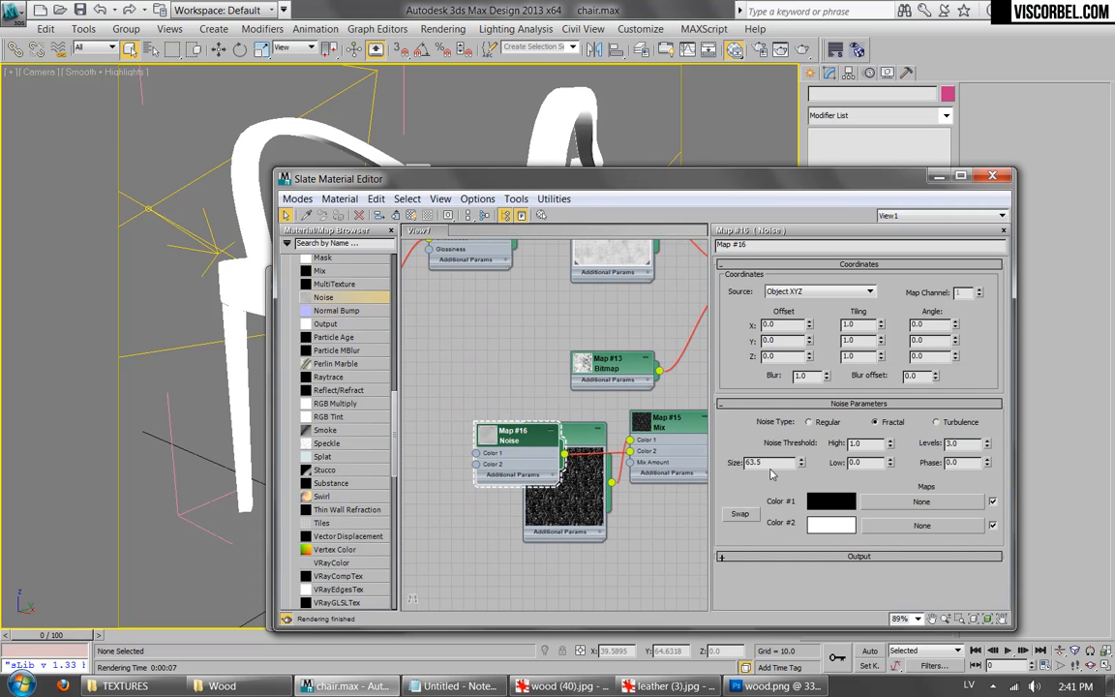
double_click(777, 464)
click(857, 50)
click(377, 594)
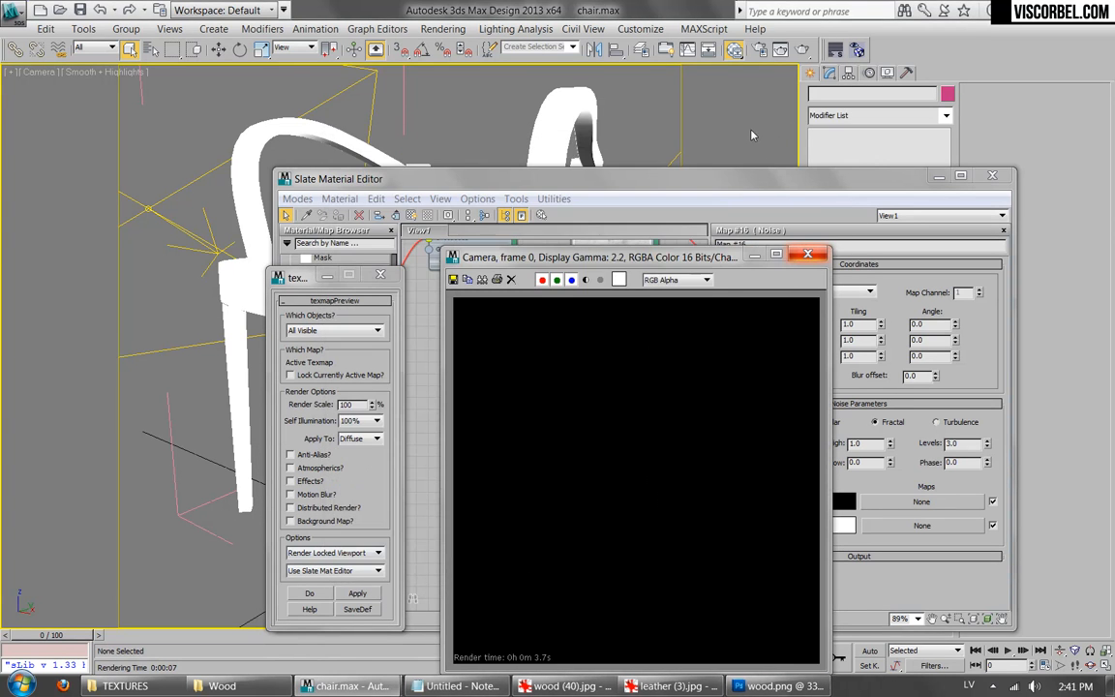
click(811, 184)
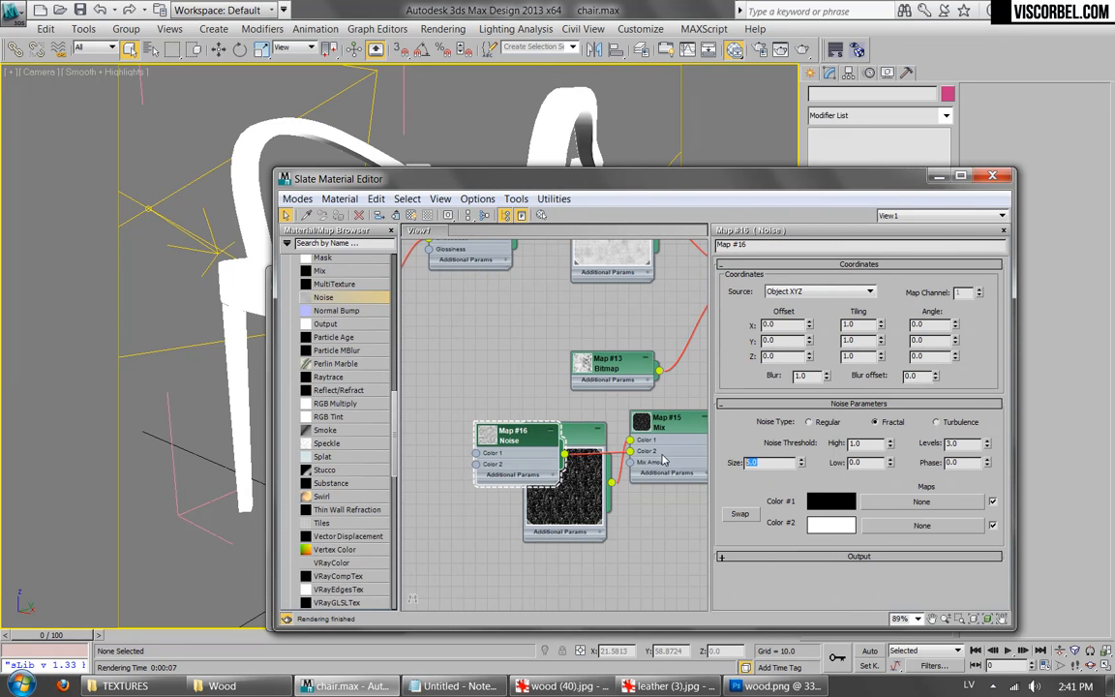
Step: Try a size of 0.5 on the Noise map and render another texture preview
key(Return)
click(835, 50)
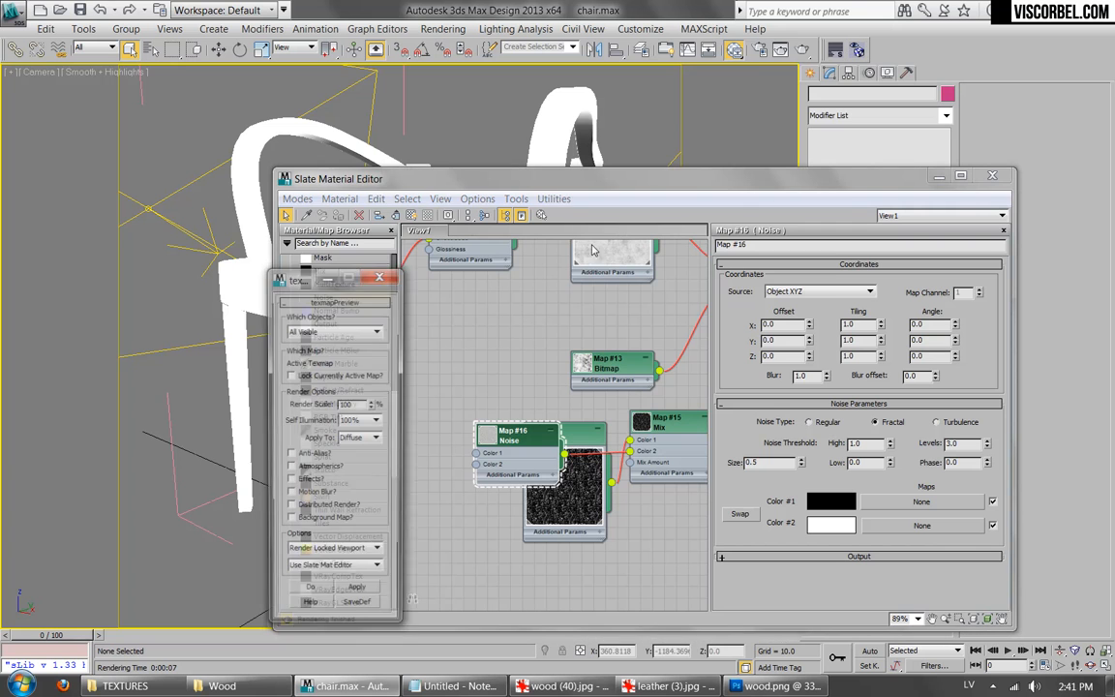
click(378, 597)
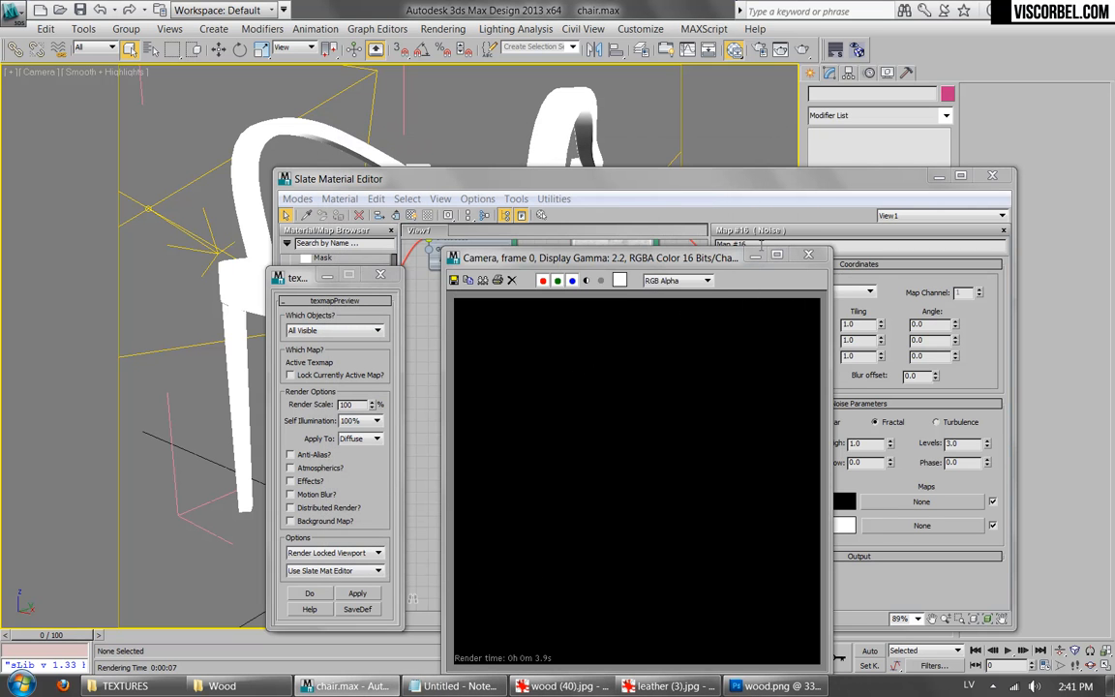
click(809, 256)
Step: Set the bump Mix map's mix amount to 50 to blend the scratches and noise equally
double_click(680, 423)
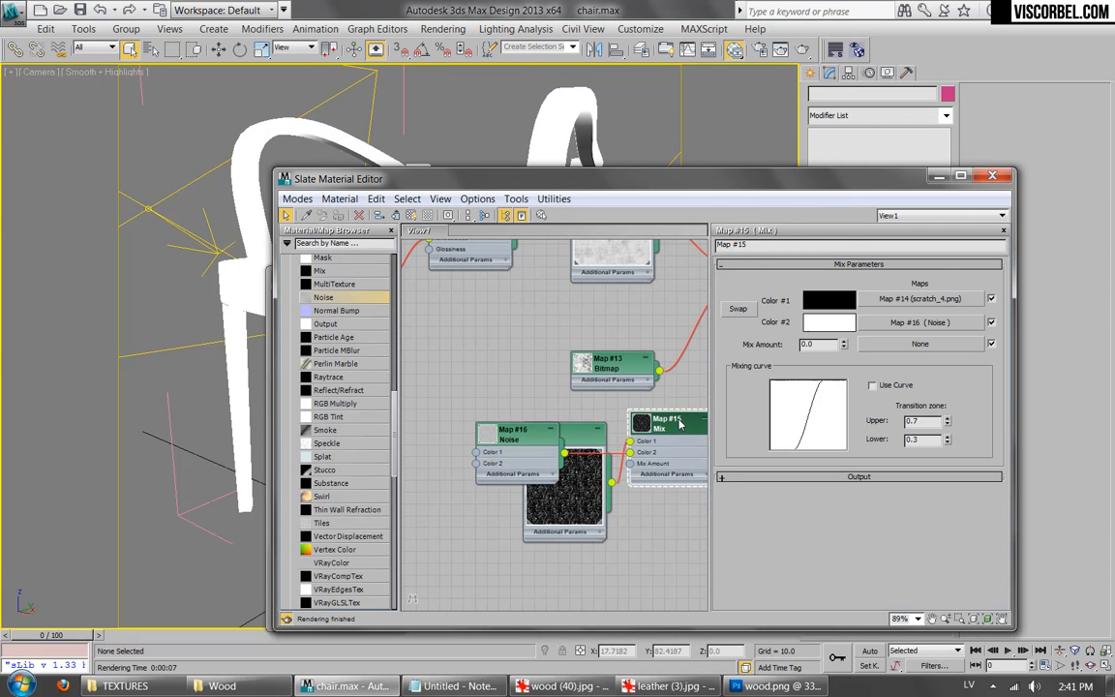
double_click(817, 344)
text(50)
Step: Set the chair material's Bump map amount to 15 and enlarge its sample sphere to check the surface
middle_drag(558, 429, 518, 444)
middle_drag(587, 381, 443, 448)
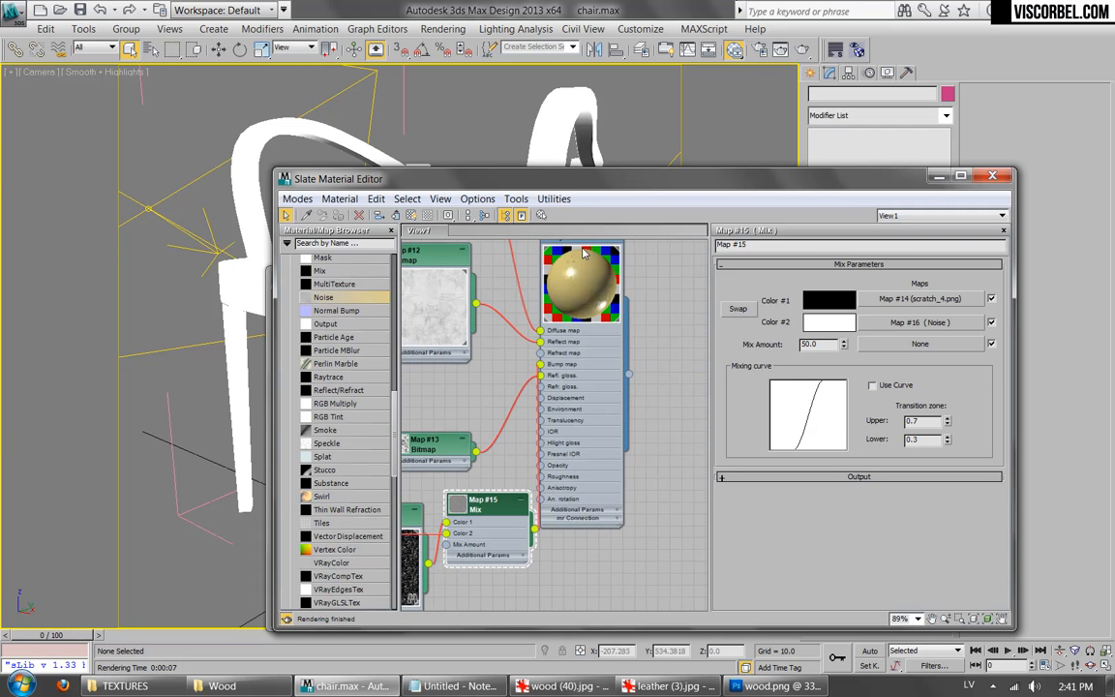
middle_drag(583, 254, 582, 322)
double_click(557, 288)
scroll(553, 378, up, 8)
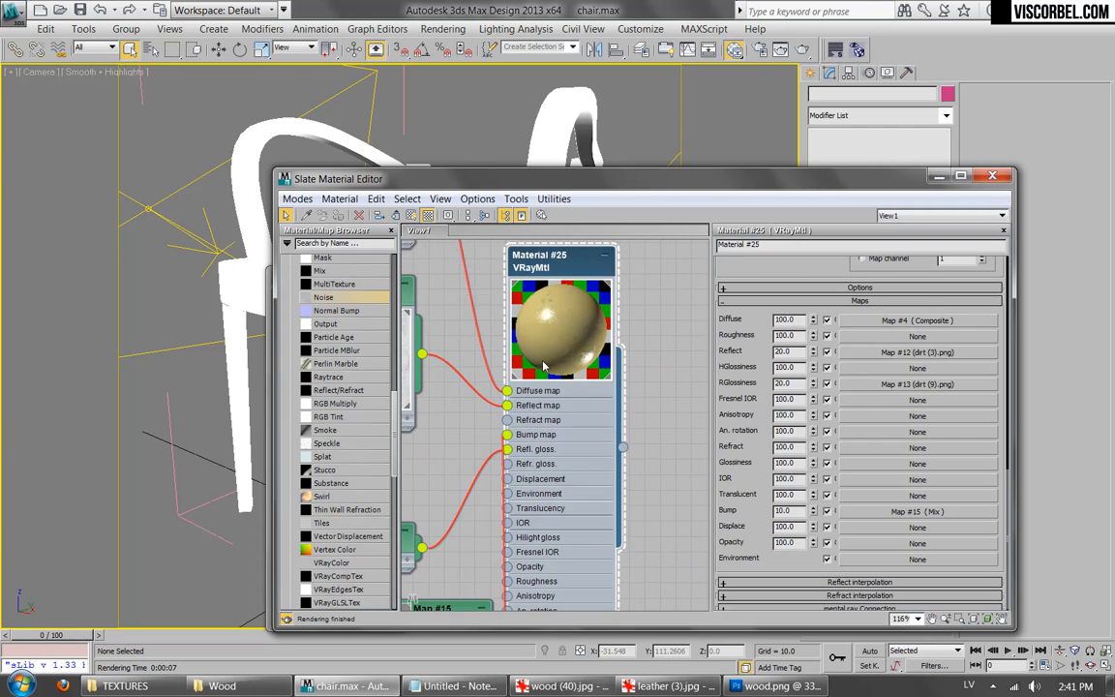
middle_drag(550, 380, 519, 525)
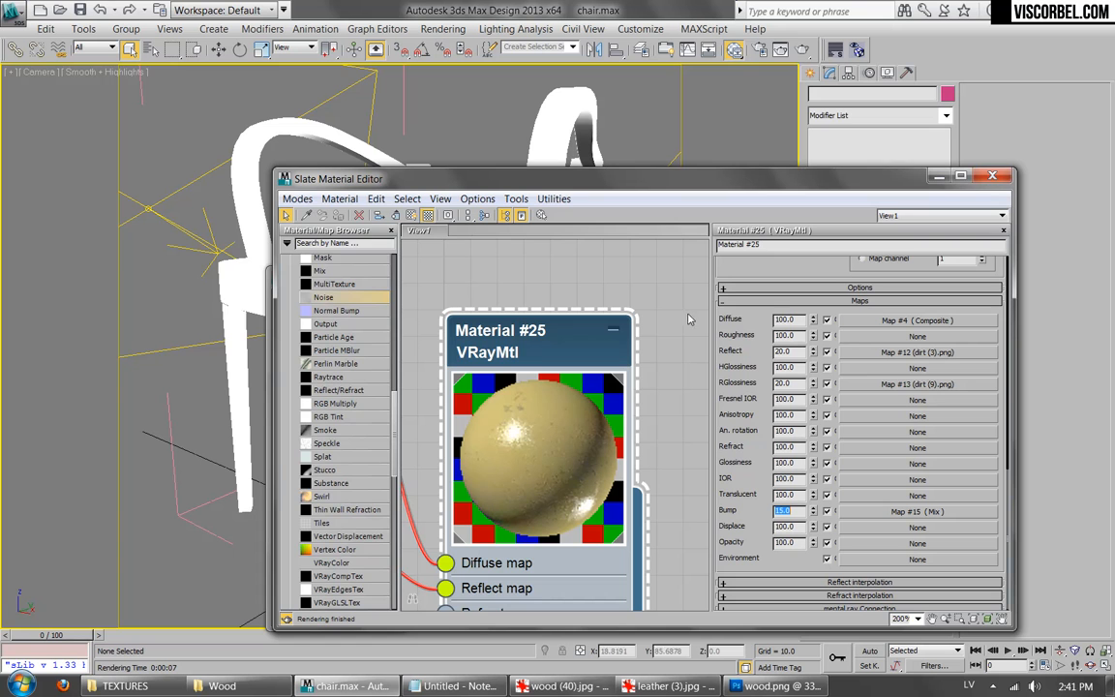
Step: Run a test render of the chair and examine the combined scratch and noise bump up close
click(799, 50)
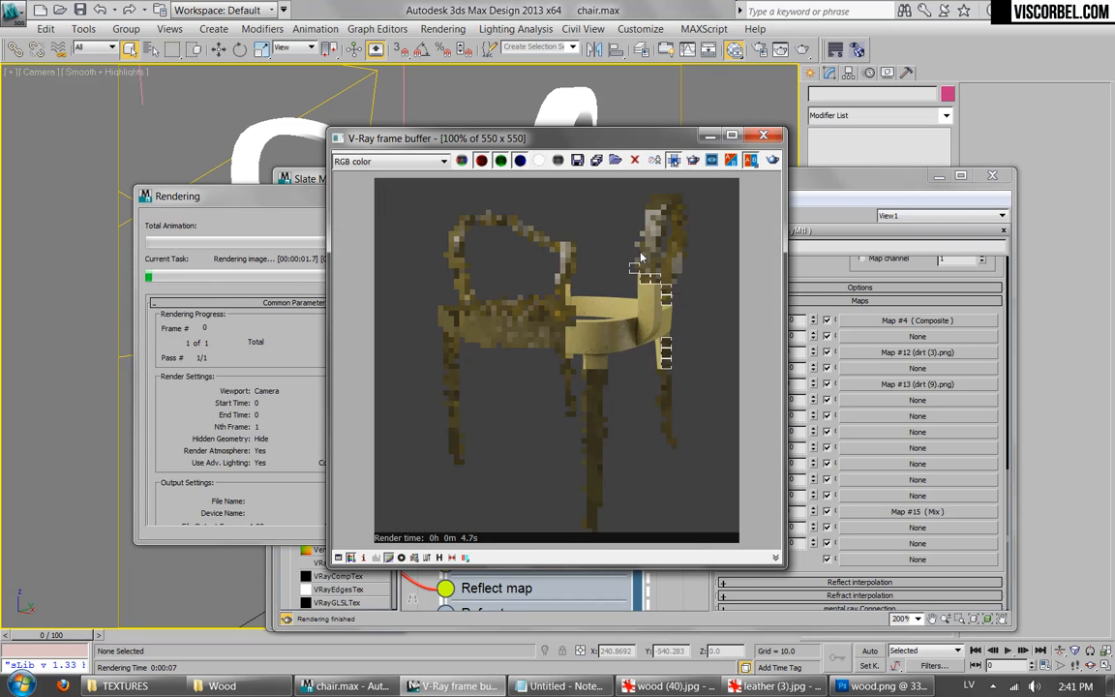
scroll(659, 229, up, 1)
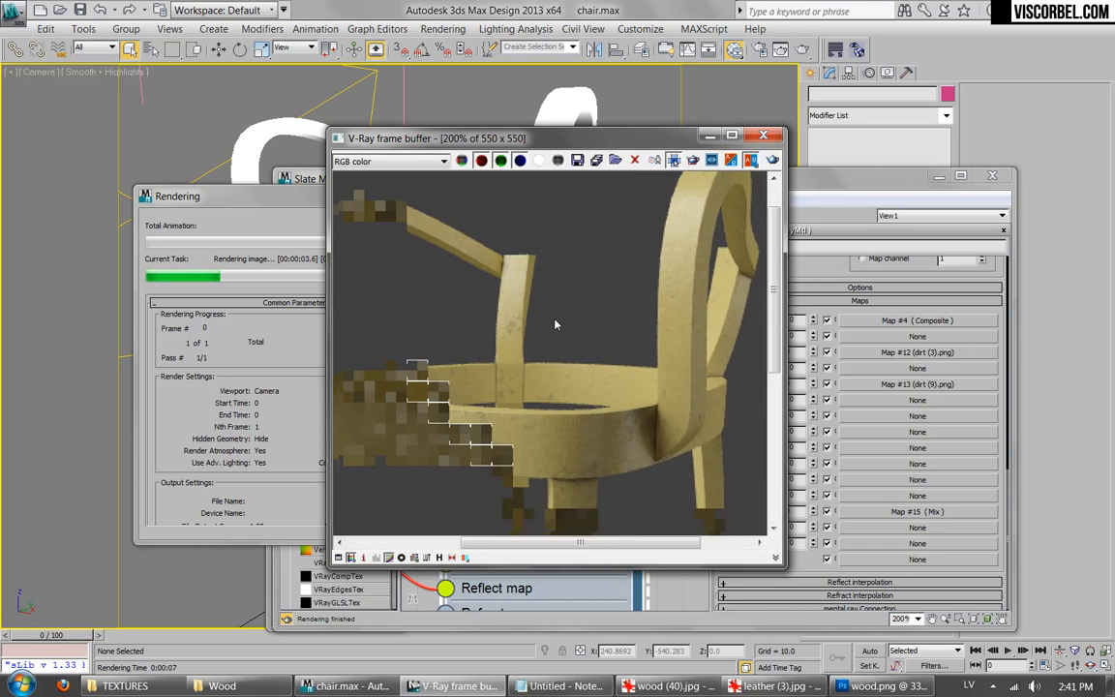
scroll(527, 361, down, 1)
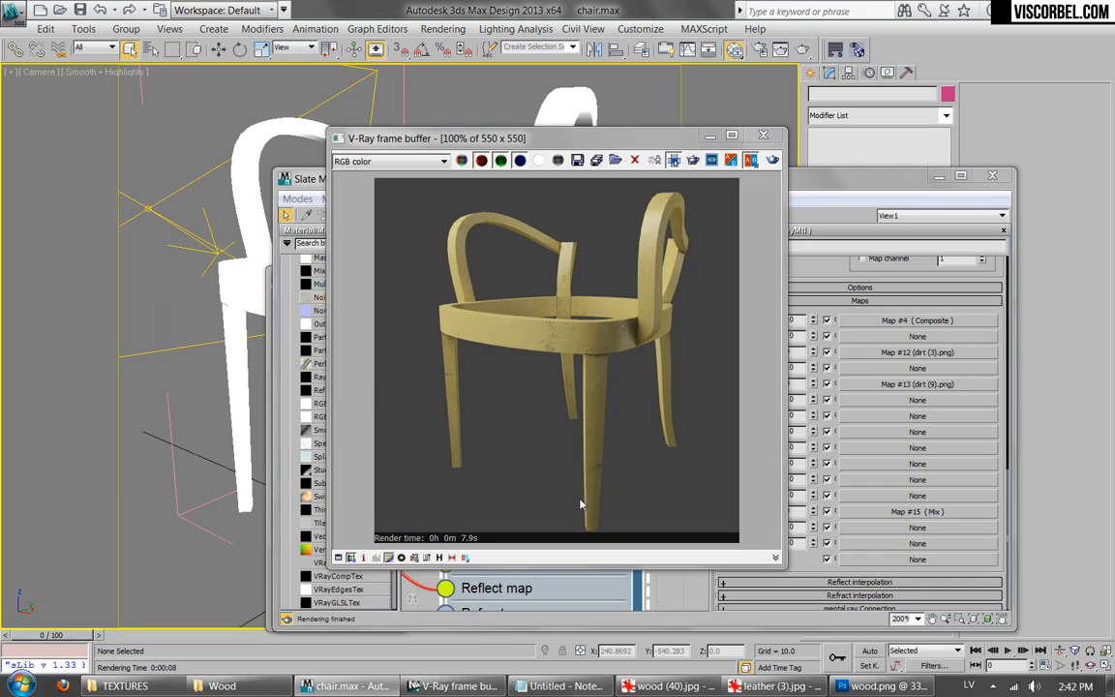
click(764, 136)
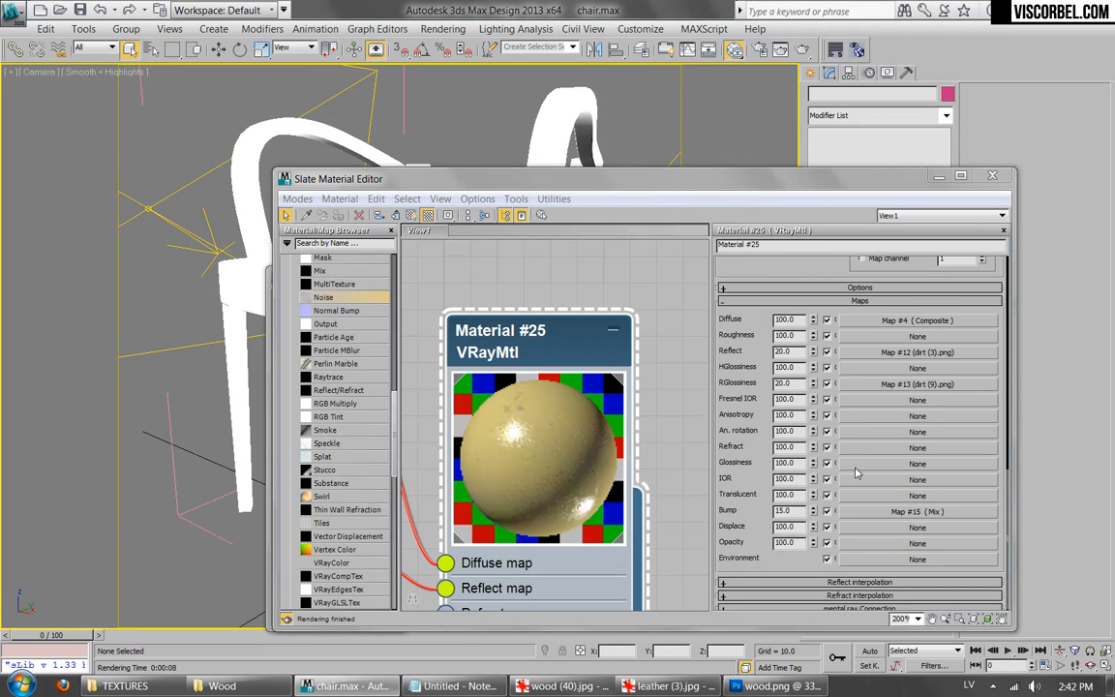
Step: Set the Noise map in the bump Mix to size 0.2 and levels 2, and start a new test render
click(891, 512)
click(882, 326)
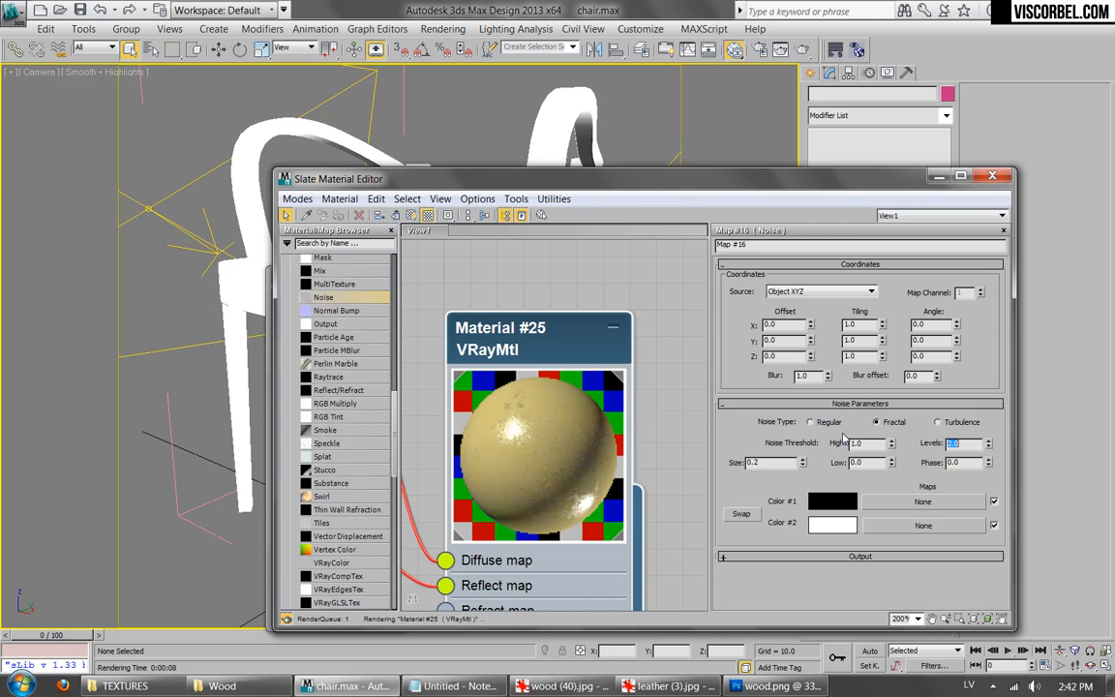
click(759, 50)
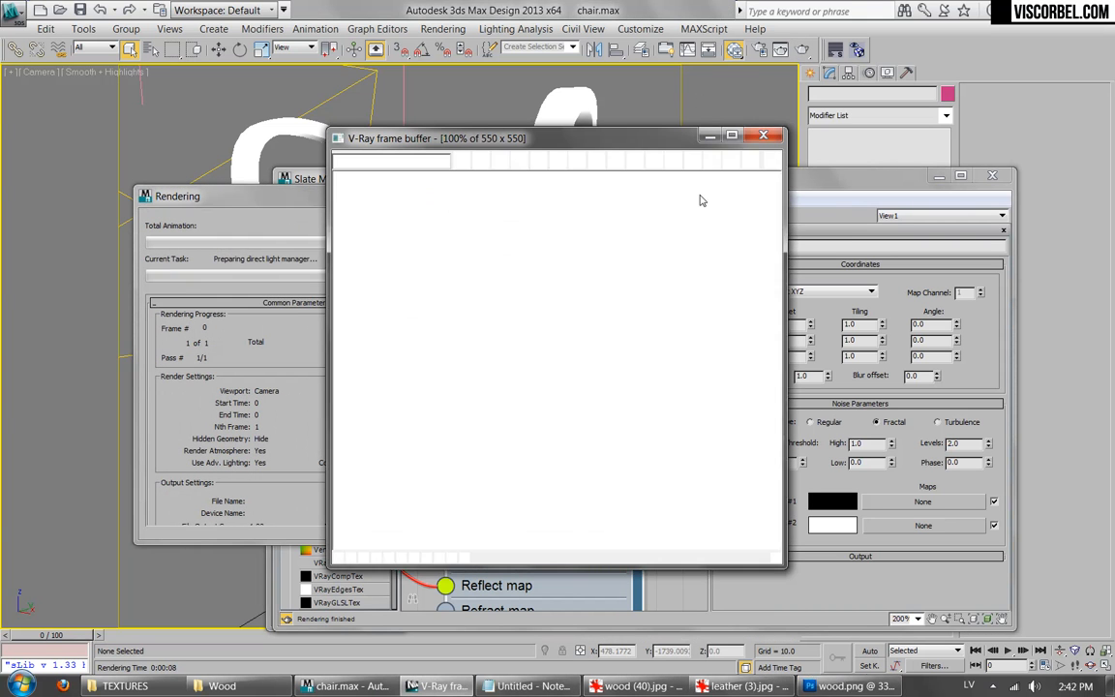
Step: Examine the paint and dirt detail on the chair's seat frame and legs in the finished render, and close the frame buffer
scroll(643, 256, up, 2)
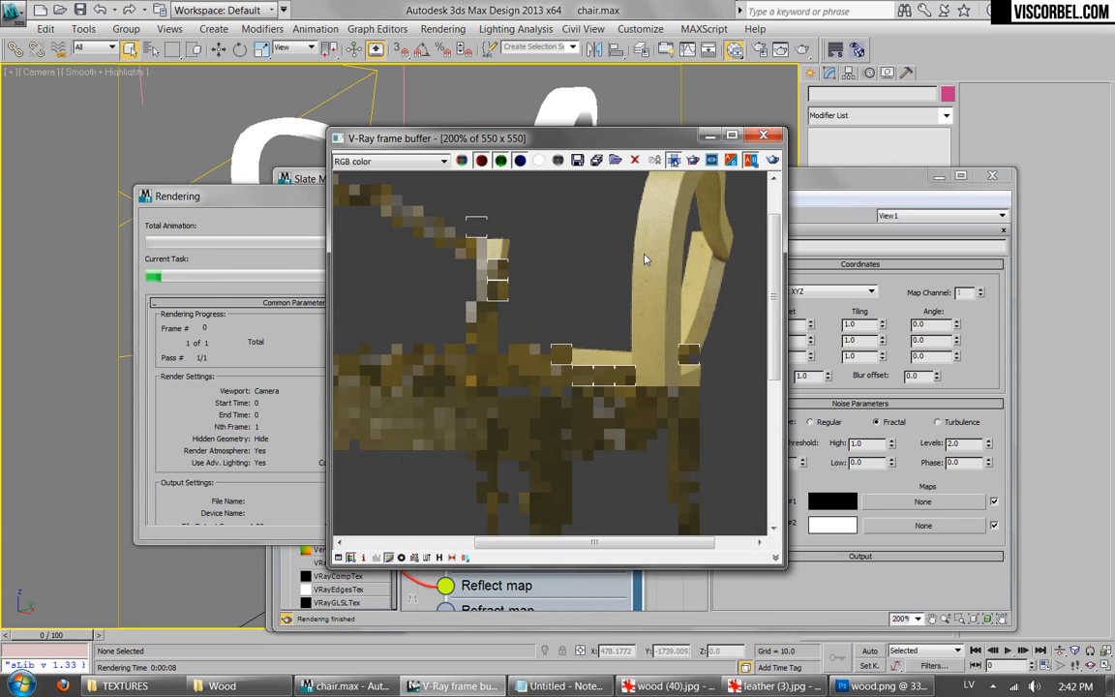
scroll(631, 285, down, 2)
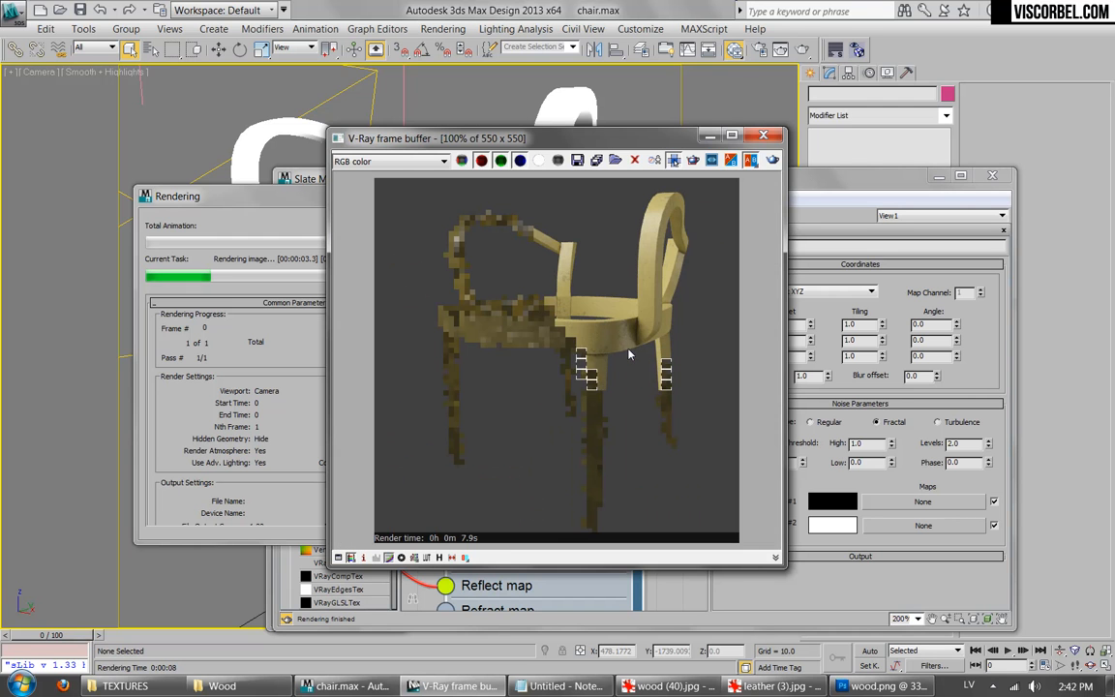
scroll(507, 293, up, 2)
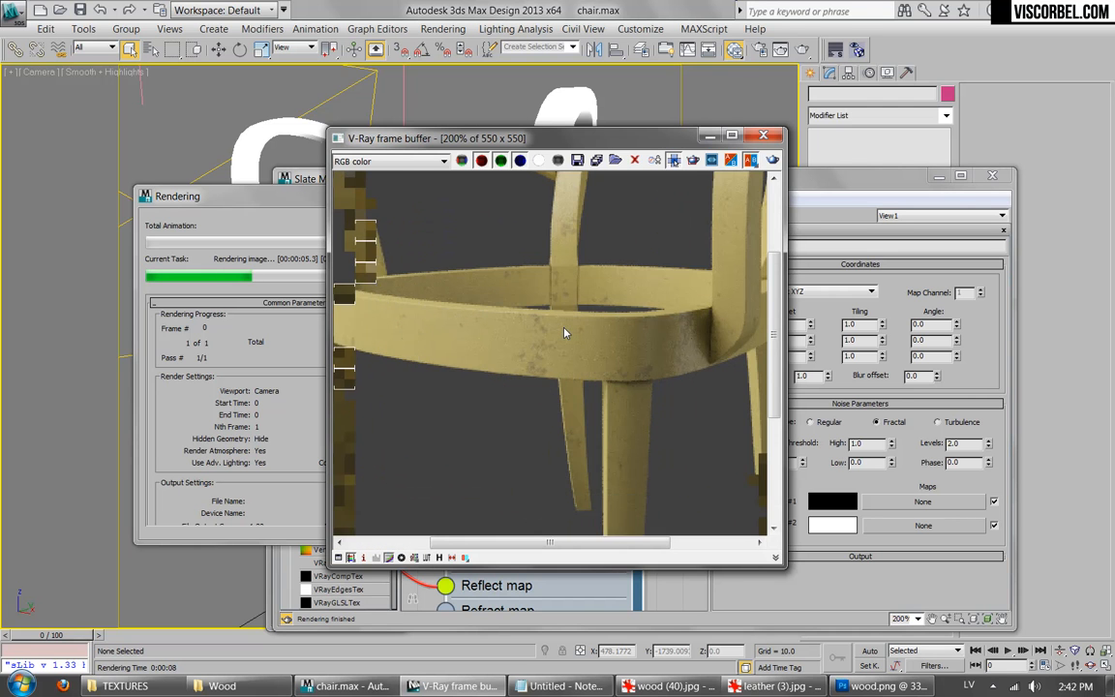
scroll(565, 333, down, 2)
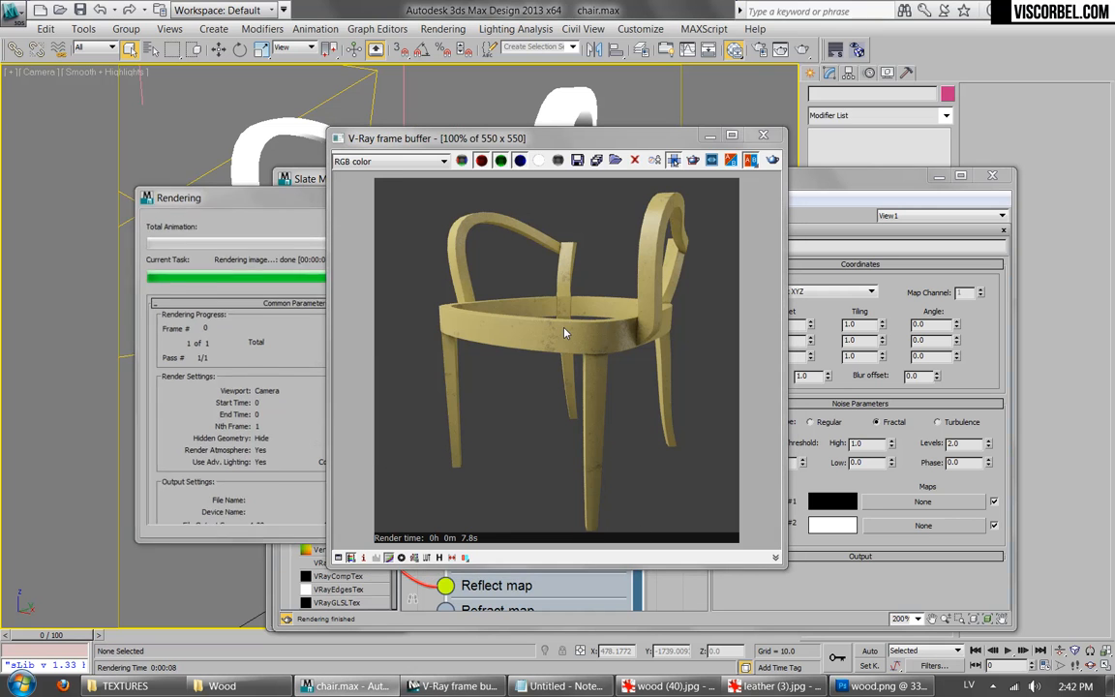
click(763, 139)
Step: Lay out the child map nodes of the yellow Material #25 in the node view
scroll(518, 366, down, 5)
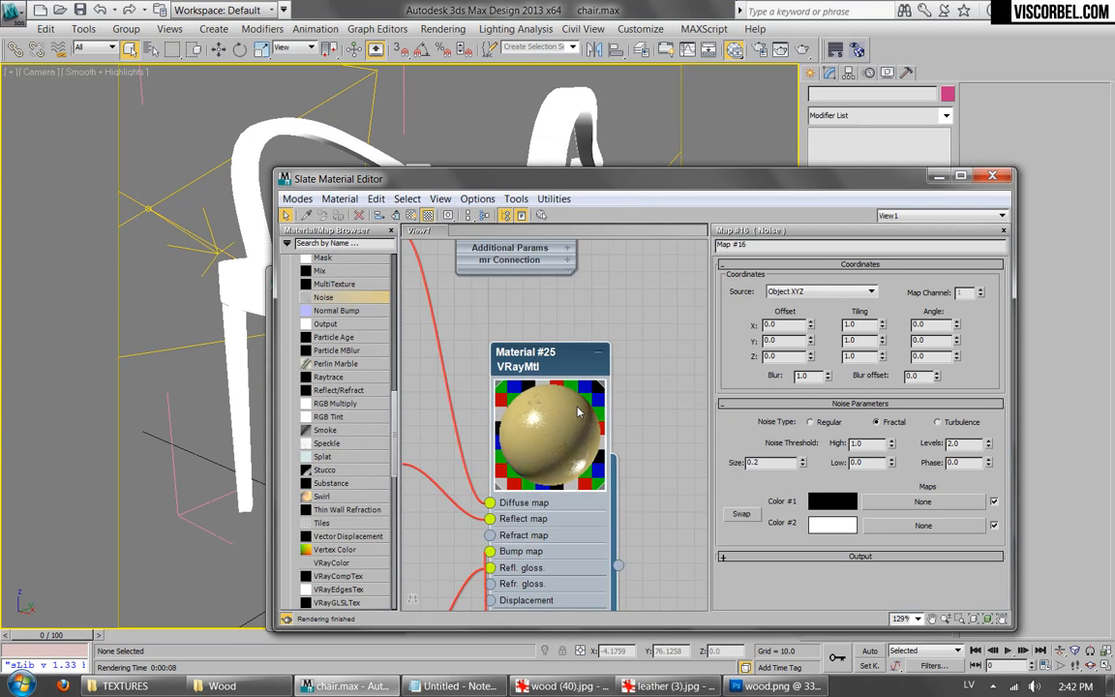
middle_drag(549, 414, 615, 421)
drag(659, 407, 686, 411)
drag(584, 346, 581, 363)
right_click(662, 367)
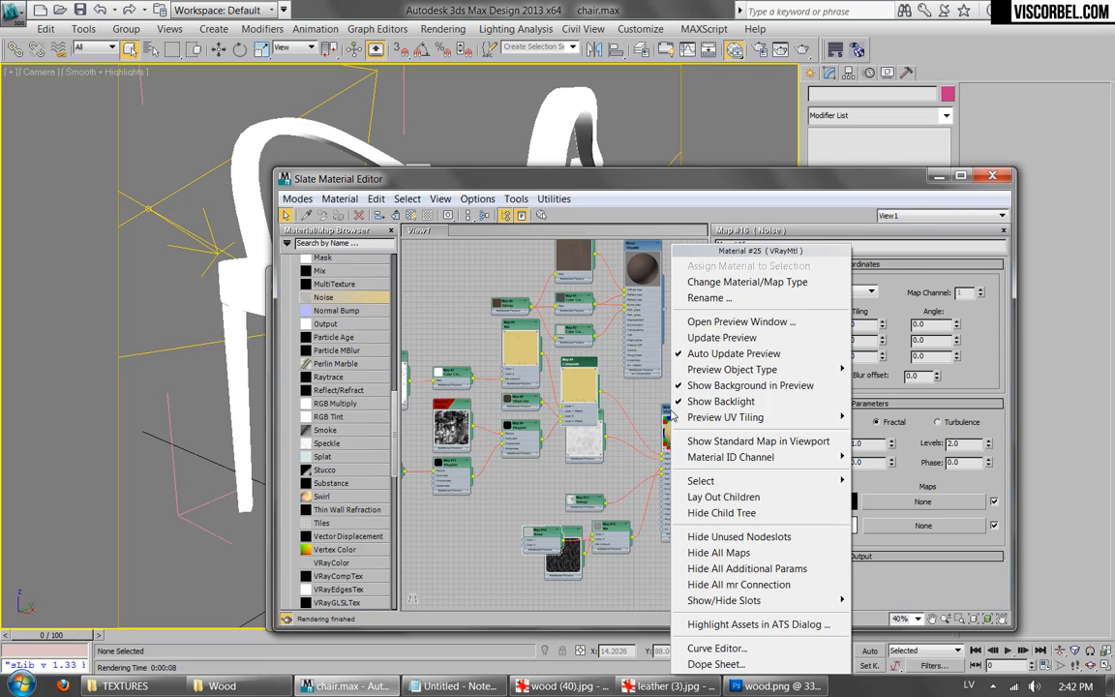
click(723, 497)
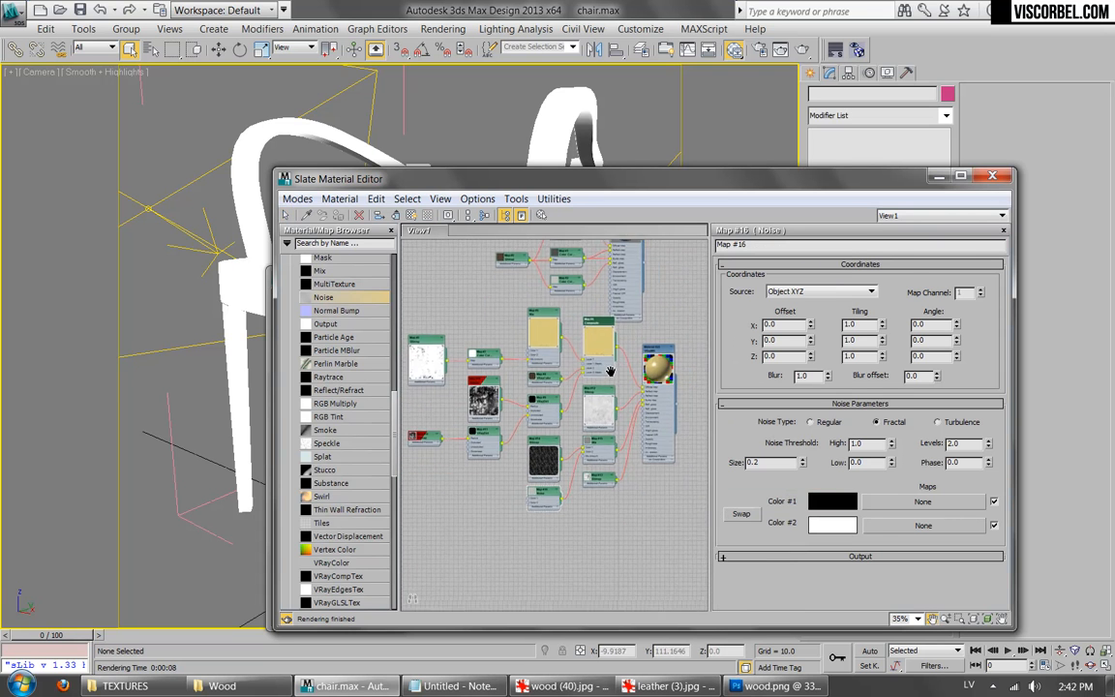
Step: Duplicate Material #25 and its Composite map tree below the originals, and open the copied material's map settings
shift+drag(639, 358, 659, 532)
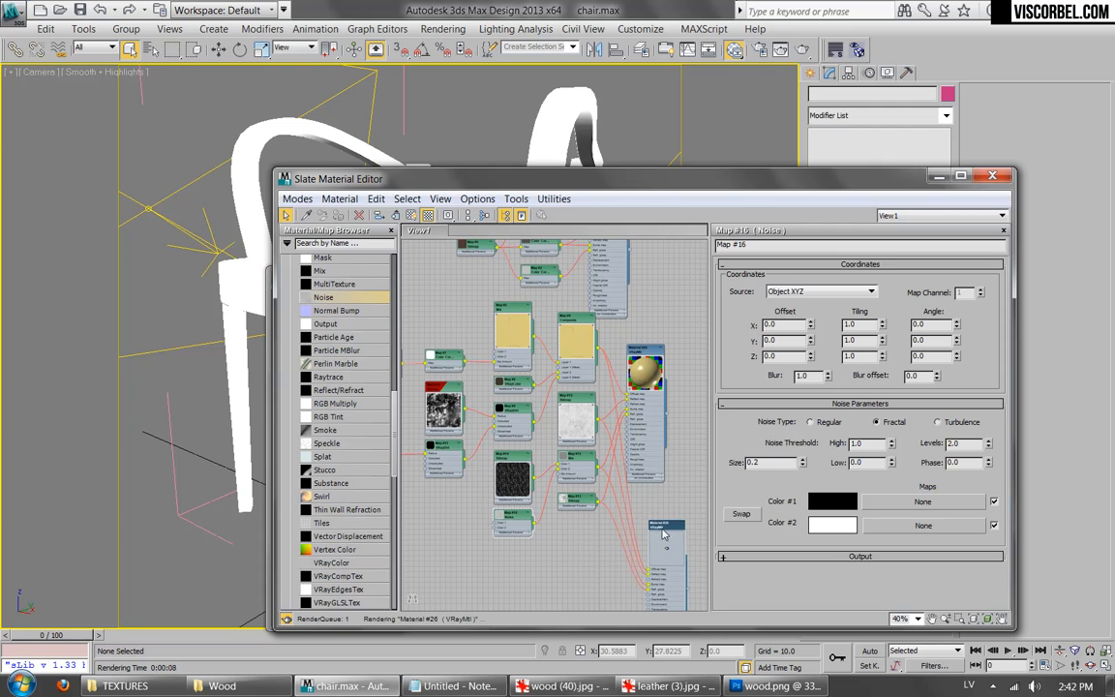
scroll(666, 525, up, 4)
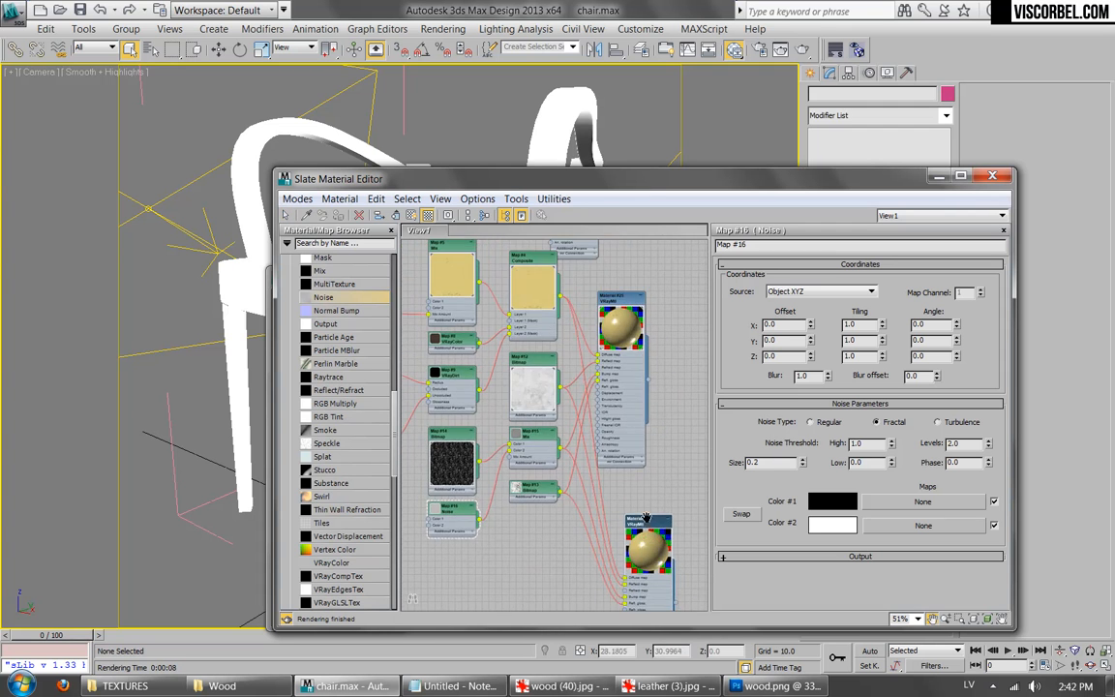
middle_drag(666, 411, 586, 322)
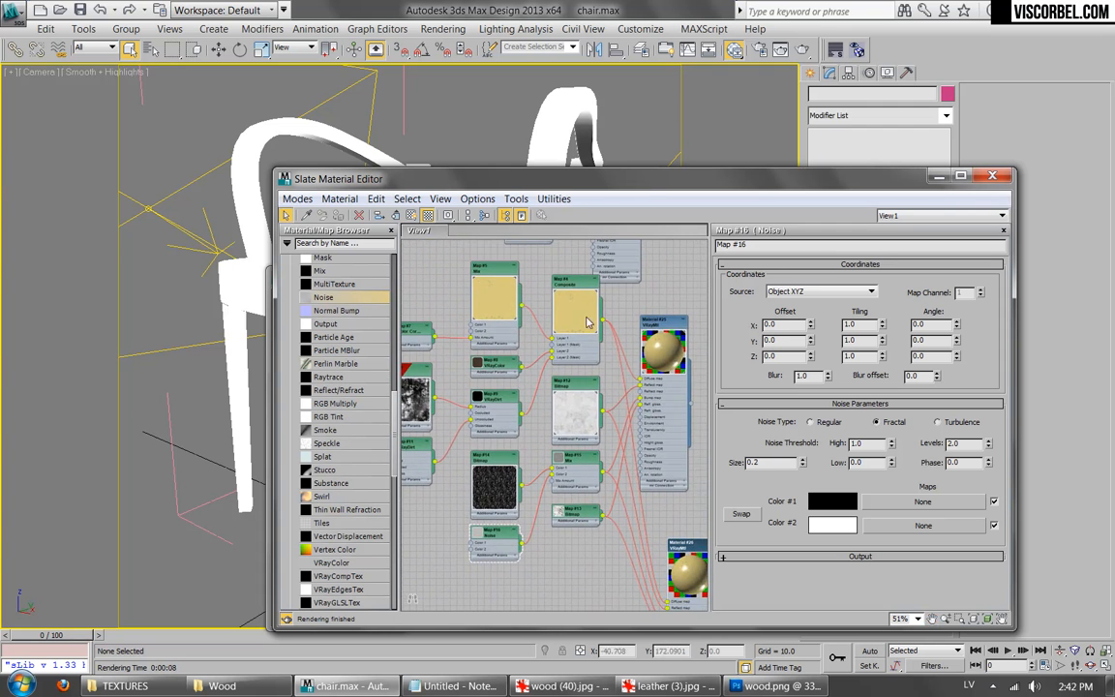
shift+drag(573, 288, 576, 602)
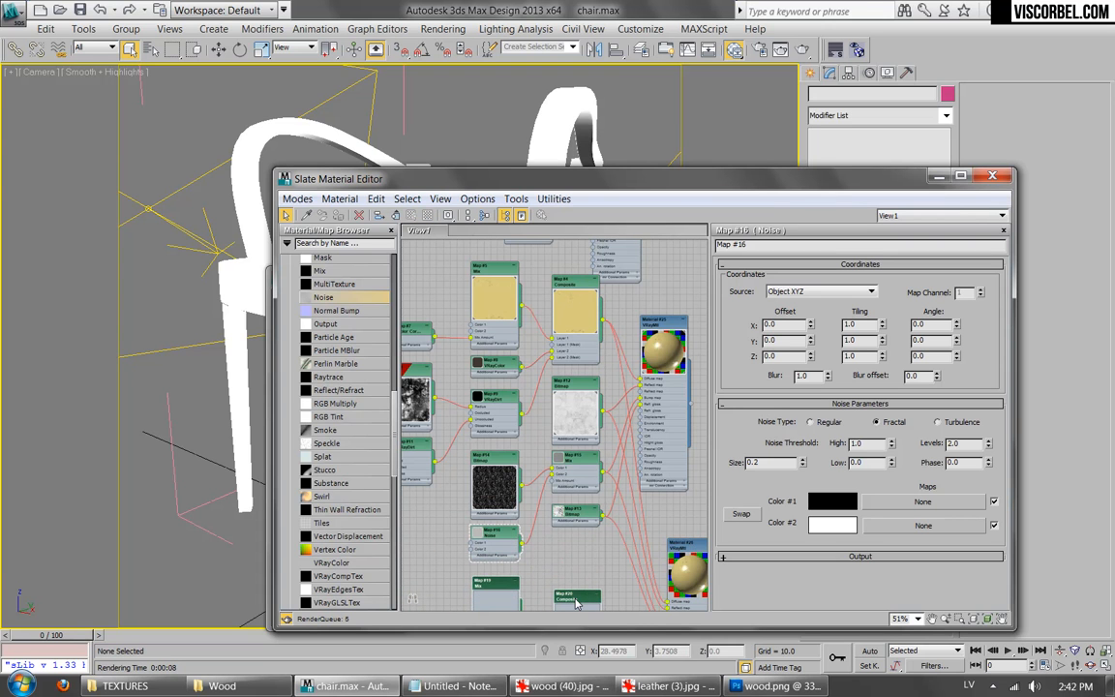
scroll(620, 390, up, 2)
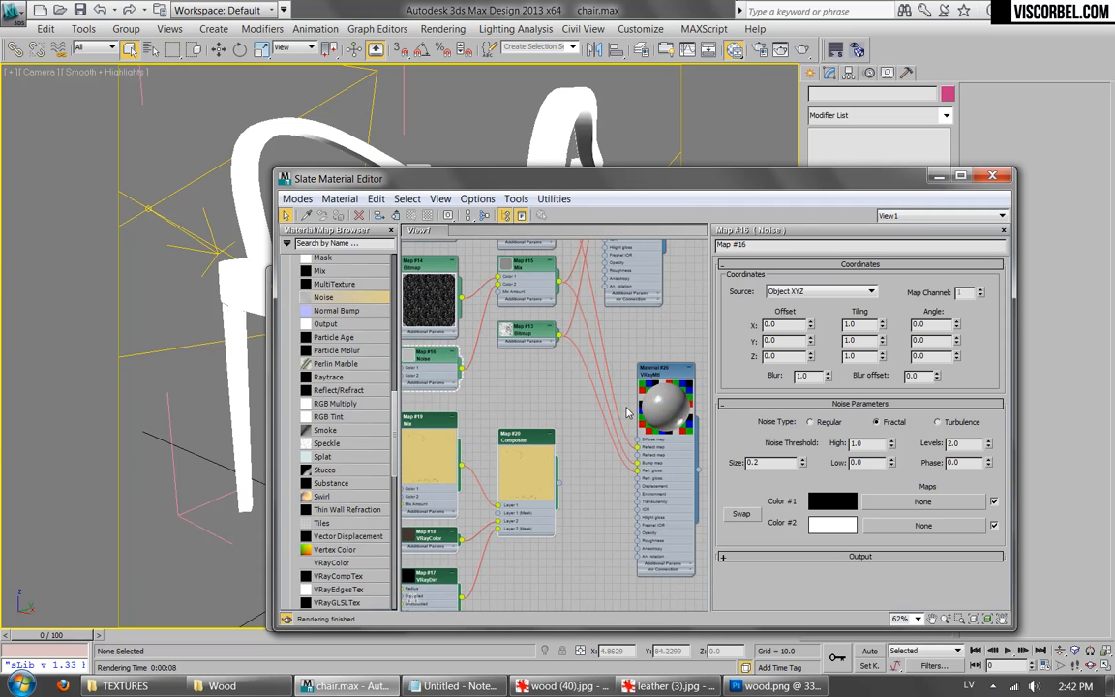
double_click(659, 384)
scroll(539, 395, down, 10)
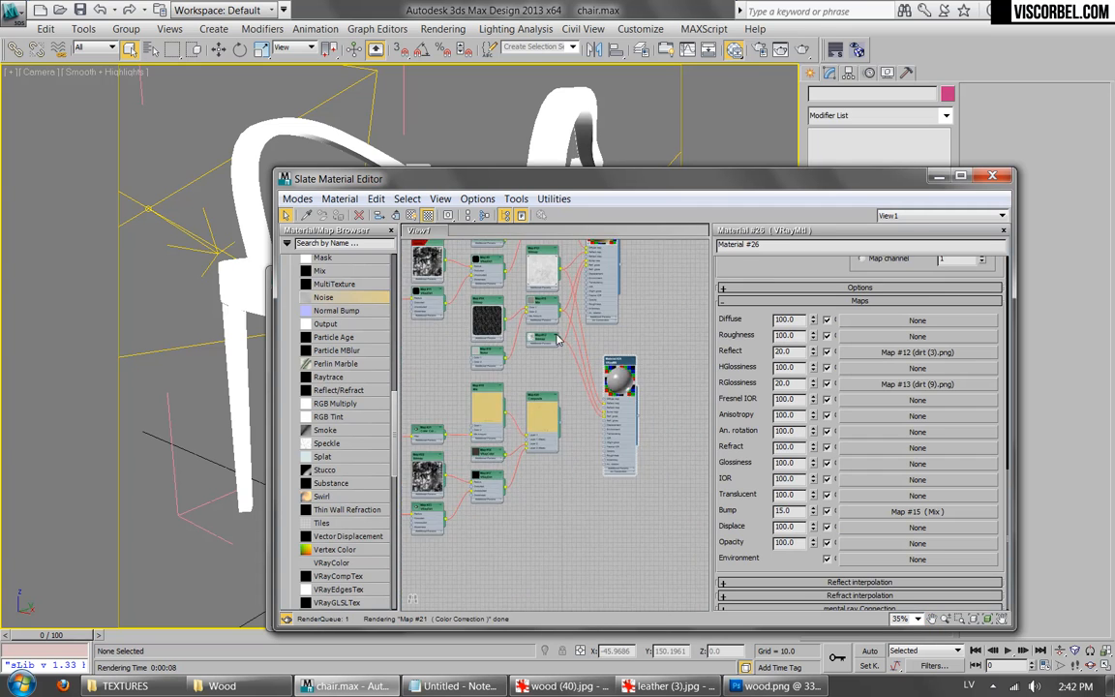
Step: Recolour the duplicated Mix map with dark red as Color #2 and near black, value 1, as Color #1
scroll(539, 395, up, 7)
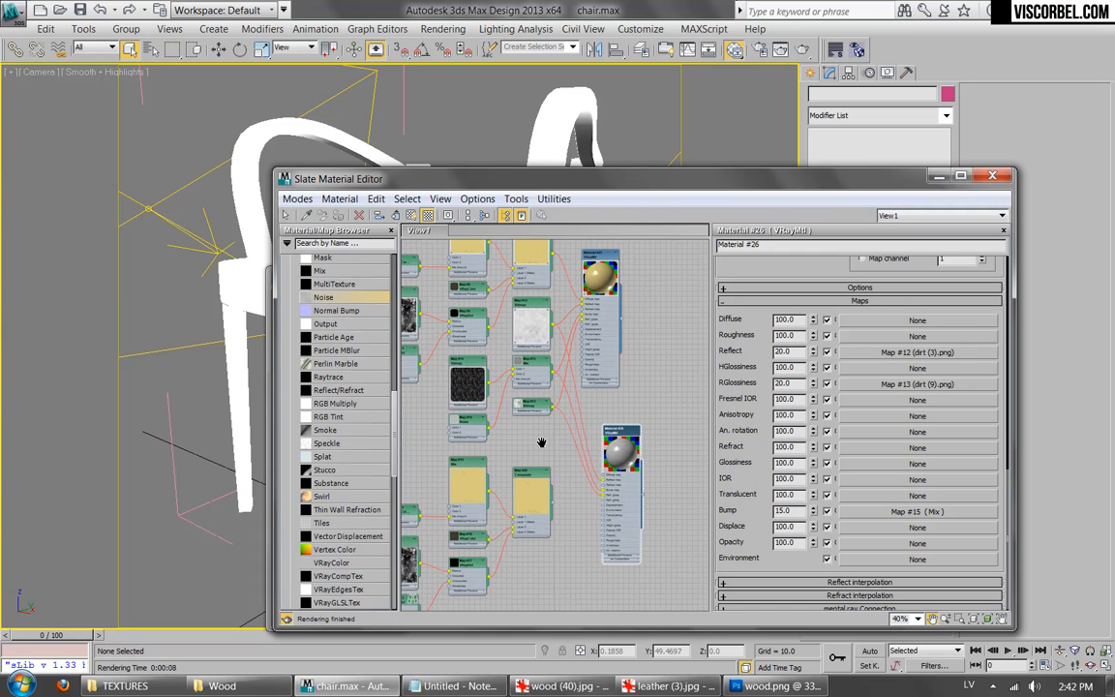
scroll(541, 519, up, 4)
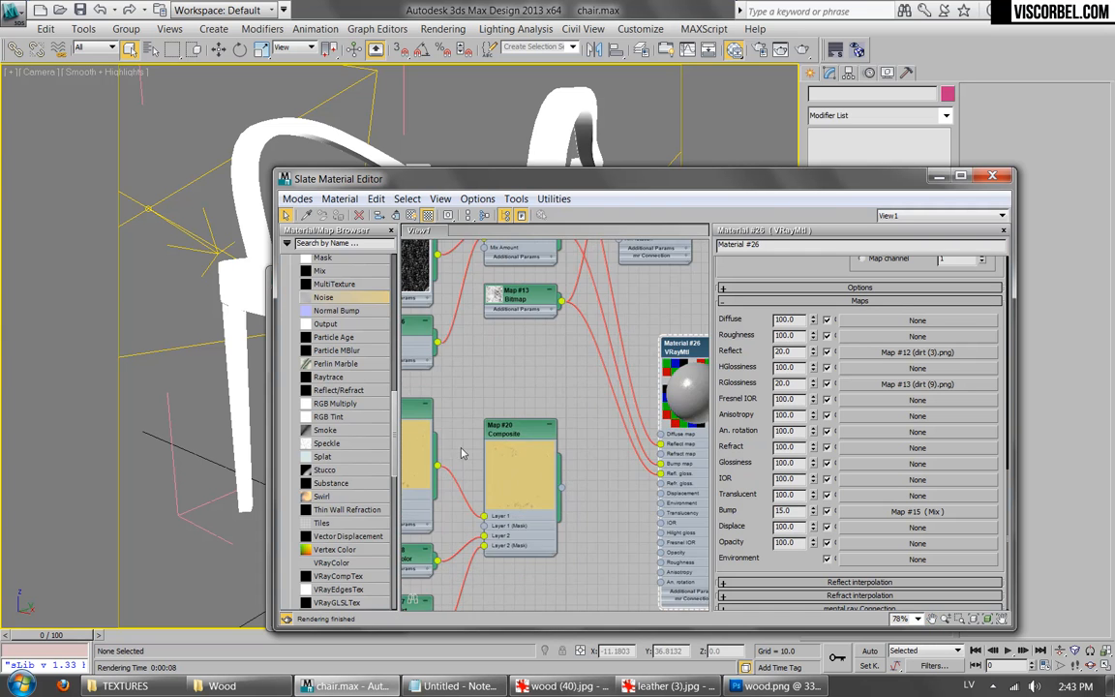
middle_drag(559, 451, 579, 425)
double_click(579, 425)
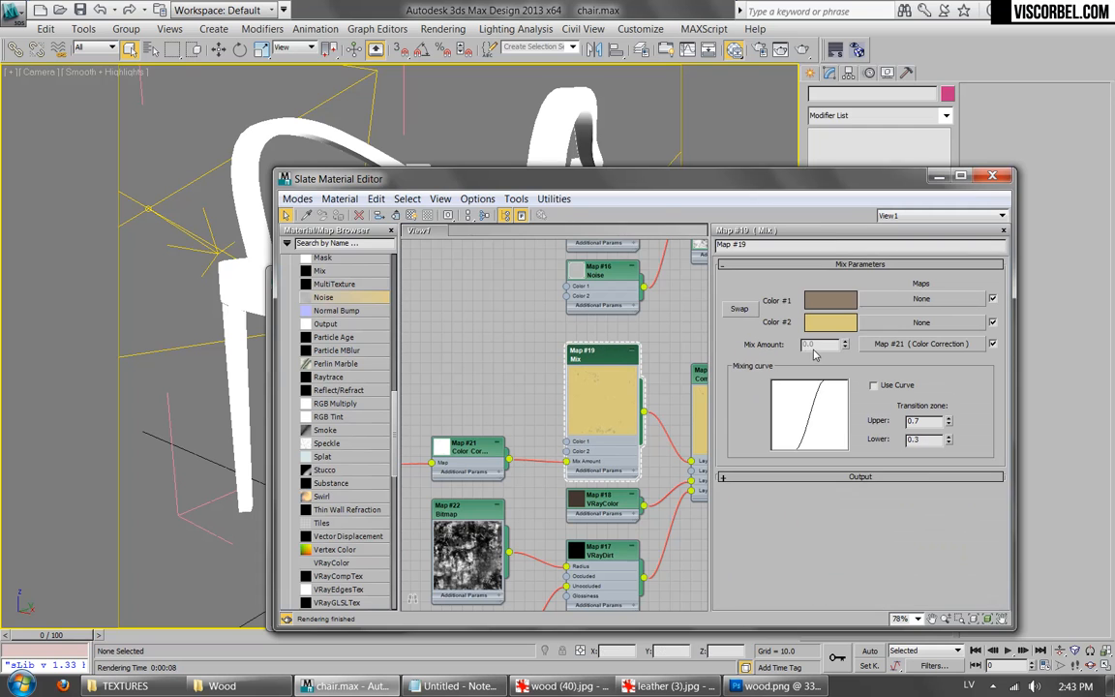
click(815, 325)
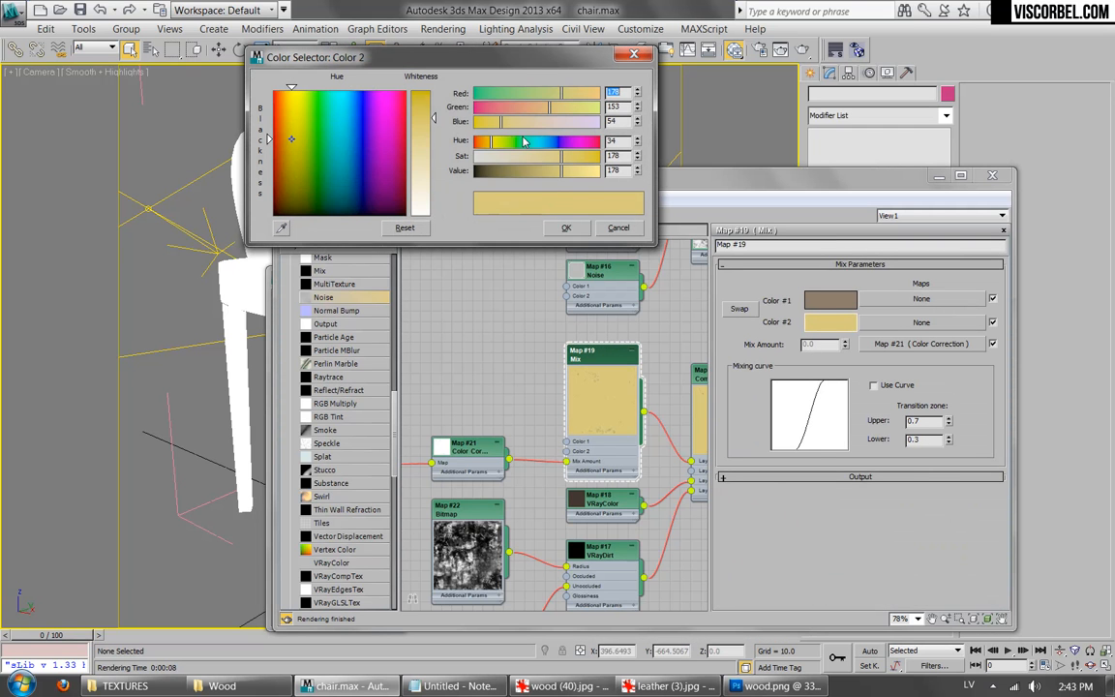
drag(495, 145, 481, 143)
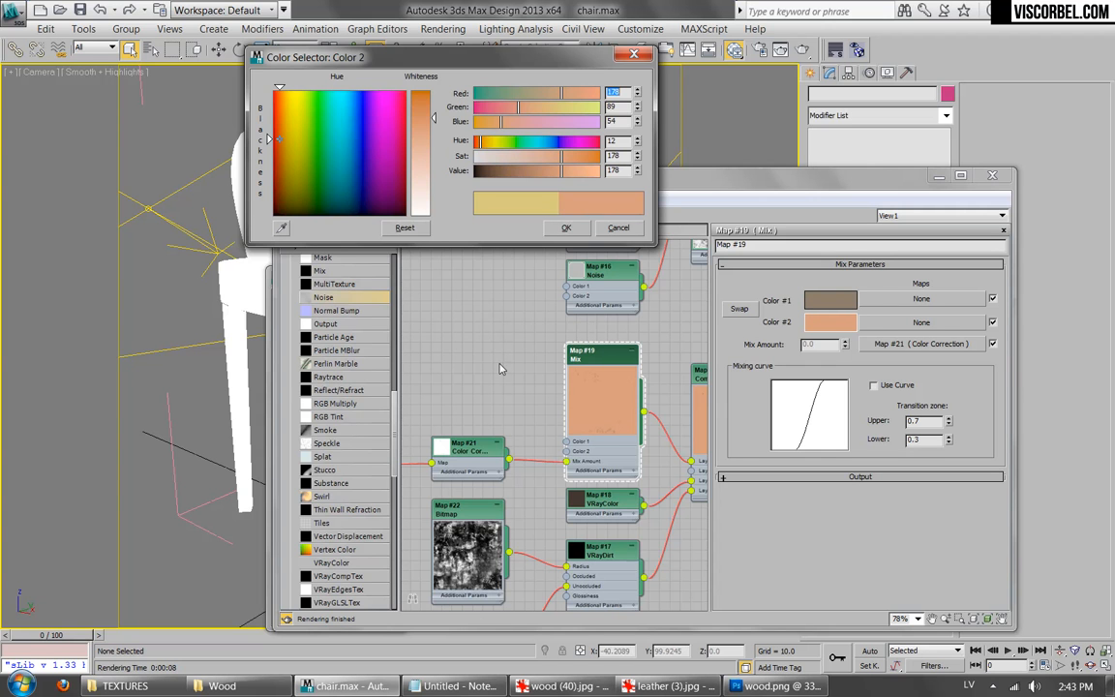
drag(575, 157, 475, 142)
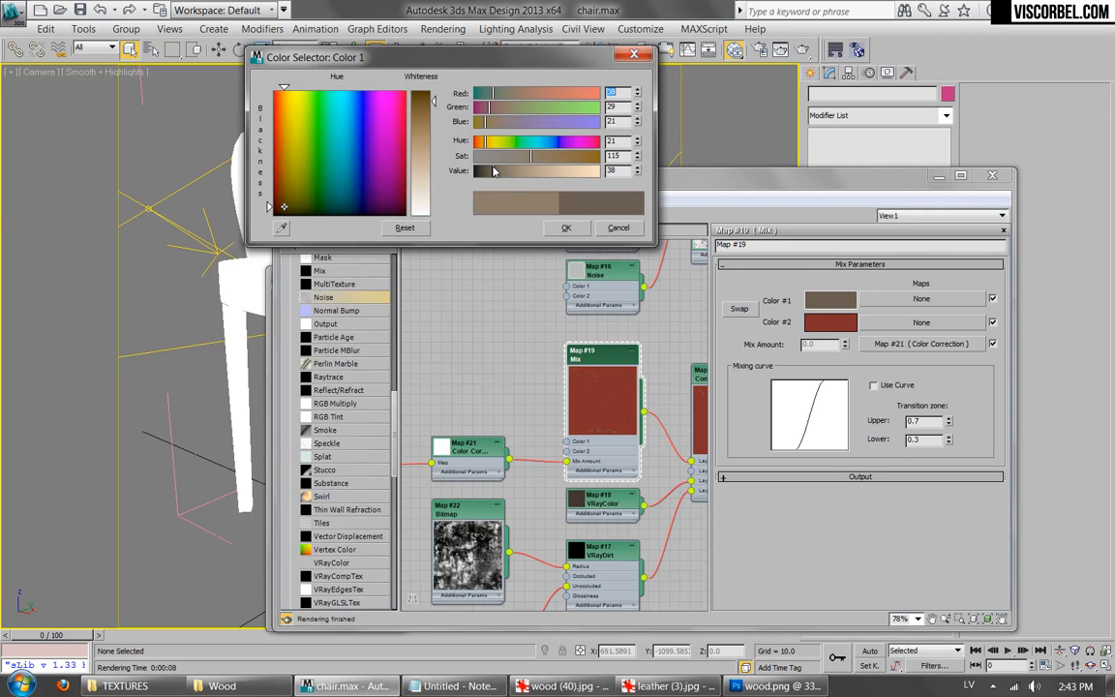
drag(497, 171, 476, 171)
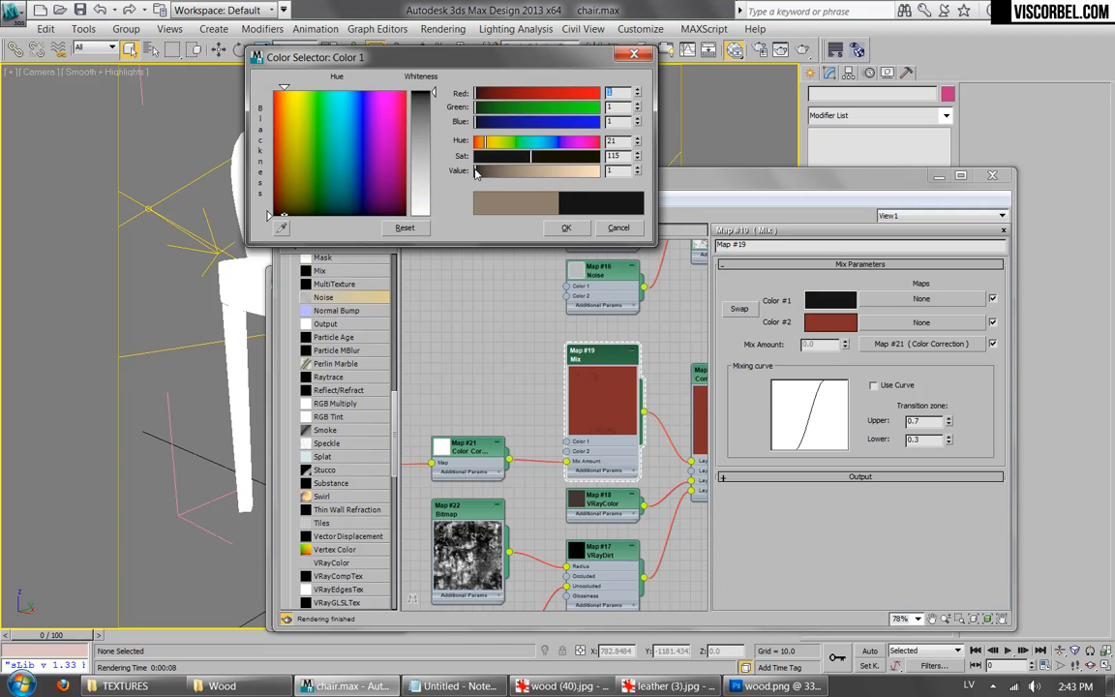
click(565, 228)
Step: Set the duplicated dirt (11).png bitmap's U and V offsets to 0.5 and its blur to 0.5
middle_drag(646, 455, 477, 355)
double_click(519, 385)
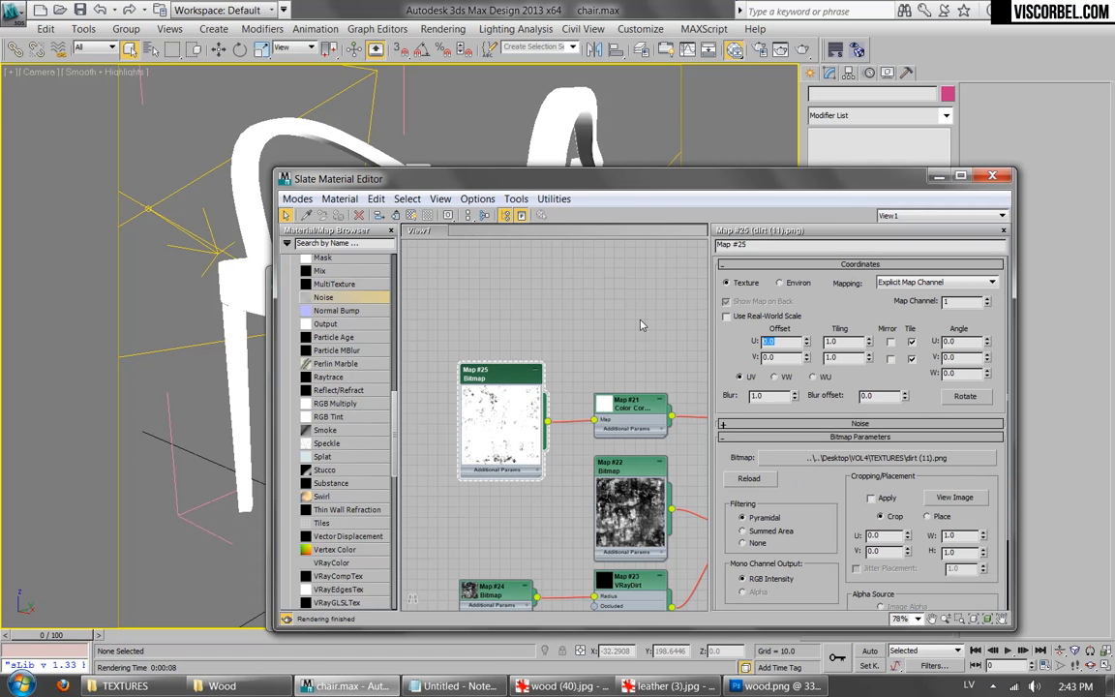
key(Tab)
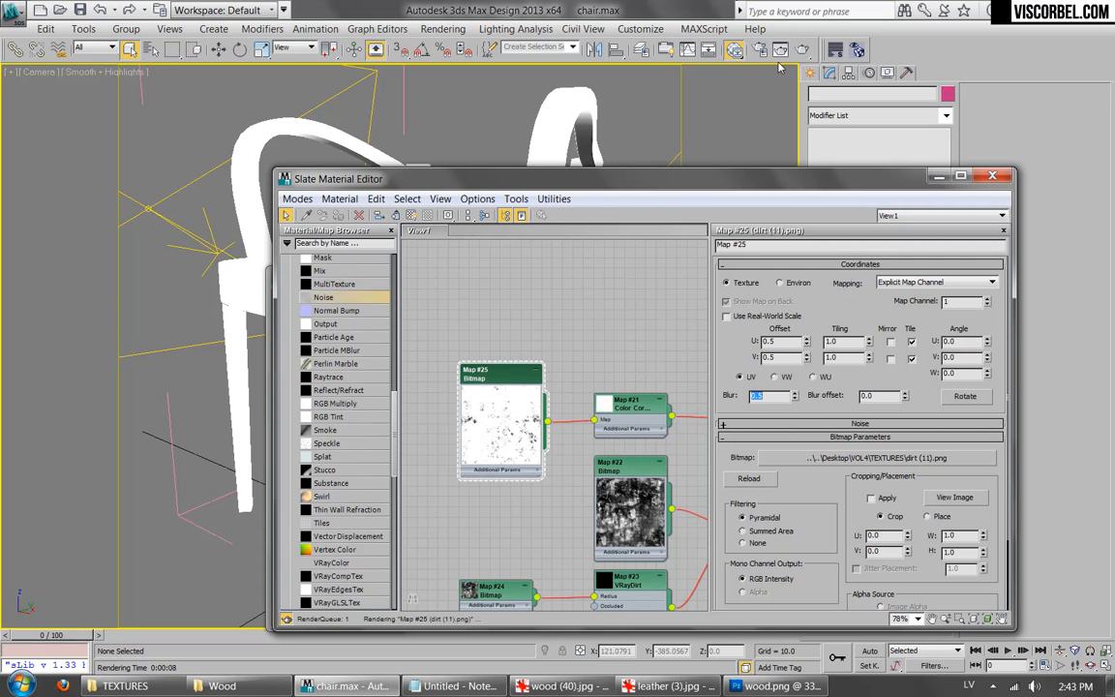
Step: Connect the duplicated red Composite map to the Diffuse map slot of Material #26
middle_drag(624, 358, 540, 368)
scroll(383, 379, down, 1)
scroll(612, 378, down, 1)
middle_drag(612, 378, 552, 431)
scroll(592, 407, down, 1)
drag(539, 474, 620, 434)
drag(643, 377, 602, 385)
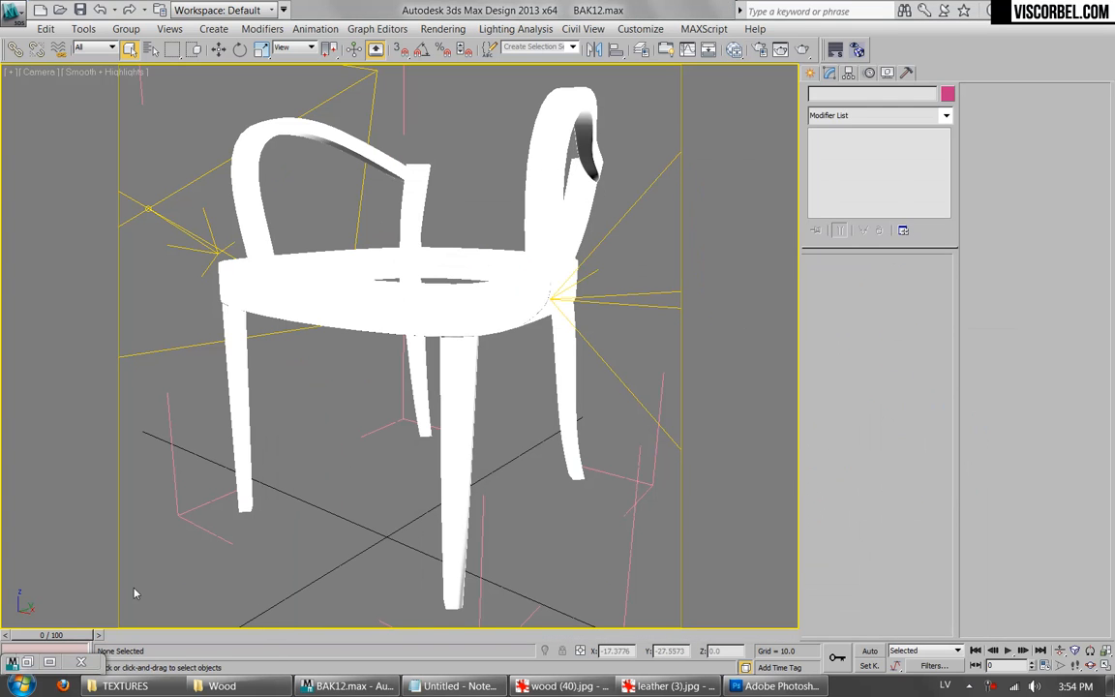
Step: Restore the minimized Slate Material Editor and bring the yellow and red material trees into view
click(15, 663)
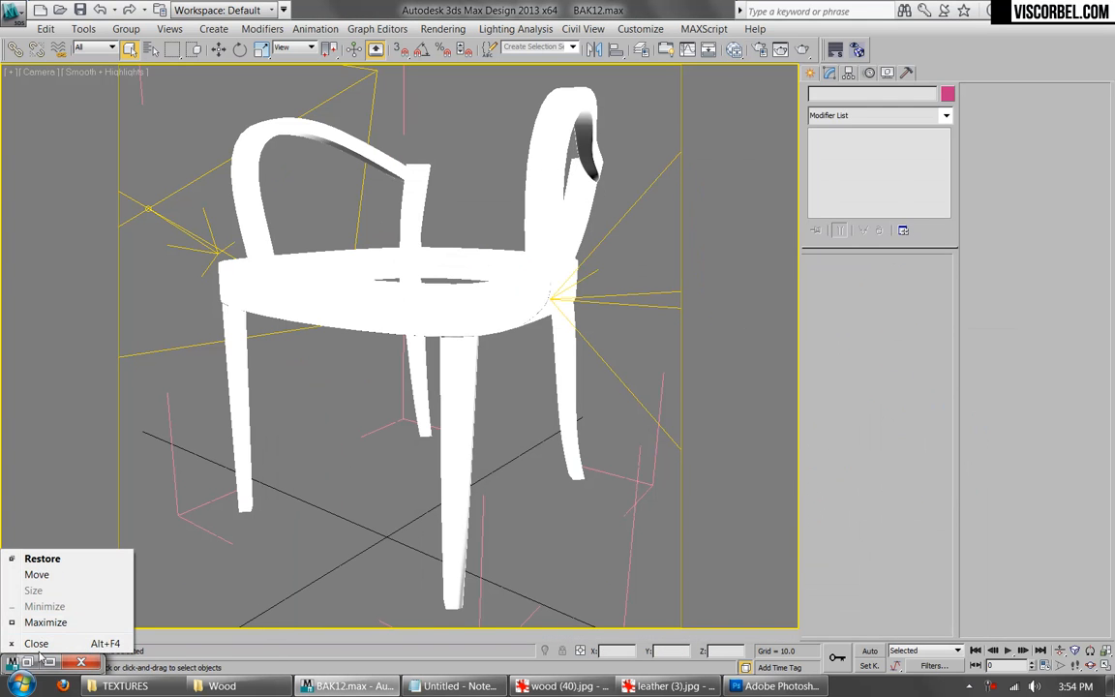
click(23, 664)
click(24, 664)
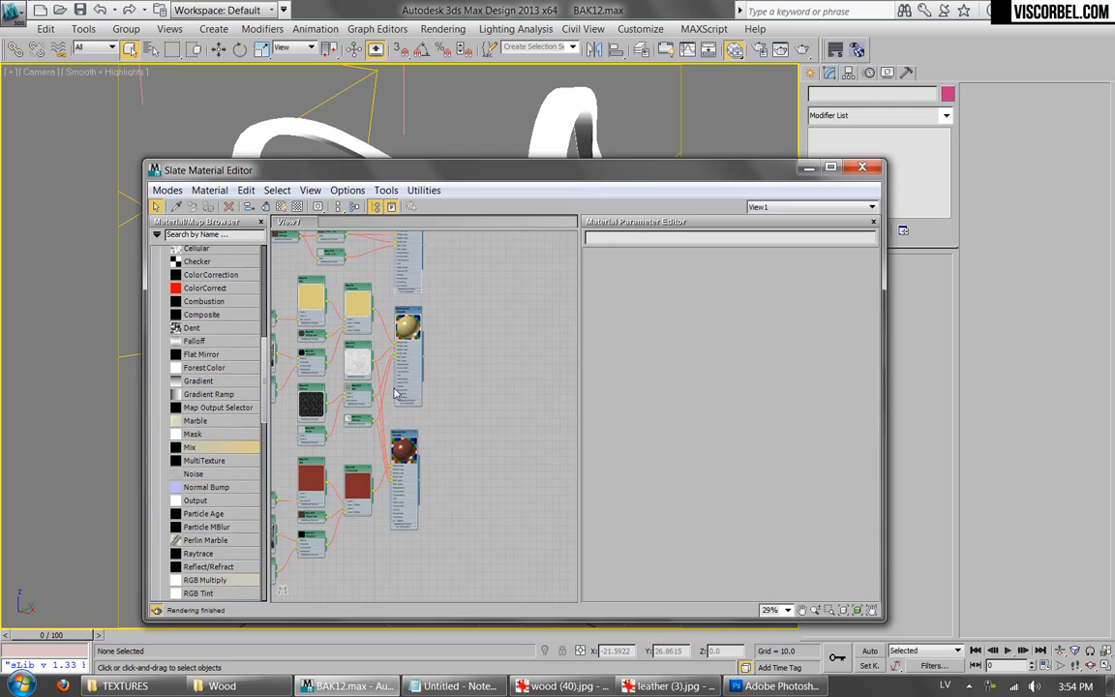
scroll(435, 373, up, 3)
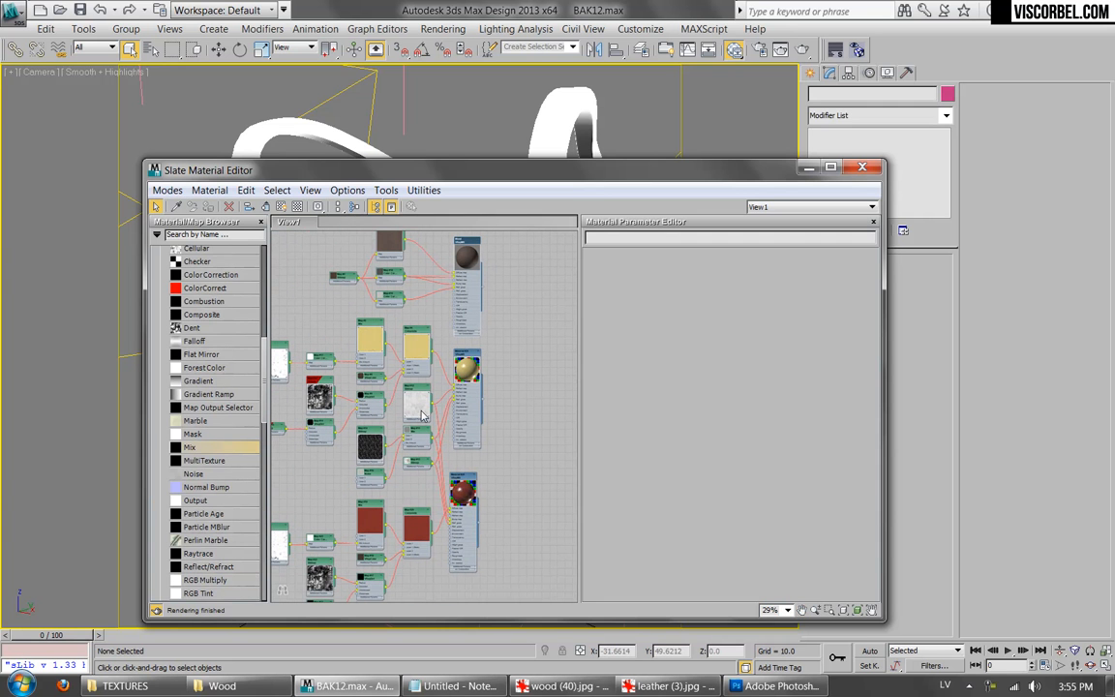
Step: Switch to the wood (40).jpg reference photo and examine the worn yellow paint and the red layer beneath it
click(654, 686)
click(581, 686)
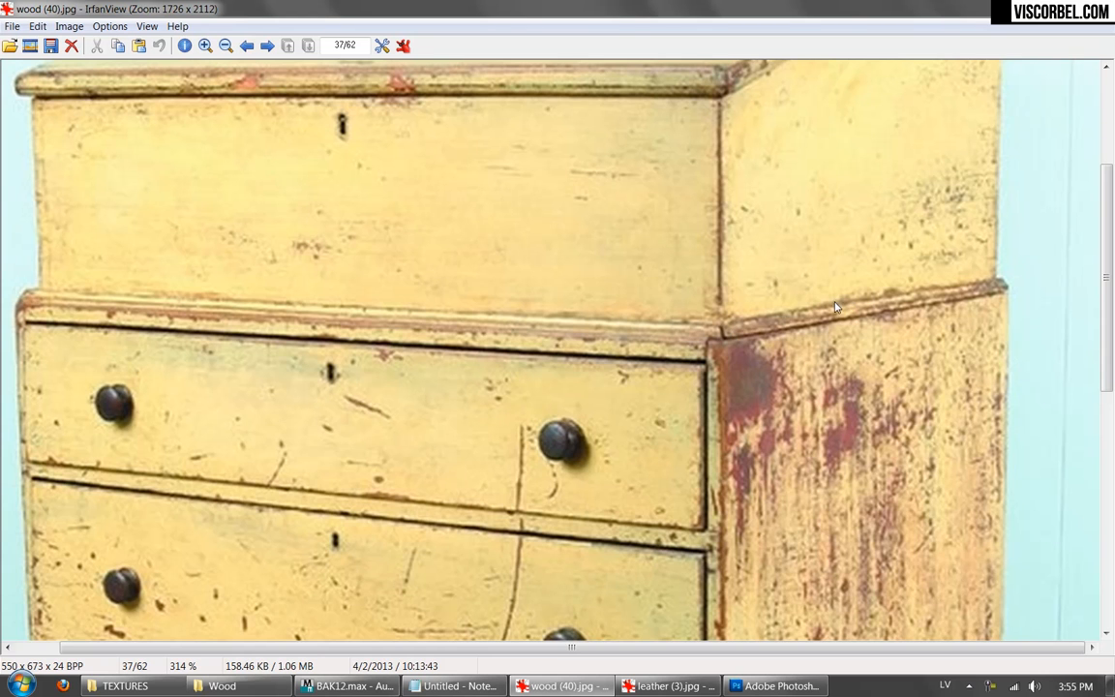
scroll(803, 333, down, 1)
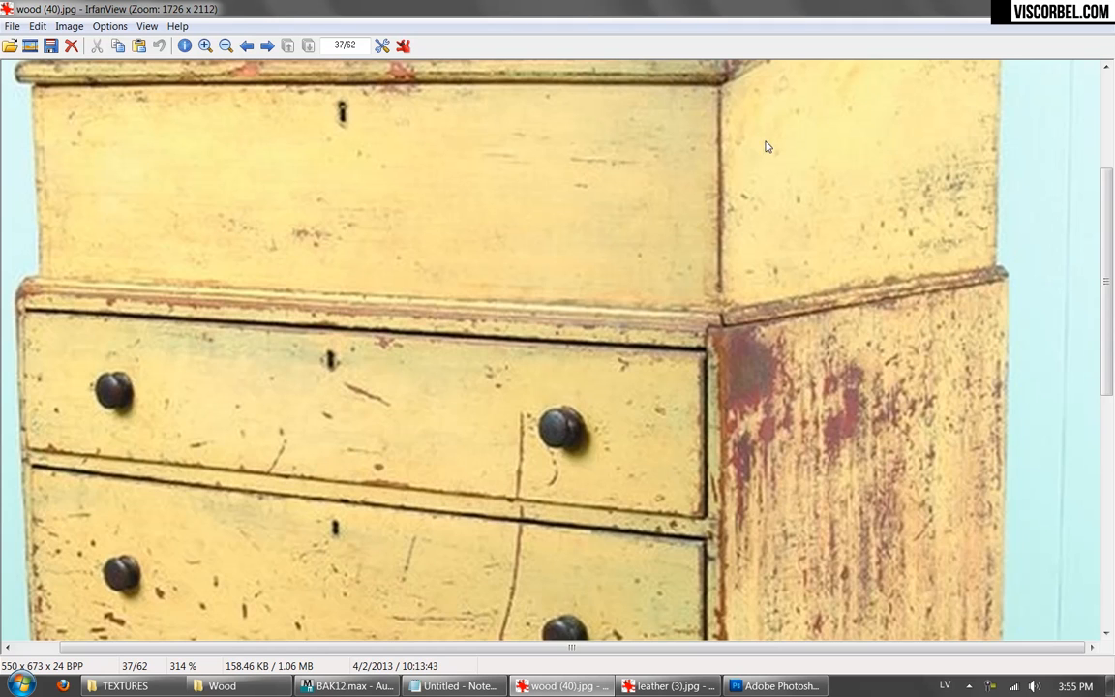
drag(765, 146, 774, 361)
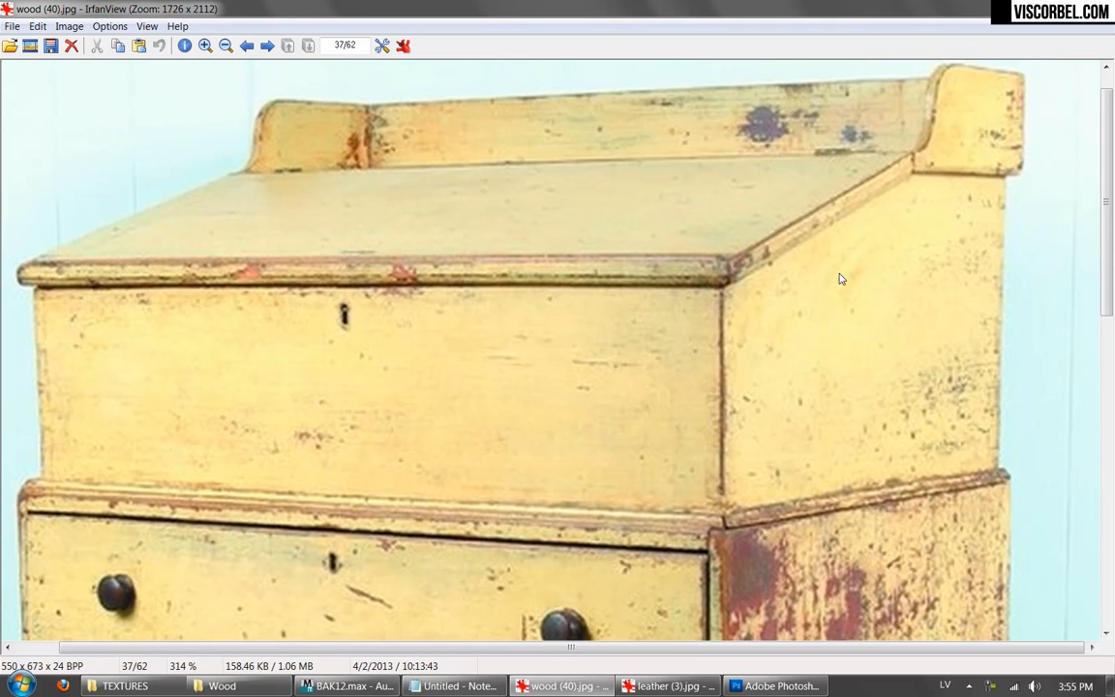
scroll(809, 434, down, 3)
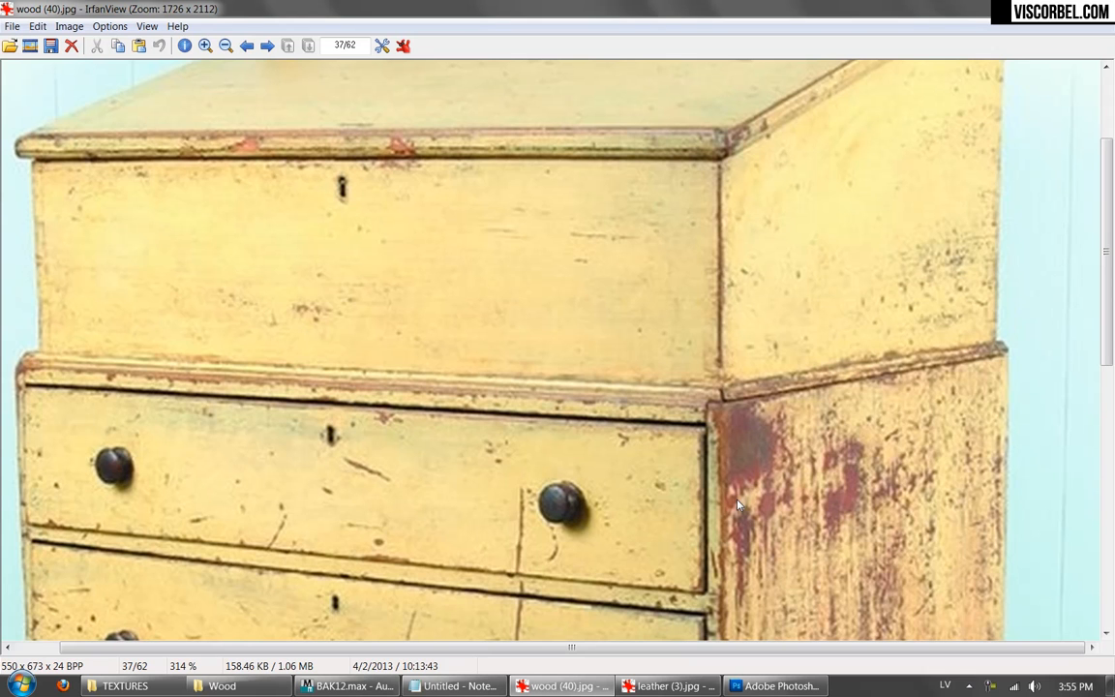
drag(677, 201, 731, 441)
drag(760, 538, 694, 376)
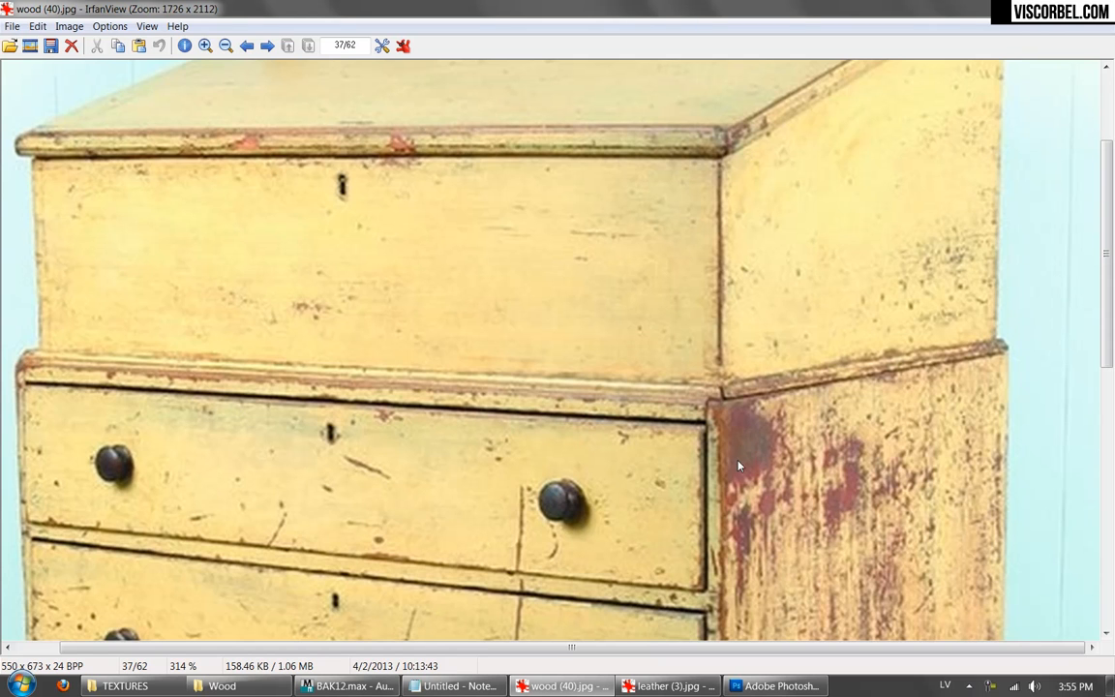
scroll(716, 435, up, 5)
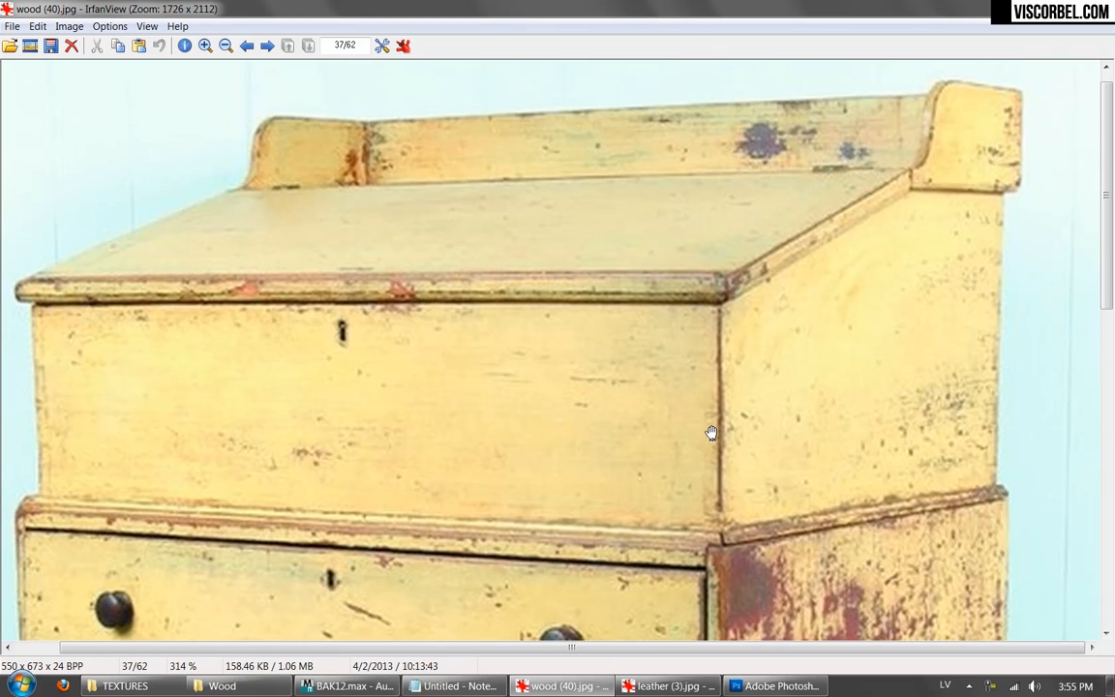
drag(566, 510, 701, 371)
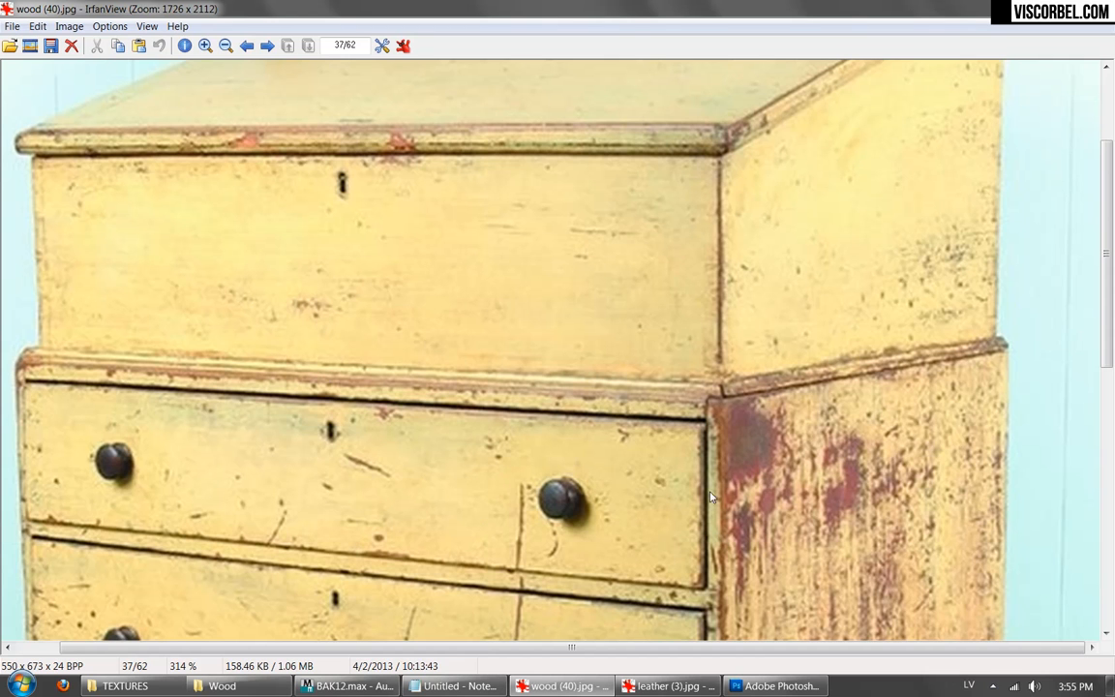
Step: Switch back to 3ds Max and bring all three material trees into view in the material editor
click(348, 685)
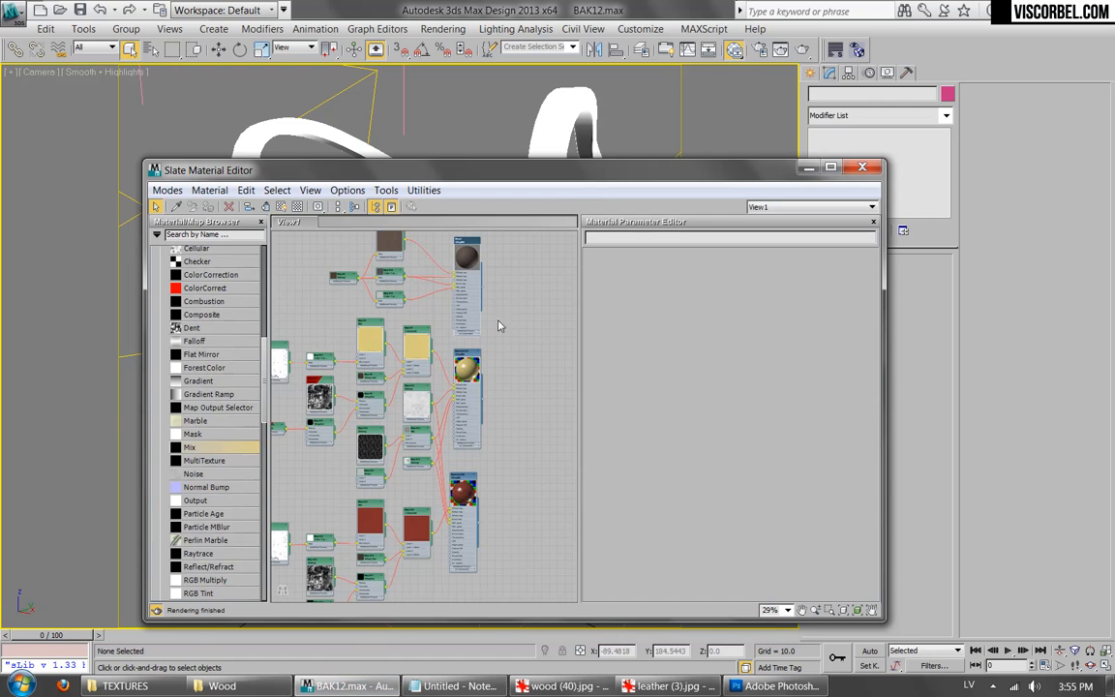
scroll(446, 394, down, 2)
middle_drag(446, 394, 465, 355)
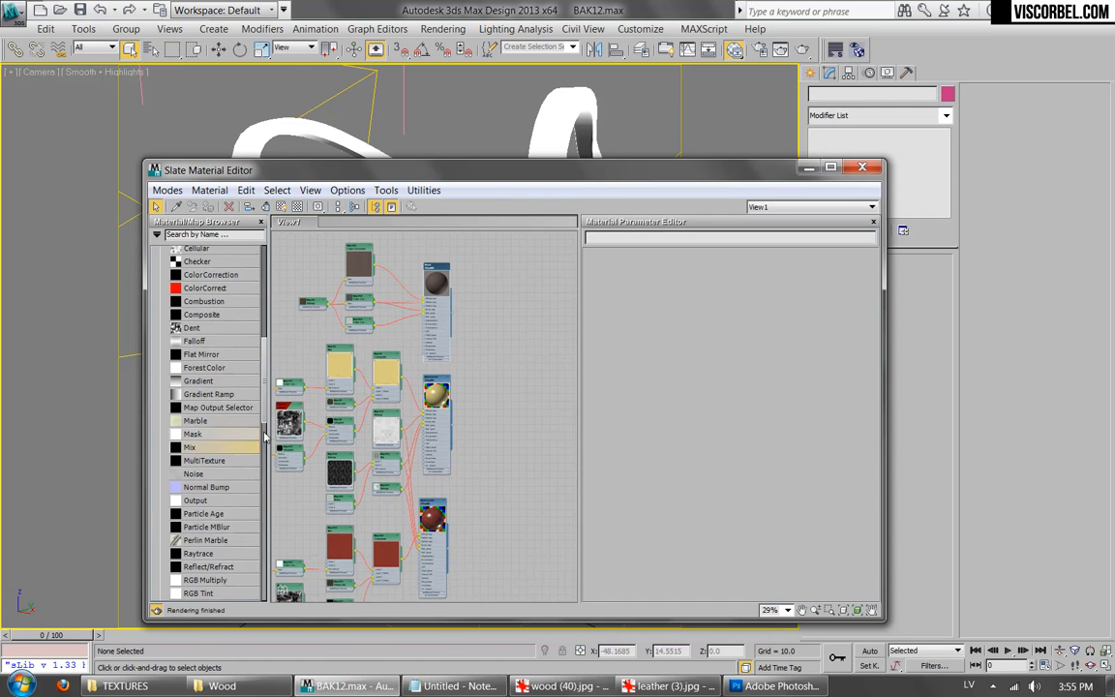
Step: Create a VRayBlendMtl beside the material trees and connect the yellow Material #25 to its Base slot
right_click(528, 344)
mouse_move(581, 349)
mouse_move(474, 368)
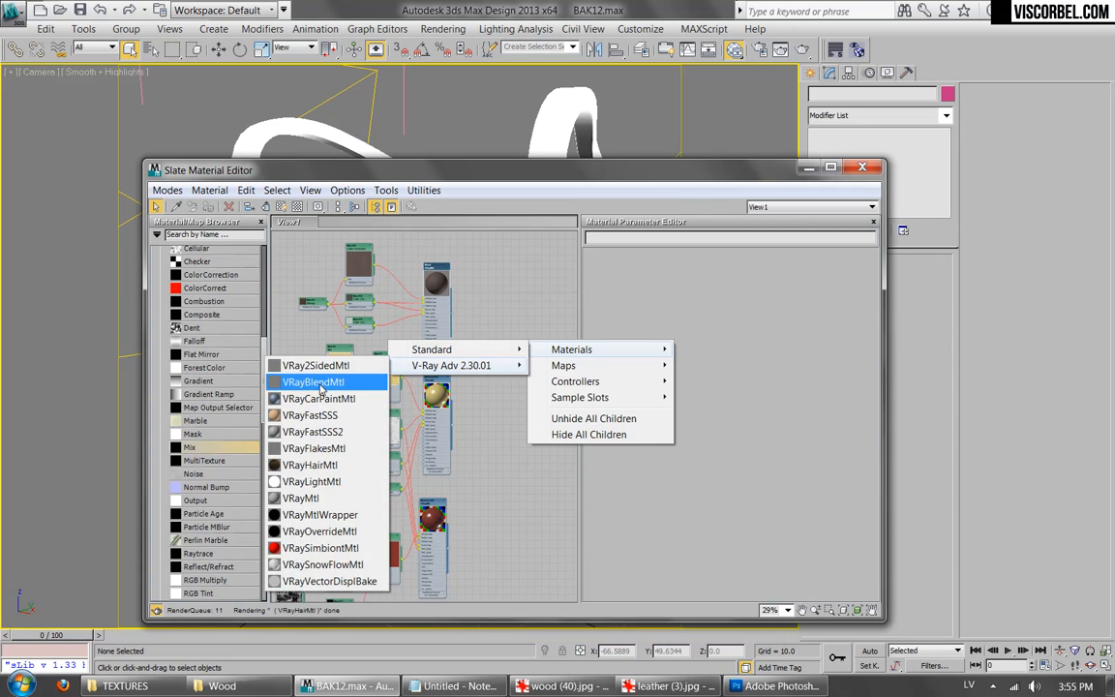
click(363, 382)
scroll(417, 395, up, 4)
middle_drag(479, 472, 339, 494)
drag(346, 477, 473, 312)
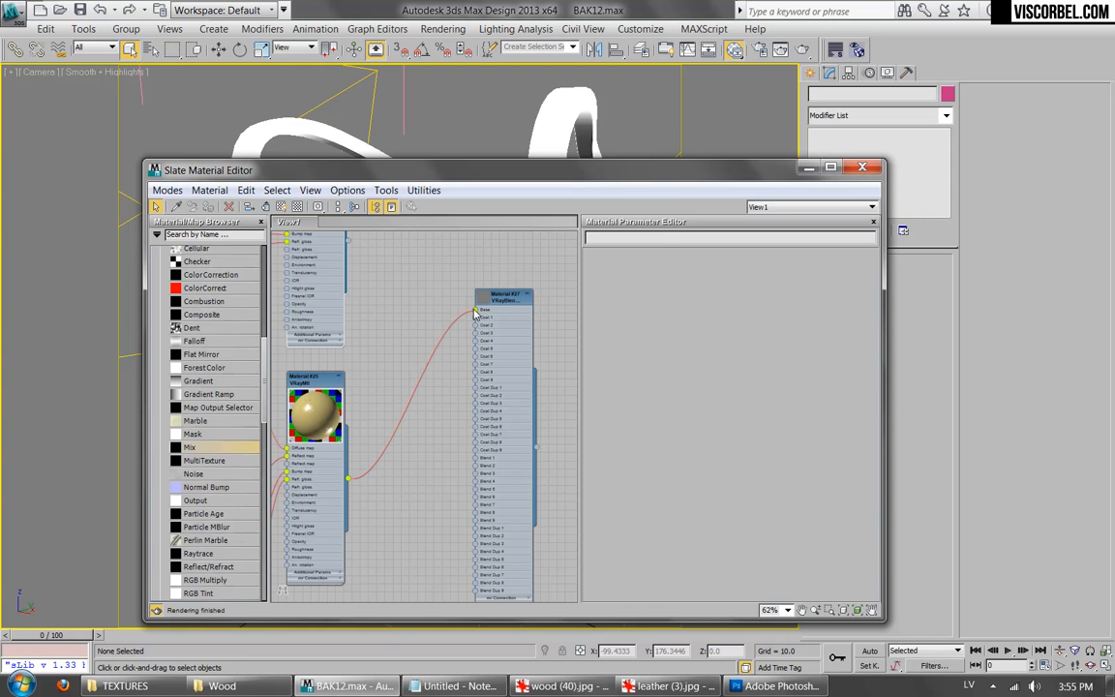
drag(510, 302, 487, 403)
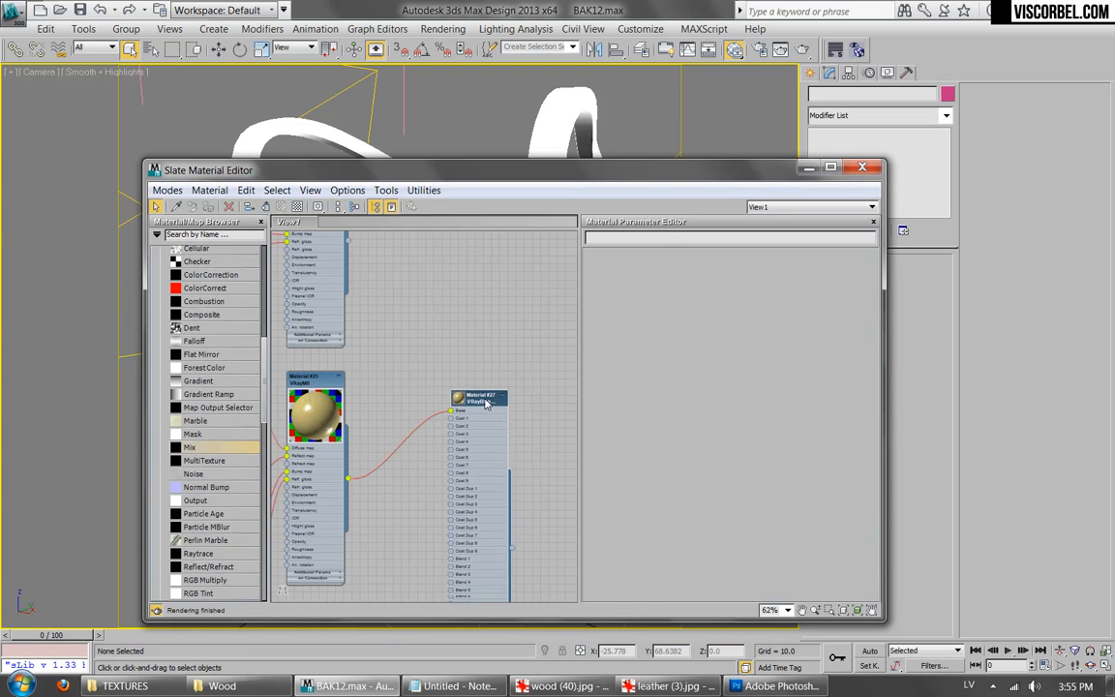
Step: Open the parameters of the VRayBlendMtl and connect the red Material #26 to its Coat 1 slot
double_click(482, 405)
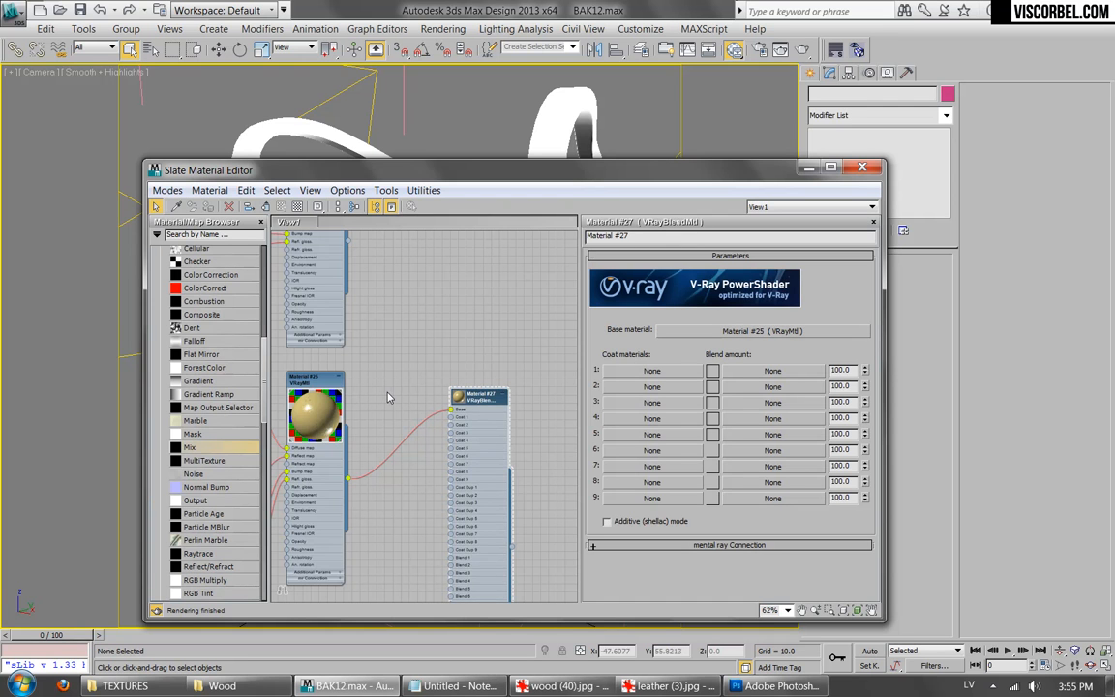
middle_drag(423, 450, 440, 300)
drag(359, 592, 471, 268)
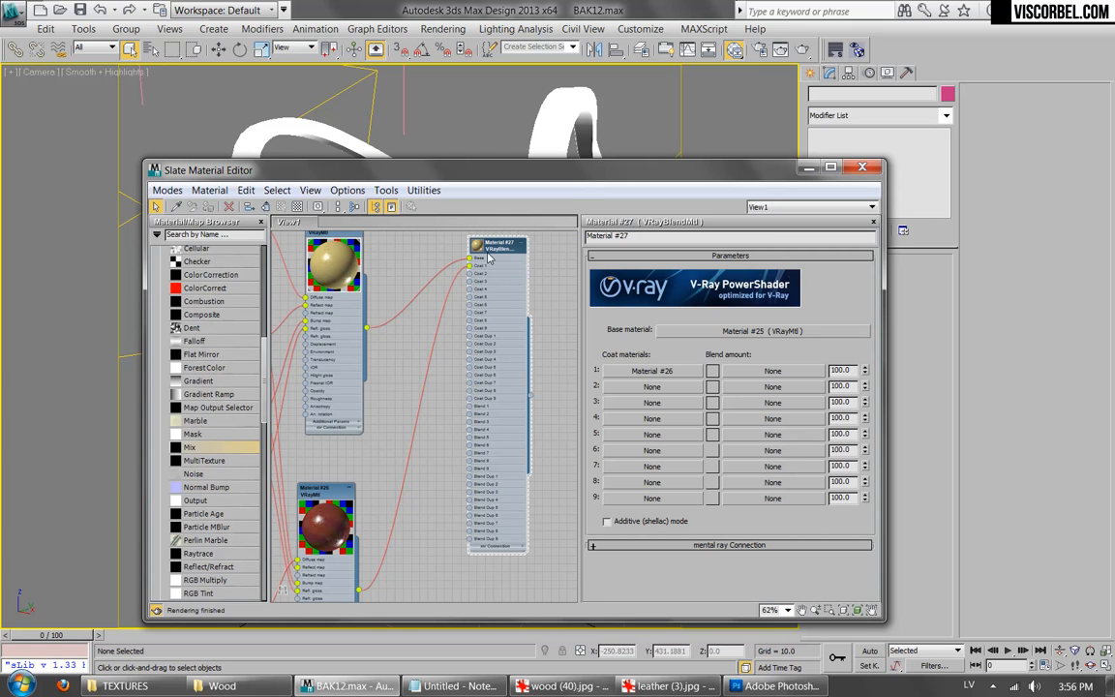
Step: Start a test render of the chair, cancel it partway and close the frame buffer
click(815, 53)
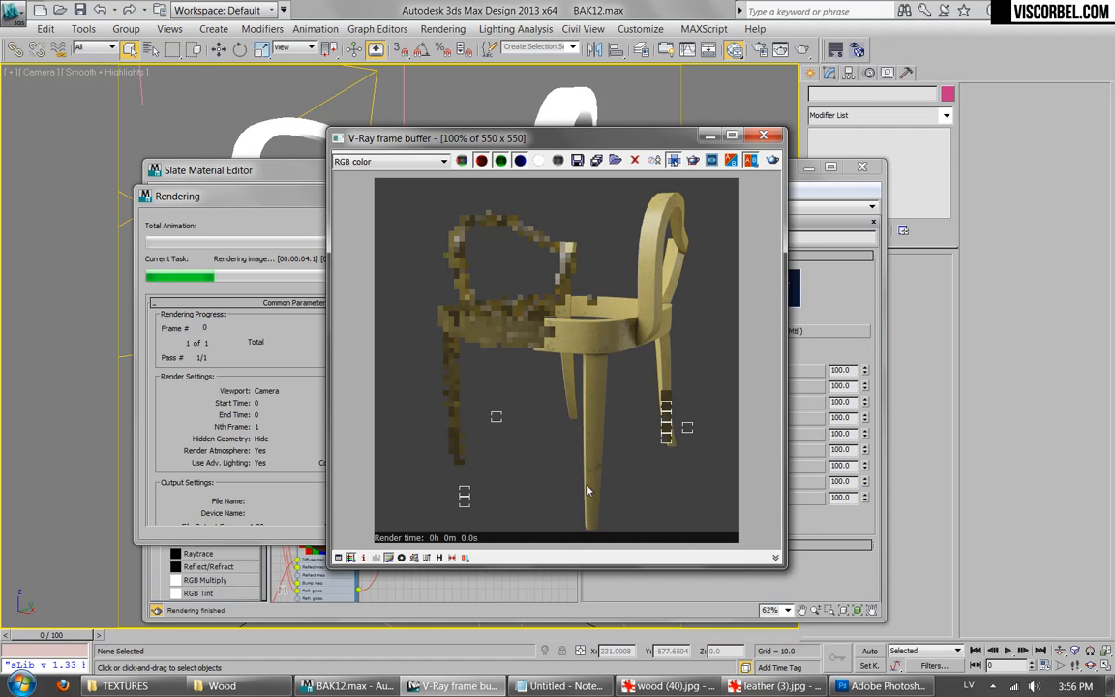
click(287, 448)
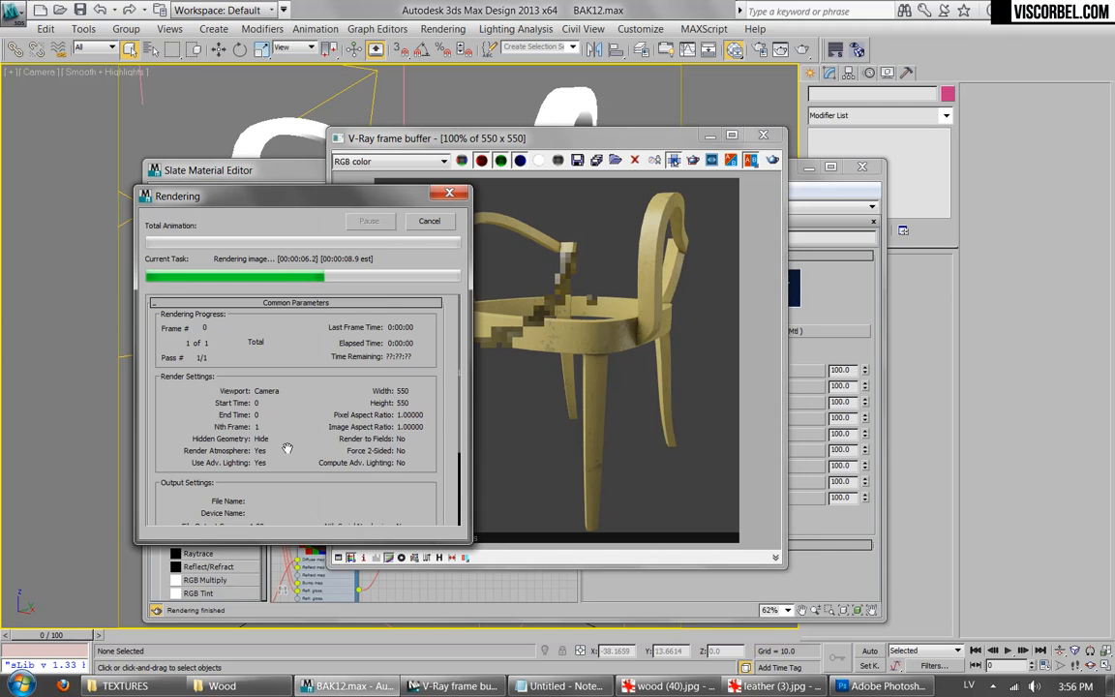
click(429, 222)
click(763, 136)
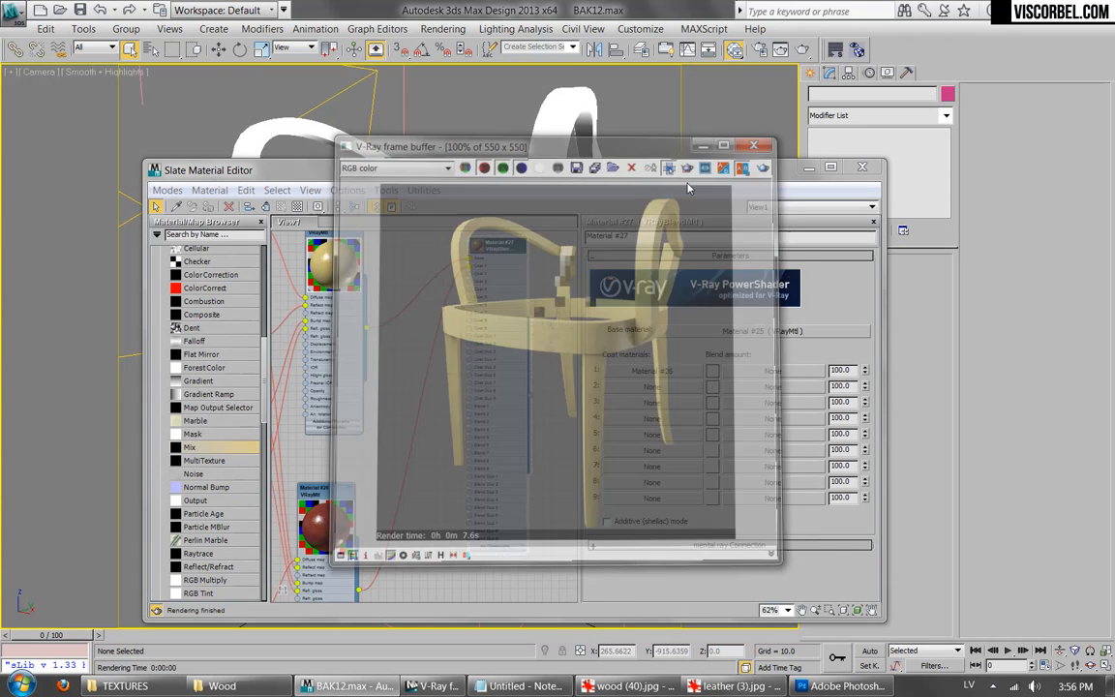
Step: Load dirt (21).png from the TEXTURES folder as a Bitmap in the blend amount of coat 1
click(771, 371)
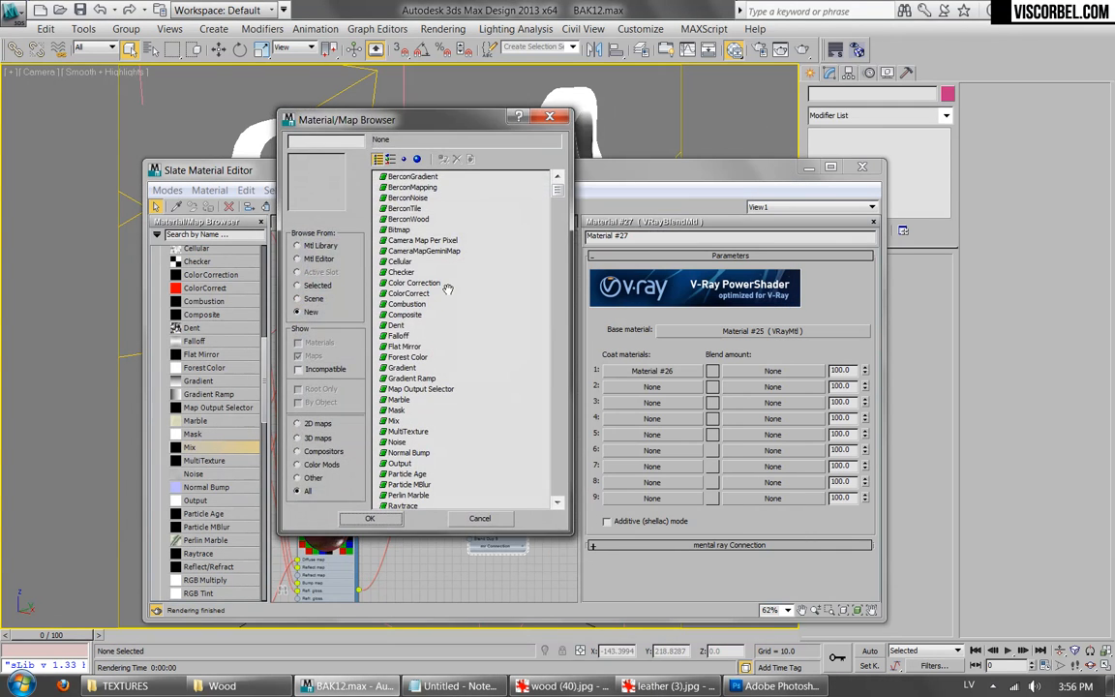
double_click(399, 230)
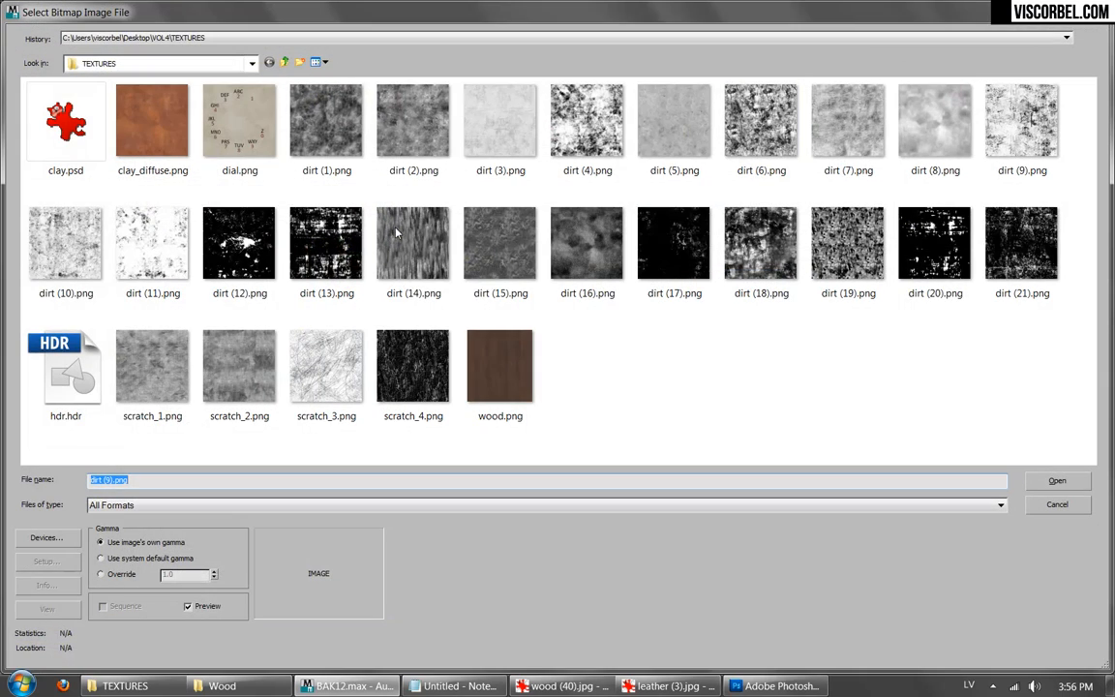
double_click(1012, 238)
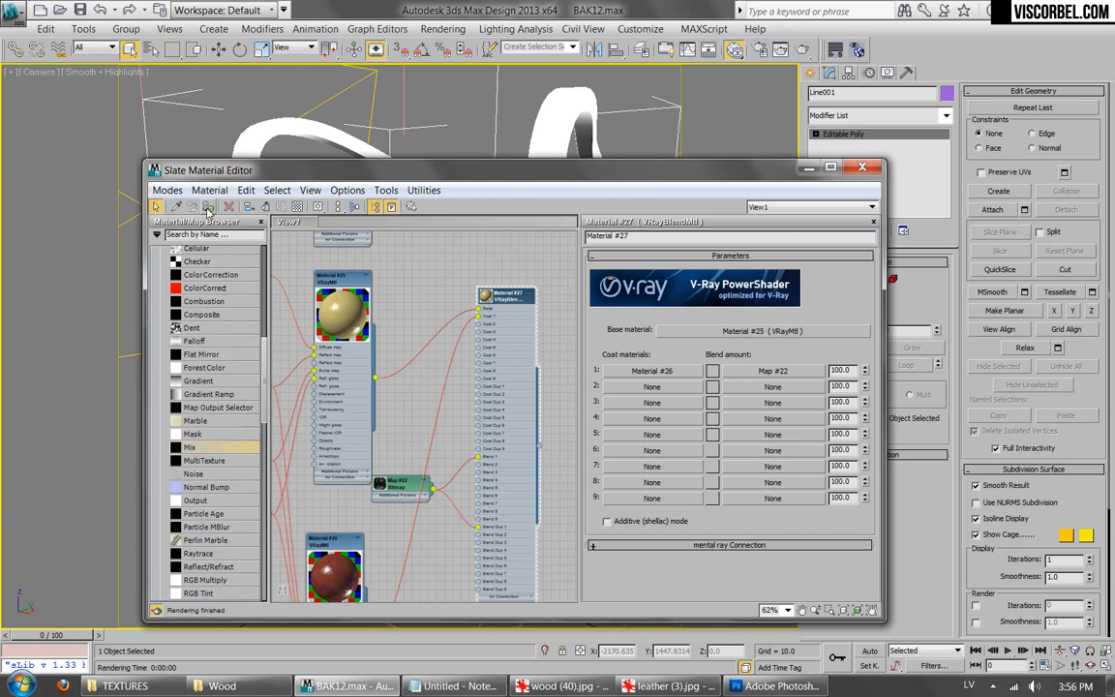
Step: Render the chair with the blend material and examine the worn paint on the seat rail and backrest up close
click(803, 50)
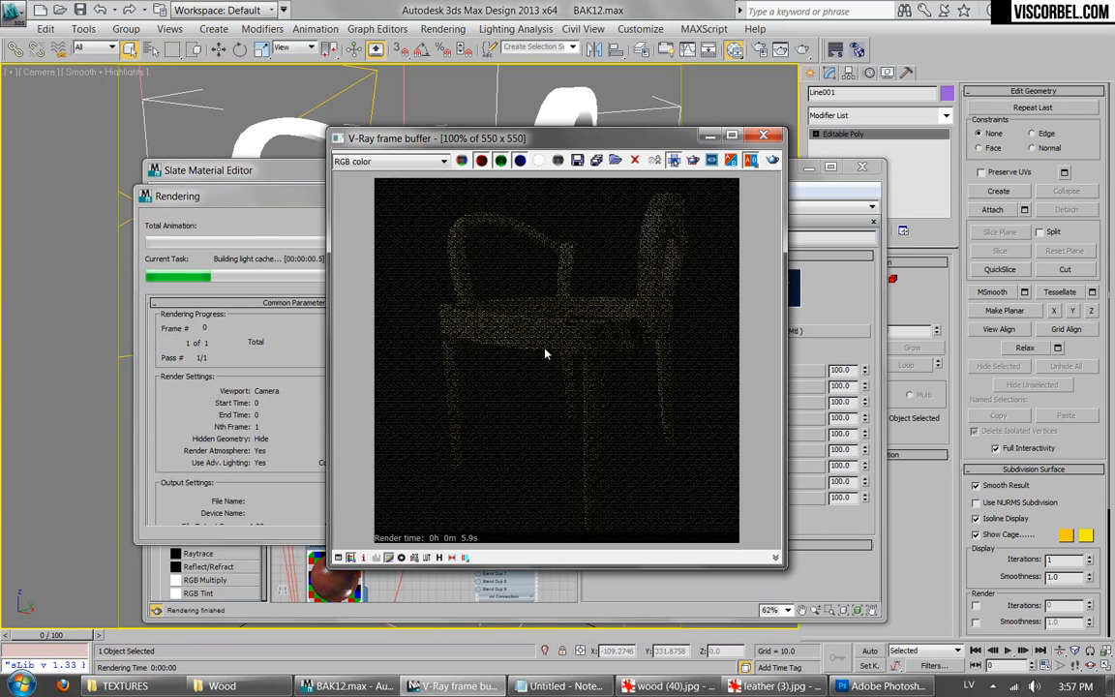
scroll(564, 346, up, 1)
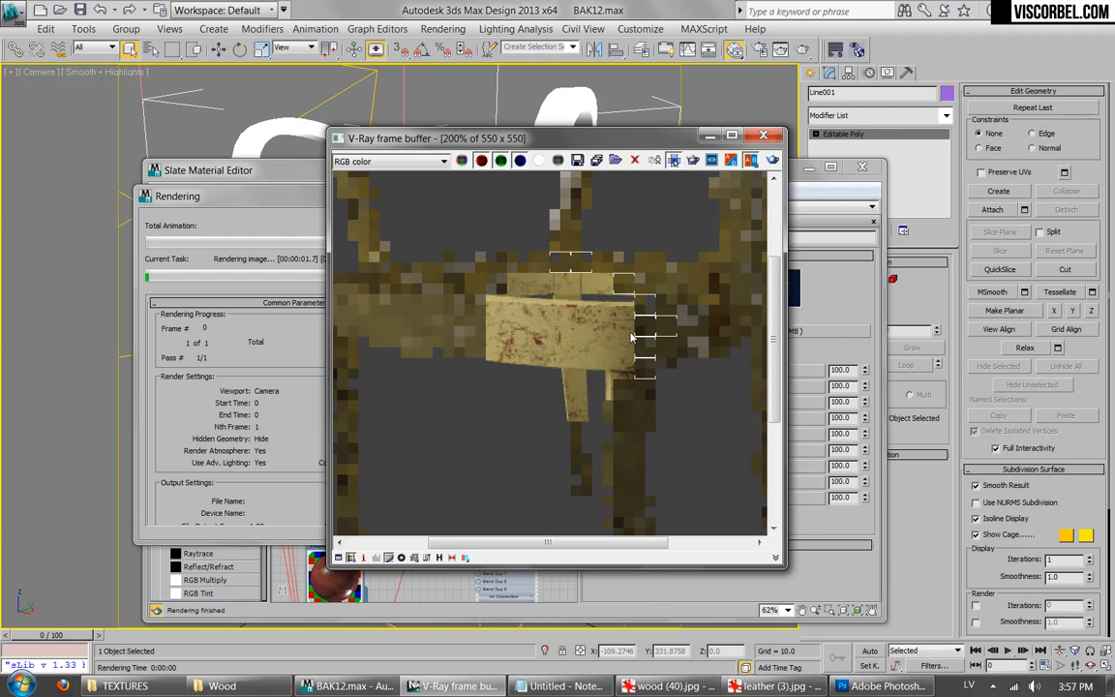
middle_drag(711, 293, 611, 446)
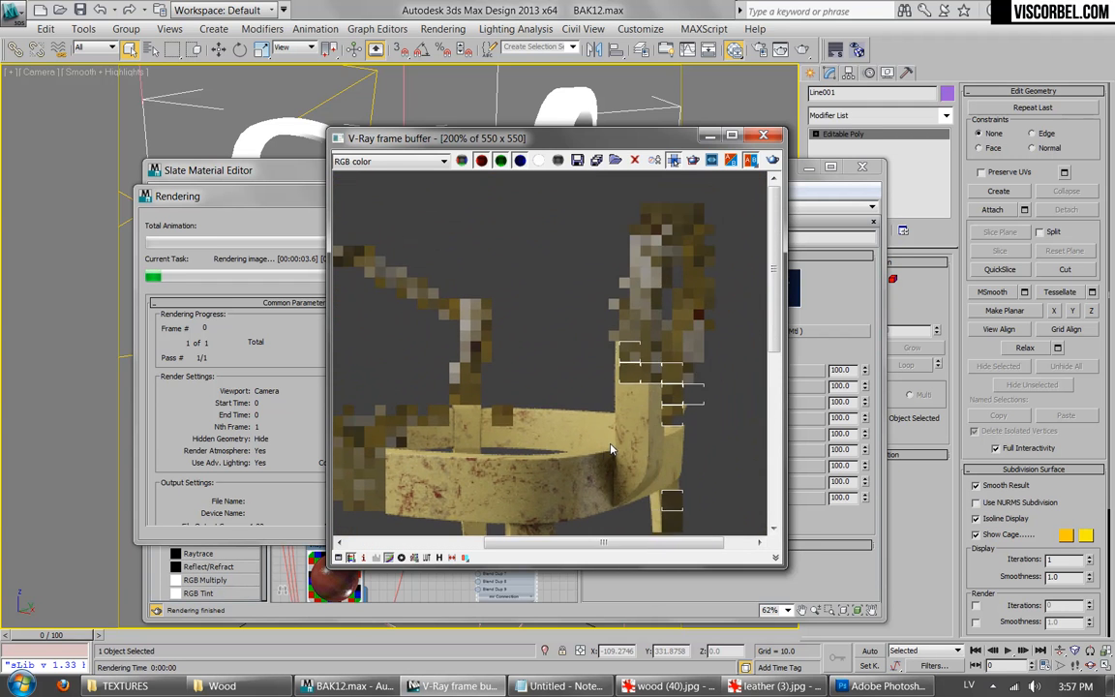
scroll(635, 312, down, 1)
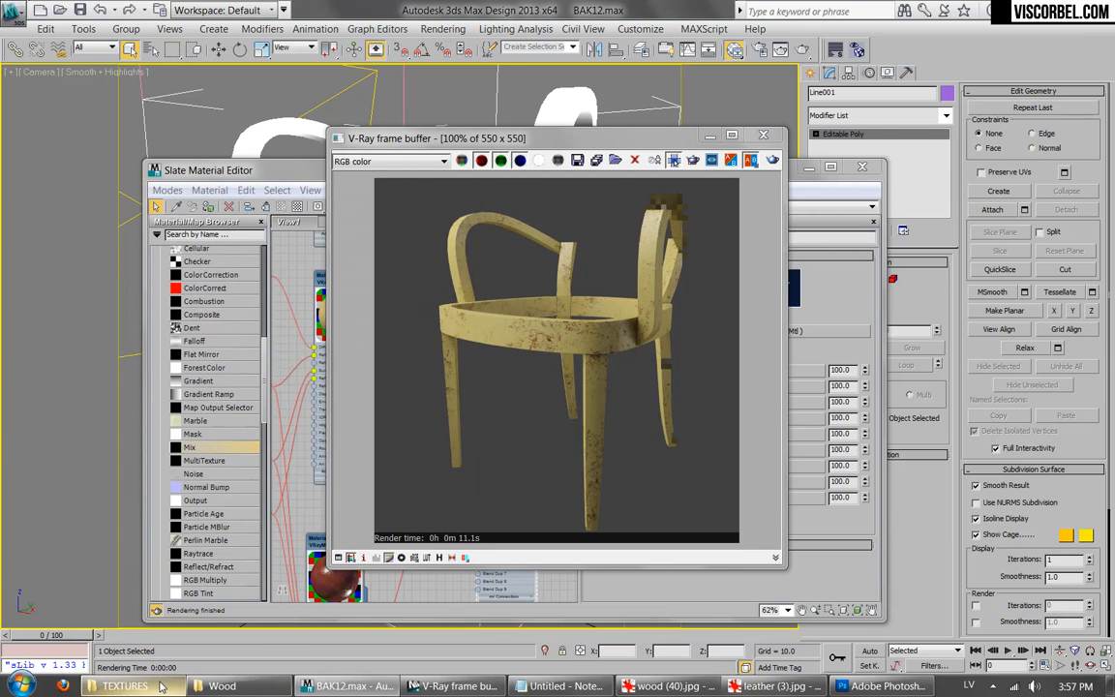
Step: Open dirt (21).png from the TEXTURES folder in Photoshop
click(125, 685)
drag(416, 451, 582, 527)
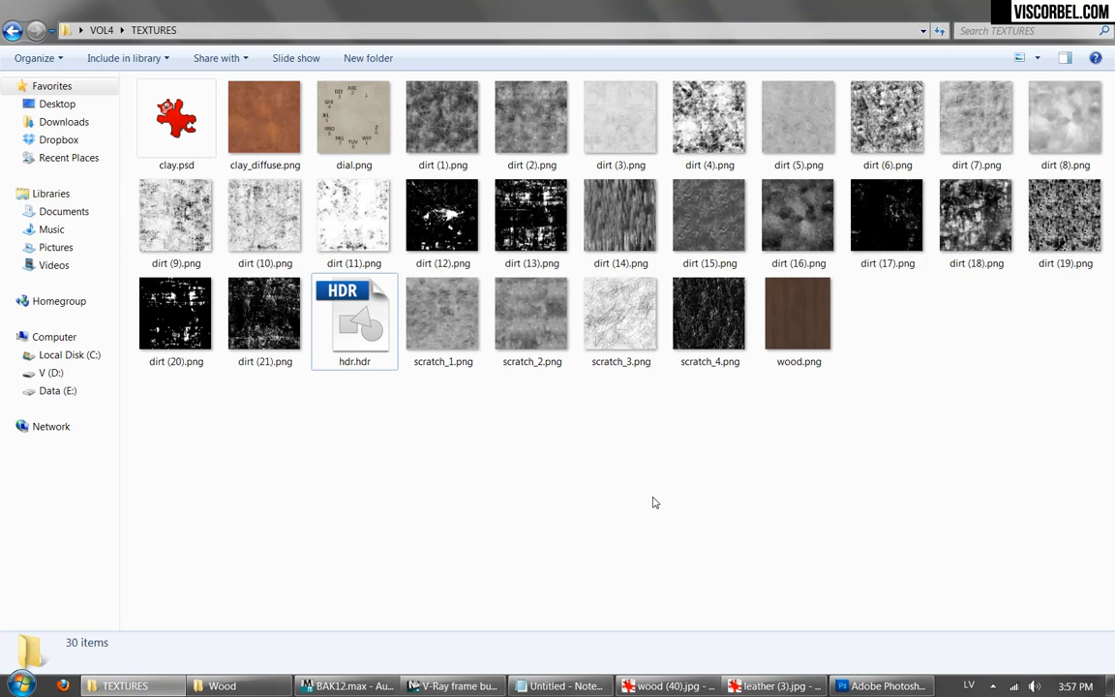
drag(263, 320, 613, 335)
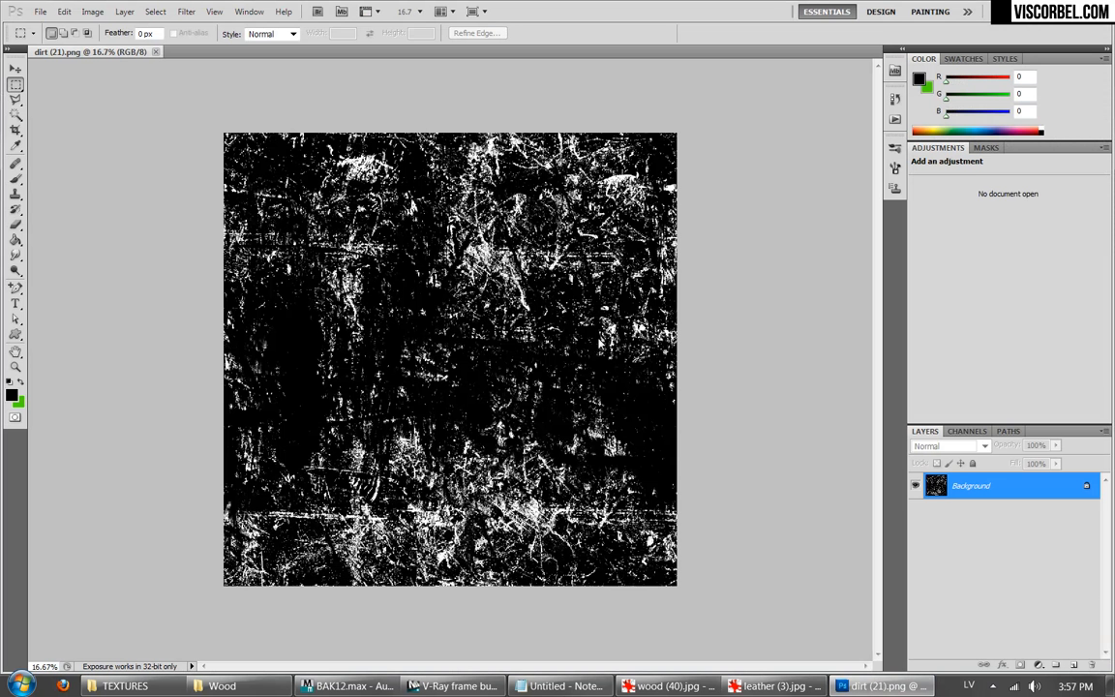
Step: Brighten the midtones of dirt (21).png with Levels to enlarge the white scratched areas
key(ctrl+l)
mouse_move(844, 363)
mouse_down()
mouse_move(771, 384)
mouse_move(842, 384)
mouse_up()
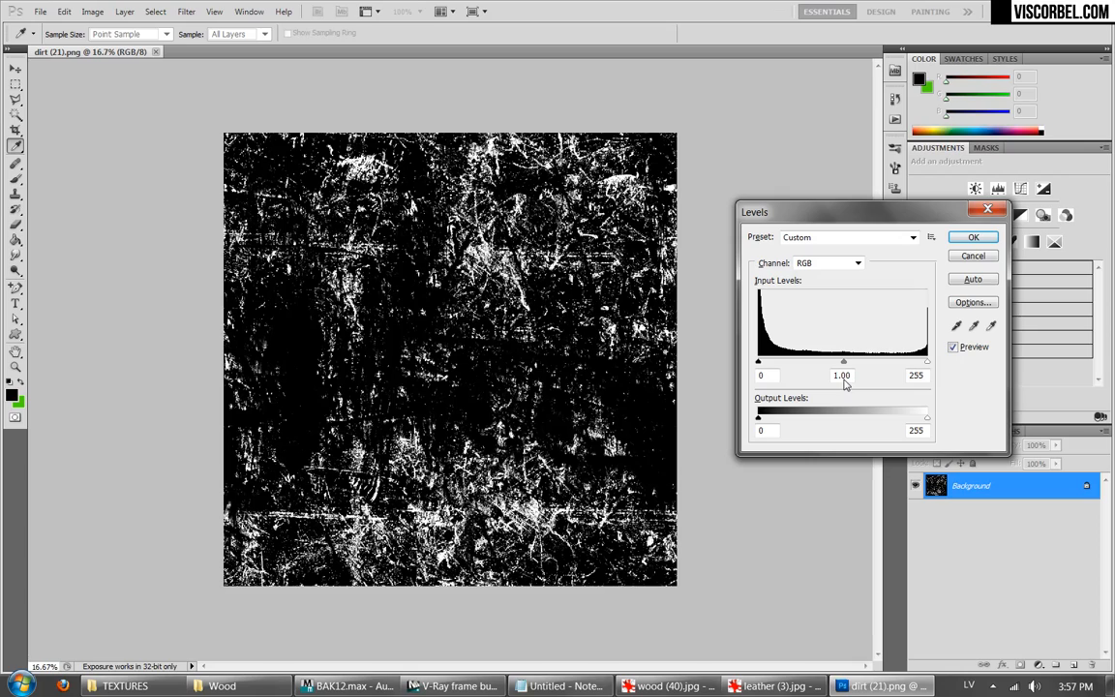
drag(843, 384, 770, 388)
click(955, 236)
key(m)
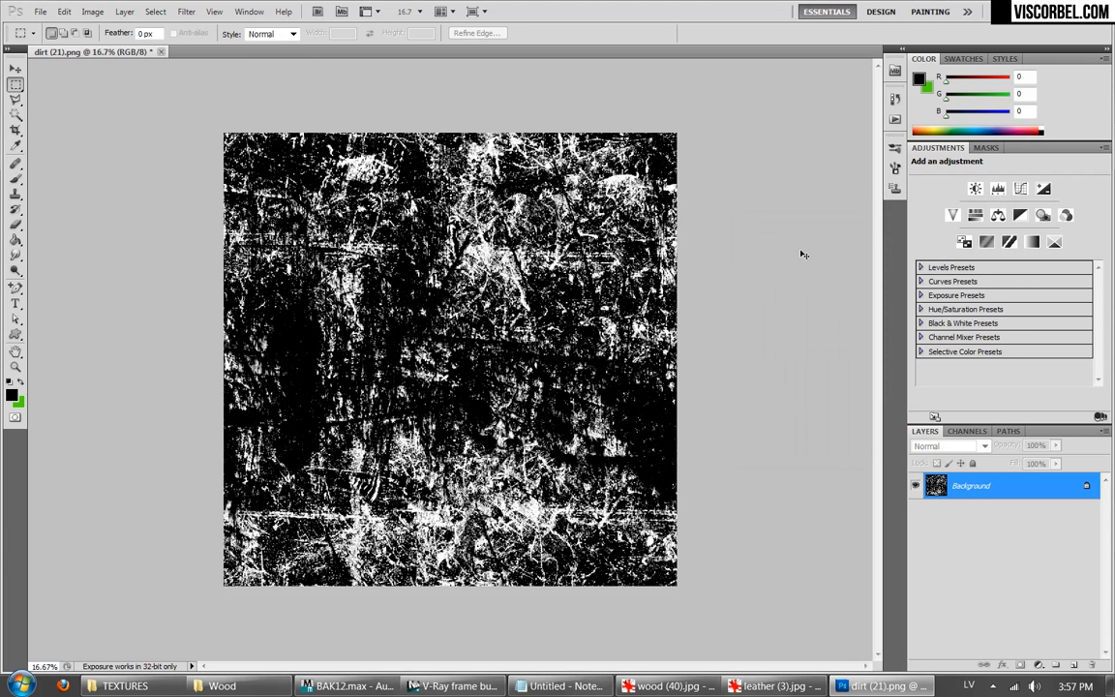
Step: Save the adjusted texture as a separate PNG named dirt (21)_large.png in the TEXTURES folder
key(ctrl+shift+s)
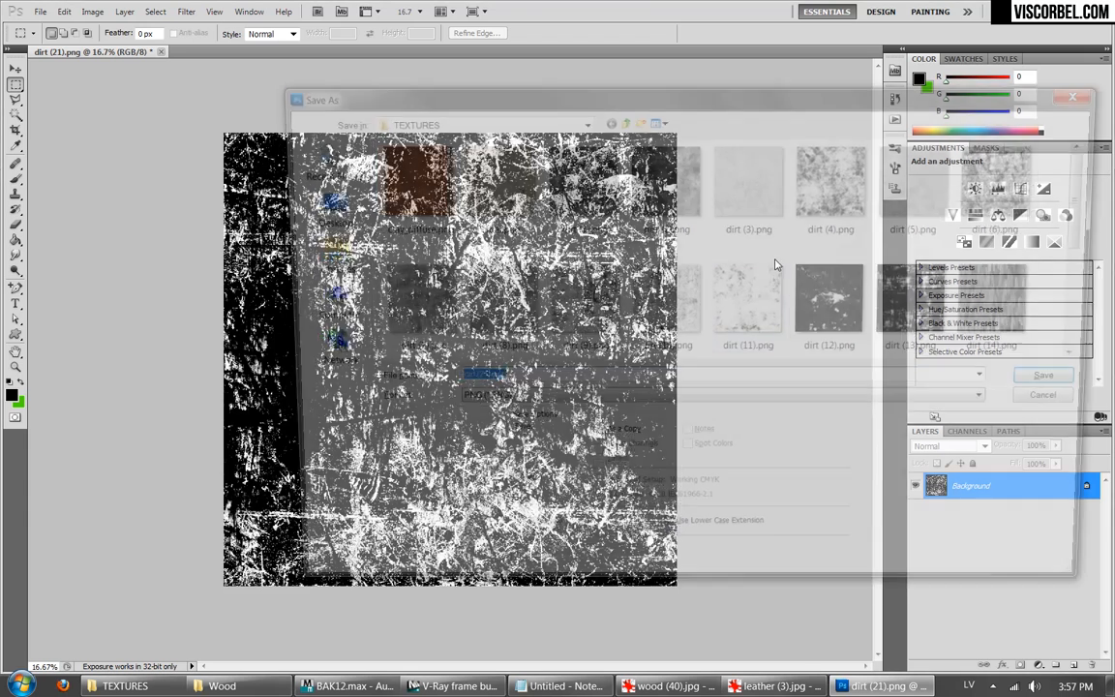
click(580, 404)
click(475, 386)
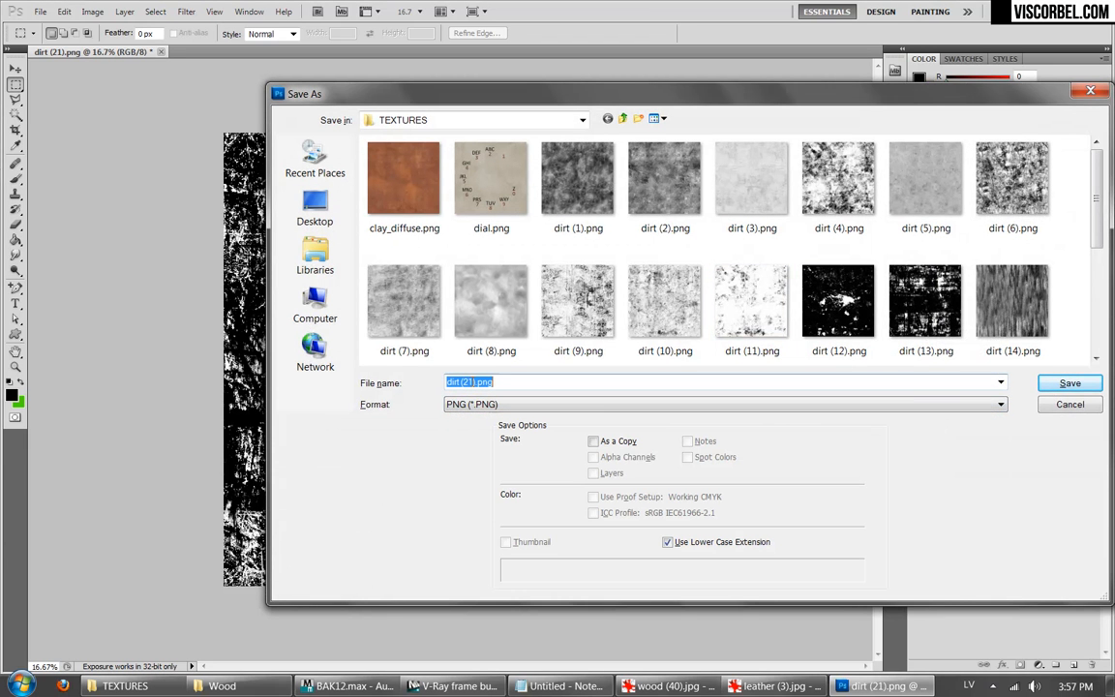
click(473, 381)
text(_bump)
key(Return)
key(Return)
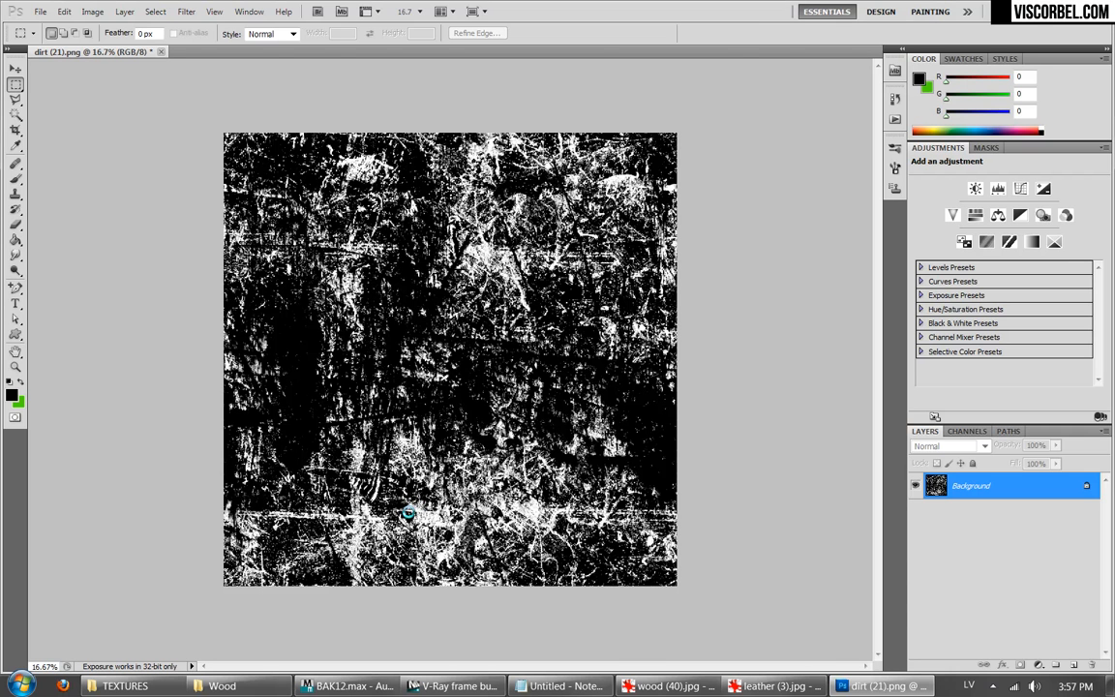
Step: Switch back to 3ds Max and replace the coat 1 blend bitmap with dirt (21)_large.png
key(alt+Tab)
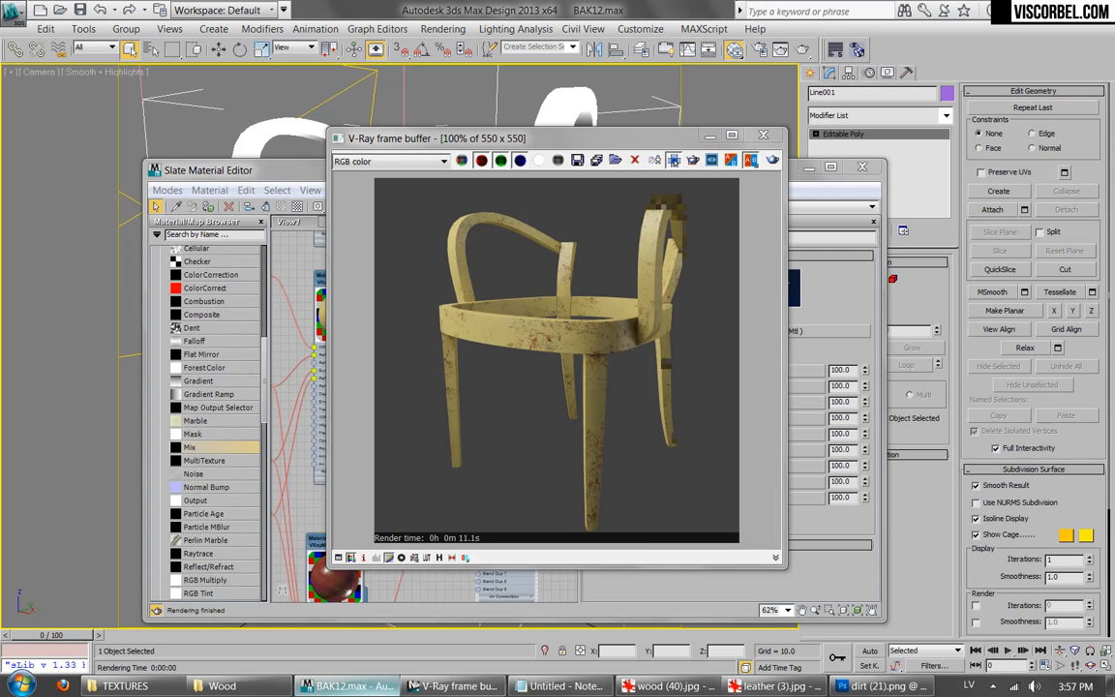
click(764, 135)
click(764, 370)
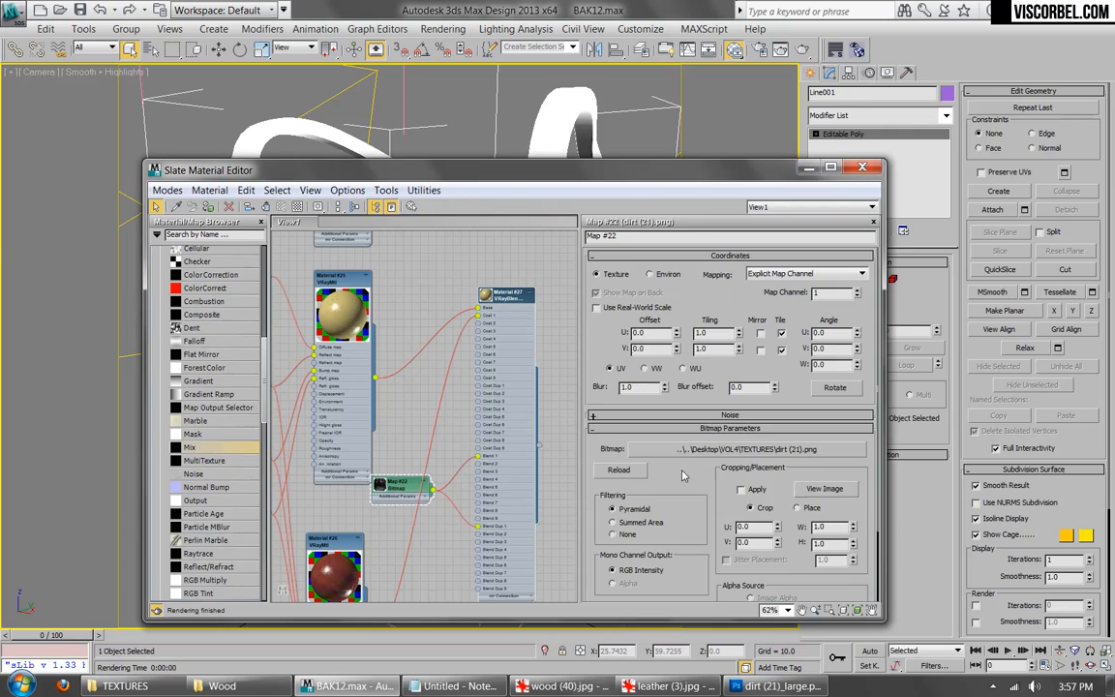
click(765, 518)
double_click(78, 377)
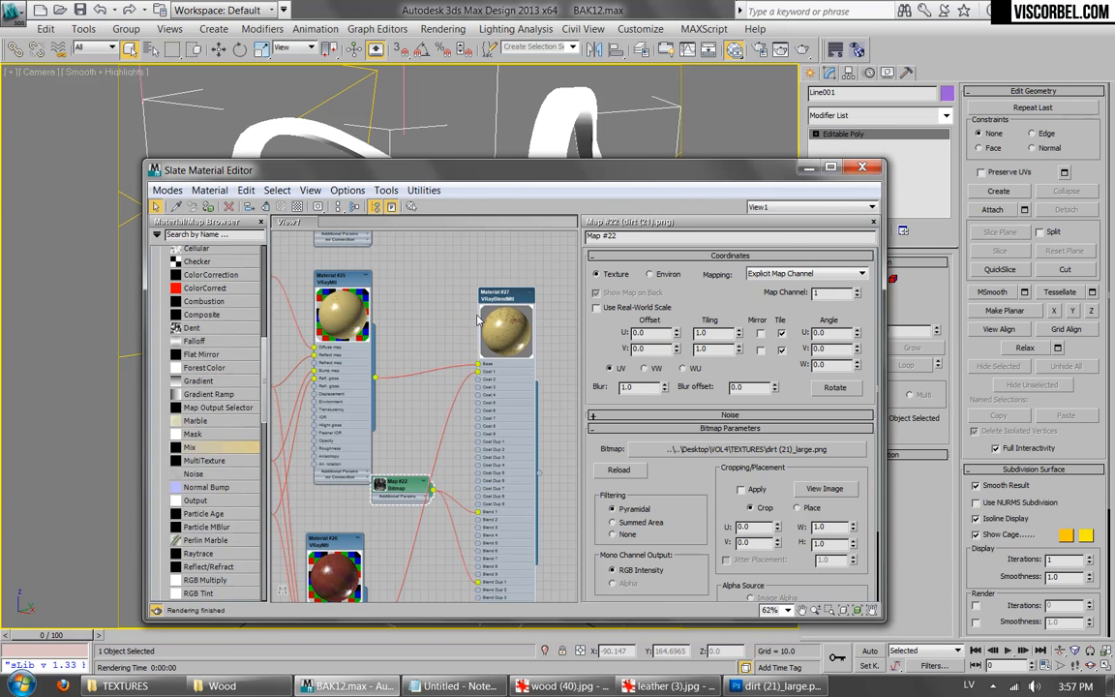
Step: Render the chair again and inspect the larger red wear areas on the seat rail and backrest
click(734, 49)
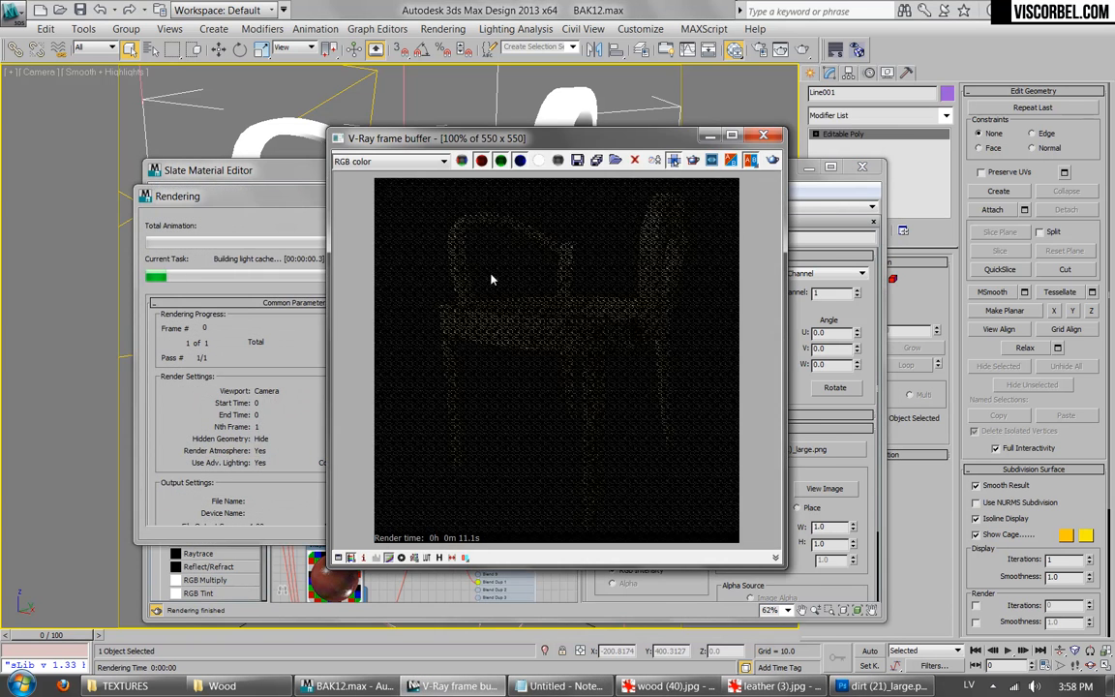
scroll(559, 334, up, 1)
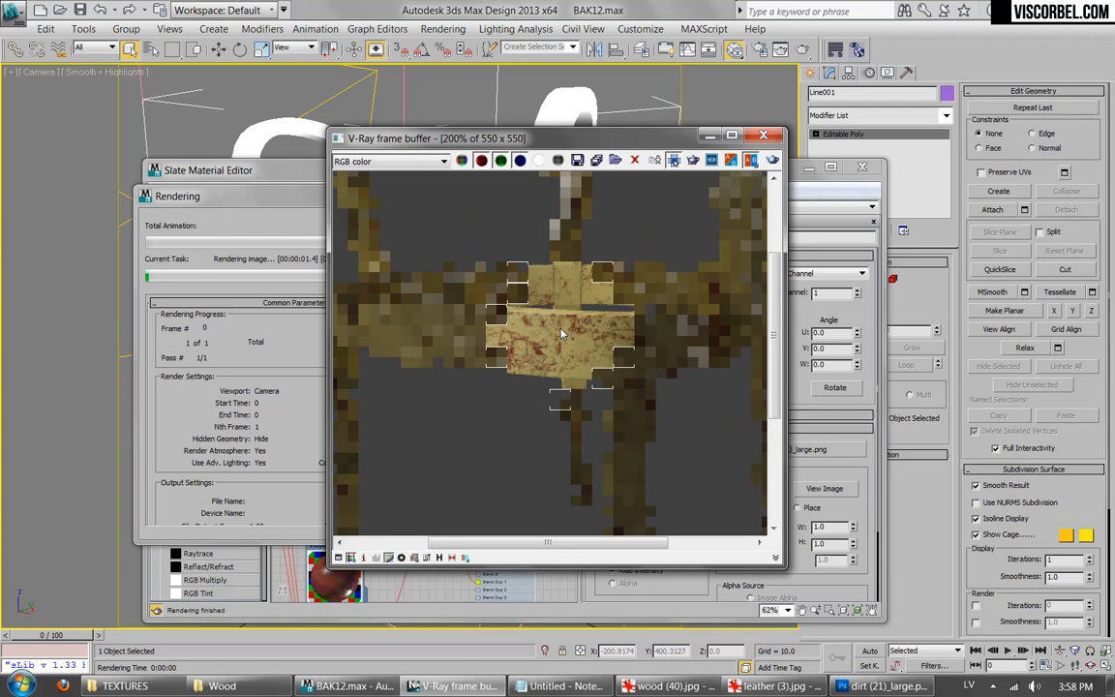
middle_drag(697, 290, 613, 422)
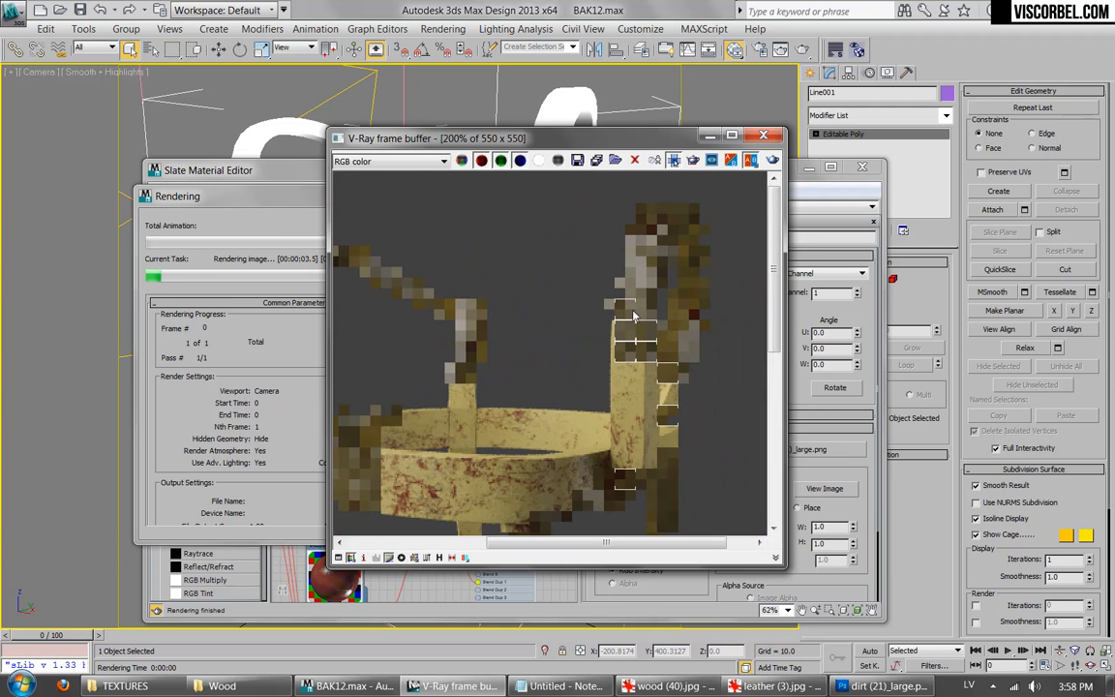
scroll(576, 426, down, 2)
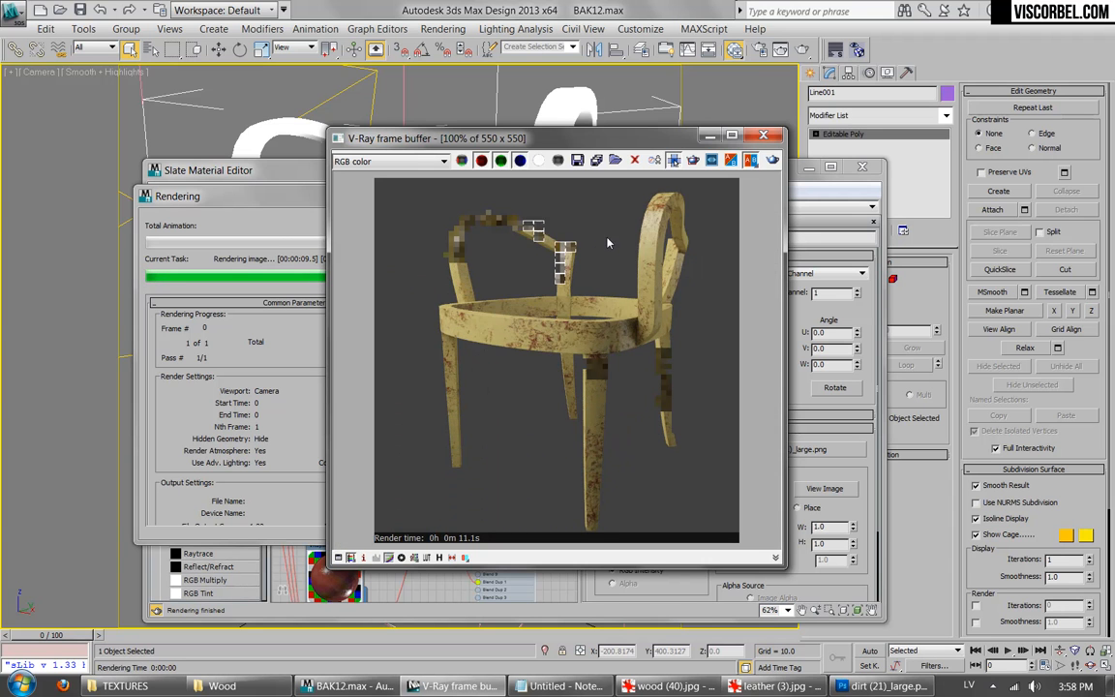
Step: Switch to the wood (40).jpg reference photo, examine the paint wear along the drawer and cabinet edges, and return to 3ds Max
click(760, 686)
click(668, 686)
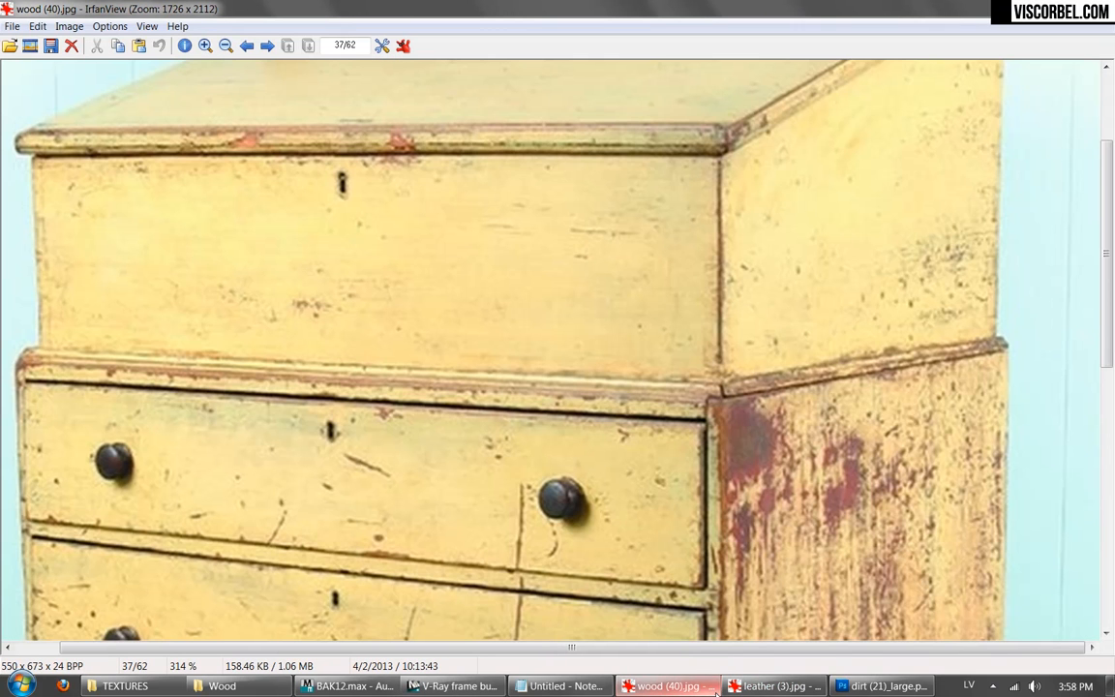
scroll(682, 402, down, 2)
drag(690, 396, 698, 202)
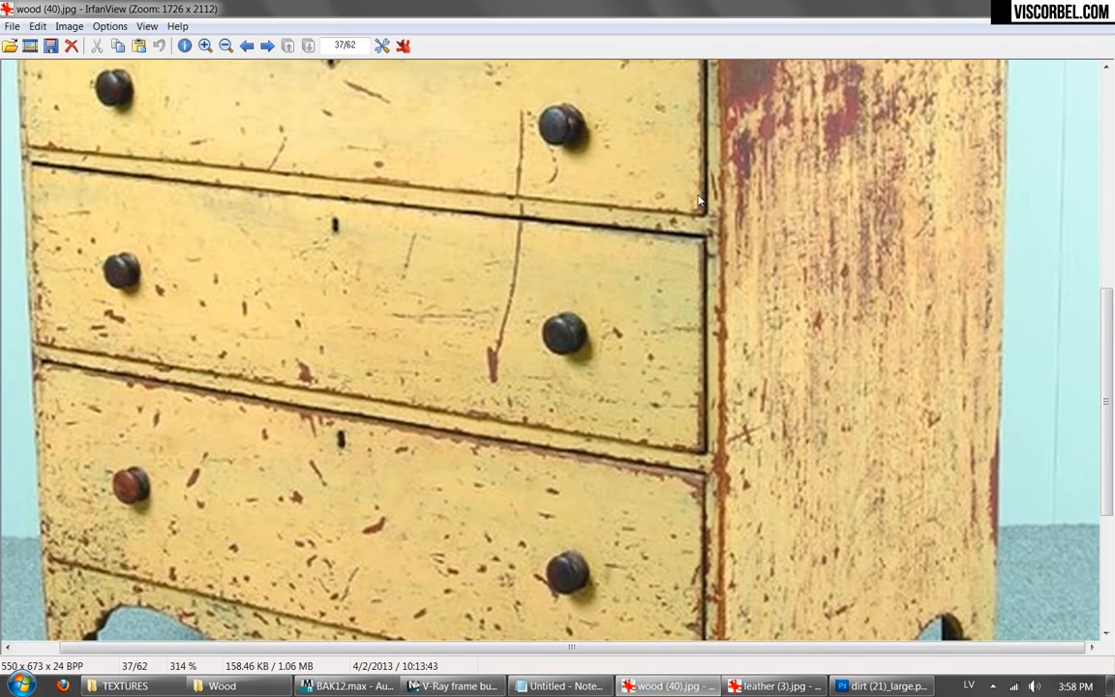
drag(475, 423, 668, 631)
mouse_move(674, 293)
mouse_down()
mouse_move(645, 513)
mouse_move(597, 356)
mouse_up()
drag(648, 549, 602, 382)
drag(679, 539, 629, 475)
key(alt+Tab)
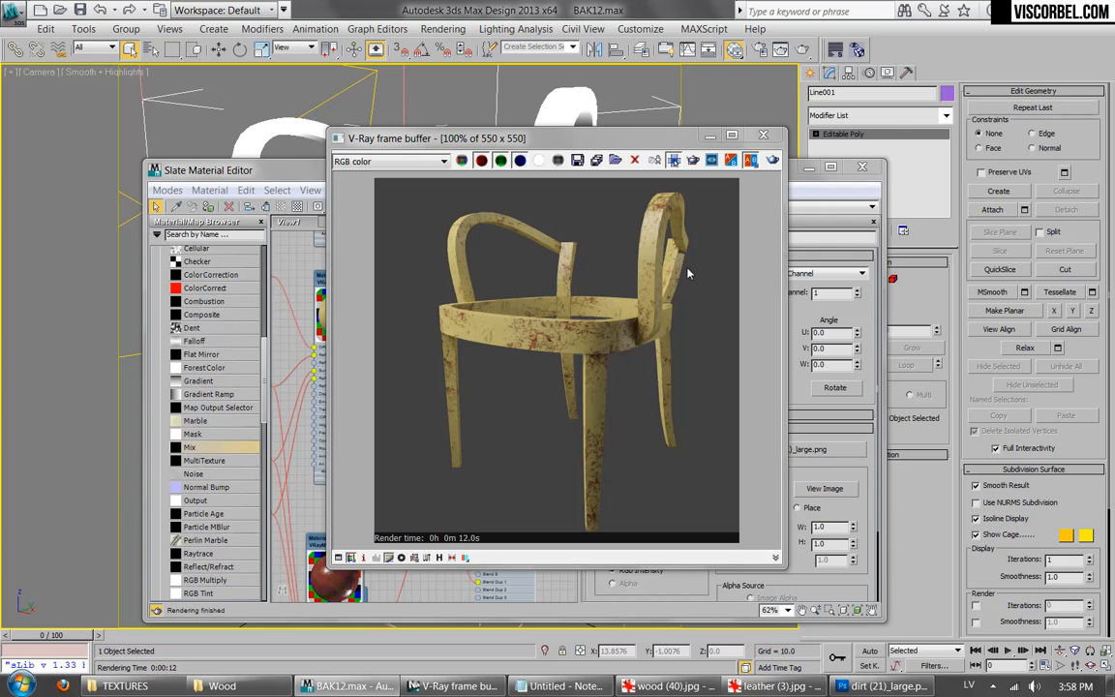
Step: Close the render window, add a Tension modifier to the chair with Relative to Ref. Pose off, and toggle vertex colour display
click(766, 136)
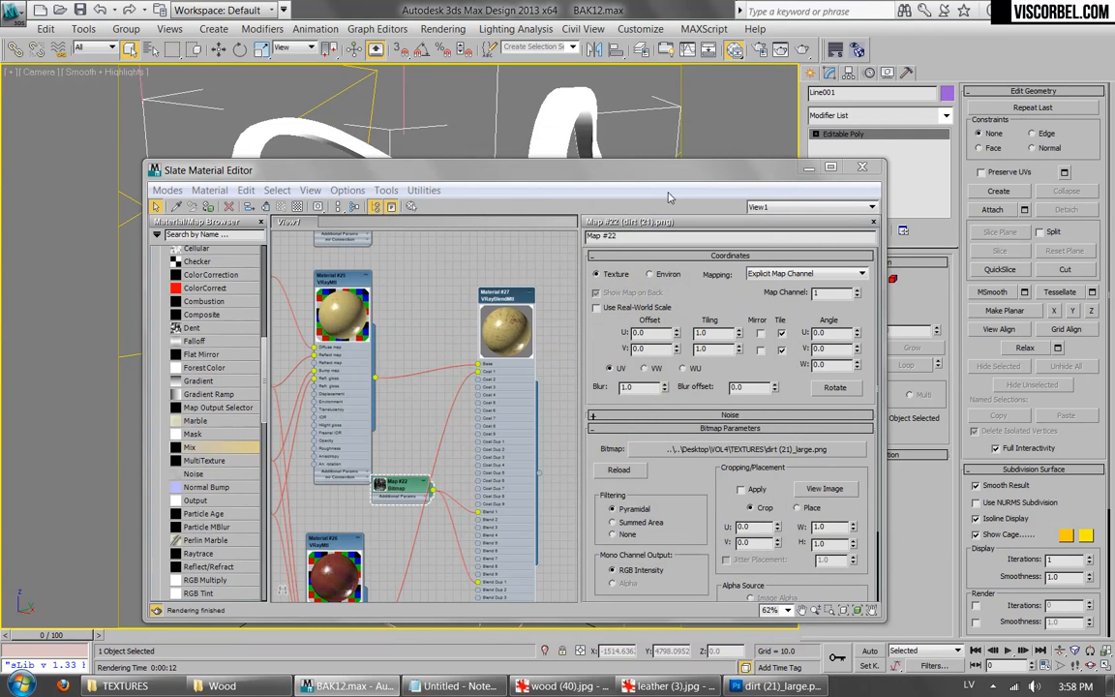
drag(704, 173, 627, 522)
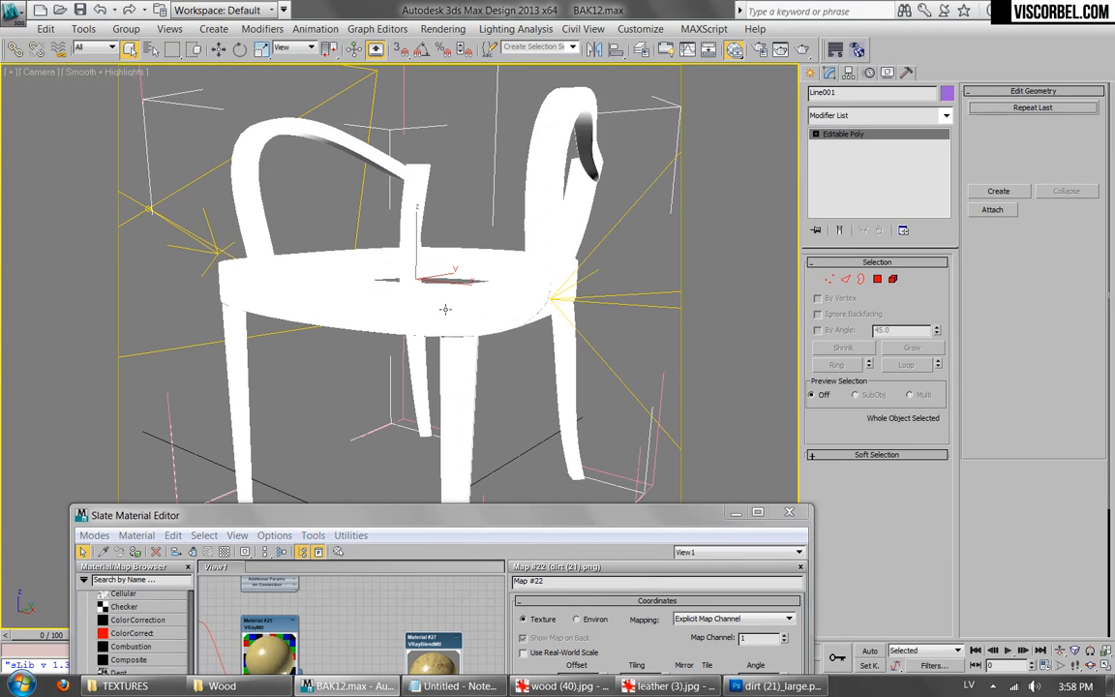
click(875, 115)
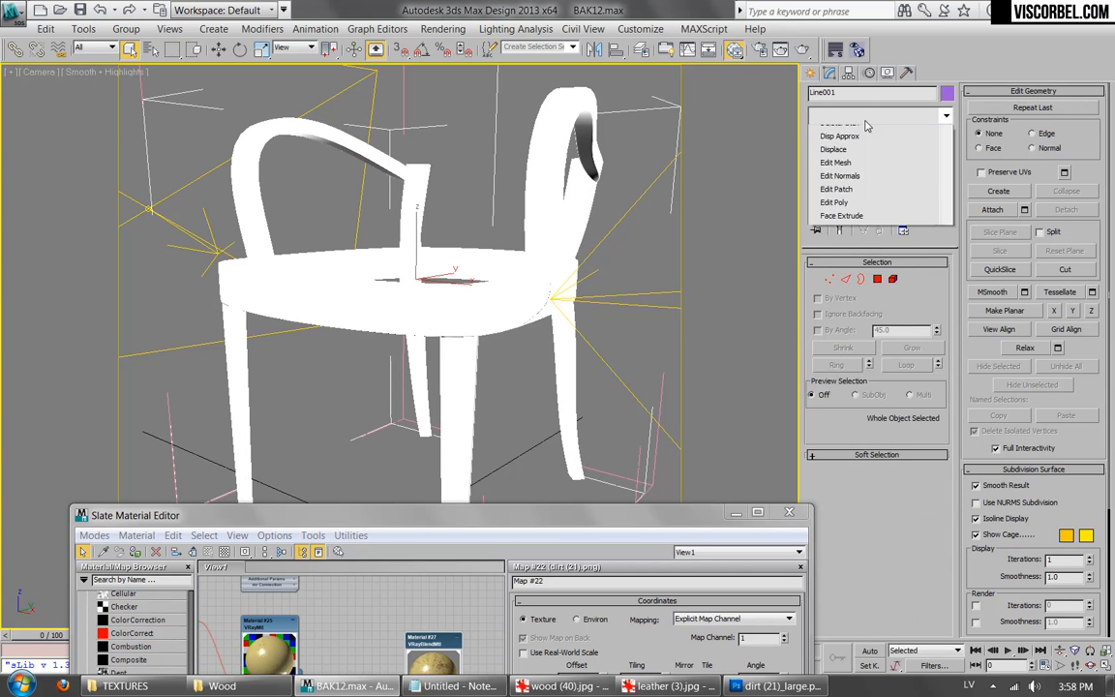
key(t)
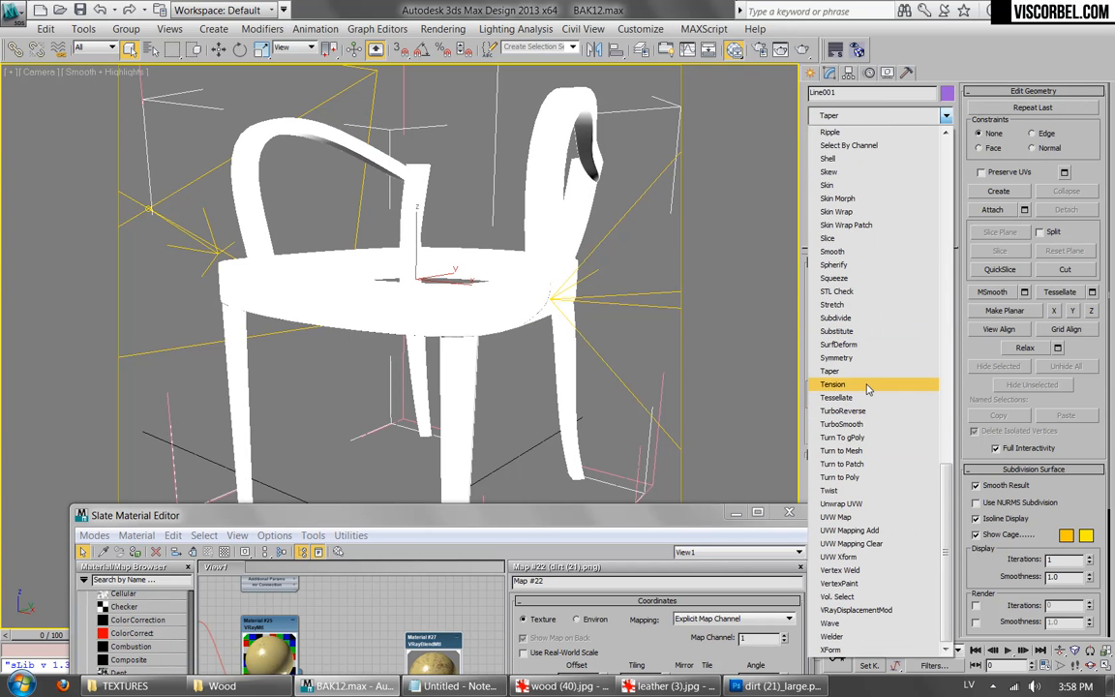
click(832, 385)
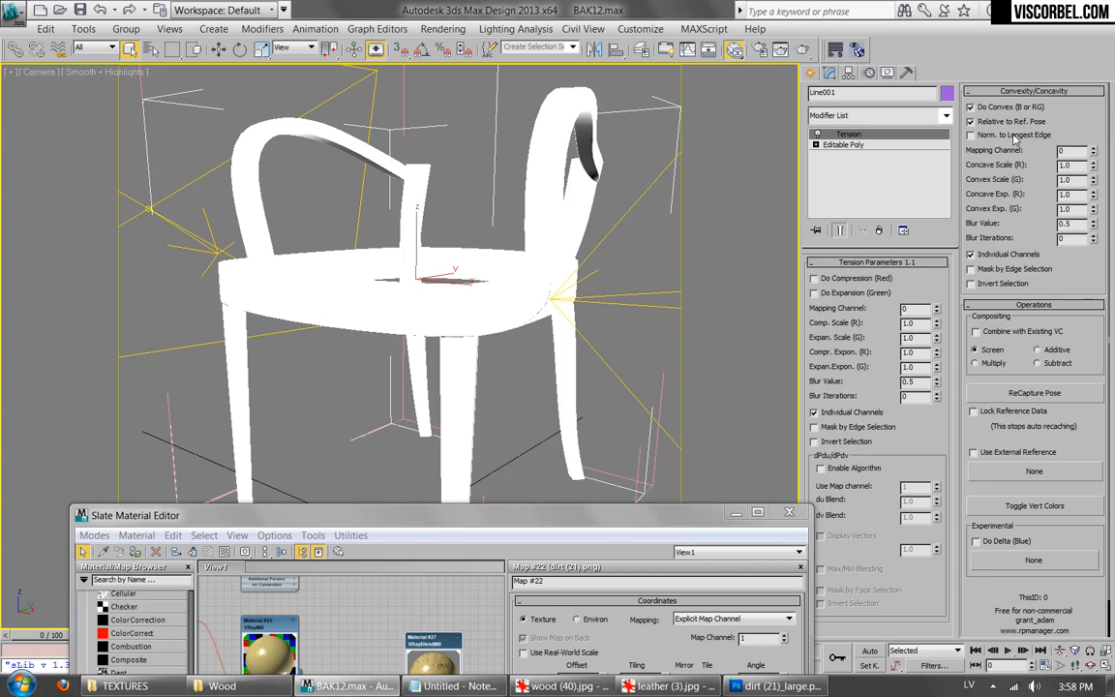
click(1033, 506)
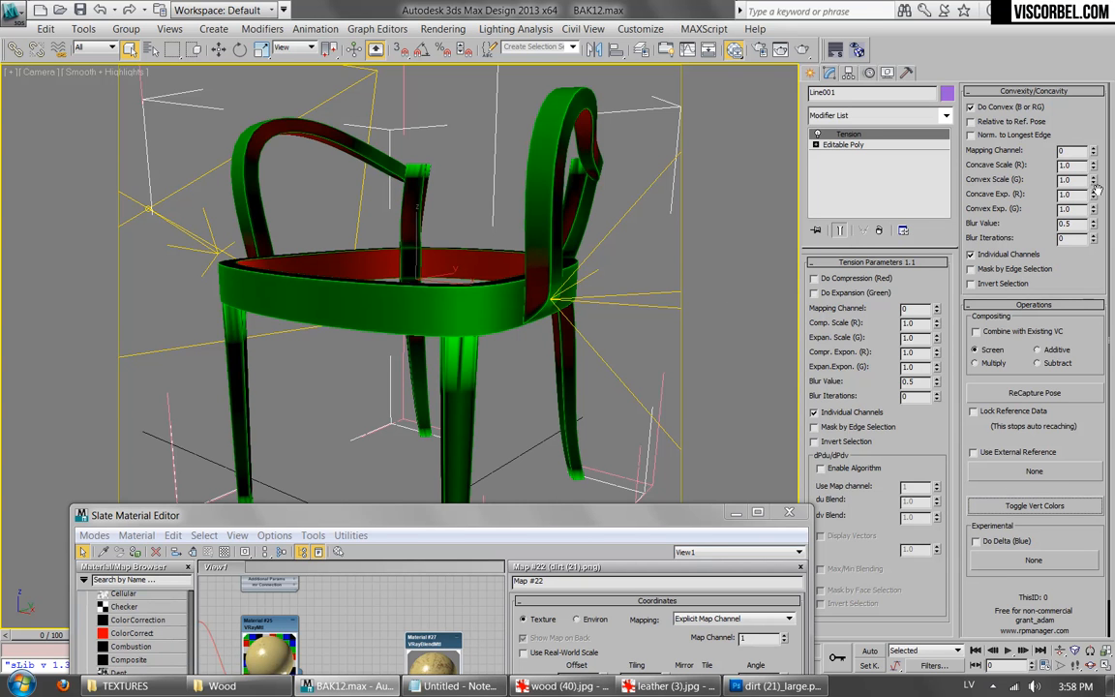
Step: Set the Tension modifier's convexity blur iterations to 3 and inspect the chair mesh in wireframe
drag(1080, 166, 963, 161)
double_click(1071, 210)
click(1093, 235)
click(1094, 235)
click(1093, 235)
key(F3)
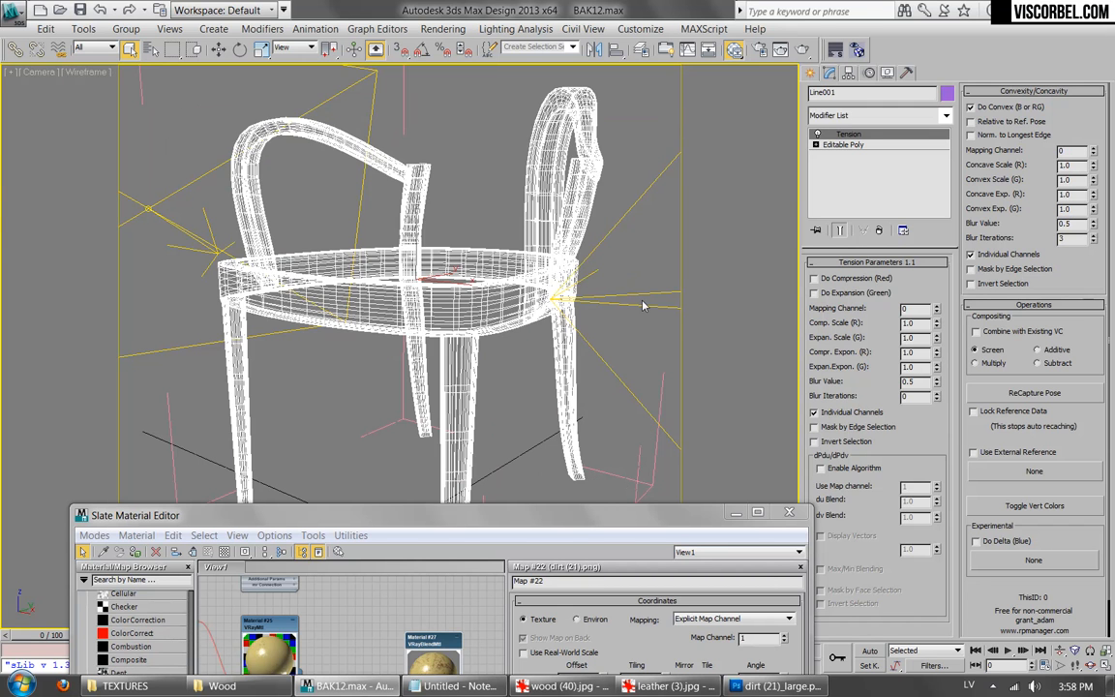
Step: Remove the Tension modifier from the chair's modifier stack and show the mesh in wireframe
key(F3)
right_click(874, 140)
click(830, 89)
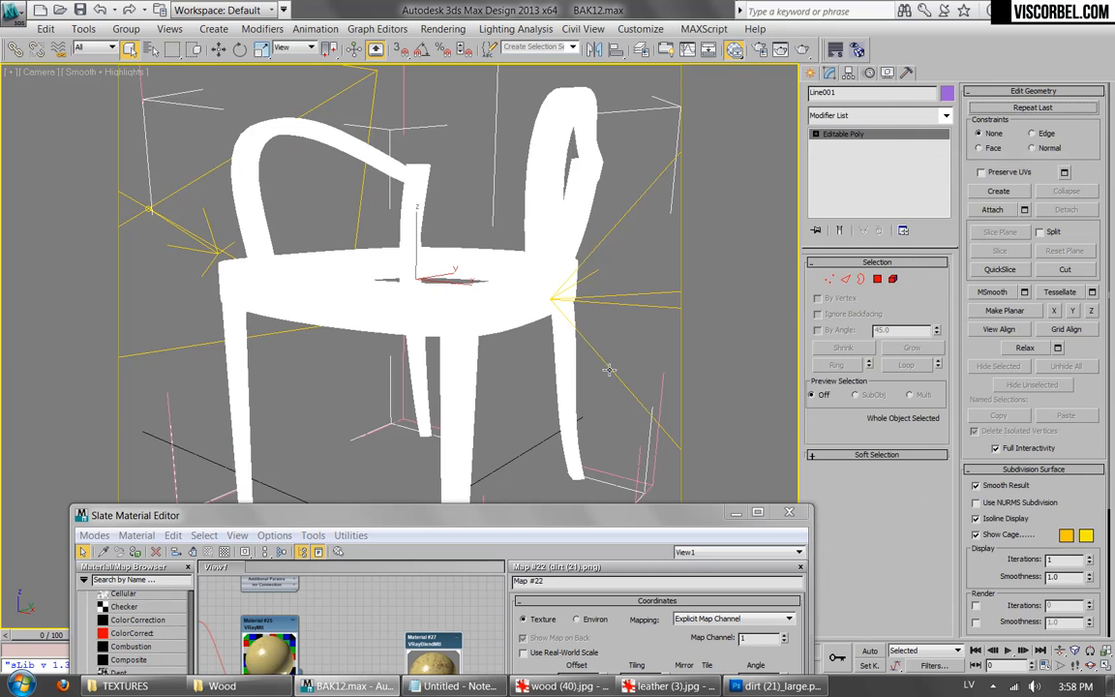
key(F3)
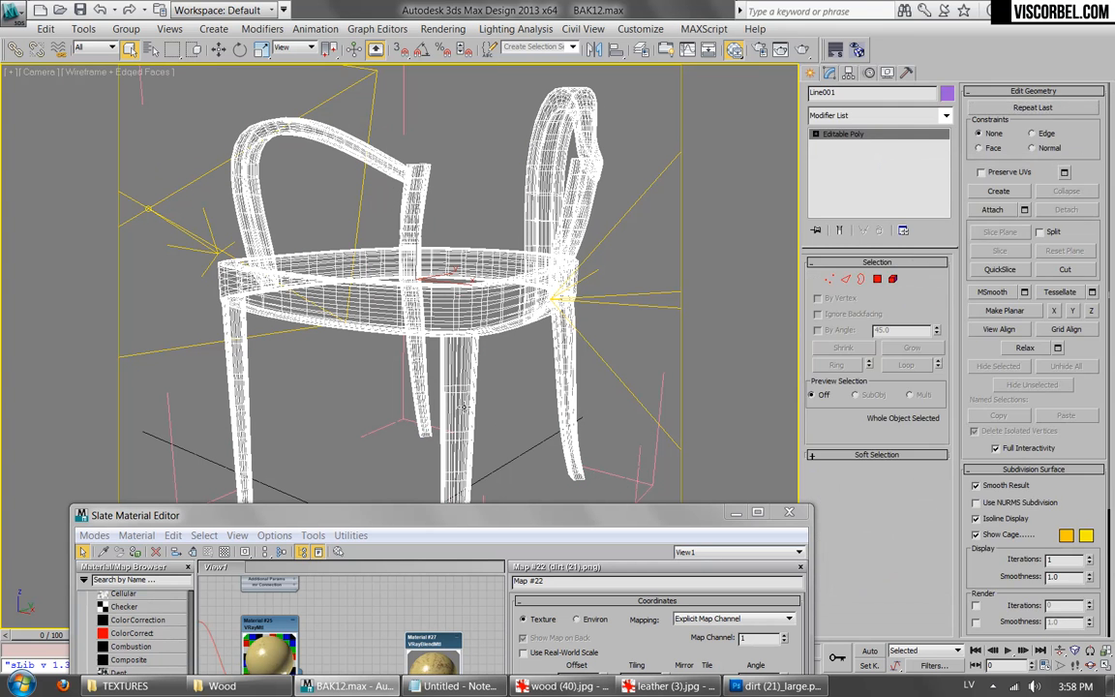
Step: Add an Edit Poly modifier to the chair and select all the lengthwise edges of the two front legs using Ring and Loop
click(874, 117)
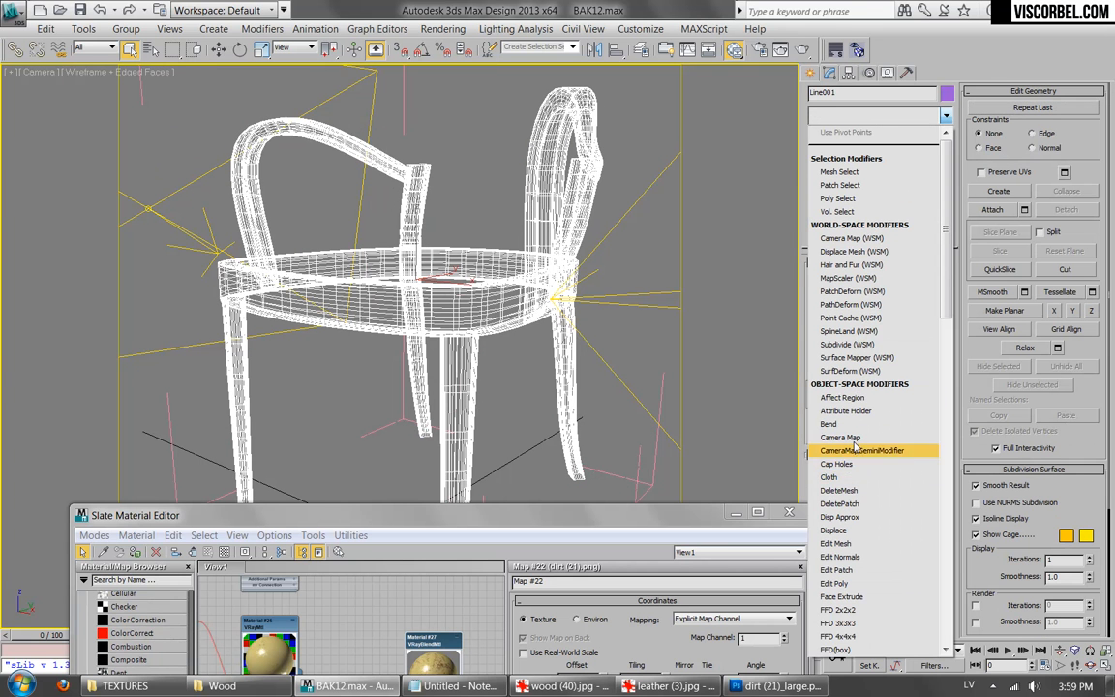
scroll(855, 448, down, 10)
click(846, 182)
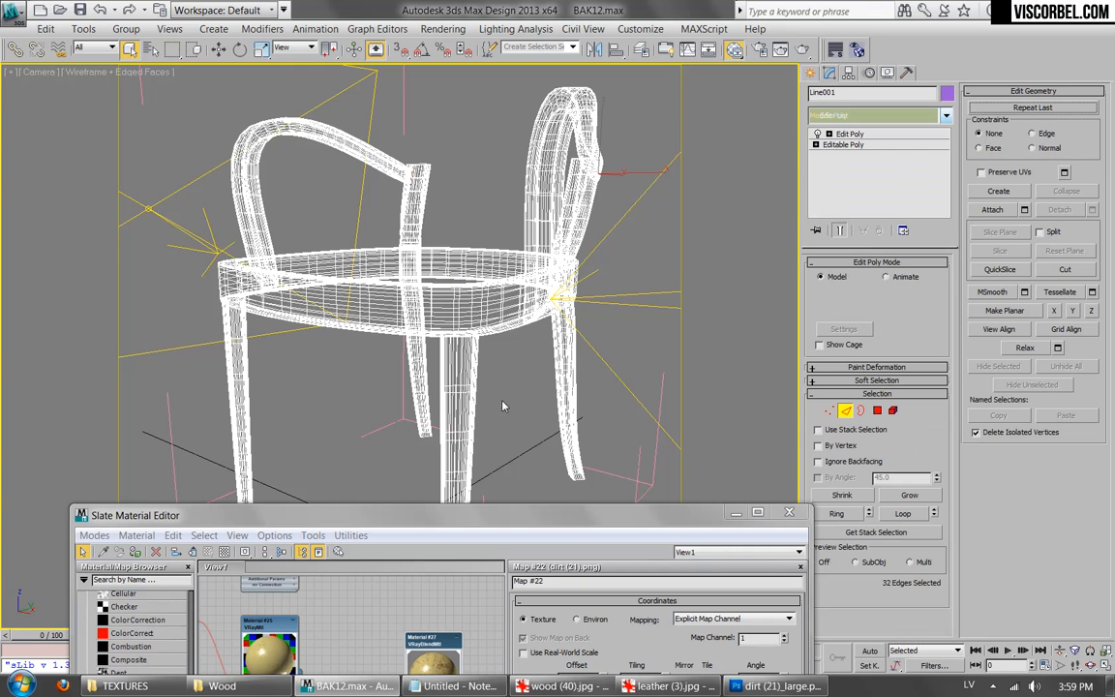
click(585, 405)
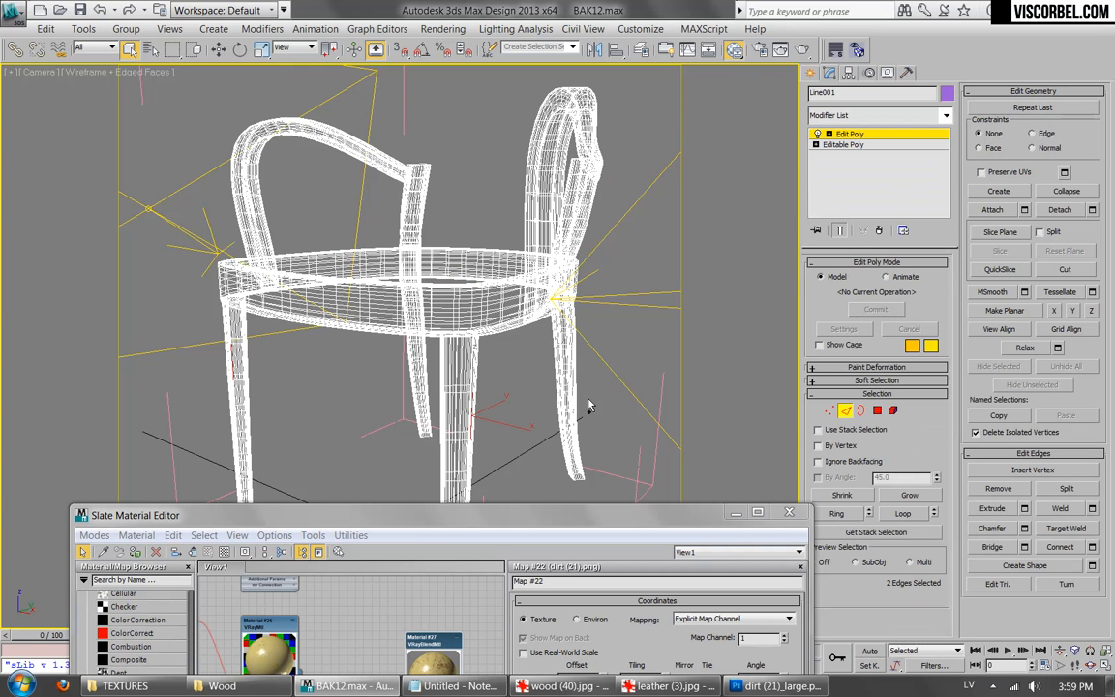
click(836, 513)
click(902, 513)
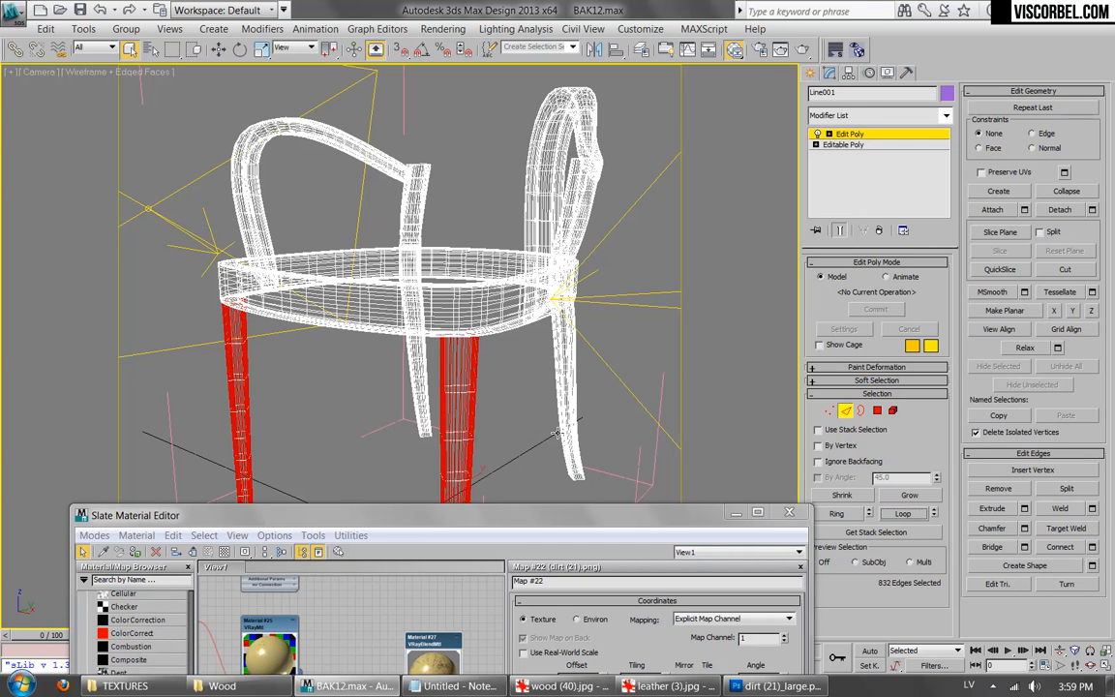
Step: Connect the selected front-leg edges with 8 segments
right_click(600, 306)
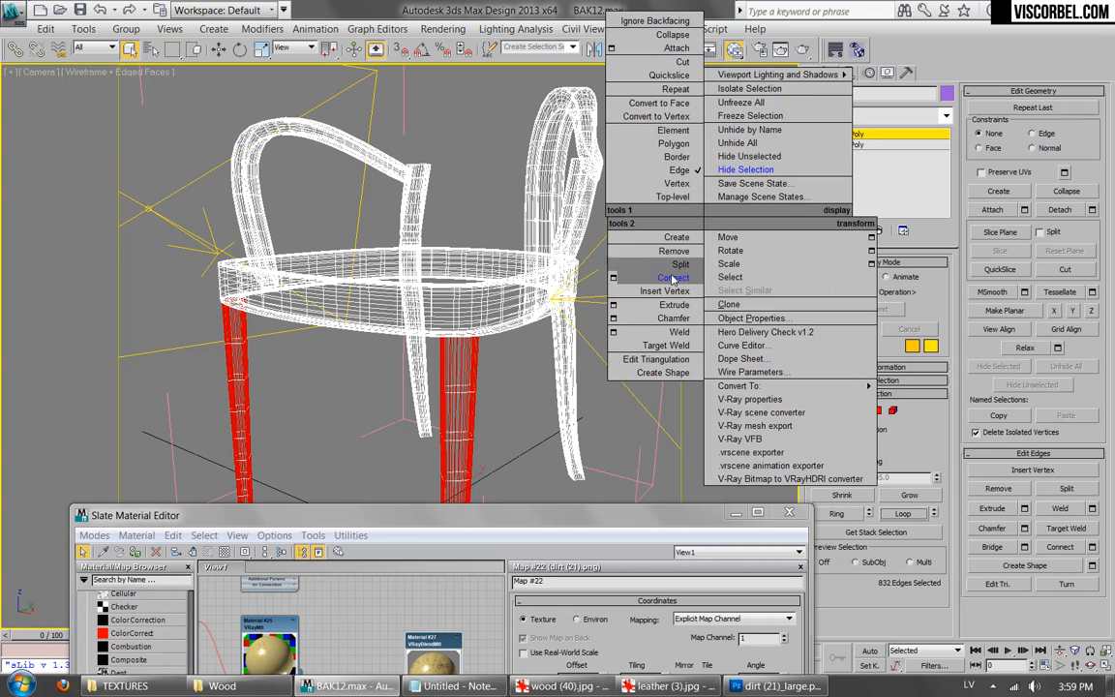
click(614, 278)
click(550, 324)
click(550, 324)
click(551, 324)
click(551, 324)
click(551, 325)
click(550, 324)
click(550, 324)
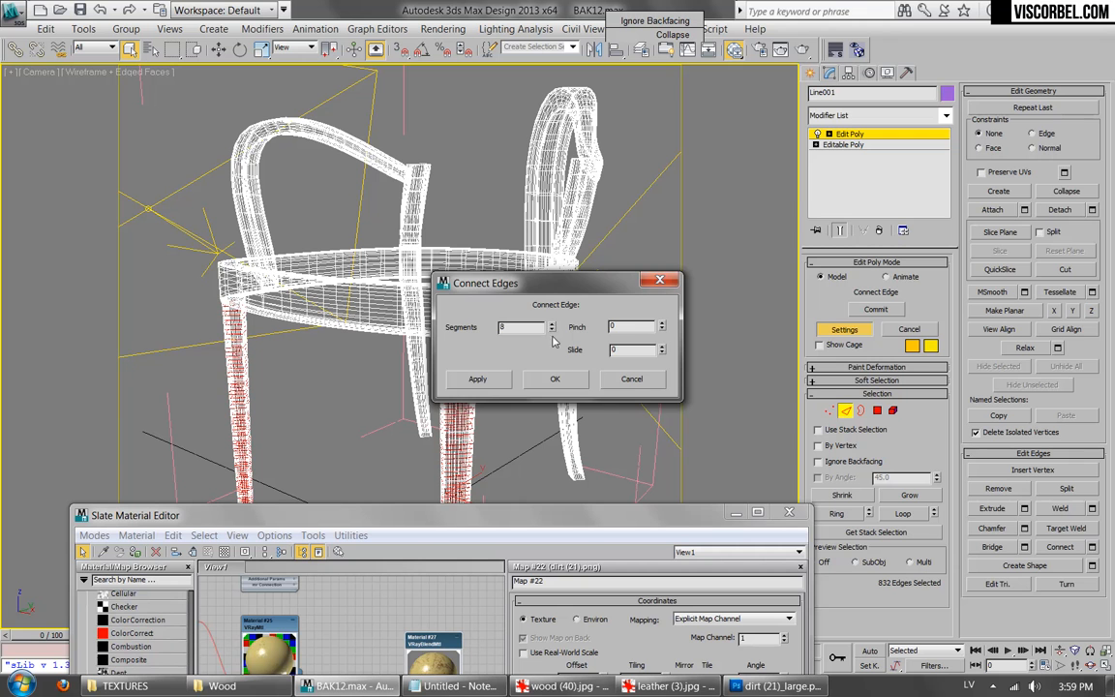
click(570, 379)
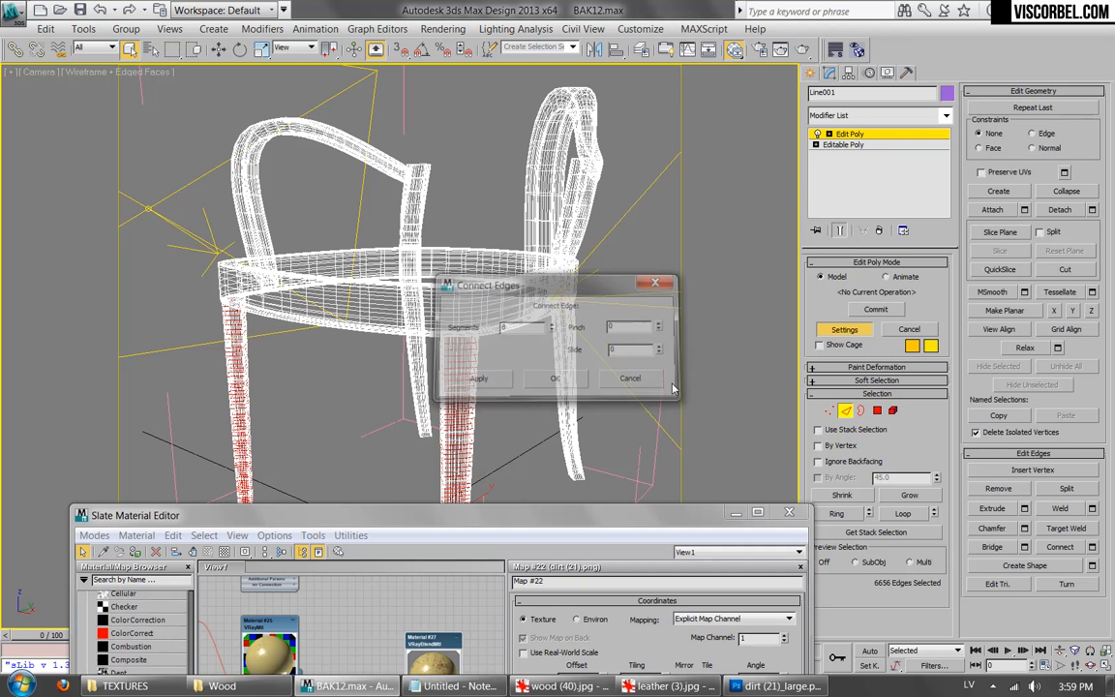
Step: Add a Tension modifier above Edit Poly and switch the viewport back to shaded display
click(848, 135)
click(866, 116)
key(t)
click(844, 388)
click(844, 385)
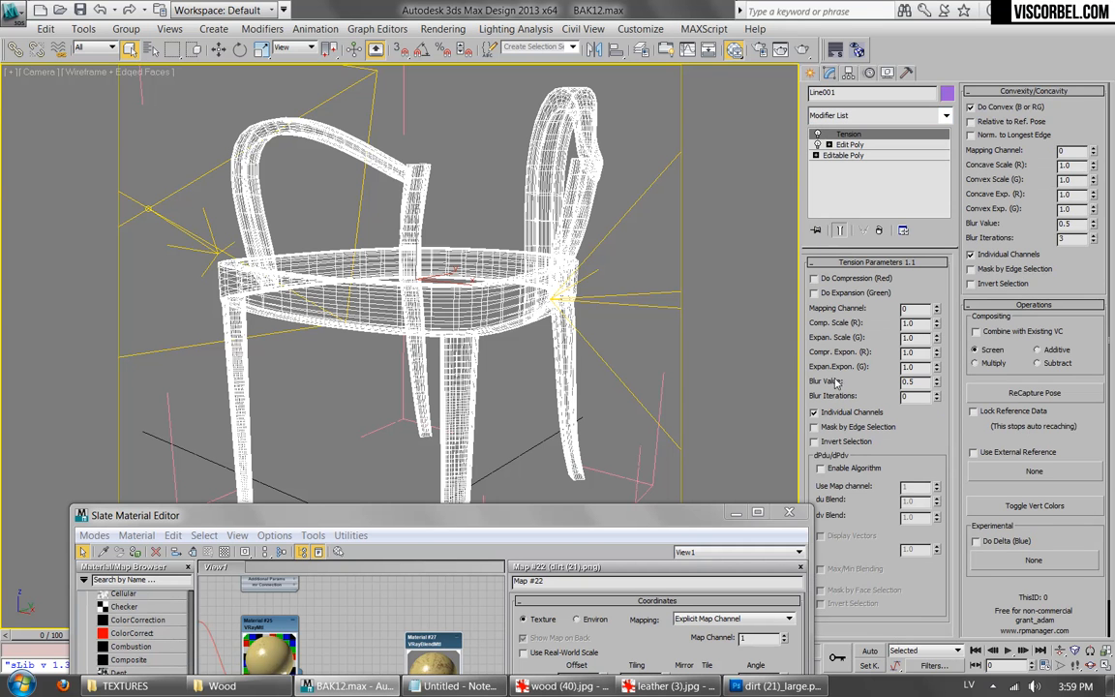
key(F3)
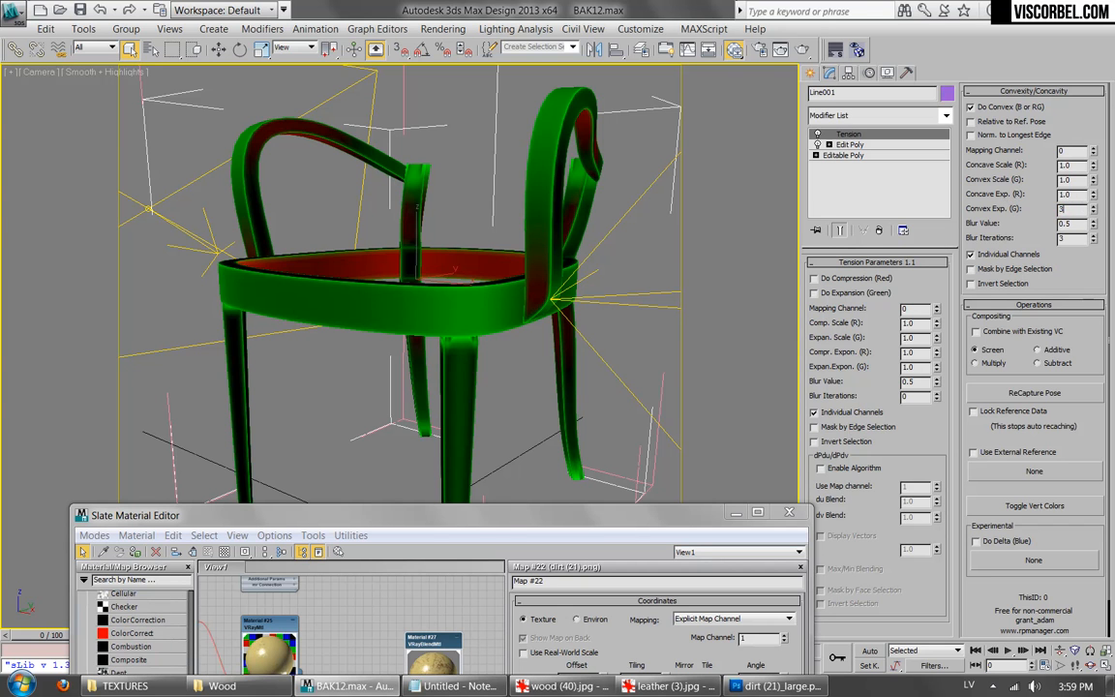
Step: Try a Convex Scale of 3 with Convex Exp. values of 3, 5 and 6 in the Tension modifier
key(Return)
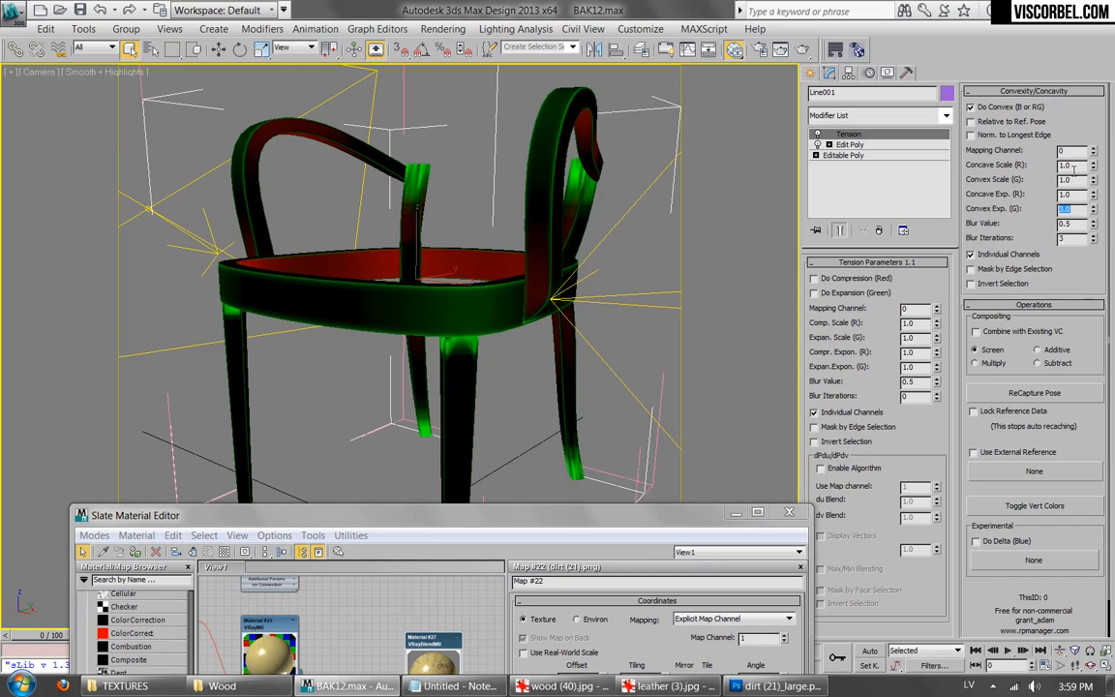
key(Return)
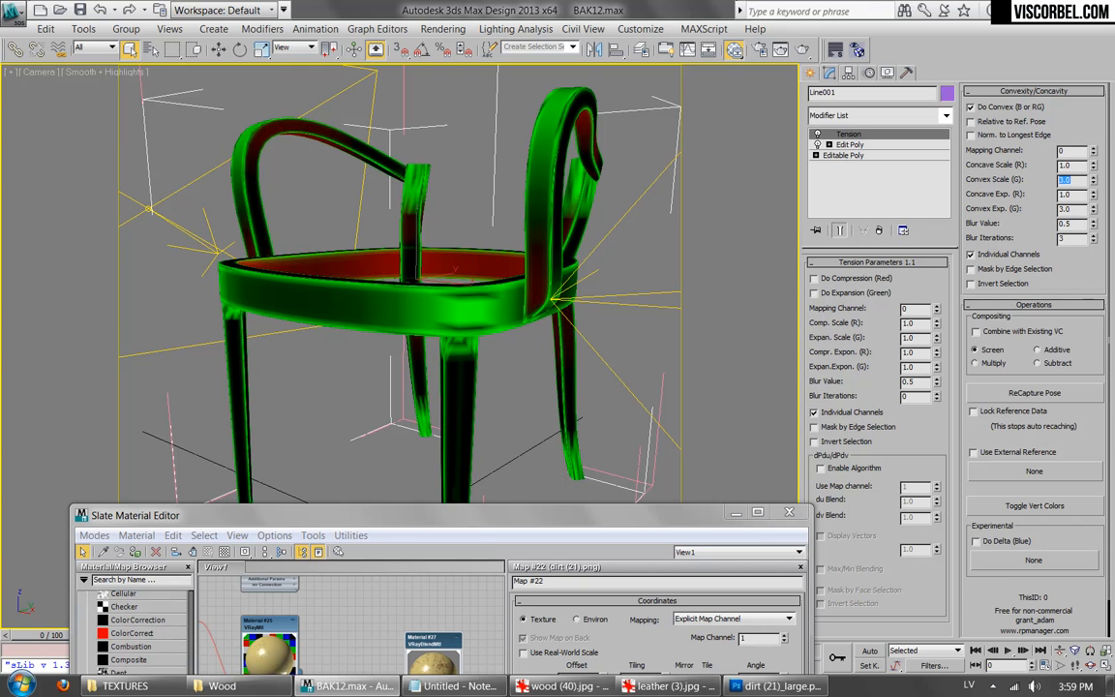
drag(1075, 210, 977, 209)
key(Return)
text(5)
key(Return)
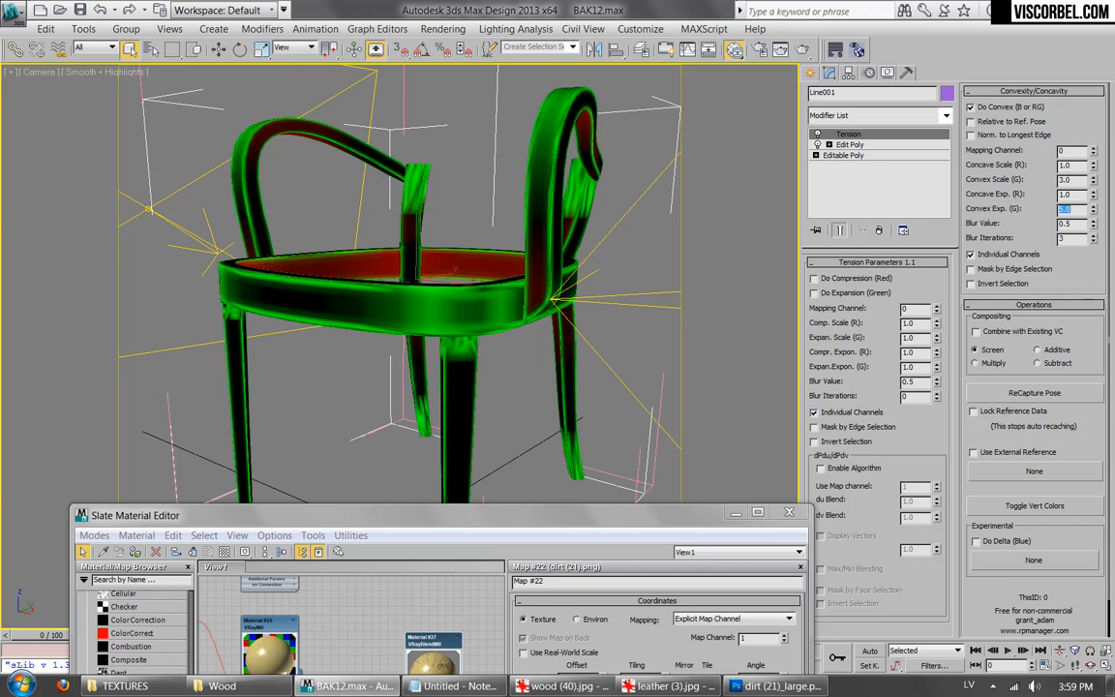
key(Return)
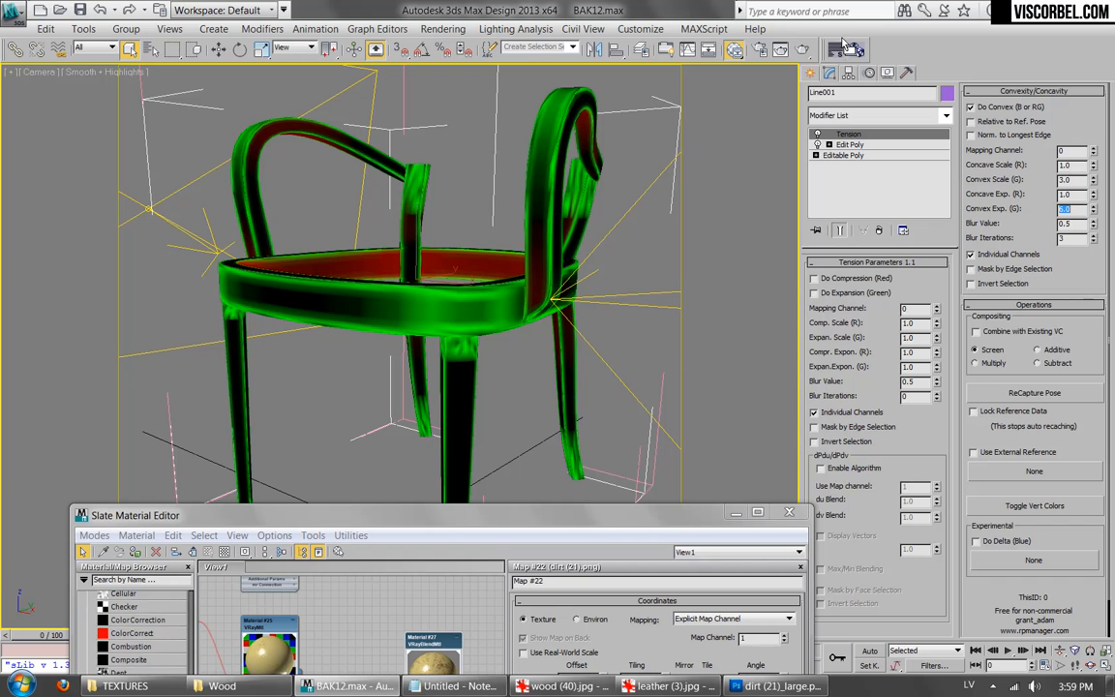
Step: Set the Tension modifier's Concave Scale to 0 and its convexity blur iterations to 7
right_click(1093, 167)
click(1091, 235)
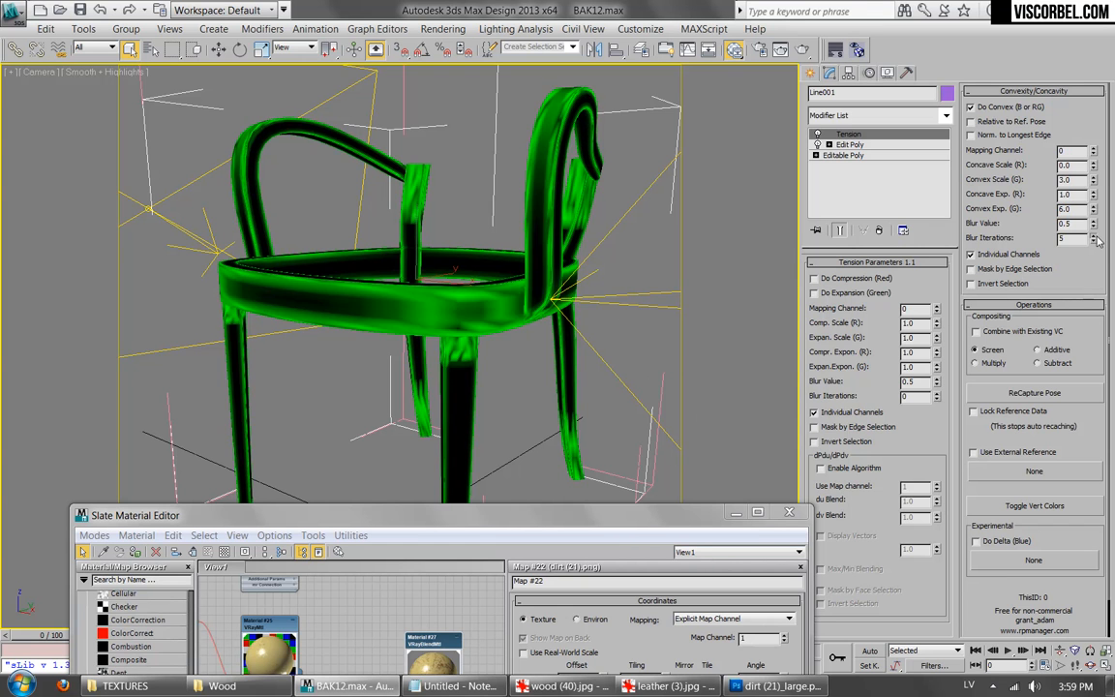
click(1091, 236)
click(1091, 235)
click(1093, 235)
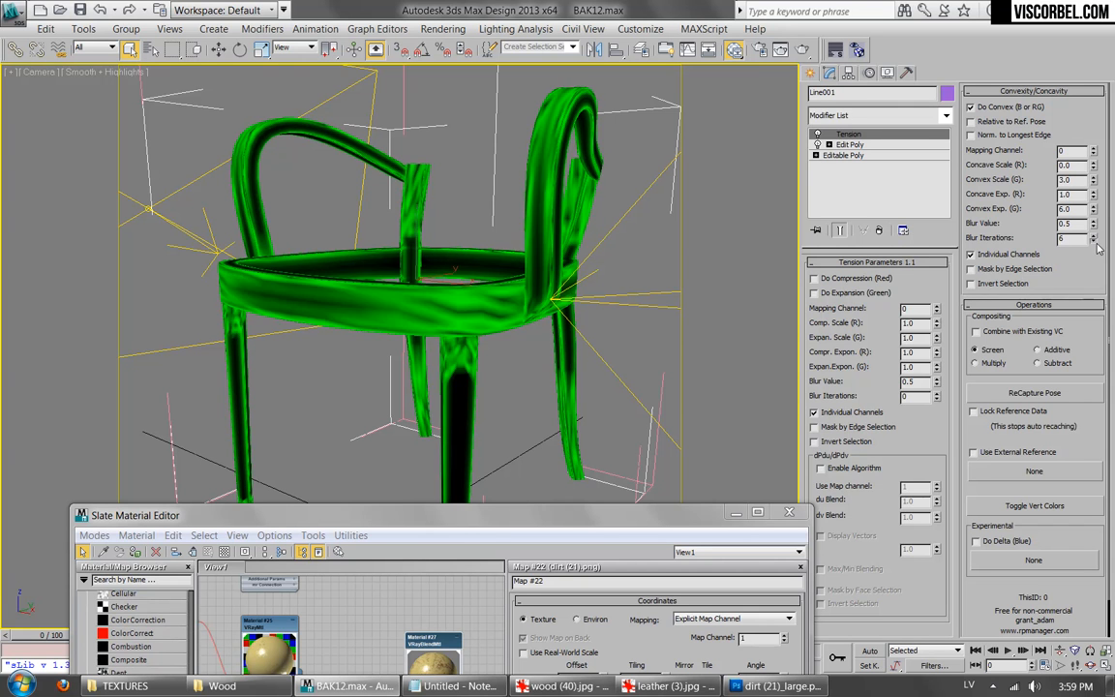
click(1094, 241)
click(1094, 236)
click(1093, 236)
Step: Set the Tension modifier's Convex Exp. to 3 and Convex Scale to 2
text(10)
key(Return)
text(3)
key(Return)
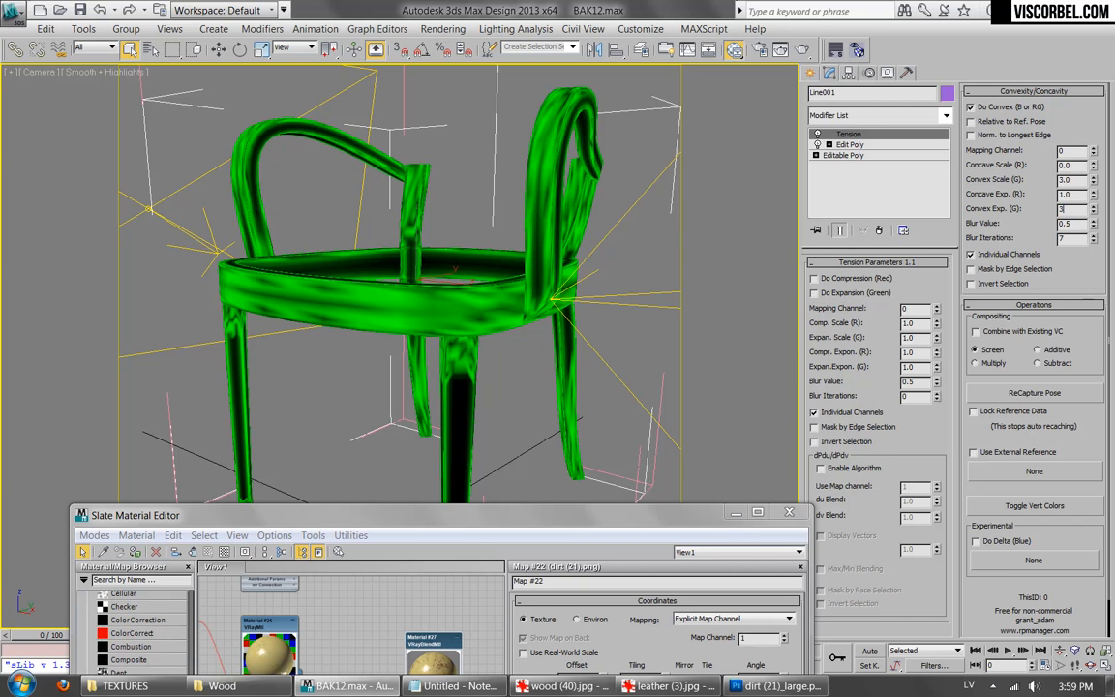
key(Return)
double_click(1065, 179)
text(2)
key(Return)
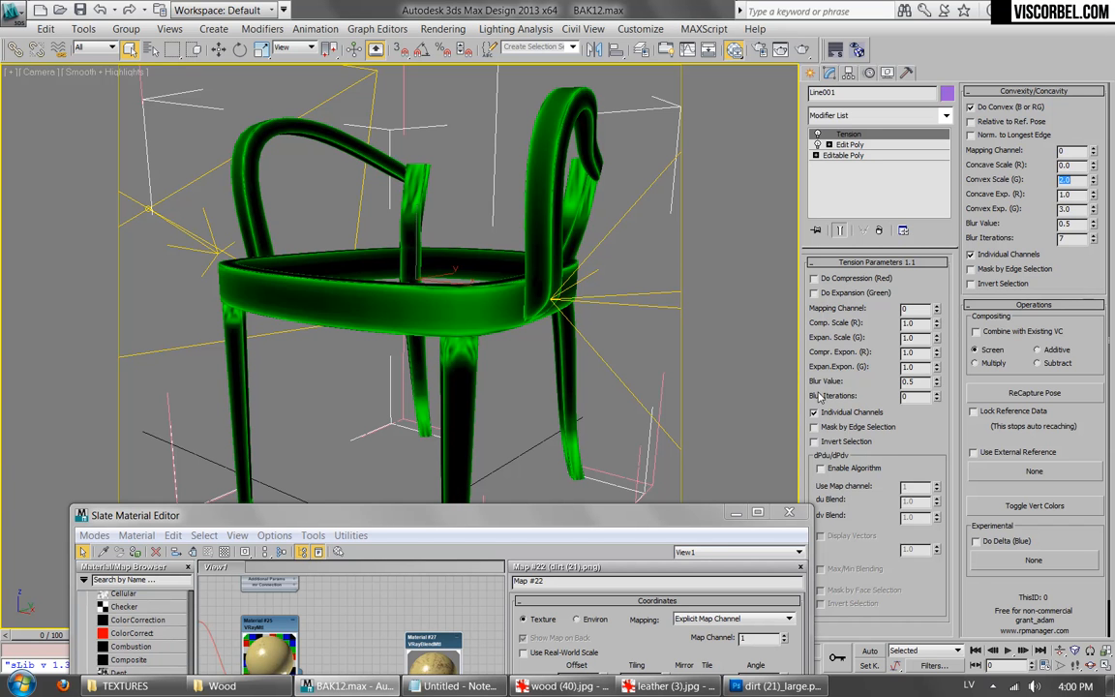
Step: Insert a Composite map between the dirt (21)_large.png bitmap and the blend material's Blend 1 slot, and show its parameters
drag(611, 515, 1113, 229)
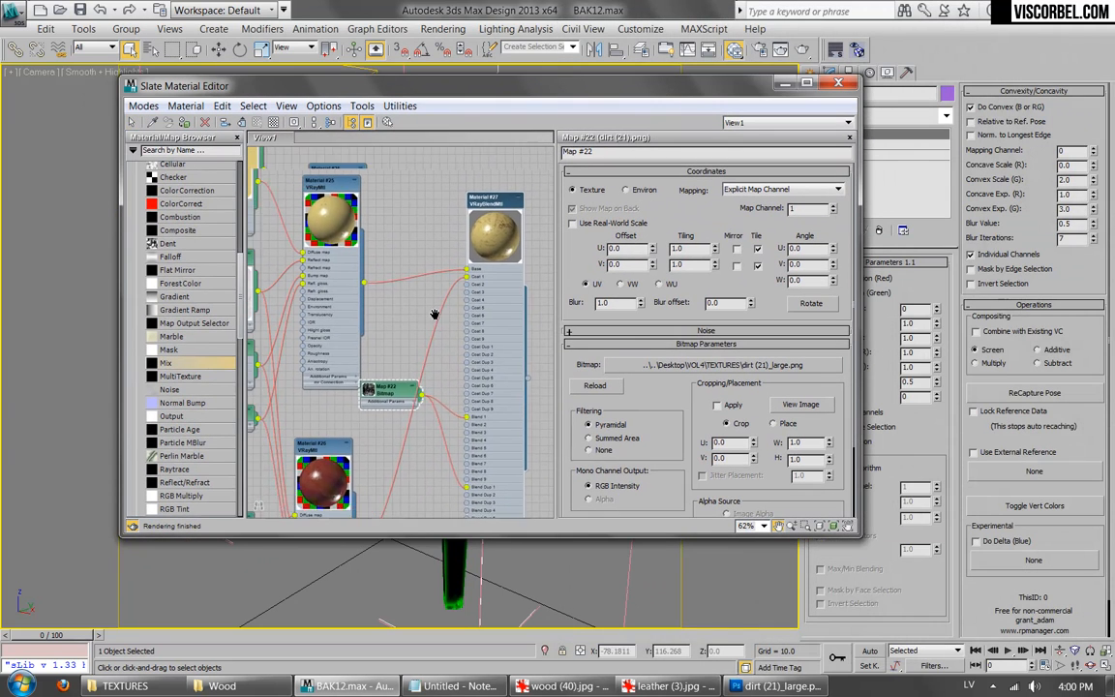
middle_drag(435, 315, 434, 237)
drag(395, 273, 371, 298)
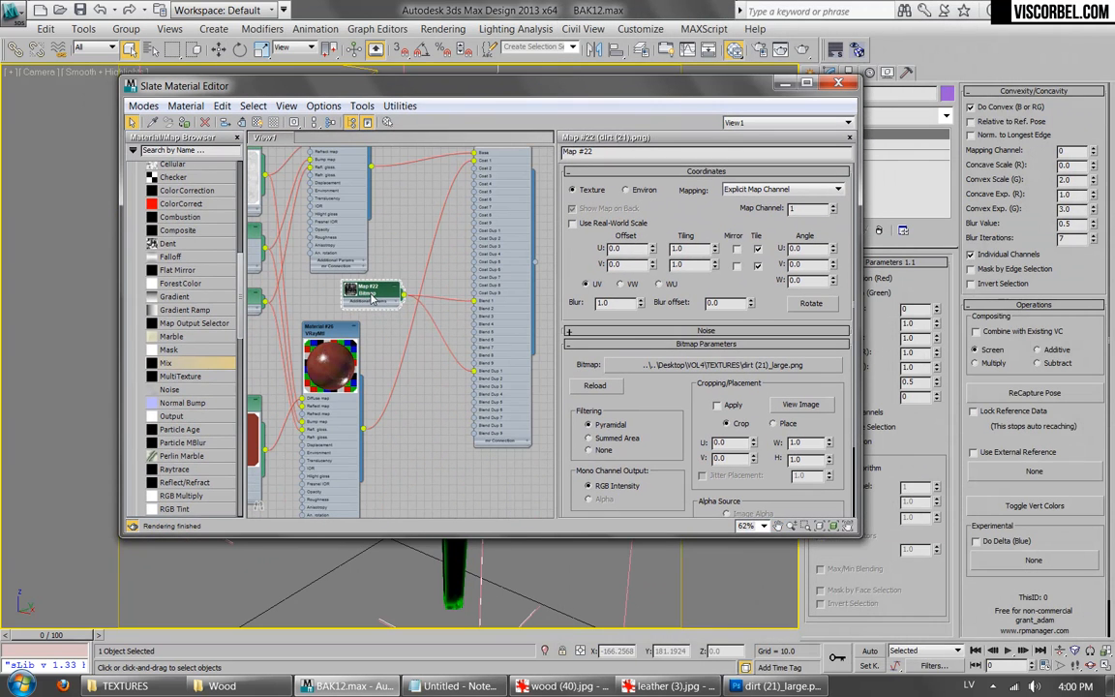
drag(406, 87, 487, 178)
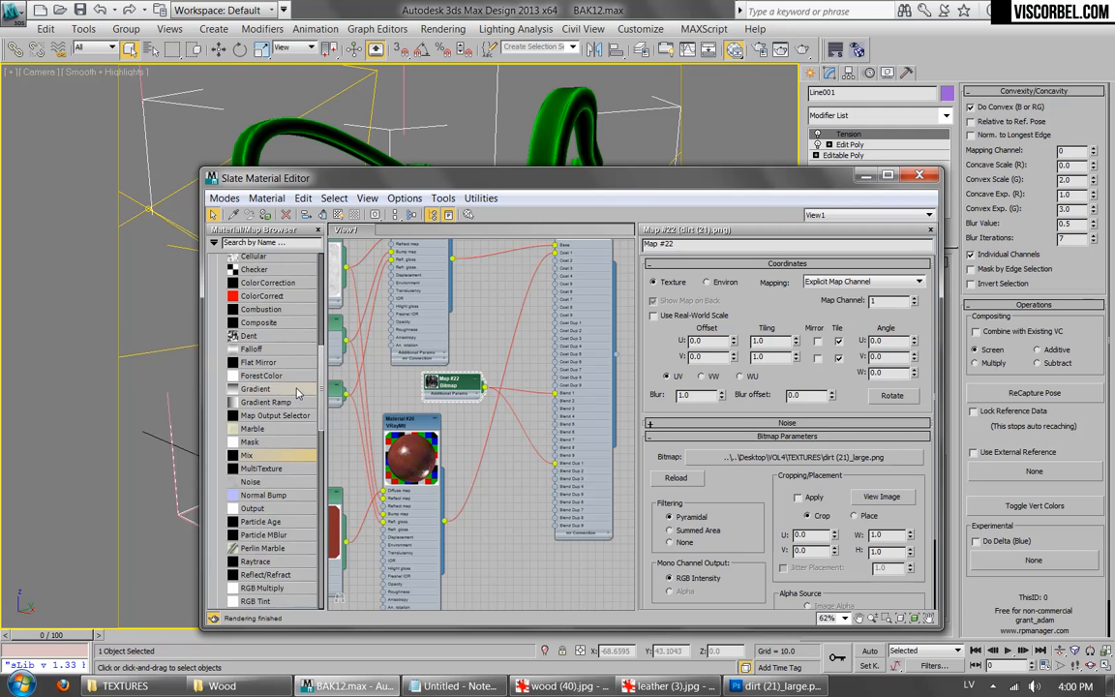
drag(323, 375, 354, 461)
scroll(284, 408, down, 10)
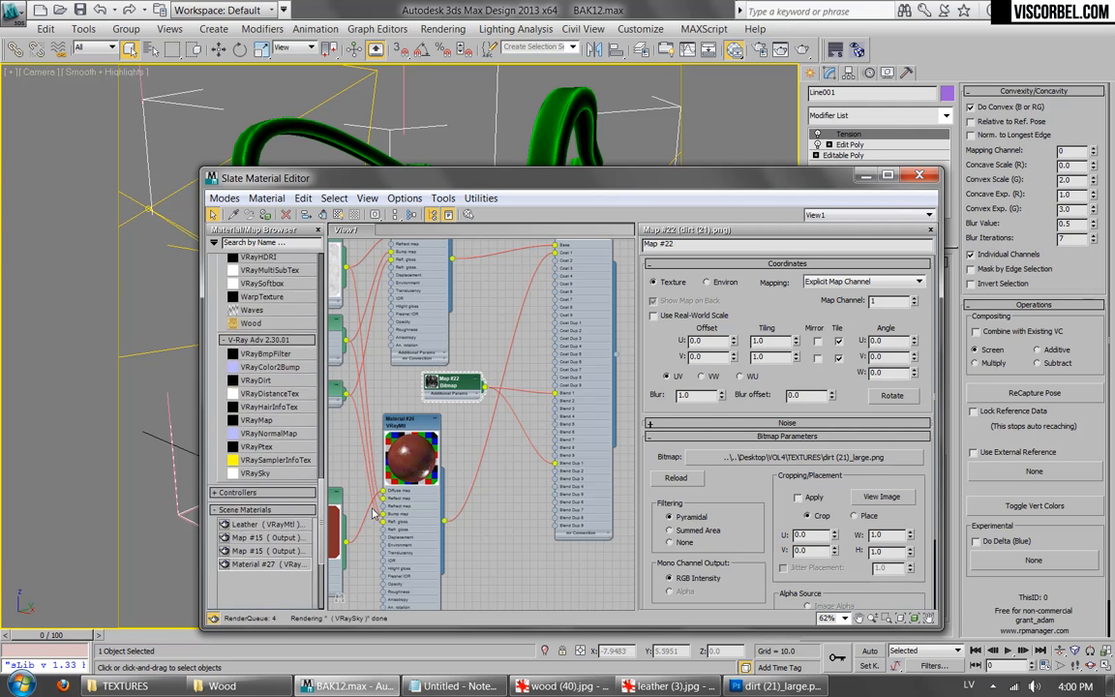
drag(258, 477, 515, 395)
click(558, 416)
drag(443, 387, 403, 387)
drag(516, 388, 491, 387)
double_click(492, 387)
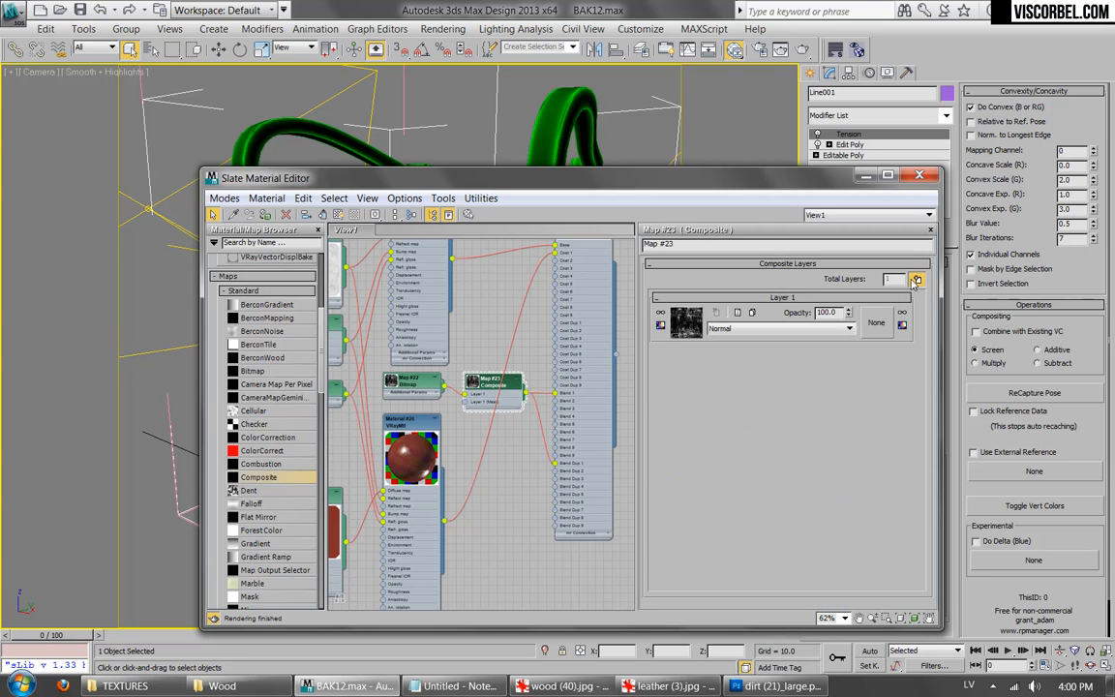
Step: Add a second layer to the Composite map and fill it with a VRayColor map set to white
click(917, 279)
click(686, 323)
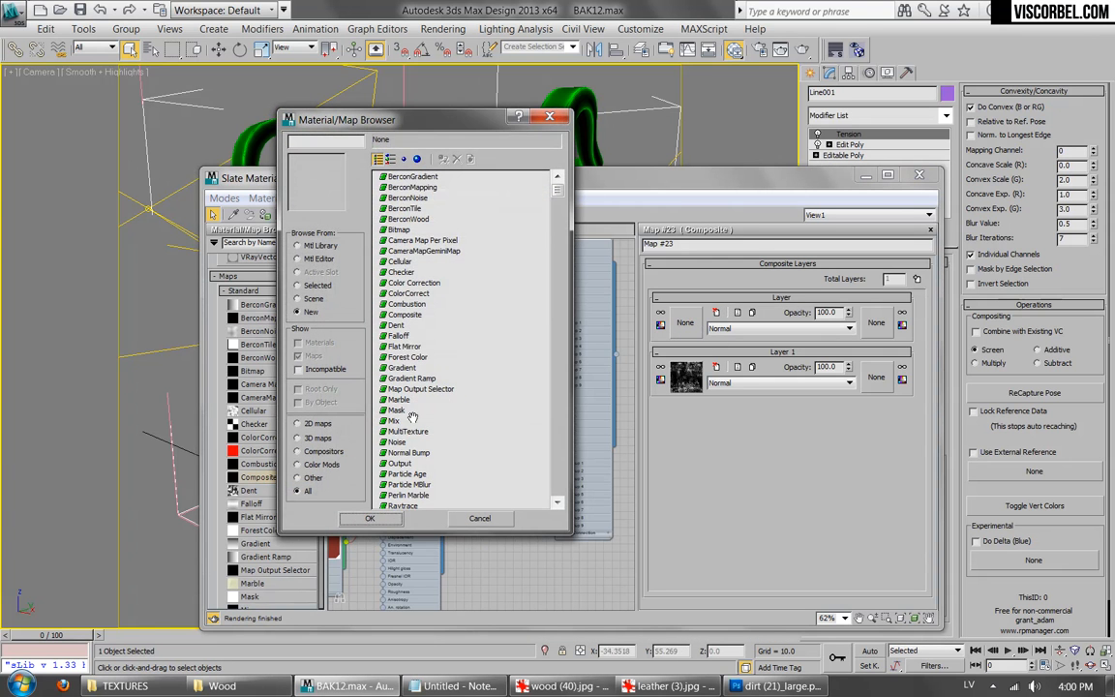
scroll(397, 447, down, 3)
scroll(397, 447, down, 2)
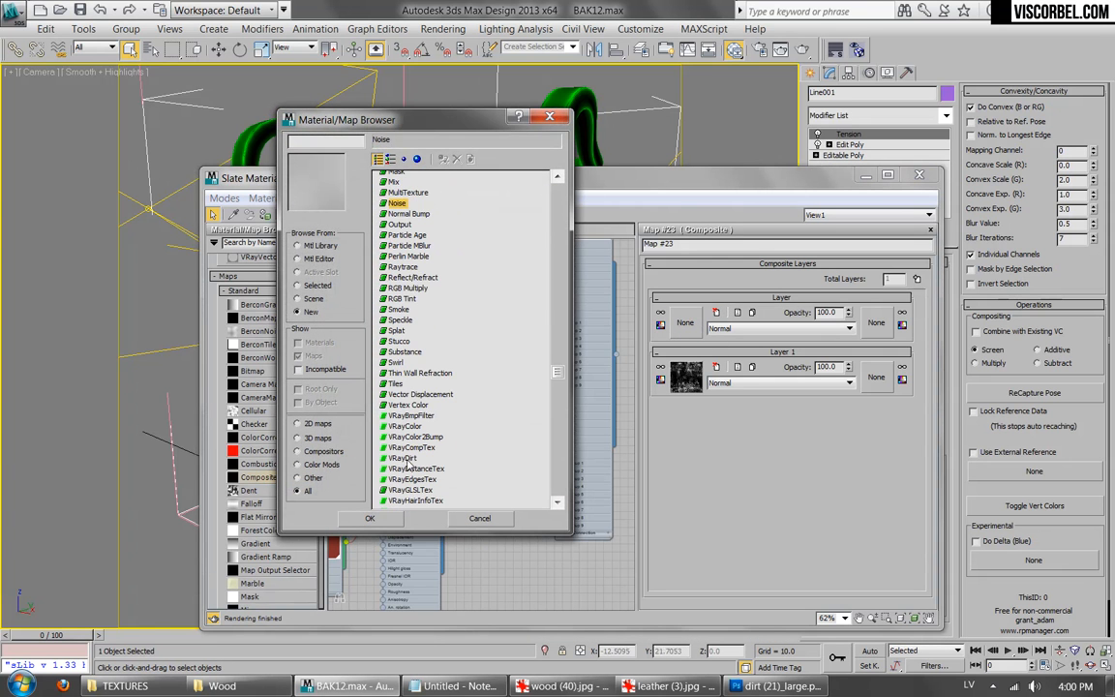
double_click(404, 474)
click(678, 325)
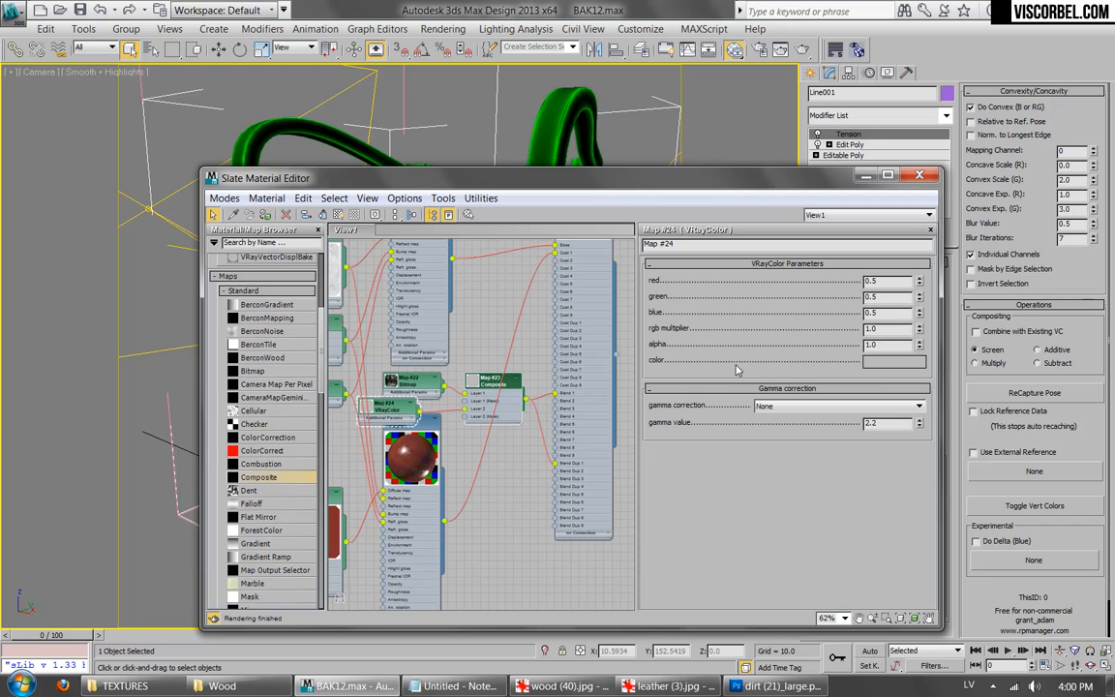
click(891, 360)
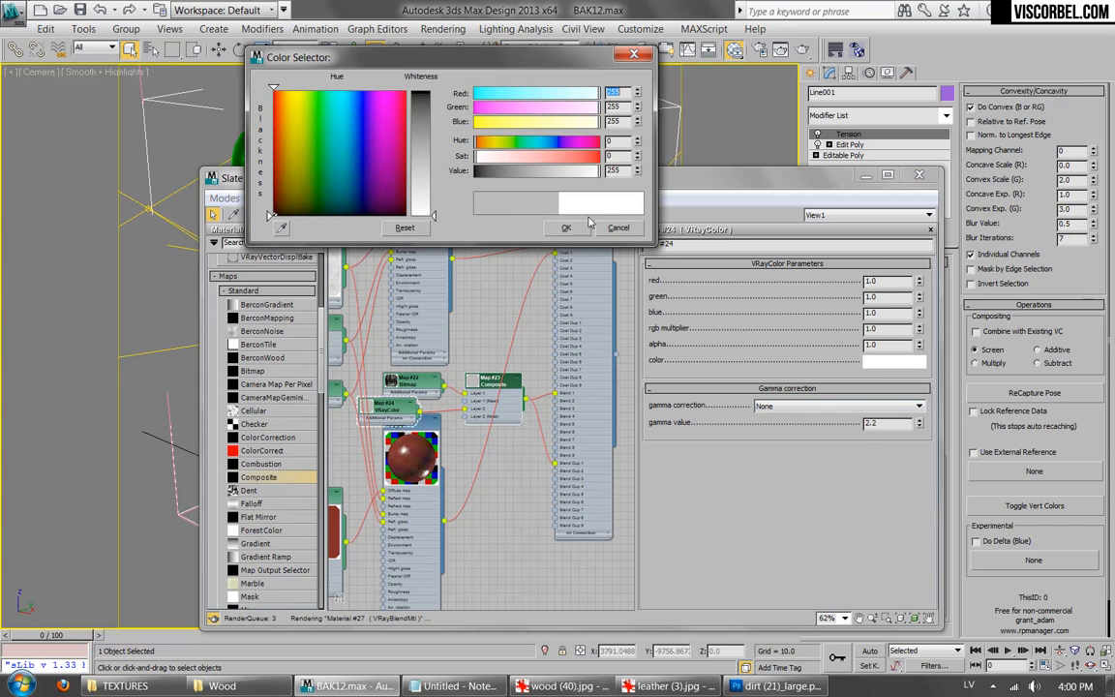
click(566, 227)
Step: Assign a Vertex Color map as the Composite's Layer 2 mask and set its Sub Channel to Green
double_click(523, 384)
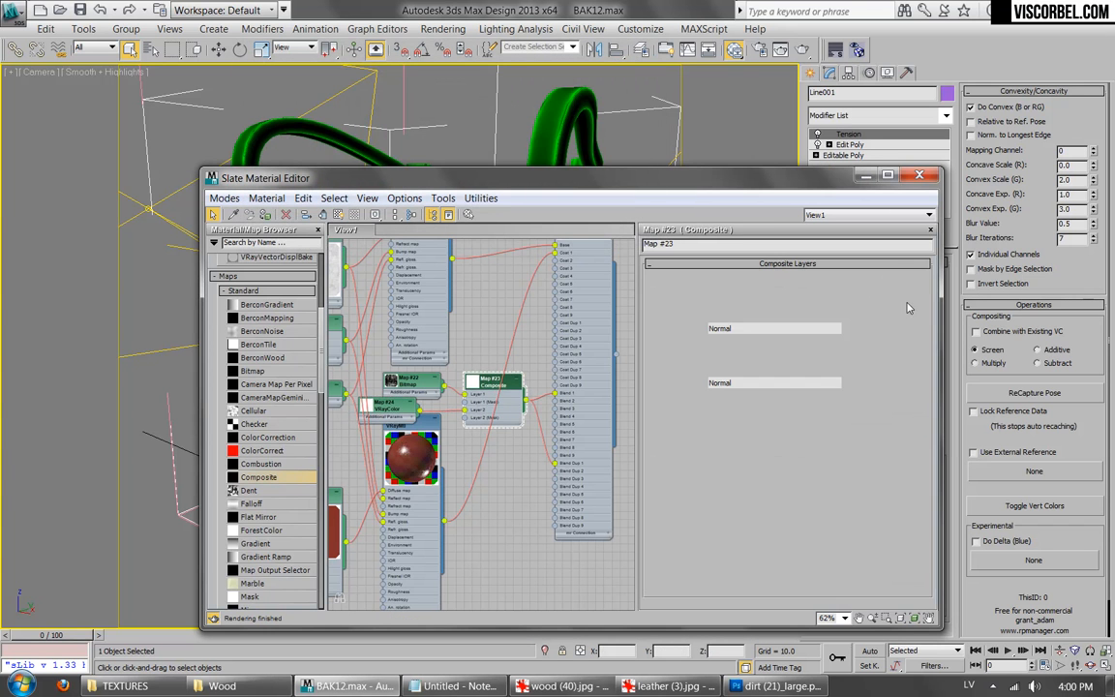
click(875, 322)
click(412, 176)
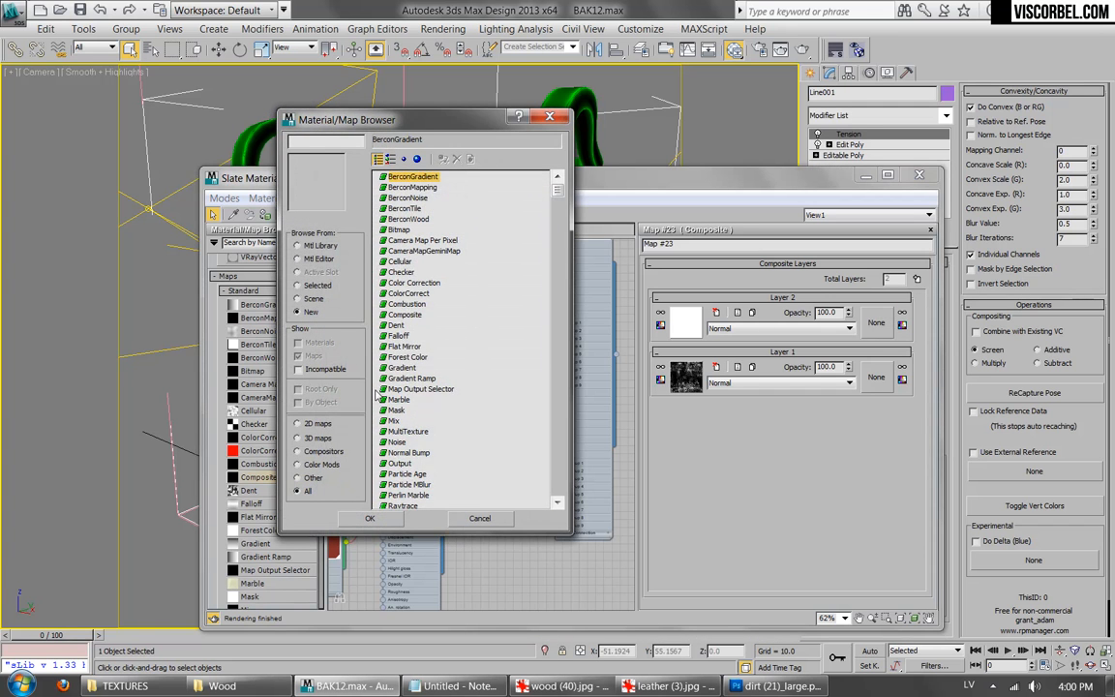
scroll(413, 392, down, 7)
scroll(413, 392, down, 2)
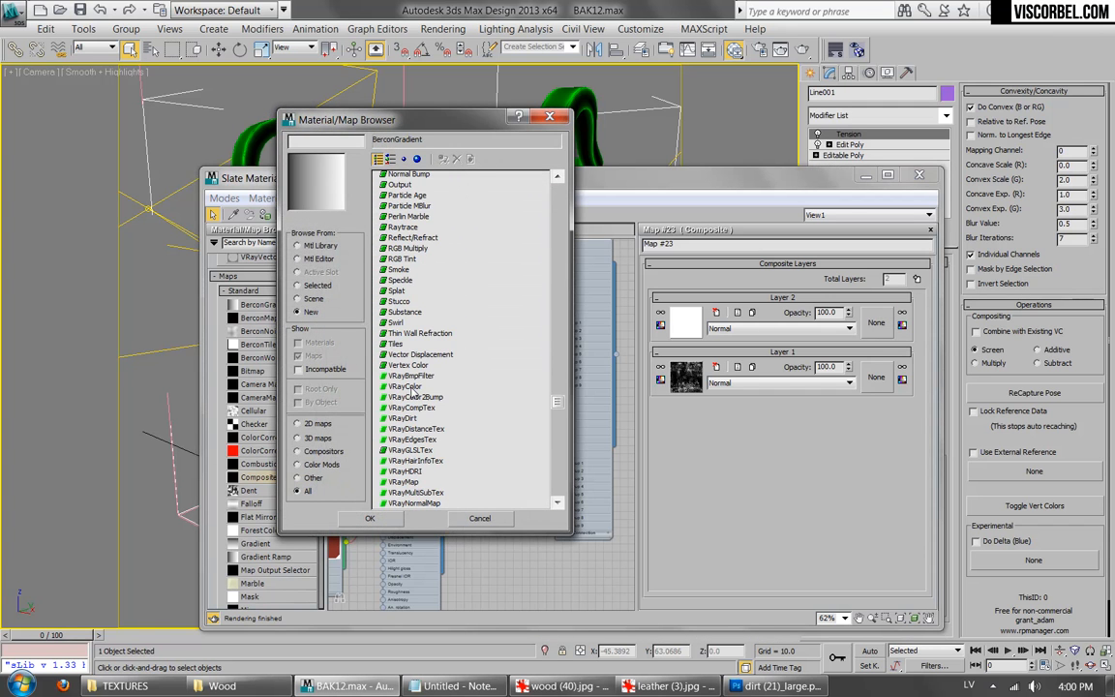
double_click(404, 387)
click(879, 321)
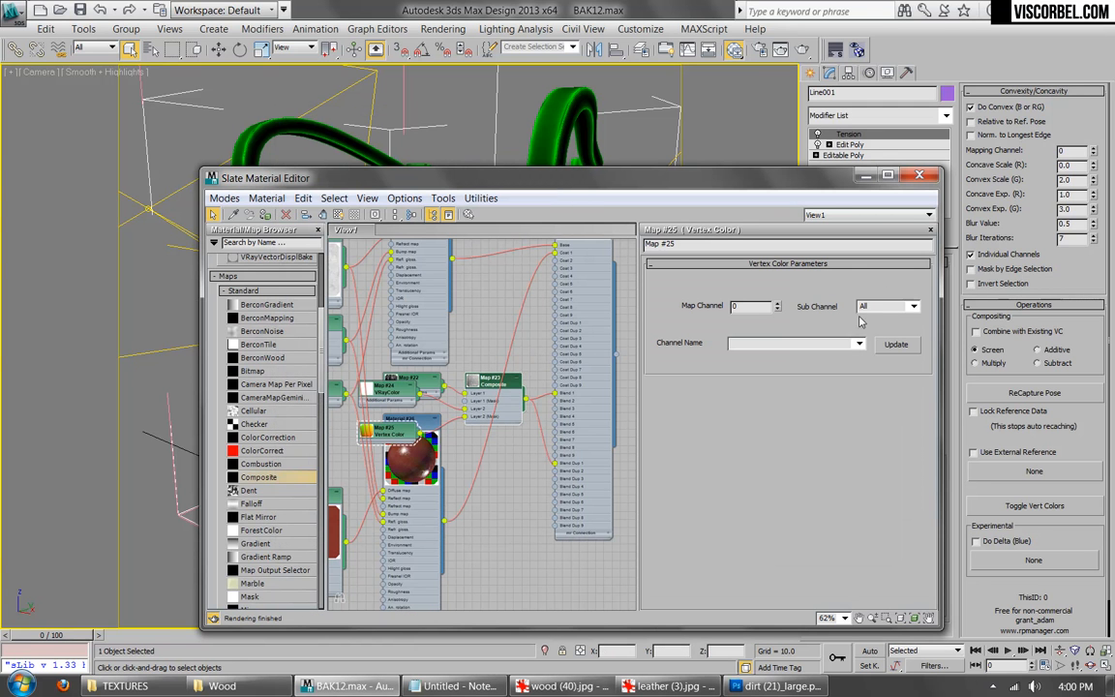
click(913, 307)
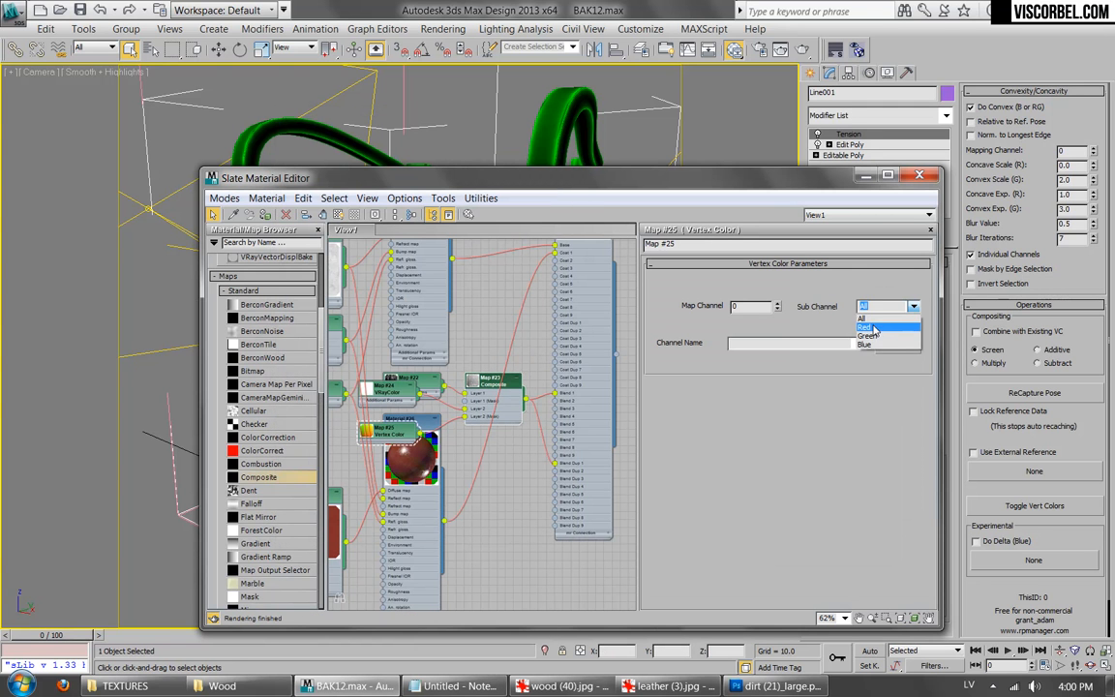
click(868, 336)
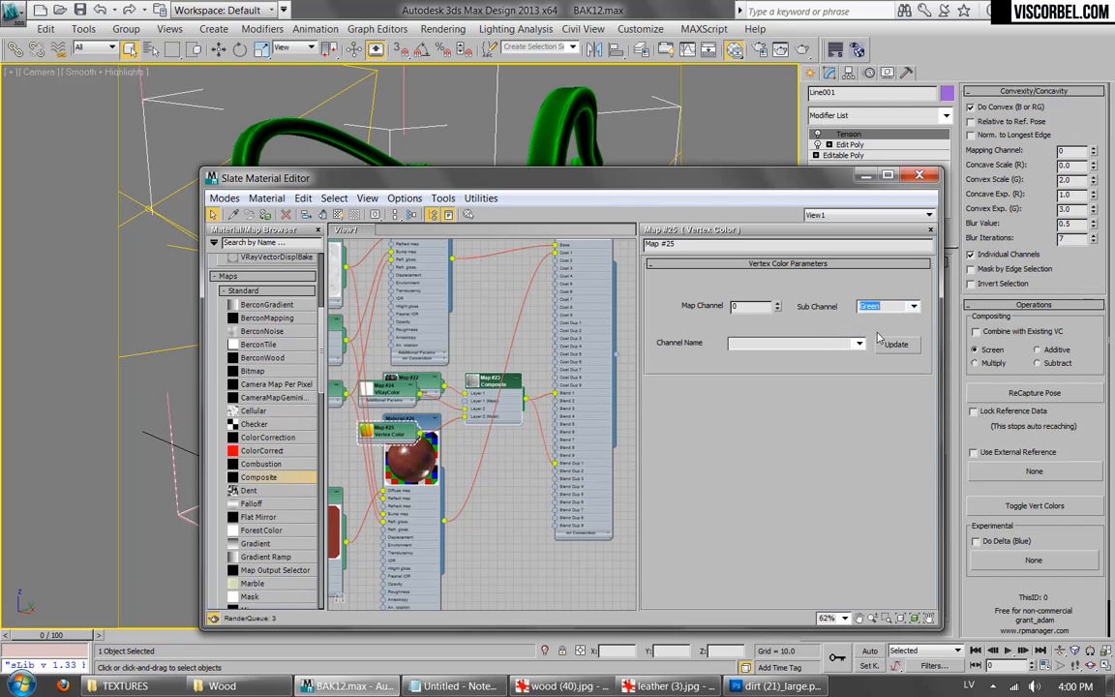
Step: Run a texture preview of the Composite map on all visible objects
click(494, 384)
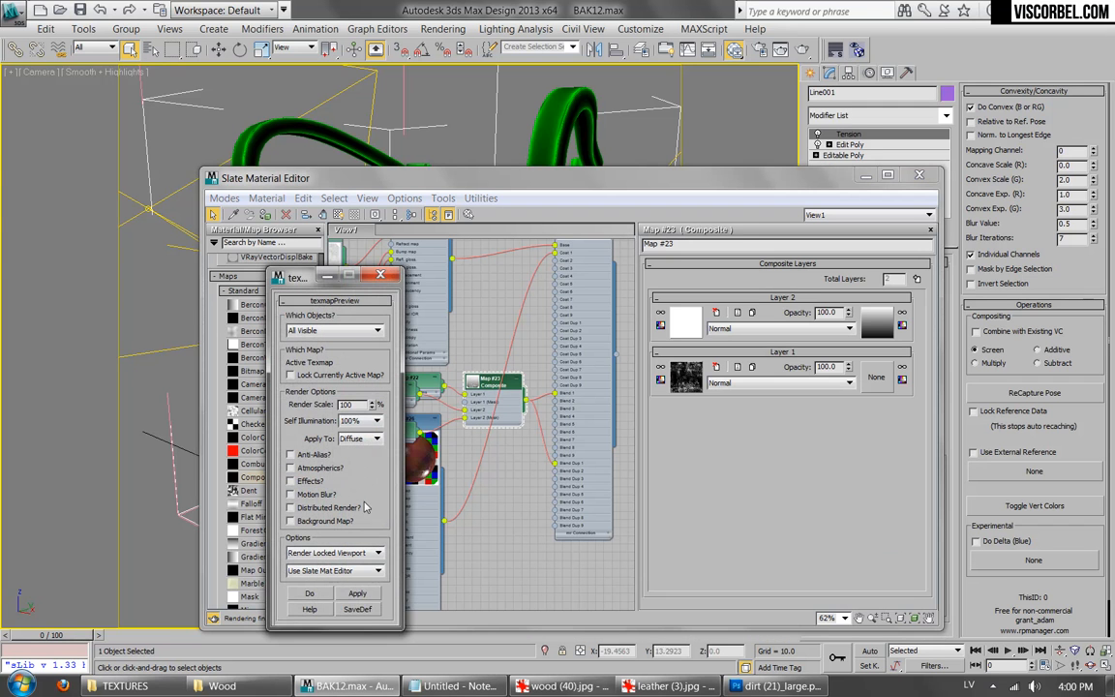
click(357, 593)
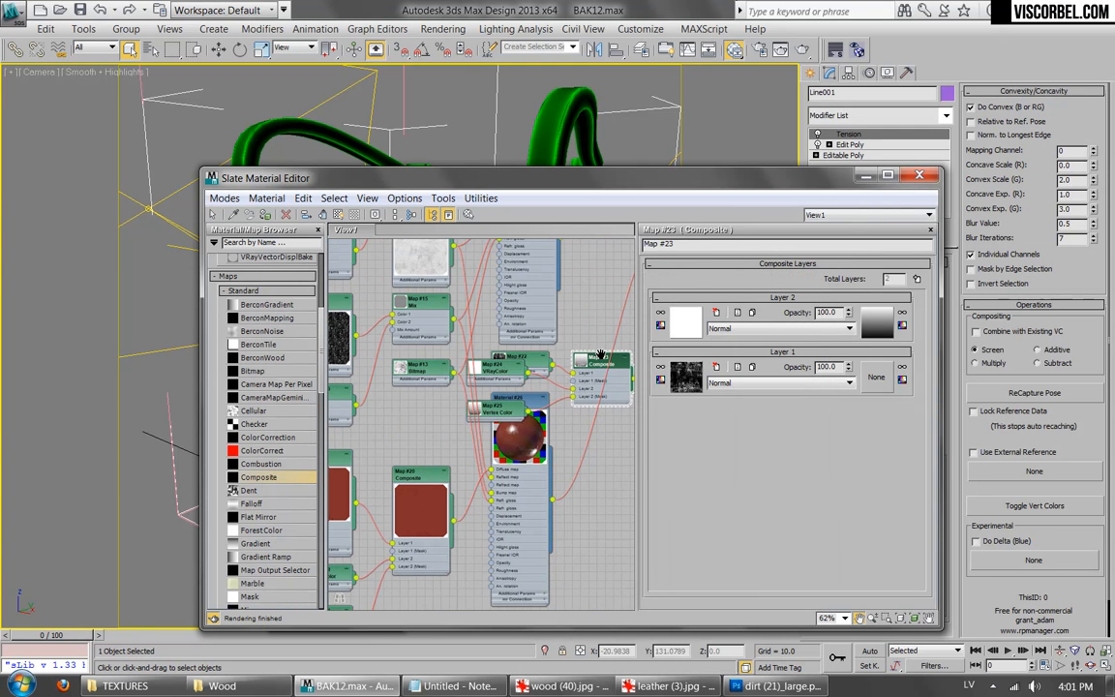
Step: Space out the Composite's input nodes, insert an Output map between Vertex Color and the Layer 2 mask, and show its parameters
drag(492, 375, 514, 393)
scroll(514, 393, up, 4)
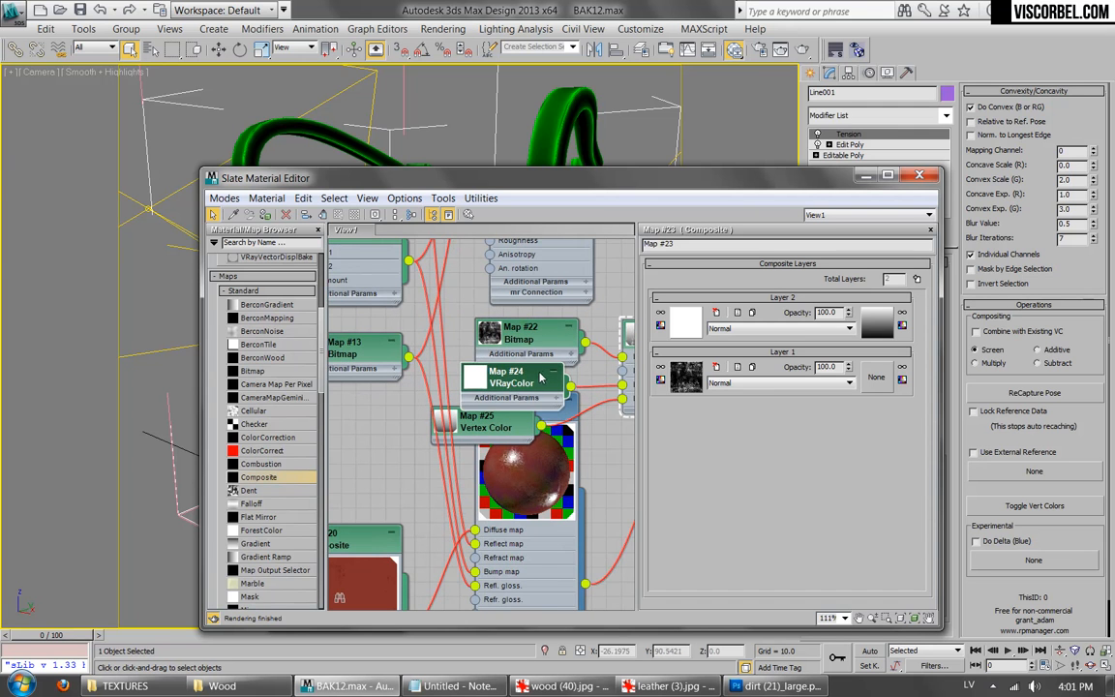
middle_drag(541, 377, 500, 412)
drag(443, 451, 471, 496)
middle_drag(334, 503, 339, 422)
scroll(319, 343, down, 7)
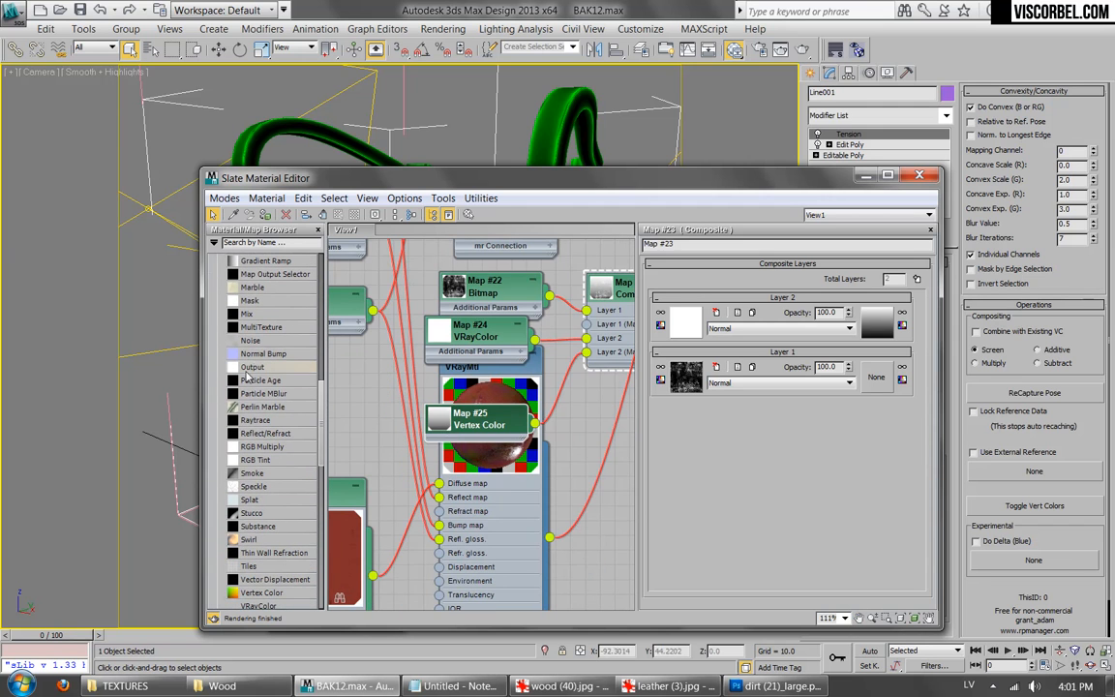
drag(528, 412, 566, 396)
double_click(566, 397)
Step: Move the material editor and preview dialog aside and render a texture preview of the Output map
drag(619, 180, 800, 190)
drag(295, 276, 165, 277)
click(184, 592)
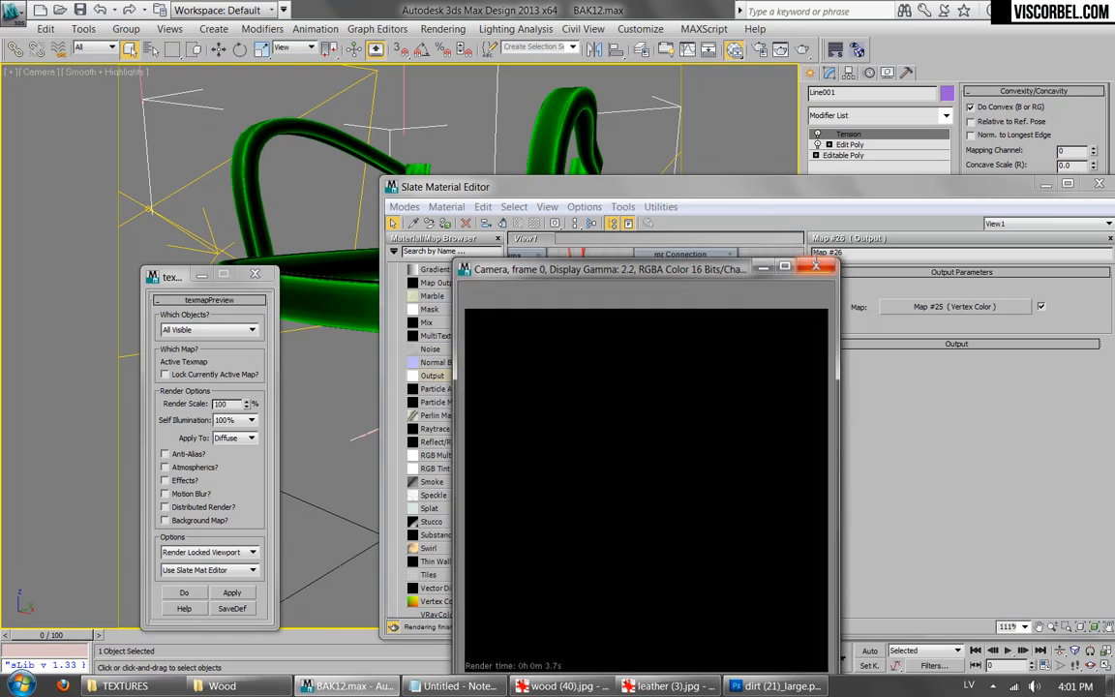
click(818, 263)
Step: Enable the Output map's color map, add curve points at about (0.22, 0) and (0.32, 1), and preview the map
click(829, 345)
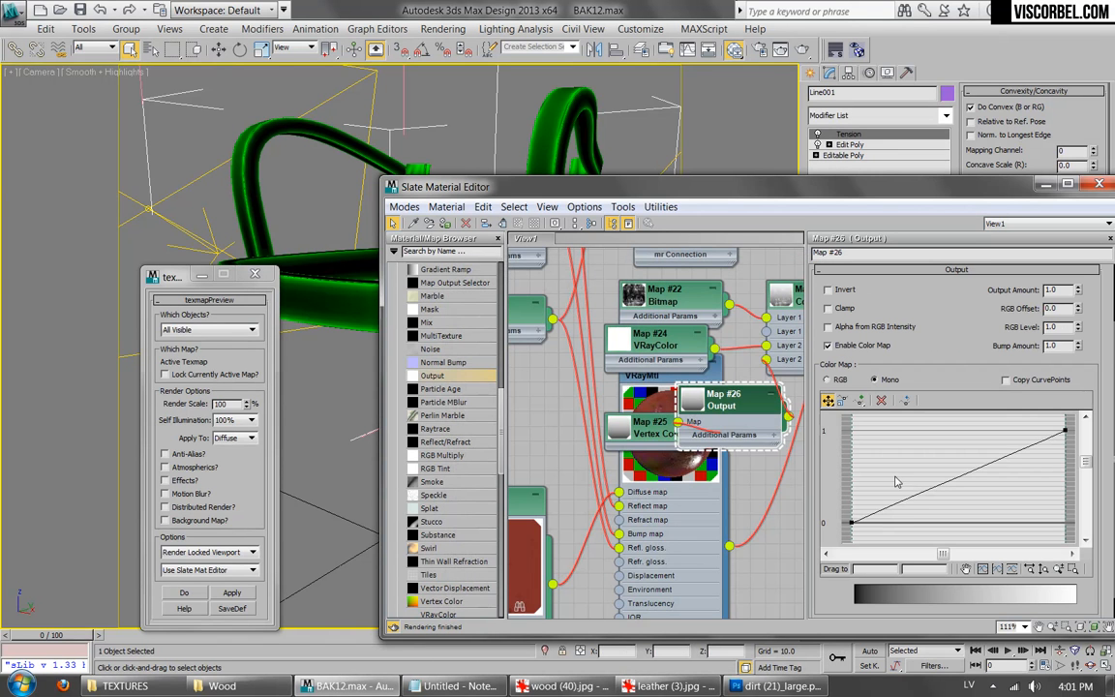
click(936, 486)
drag(895, 502, 898, 524)
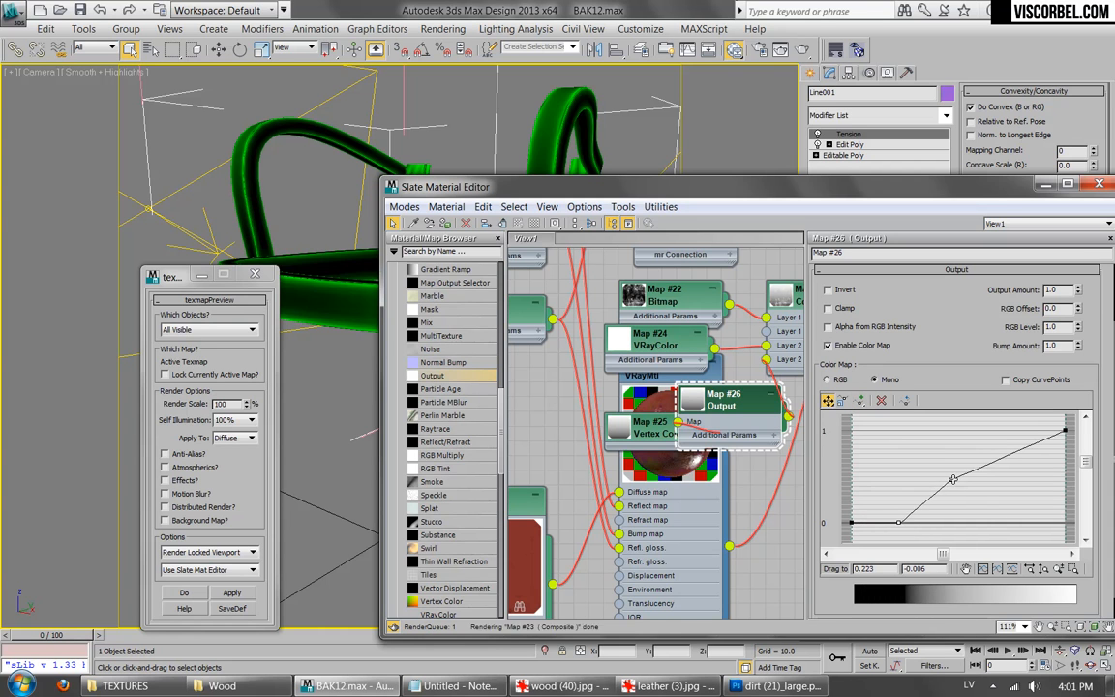
drag(951, 482, 921, 437)
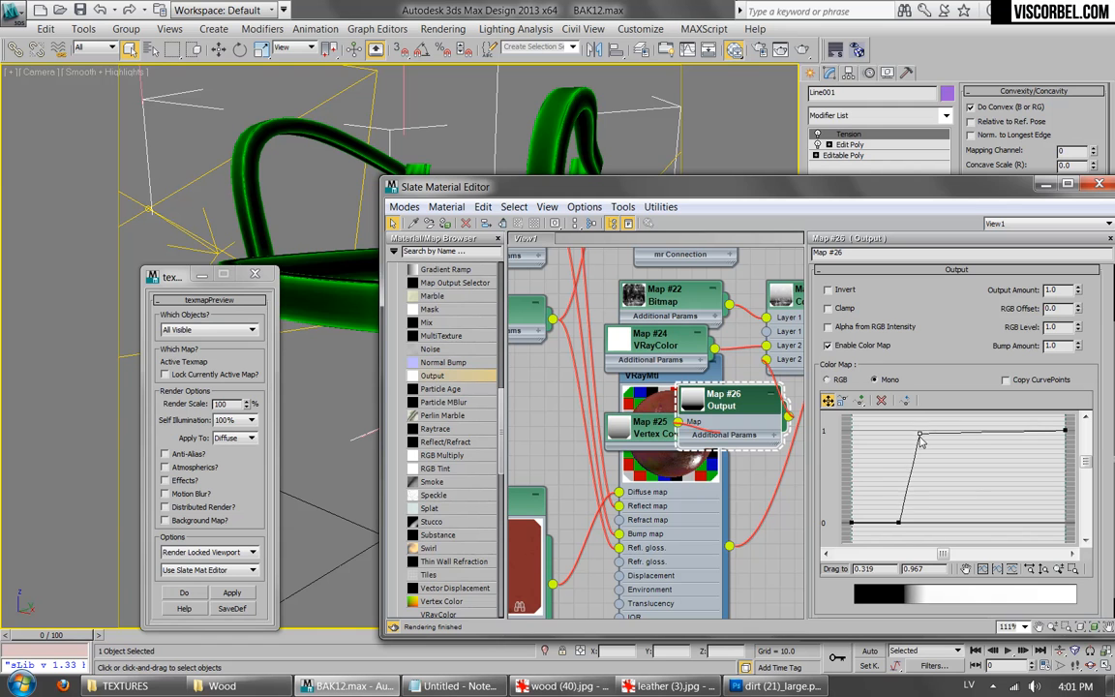
click(237, 593)
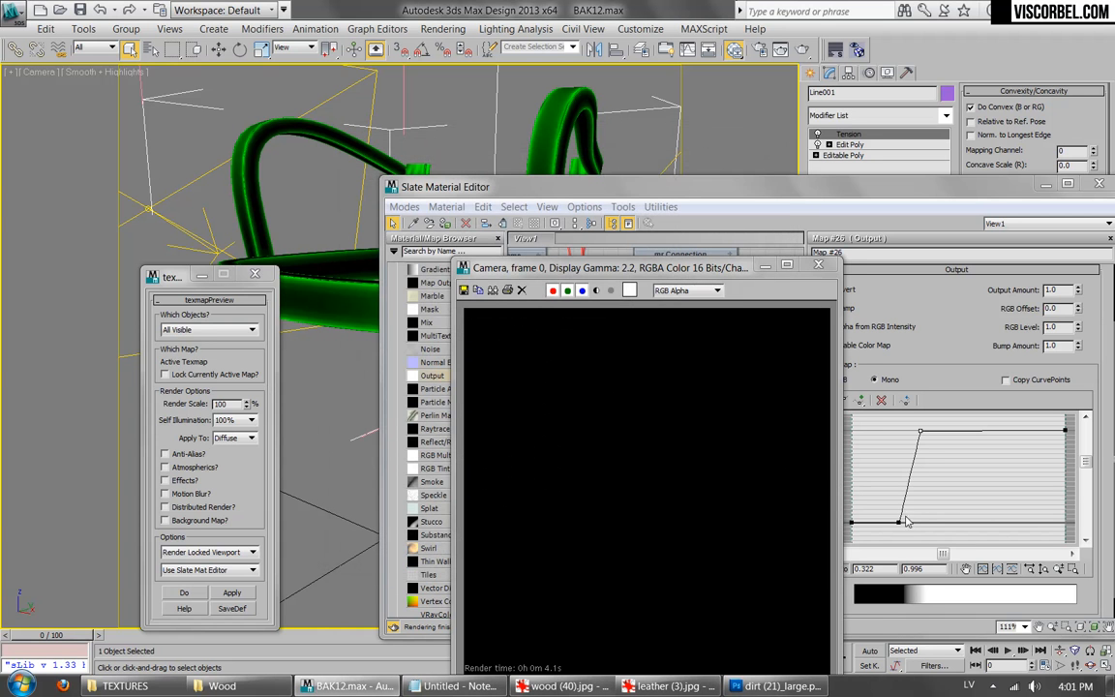
Step: Move the Output curve's lower added point to about (0.05, 0) and render a texture preview of the Composite map
drag(896, 523, 870, 530)
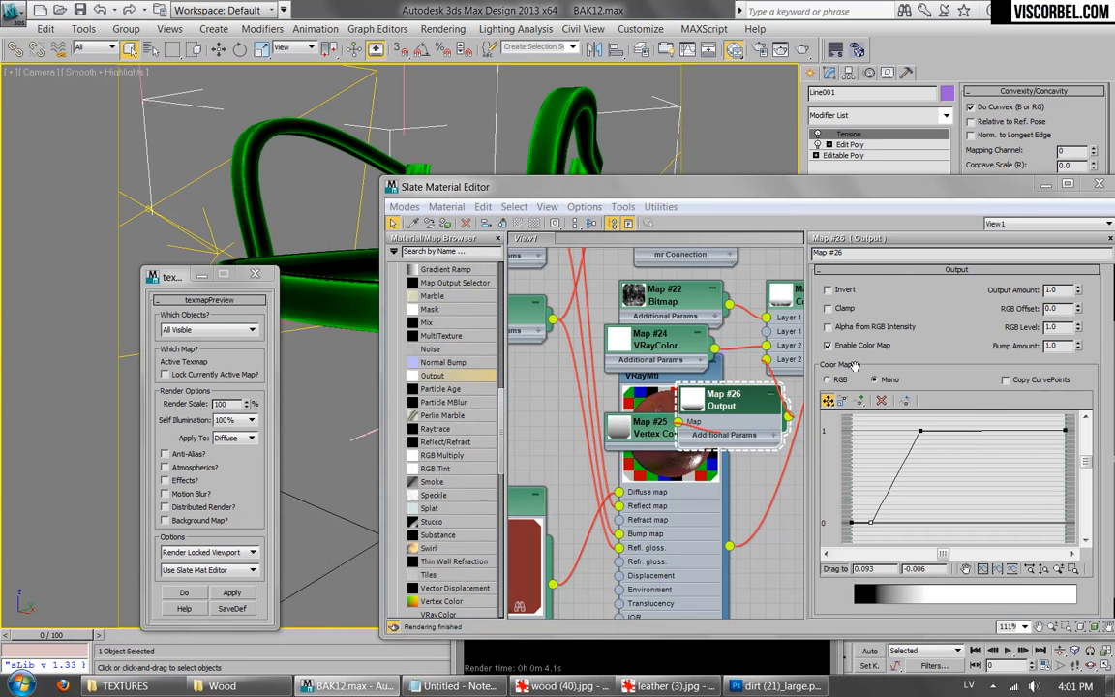
drag(870, 521, 866, 523)
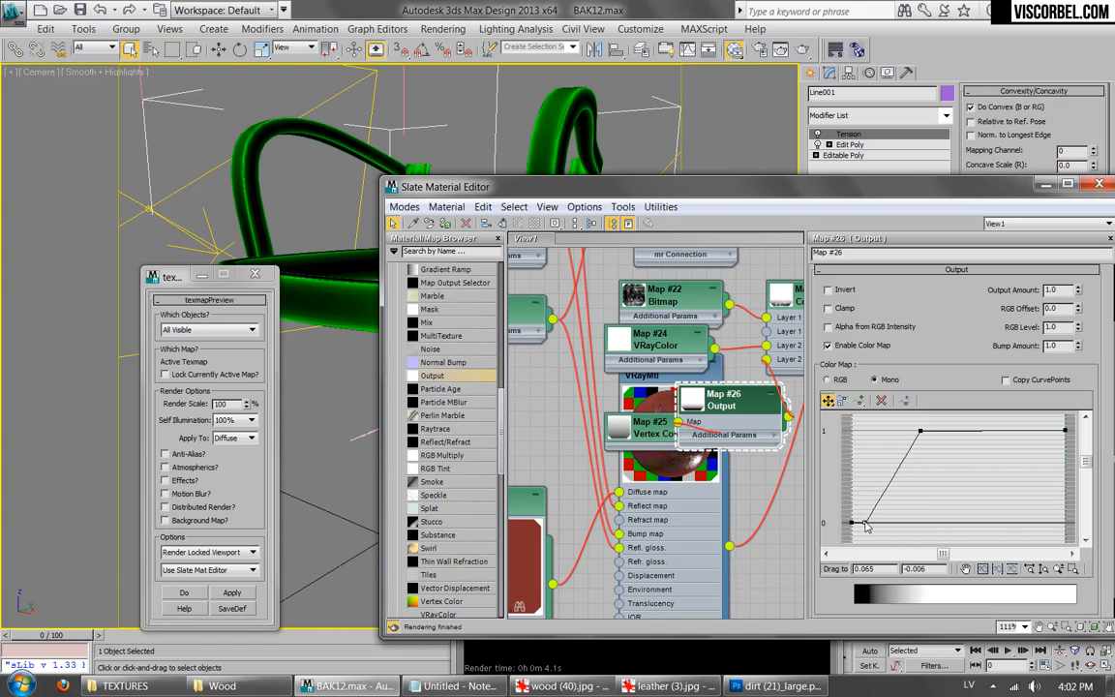
middle_drag(697, 455, 583, 493)
drag(530, 463, 486, 479)
drag(622, 437, 593, 442)
click(692, 334)
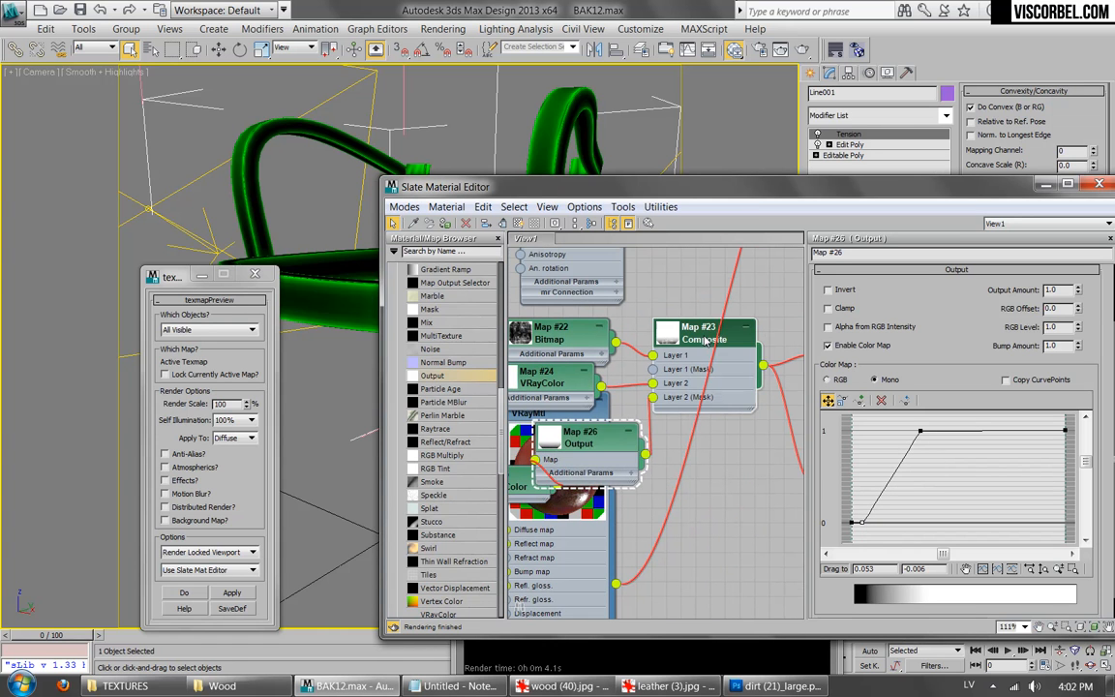
click(240, 596)
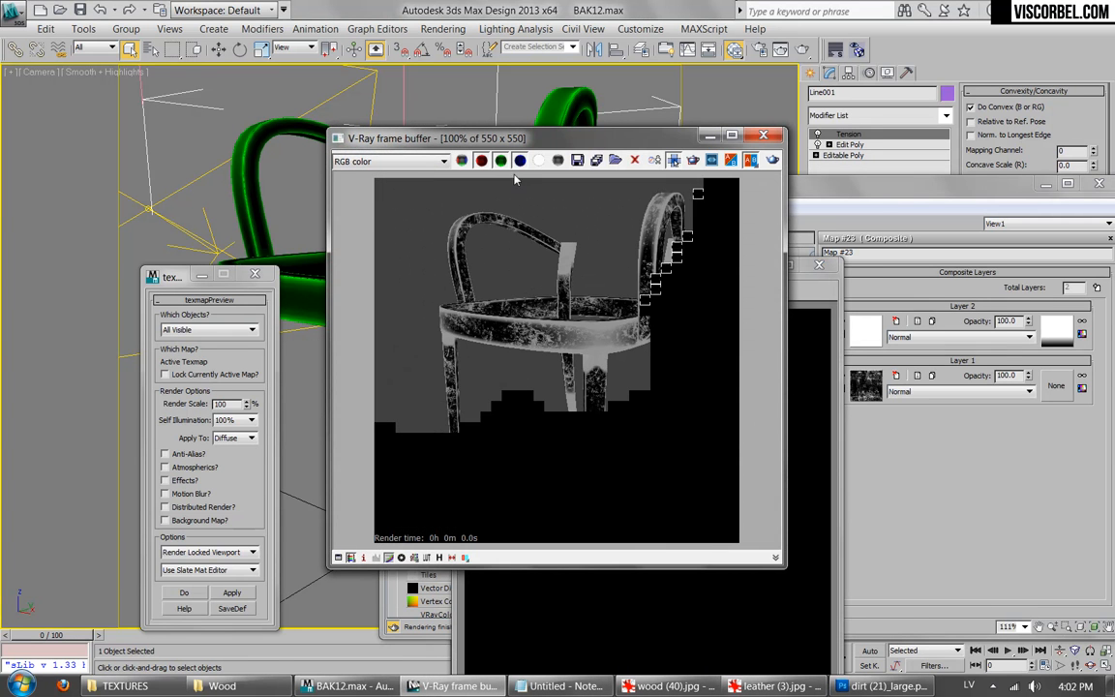
Step: Close the preview render and rearrange the Vertex Color and Output nodes so their connections are clear
click(818, 265)
middle_drag(695, 462, 725, 452)
drag(625, 436, 684, 482)
drag(575, 473, 491, 503)
drag(666, 475, 577, 474)
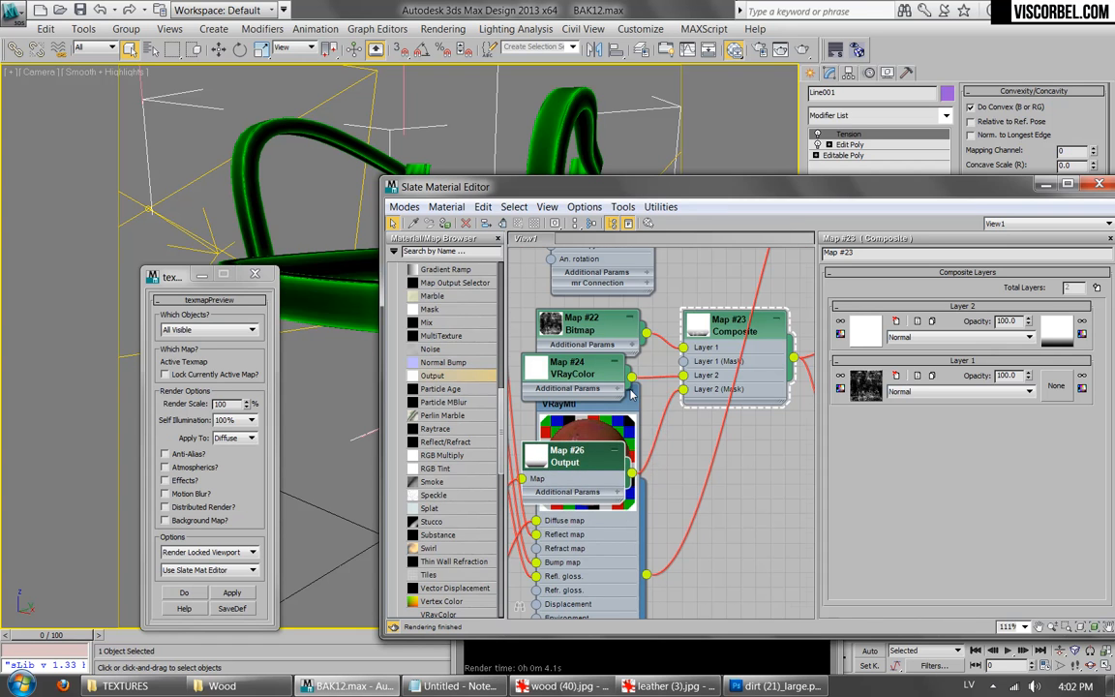
middle_drag(630, 392, 670, 397)
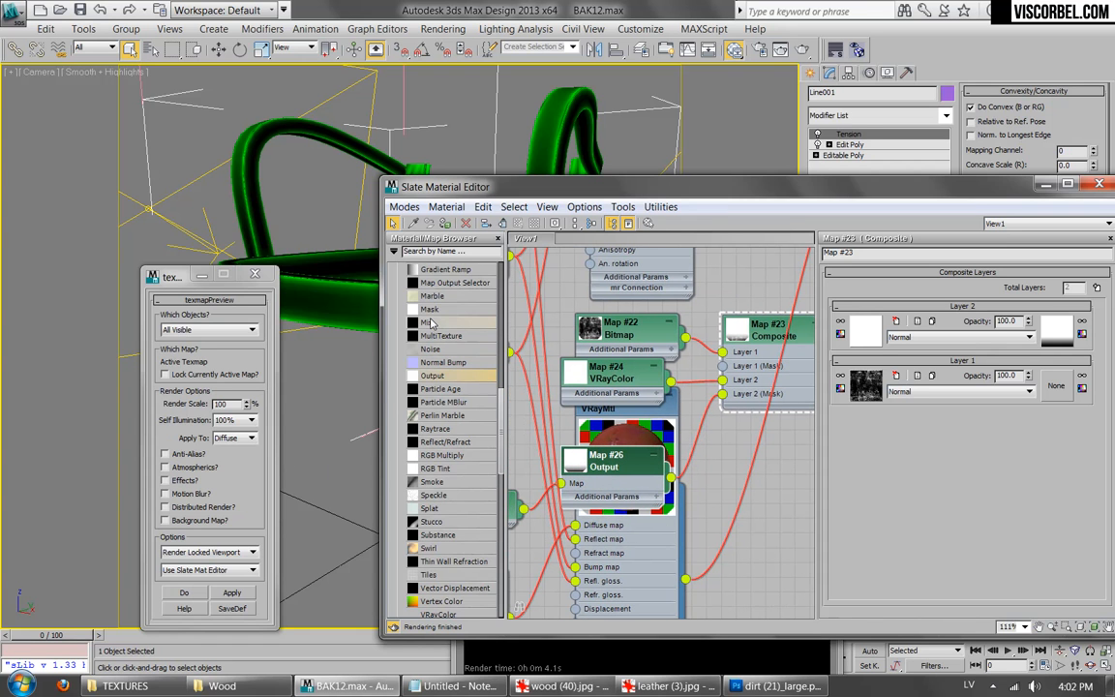
Step: Insert a Mix map before the Composite's Layer 2 mask with the Output map as Mix Amount, and lay out the Composite's children
drag(697, 430, 714, 437)
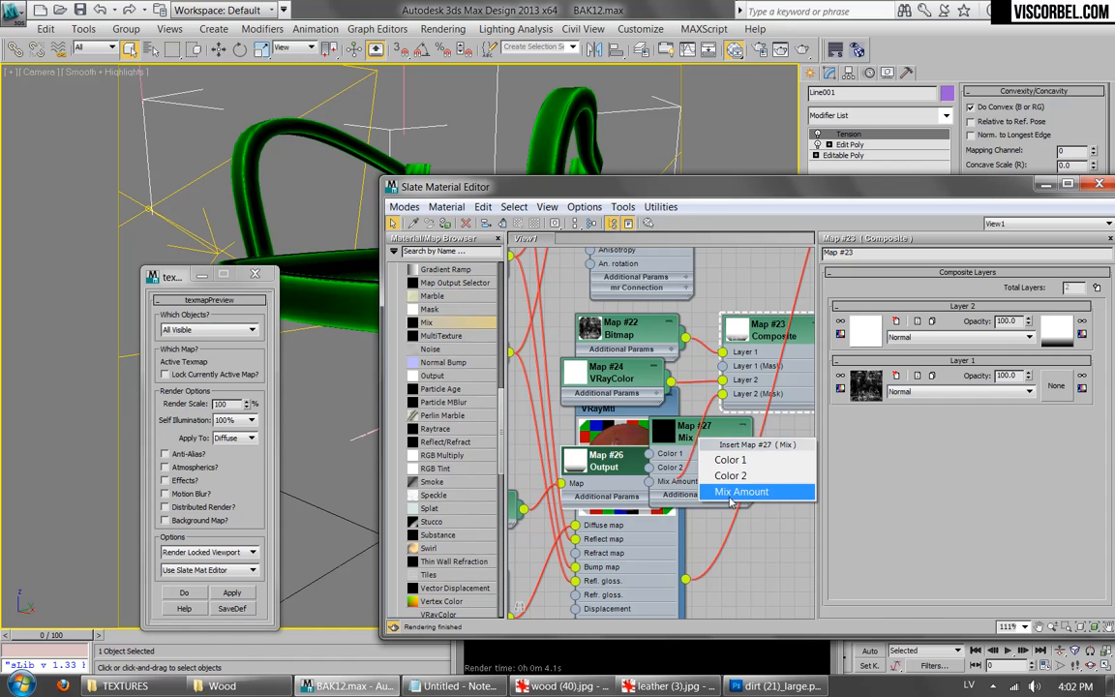
click(736, 491)
double_click(669, 450)
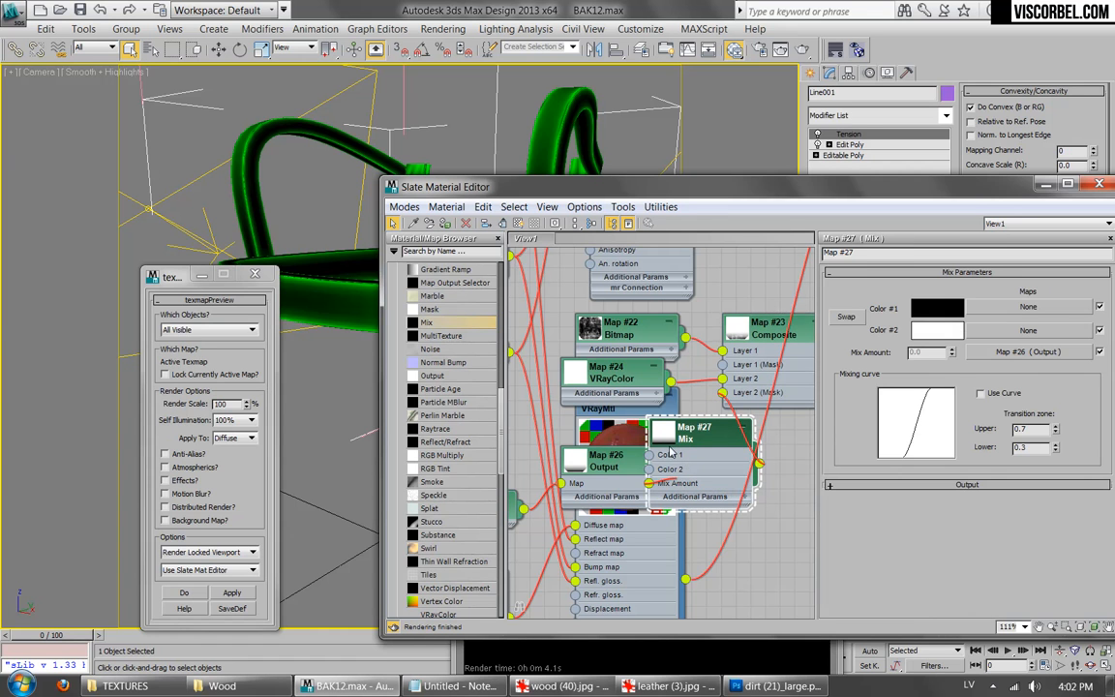
right_click(771, 324)
click(750, 476)
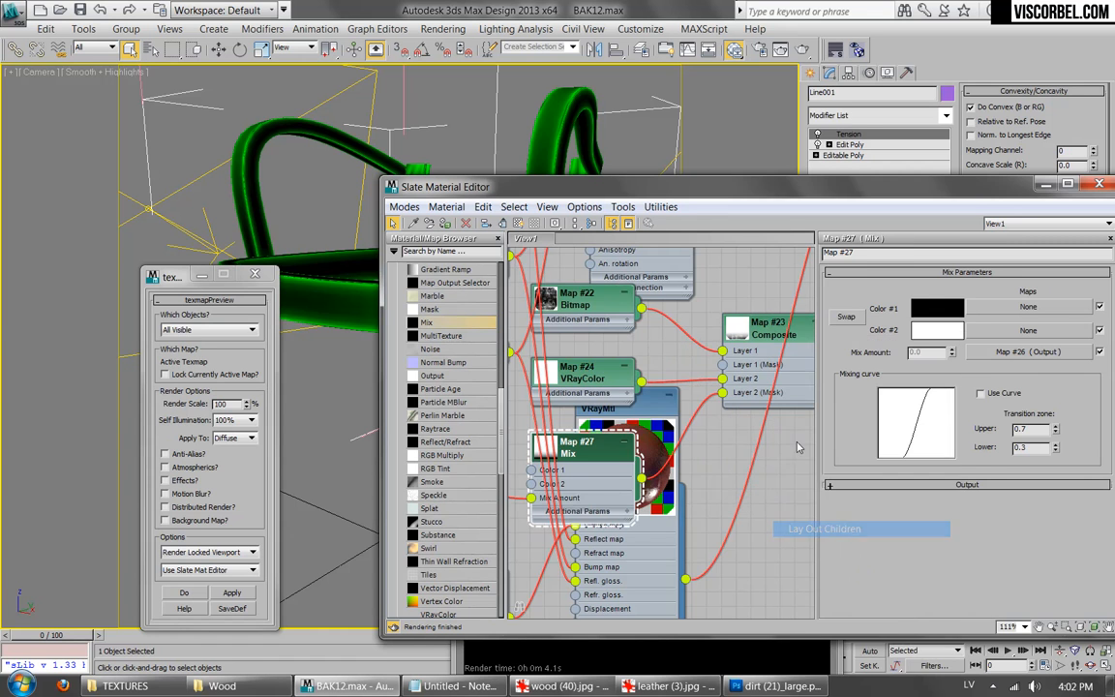
Step: Load the bitmap dirt (13).png into Color #2 of the Mix map
click(1028, 330)
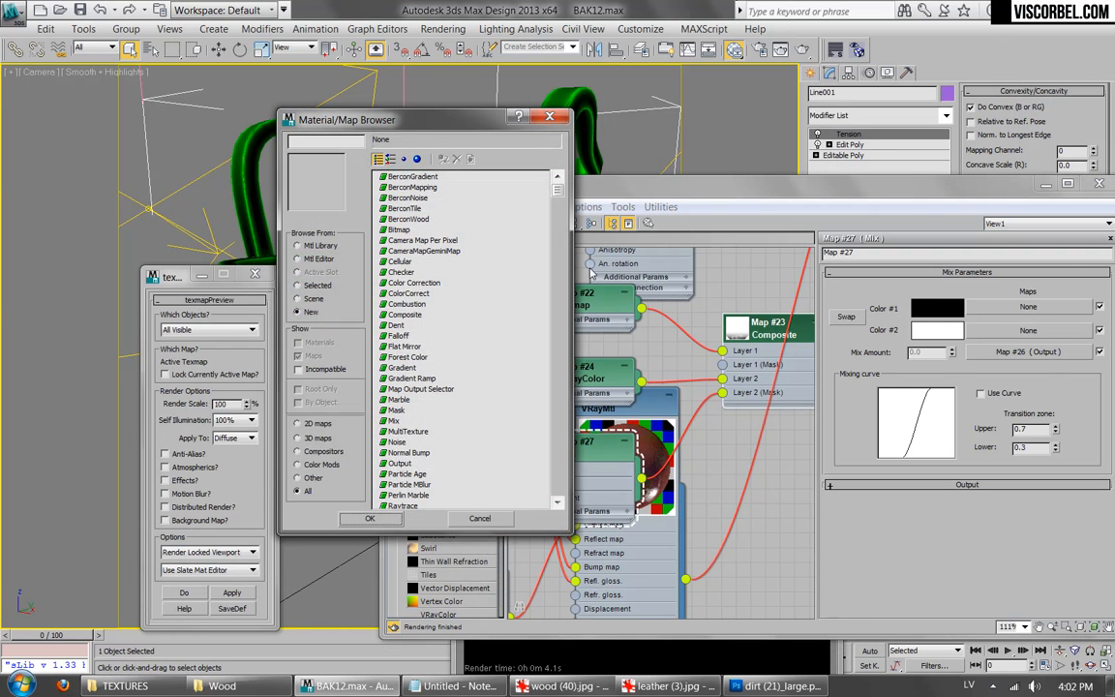
double_click(410, 232)
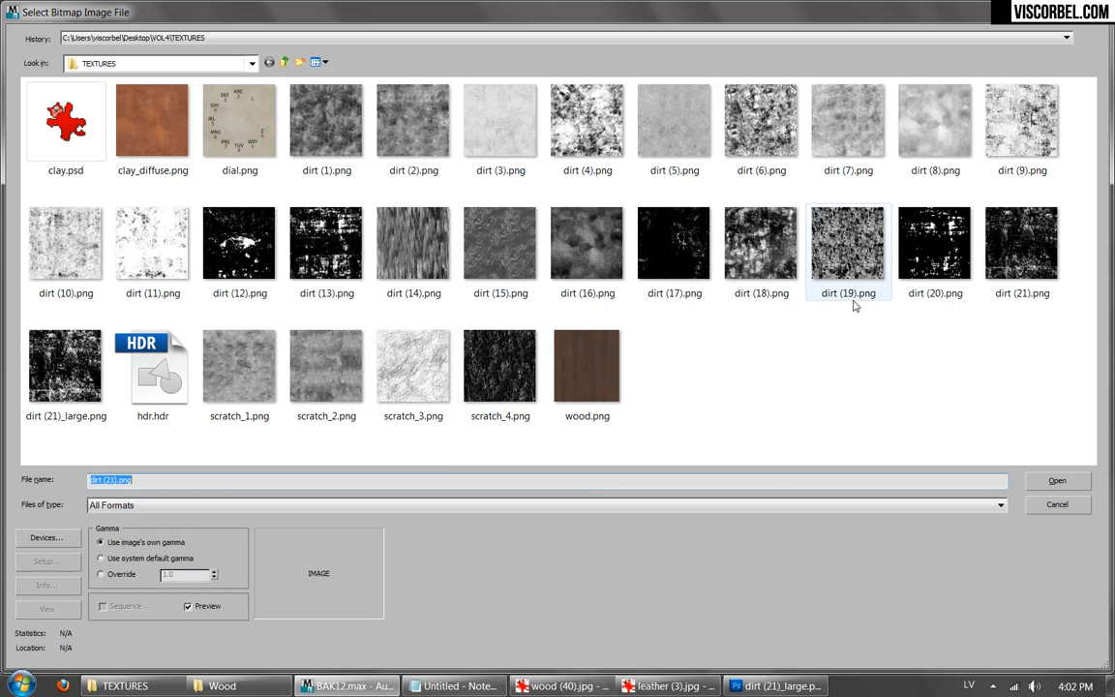
double_click(312, 260)
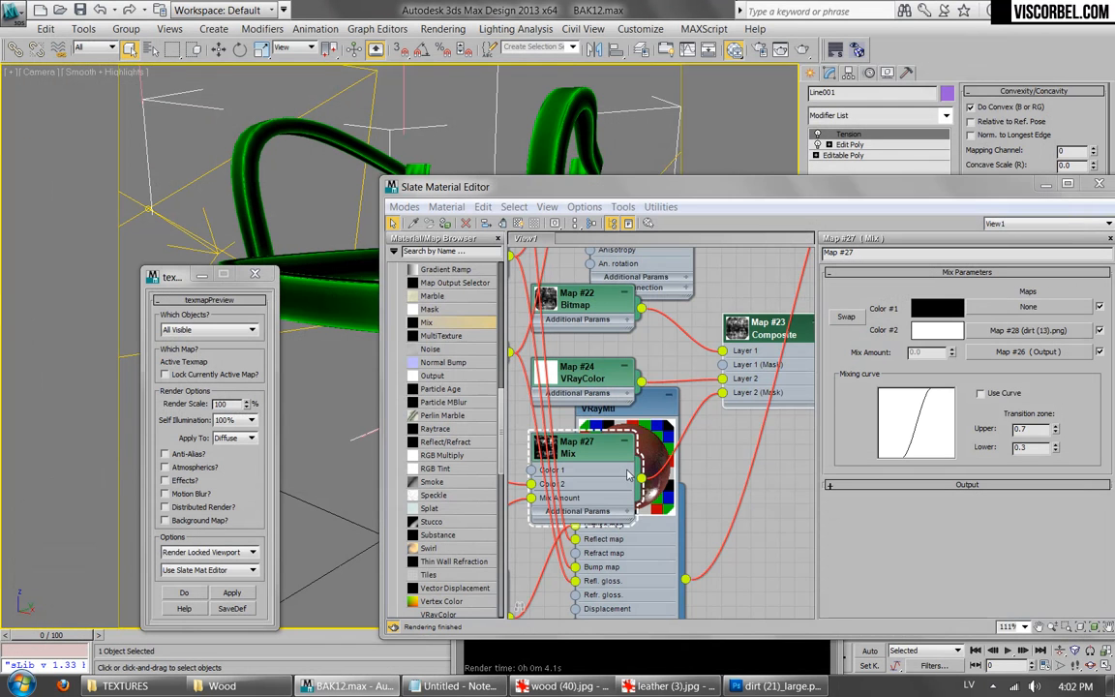
Step: Open the dirt (13).png bitmap's parameters and show the map in the viewport
right_click(549, 434)
click(545, 436)
double_click(539, 436)
right_click(539, 434)
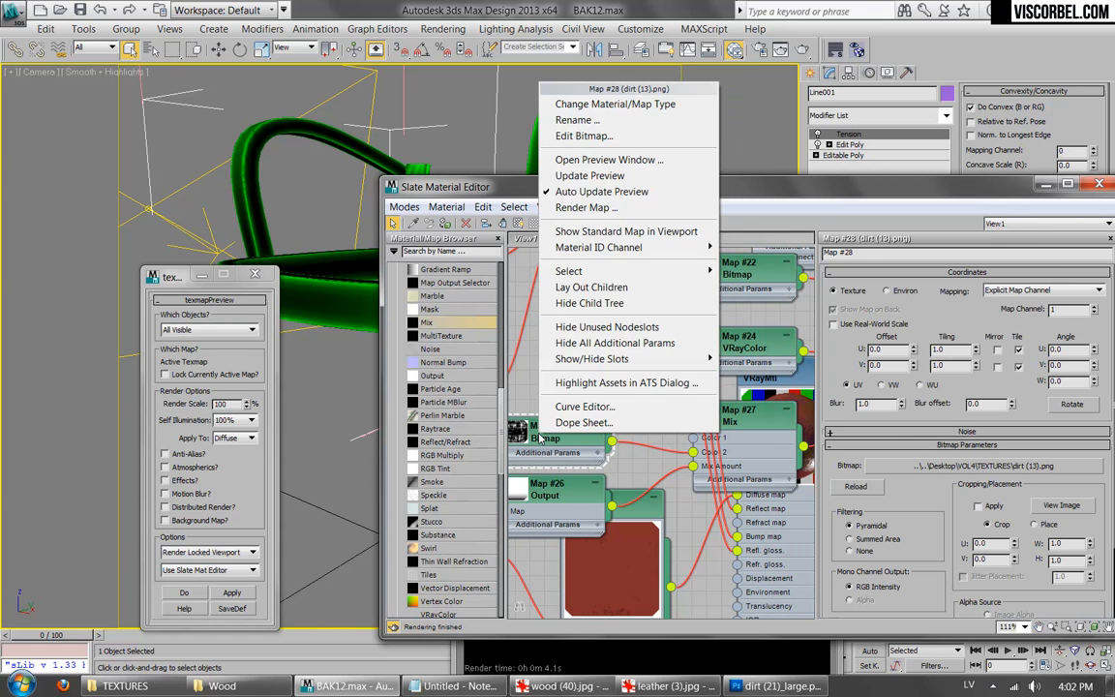
click(600, 231)
click(658, 269)
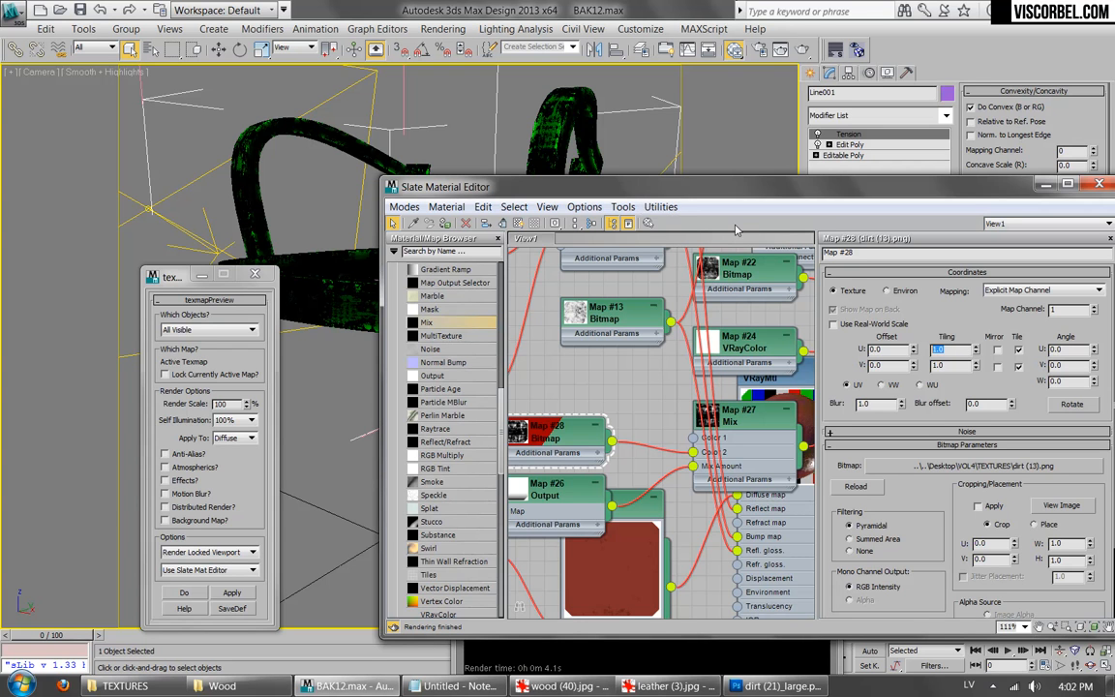
Step: Set the dirt (13).png bitmap's U and V tiling to 2 and its blur to 0.2
double_click(936, 365)
text(2)
key(Return)
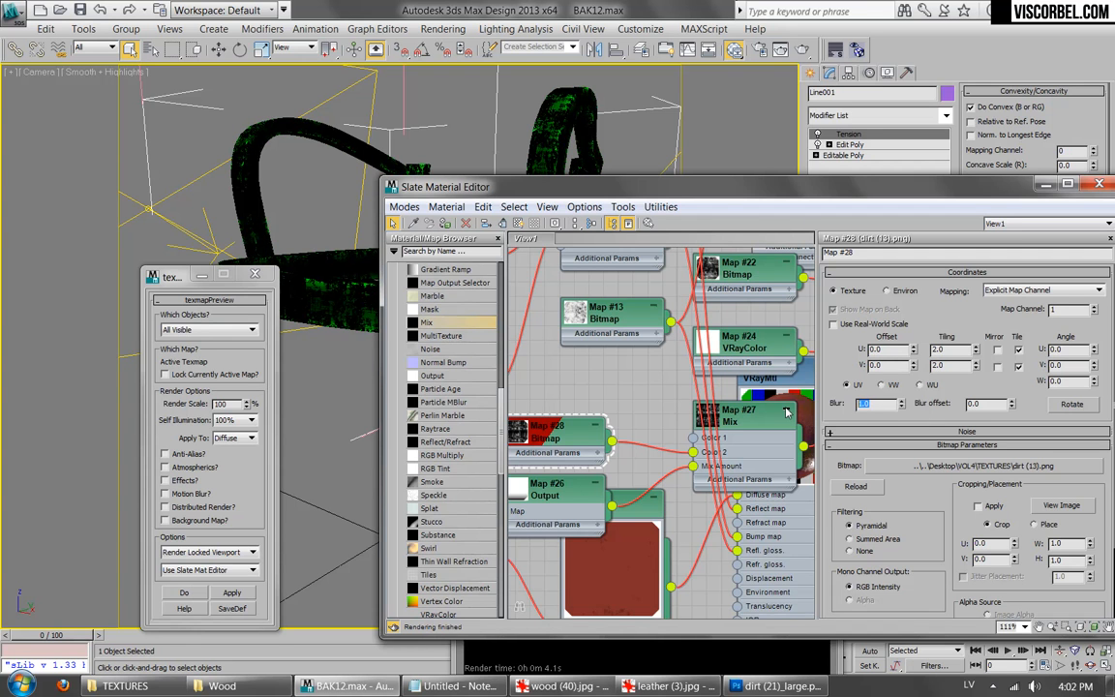
middle_drag(711, 426, 521, 454)
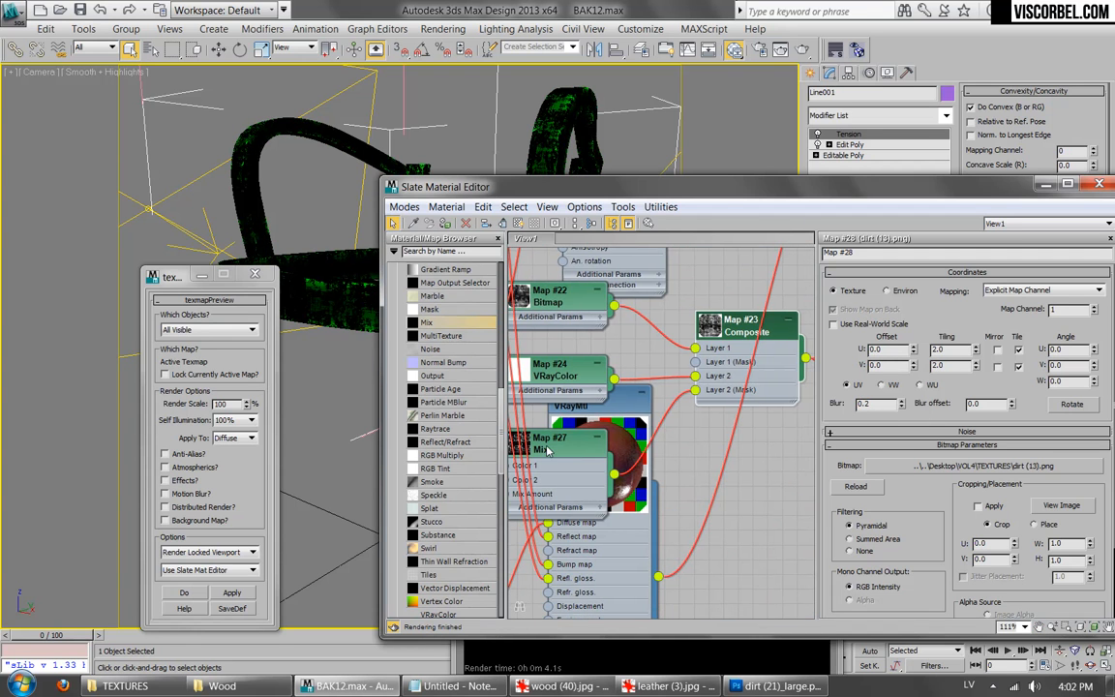
Step: Preview the Mix map on the chair, and close the preview render
double_click(548, 451)
click(234, 594)
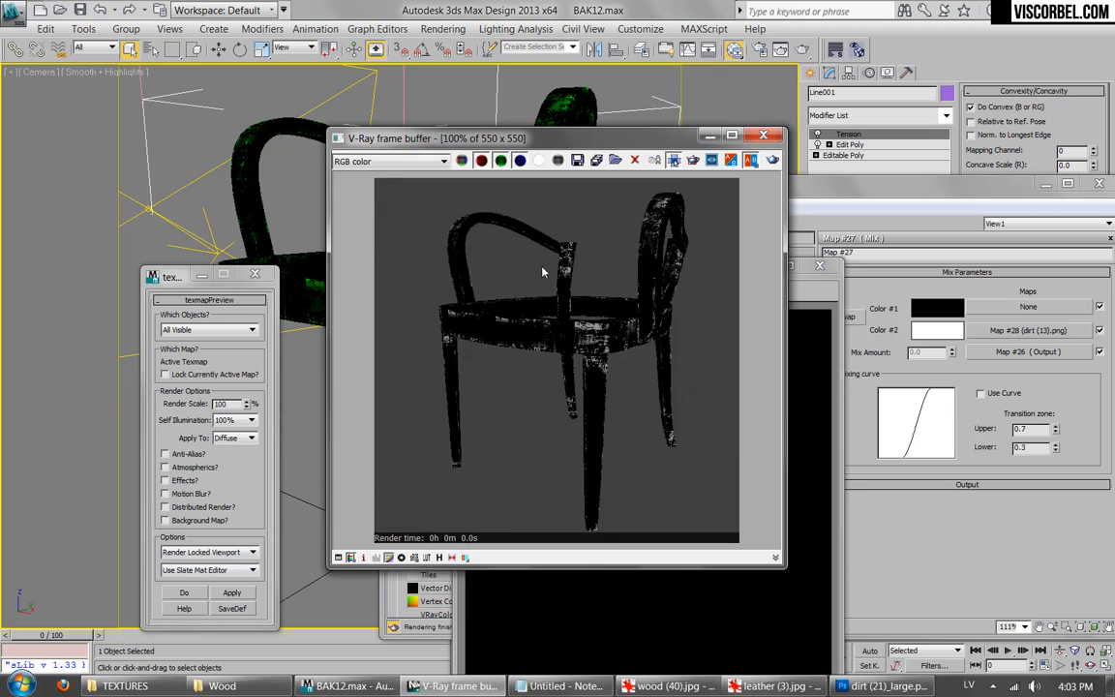
click(816, 271)
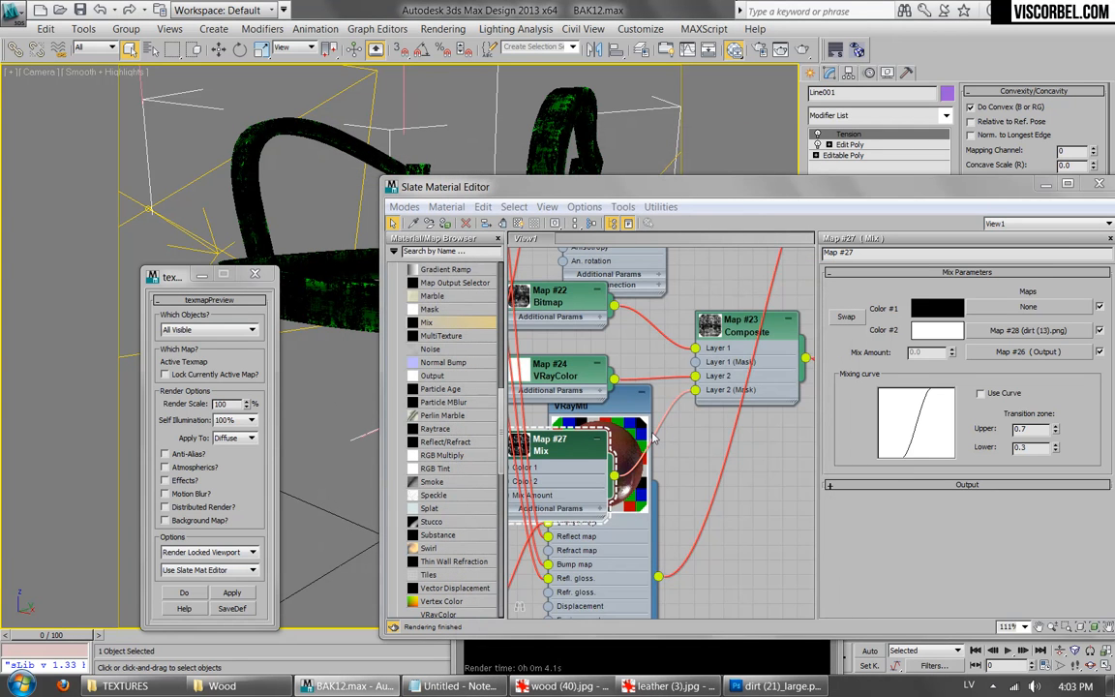
Step: Insert an Output map between the Mix map and the Composite's Layer 2 mask, and open its parameters
scroll(674, 414, up, 2)
middle_drag(675, 415, 655, 410)
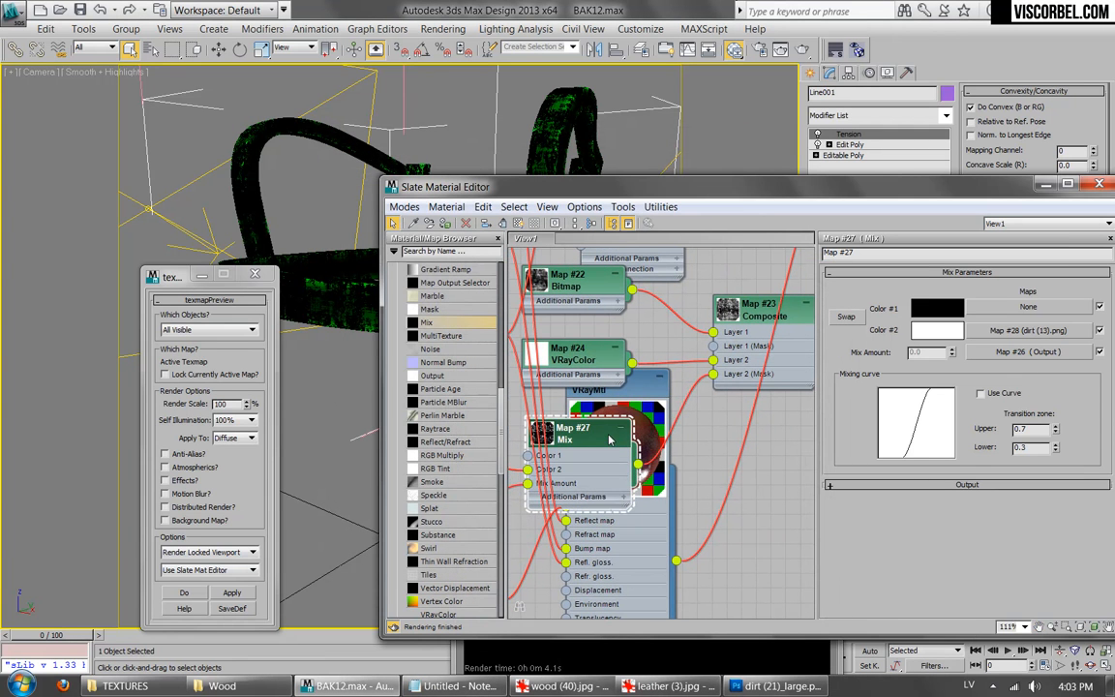
mouse_move(502, 424)
mouse_down()
mouse_move(508, 516)
mouse_move(501, 434)
mouse_up()
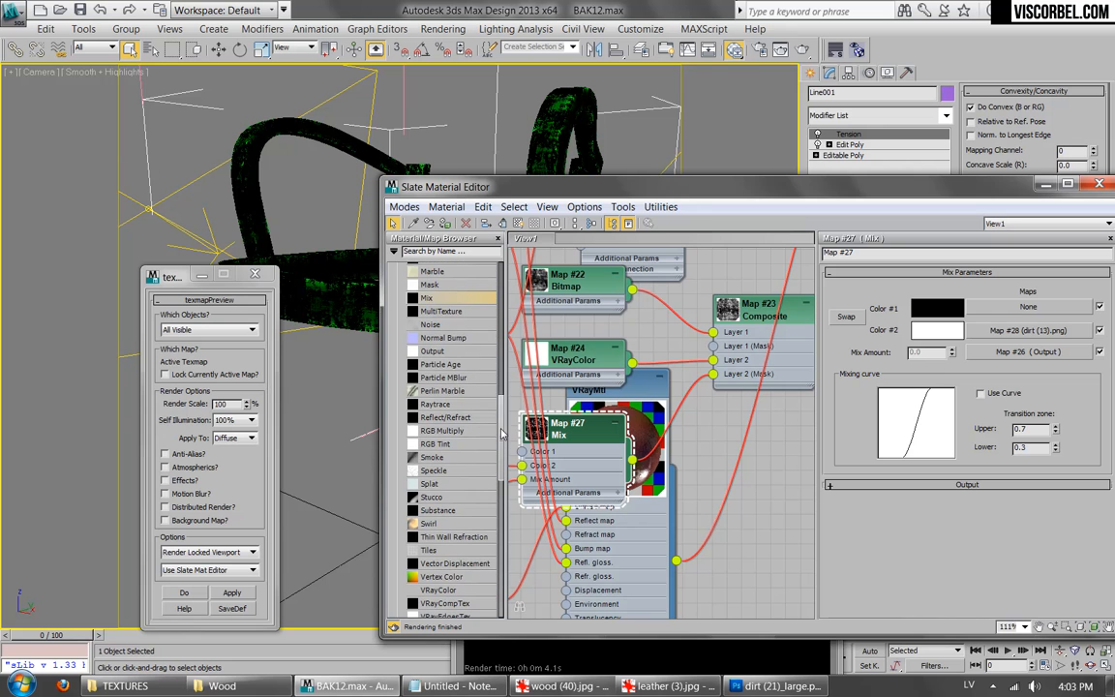
drag(678, 408, 676, 410)
double_click(675, 417)
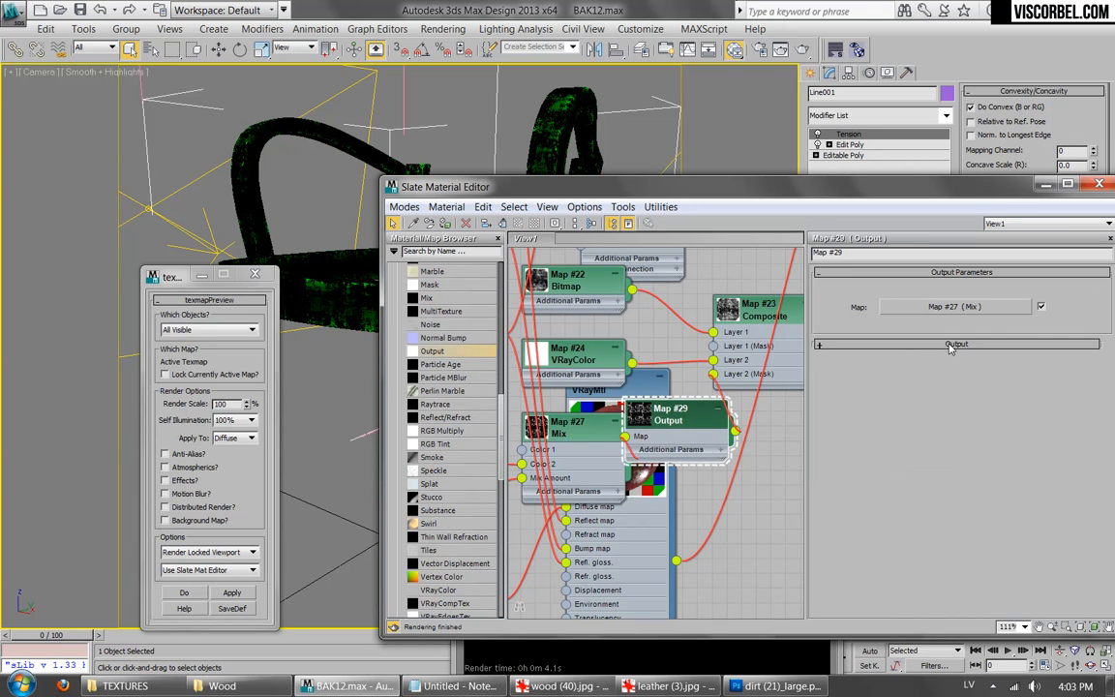
Step: Enable the new Output map's colour map and steepen its curve with two added points, the upper one at about 0.208, 1.008
click(951, 345)
click(852, 346)
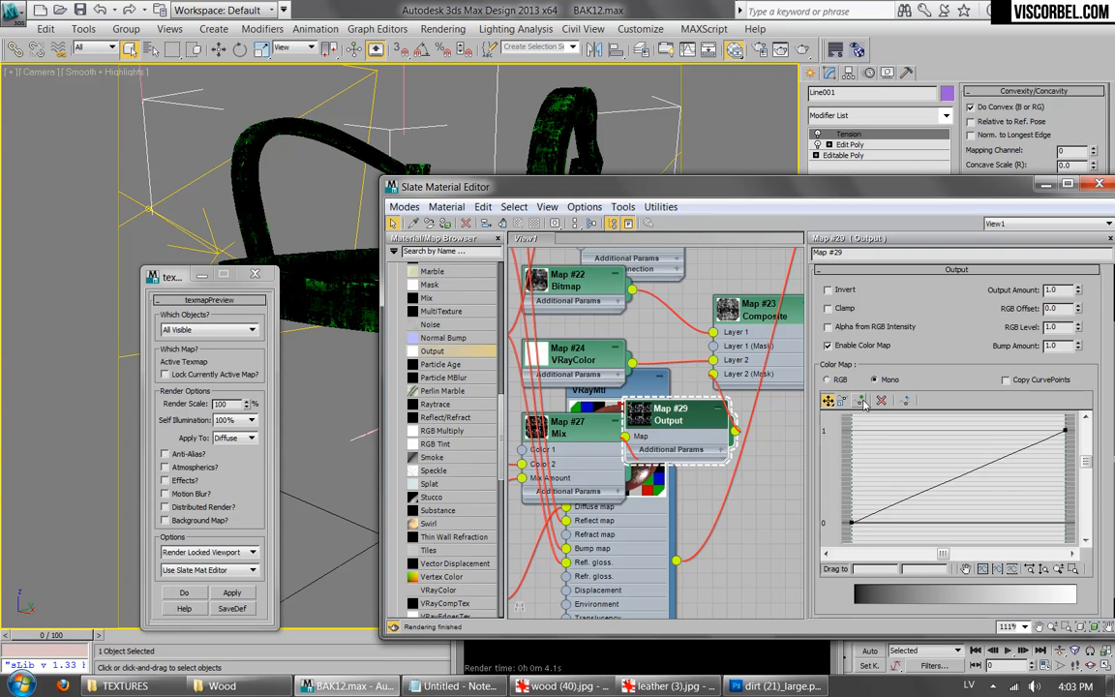
click(911, 499)
drag(873, 516, 895, 433)
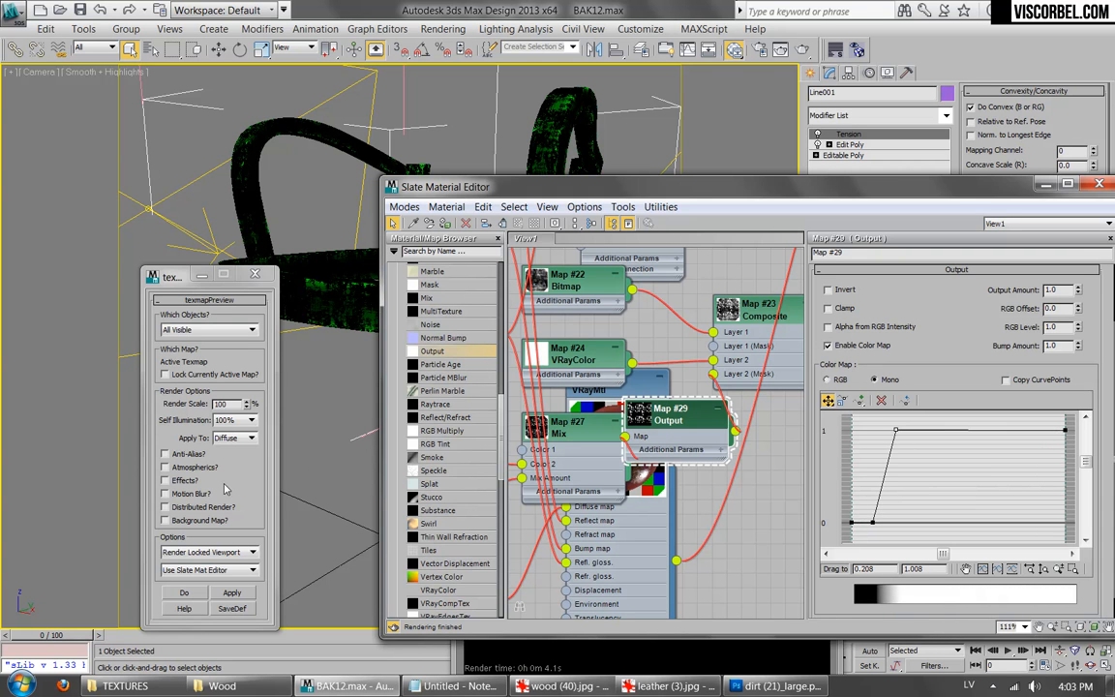
Step: Preview the Output map on the chair, and render the camera view with the updated Composite mask
click(245, 595)
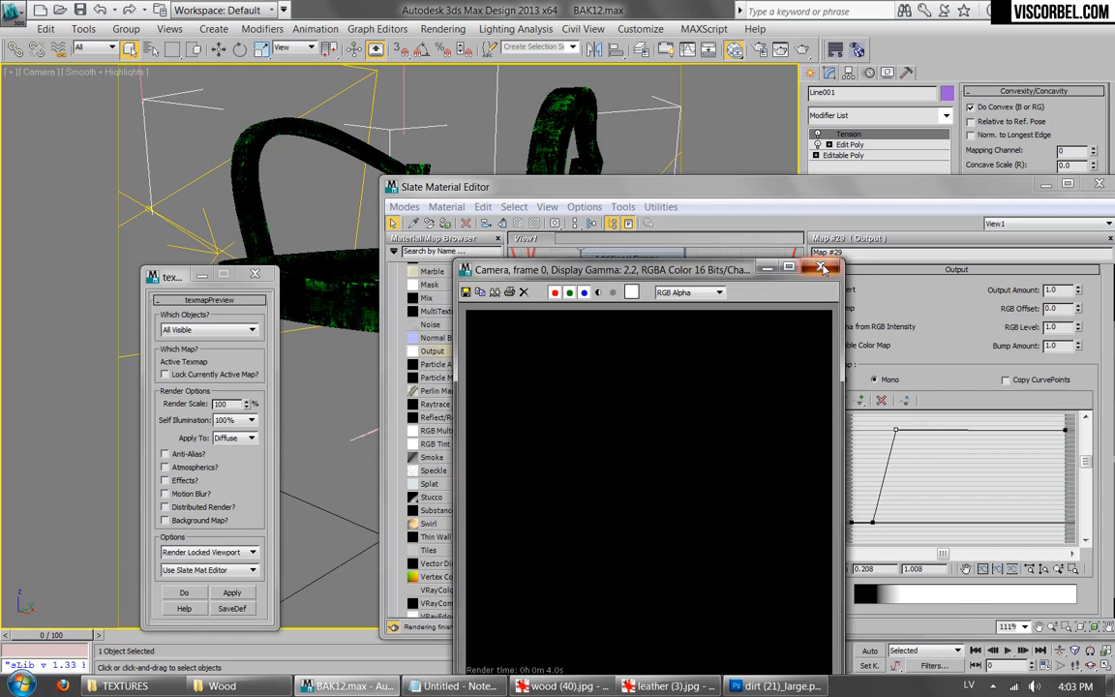
middle_drag(748, 366, 581, 457)
double_click(588, 407)
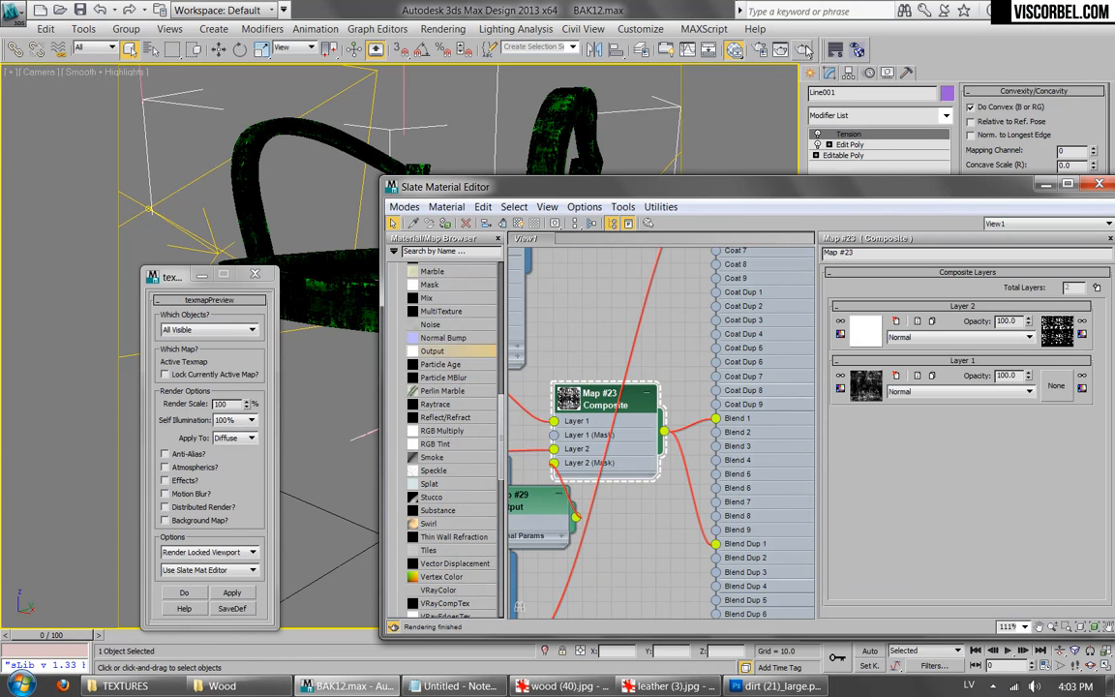
key(shift+q)
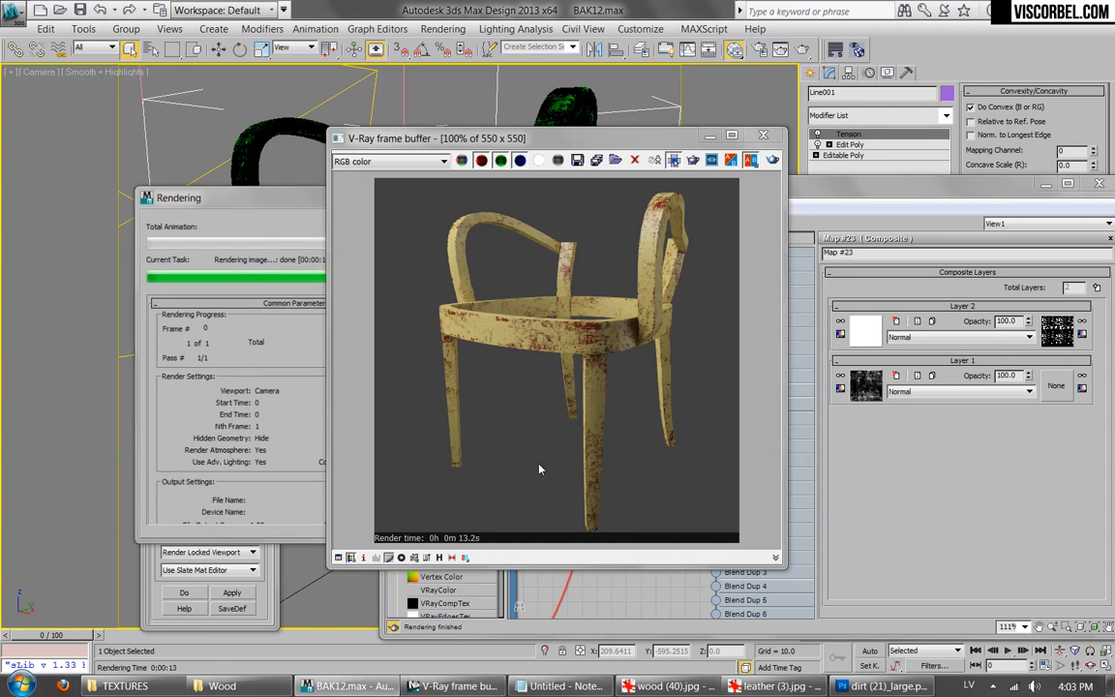
Step: Set the Tension modifier's Convex Scale (G) to 3.0 and render the chair again
drag(1050, 183, 1069, 522)
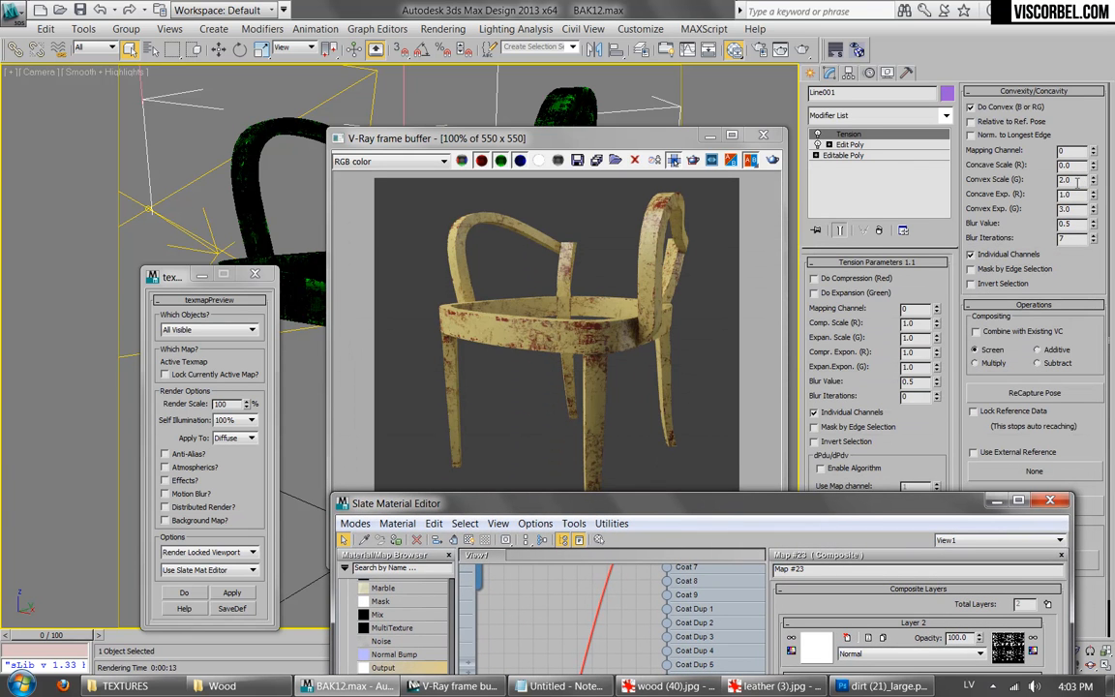
double_click(1074, 180)
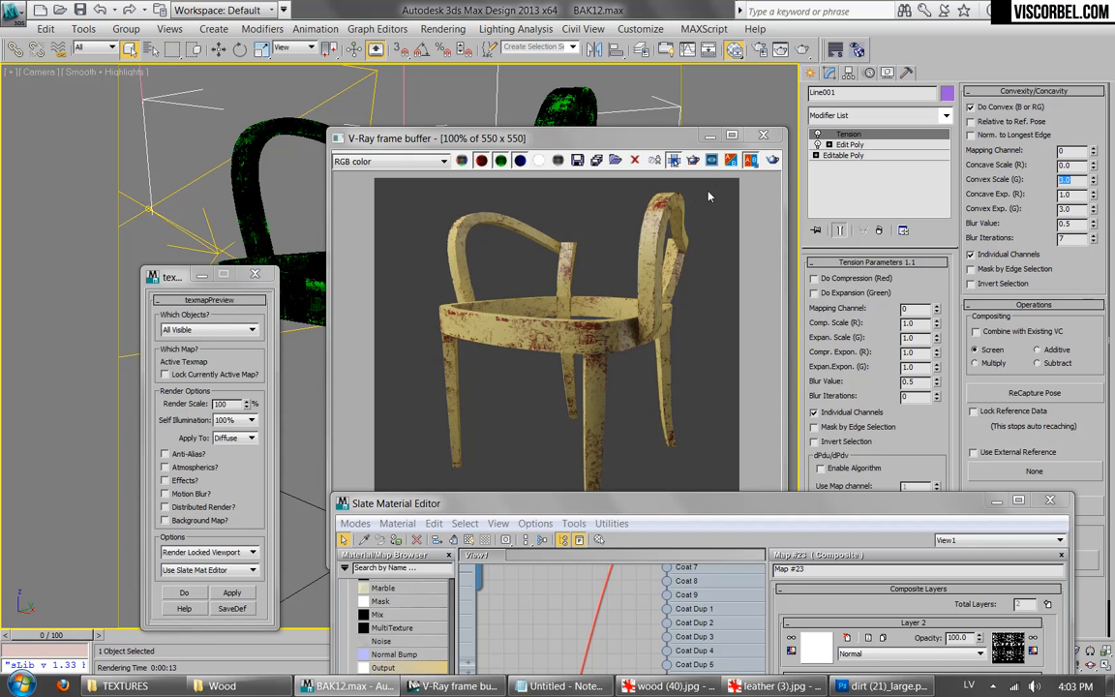
click(772, 160)
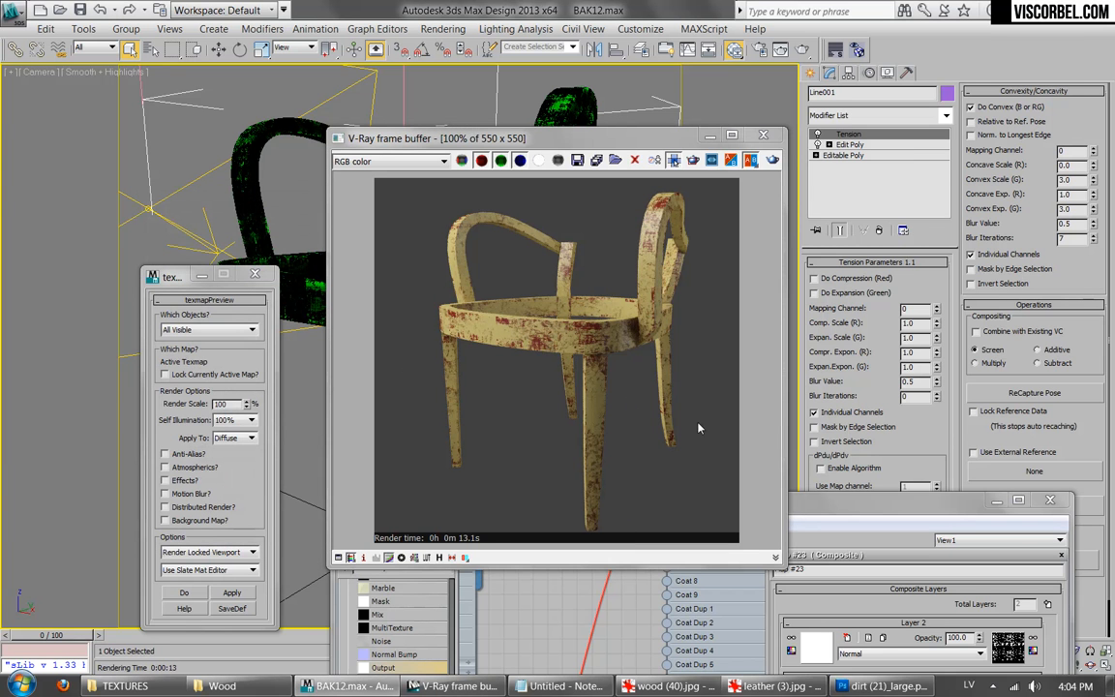
Step: Lay out the children of the V-Ray blend material in the node view
drag(842, 520, 842, 190)
scroll(600, 368, down, 4)
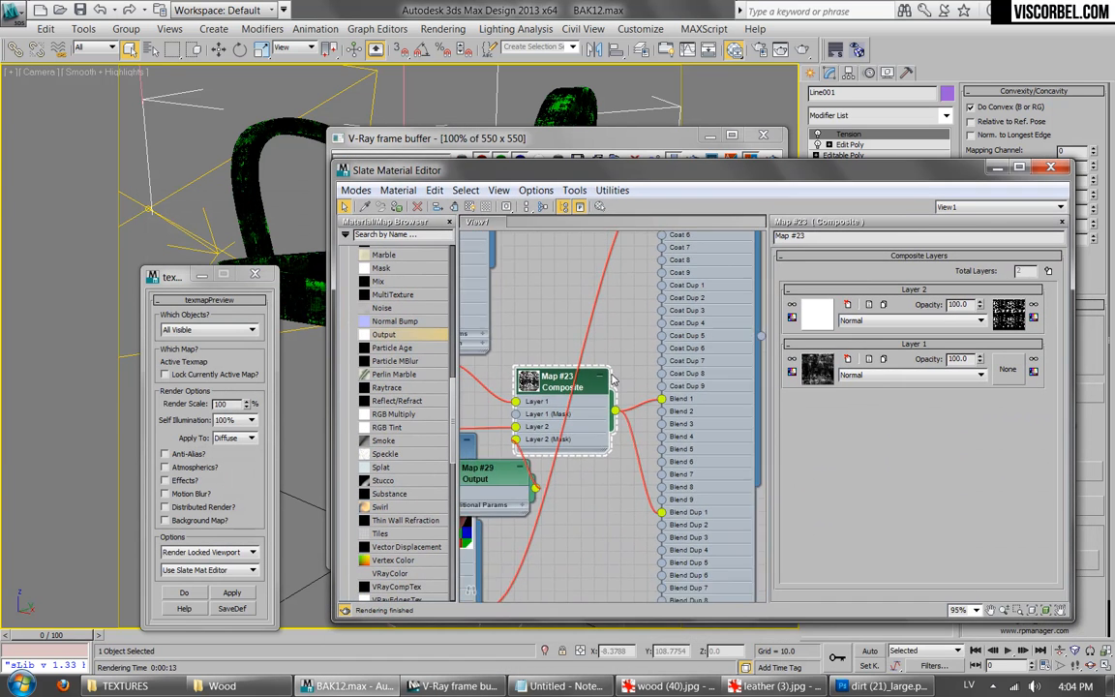
scroll(600, 368, down, 2)
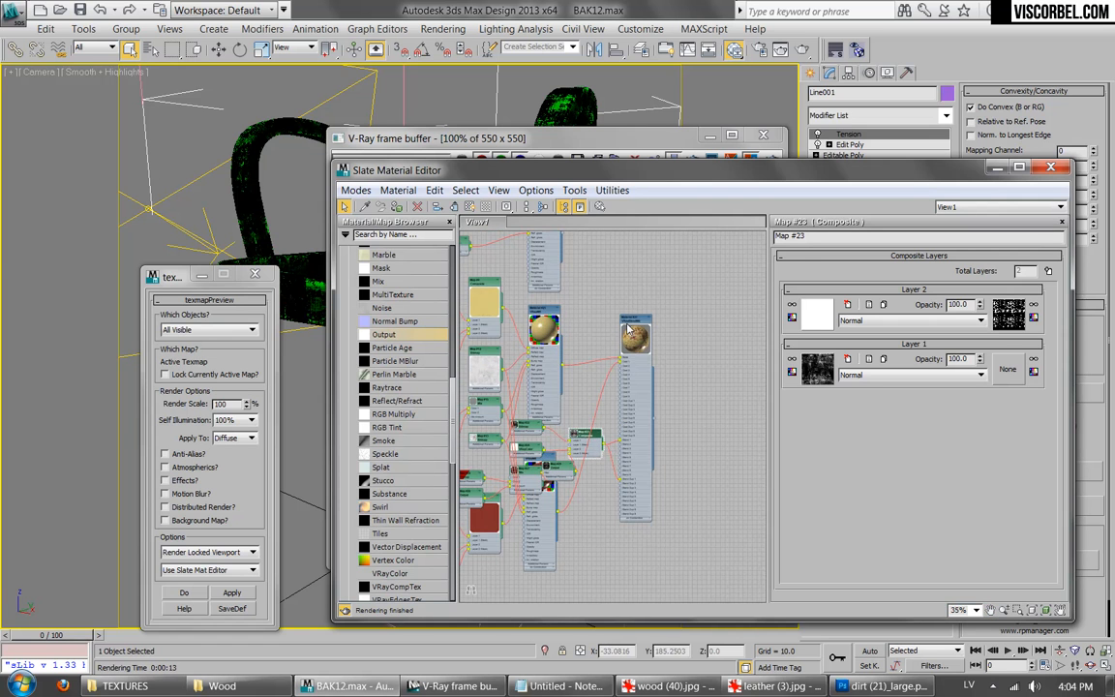
right_click(630, 329)
click(634, 511)
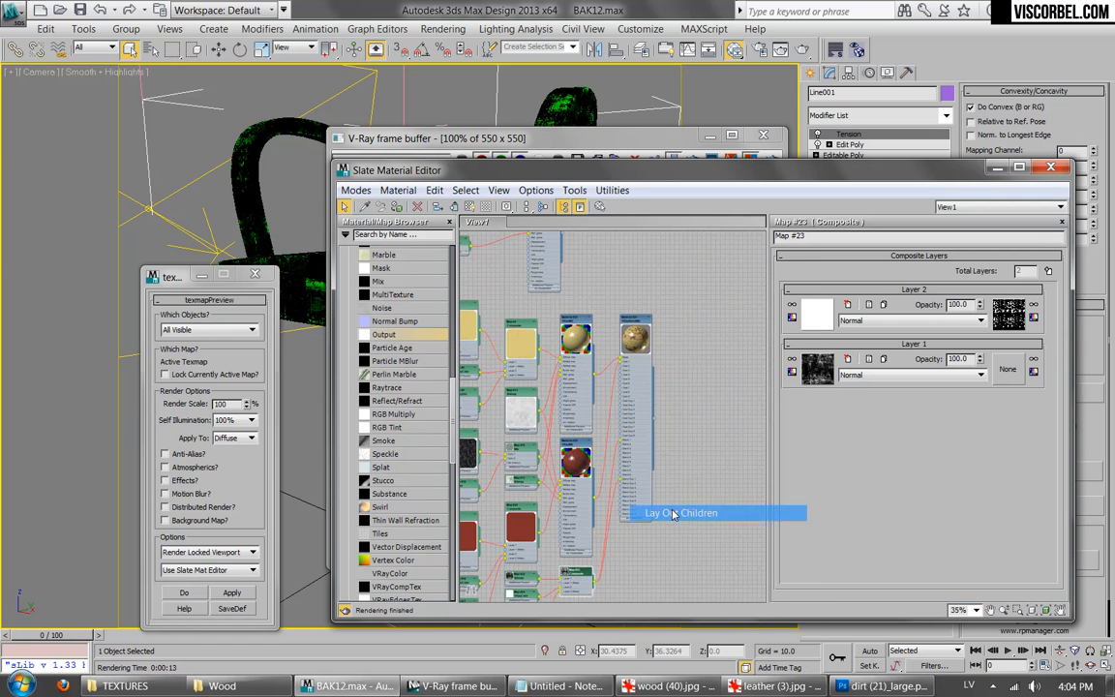
Step: Insert a Composite map between the Mix map and the red VRayMtl's Bump map, and place it beside the mask Composite
scroll(624, 387, up, 5)
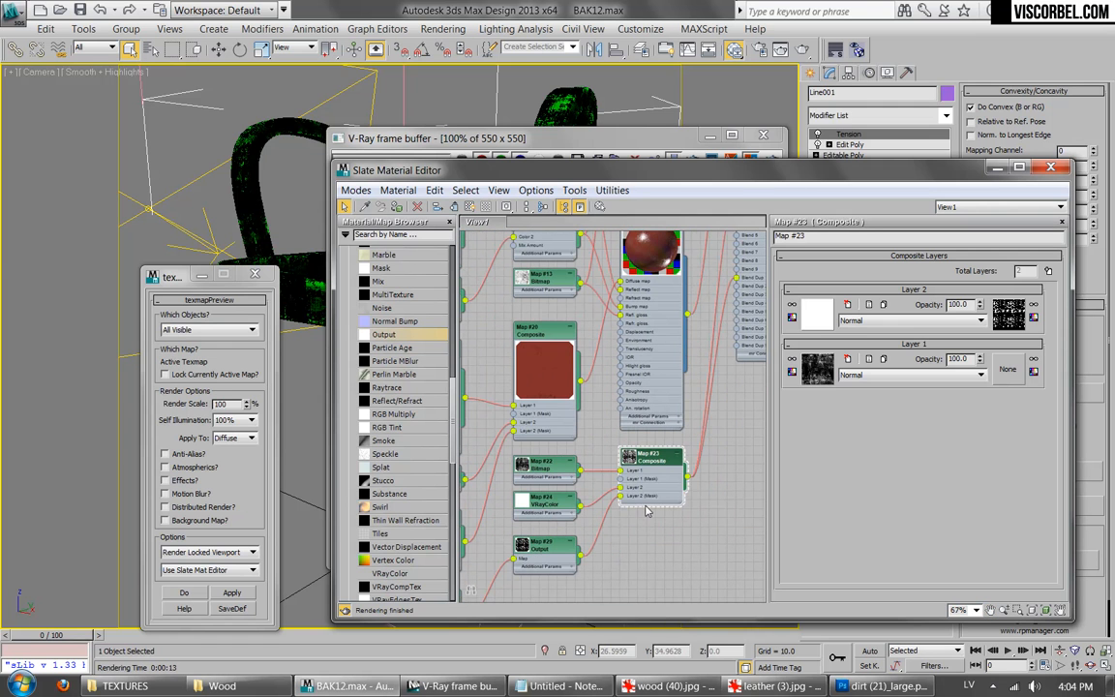
drag(638, 458, 655, 464)
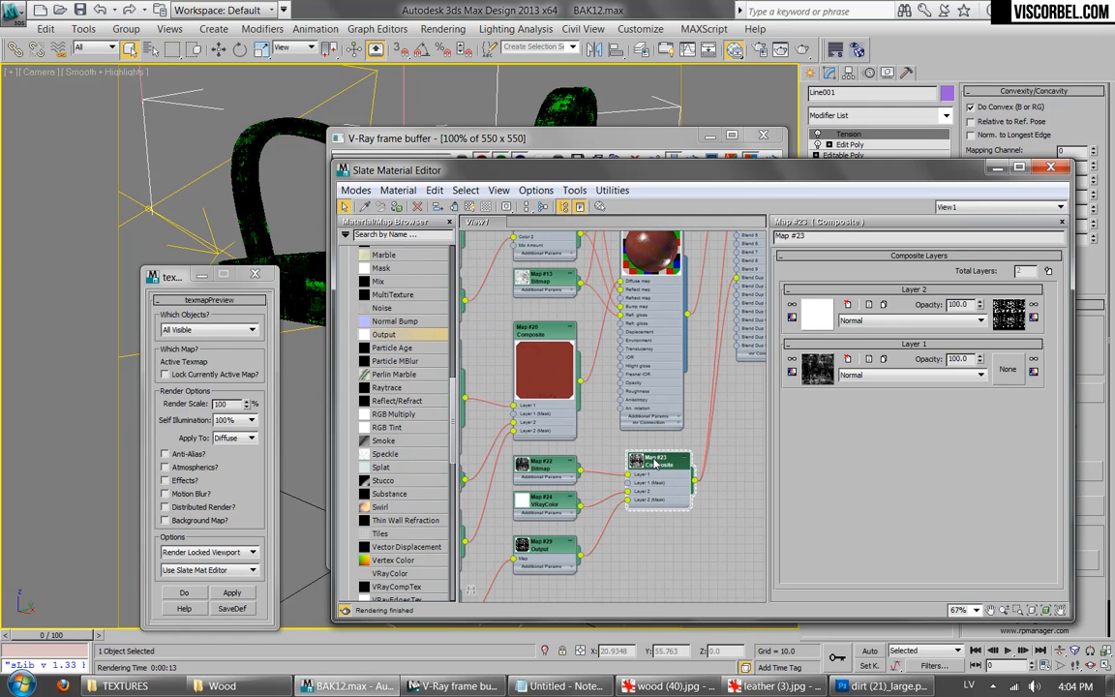
middle_drag(656, 465, 622, 391)
scroll(622, 390, up, 1)
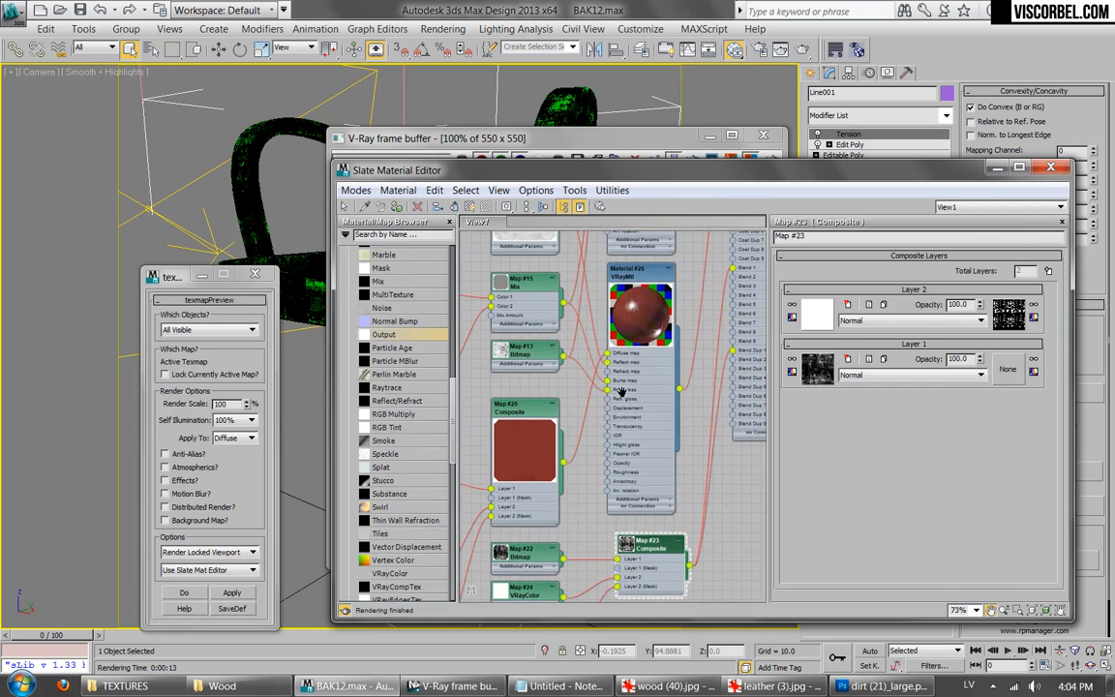
click(623, 295)
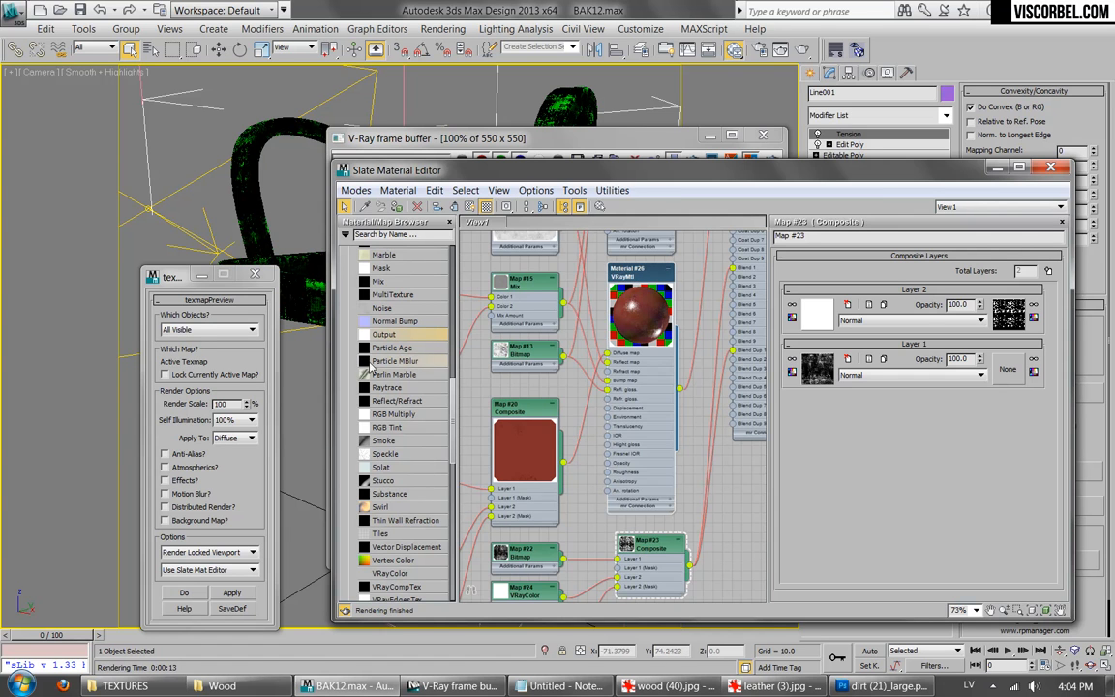
drag(454, 421, 487, 387)
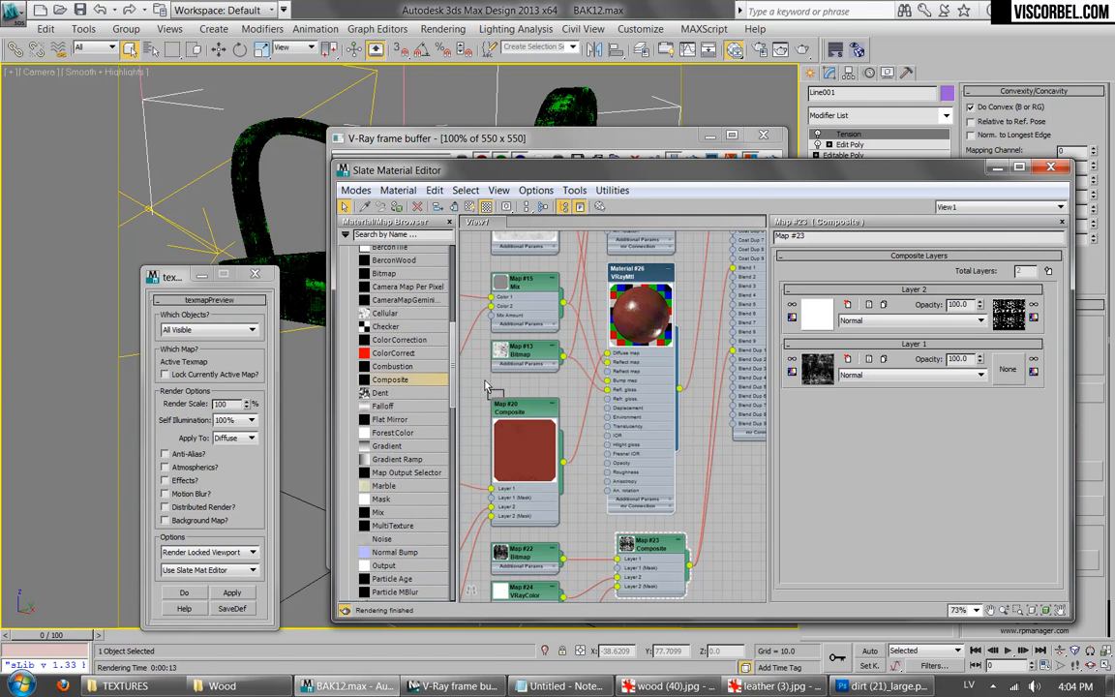
drag(585, 336, 736, 556)
click(595, 366)
scroll(736, 556, up, 1)
middle_drag(736, 557, 627, 326)
drag(627, 326, 648, 338)
drag(531, 322, 510, 333)
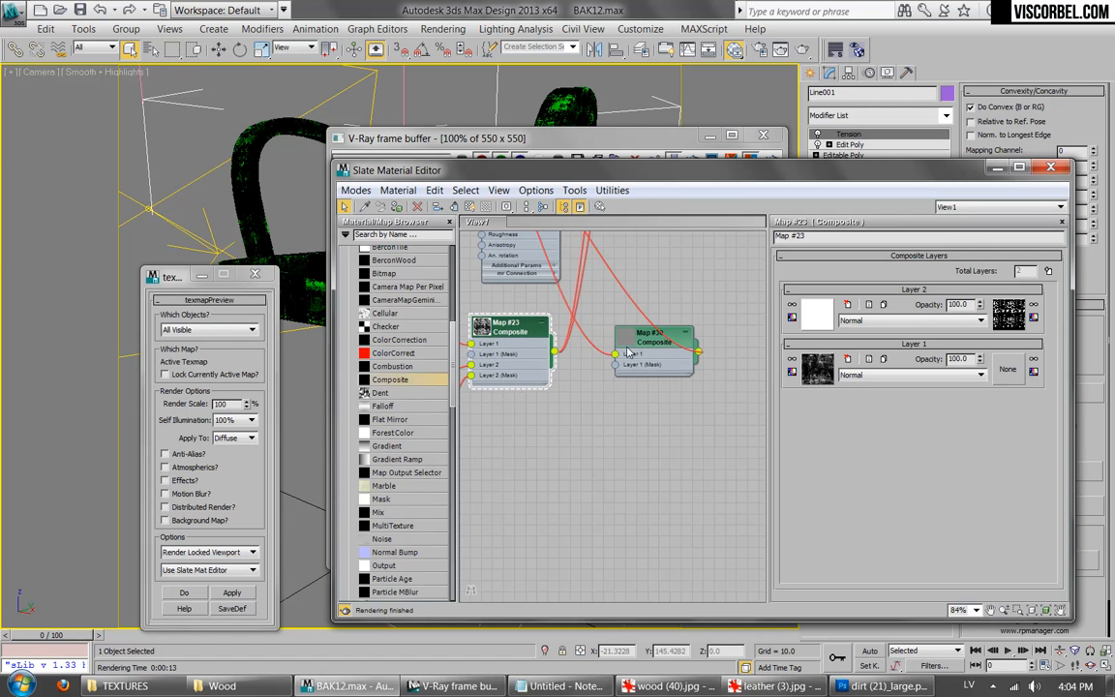
Step: Enlarge the previews of both Composite nodes and add a third layer to the mask Composite
double_click(623, 336)
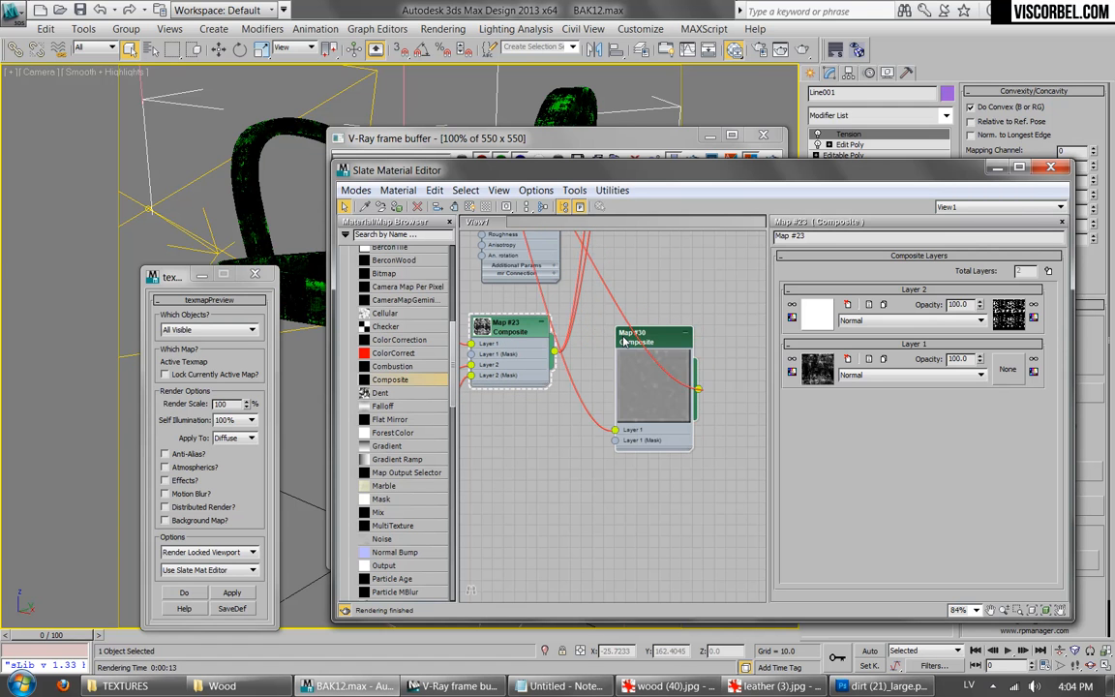
double_click(506, 344)
scroll(628, 410, up, 5)
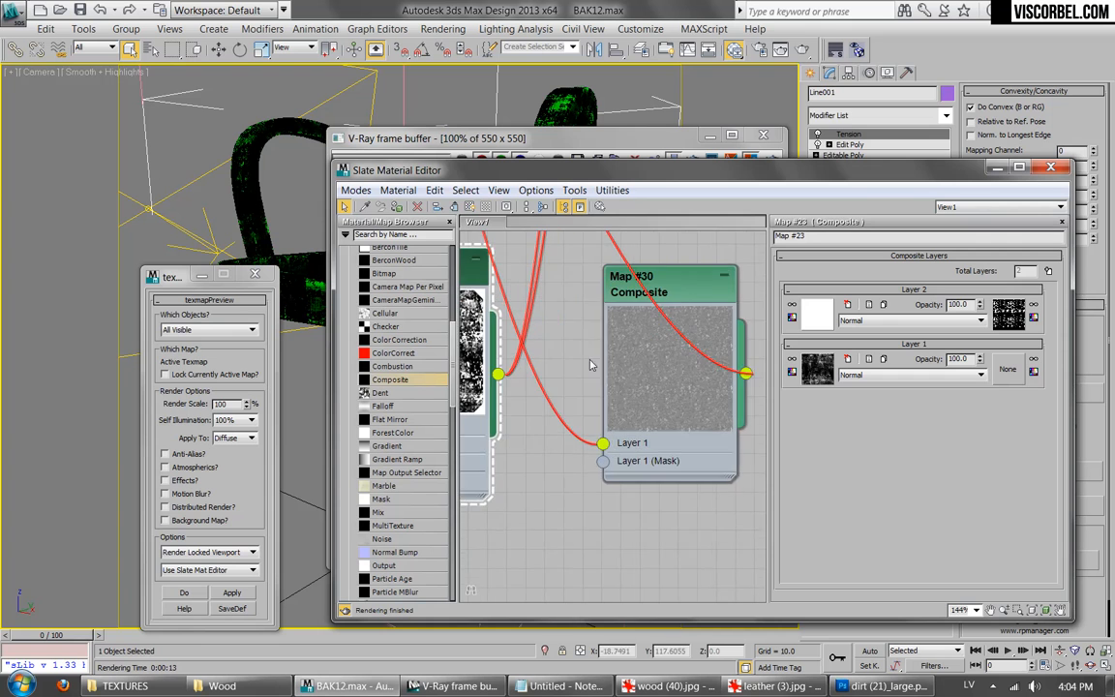
scroll(571, 387, down, 3)
middle_drag(571, 387, 642, 401)
click(715, 389)
click(1048, 271)
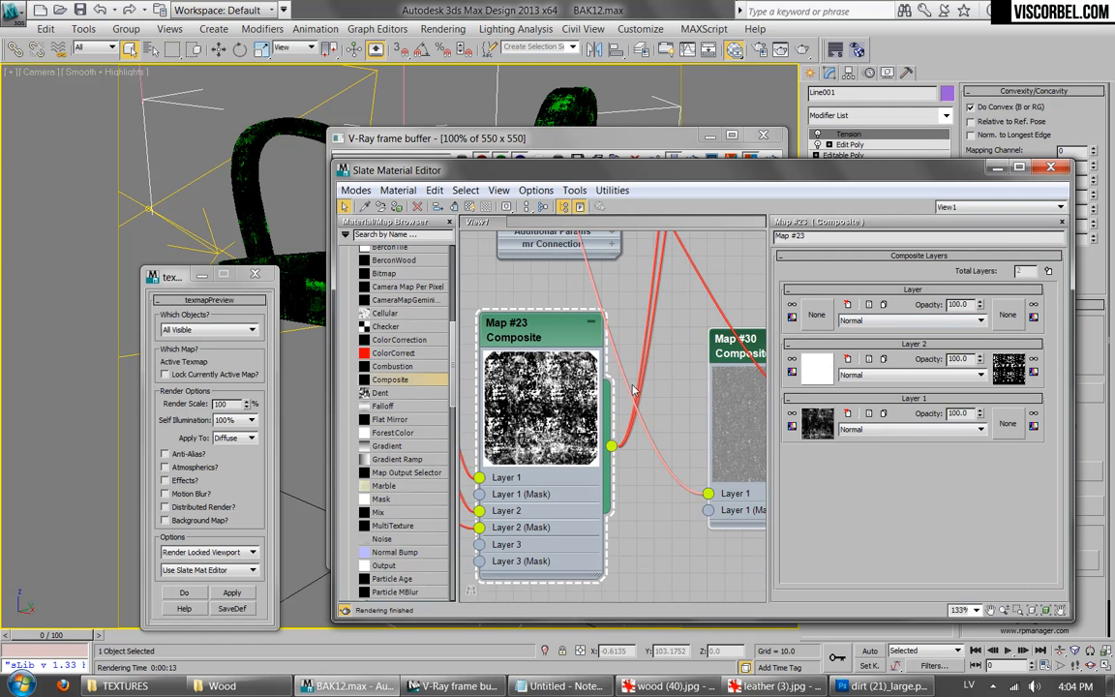
drag(691, 508, 678, 353)
right_click(673, 221)
key(Escape)
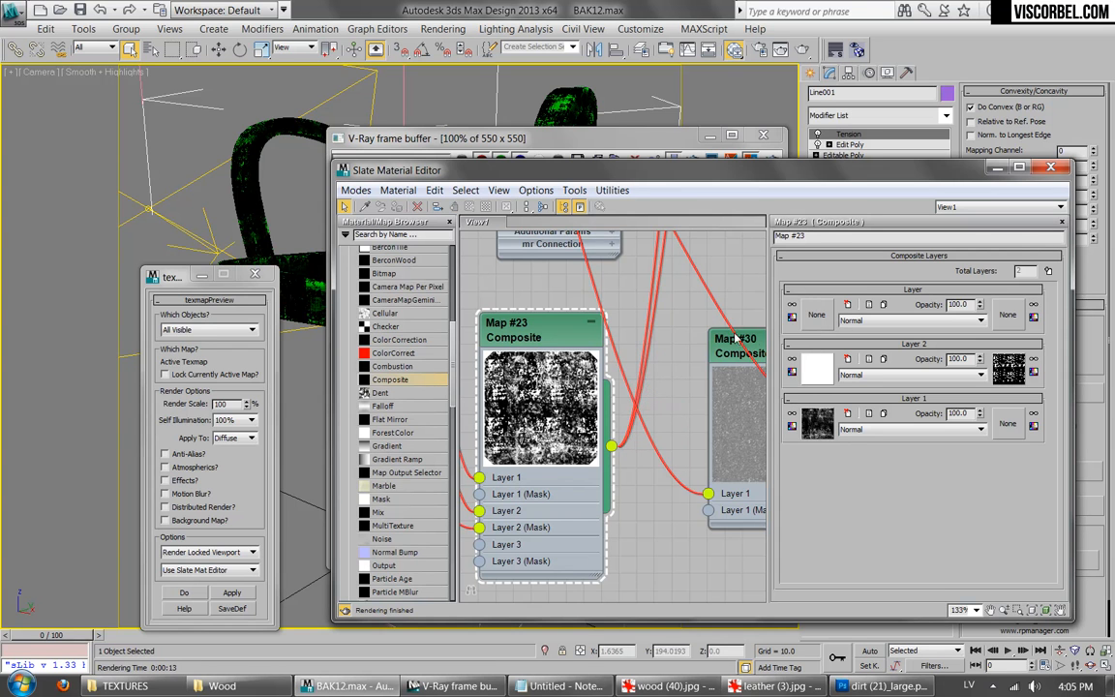
Step: Add a second layer to the new bump Composite and connect the mask Composite to its Layer 2
double_click(732, 355)
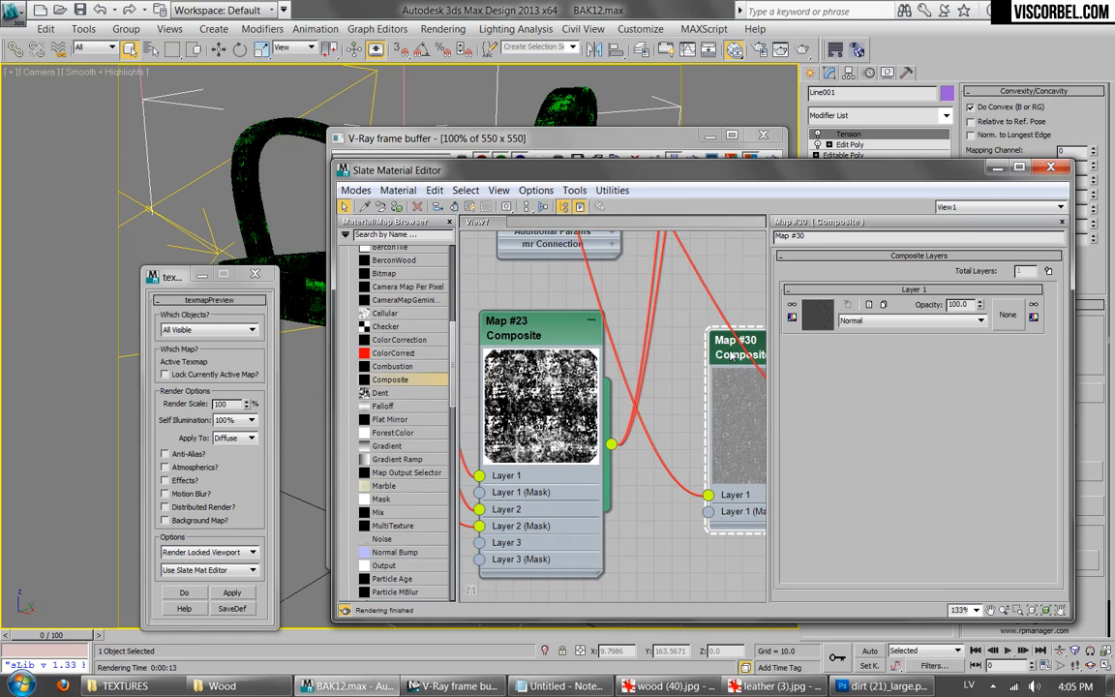
click(1048, 270)
click(524, 336)
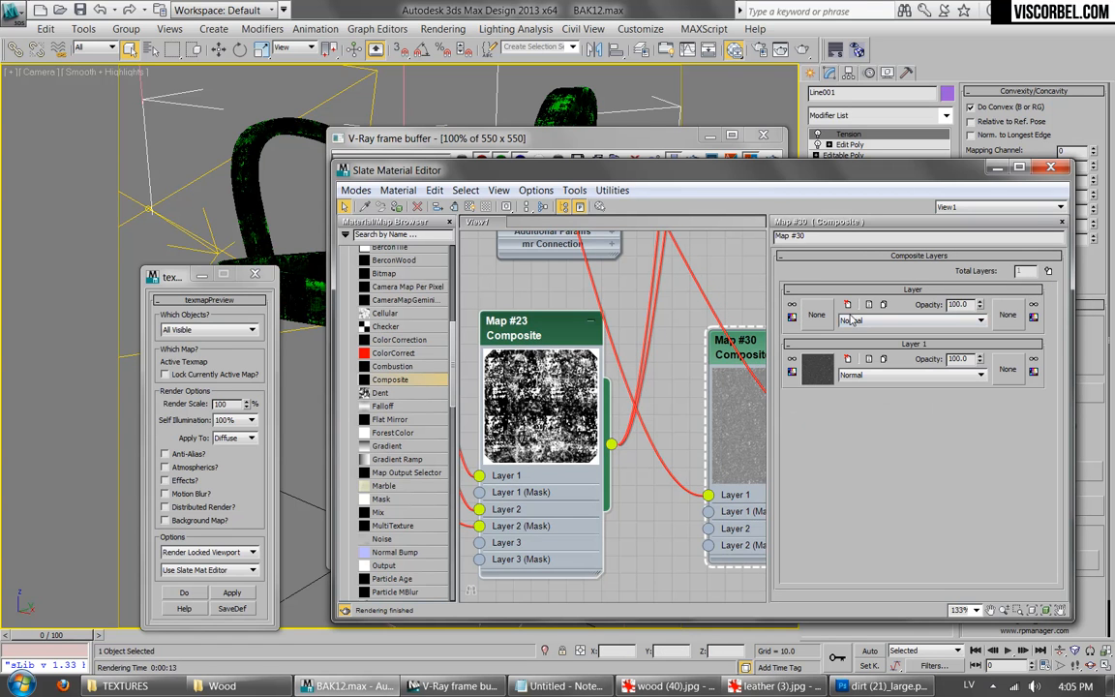
drag(611, 448, 708, 530)
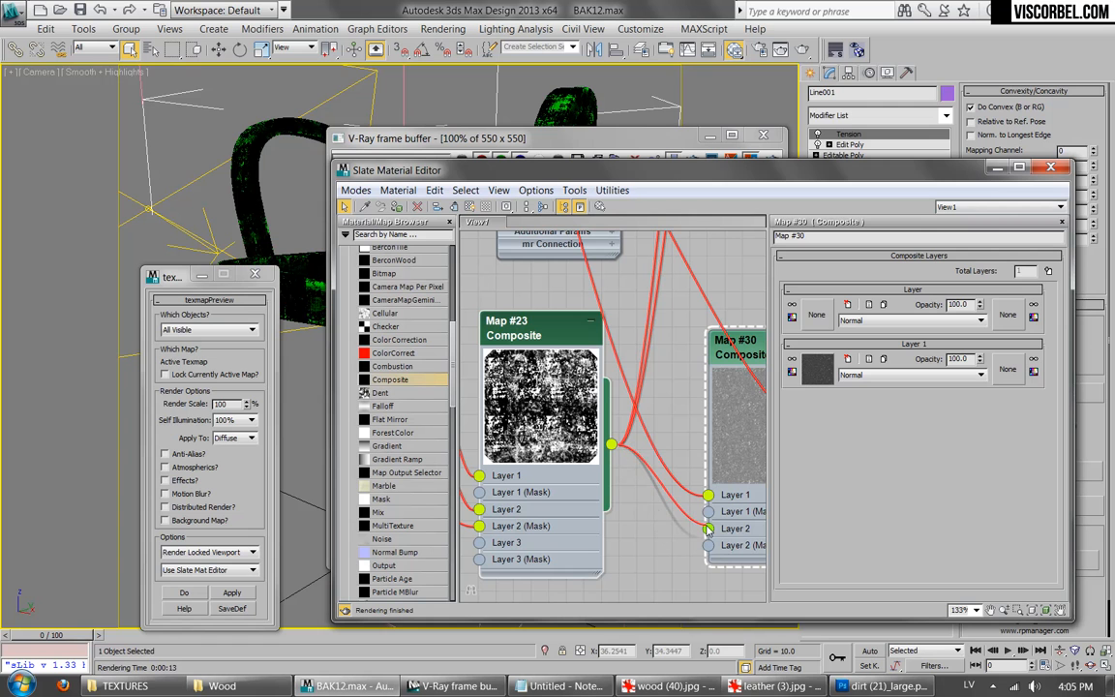
middle_drag(683, 413, 562, 388)
middle_drag(688, 366, 746, 358)
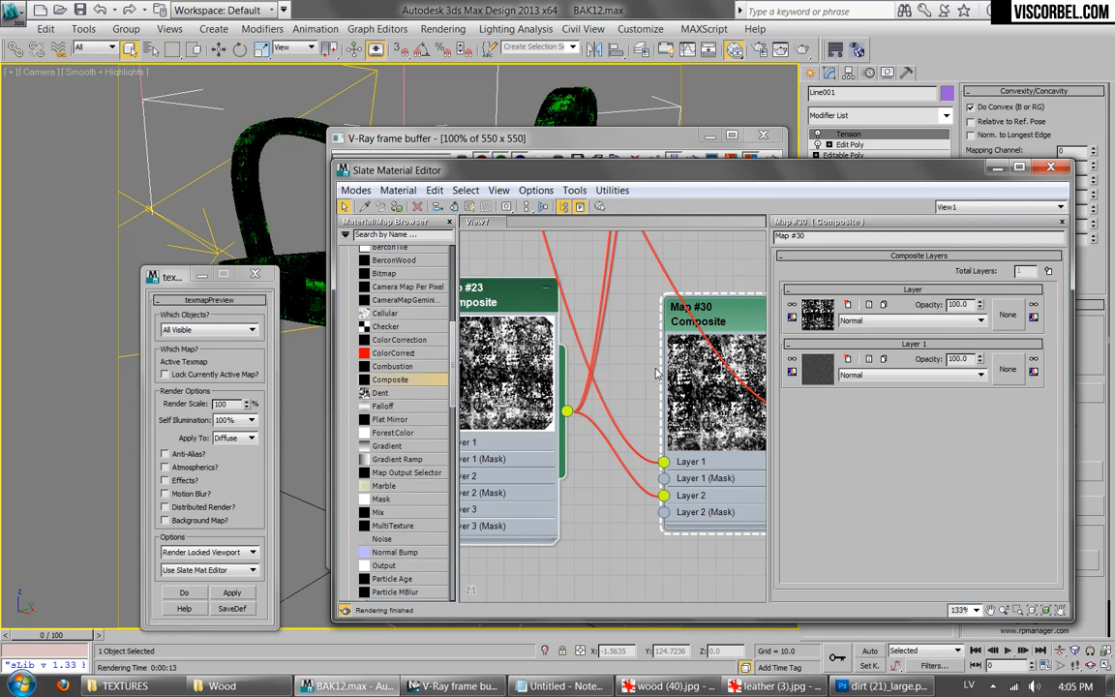
Step: Check the wood (40).jpg reference photo, and invert Layer 2 of the bump Composite with a Color Correction map
click(667, 685)
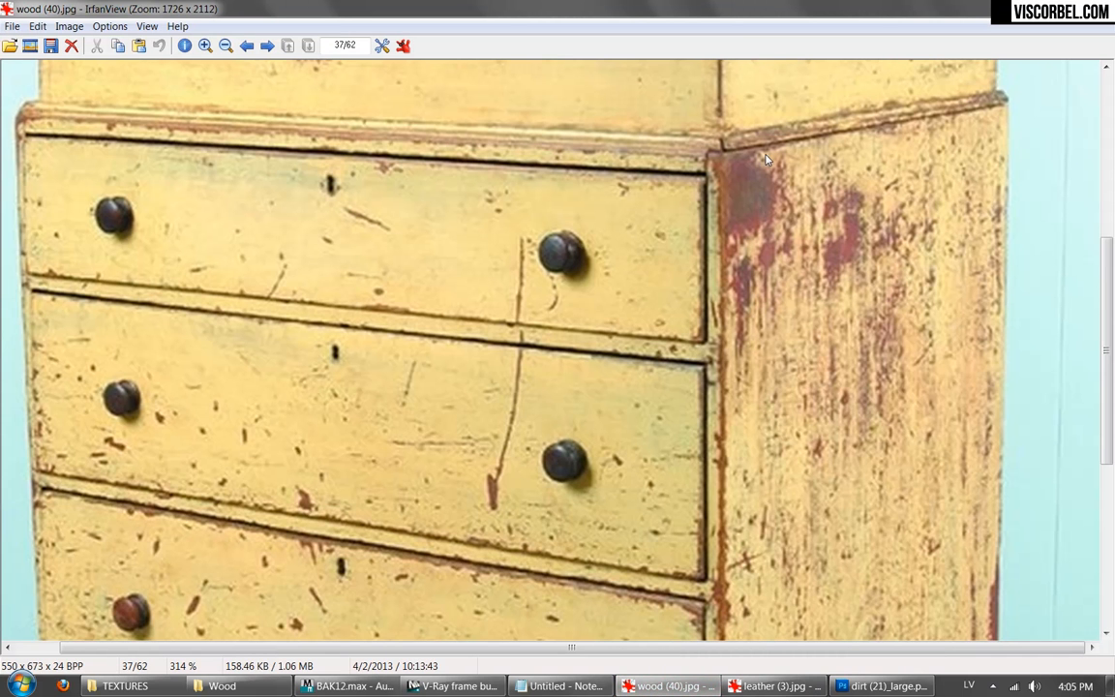
click(346, 685)
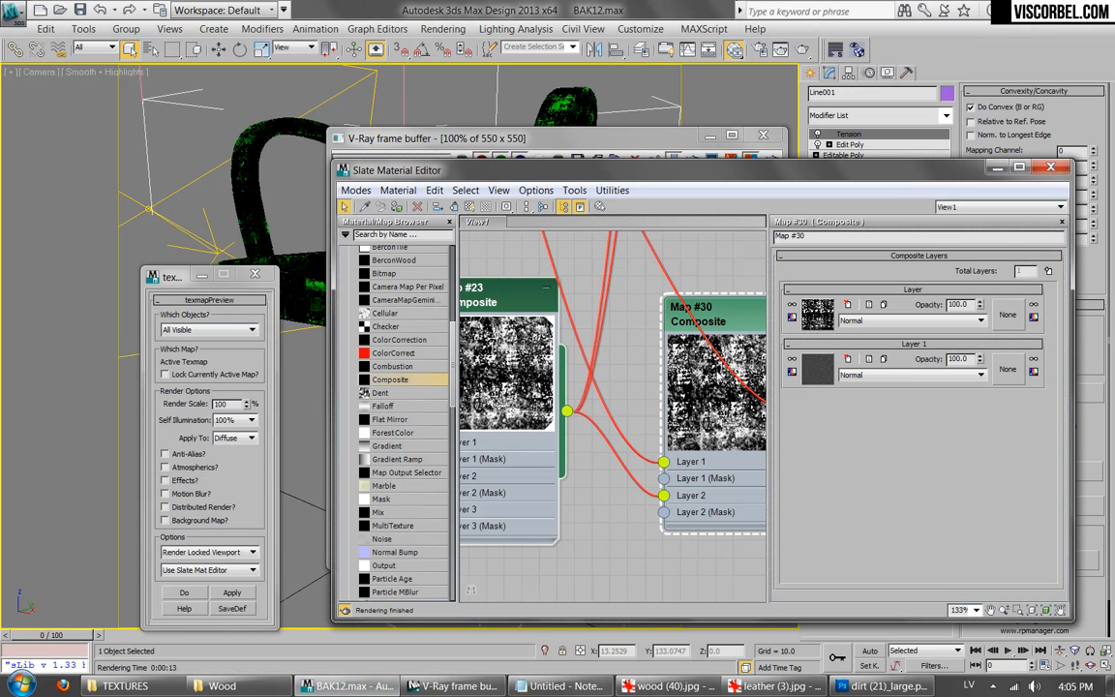
click(847, 304)
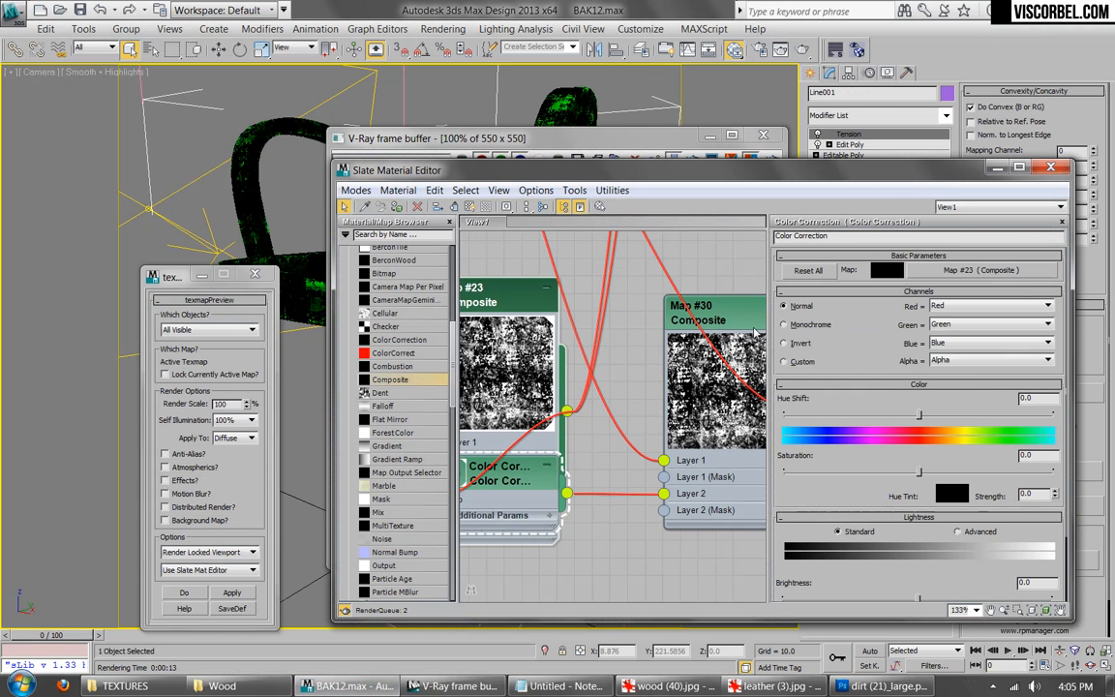
click(799, 342)
middle_drag(569, 405, 467, 426)
Step: Set Layer 2 of the bump Composite to Darken blending with an opacity of 70
double_click(626, 339)
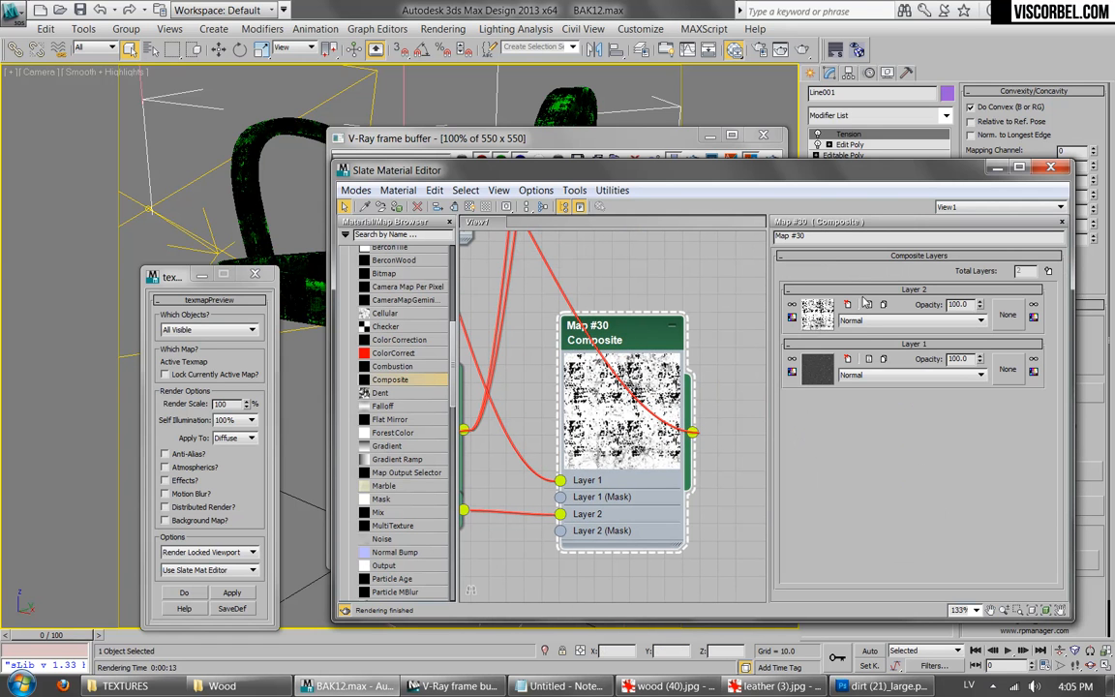
click(879, 321)
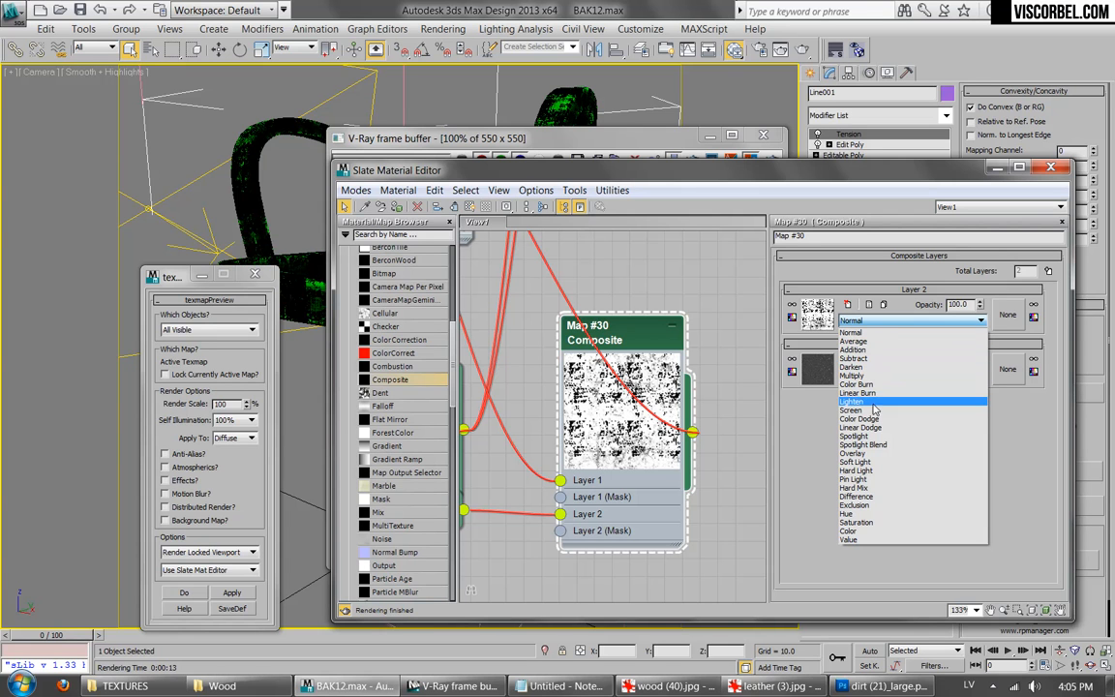
click(879, 366)
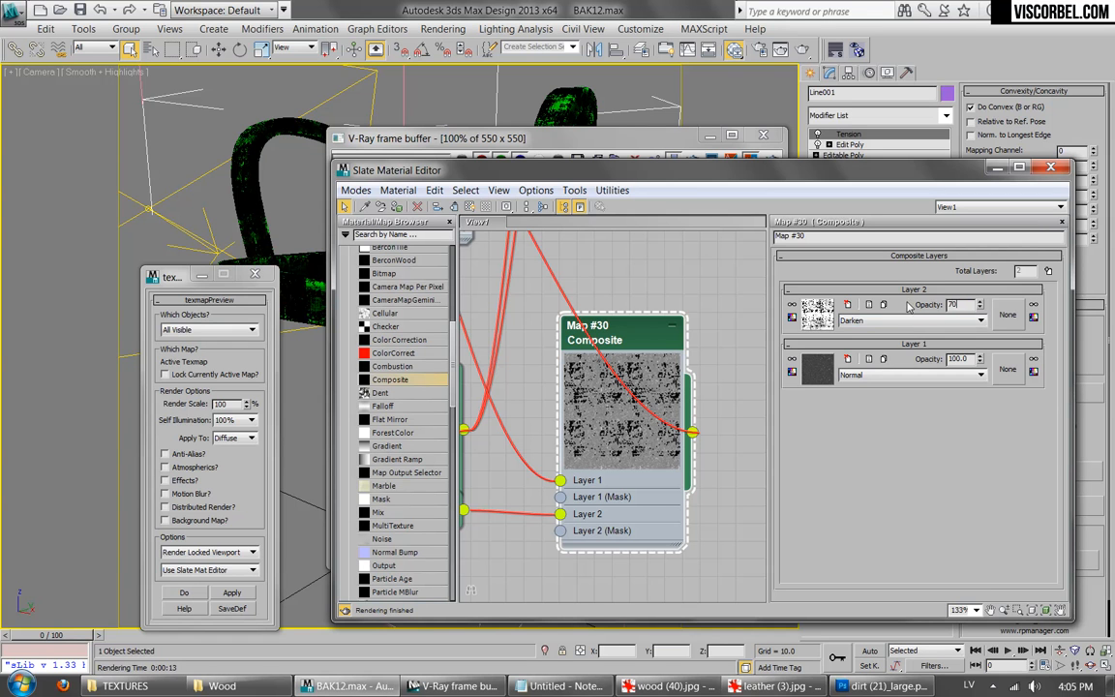
Step: Start a test render of the chair, examine the worn paint on the backrest up close, and stop the render
click(625, 135)
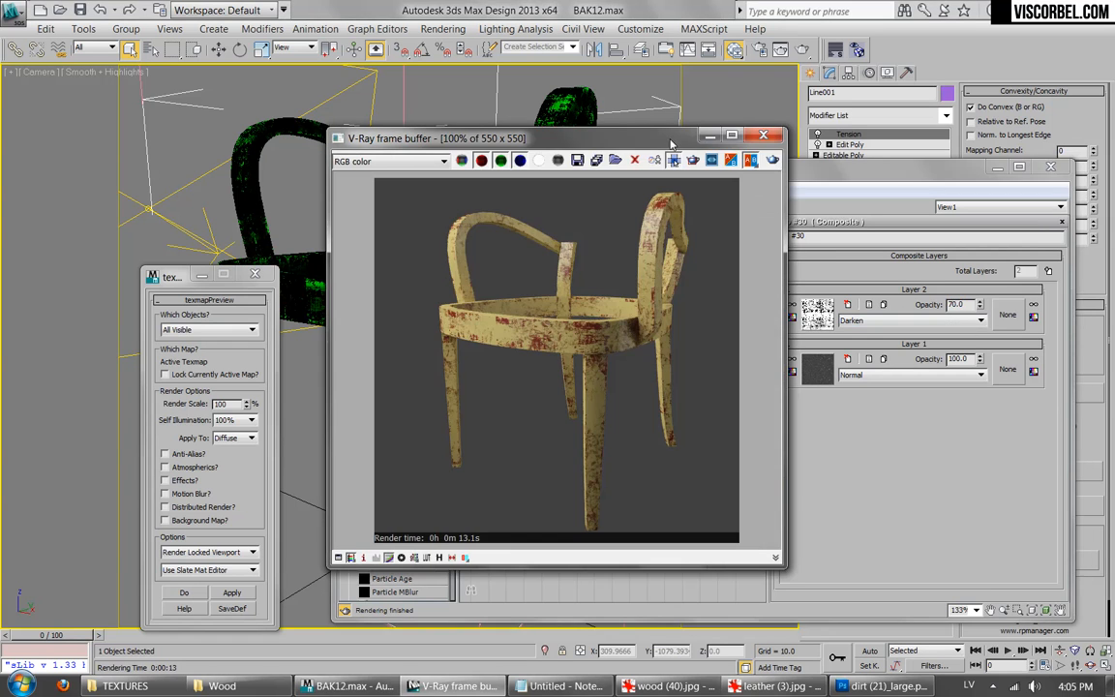
click(775, 161)
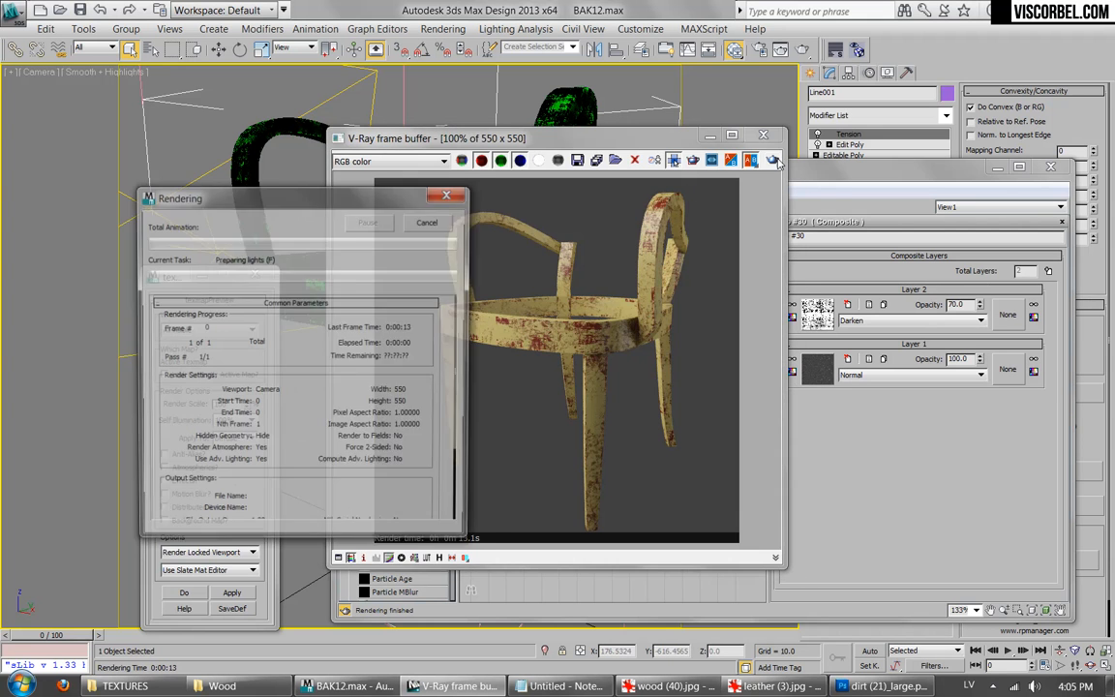
scroll(663, 207, up, 4)
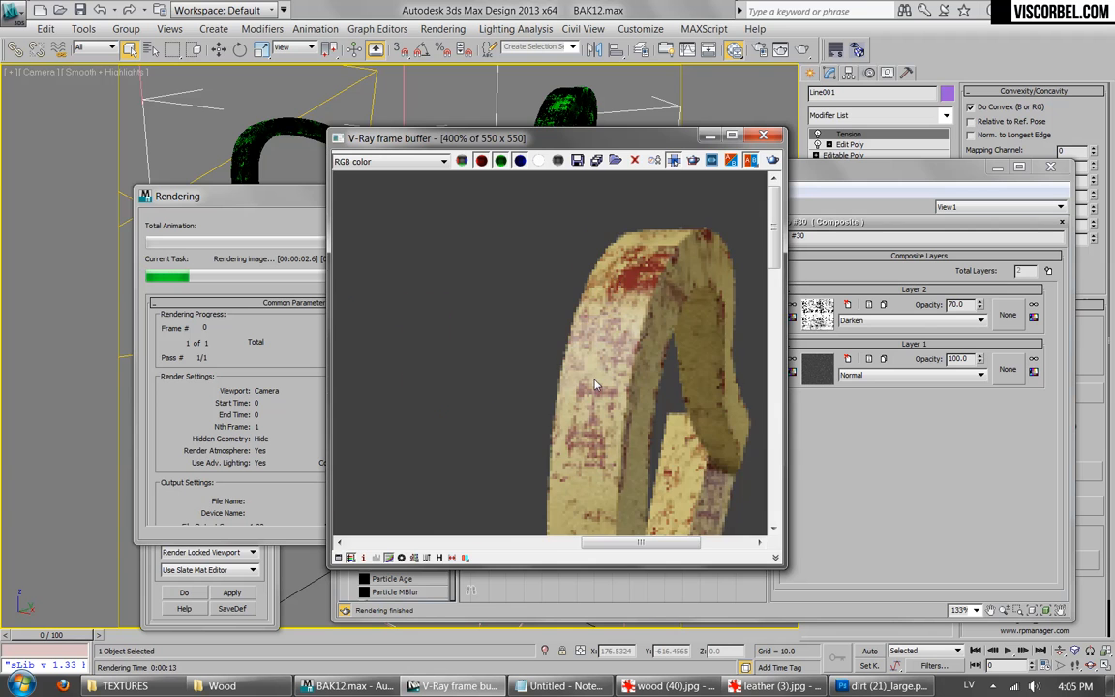
scroll(595, 385, down, 4)
click(337, 276)
click(425, 224)
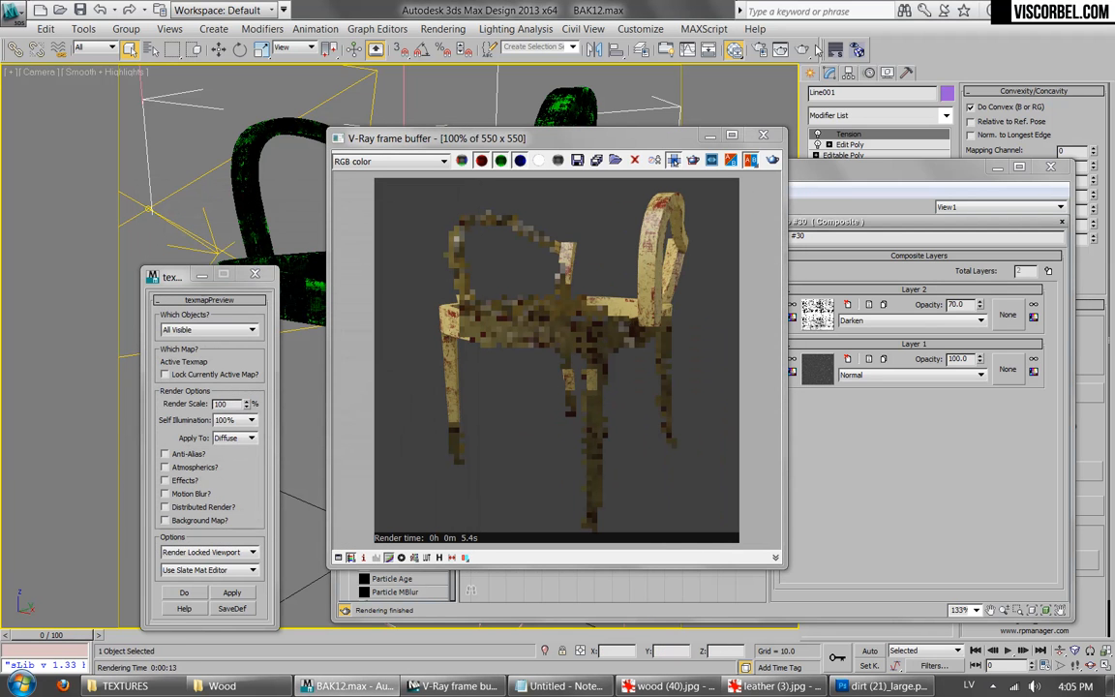
Step: Set the render output size to 1200 x 1200, render the chair to examine the backrest's chipped paint, and stop the render
key(F10)
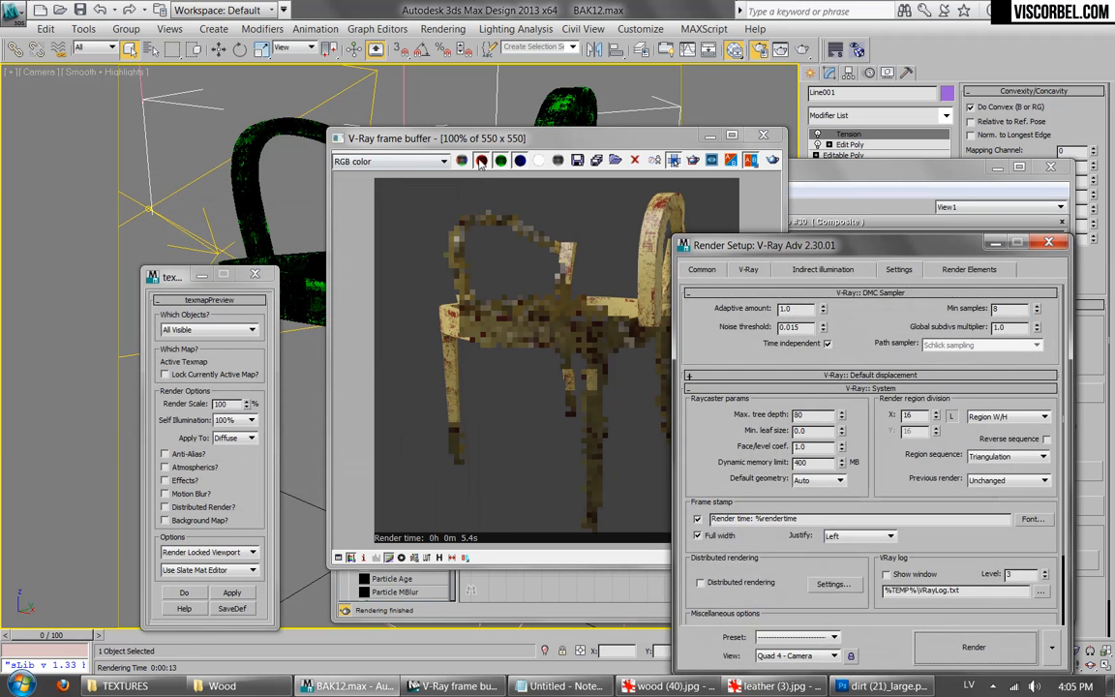
click(702, 270)
double_click(815, 495)
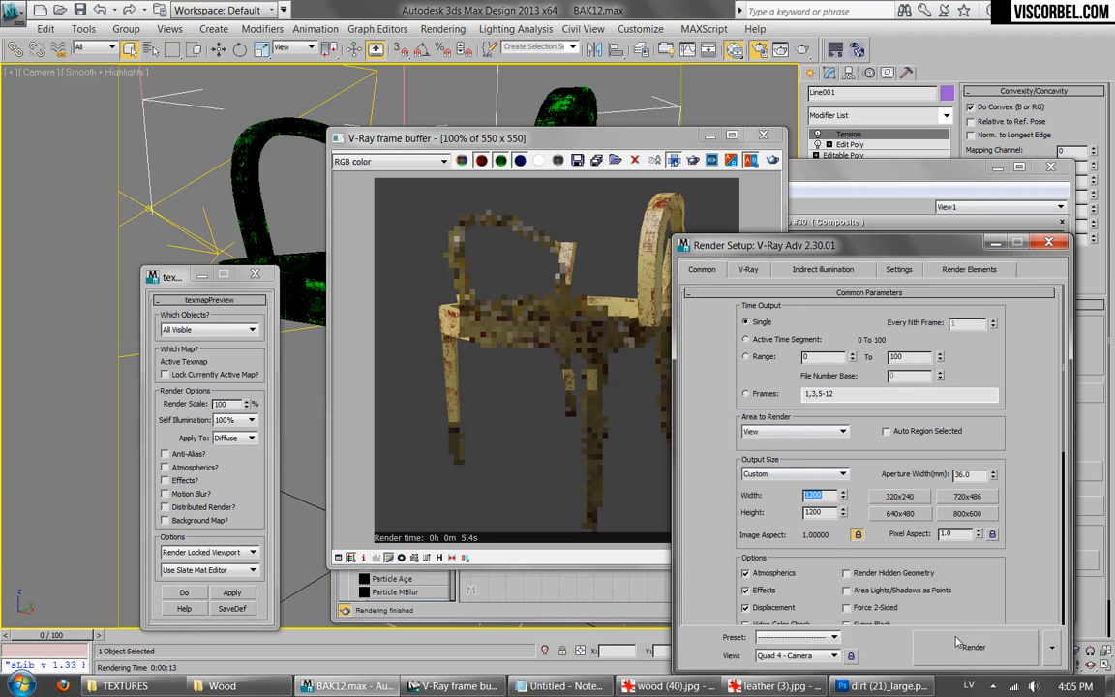
click(968, 646)
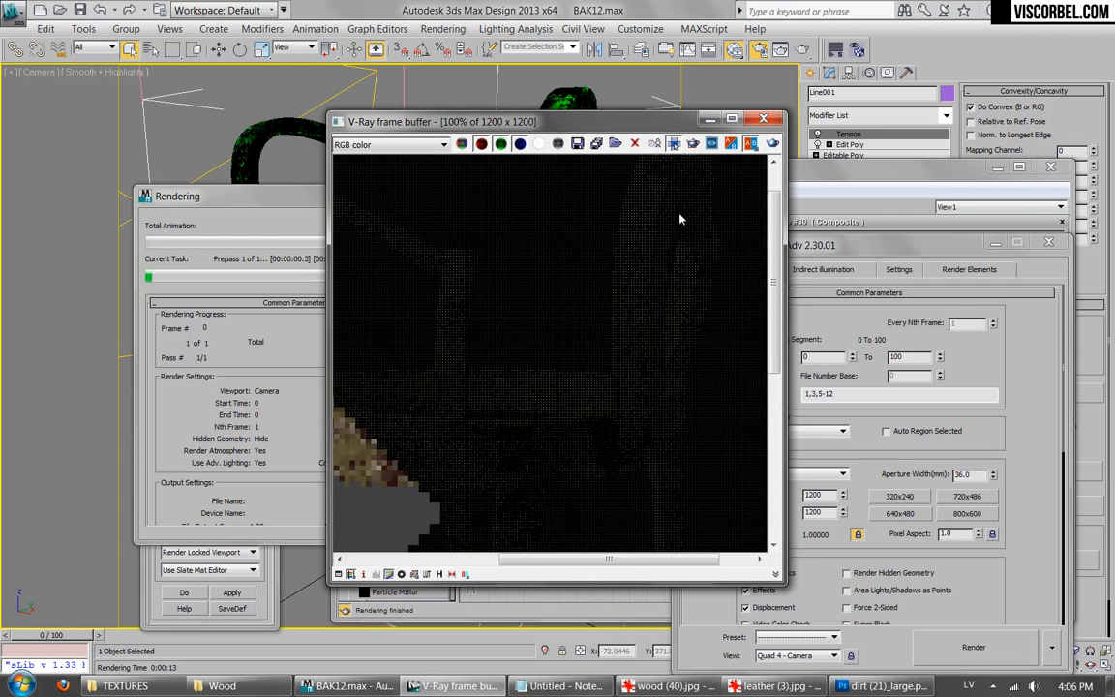
scroll(597, 239, up, 2)
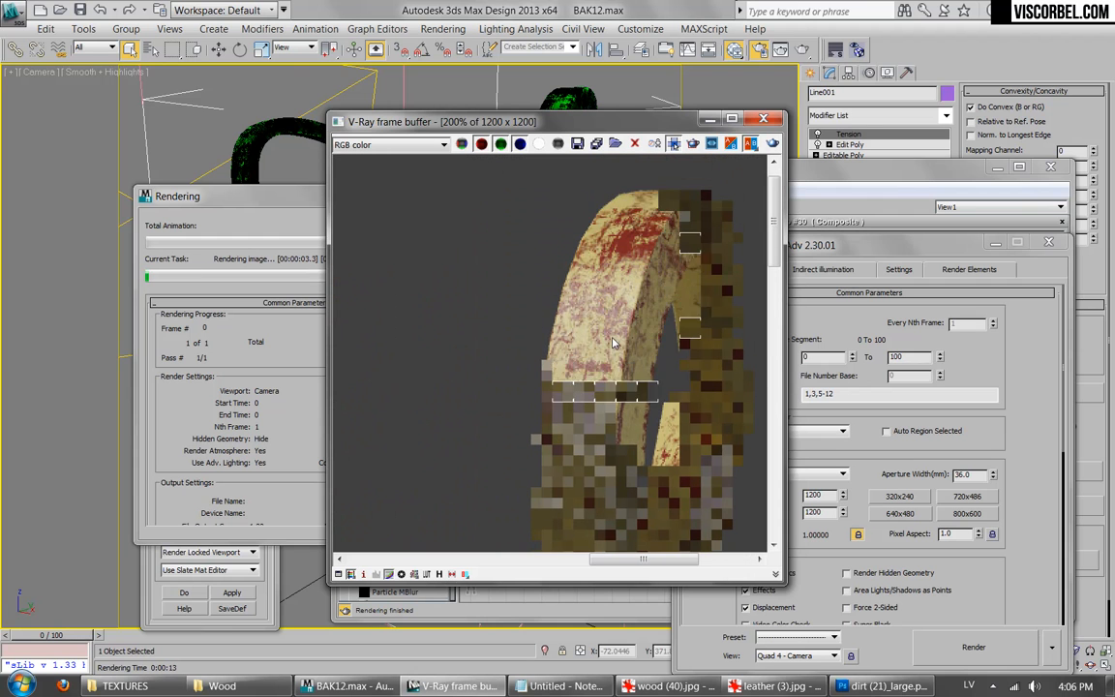
scroll(611, 341, up, 1)
scroll(597, 366, down, 1)
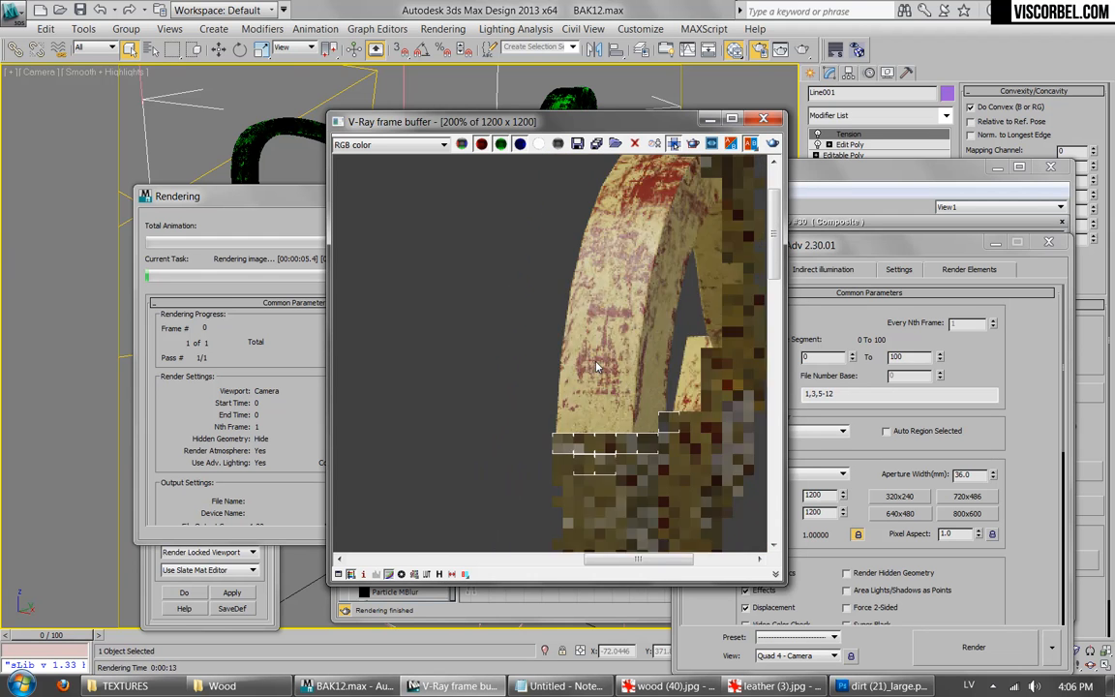
scroll(597, 366, down, 1)
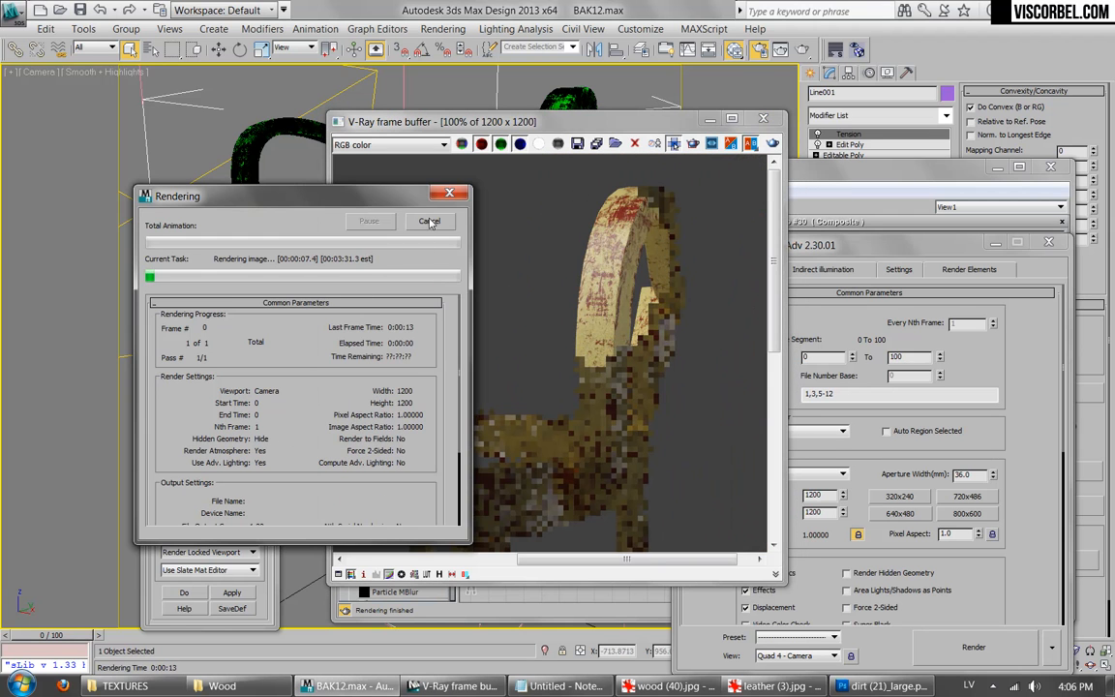
click(429, 221)
Step: Set the bump Composite's Layer 2 opacity to 80 and check the effect on the backrest in a partial render
click(853, 190)
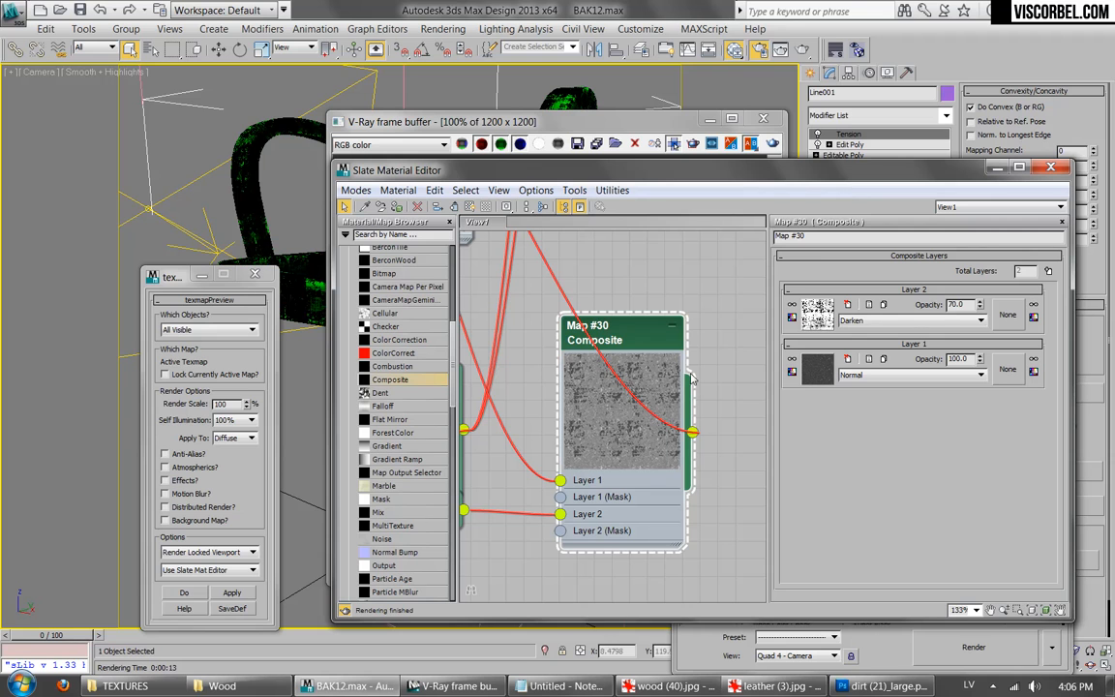
click(955, 304)
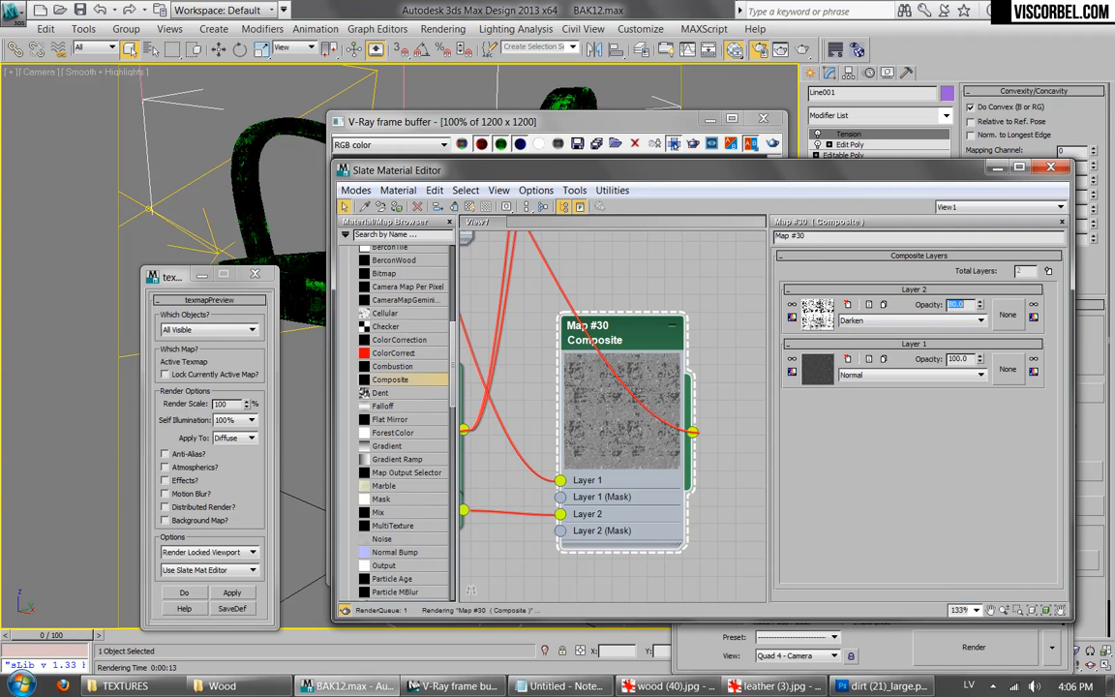
click(667, 115)
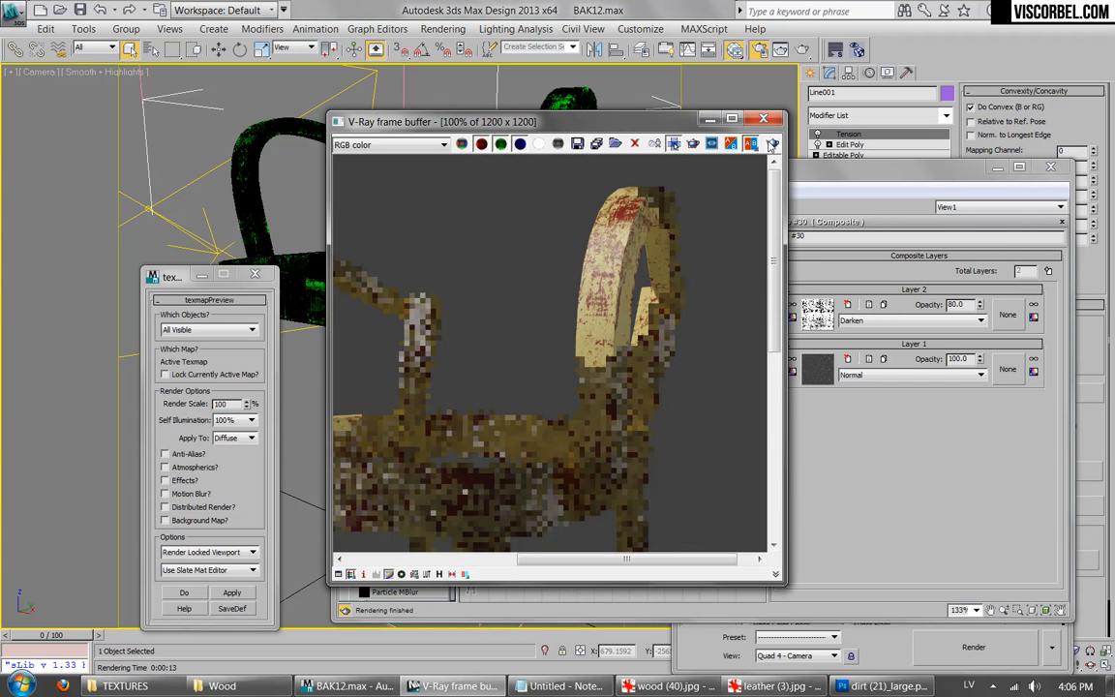
click(771, 144)
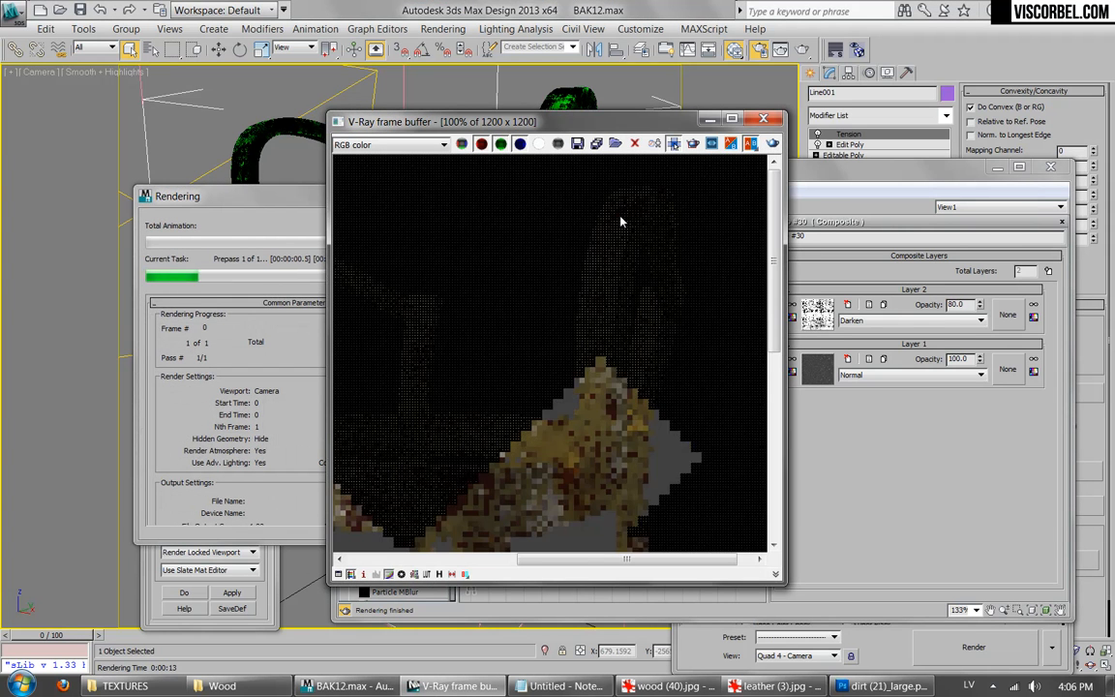
scroll(605, 242, up, 1)
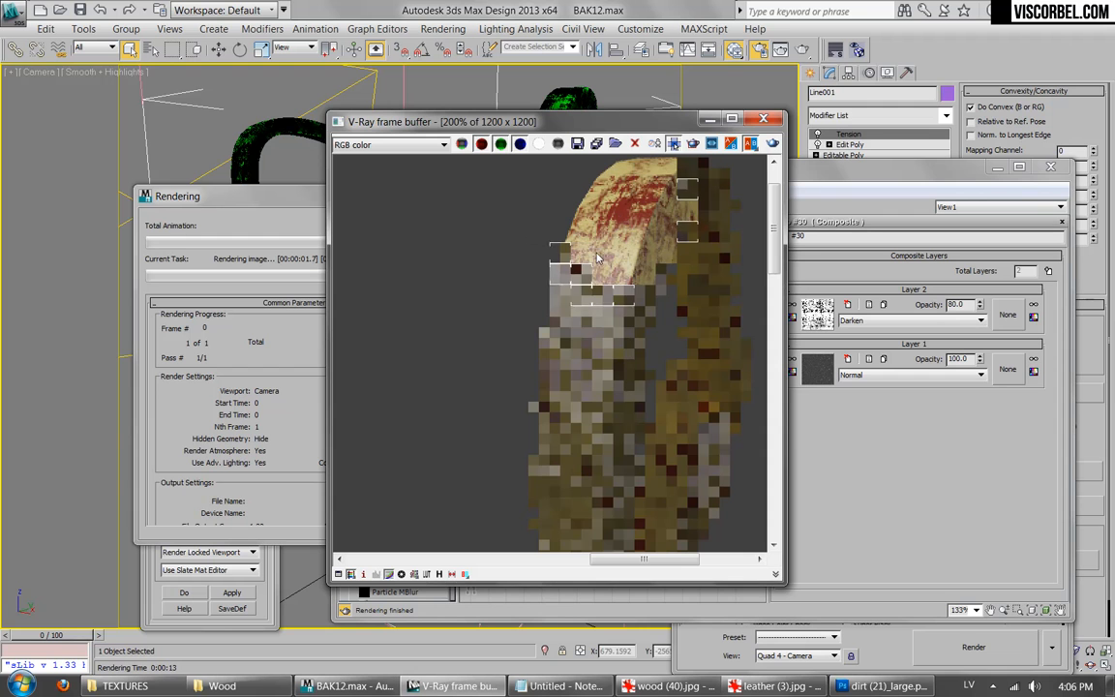
middle_drag(582, 324, 602, 295)
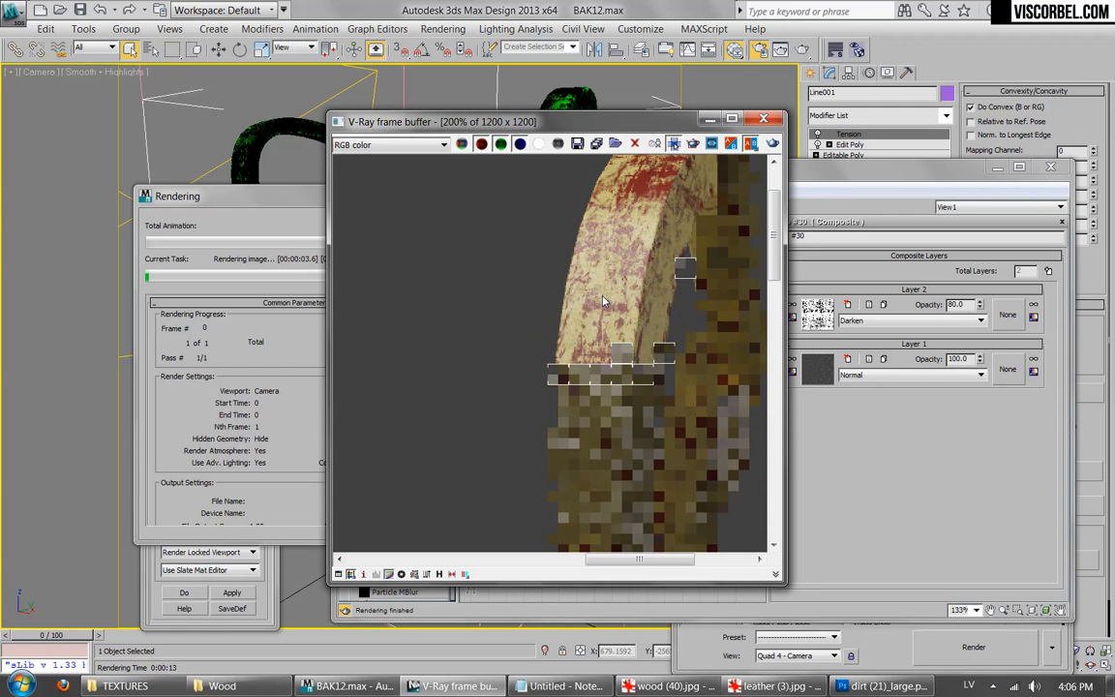
scroll(602, 289, down, 1)
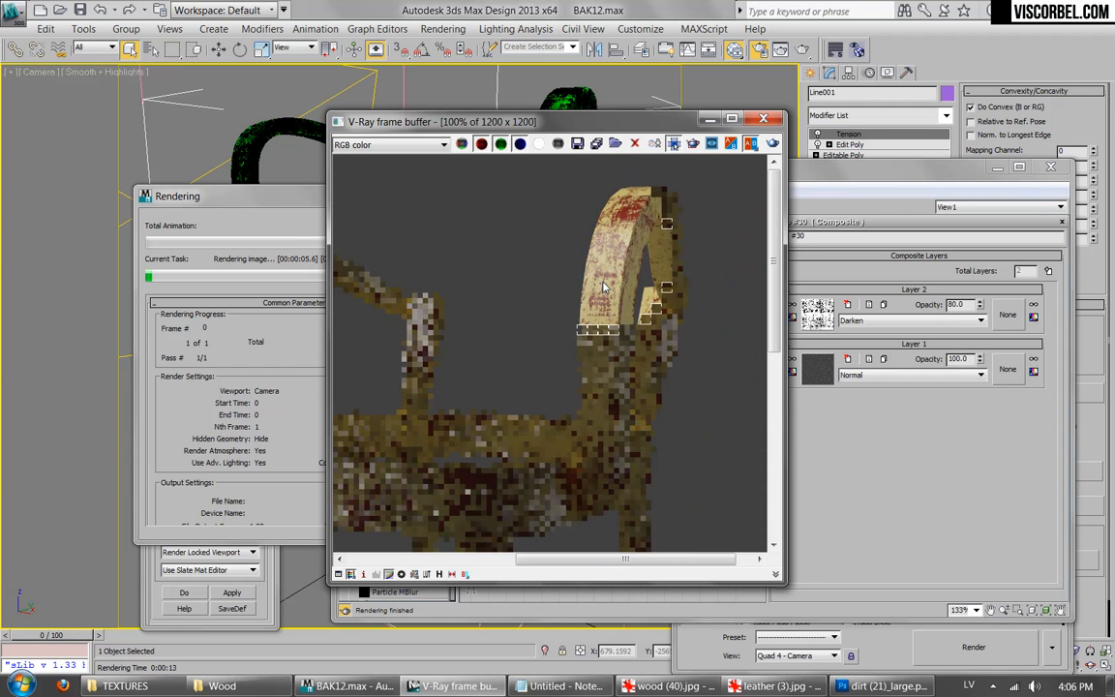
click(251, 387)
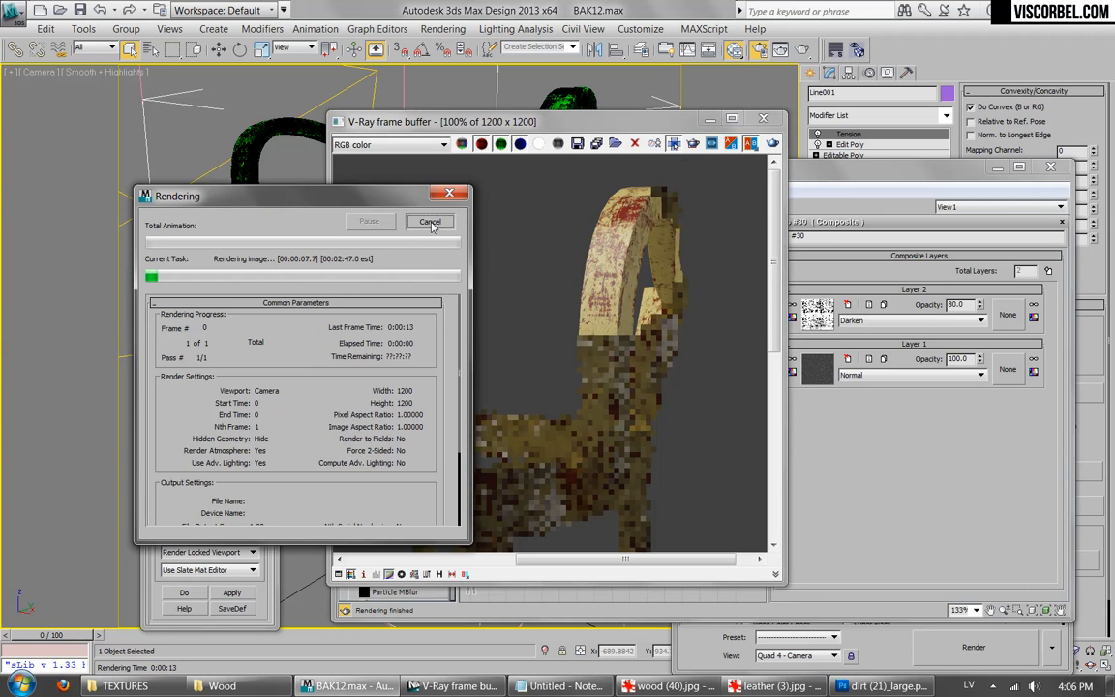
click(428, 221)
Step: Set the red VRayMtl's Bump amount to 30 and check the backrest in another partial render
scroll(607, 334, down, 1)
middle_drag(606, 333, 754, 489)
scroll(593, 339, down, 1)
double_click(634, 265)
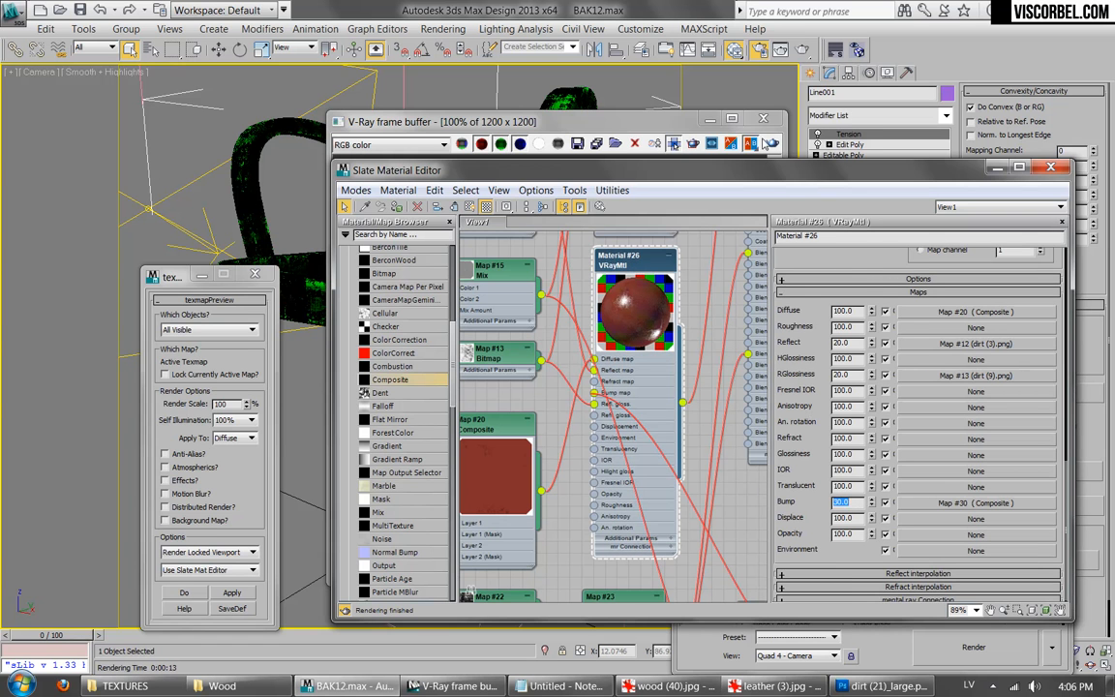
click(772, 144)
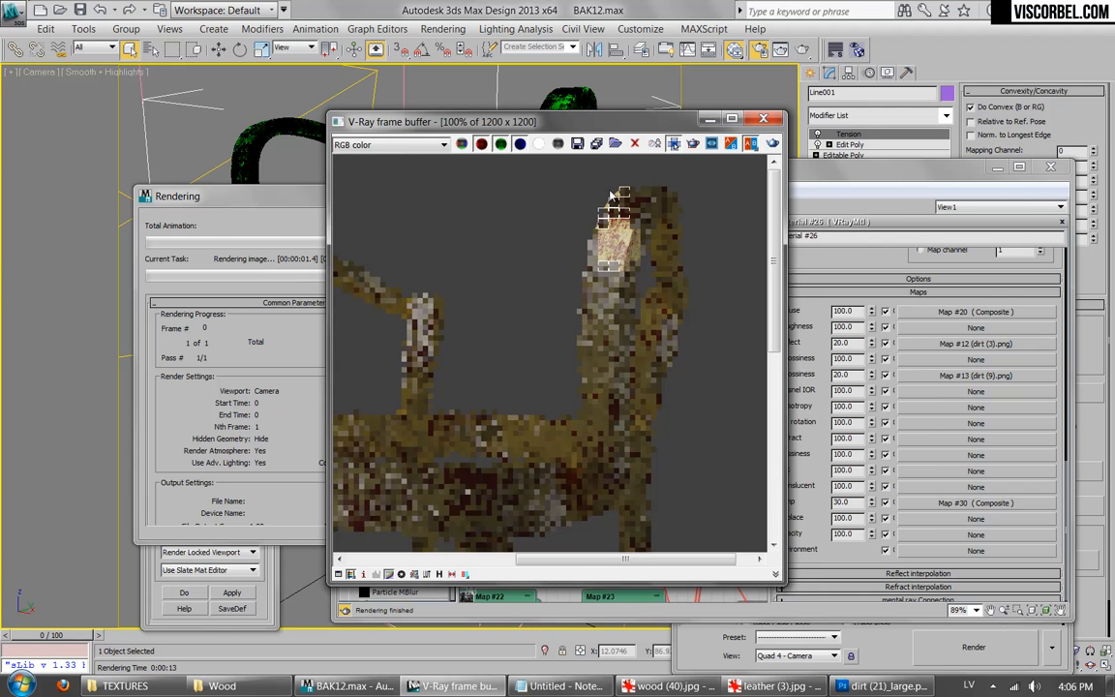
scroll(617, 242, up, 1)
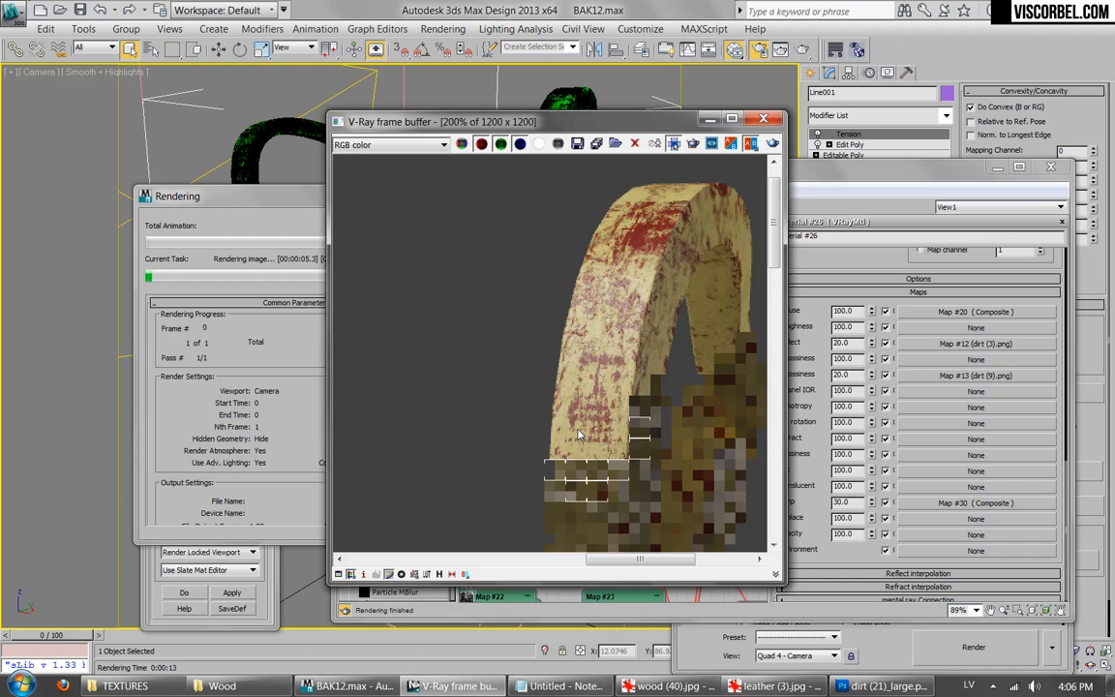
scroll(578, 342, down, 1)
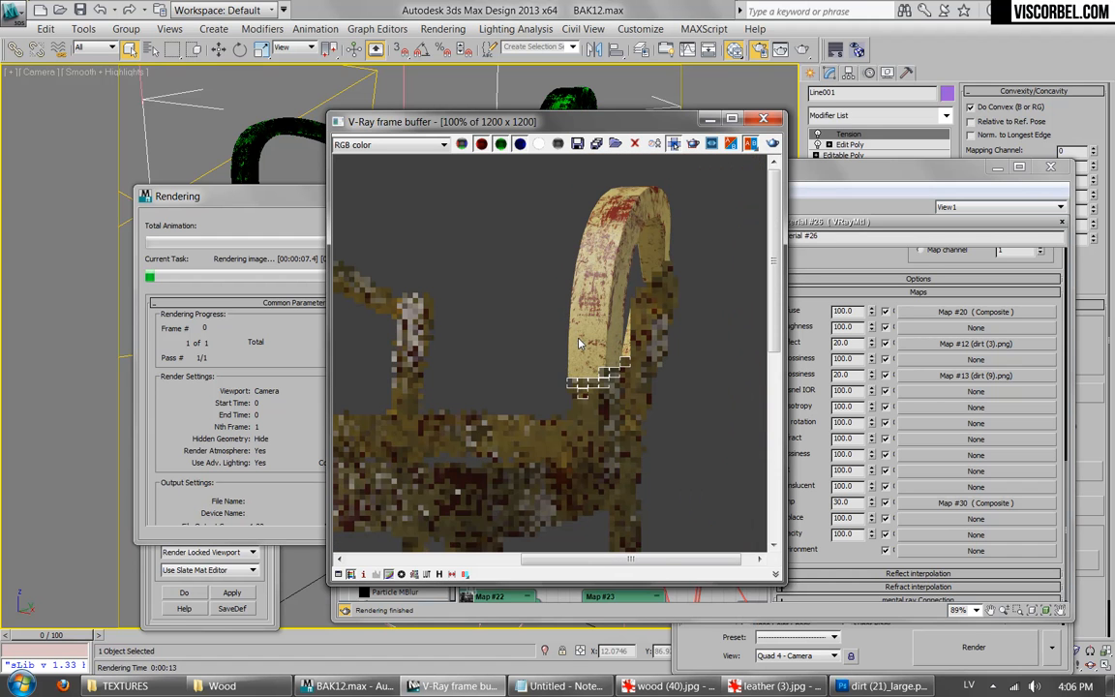
click(239, 388)
click(429, 222)
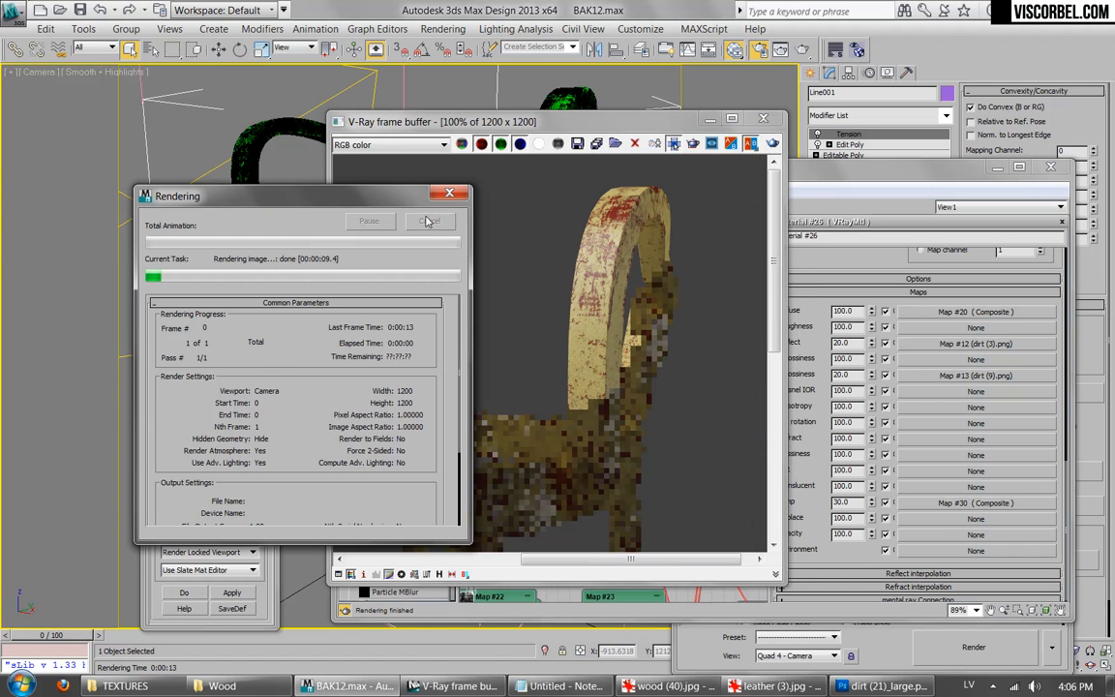
Step: Close the rendered image, connect the Wood material to Coat 2 of the VRayBlendMtl, and open the blend's parameters
click(764, 118)
scroll(585, 423, down, 8)
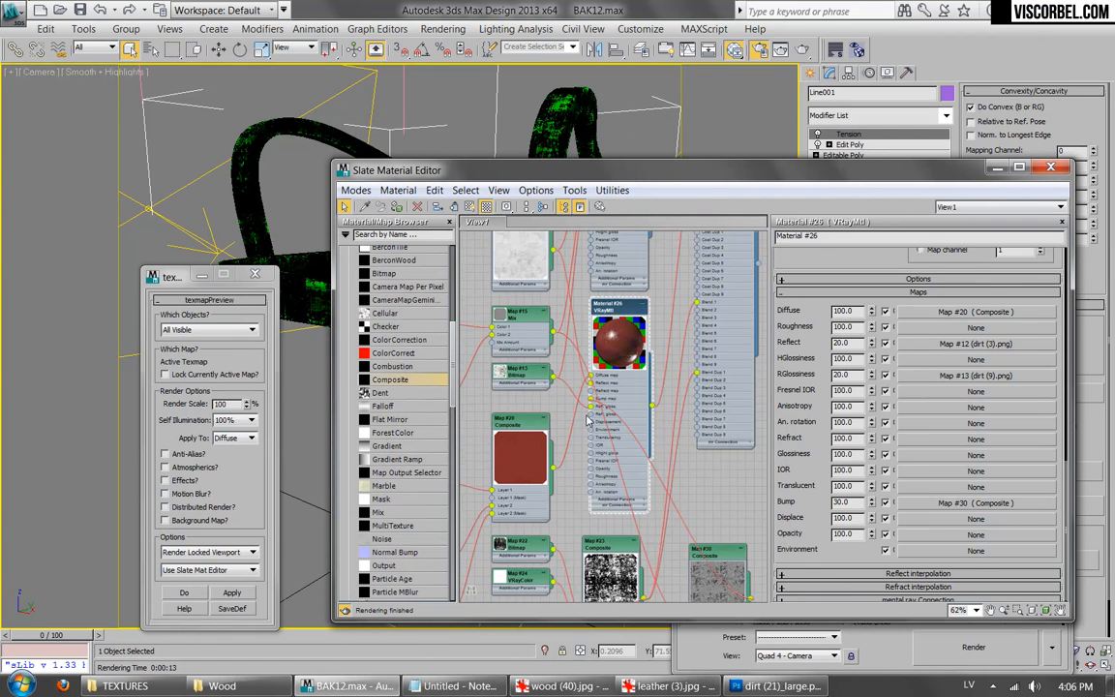
drag(631, 317, 697, 375)
middle_drag(620, 307, 570, 328)
scroll(570, 328, up, 2)
drag(675, 403, 580, 227)
middle_drag(560, 286, 597, 420)
scroll(597, 420, up, 1)
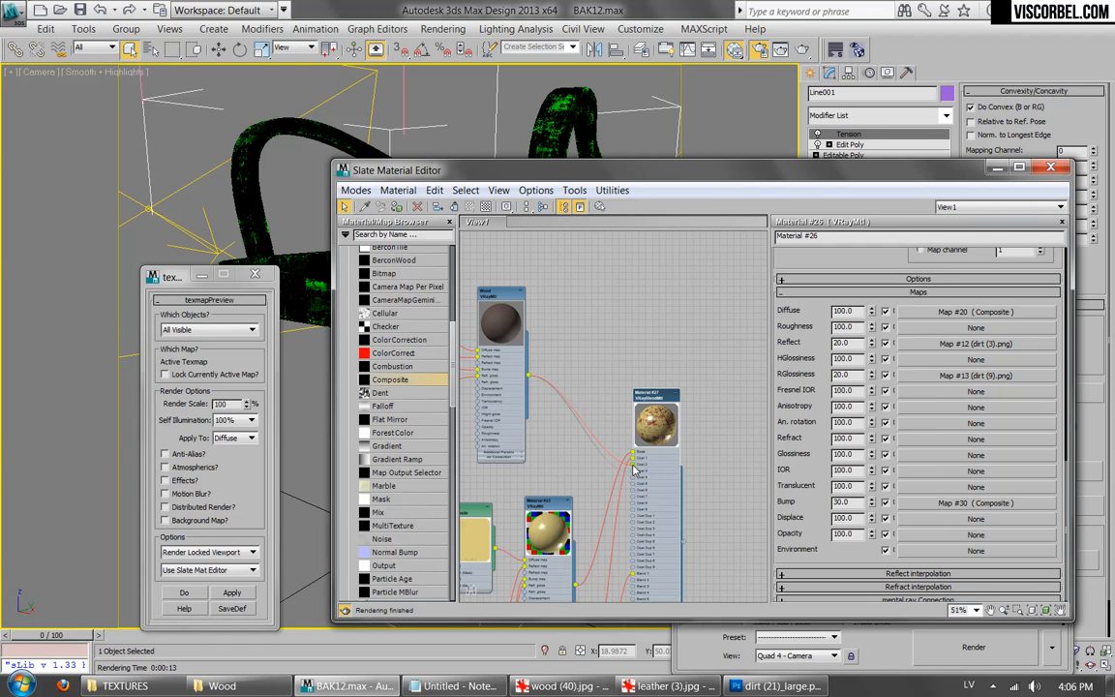
middle_drag(634, 469, 655, 385)
scroll(661, 313, up, 1)
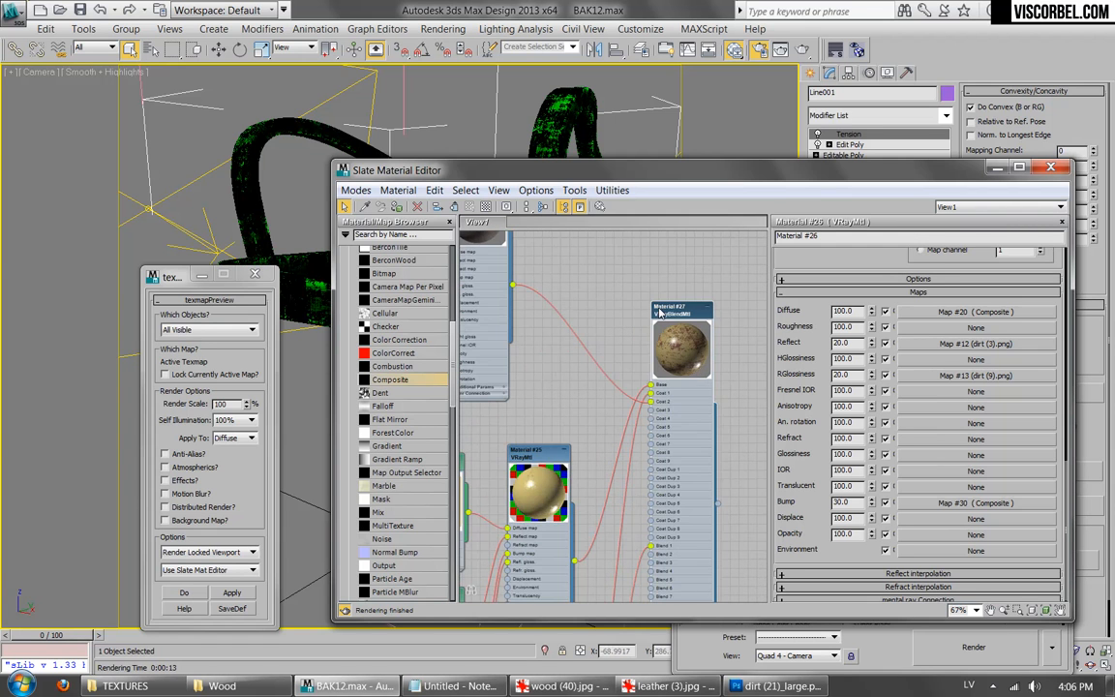
double_click(666, 320)
Step: Duplicate the mask Composite with its input maps above the Wood nodes and open the copy's layer settings
scroll(620, 339, down, 3)
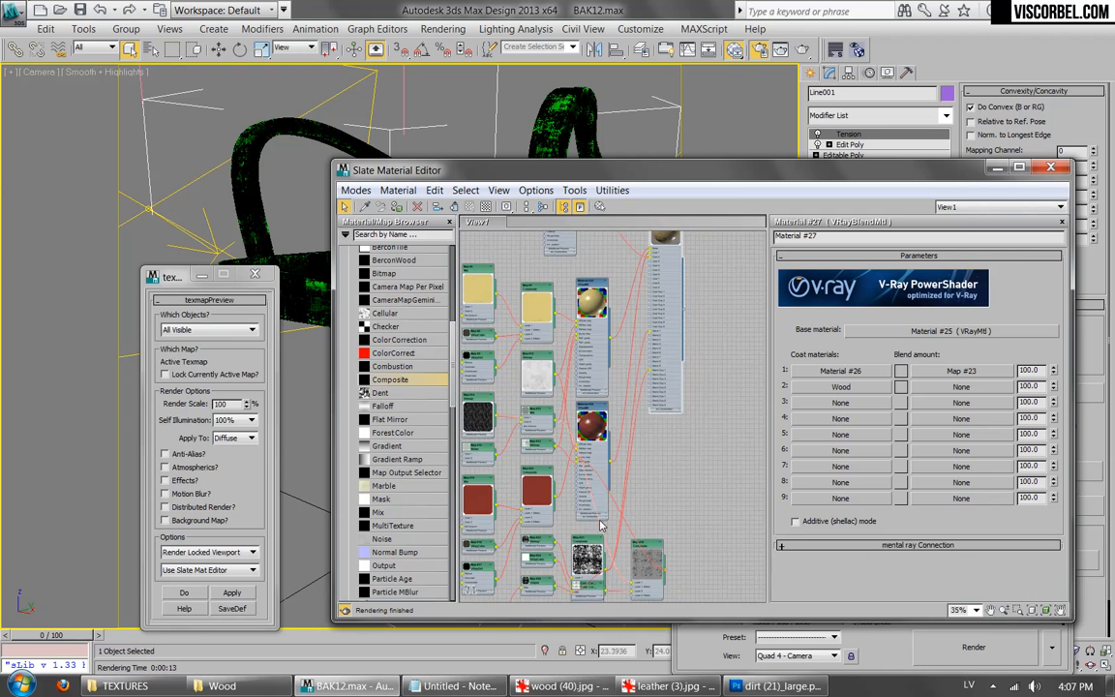
scroll(620, 348, up, 2)
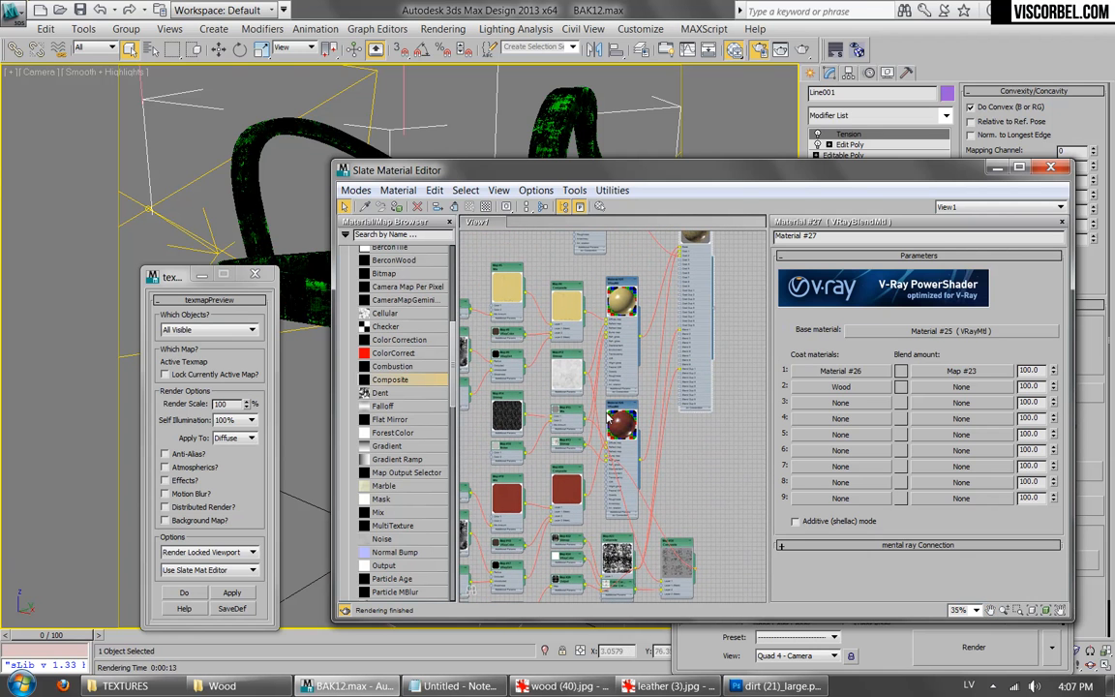
drag(616, 542, 622, 535)
scroll(621, 530, down, 4)
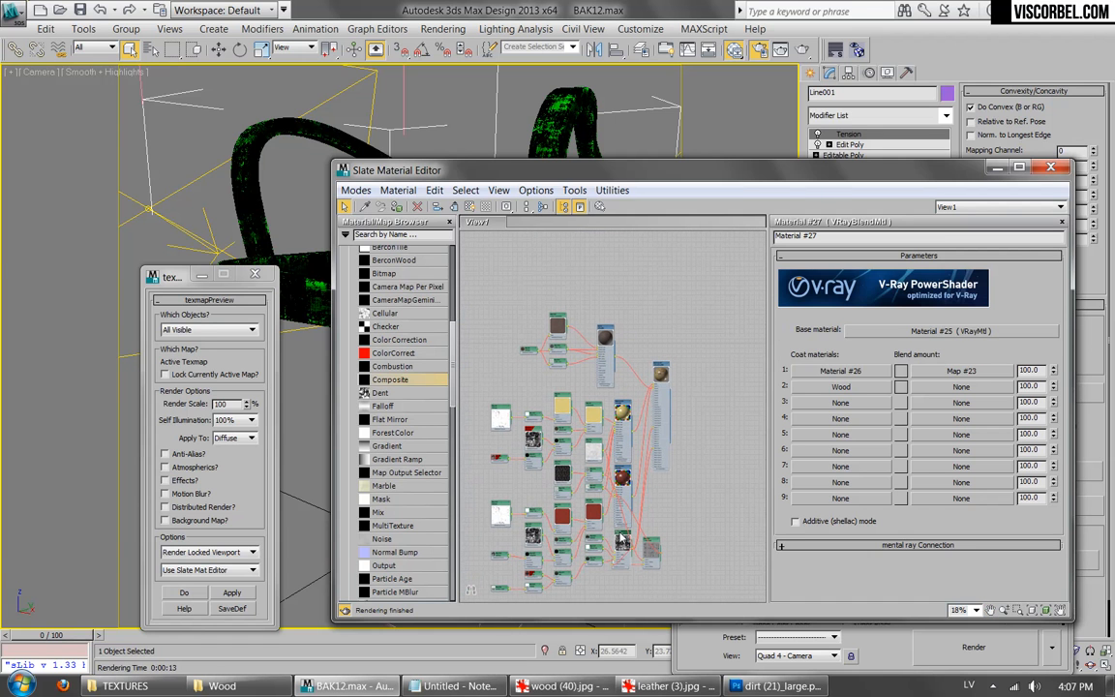
shift+drag(621, 538, 623, 257)
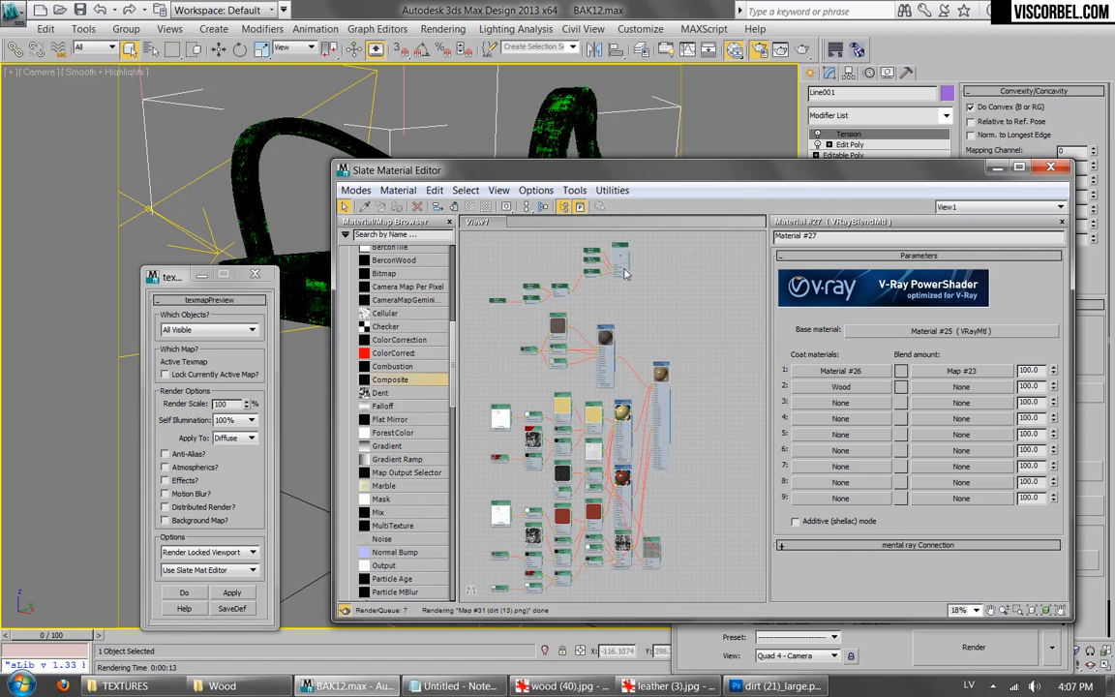
scroll(622, 257, up, 4)
middle_drag(667, 320, 655, 435)
scroll(668, 420, up, 2)
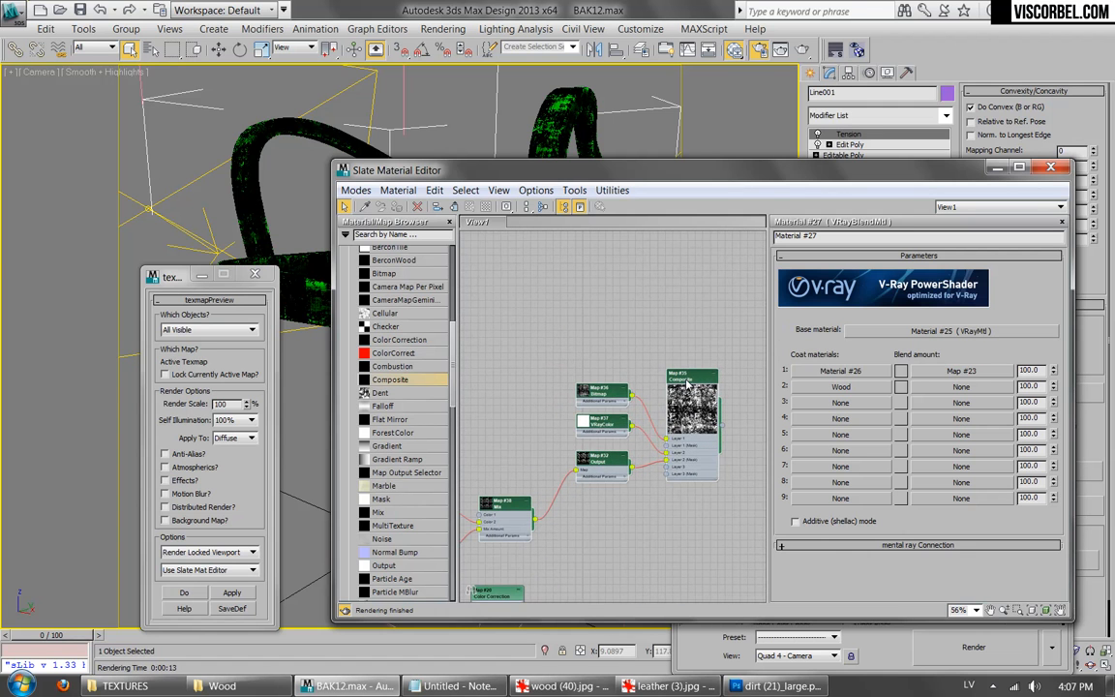
double_click(687, 384)
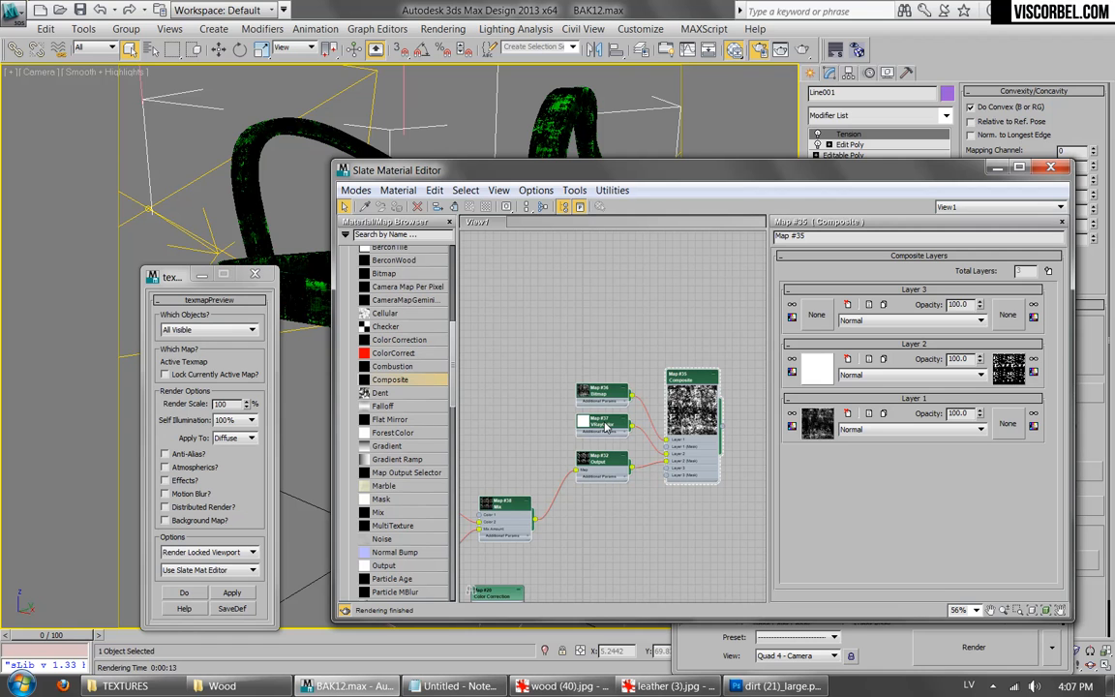
Step: Shift the Color Map curve of the Output map fed by Vertex Color towards higher inputs, with its upper point at about 0.46
click(956, 290)
scroll(604, 495, up, 1)
middle_drag(605, 495, 664, 463)
scroll(663, 463, up, 1)
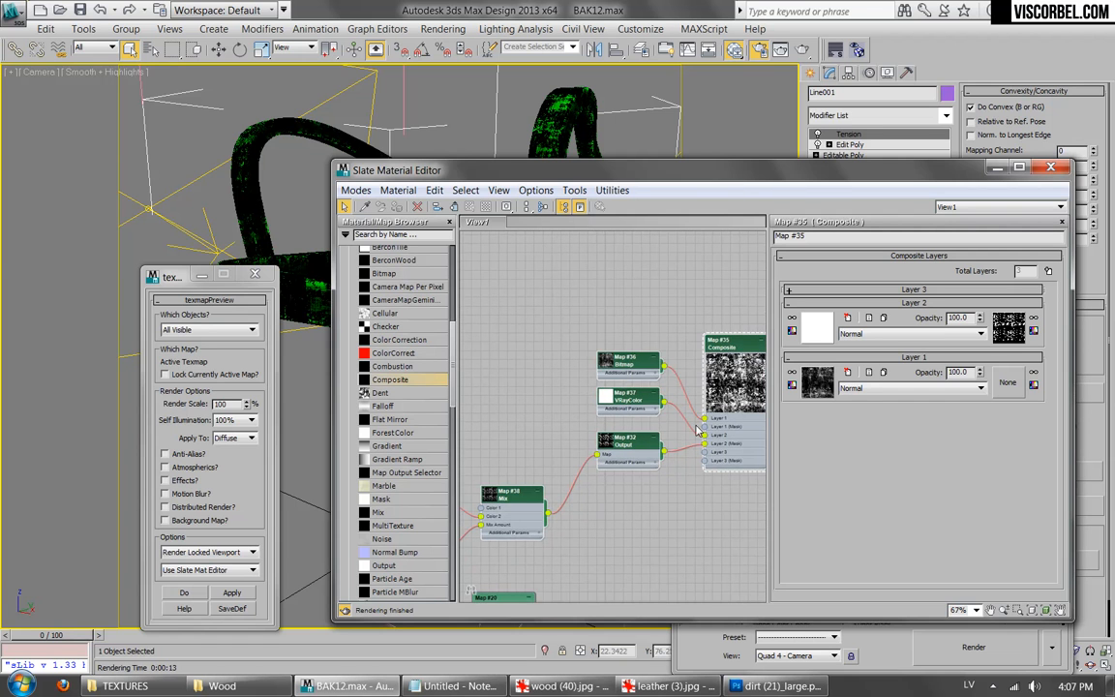
middle_drag(585, 474, 615, 410)
middle_drag(577, 464, 629, 453)
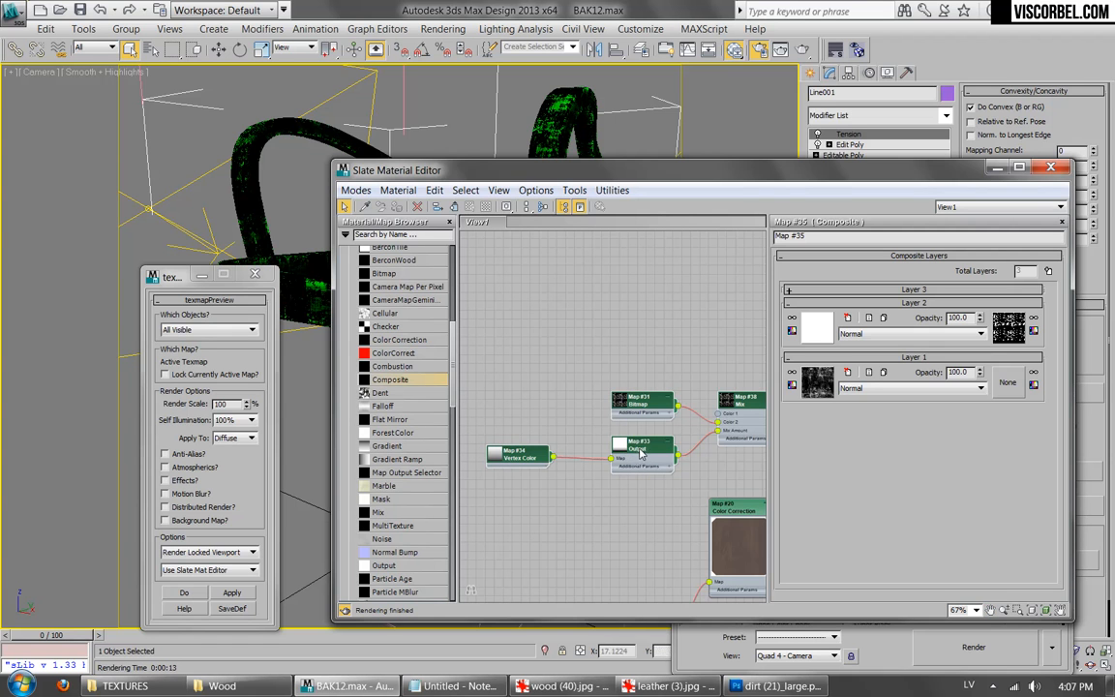
click(639, 453)
click(857, 328)
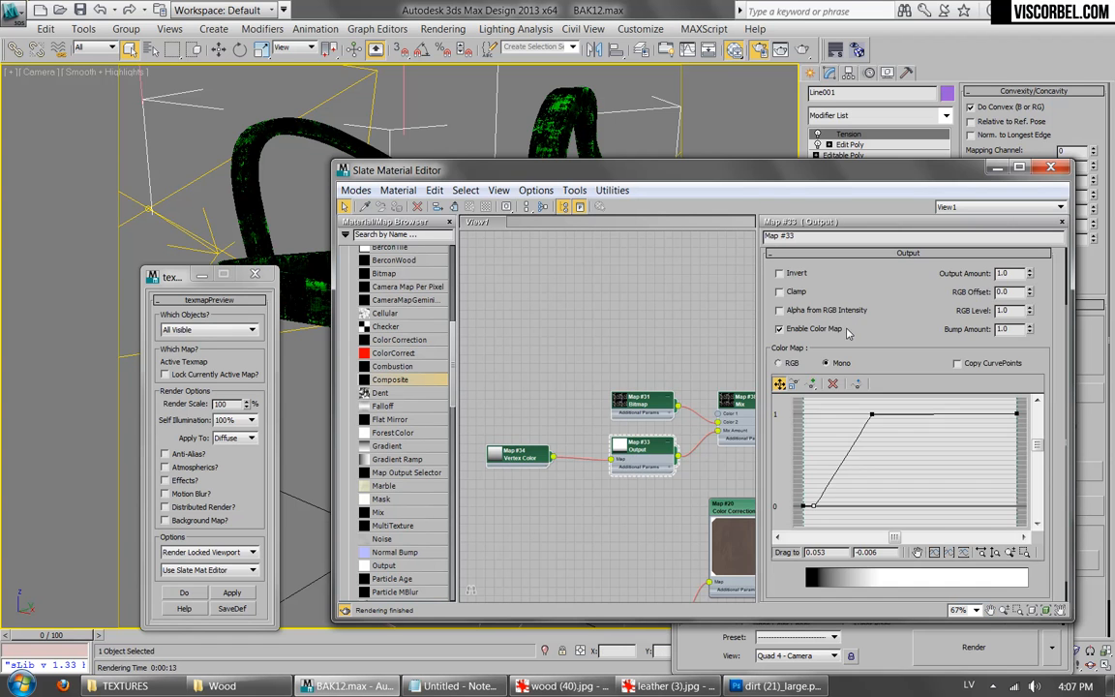
drag(814, 505, 851, 506)
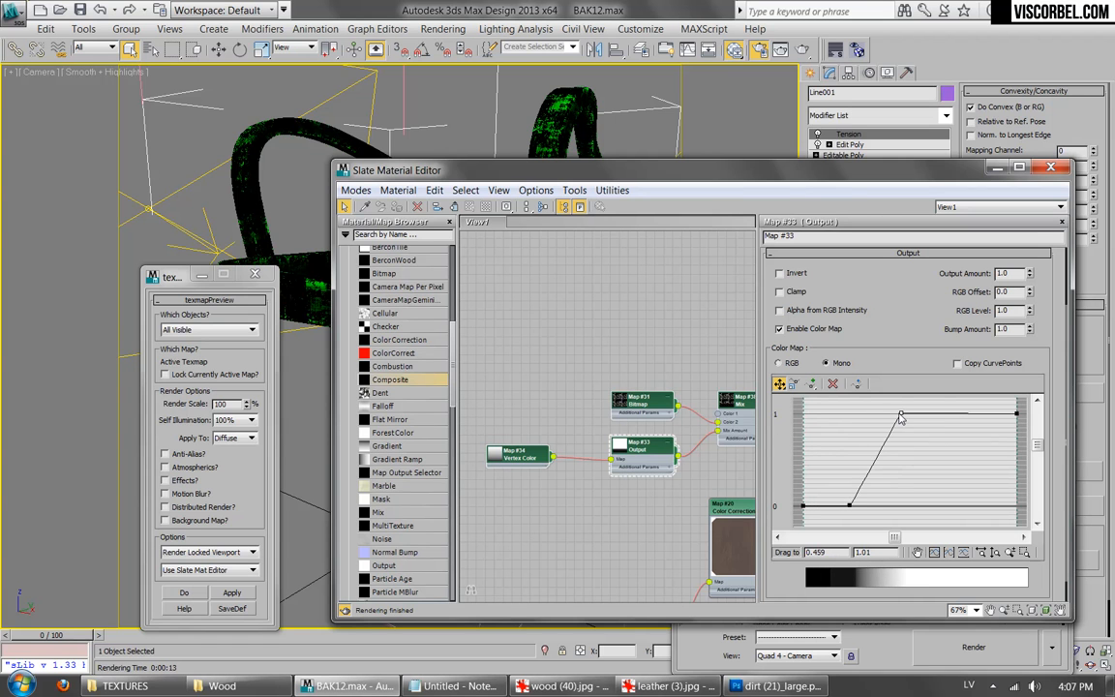
Step: Replace the bitmap in the duplicated Composite's first layer (Map #36) with dirt (21).png
middle_drag(639, 454, 571, 460)
scroll(683, 414, up, 1)
double_click(682, 415)
scroll(683, 414, up, 1)
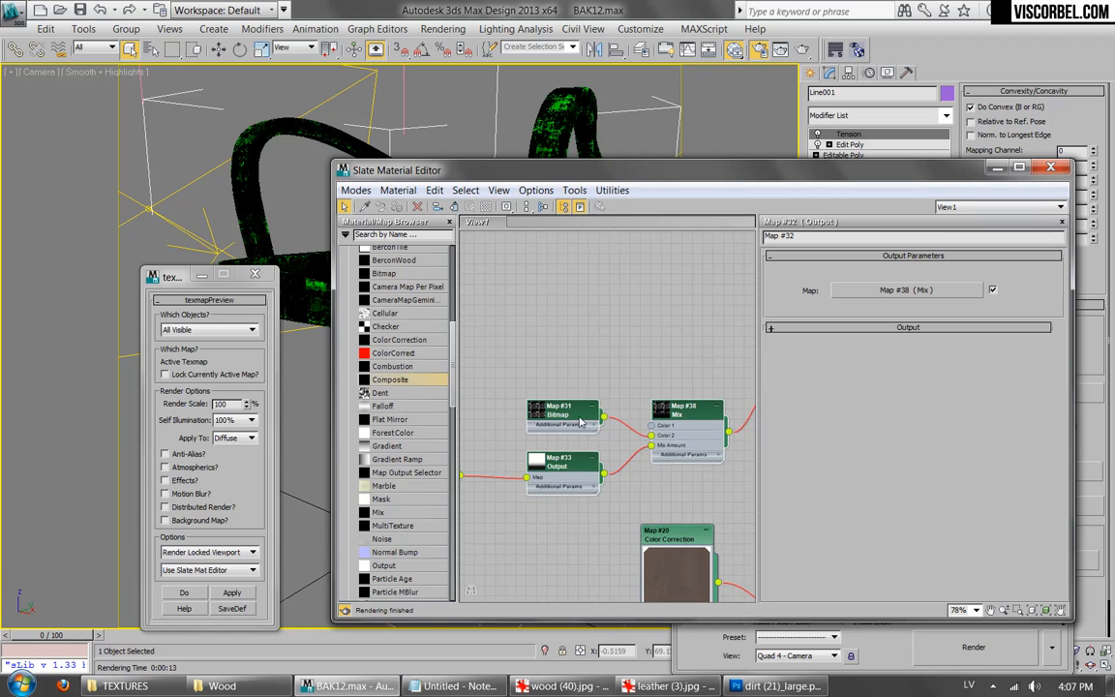
double_click(582, 417)
middle_drag(538, 404, 503, 413)
middle_drag(697, 381, 592, 466)
double_click(578, 357)
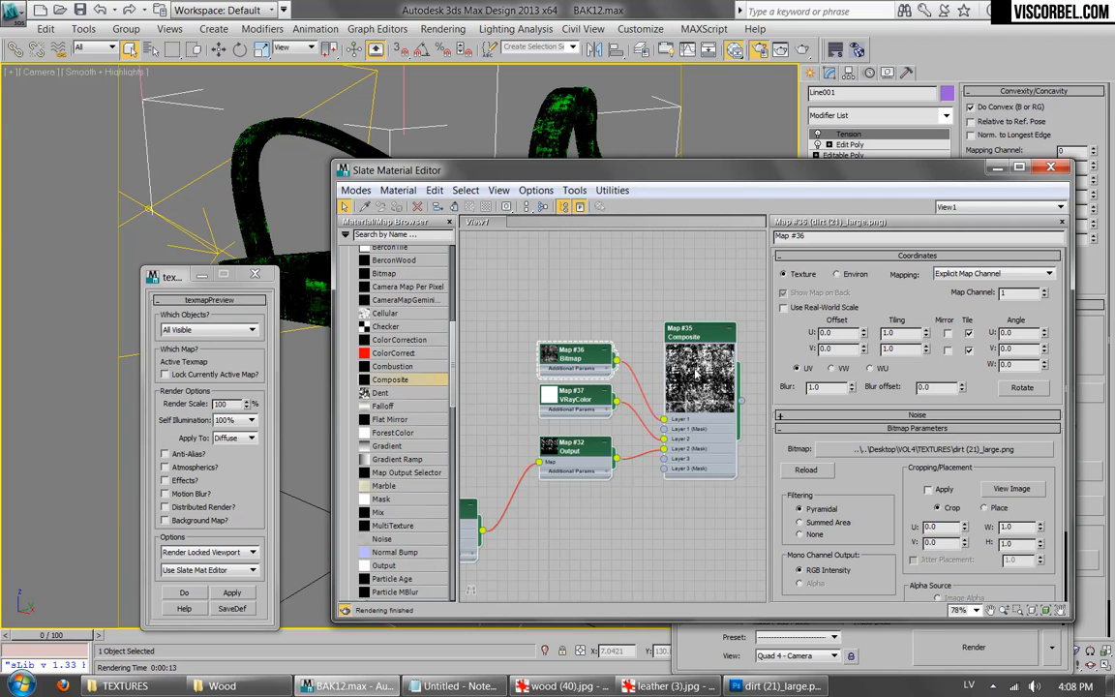
click(900, 450)
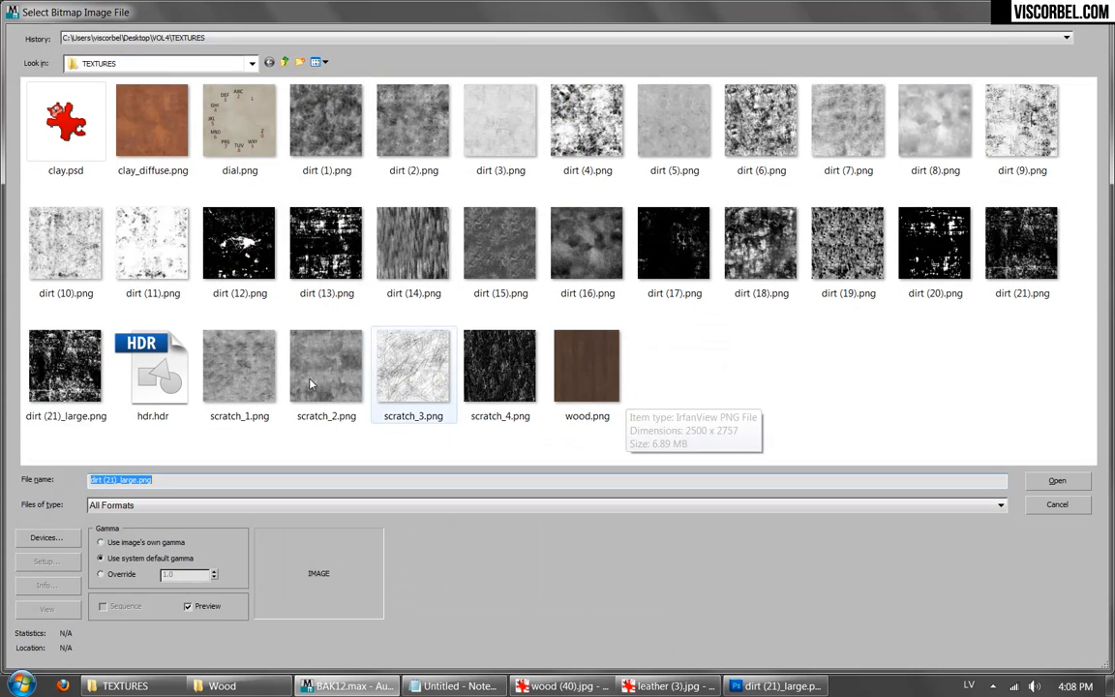
double_click(1043, 261)
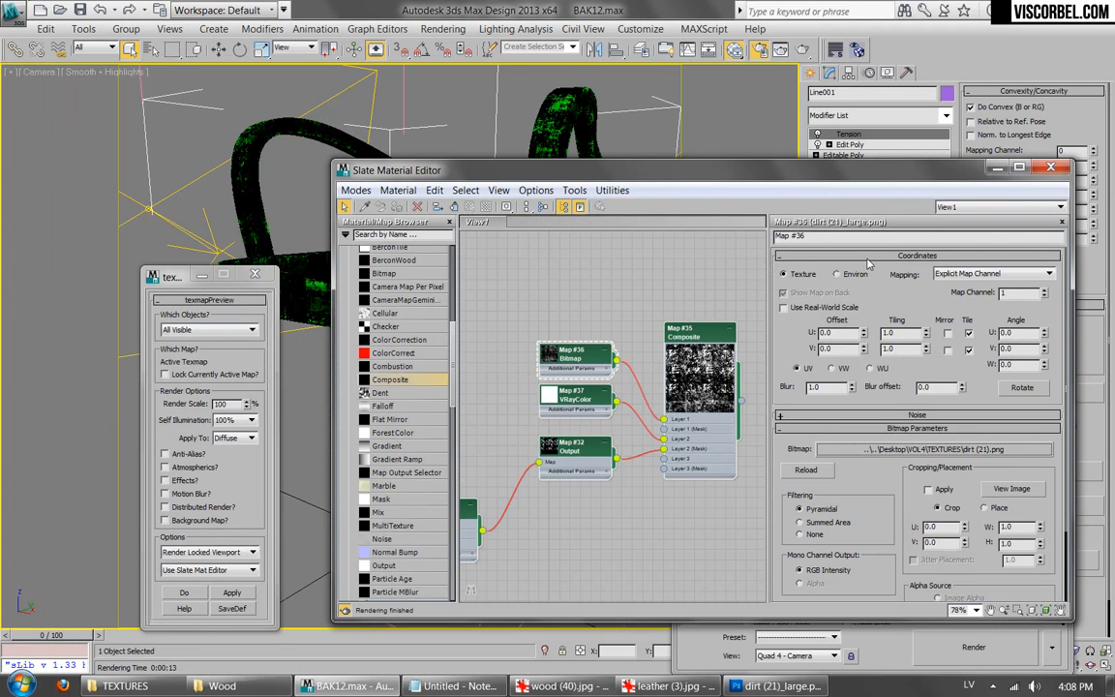
Step: Move the duplicated mask nodes beside the Wood material and connect their Composite to Blend 2 of the VRayBlendMtl
scroll(600, 392, down, 8)
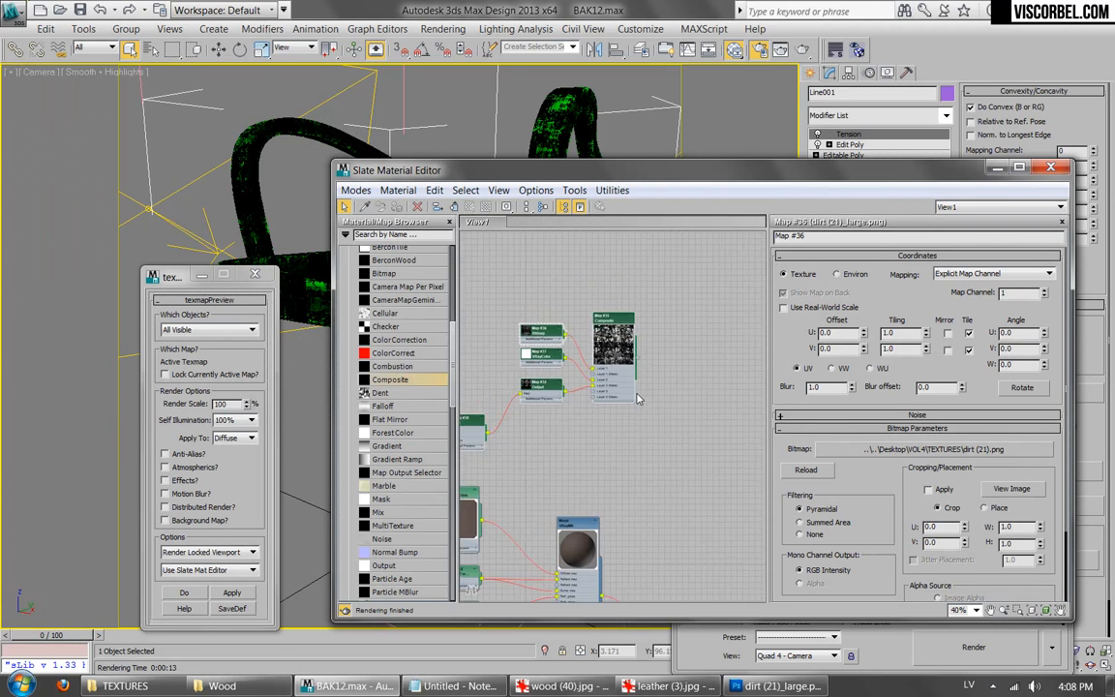
key(l)
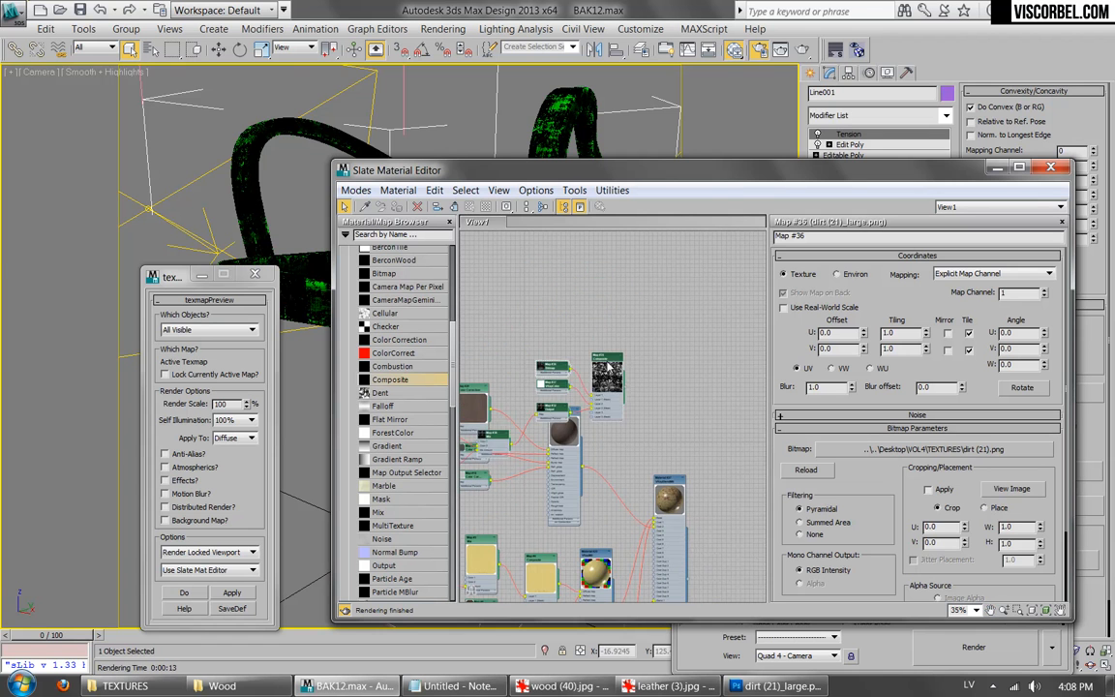
scroll(597, 332, up, 3)
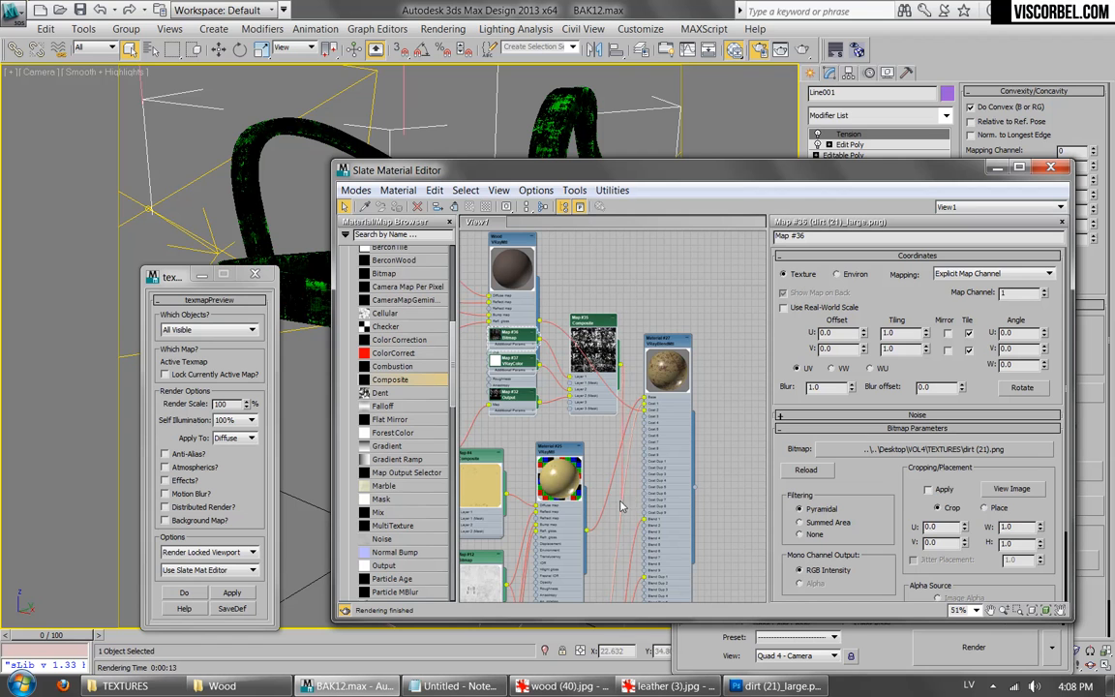
middle_drag(648, 585, 627, 534)
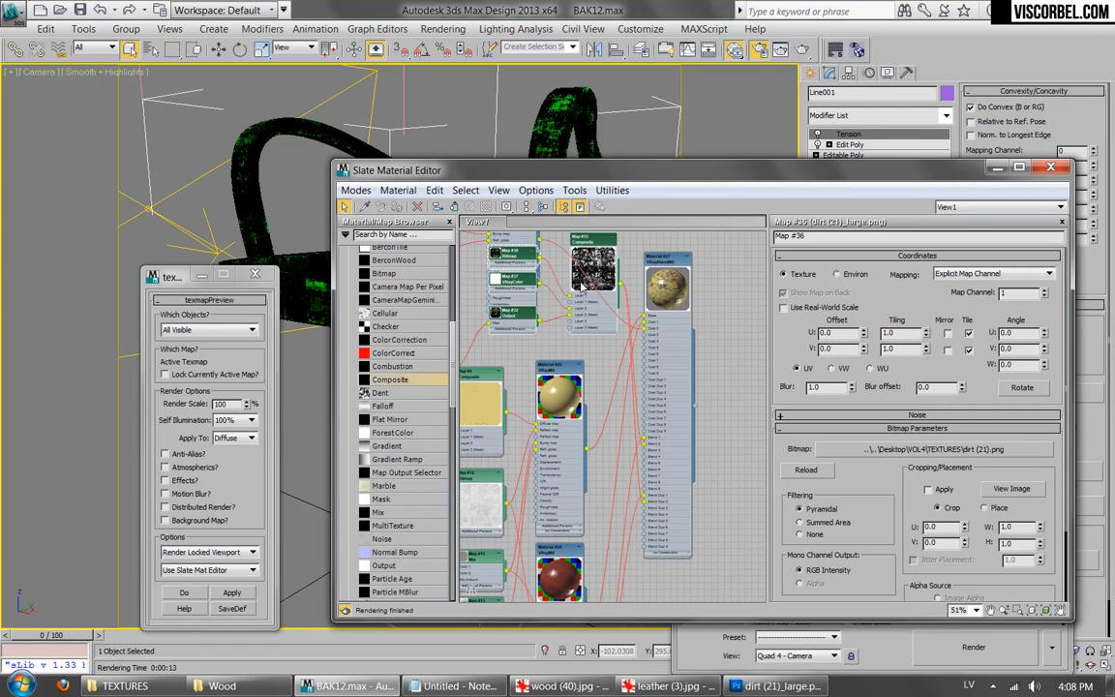
scroll(580, 287, up, 2)
middle_drag(579, 287, 470, 588)
middle_drag(595, 424, 646, 319)
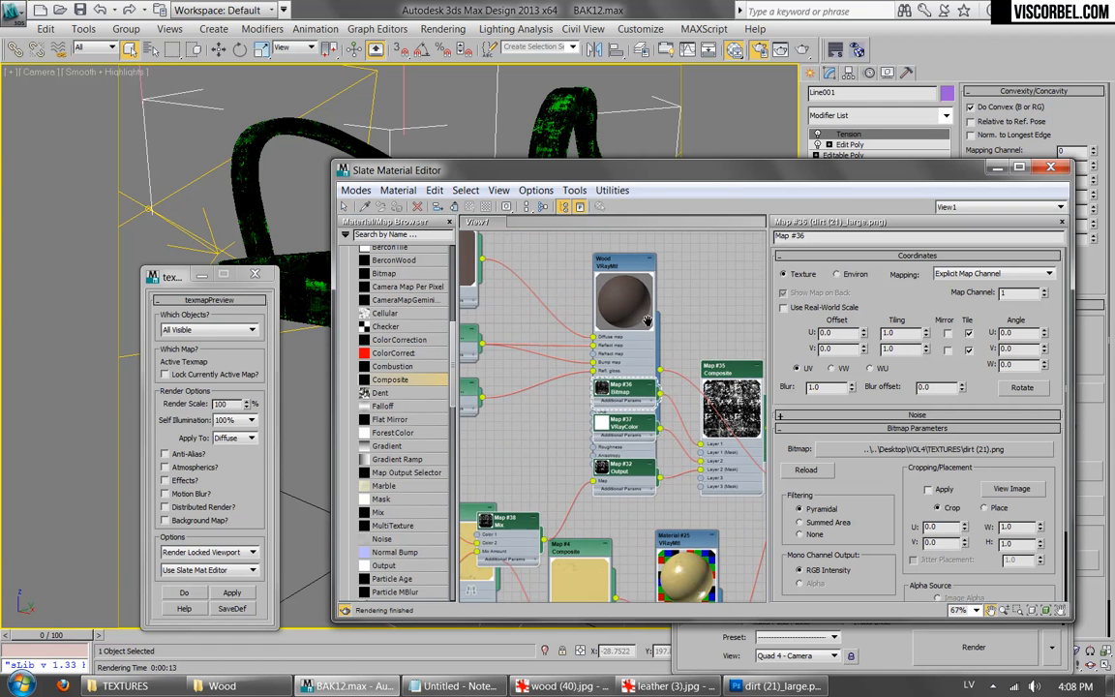
drag(724, 372, 719, 411)
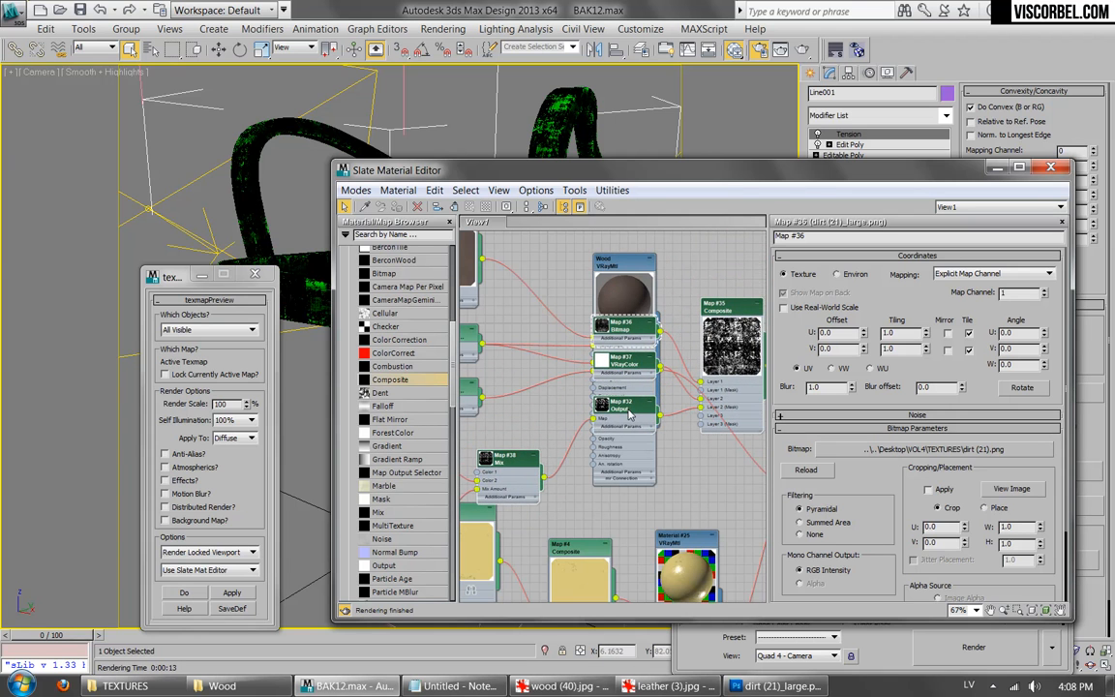
Step: Adjust the Color Map curve of Output Map #32, placing the upper point at about 0.33 and the lower point at about 0.18
double_click(629, 415)
click(882, 326)
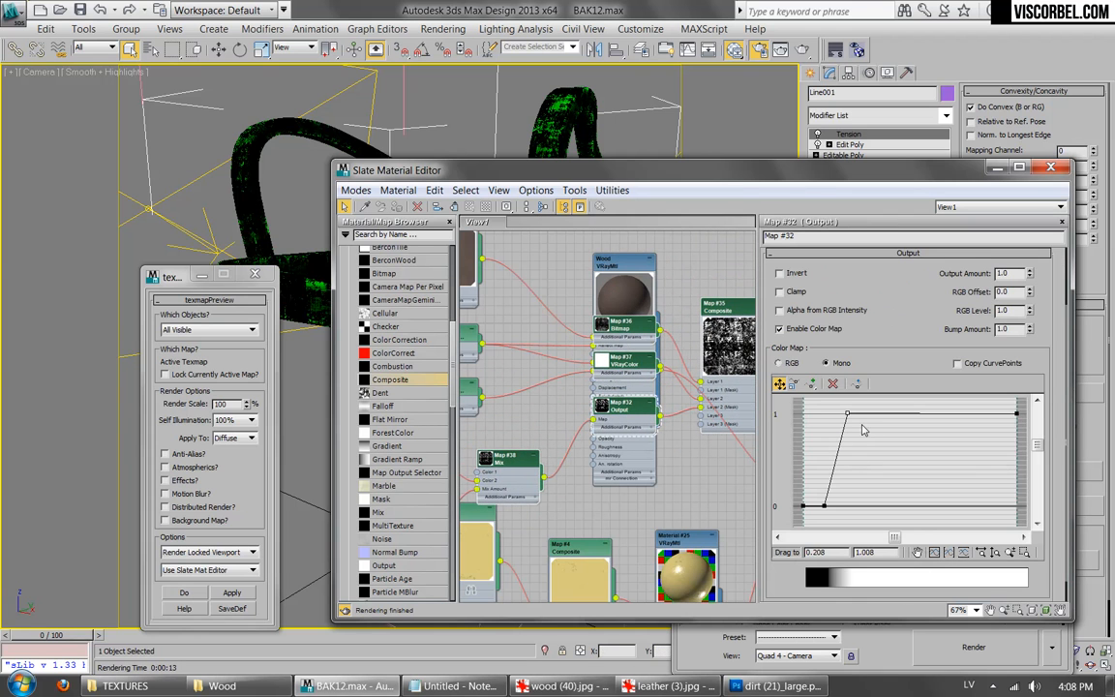
drag(846, 412, 871, 416)
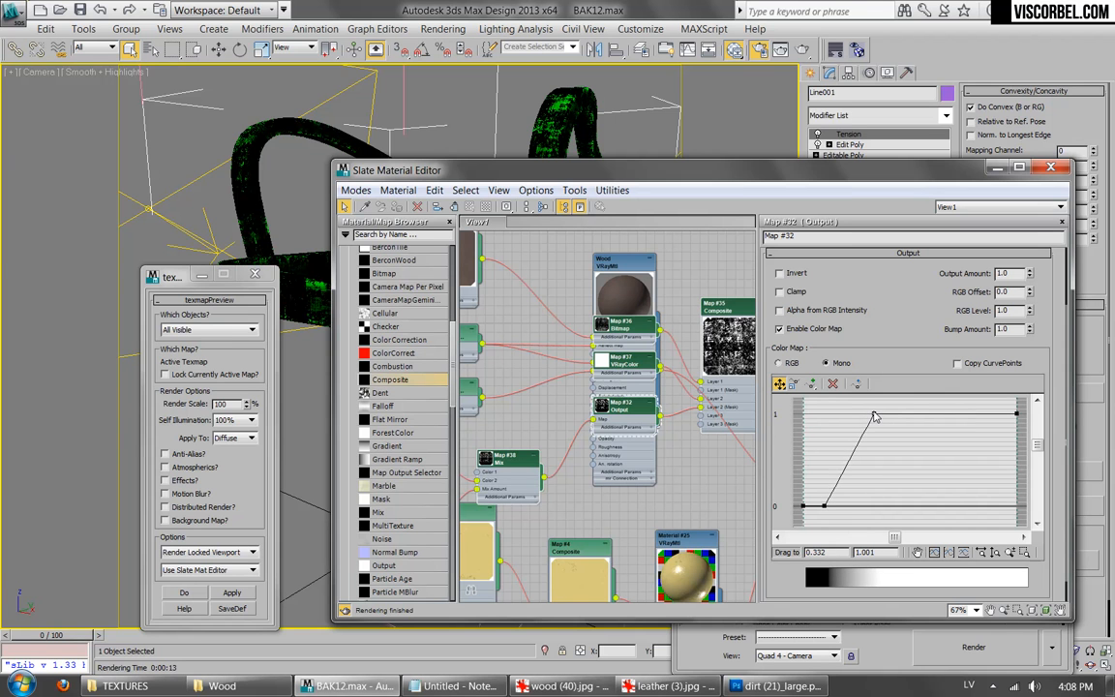
drag(823, 504, 840, 506)
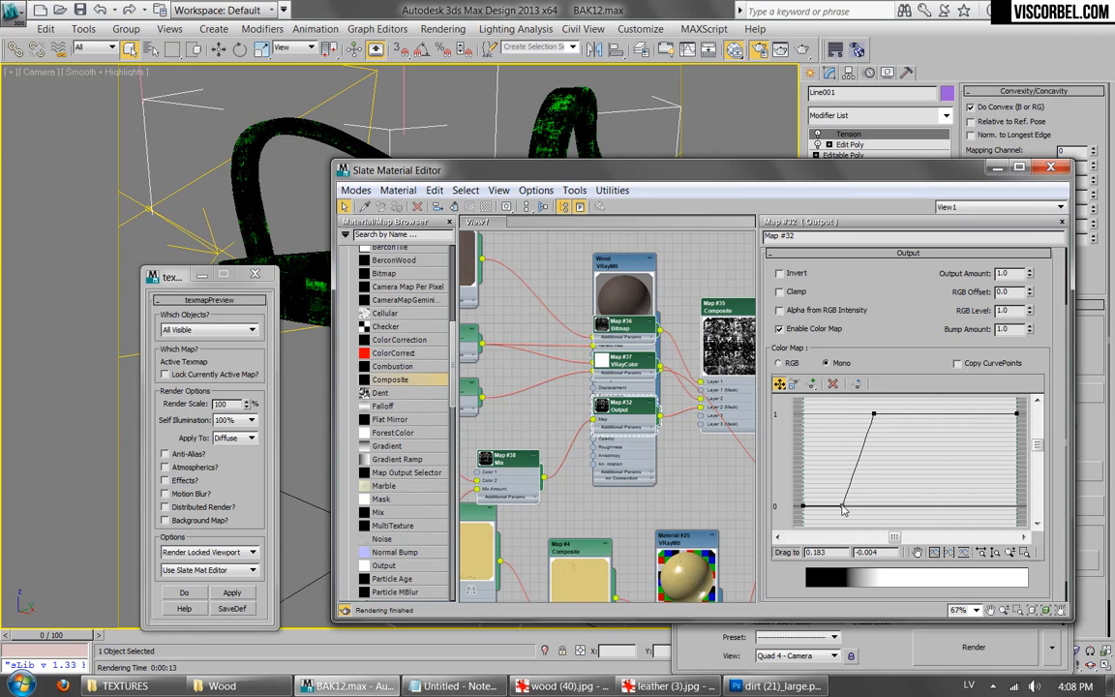
Step: Render the camera view, examine the paint chipping on the backrest and seat edge up close, and stop the render
click(802, 50)
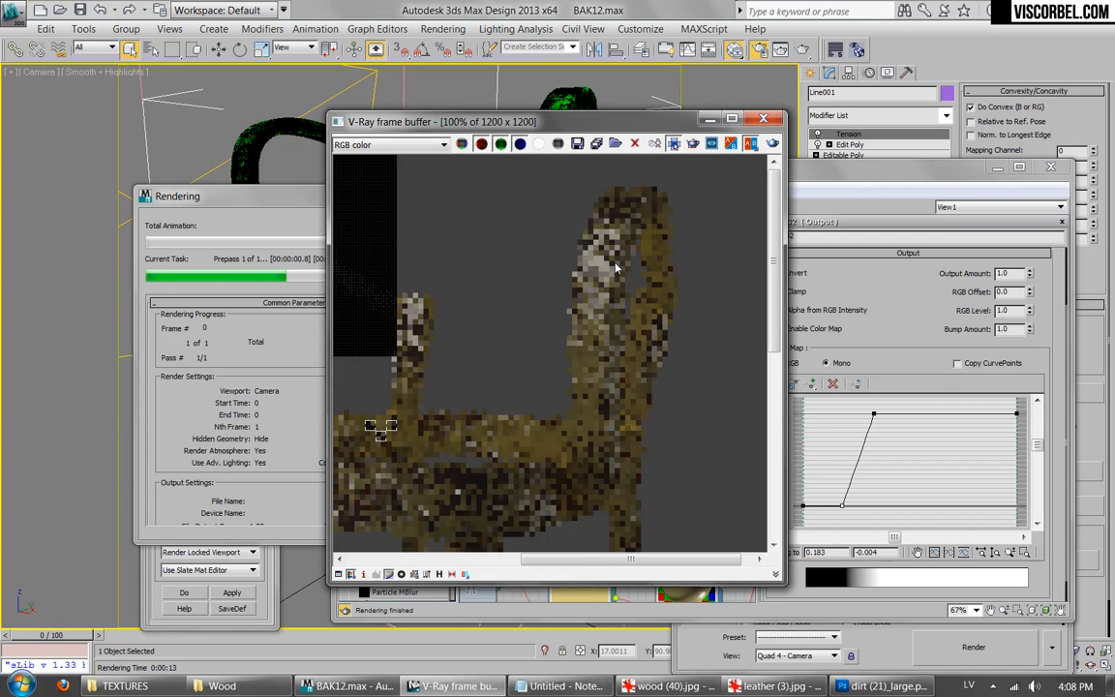
scroll(613, 259, up, 3)
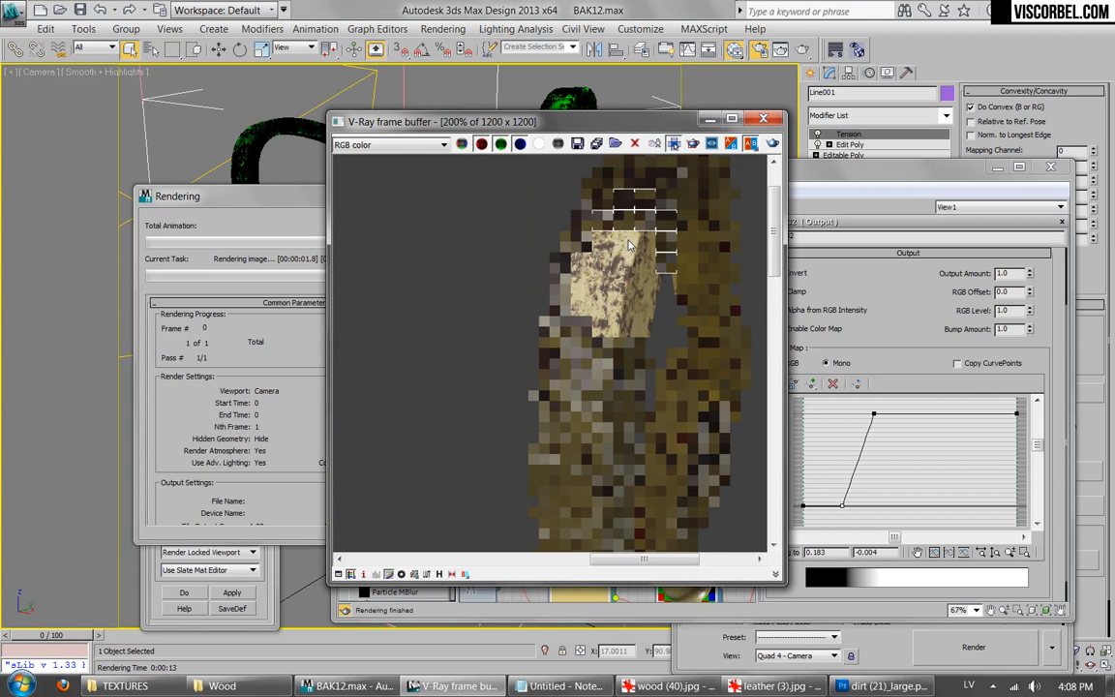
scroll(622, 261, down, 1)
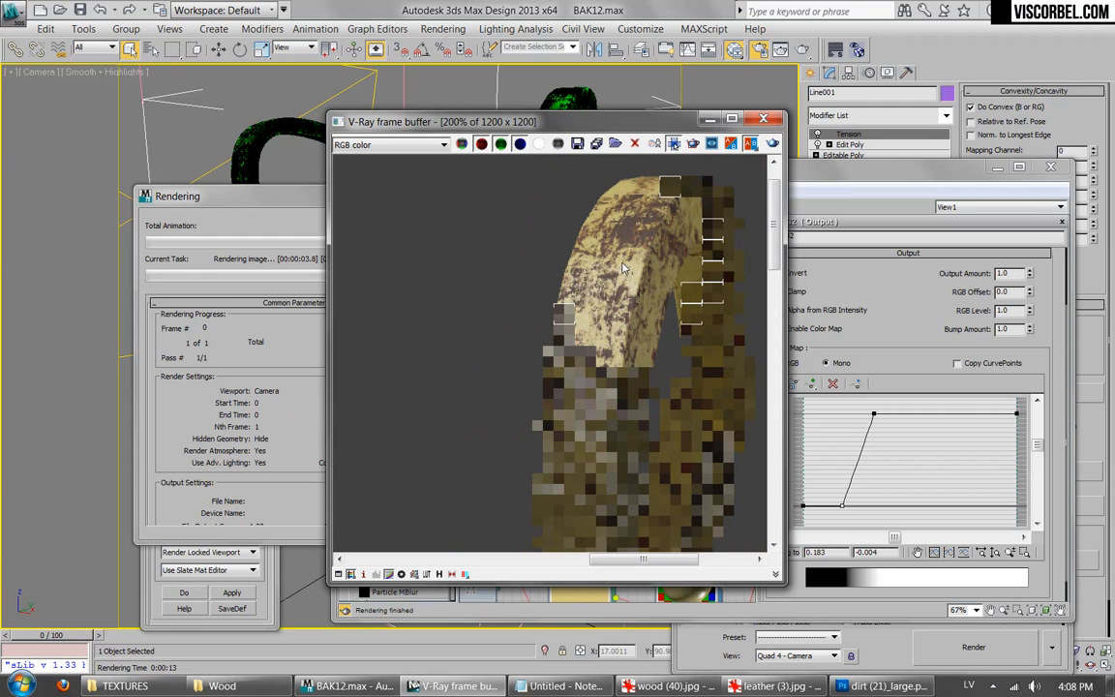
middle_drag(580, 454, 611, 269)
mouse_move(544, 358)
middle_down()
mouse_move(553, 320)
mouse_move(663, 281)
middle_up()
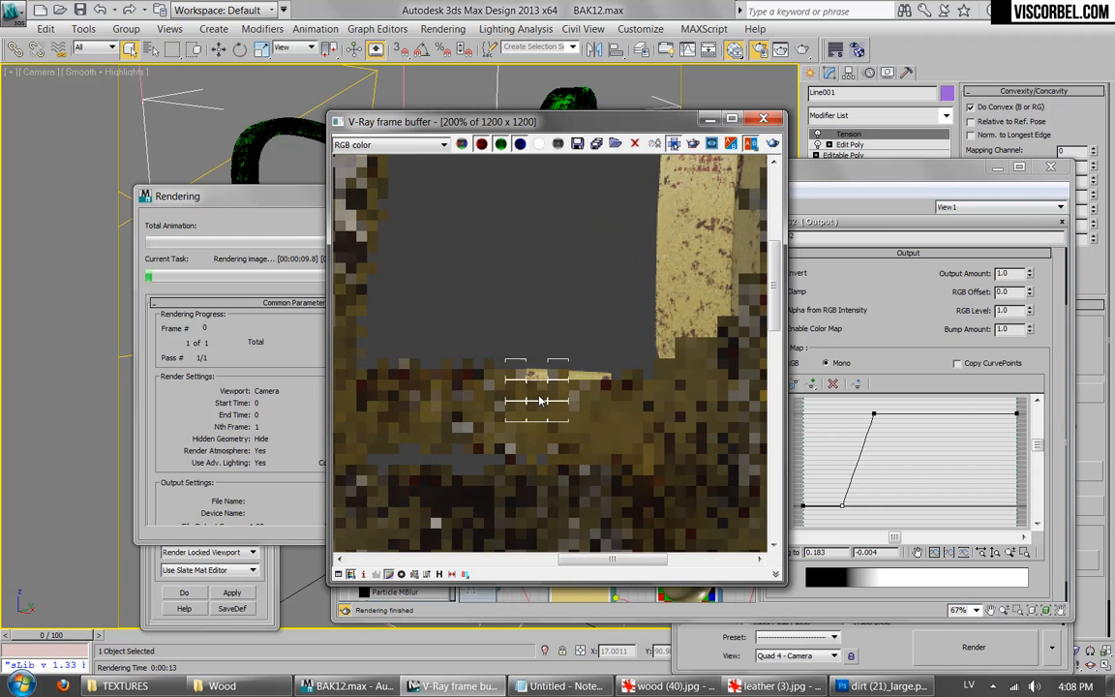
scroll(588, 326, down, 2)
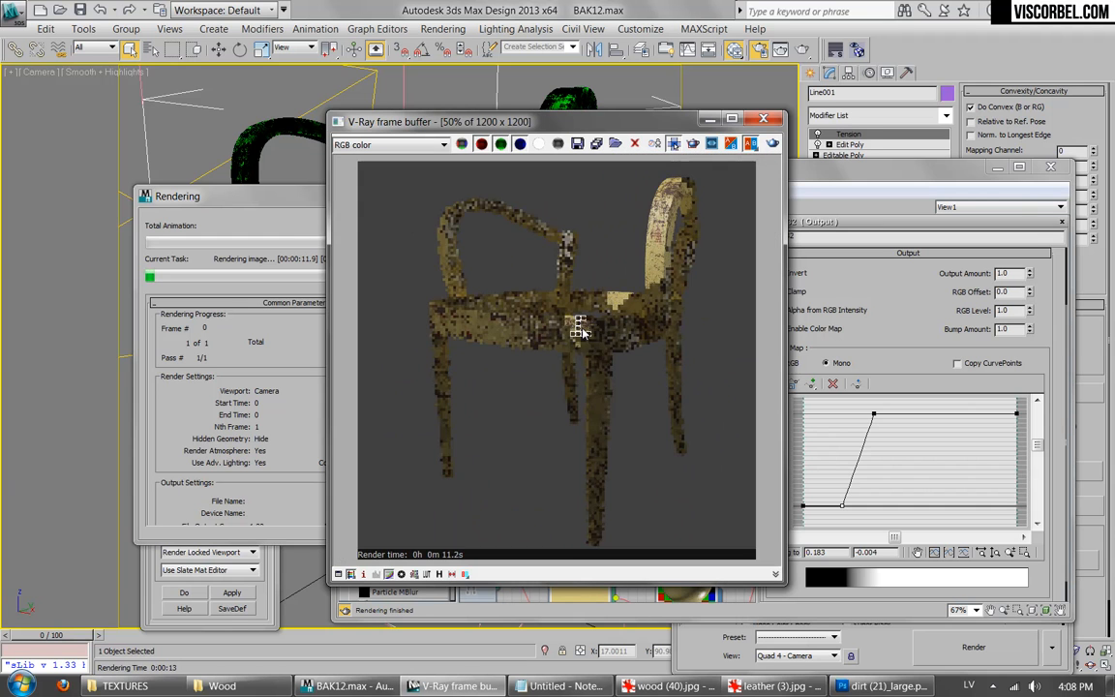
scroll(578, 329, up, 2)
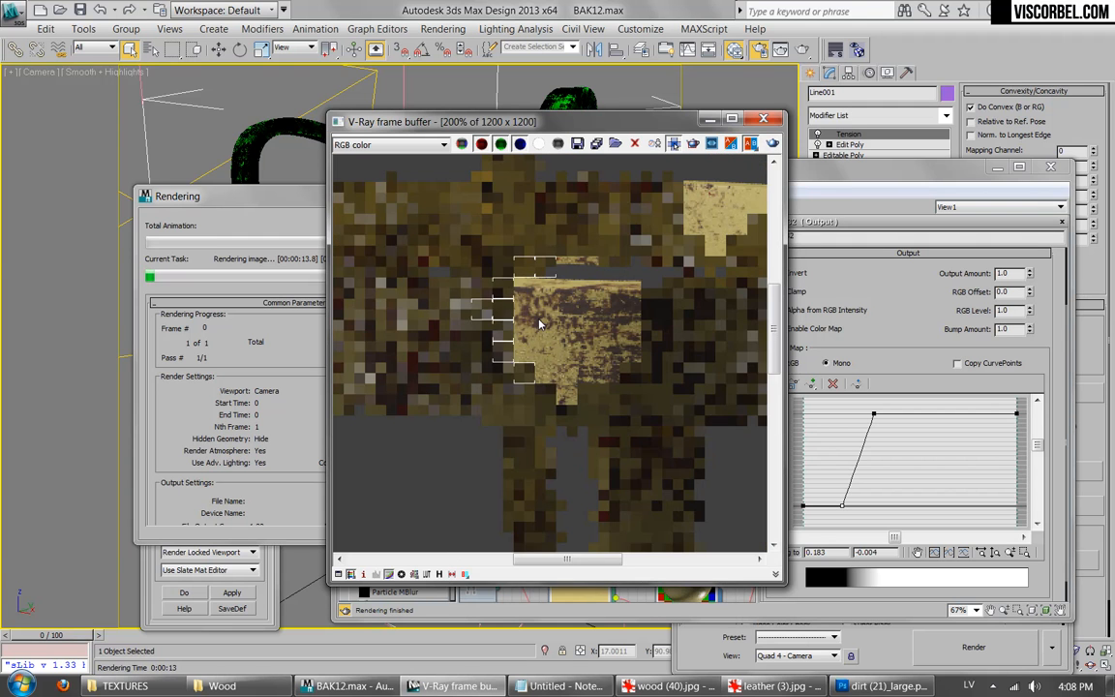
middle_drag(481, 322, 538, 363)
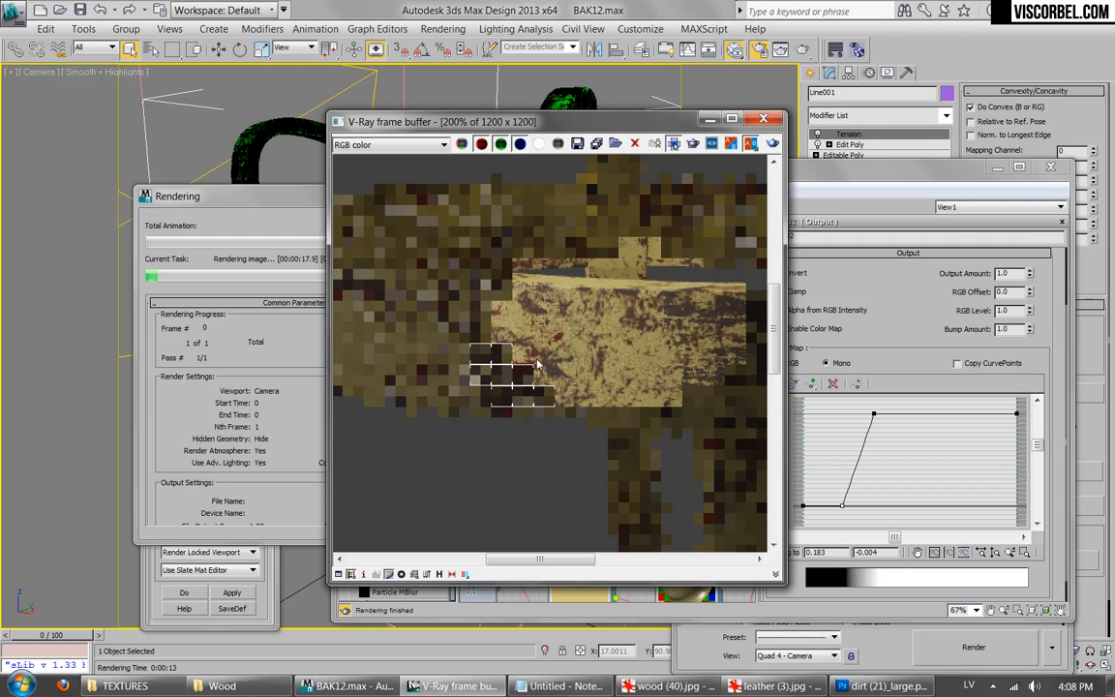
scroll(605, 280, up, 2)
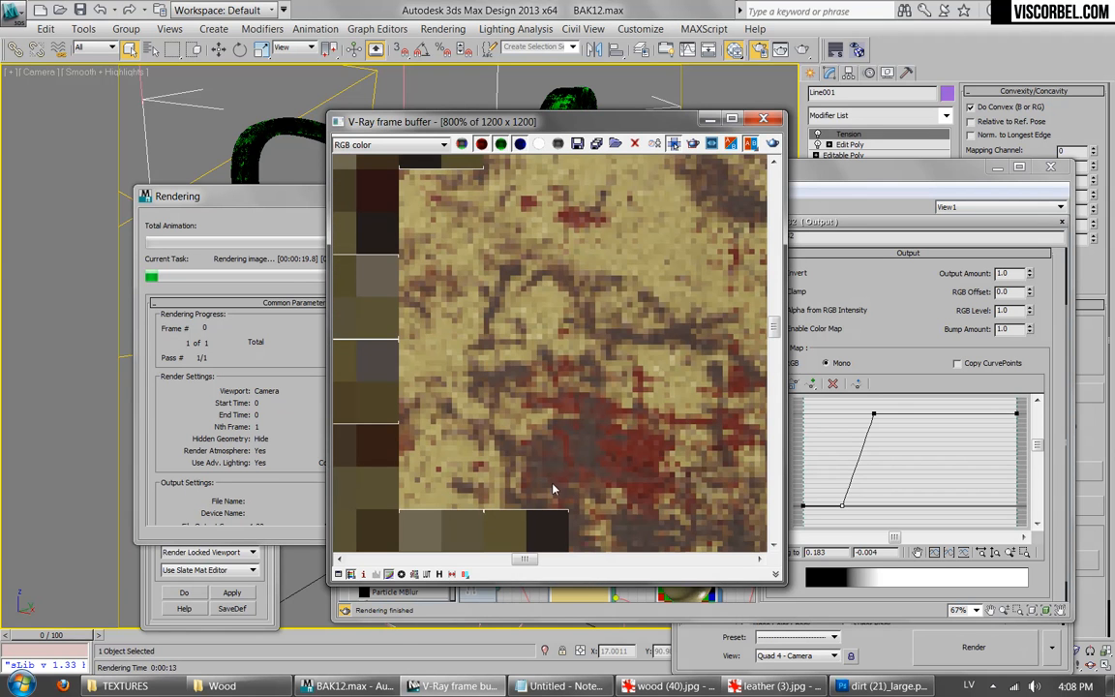
scroll(578, 430, down, 2)
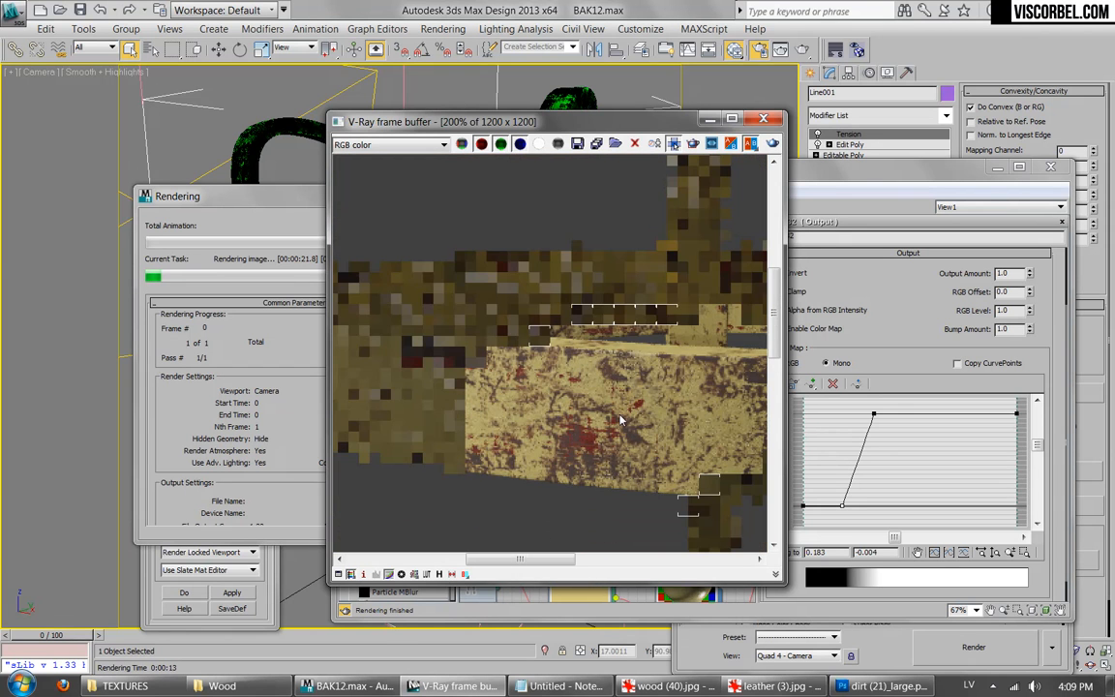
scroll(577, 393, down, 1)
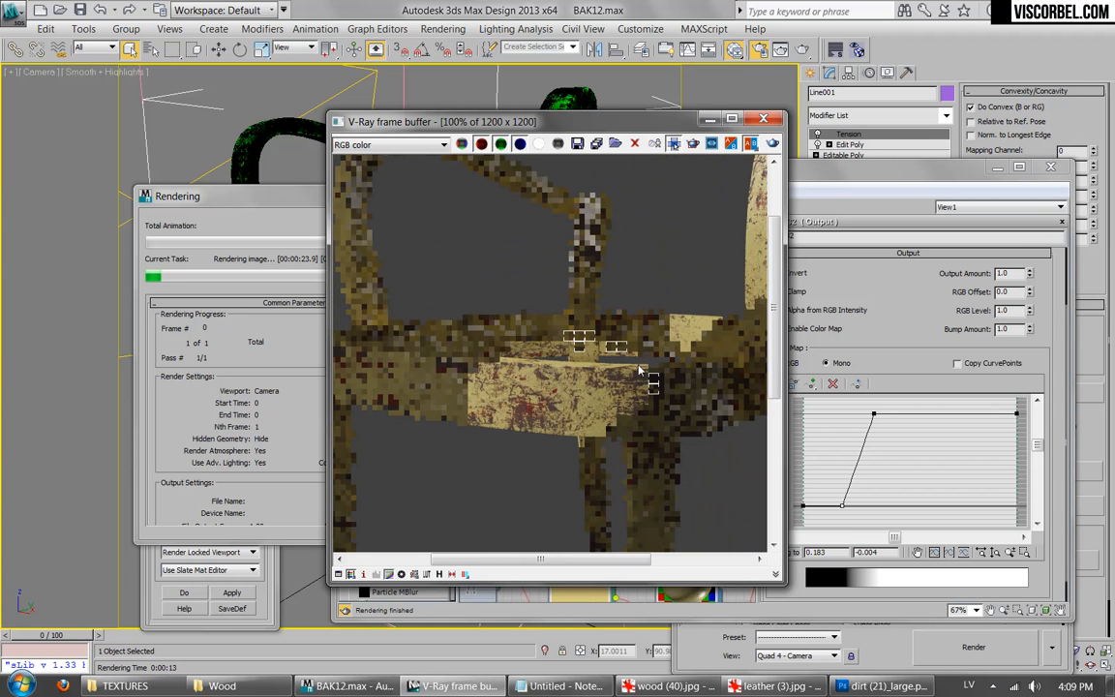
click(261, 417)
click(431, 229)
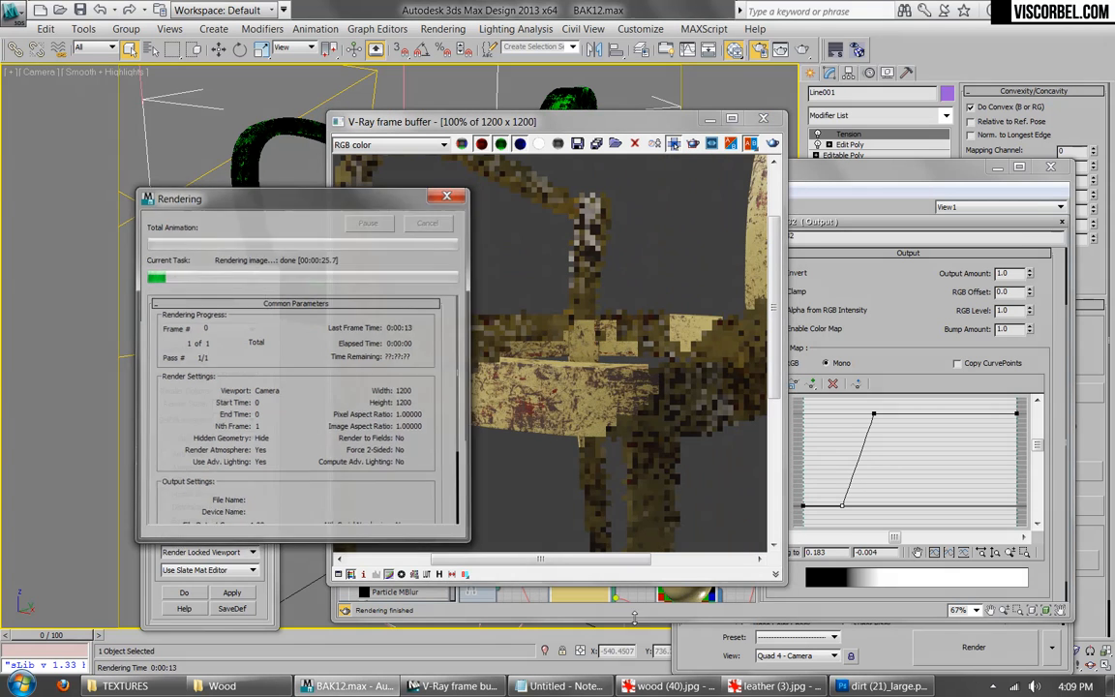
Step: Switch to Photoshop, close dirt (21)_large.png and open dirt (21).png from the TEXTURES folder
click(883, 686)
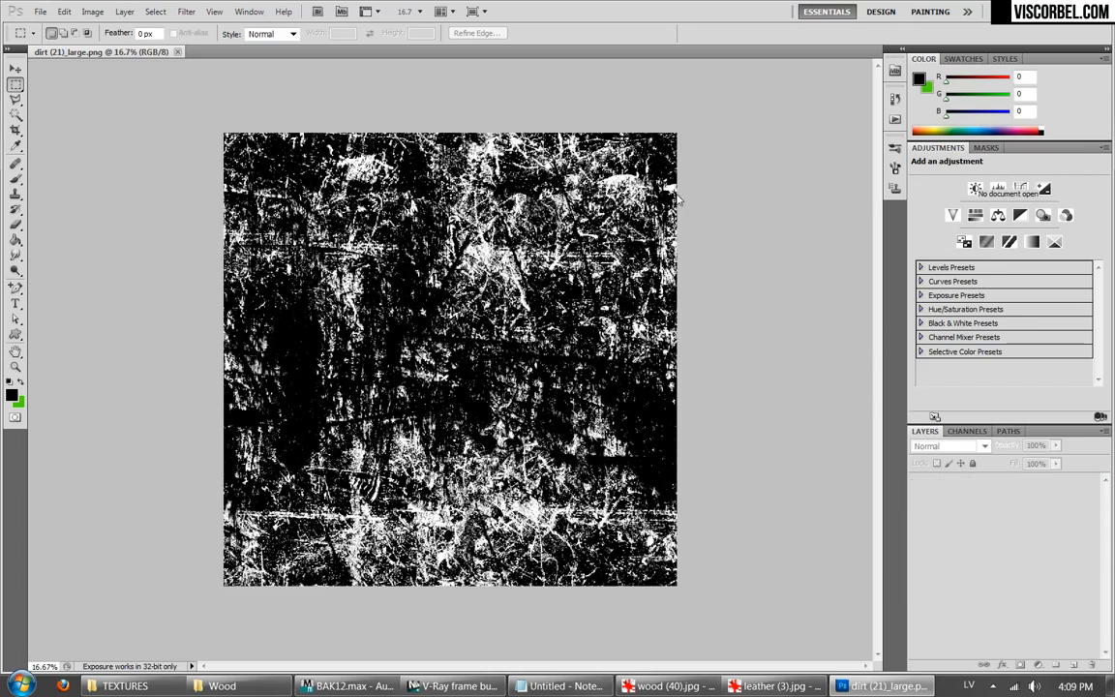
key(ctrl+w)
key(ctrl+o)
click(1016, 310)
scroll(1014, 329, down, 3)
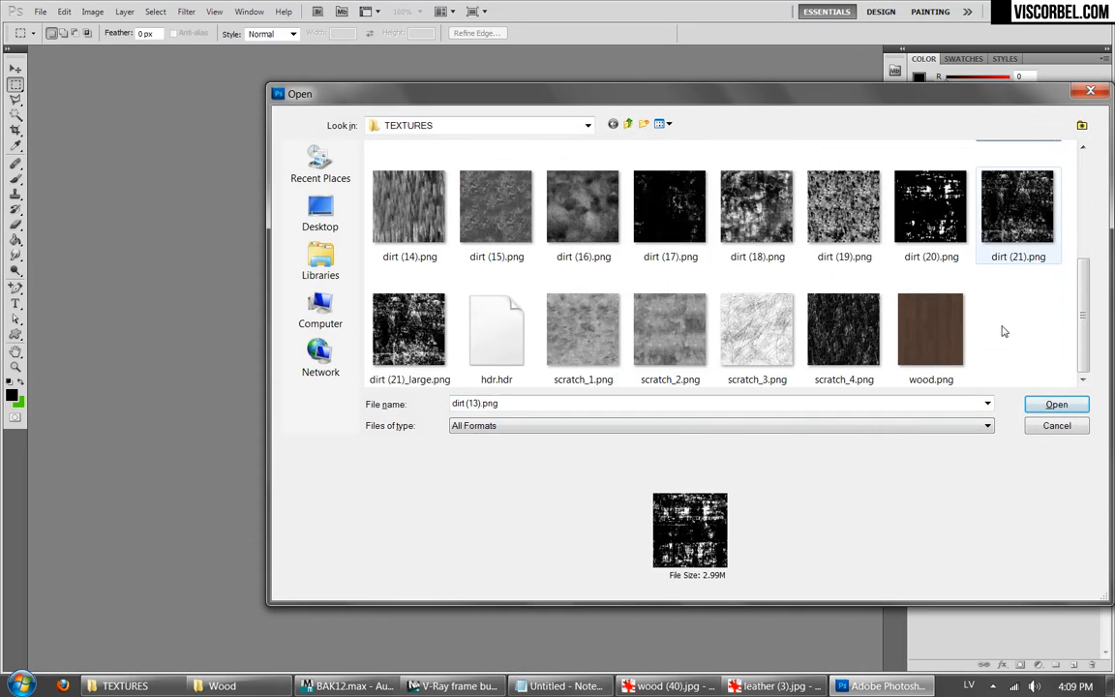
double_click(1006, 208)
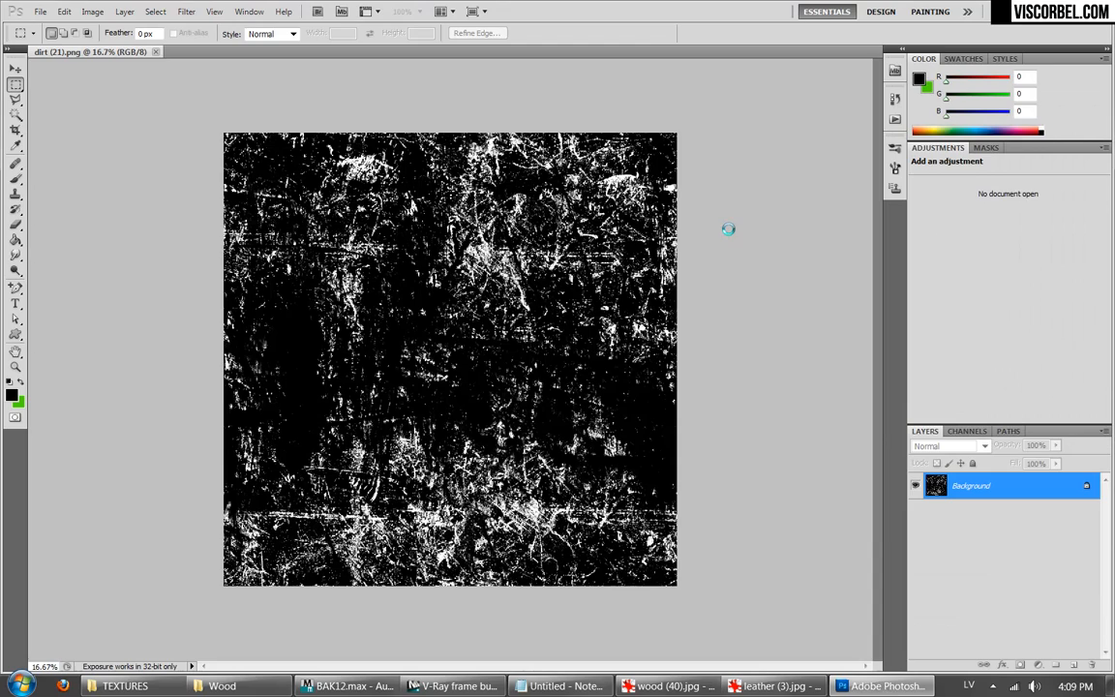
Step: Darken the texture with Levels, using about 0.21 for midtones and 212 for the white input, and return to the V-Ray frame buffer
key(ctrl+l)
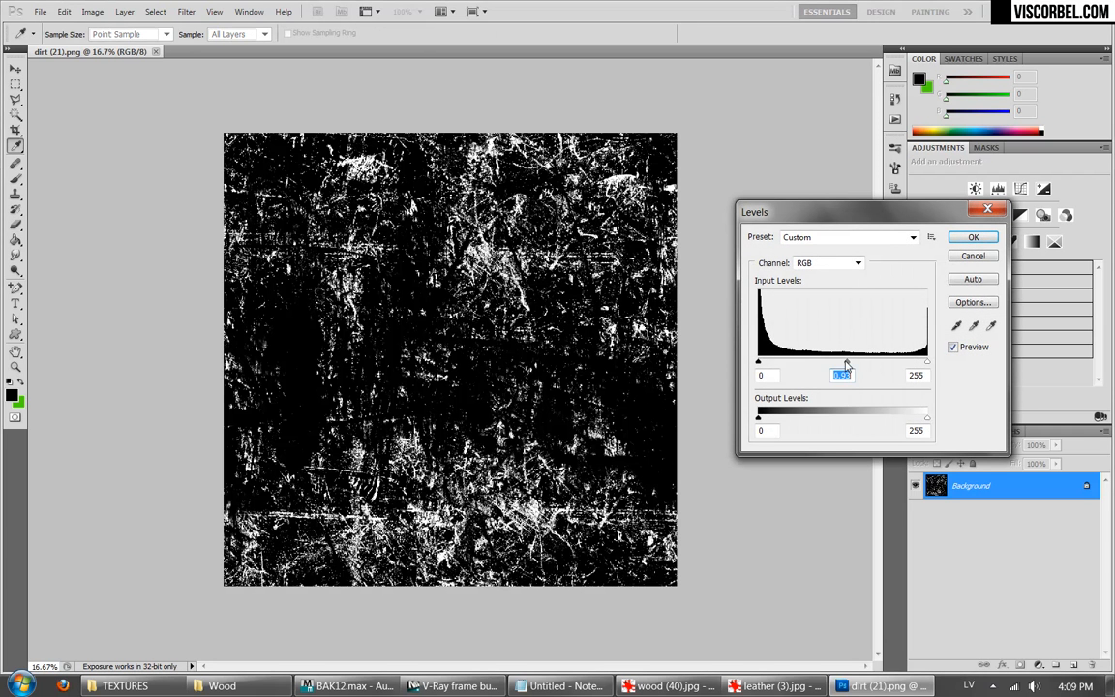
drag(849, 368, 917, 364)
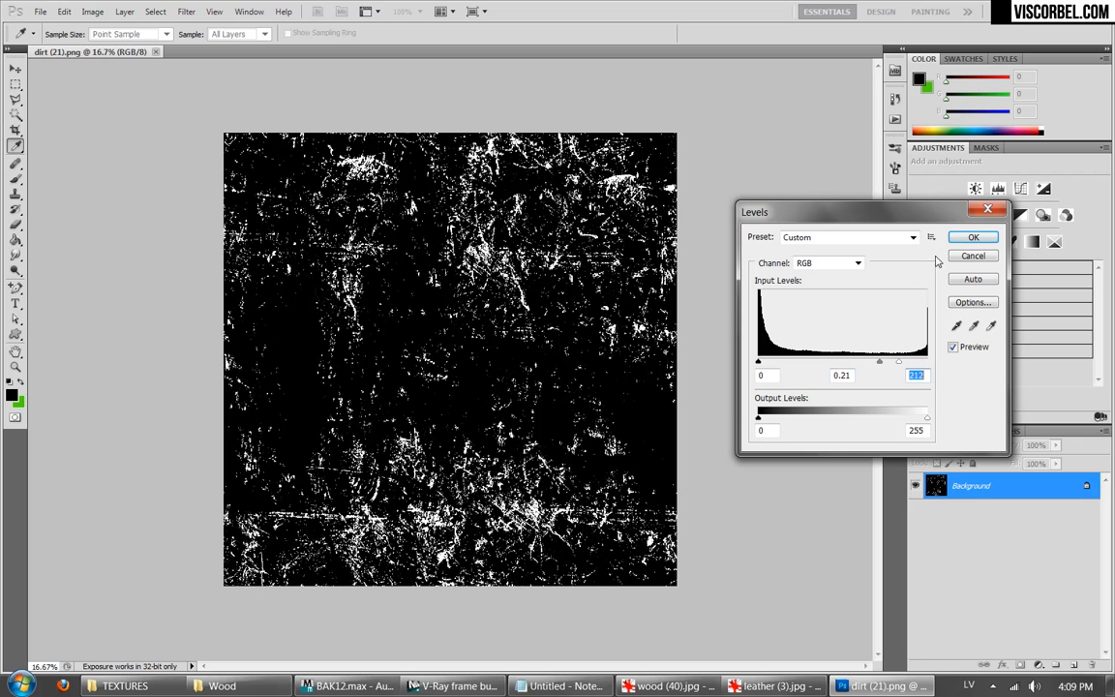
key(Escape)
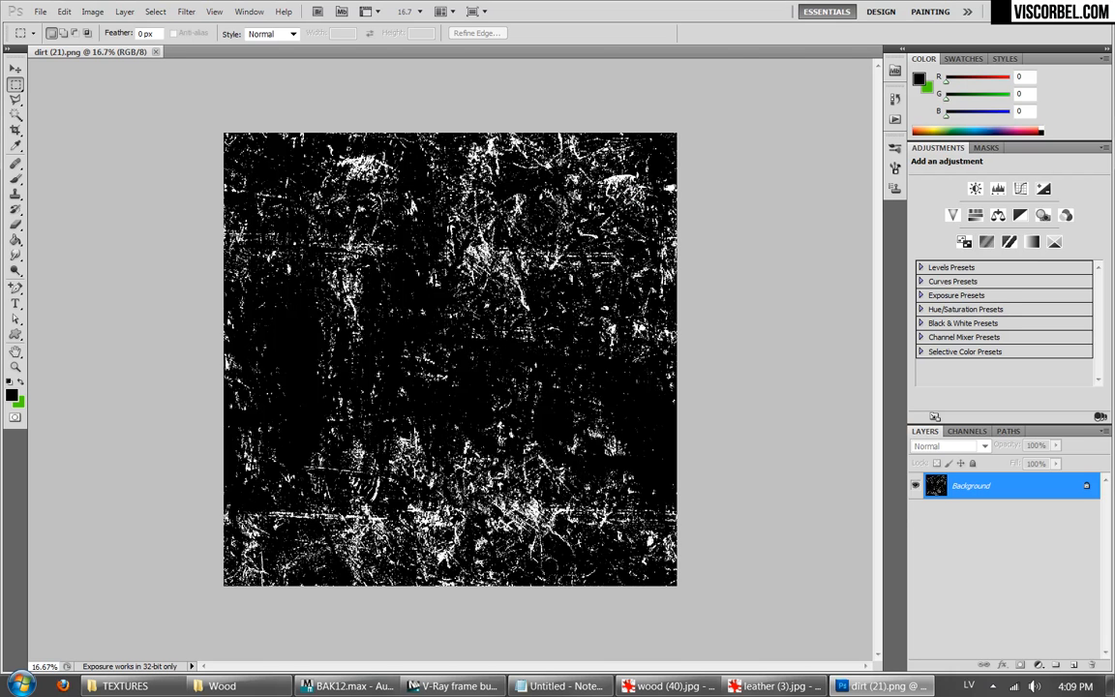
click(455, 685)
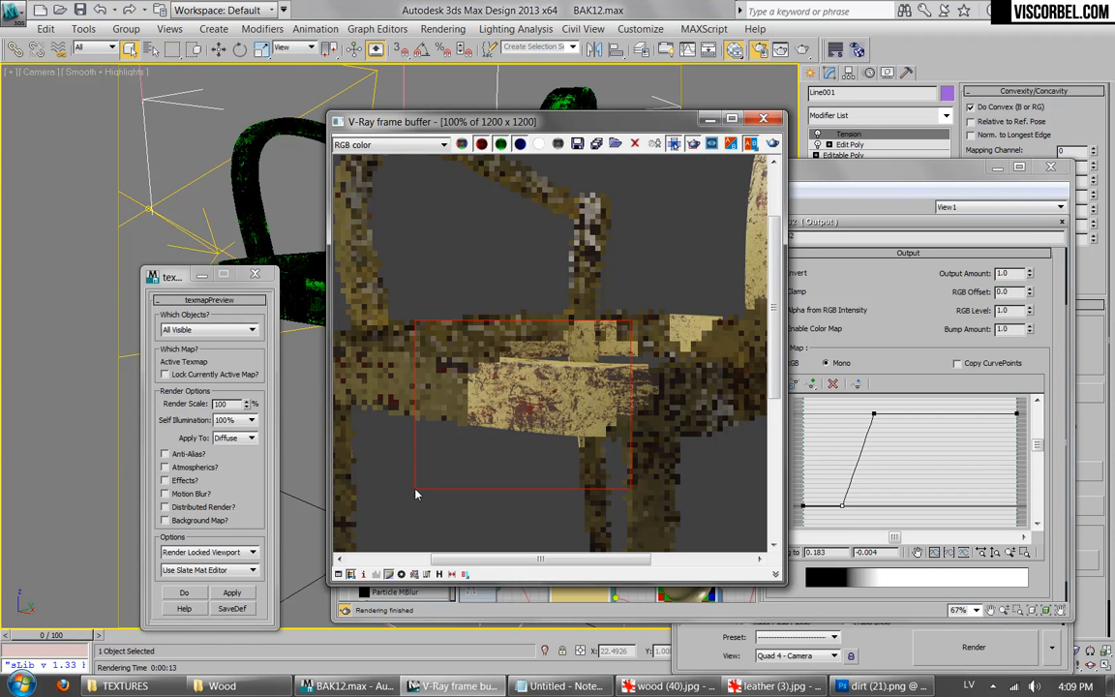
Step: Render the marked seat-edge region, examine its paint chipping up close, then turn off region rendering and close the frame buffer
click(772, 143)
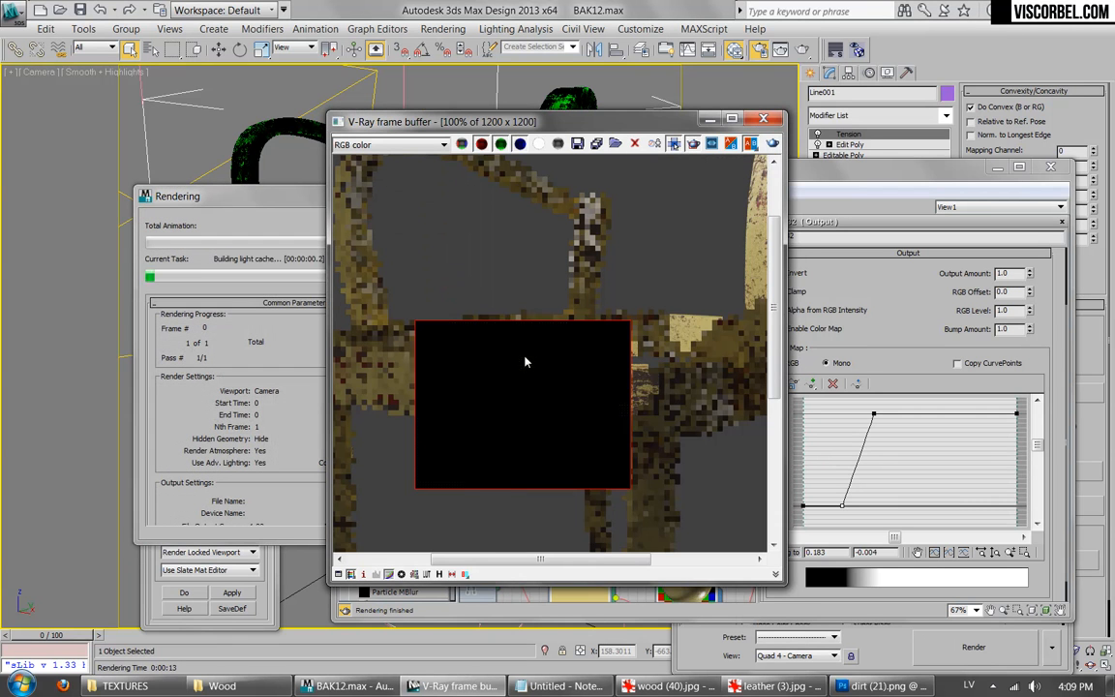
scroll(545, 407, up, 1)
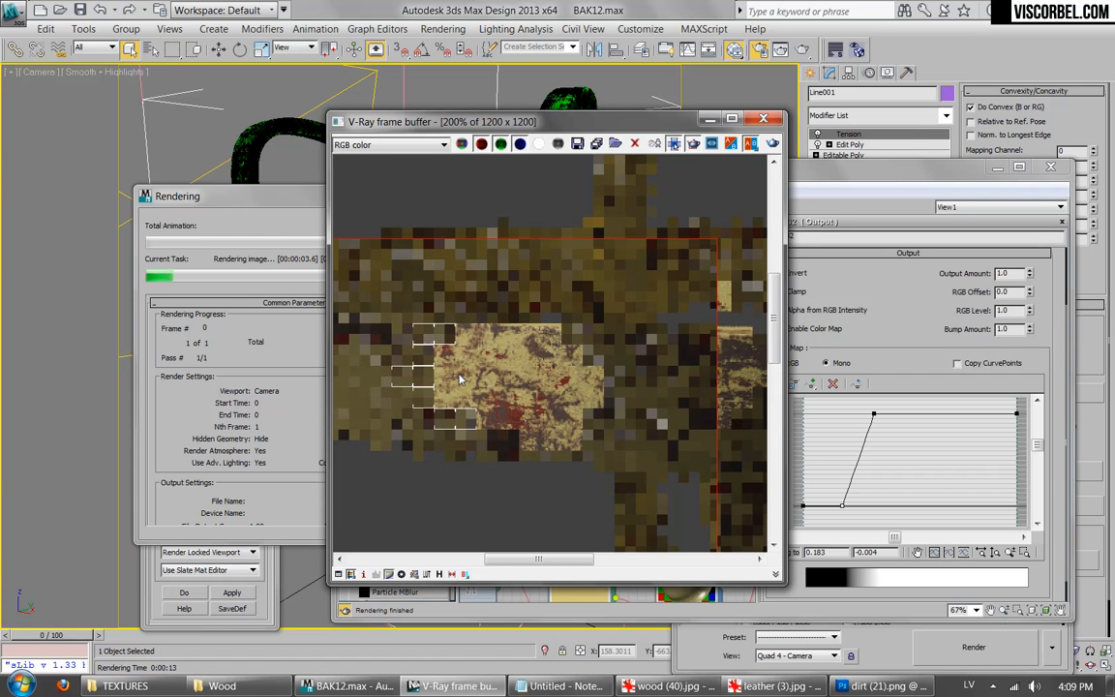
middle_drag(416, 363, 484, 385)
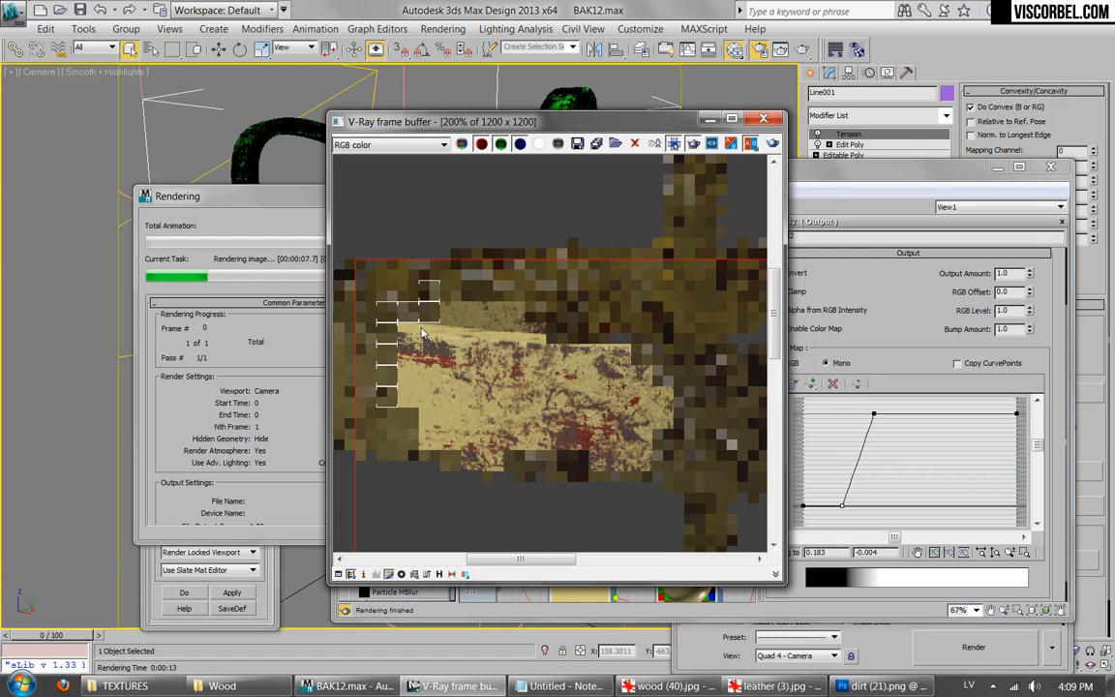
scroll(421, 334, down, 2)
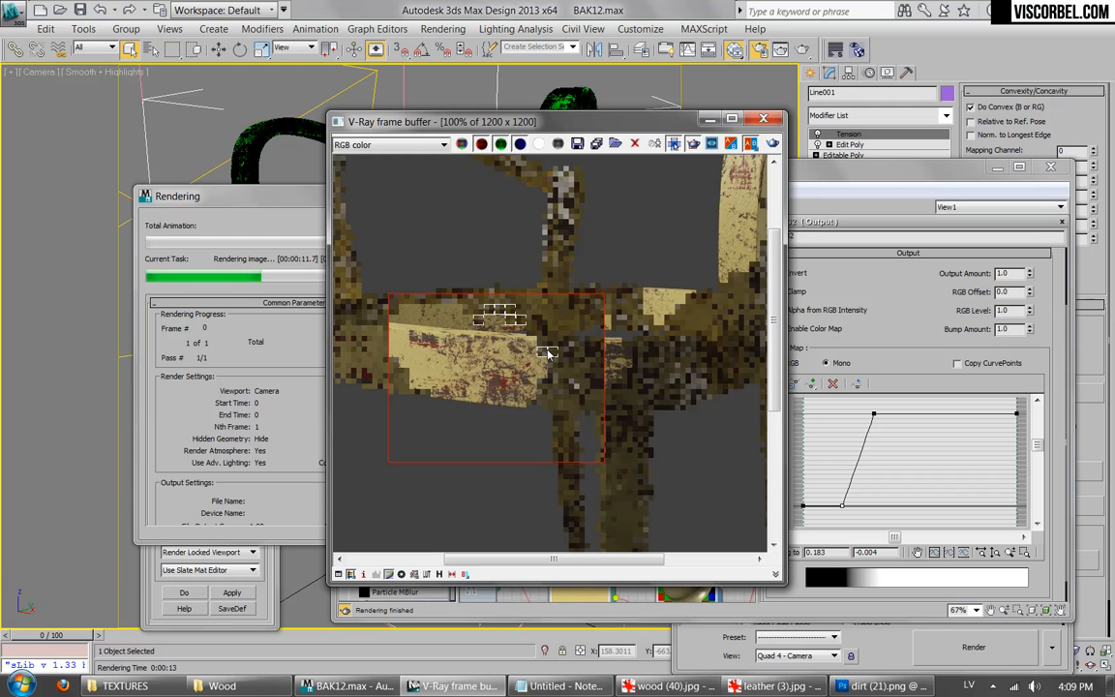
scroll(545, 363, down, 1)
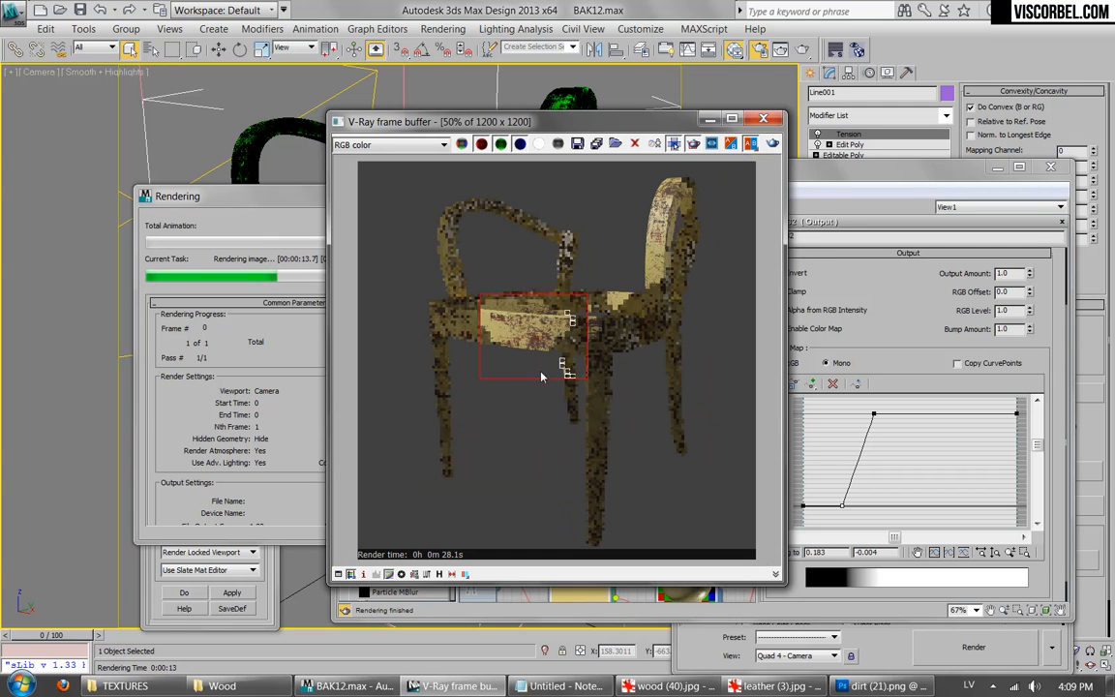
scroll(537, 373, up, 1)
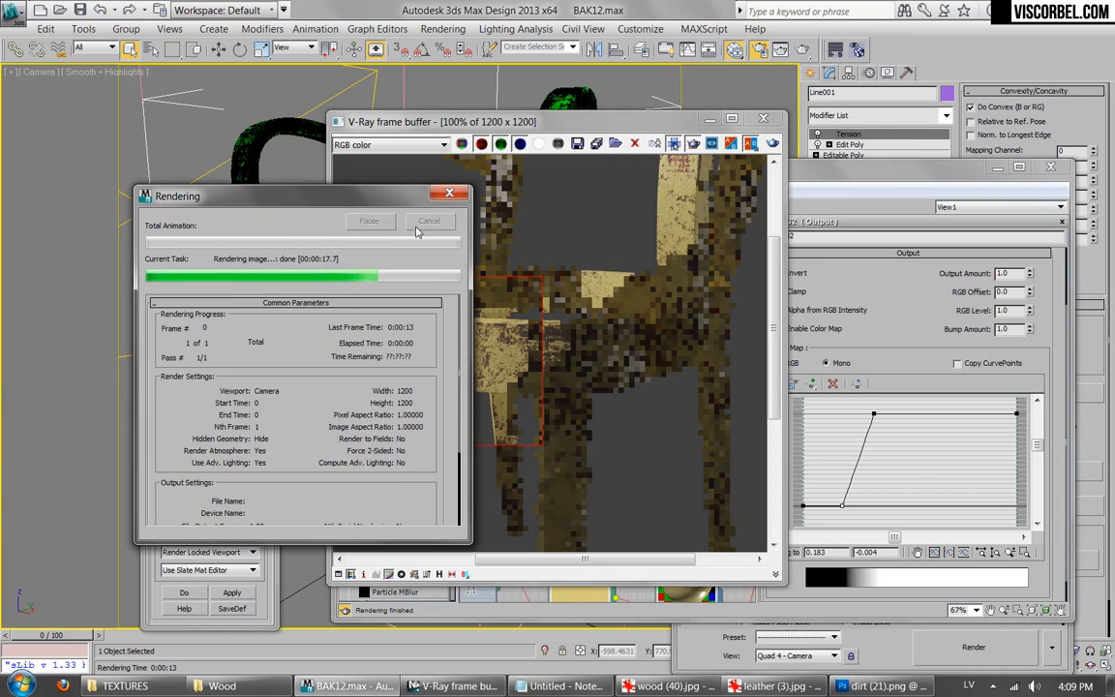
click(694, 145)
click(764, 119)
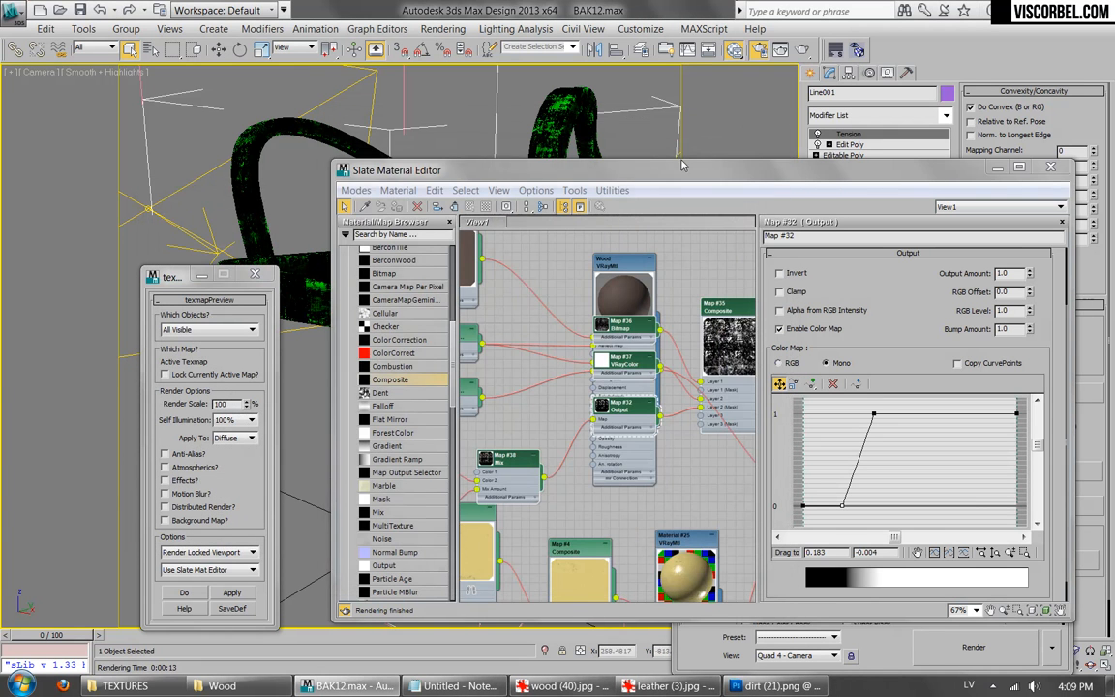
Step: Change Color #2 of Mix Map #5 to a muted green with hue about 66, saturation 99 and value 79
click(559, 344)
scroll(559, 439, down, 2)
scroll(586, 486, down, 4)
middle_drag(587, 485, 611, 413)
scroll(607, 321, up, 3)
middle_drag(548, 391, 583, 385)
scroll(584, 384, up, 1)
double_click(584, 369)
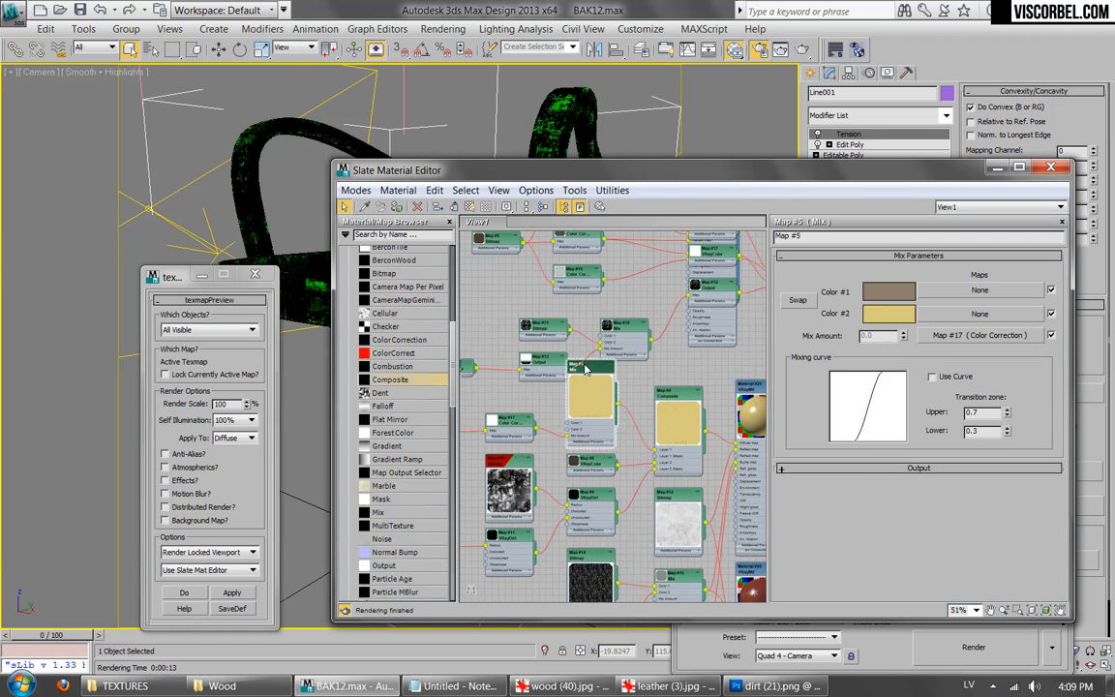
click(888, 313)
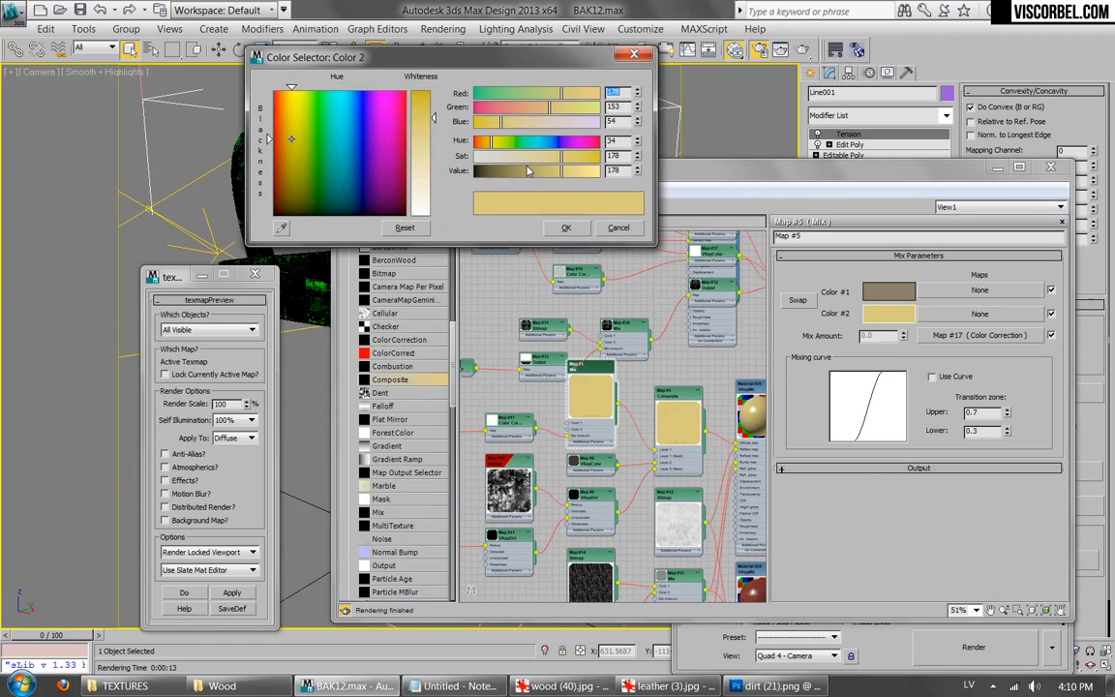
drag(540, 146, 514, 175)
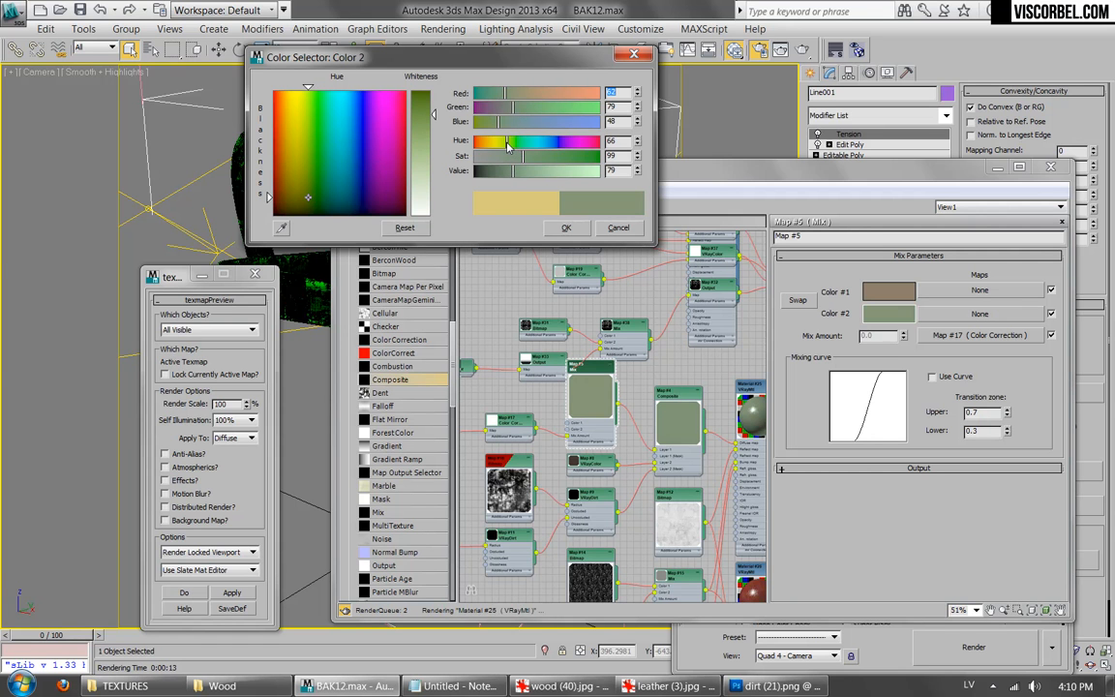
click(563, 228)
Step: Desaturate and darken Color #2 of Mix Map #19, turning the red paint layer into a dark grey-brown
middle_drag(650, 477, 549, 321)
double_click(660, 437)
middle_drag(661, 437, 706, 252)
double_click(549, 390)
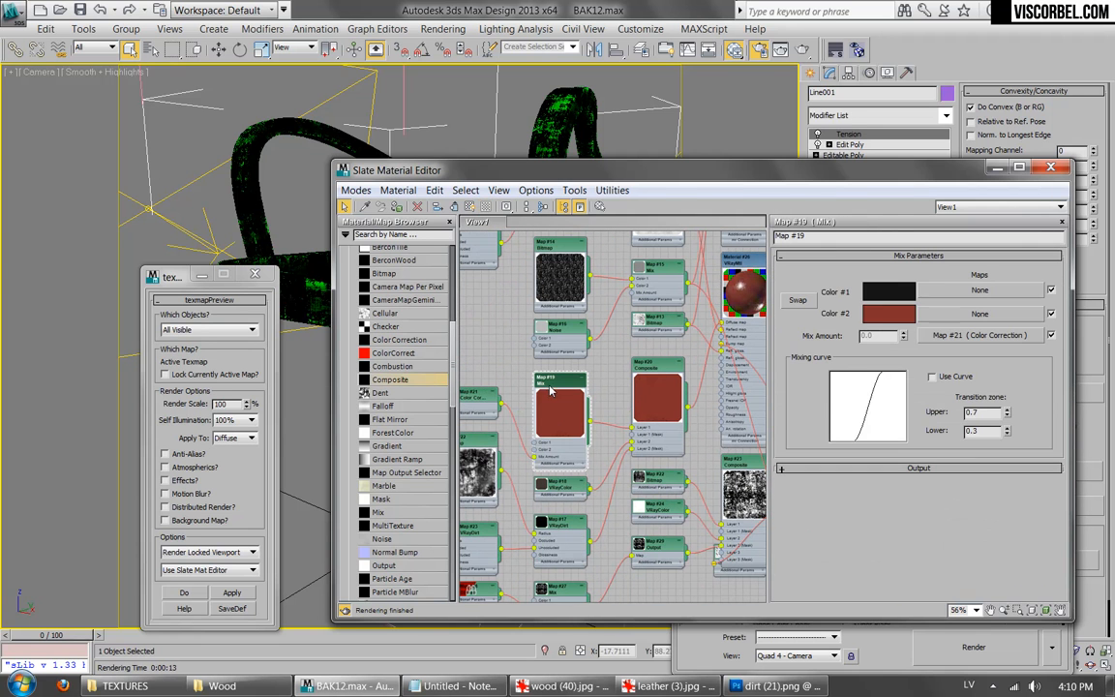
click(887, 314)
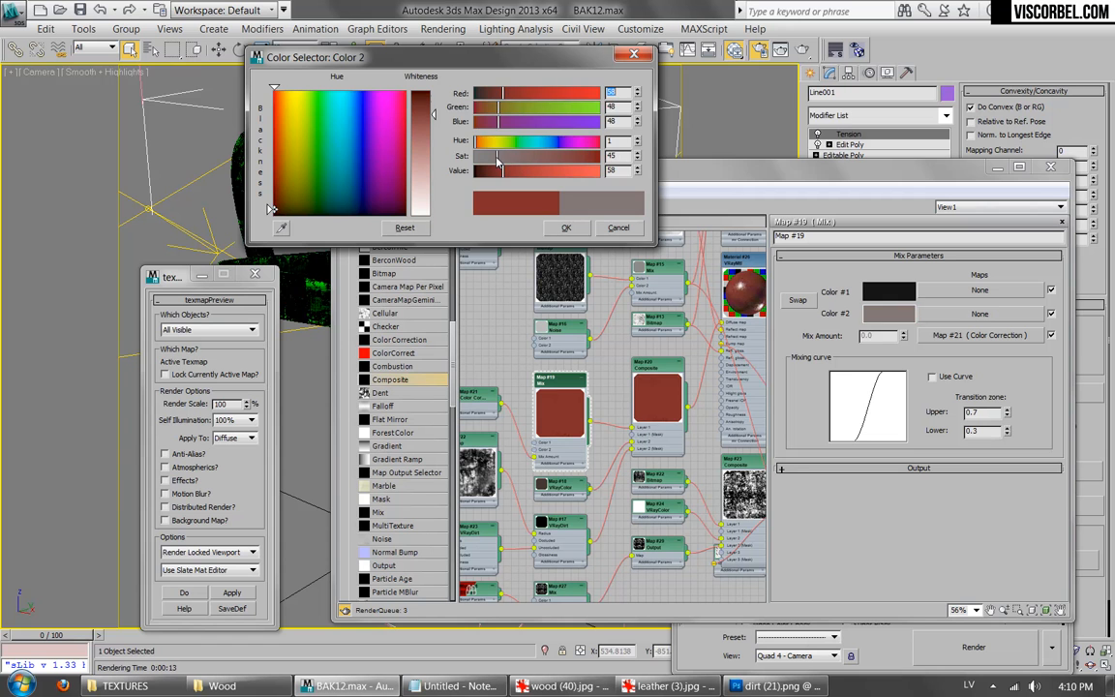
drag(566, 156, 497, 165)
click(490, 174)
click(566, 228)
Step: Set the brightness of the wood's Color Correction Map #20 to about 8.15
middle_drag(580, 309, 600, 520)
middle_drag(572, 379, 608, 419)
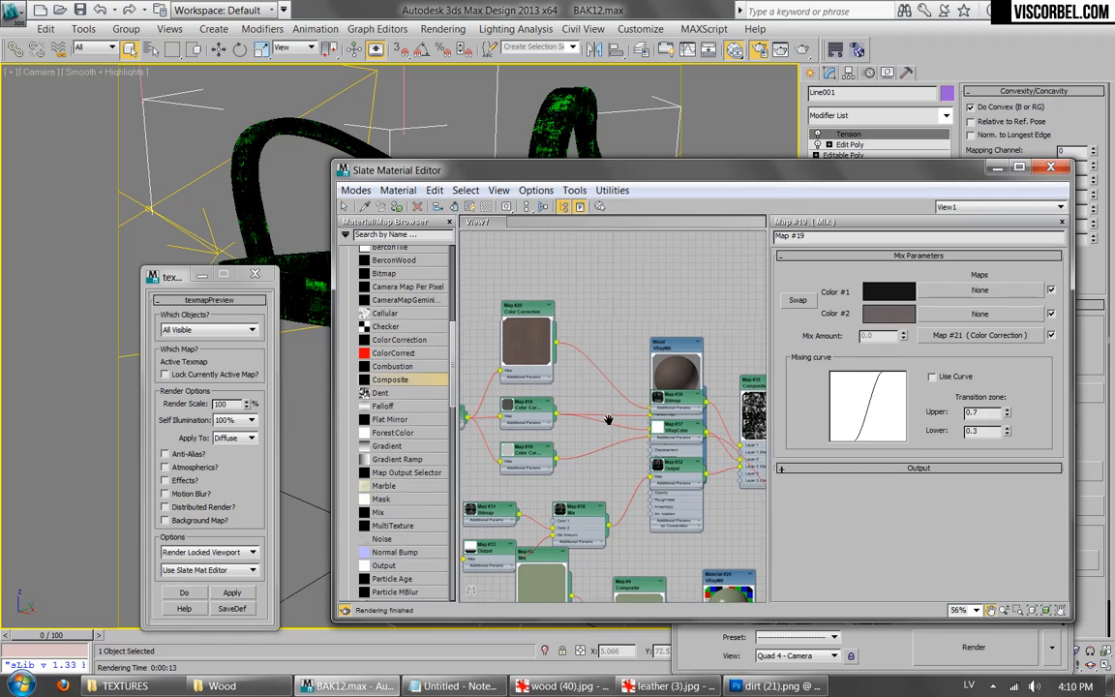
double_click(535, 322)
drag(920, 600, 931, 597)
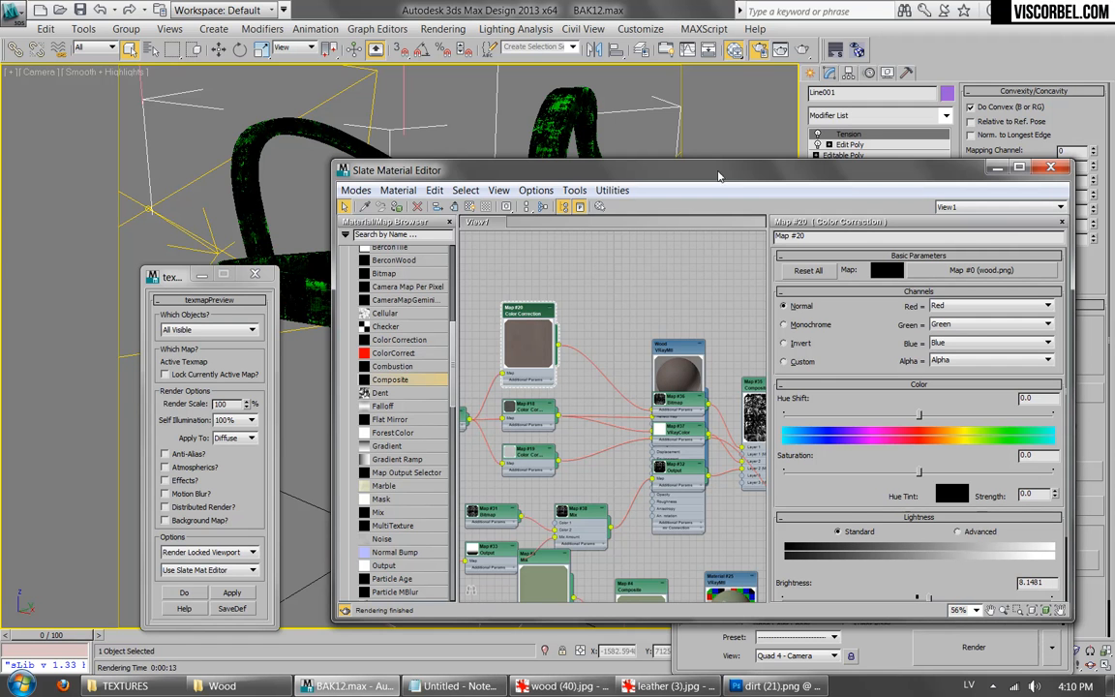
Step: Render the whole camera view and examine the new paint colours on the chair's backrest up close
click(759, 50)
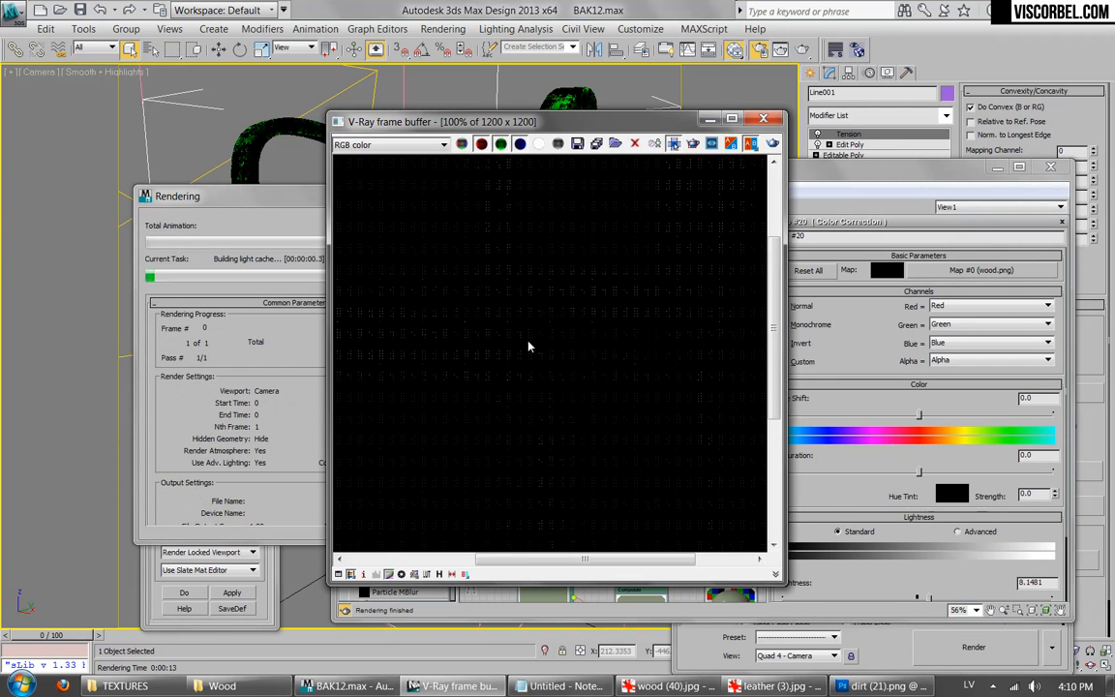
scroll(548, 256, down, 1)
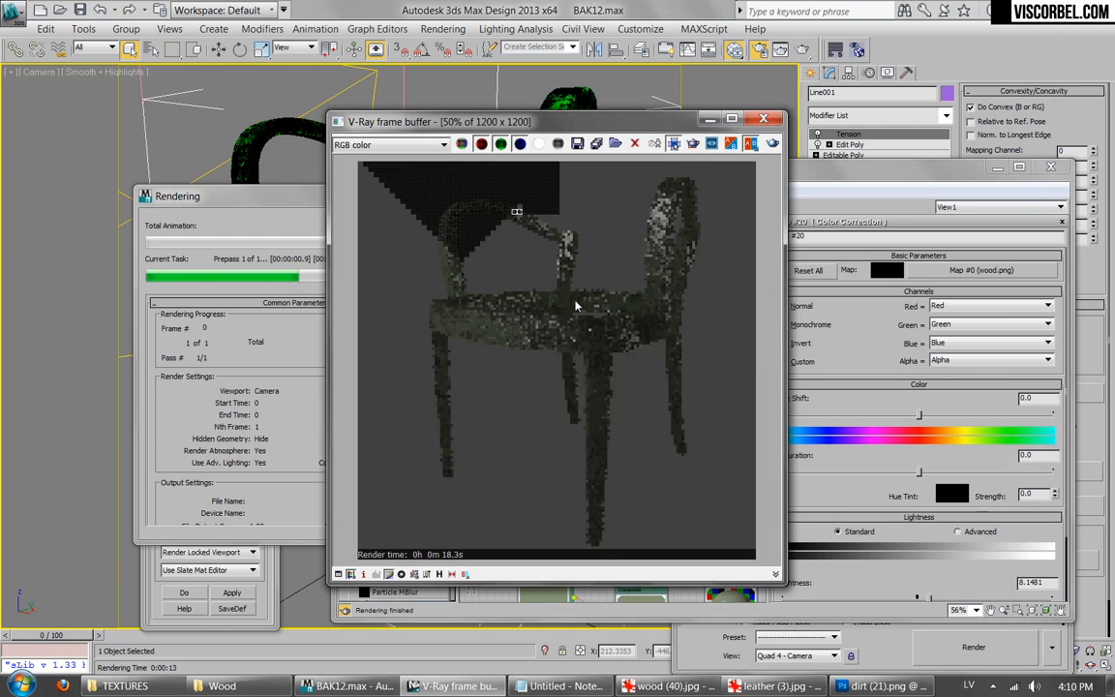
scroll(661, 197, up, 2)
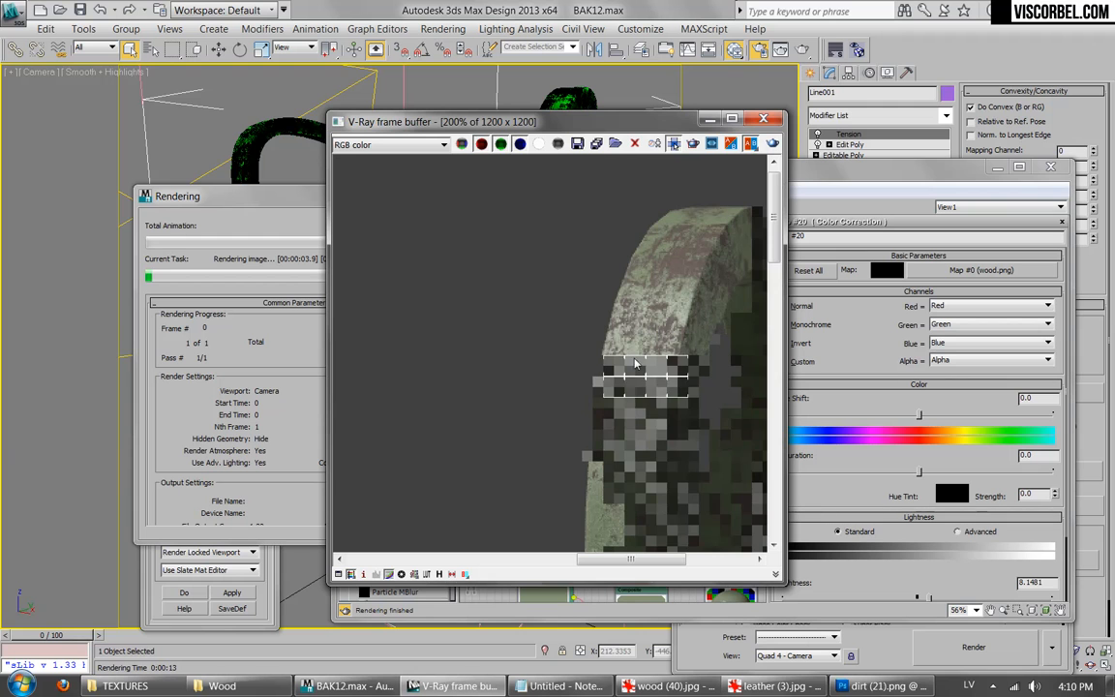
scroll(626, 452, down, 1)
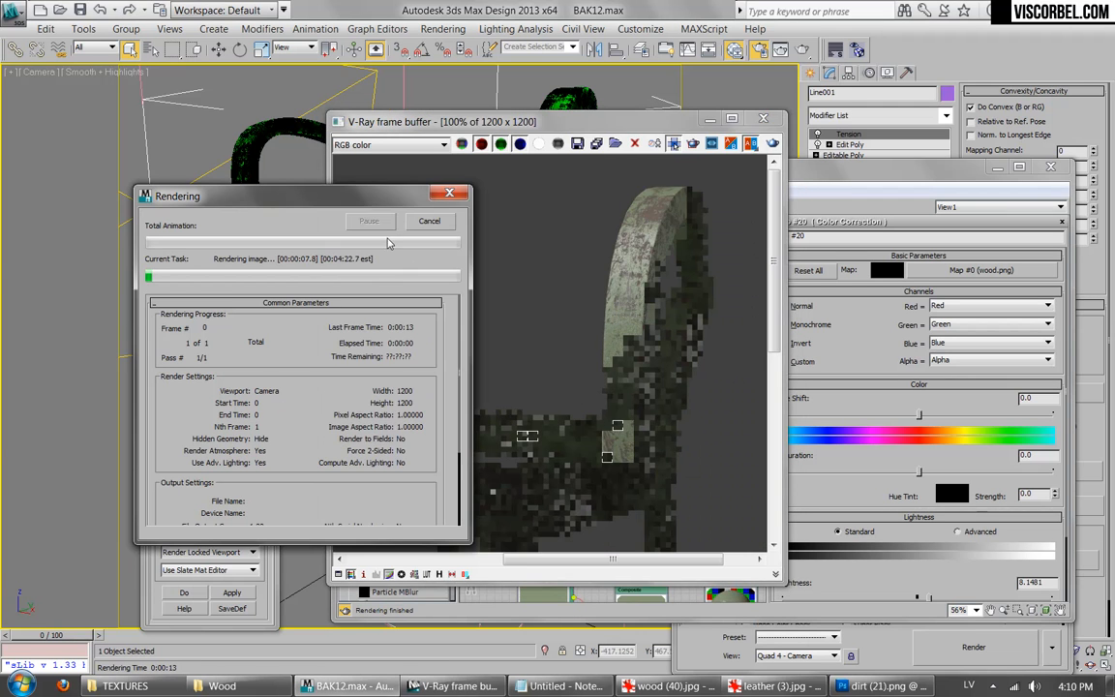
Step: Lighten Color #2 of Mix Map #19 to a light grey with value about 165 and saturation about 10
click(858, 393)
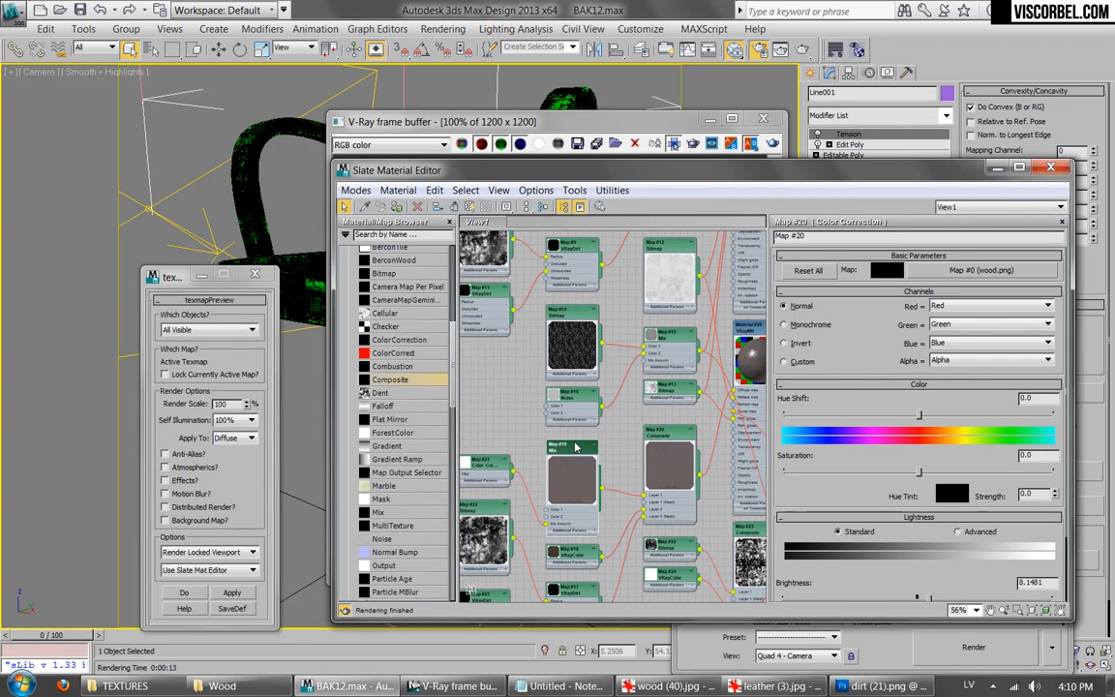
double_click(570, 460)
click(888, 313)
drag(528, 171, 557, 179)
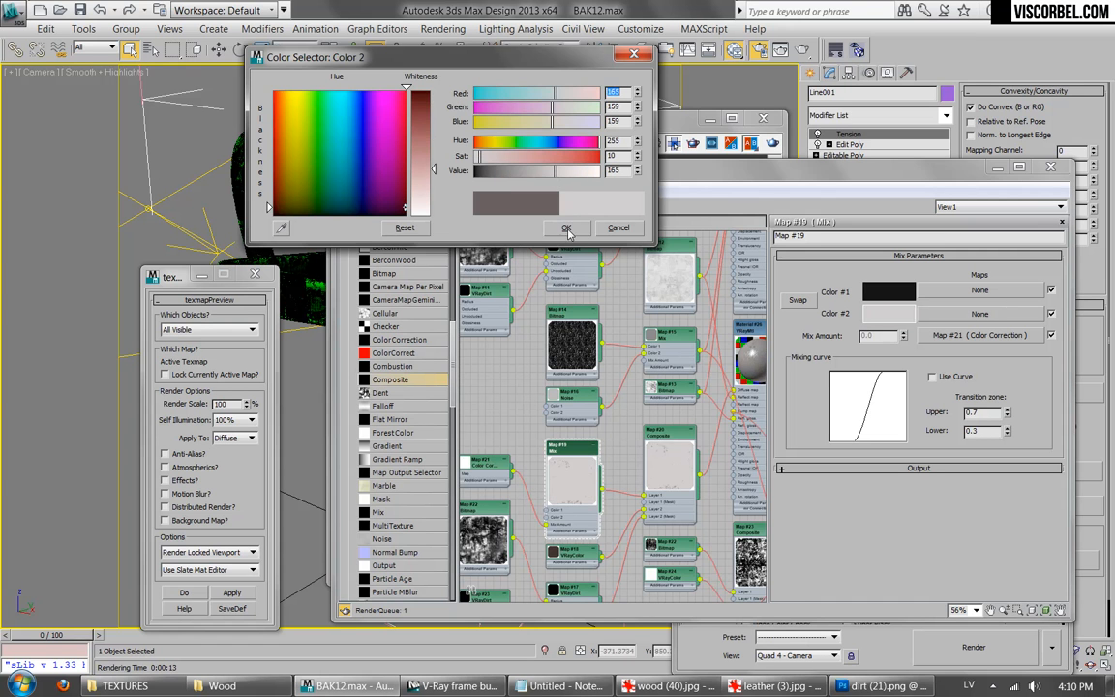
click(566, 227)
Step: Render the camera view again and examine the green paint over the light grey layer on the backrest
click(772, 143)
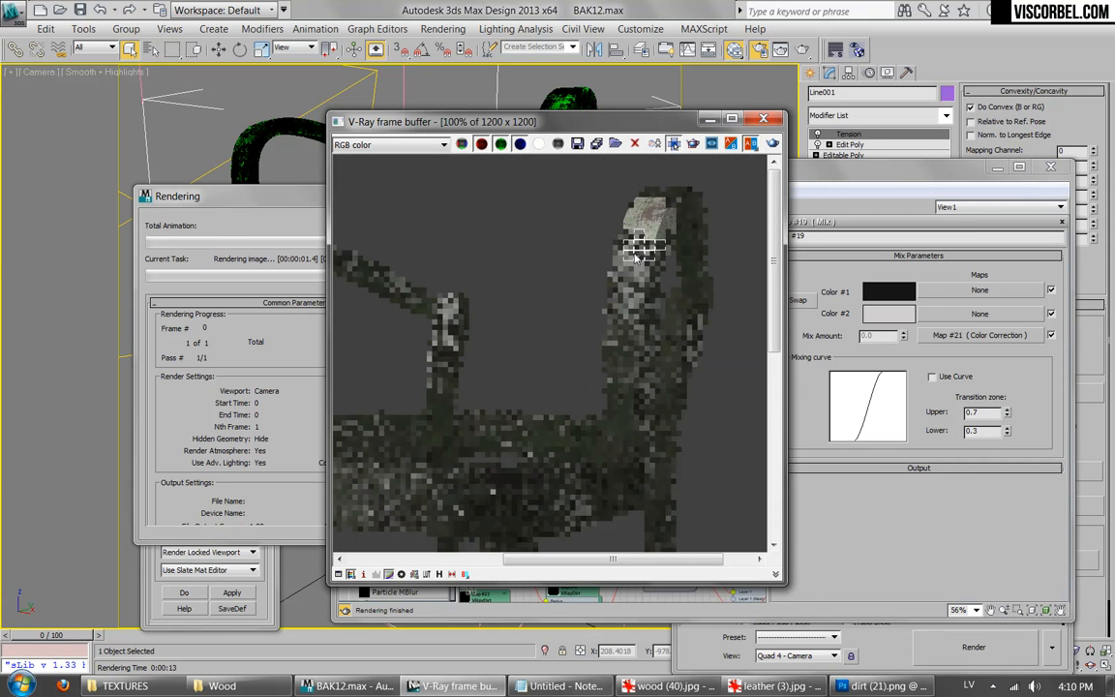
scroll(634, 274, up, 1)
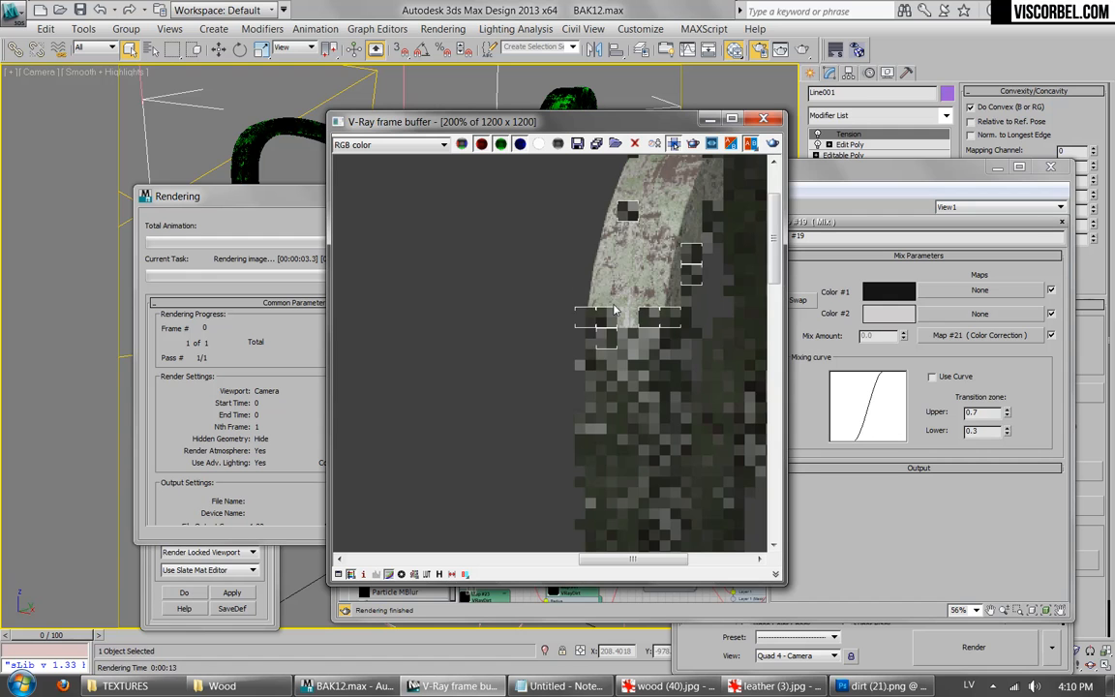
scroll(617, 339, down, 1)
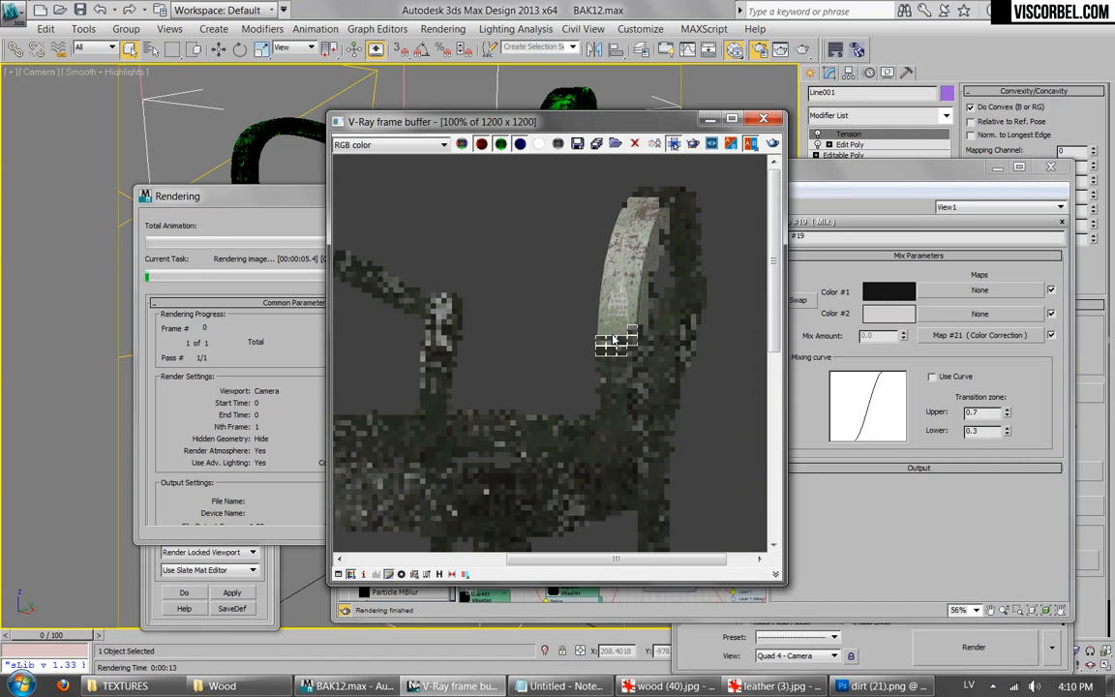